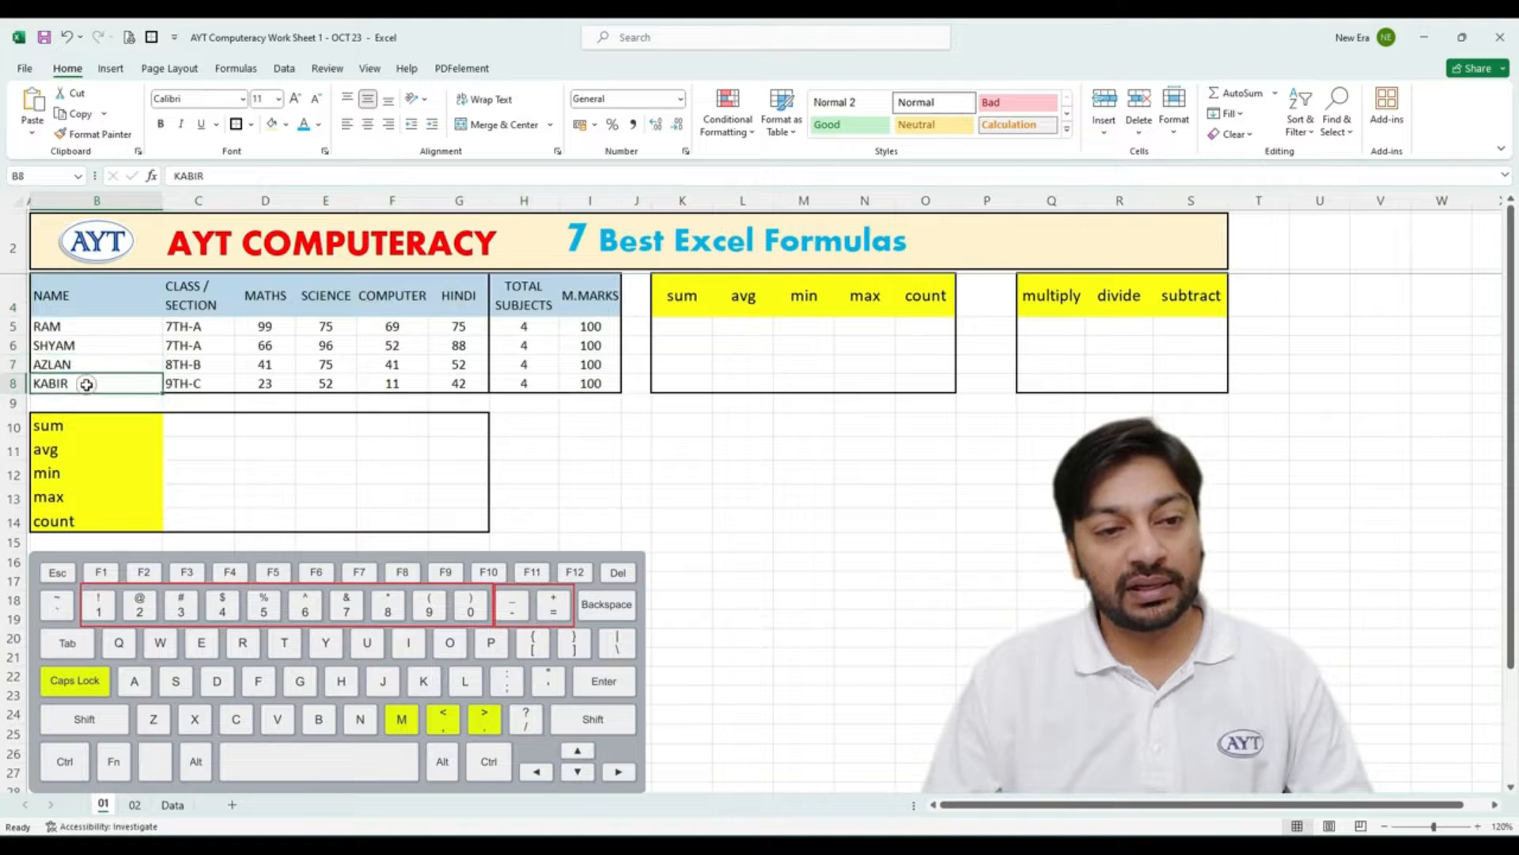
# Examine the marks table's class, subject, total subjects and maximum marks columns.
pyautogui.moveTo(210, 296); pyautogui.dragTo(211, 383)
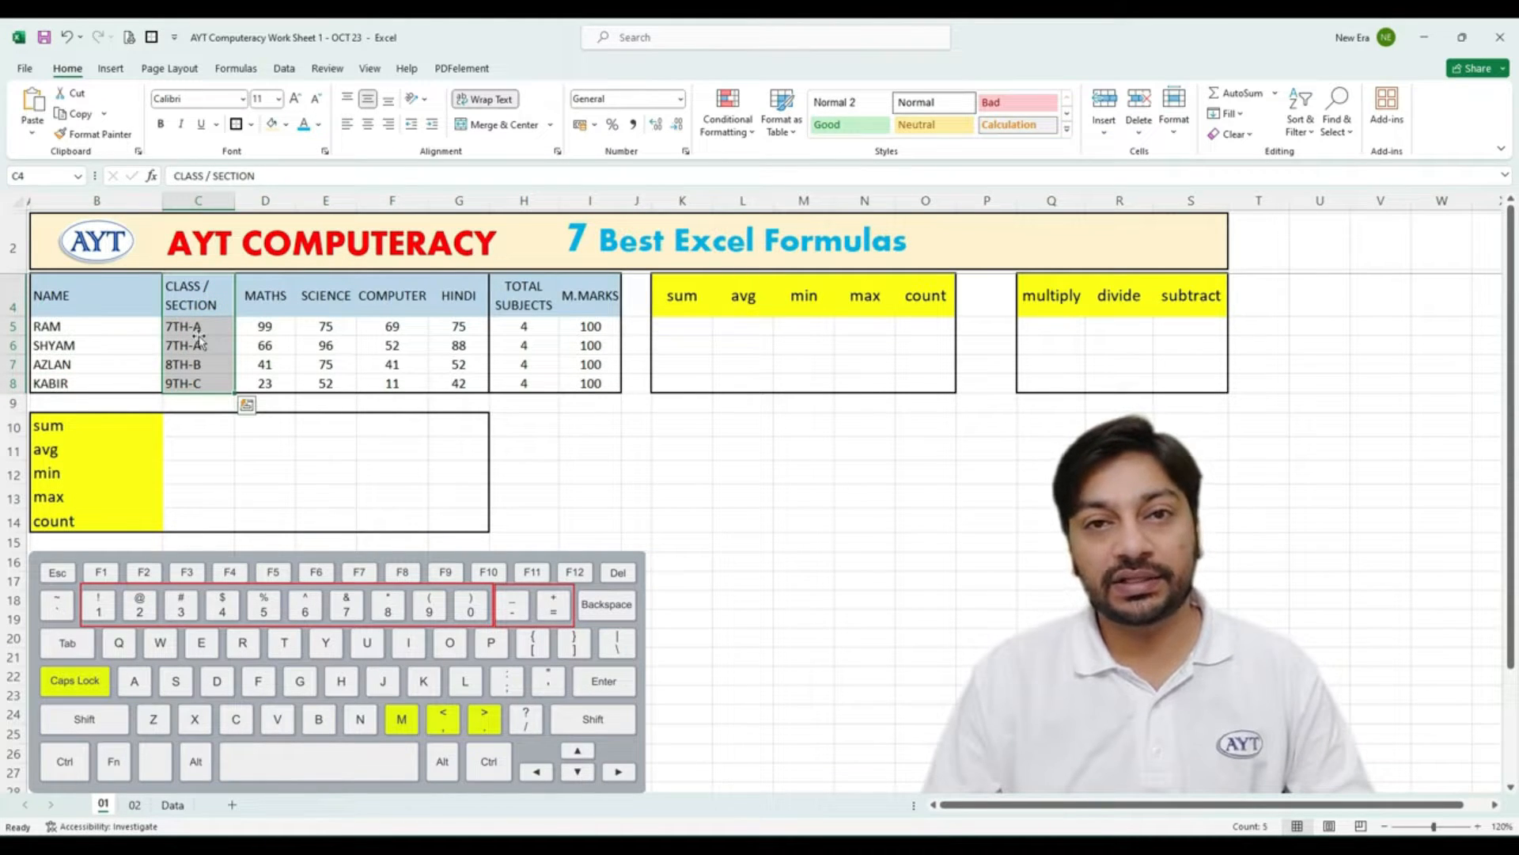
pyautogui.moveTo(274, 307); pyautogui.dragTo(459, 300)
pyautogui.click(275, 304)
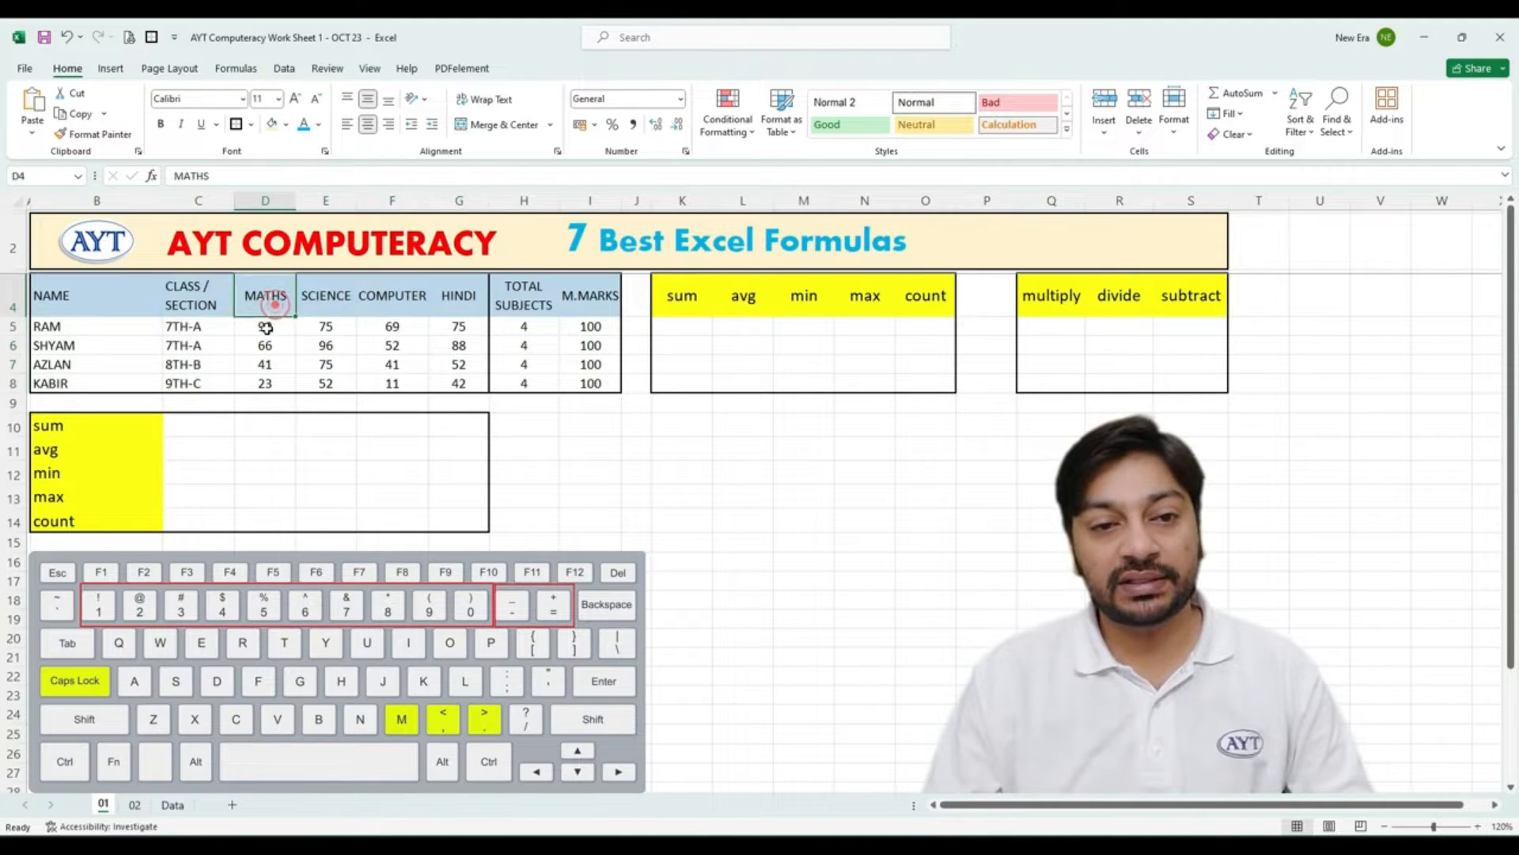
pyautogui.click(266, 327)
pyautogui.click(321, 296)
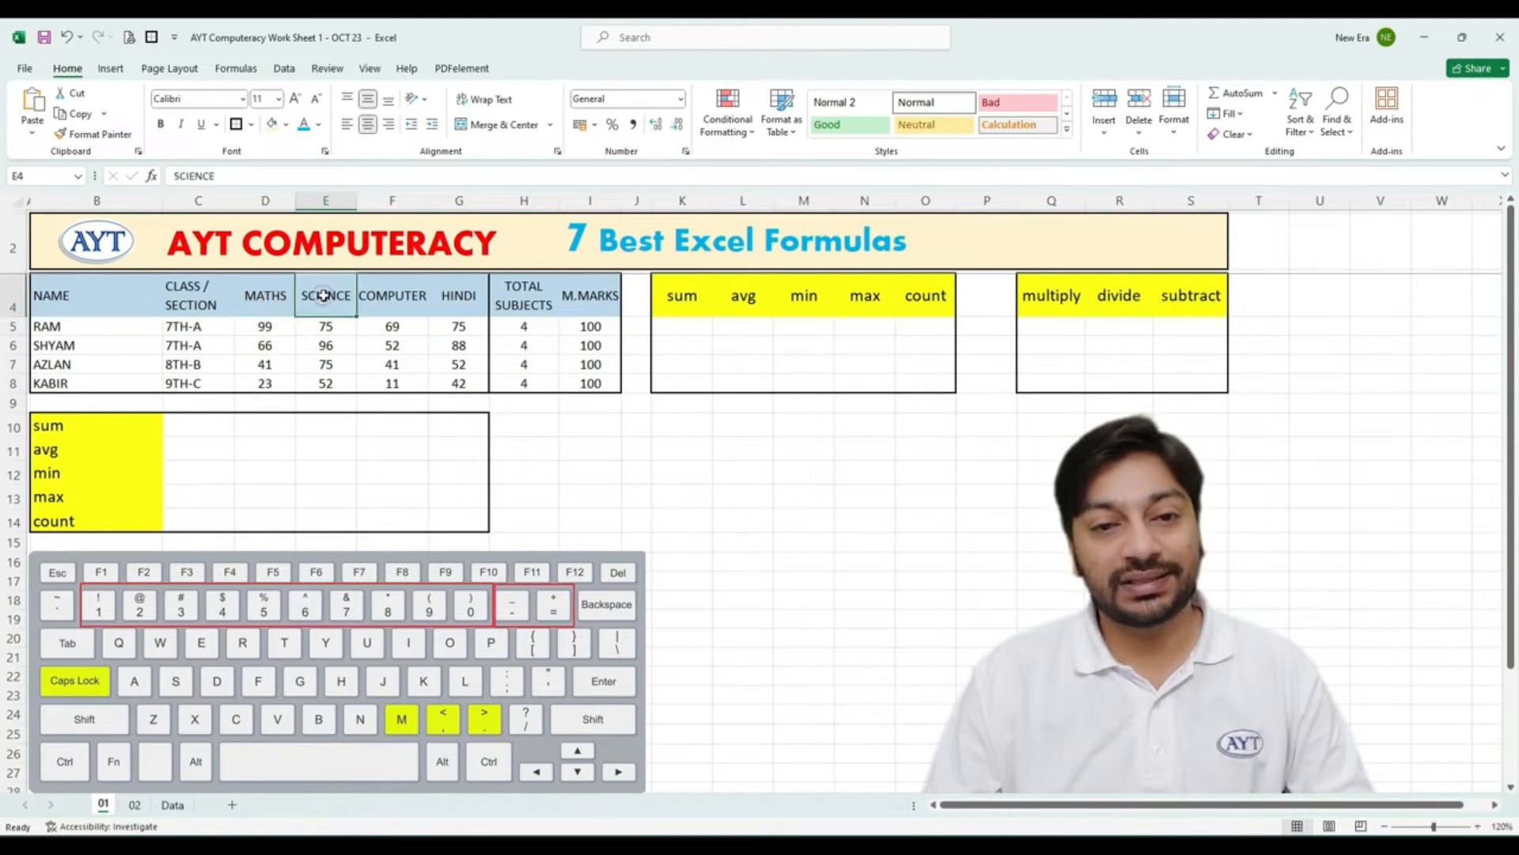
pyautogui.click(393, 304)
pyautogui.click(447, 301)
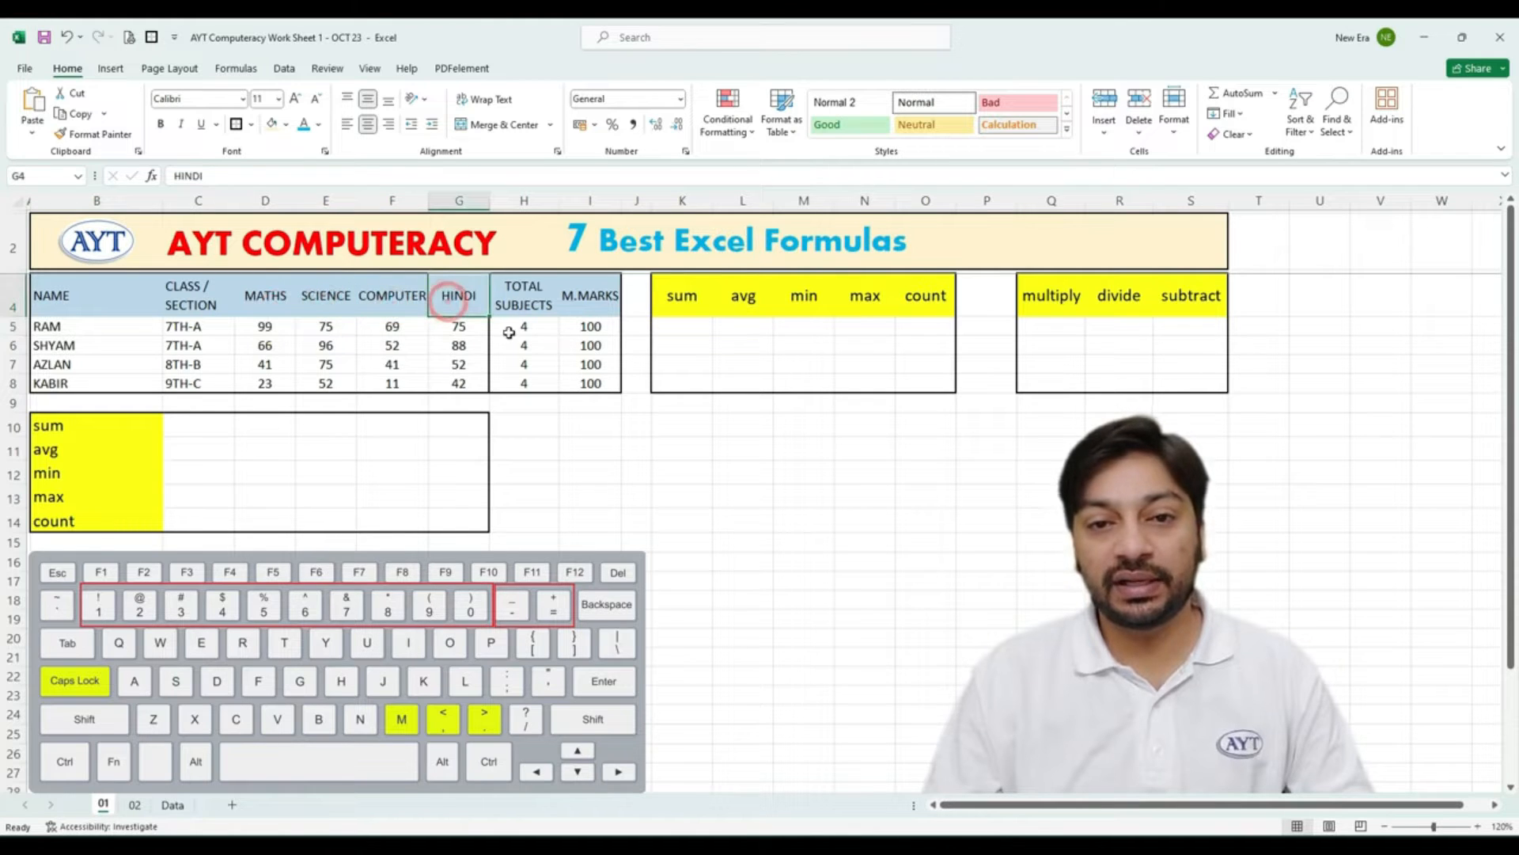
pyautogui.click(524, 298)
pyautogui.moveTo(524, 326); pyautogui.dragTo(525, 383)
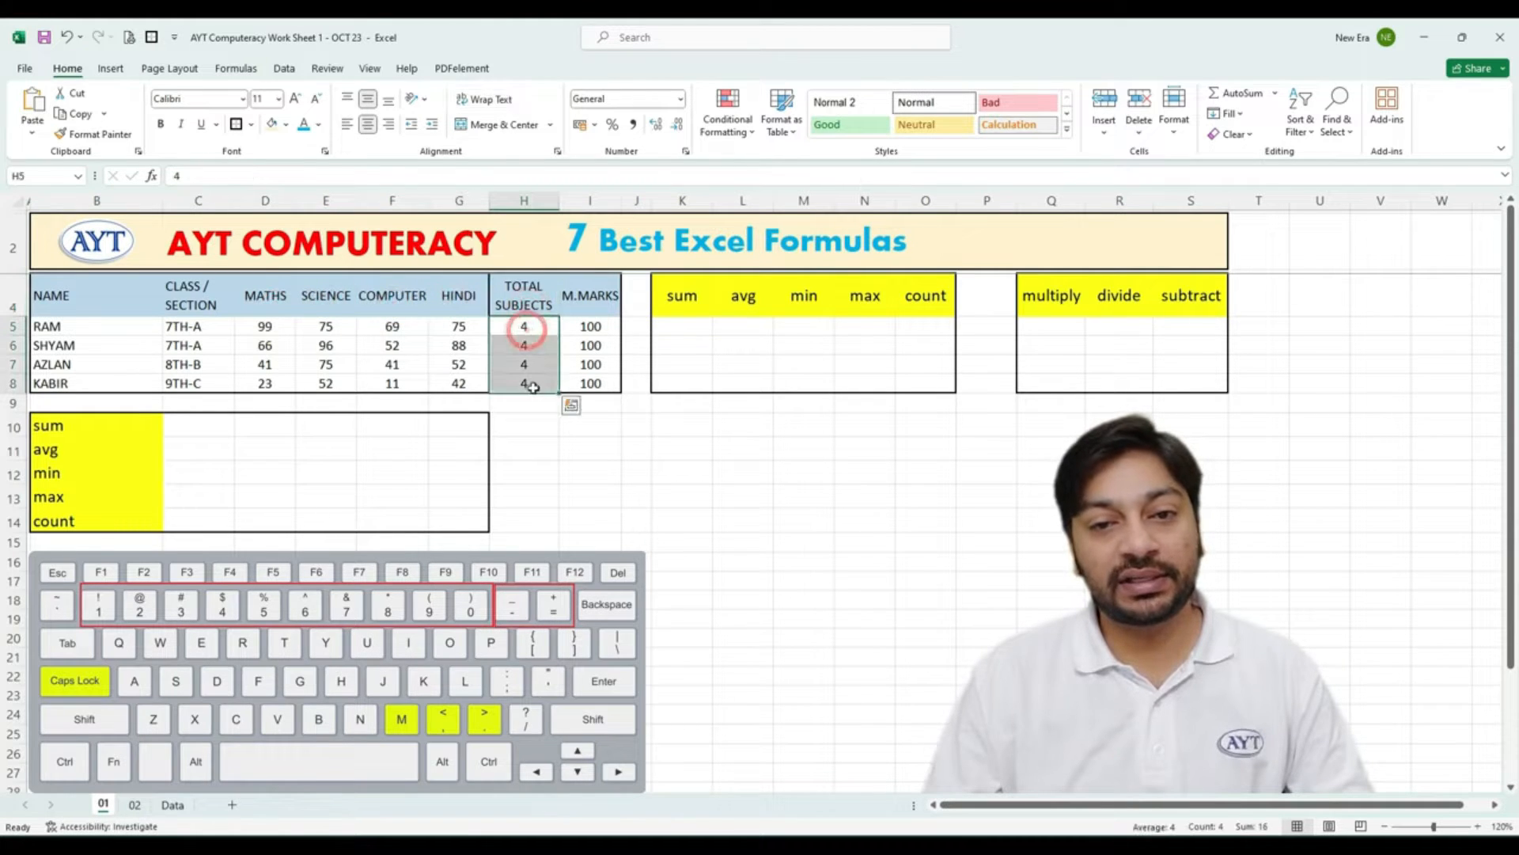
pyautogui.click(584, 299)
pyautogui.click(594, 326)
pyautogui.moveTo(594, 326); pyautogui.dragTo(590, 383)
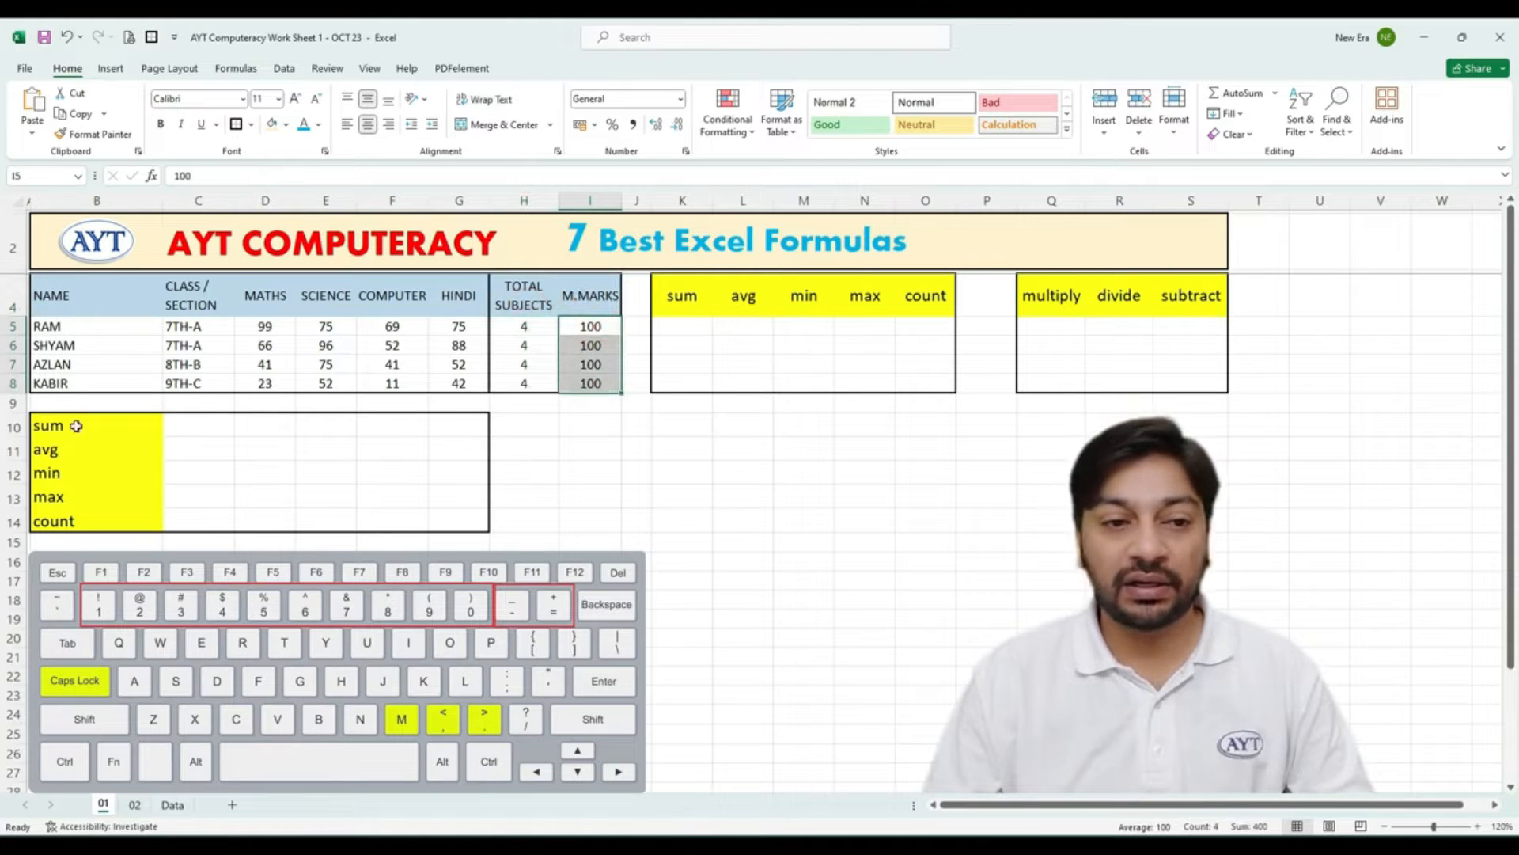
# Examine the empty results tables and their headings sum, avg, min, max, count, multiply, divide and subtract.
pyautogui.click(197, 457)
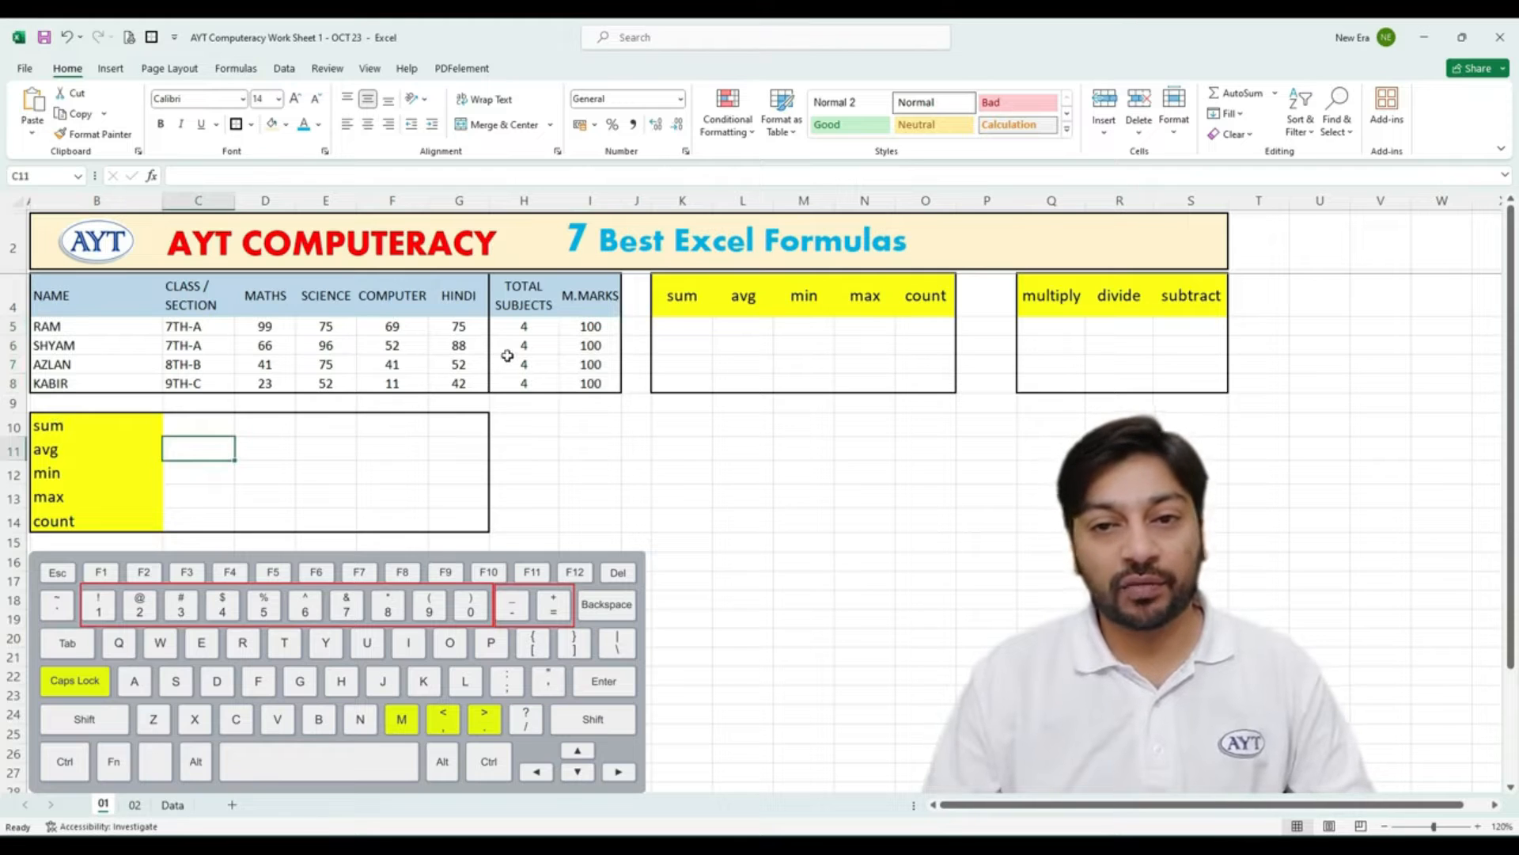
pyautogui.click(678, 307)
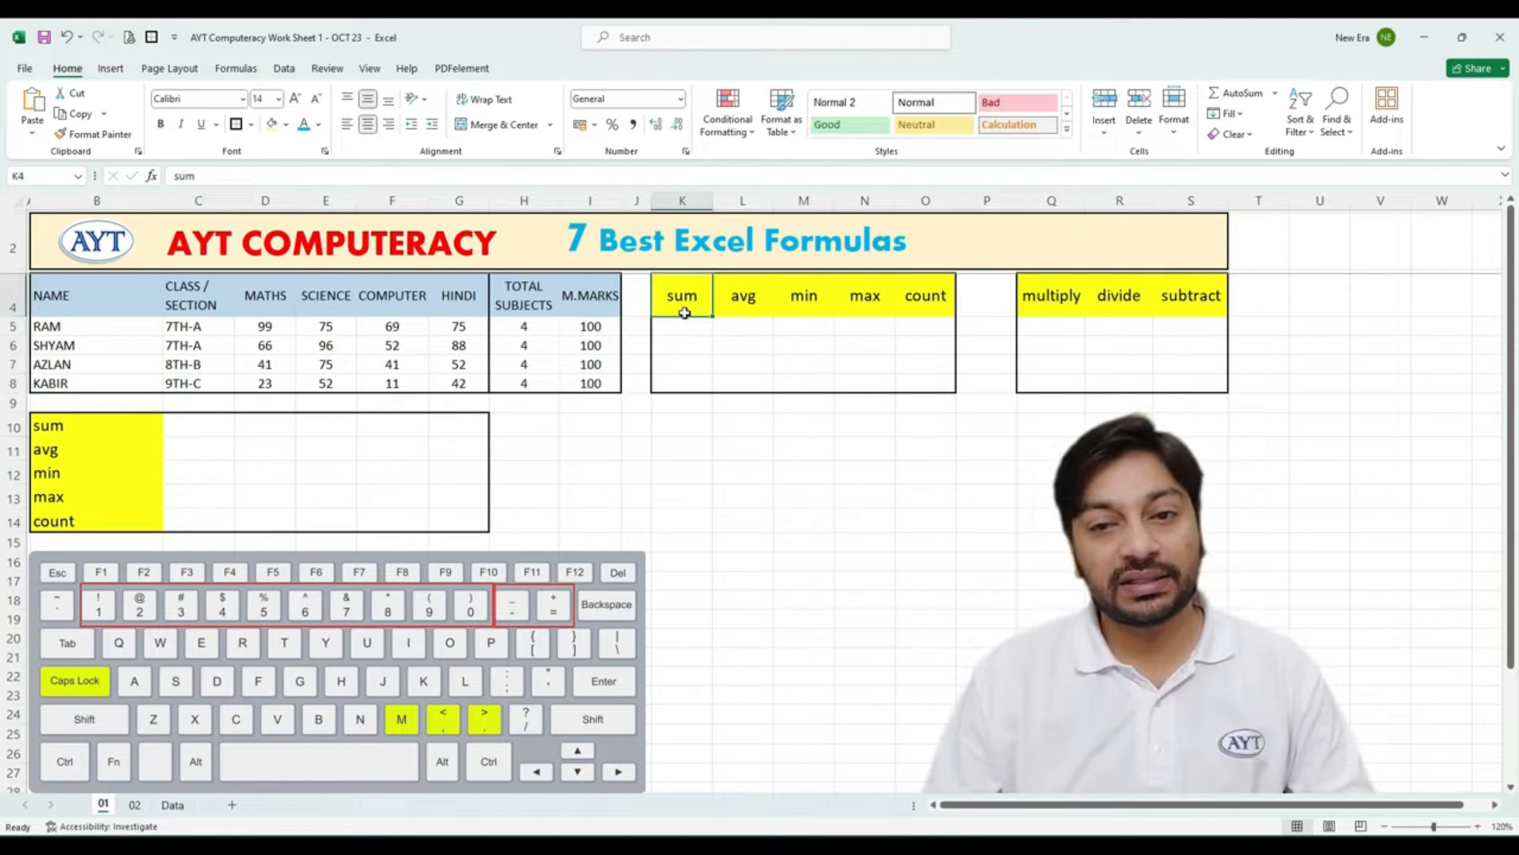
pyautogui.click(737, 309)
pyautogui.click(798, 307)
pyautogui.click(856, 307)
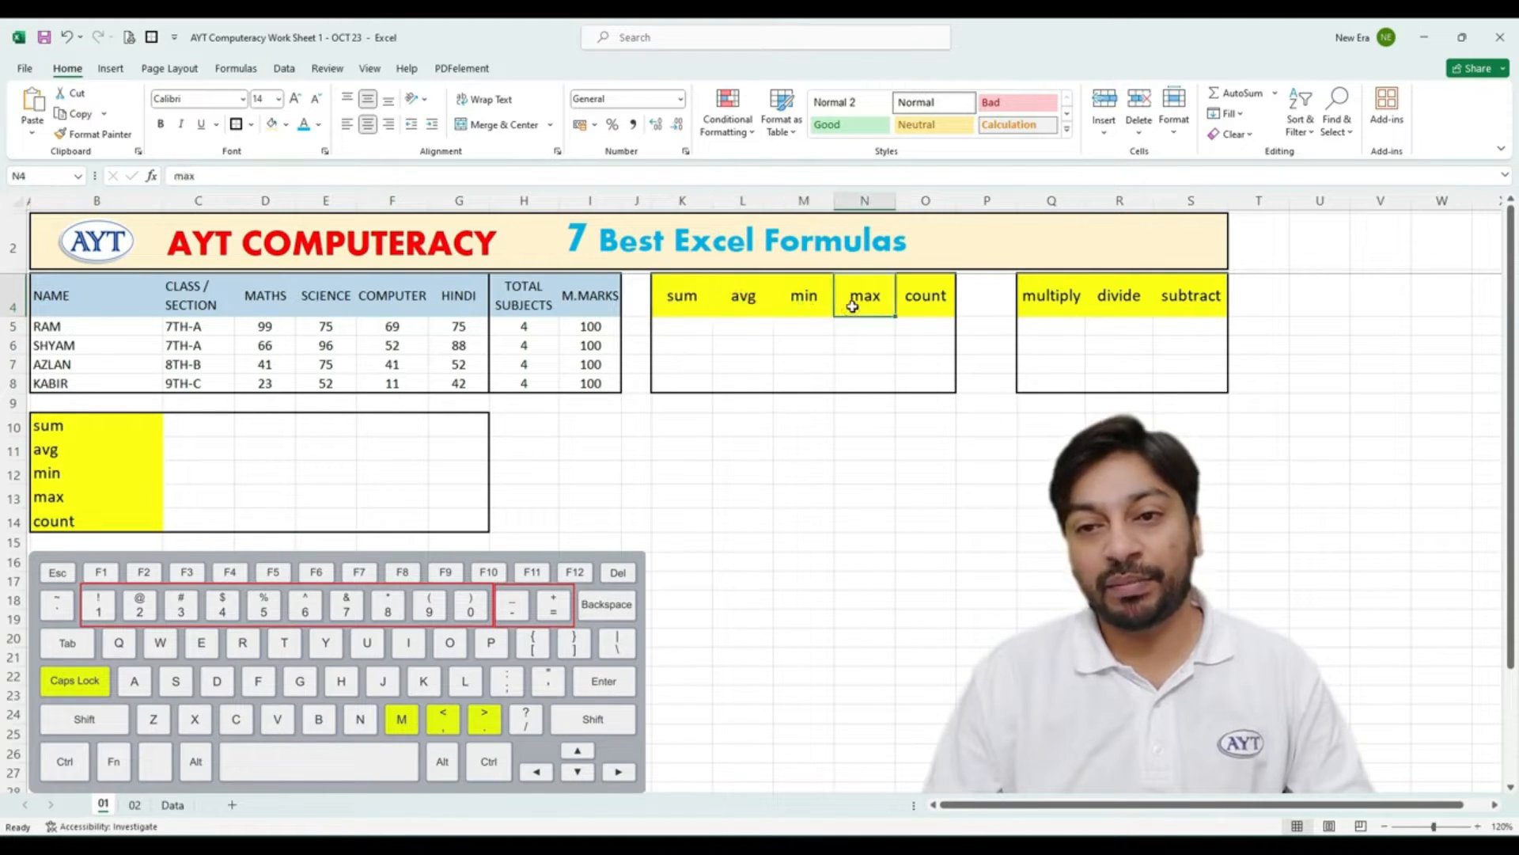
pyautogui.click(920, 307)
pyautogui.click(1051, 305)
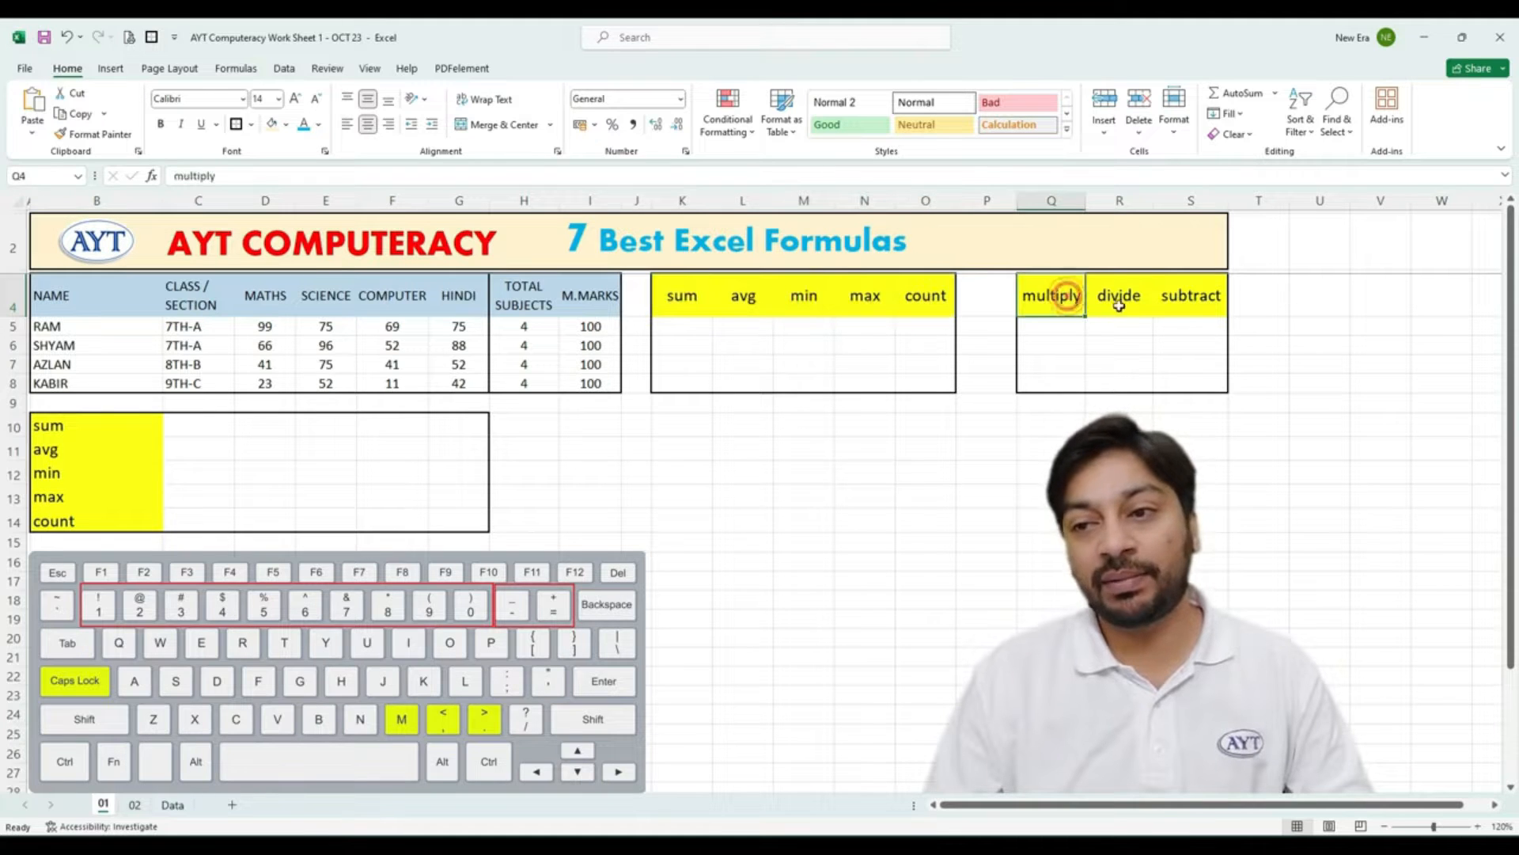
pyautogui.click(1119, 305)
pyautogui.click(1194, 303)
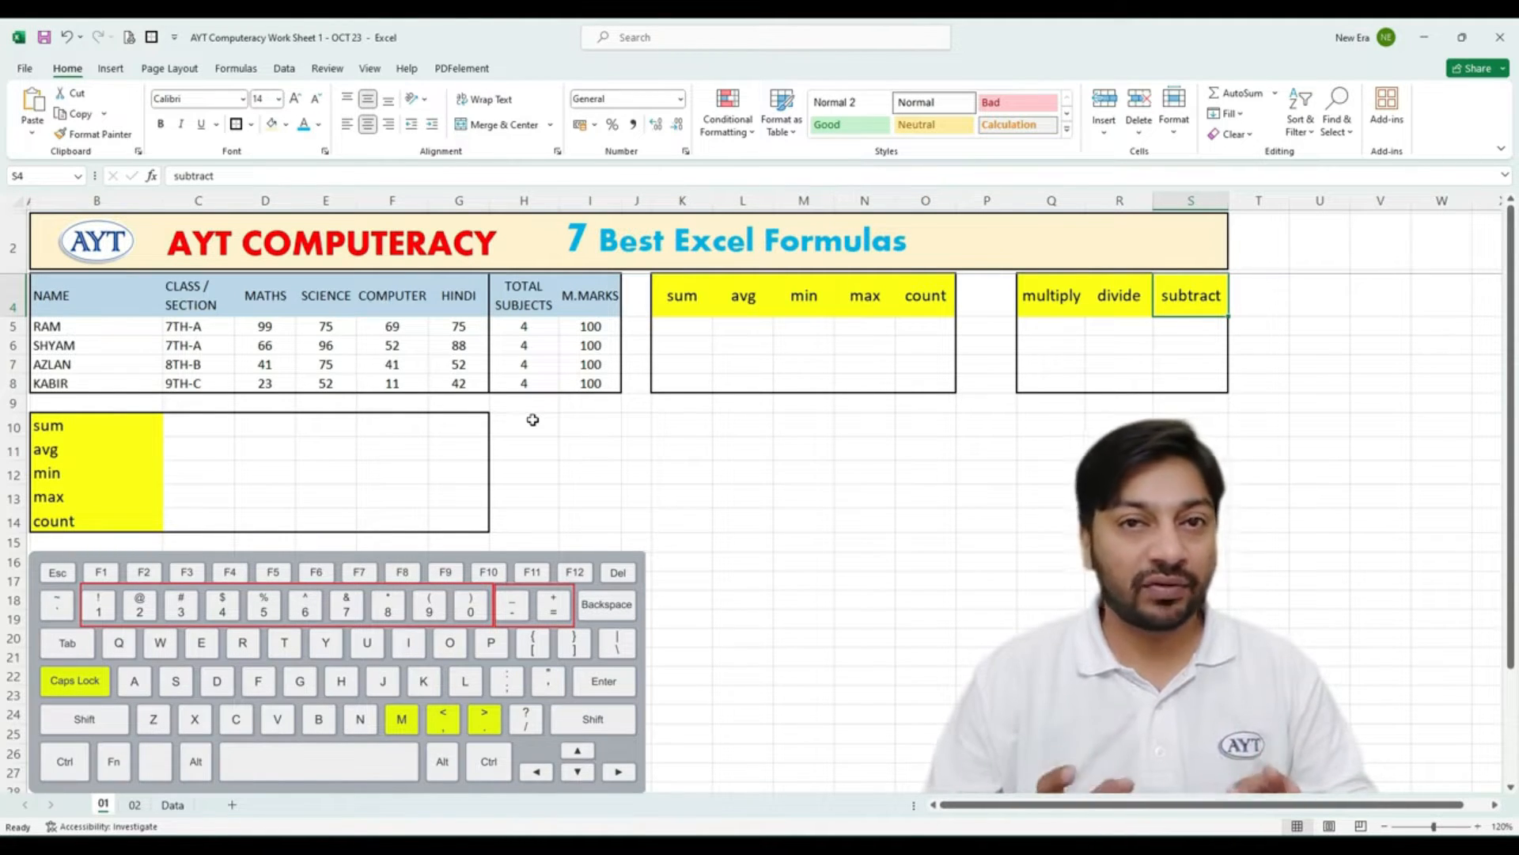
# Enter a SUM formula in cell D10 that adds the Maths marks in D5:D8.
pyautogui.click(281, 420)
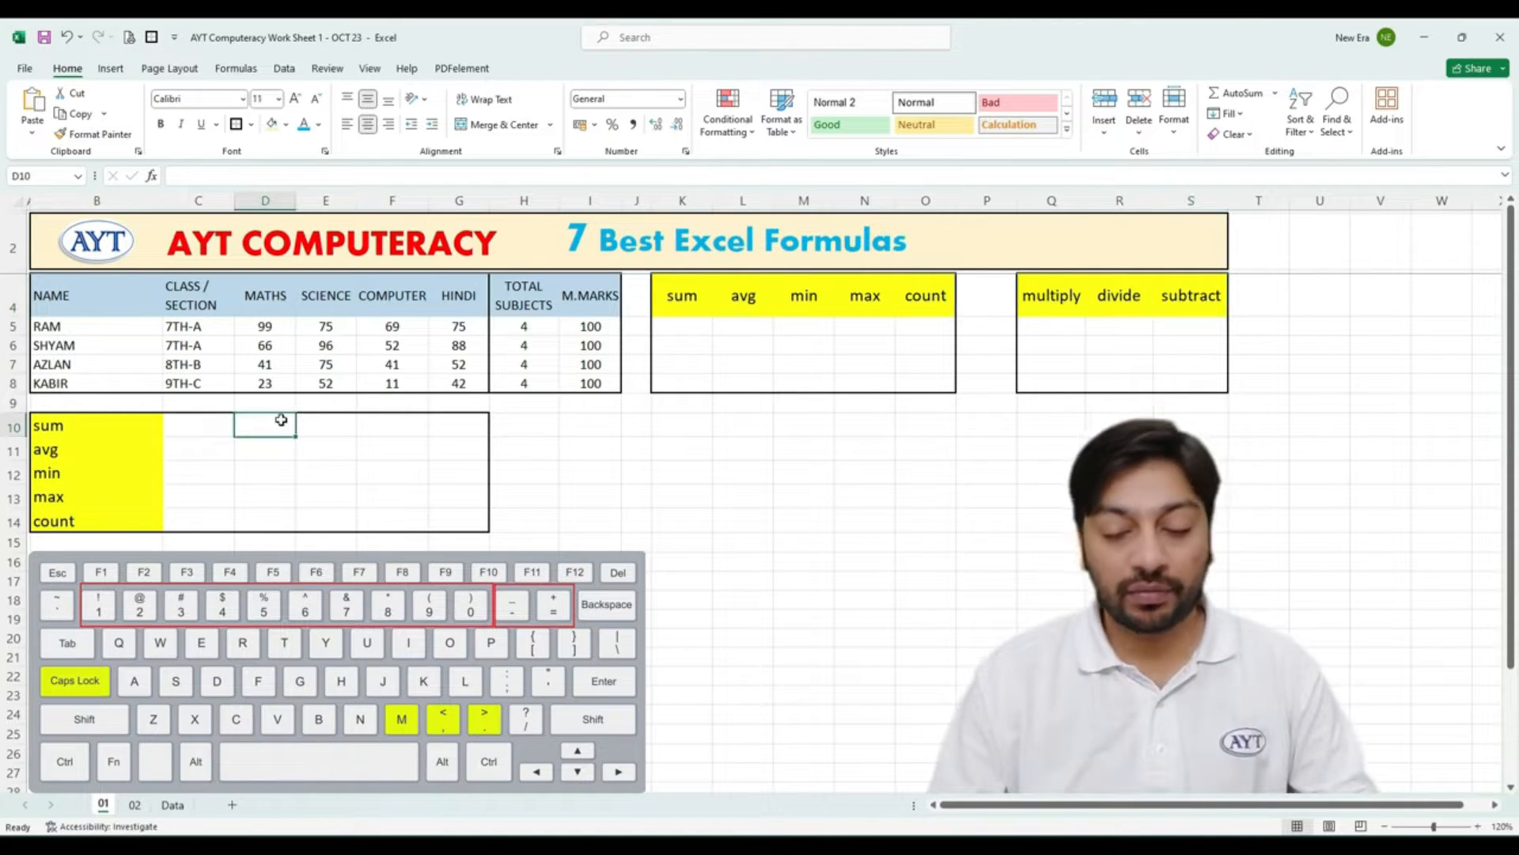
pyautogui.click(123, 428)
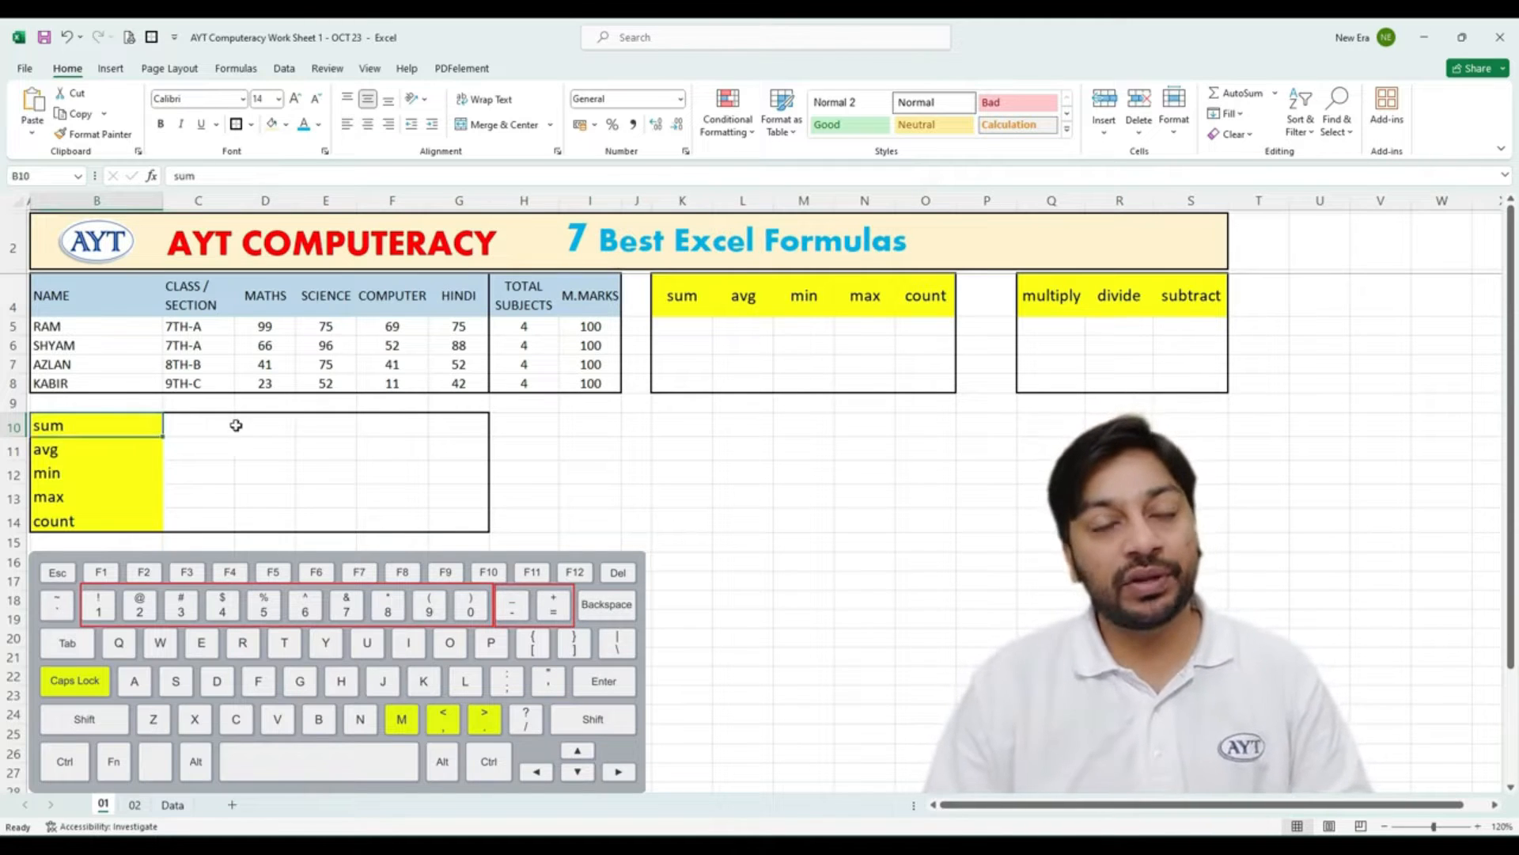
pyautogui.click(282, 428)
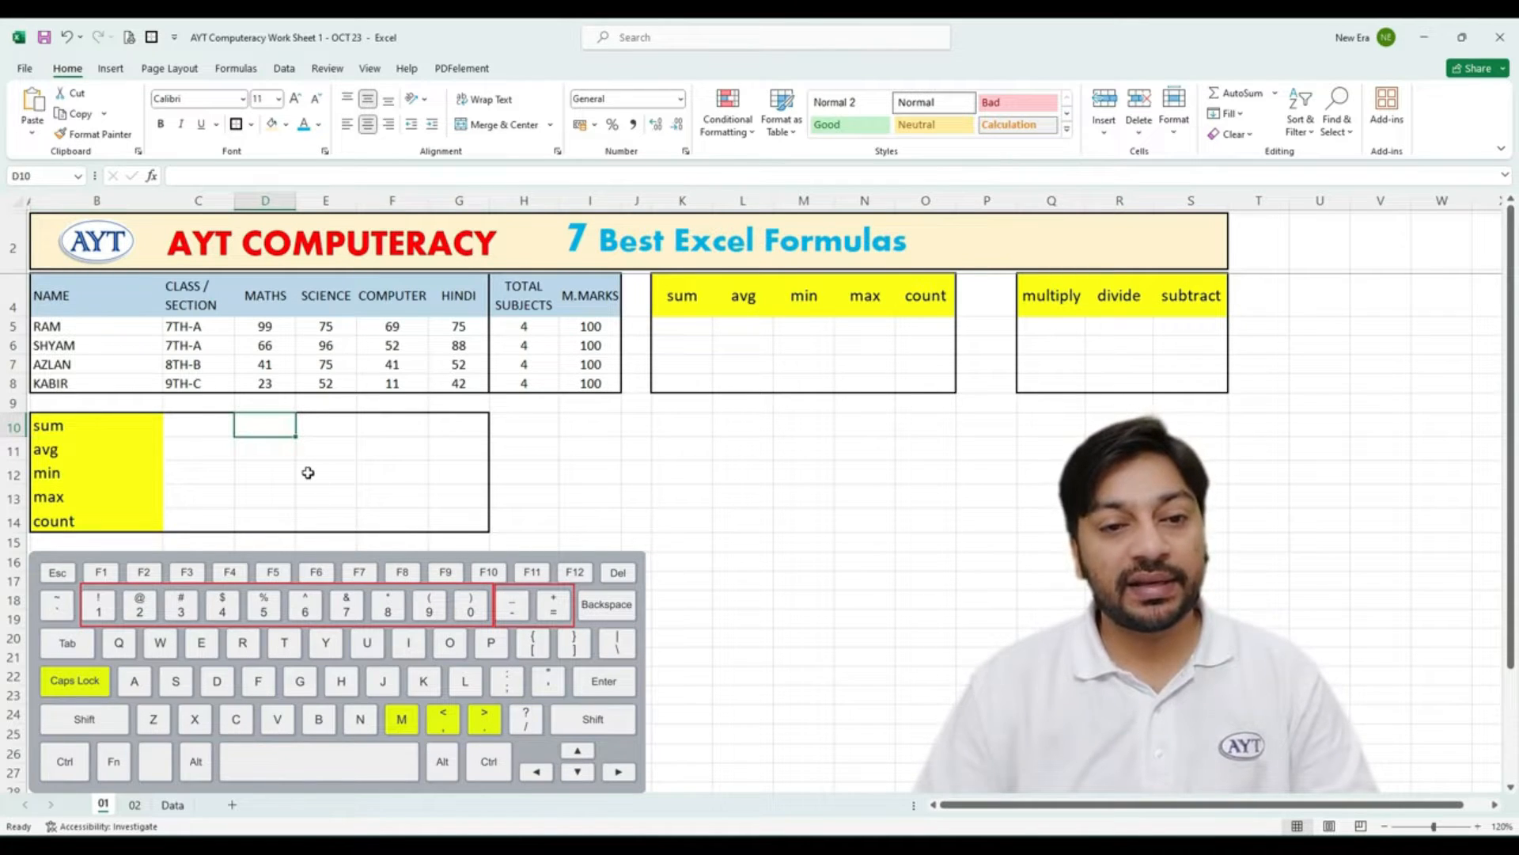
pyautogui.write('=')
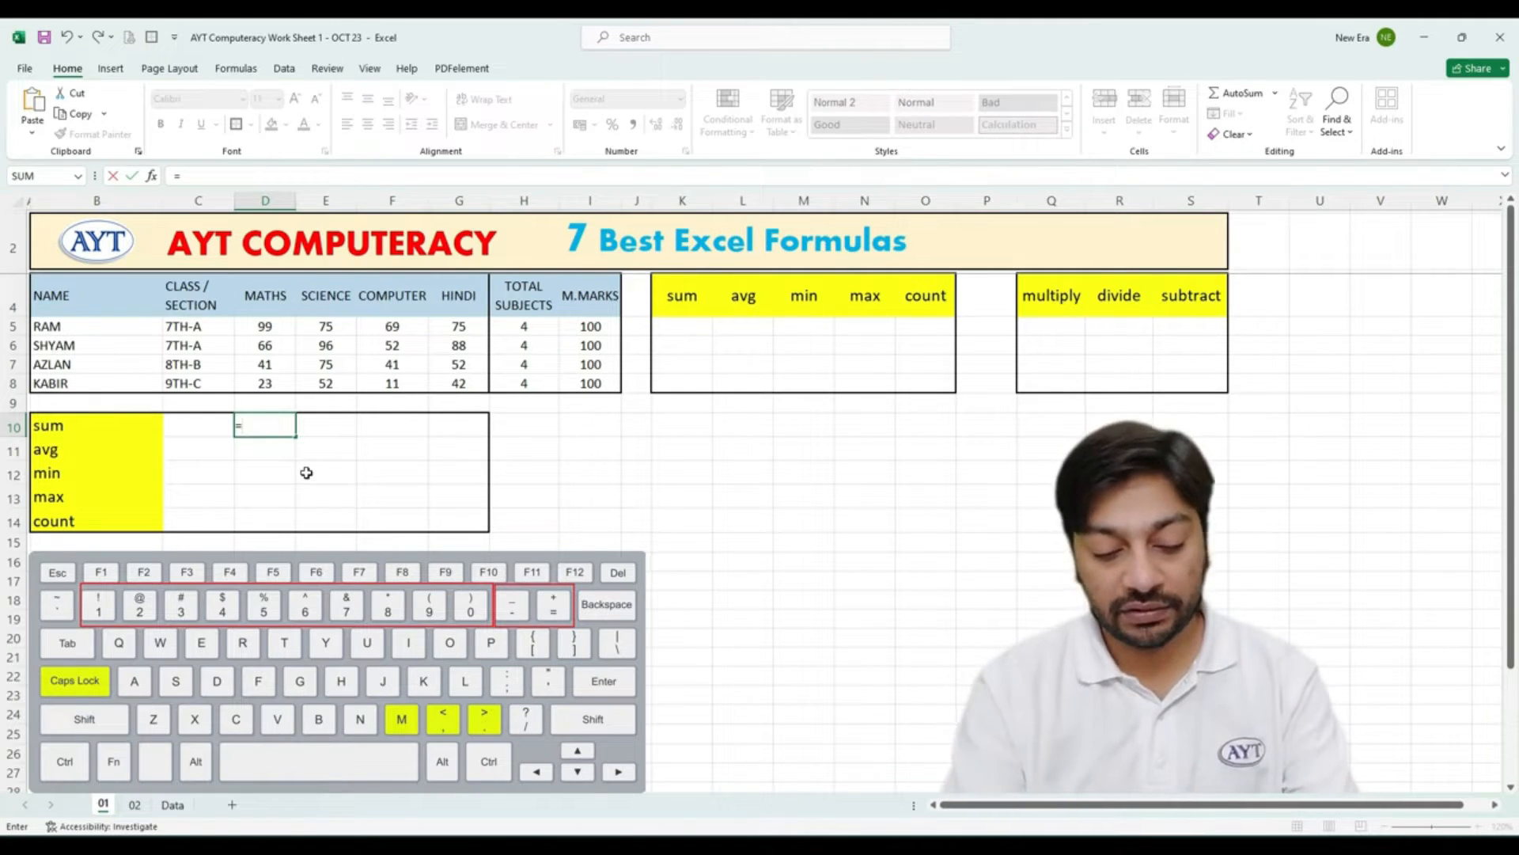
pyautogui.write('sum')
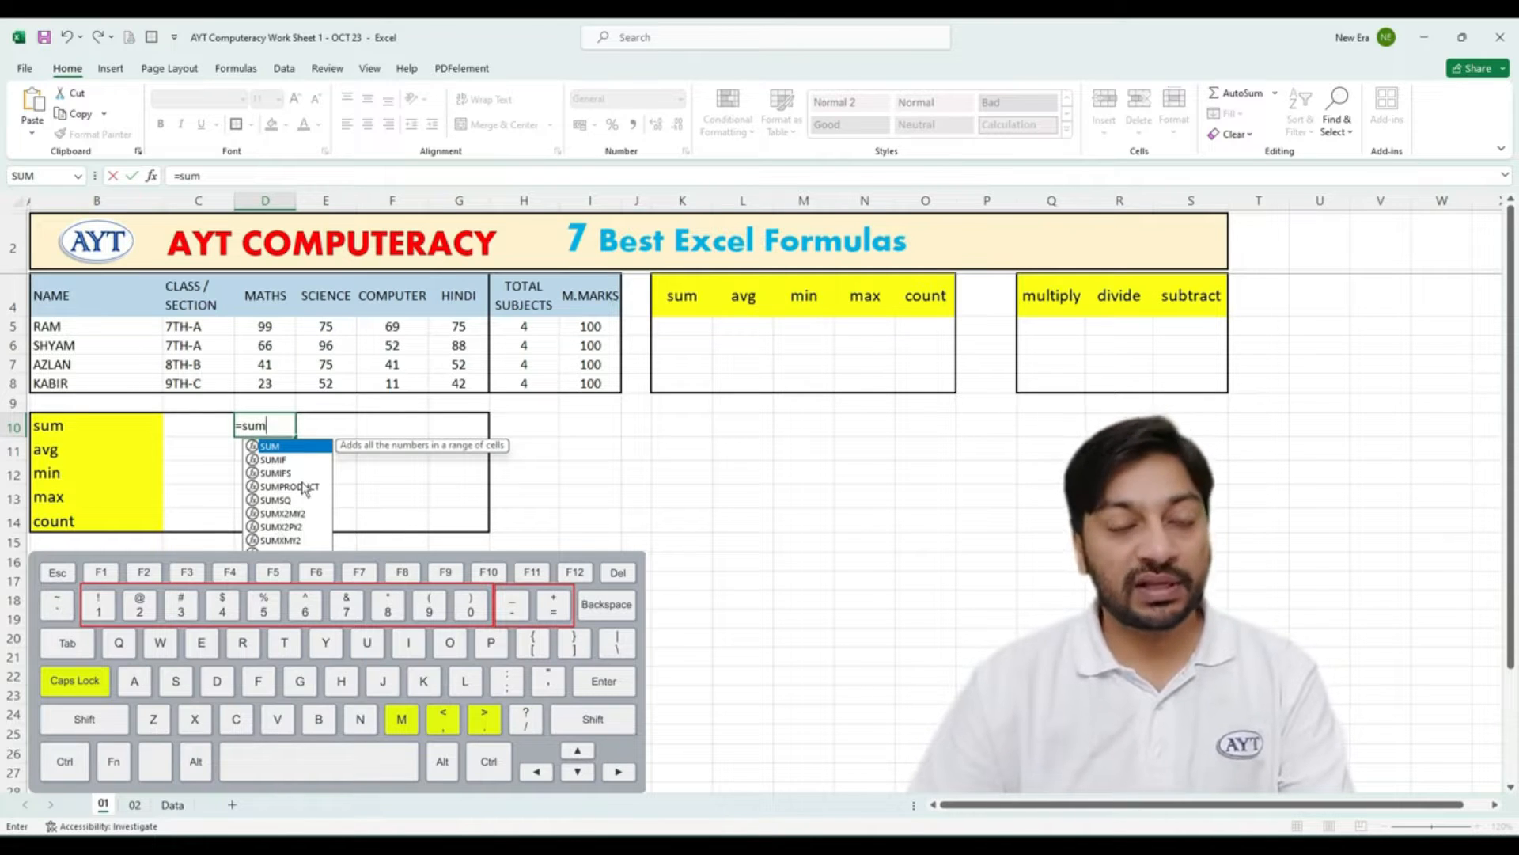
pyautogui.write('(')
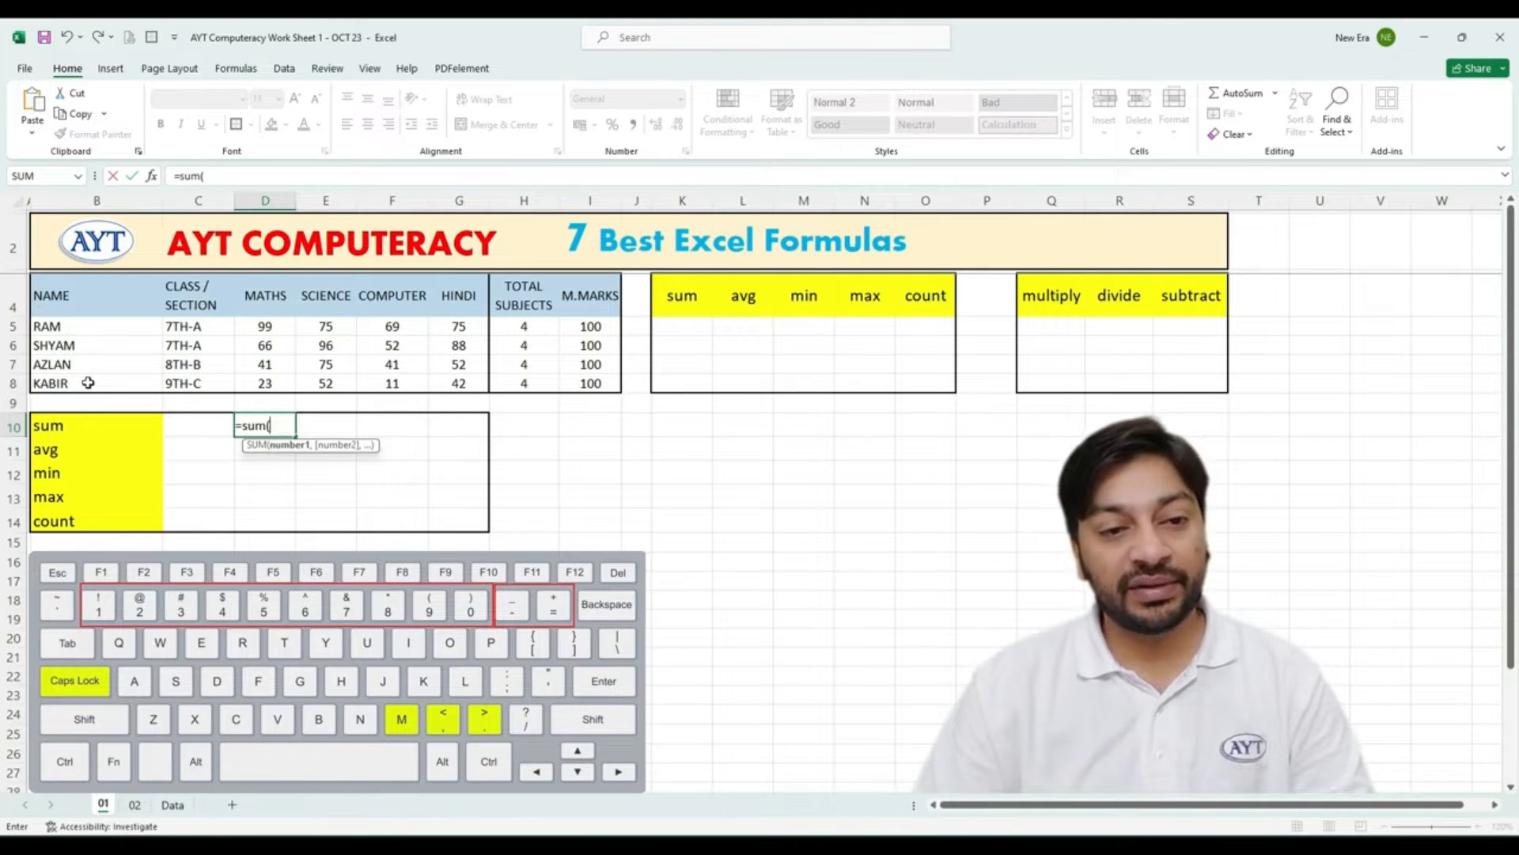
pyautogui.click(287, 326)
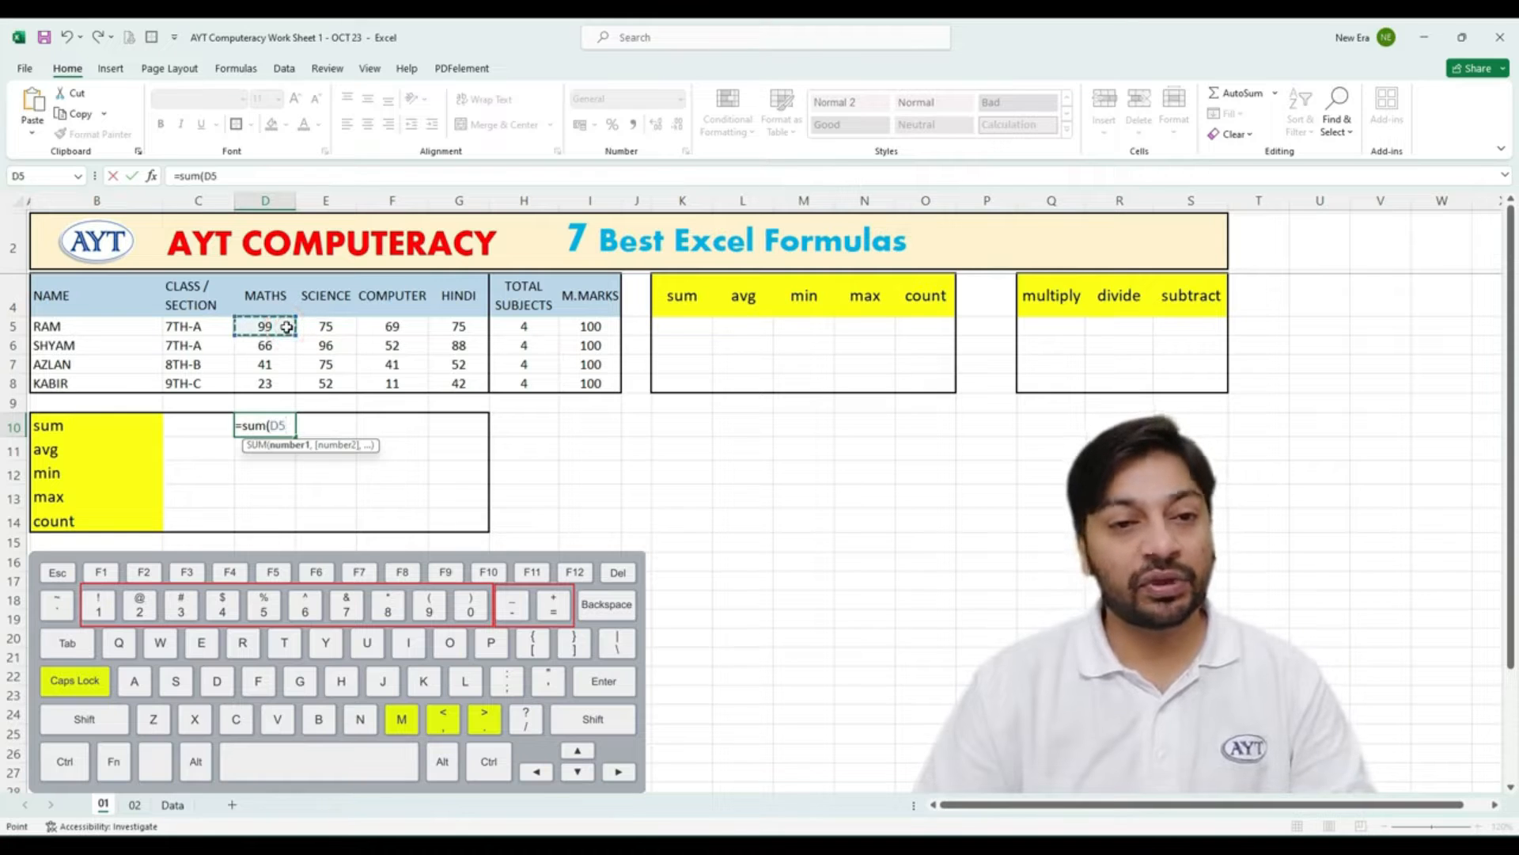
pyautogui.moveTo(286, 327); pyautogui.dragTo(286, 385)
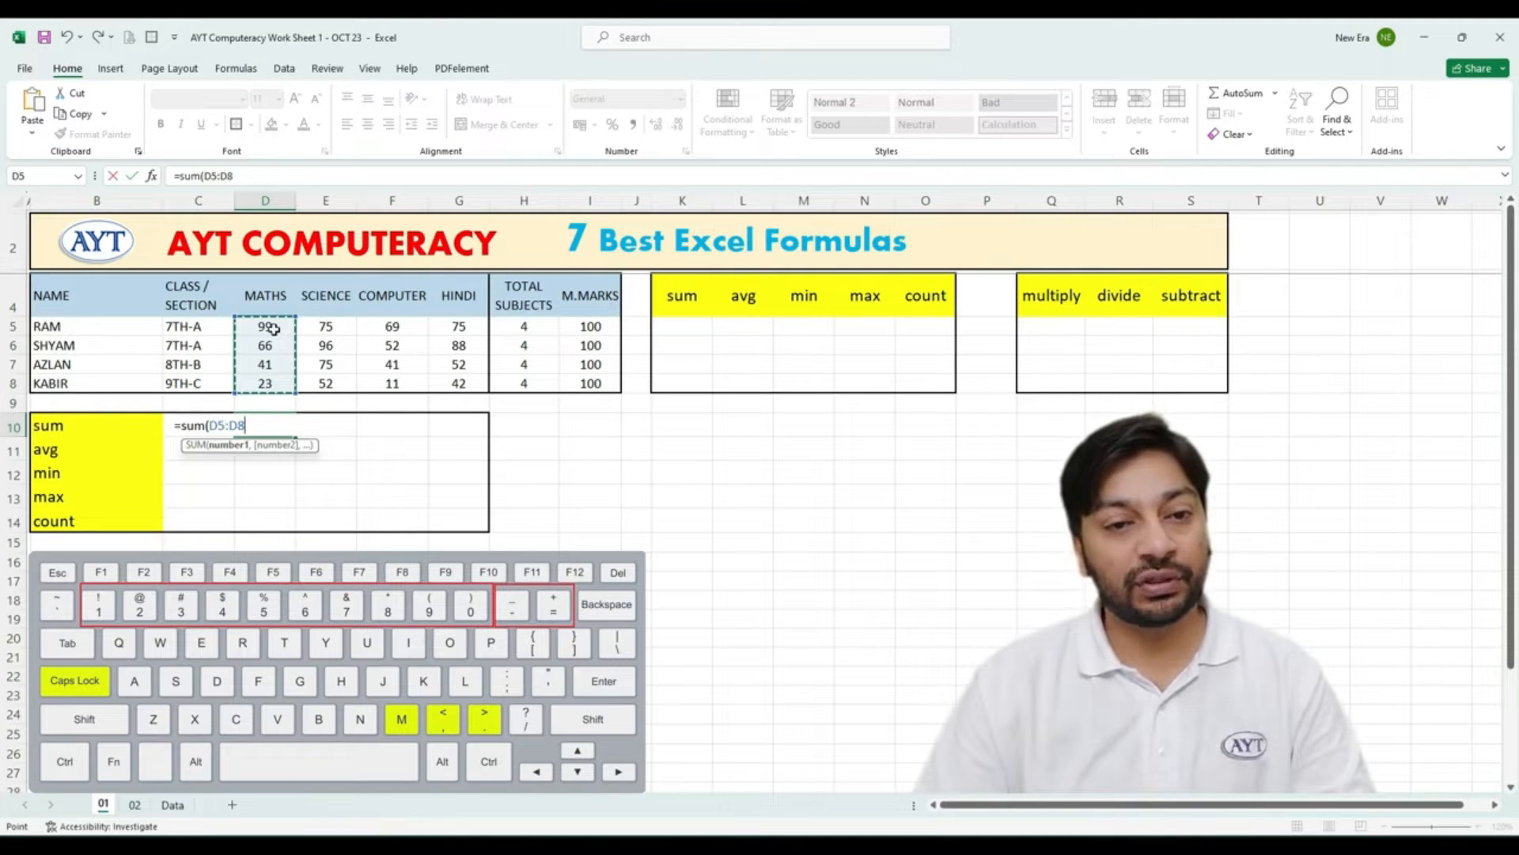
pyautogui.moveTo(275, 327); pyautogui.dragTo(274, 381)
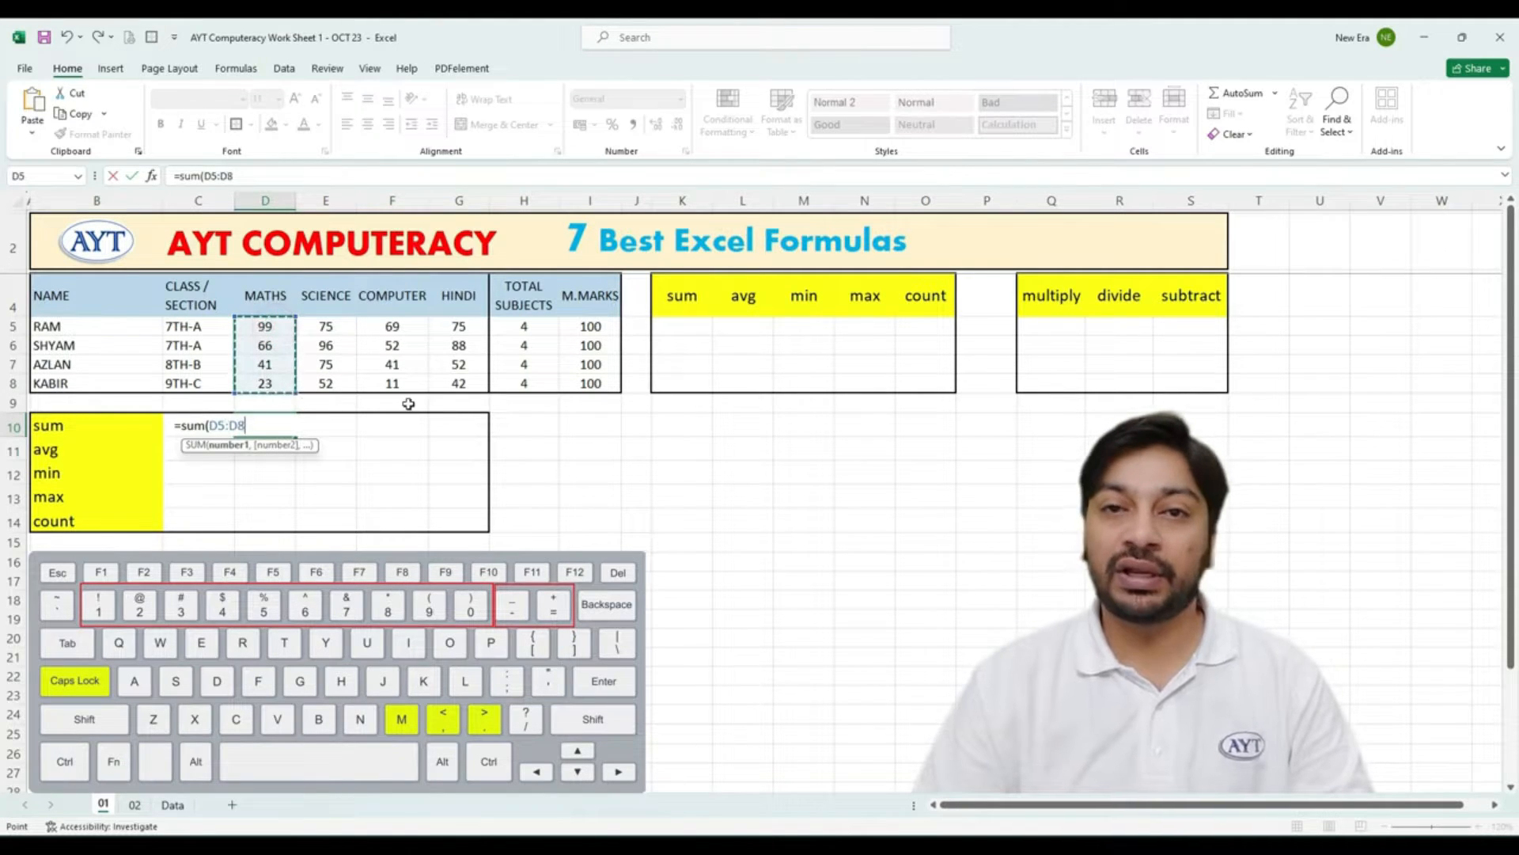
pyautogui.click(278, 325)
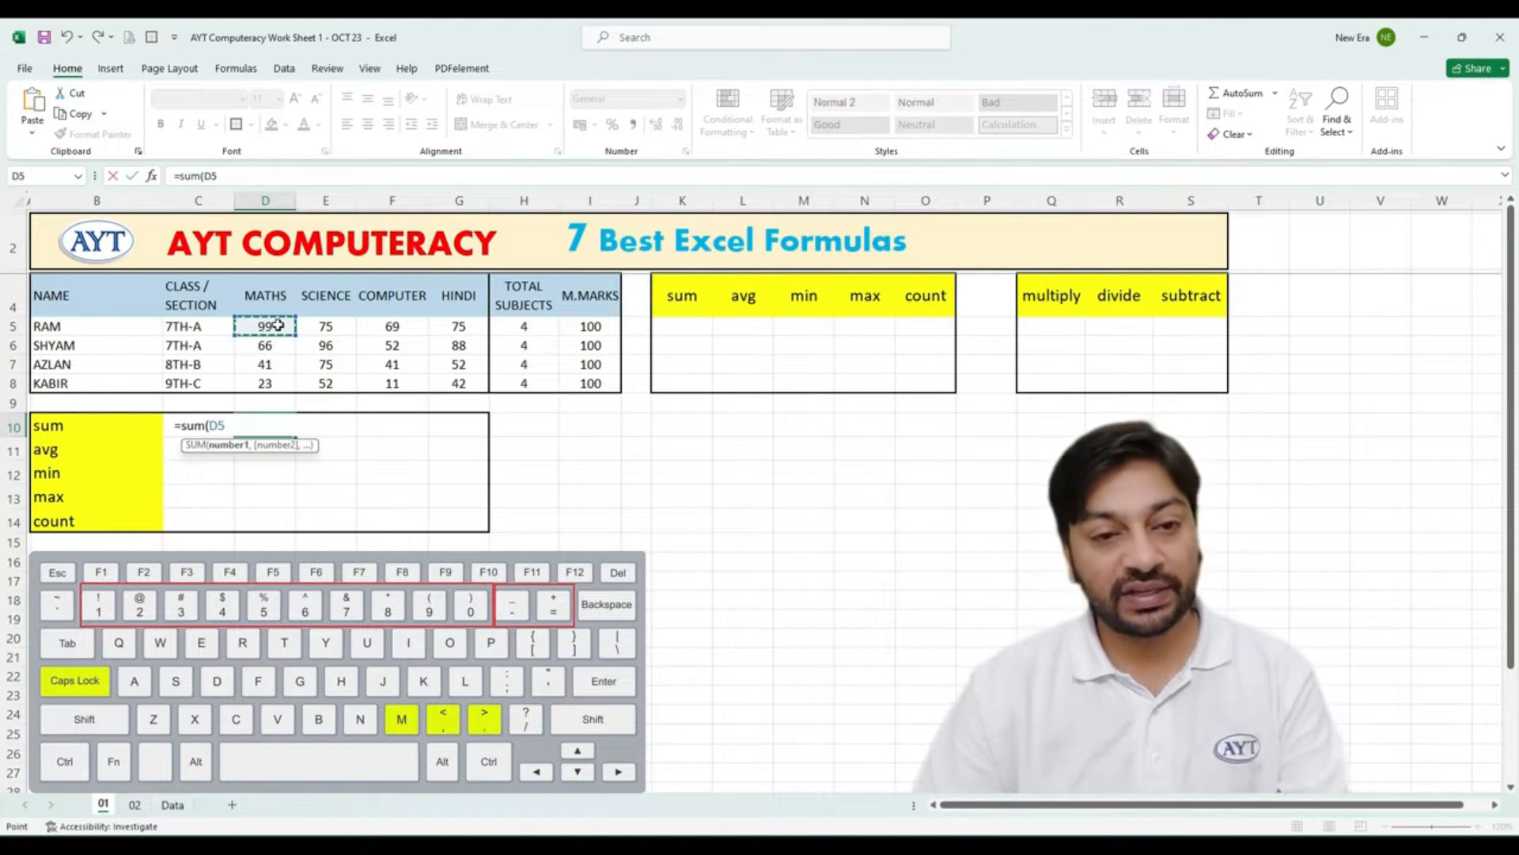
pyautogui.hotkey('shift', 'Down')
pyautogui.hotkey('shift', 'Down')
pyautogui.hotkey('shift', 'Down')
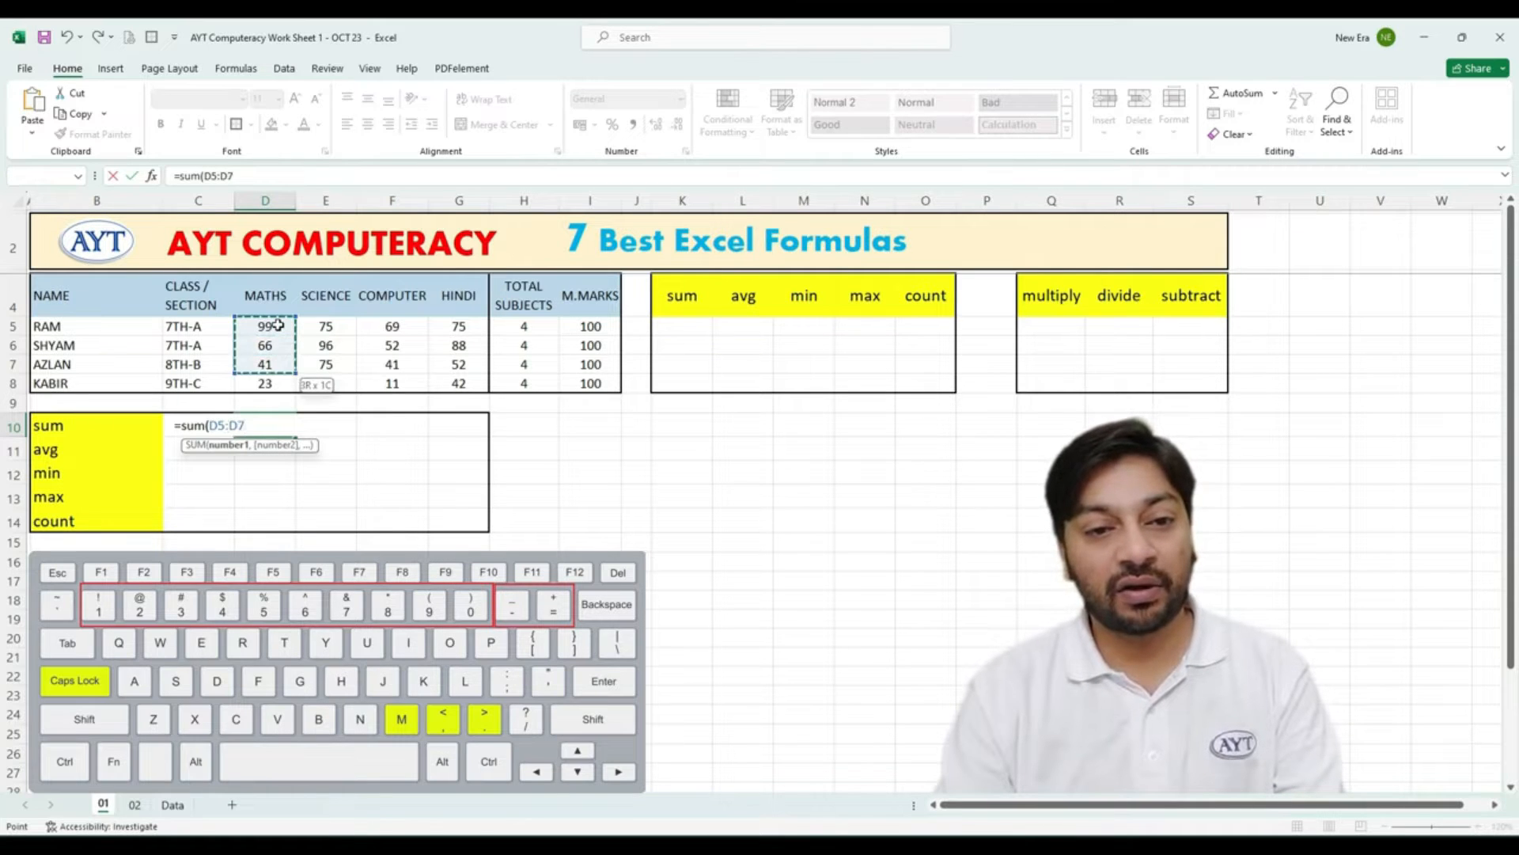
pyautogui.press('Return')
# Inspect the formula in cell D10 and the range it references.
pyautogui.click(277, 427)
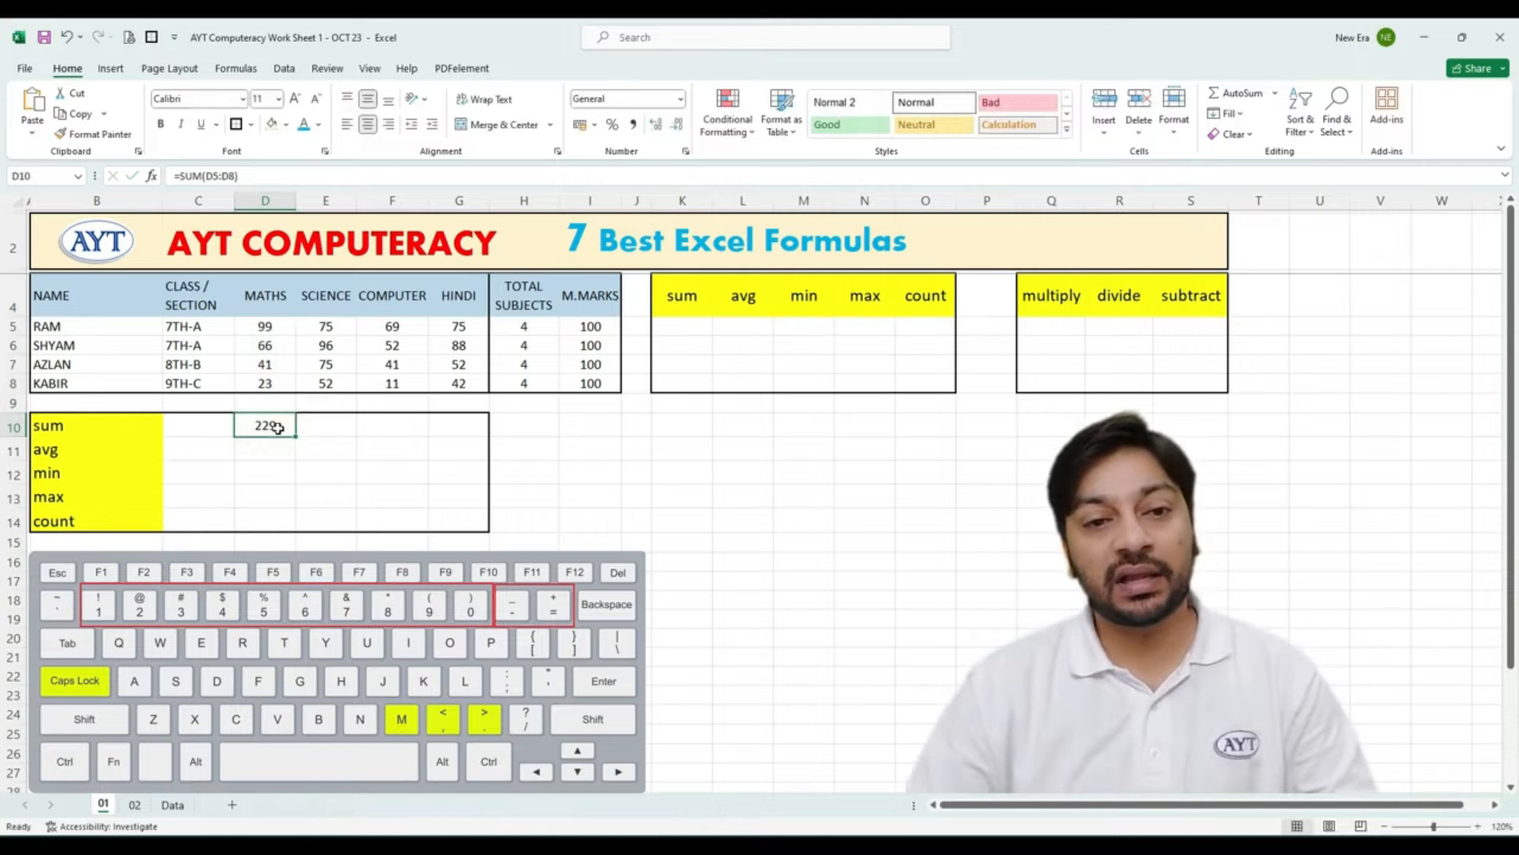
pyautogui.doubleClick(277, 428)
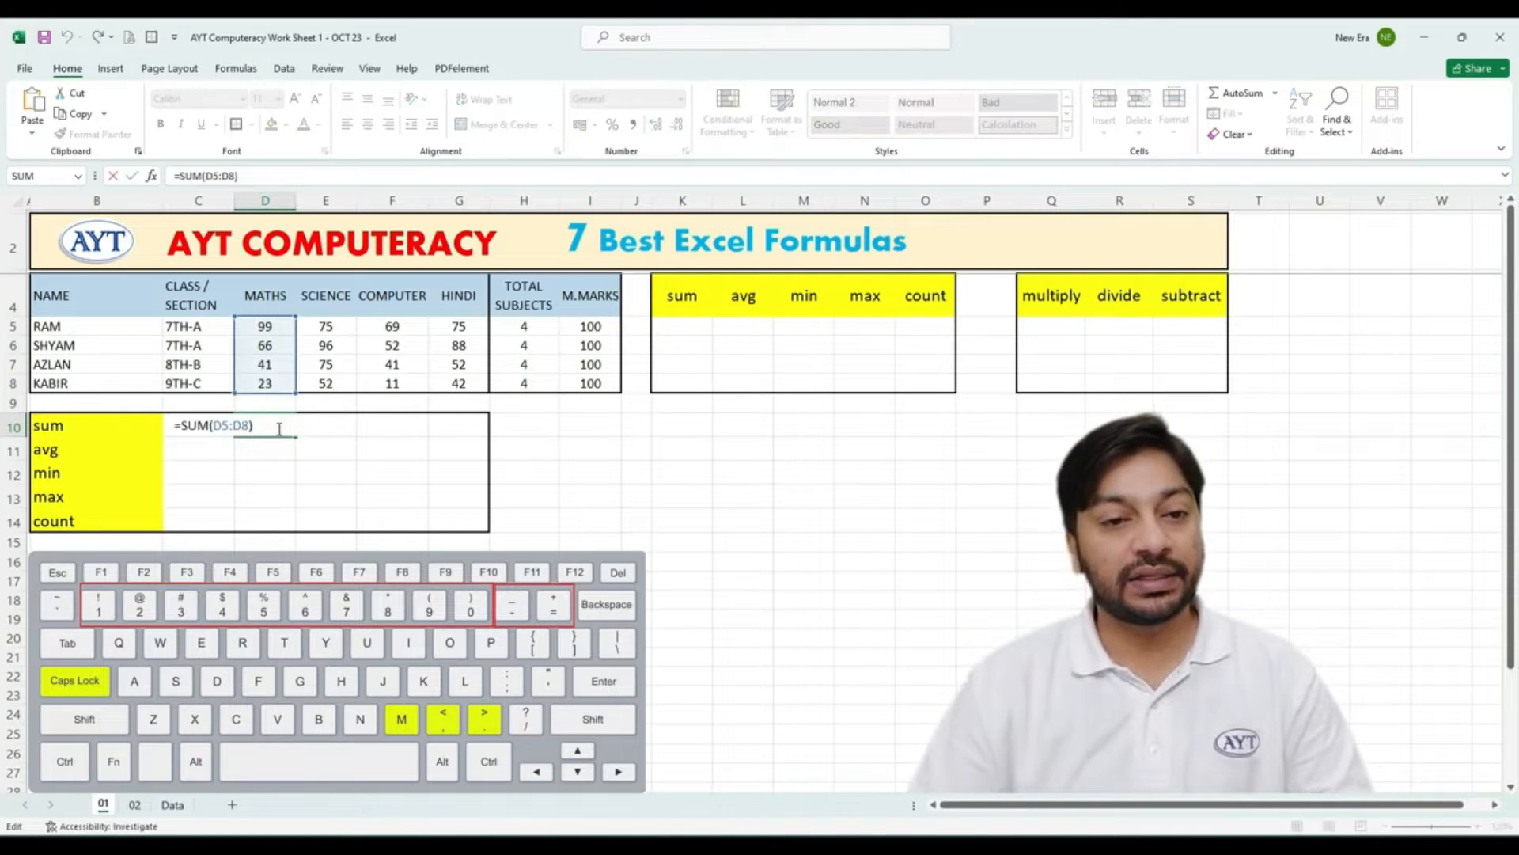
pyautogui.click(278, 463)
pyautogui.click(290, 425)
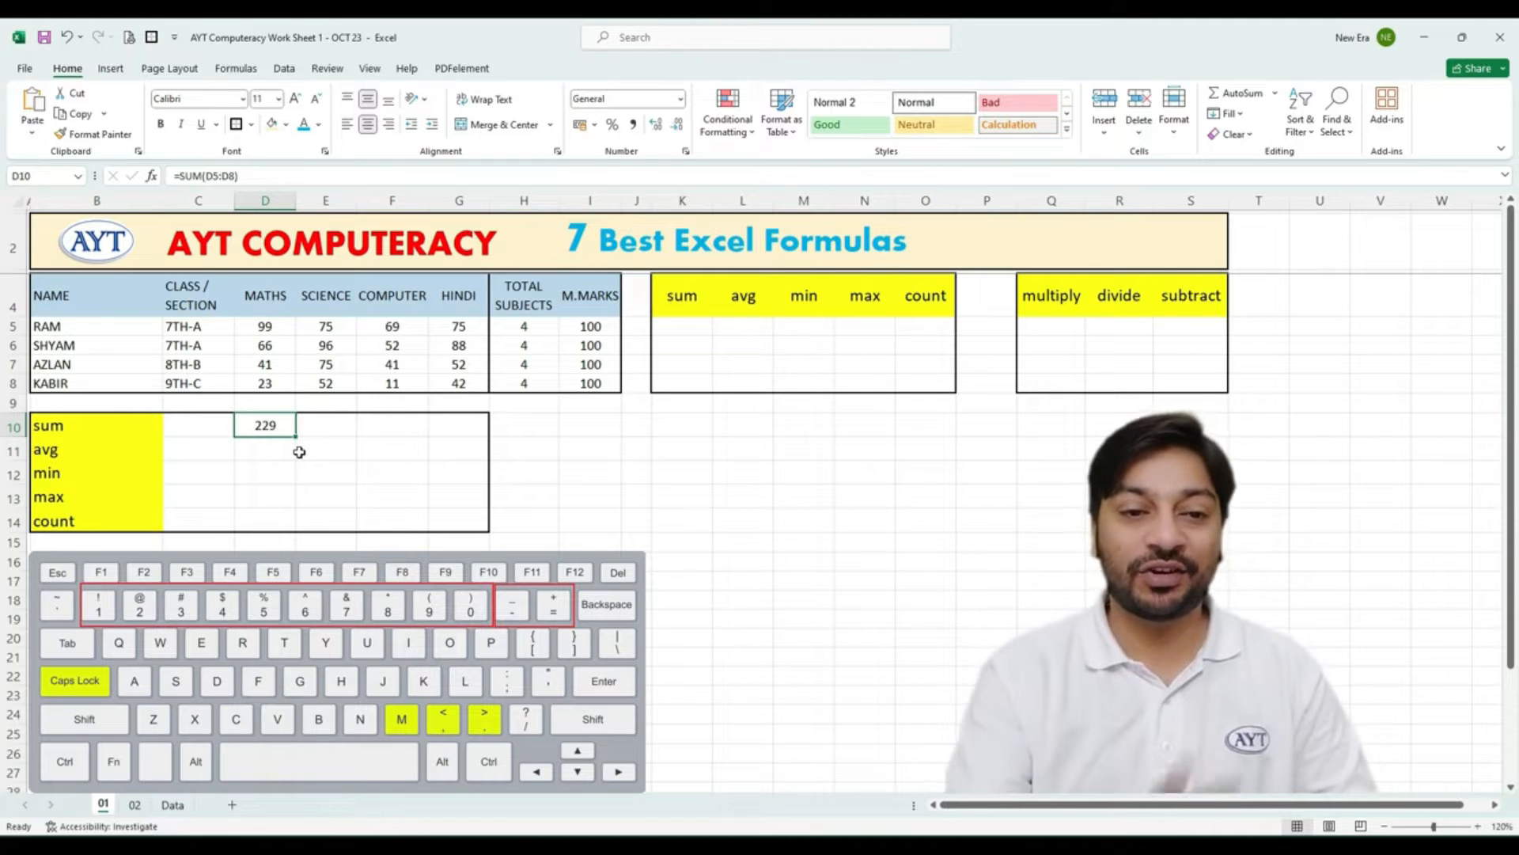
# Replace the formula in cell D10 with the fixed value 229.
pyautogui.press('F2')
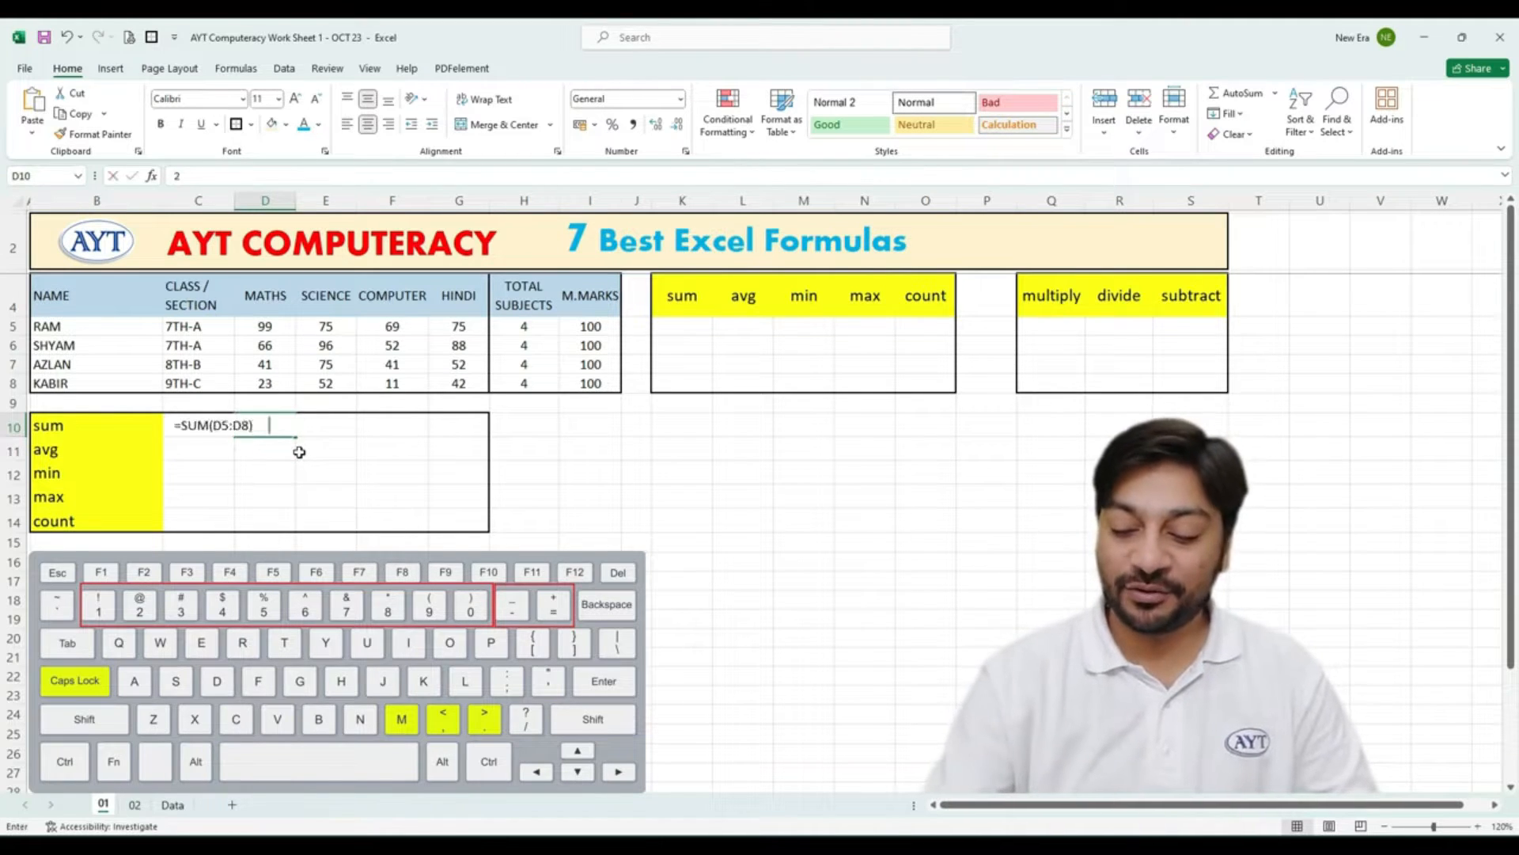
pyautogui.press('F9')
pyautogui.press('Return')
pyautogui.press('Up')
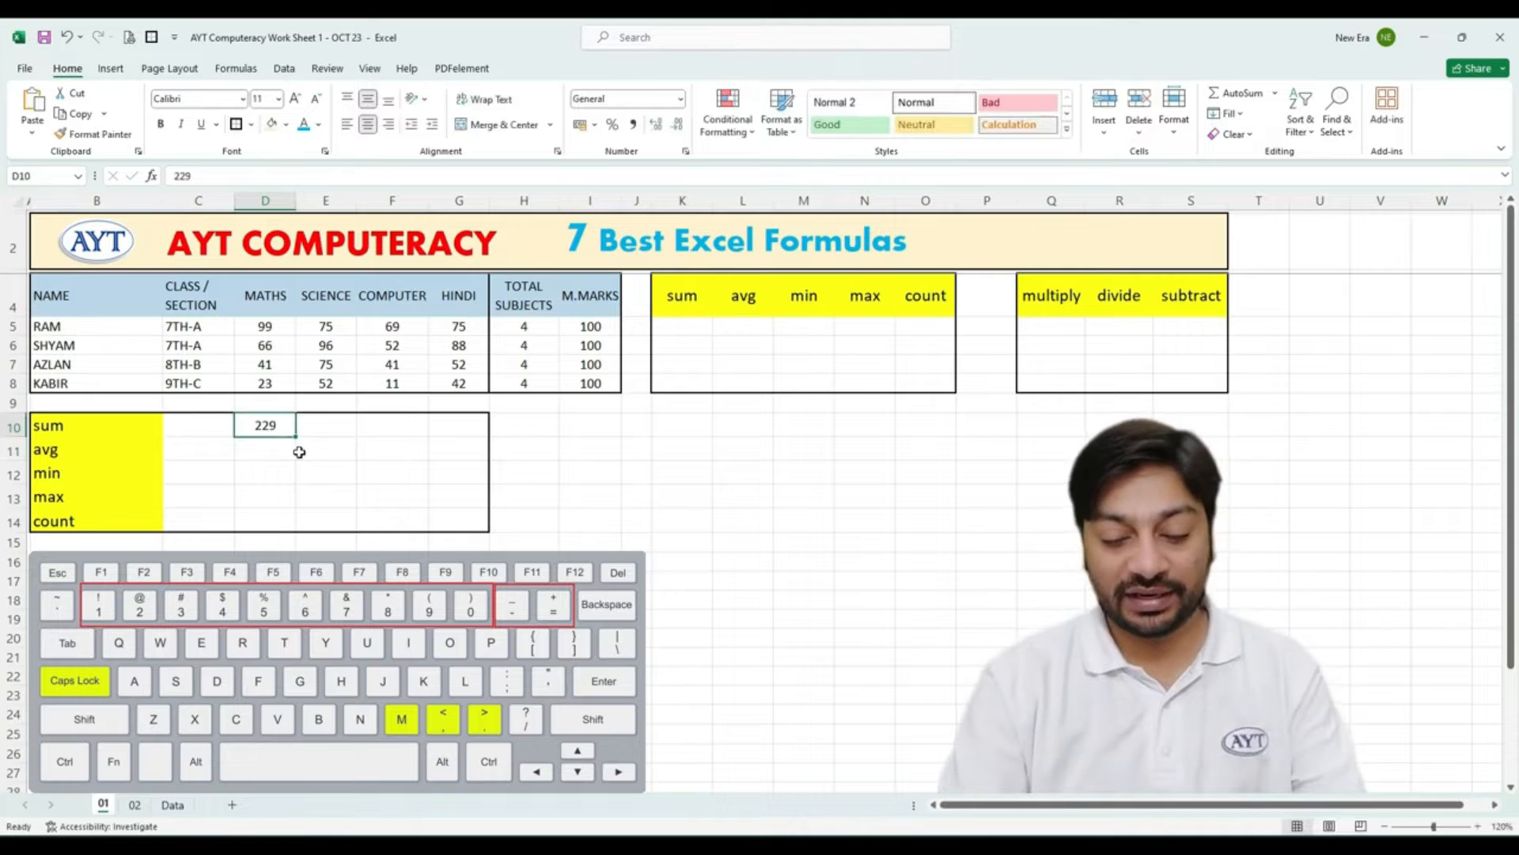
# Replace the fixed value in D10 with the formula =SUM(D5:D8) to total the Maths marks.
pyautogui.write('=su')
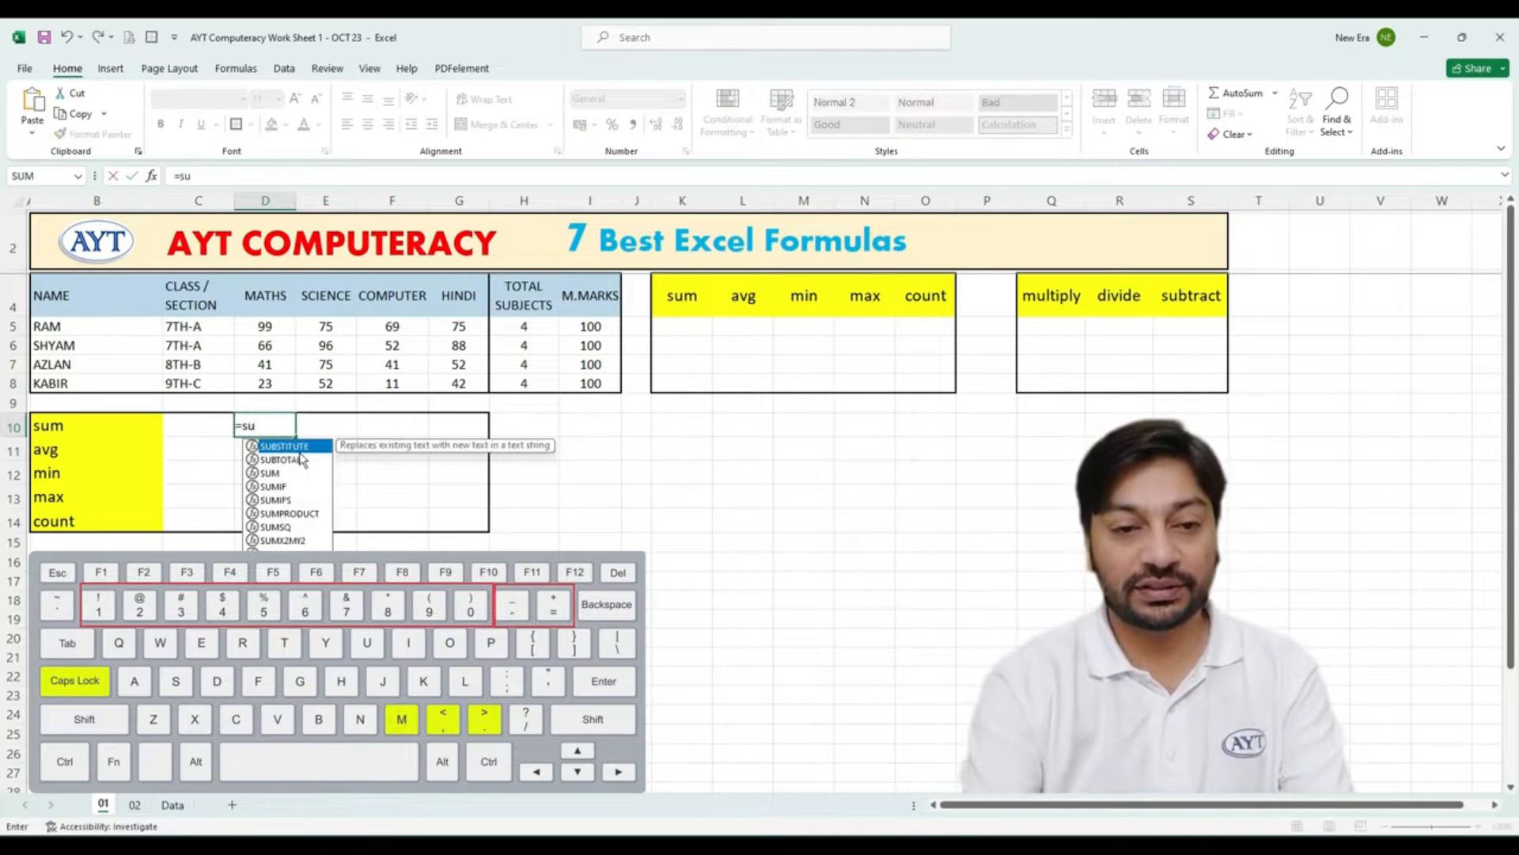
pyautogui.write('m(')
pyautogui.press('Up')
pyautogui.press('Up')
pyautogui.press('Up')
pyautogui.press('Up')
pyautogui.press('Up')
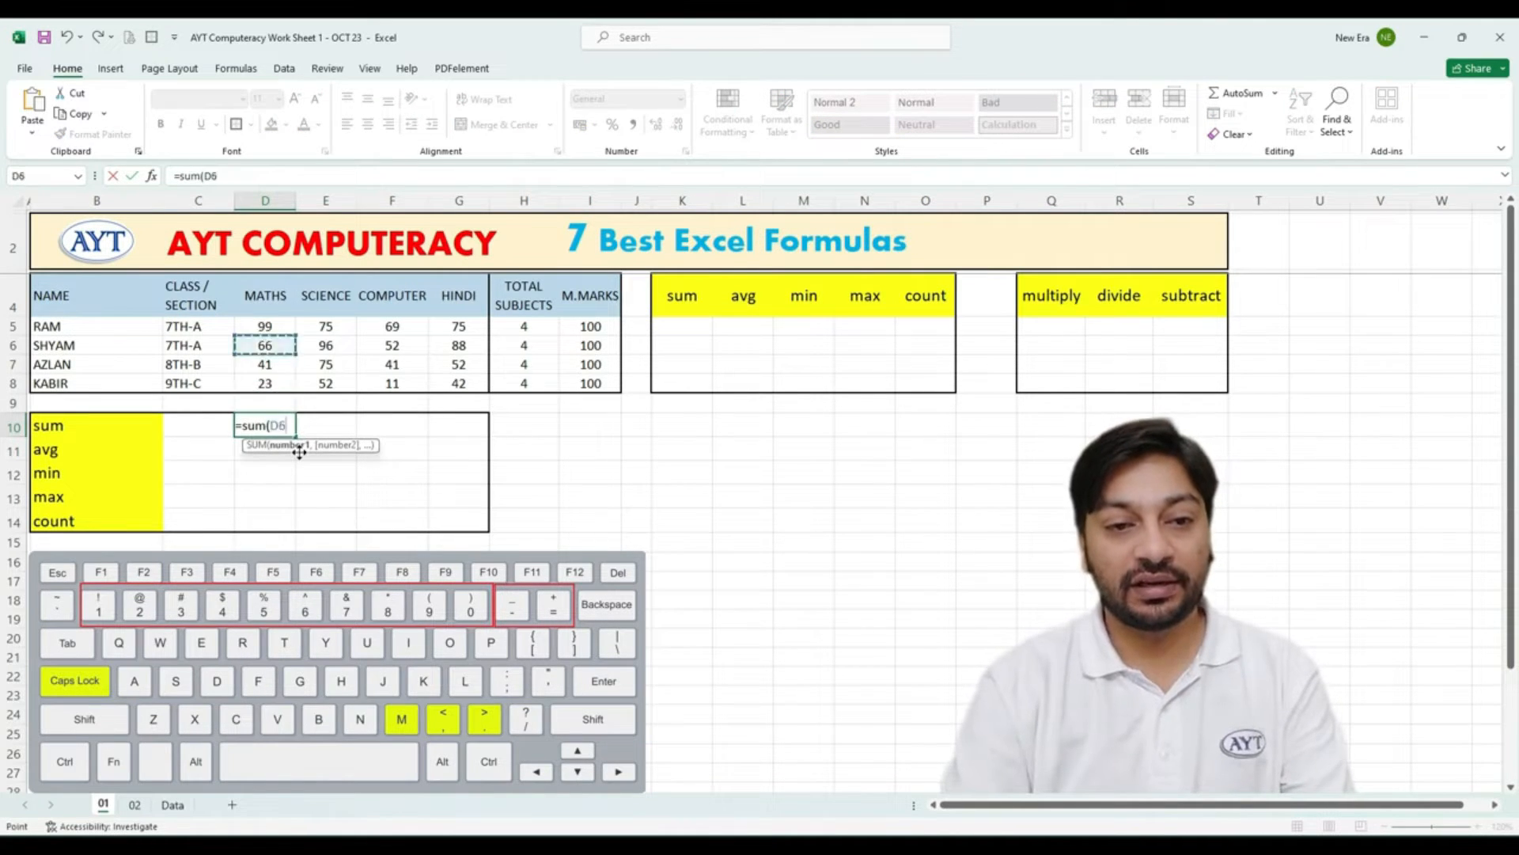
pyautogui.hotkey('shift', 'Down')
pyautogui.hotkey('shift', 'Down')
pyautogui.hotkey('shift', 'Down')
pyautogui.press('Return')
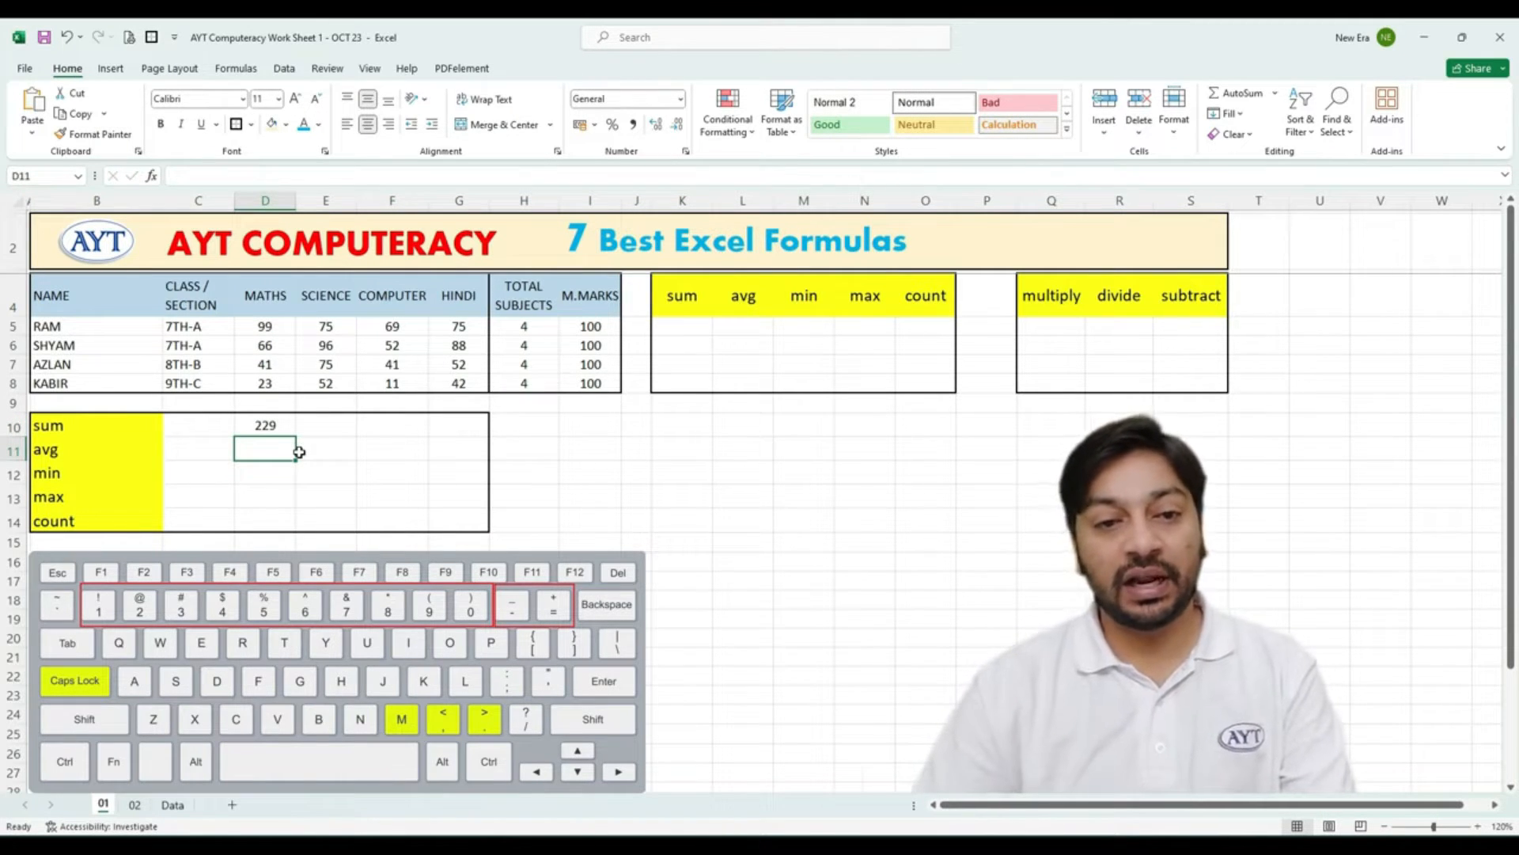
# Total the Science marks in cell E10 with a SUM formula over E5:E8.
pyautogui.click(339, 308)
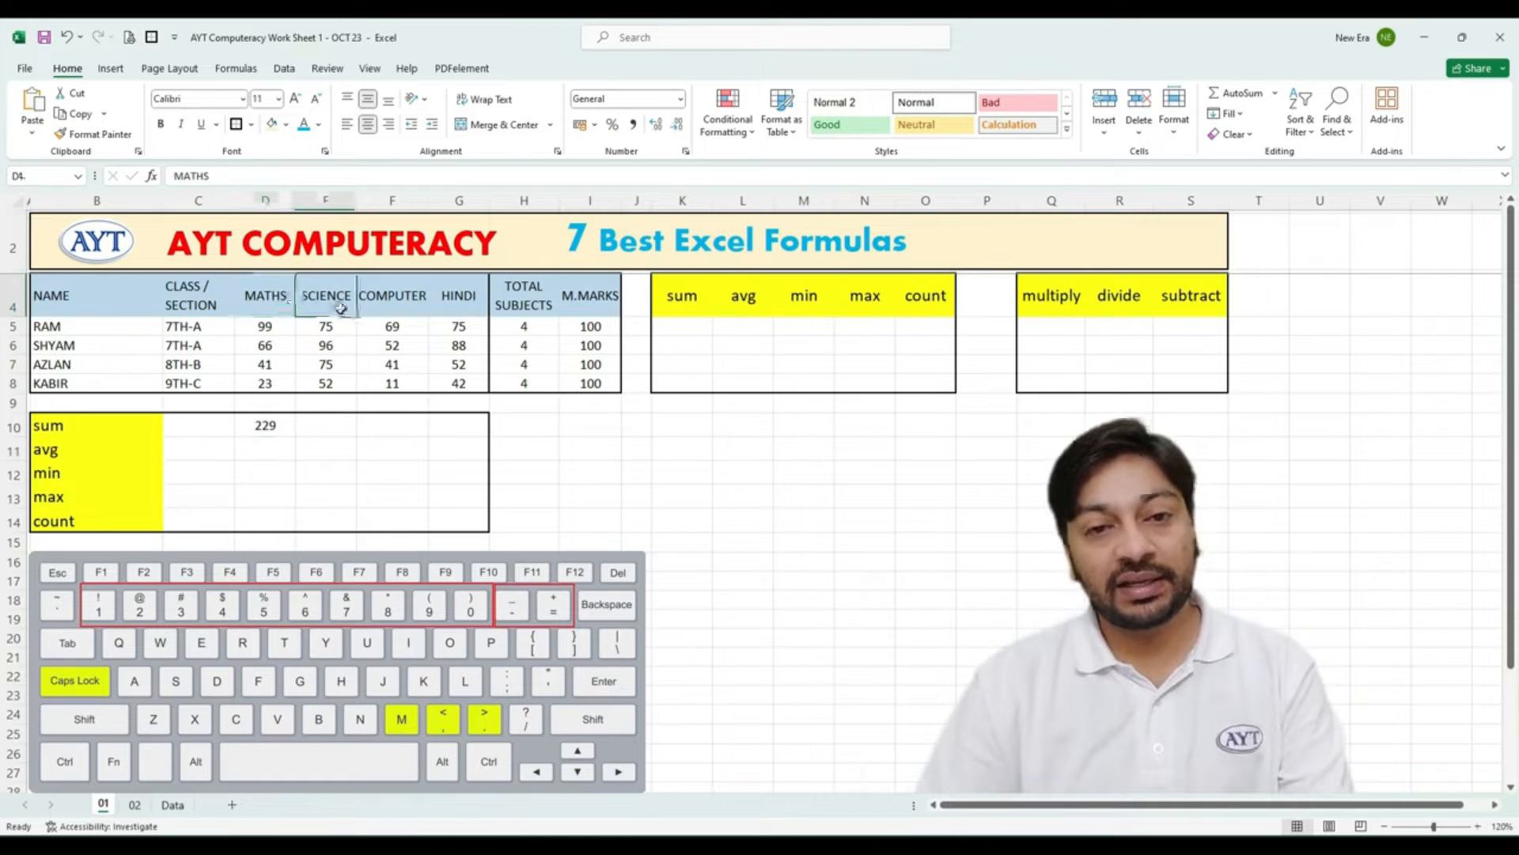
pyautogui.click(391, 310)
pyautogui.click(462, 309)
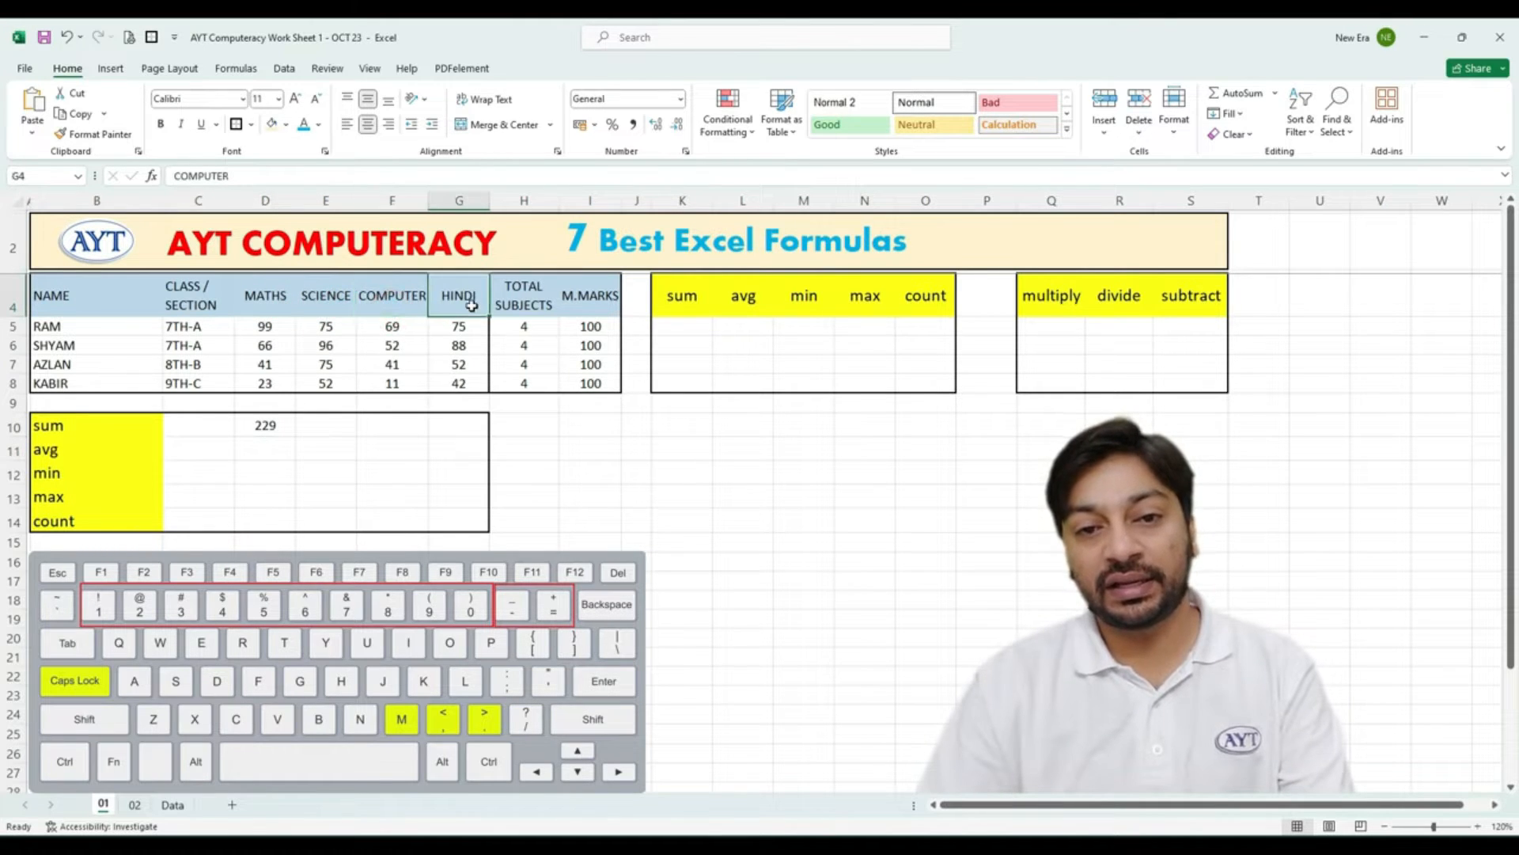
pyautogui.click(324, 427)
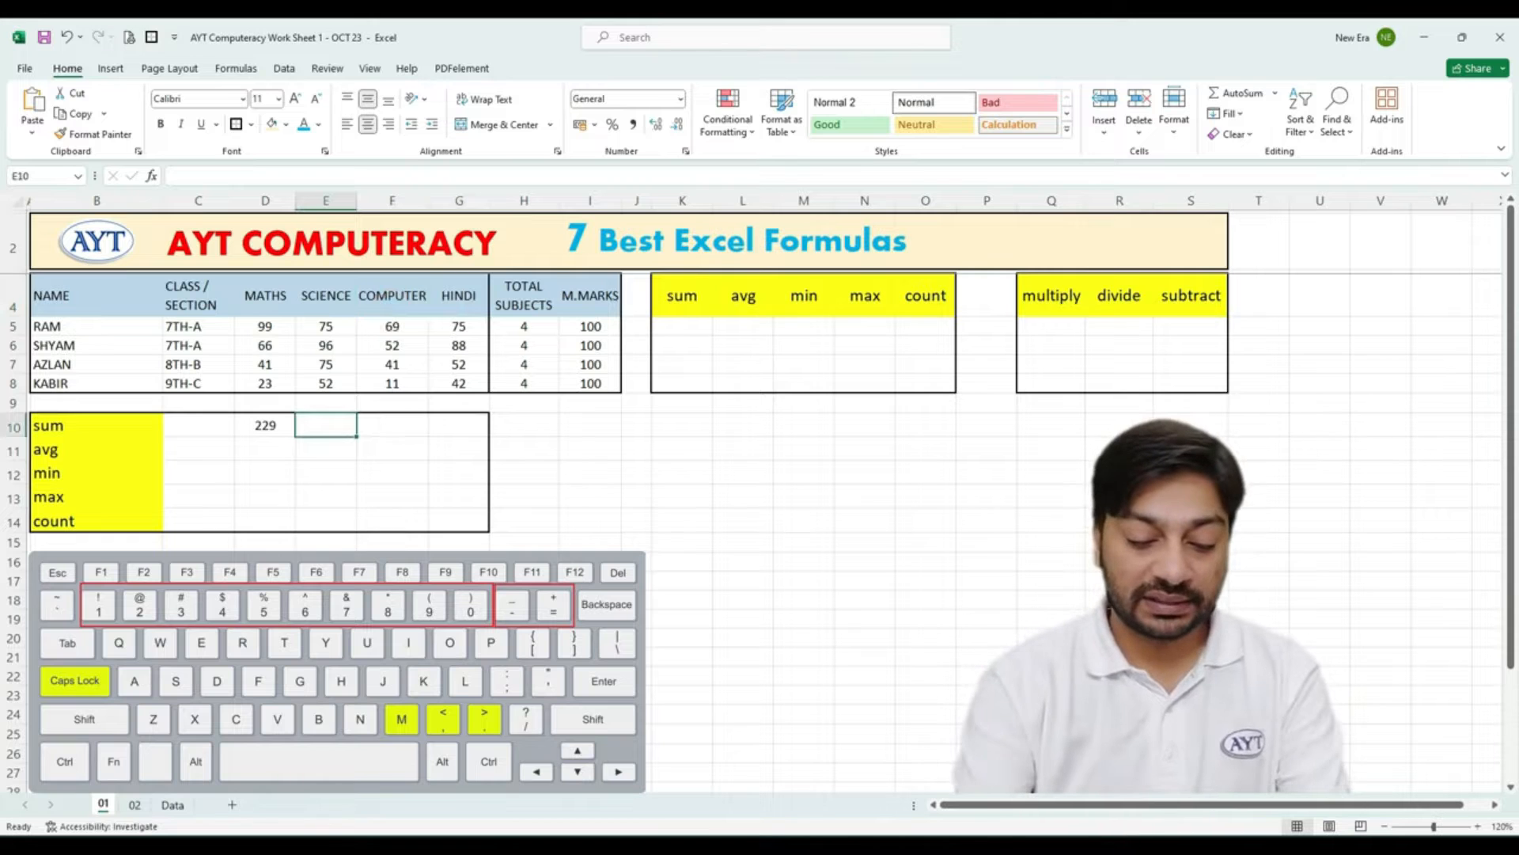
pyautogui.write('=sum(')
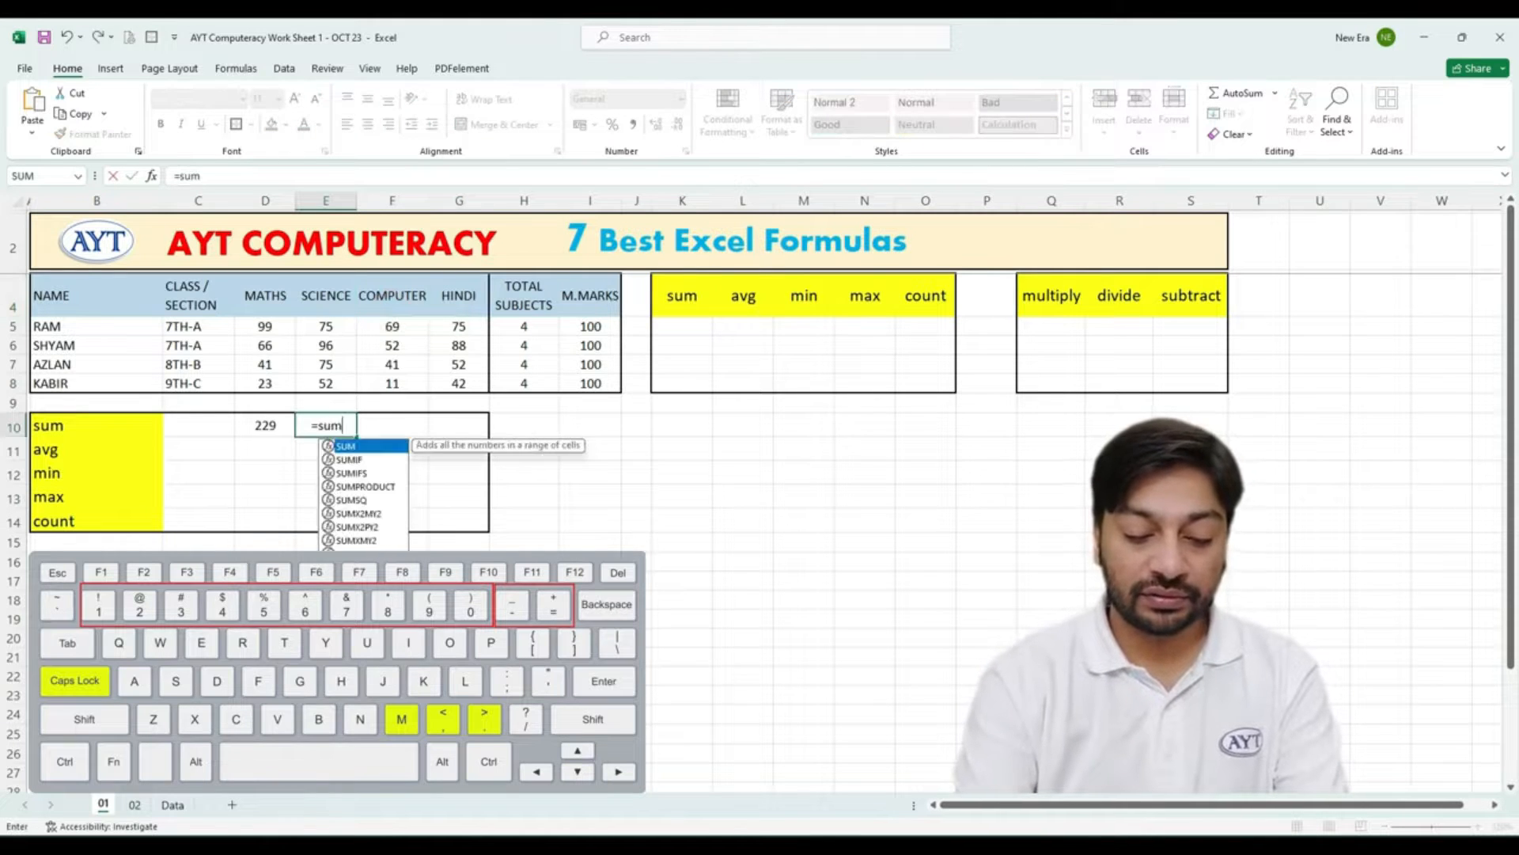
pyautogui.moveTo(325, 326); pyautogui.dragTo(333, 365)
pyautogui.press('Return')
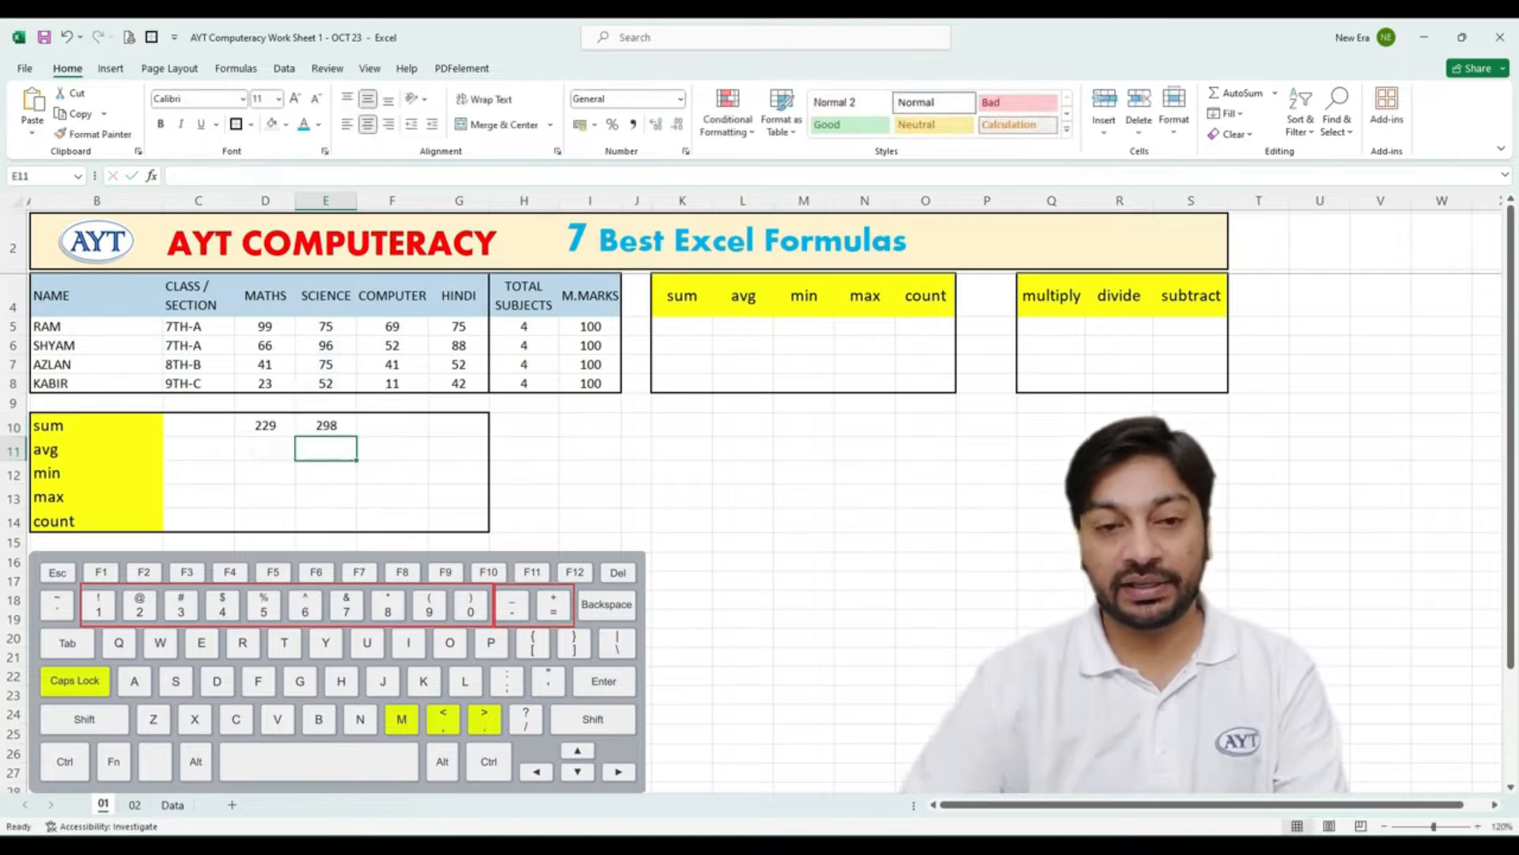
# Fill the Science SUM formula from E10 across to G10 to total the Computer and Hindi marks.
pyautogui.click(331, 423)
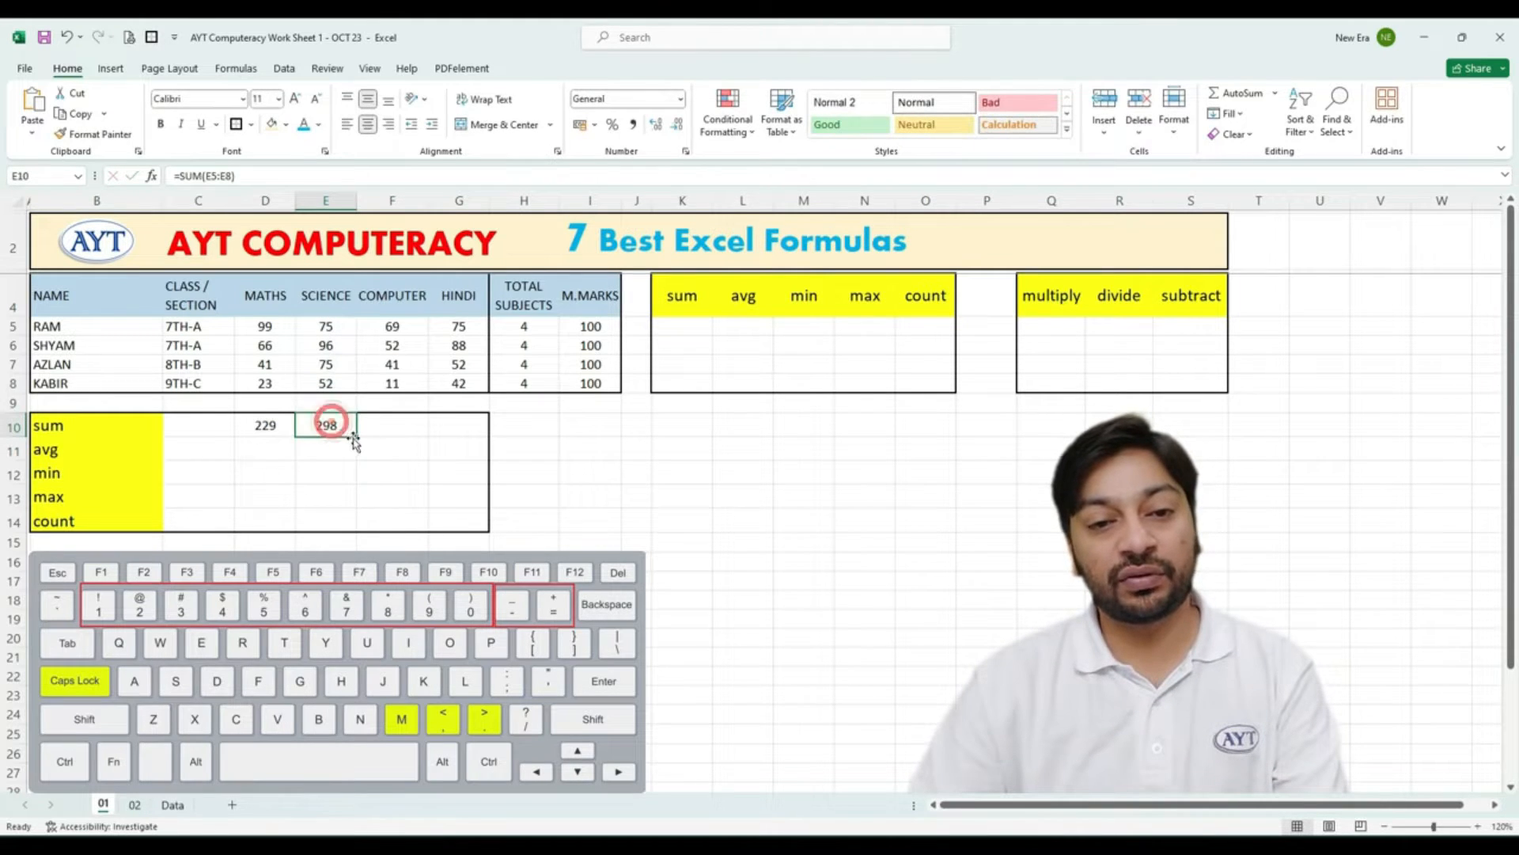
pyautogui.moveTo(357, 436); pyautogui.dragTo(473, 432)
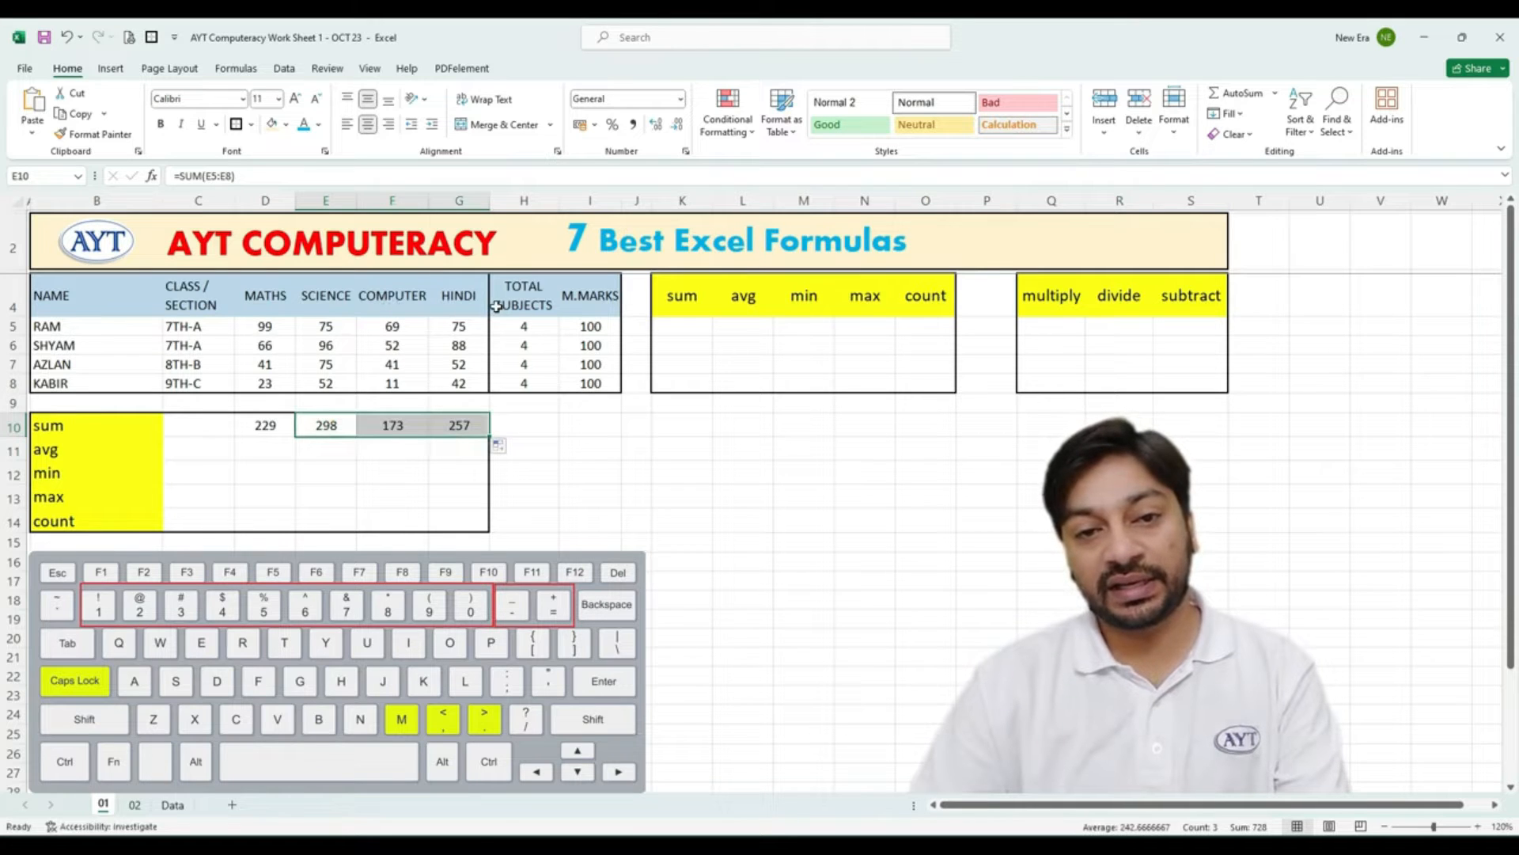
pyautogui.click(436, 466)
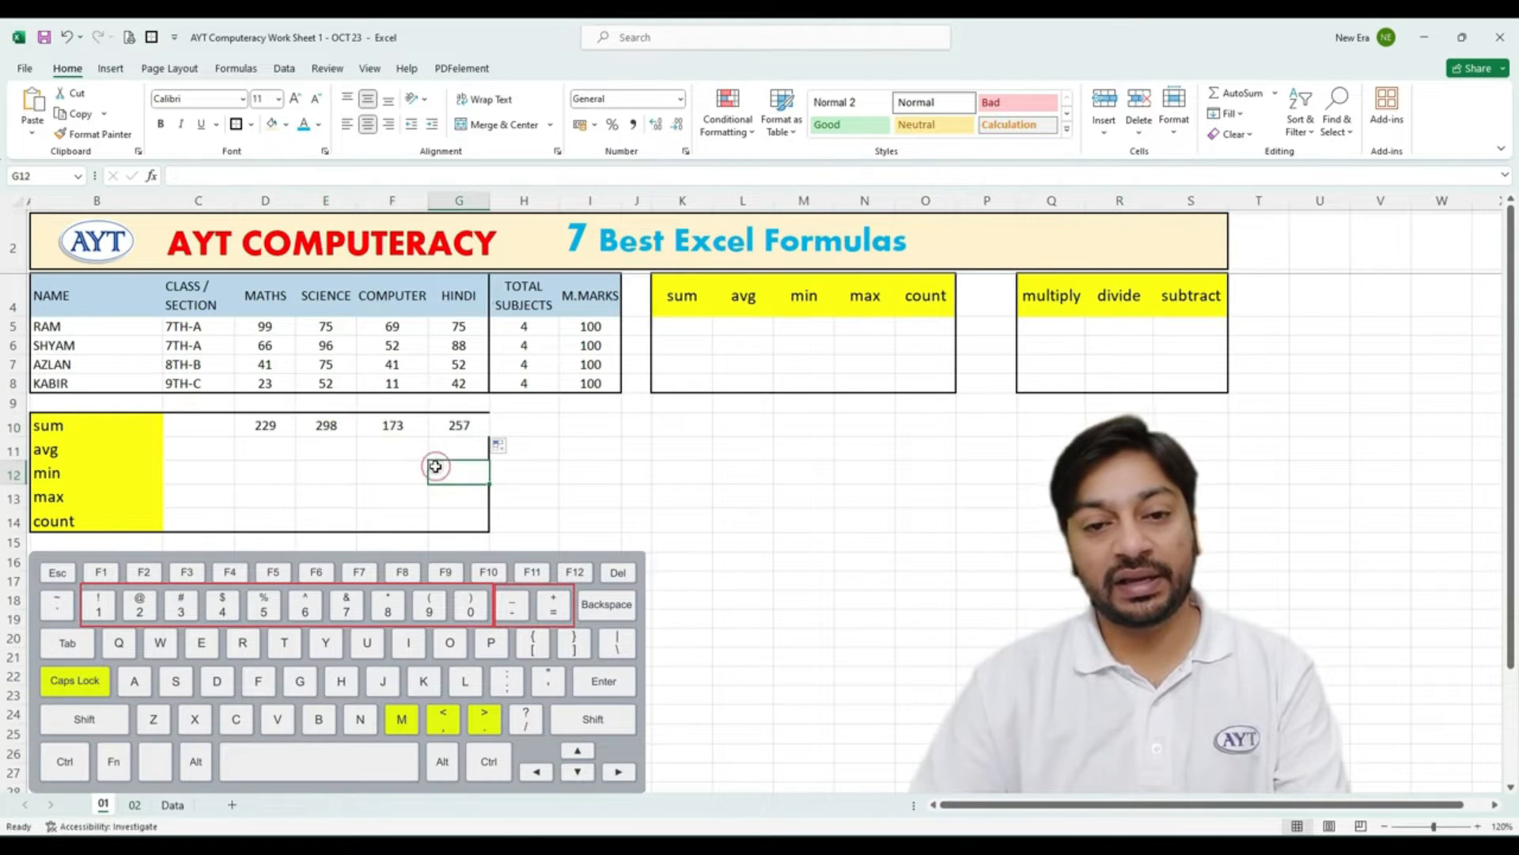
pyautogui.moveTo(250, 430); pyautogui.dragTo(467, 428)
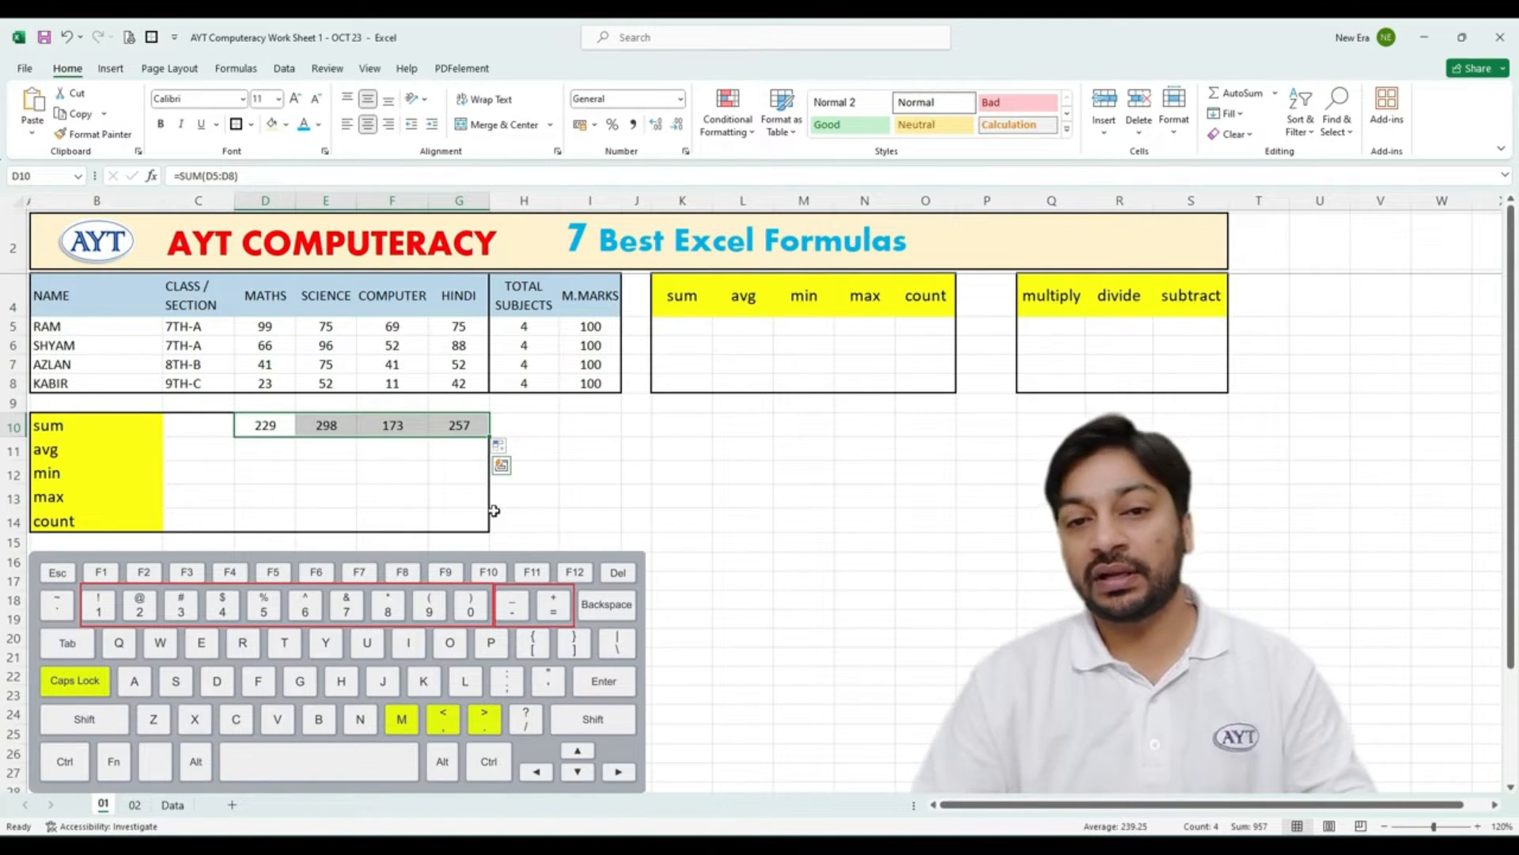
# Total the first student's marks in cell K5 with a SUM formula over D5:G5.
pyautogui.click(698, 332)
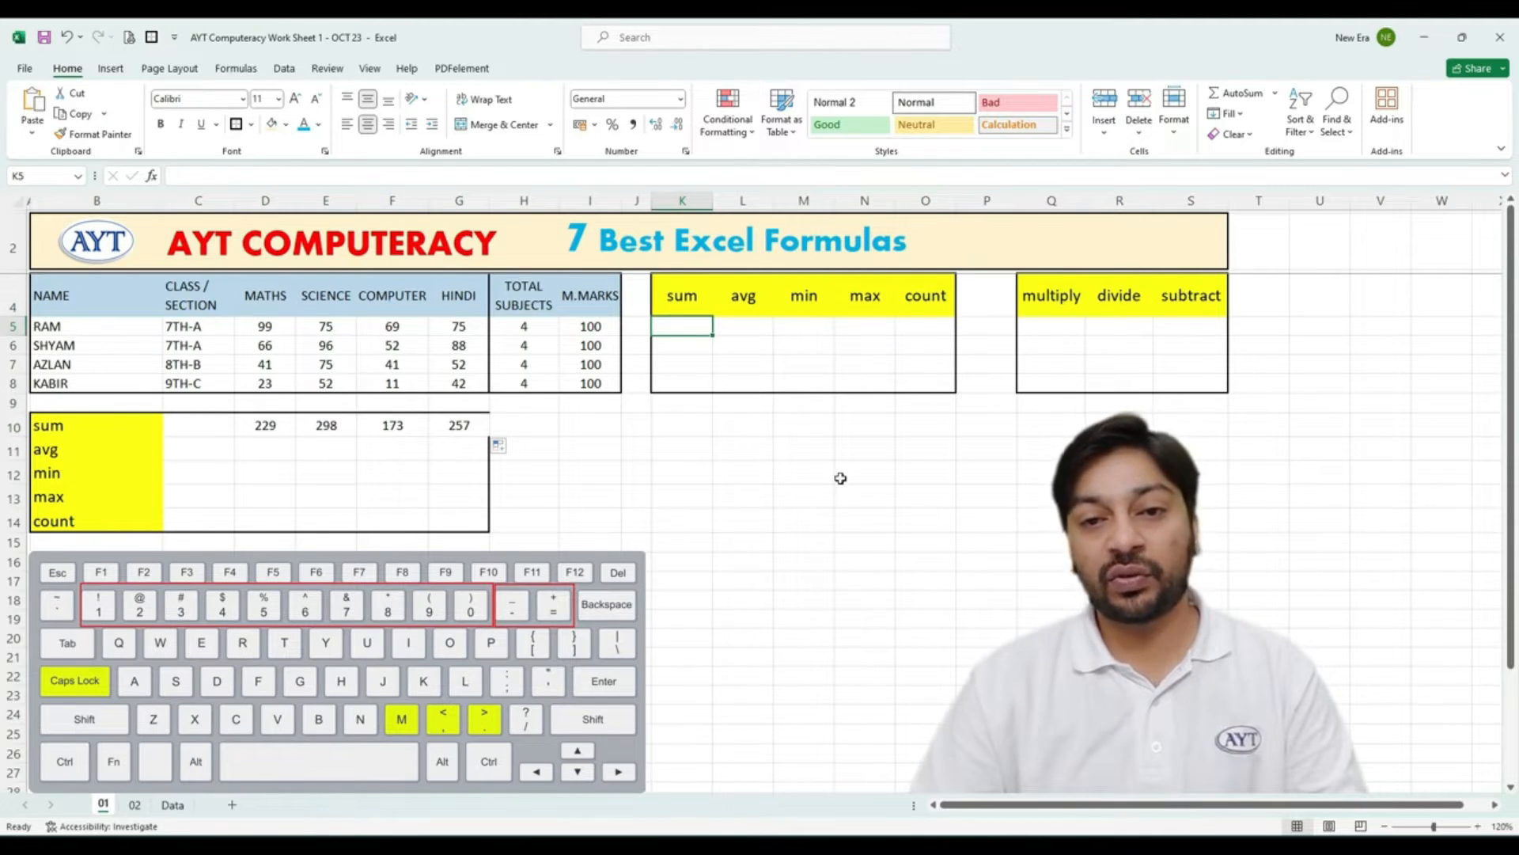
pyautogui.write('=')
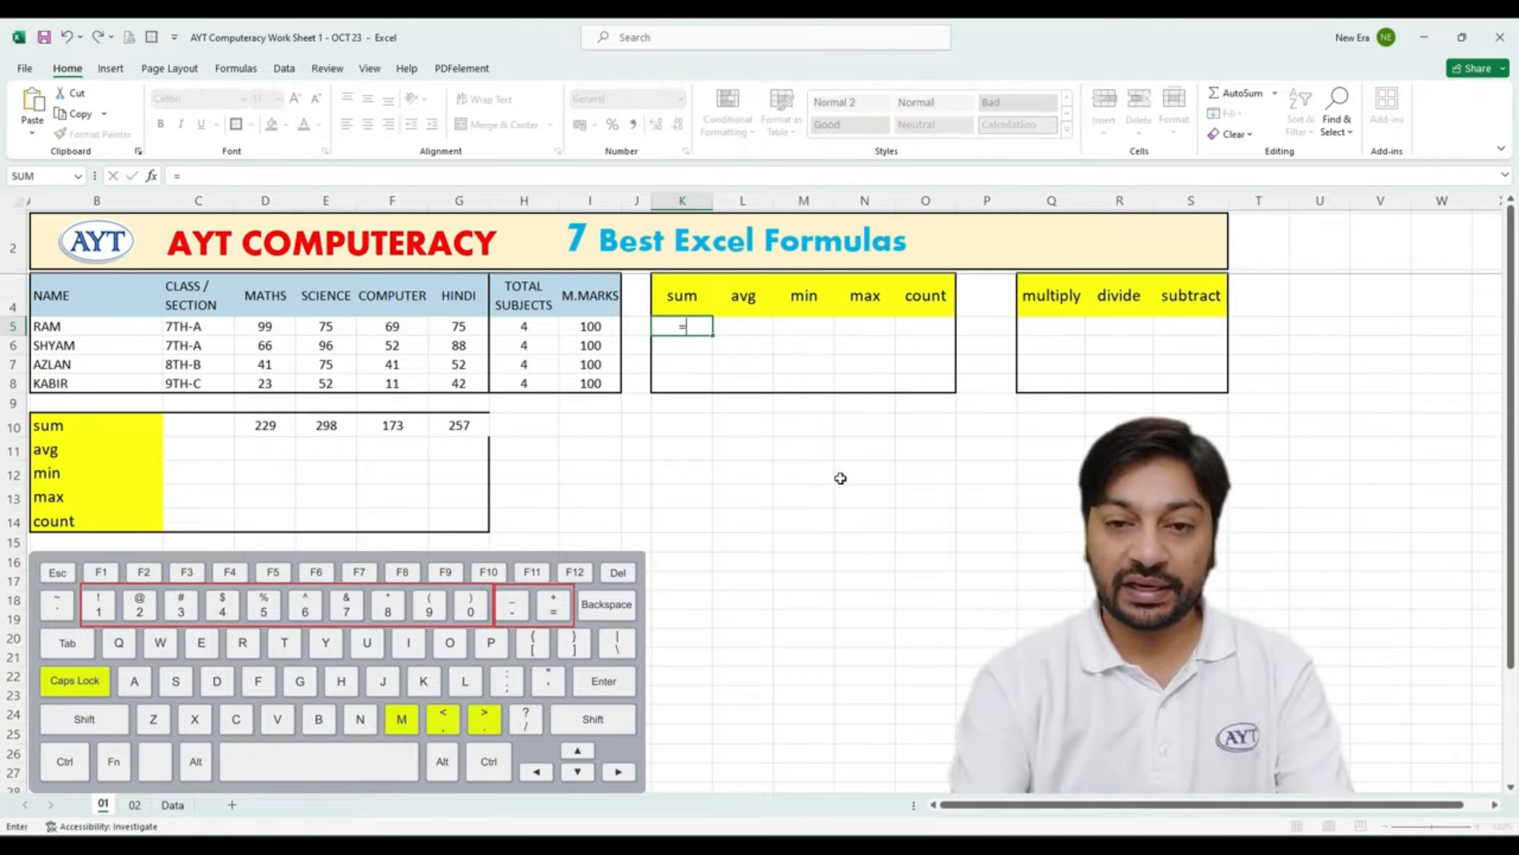
pyautogui.write('sum(')
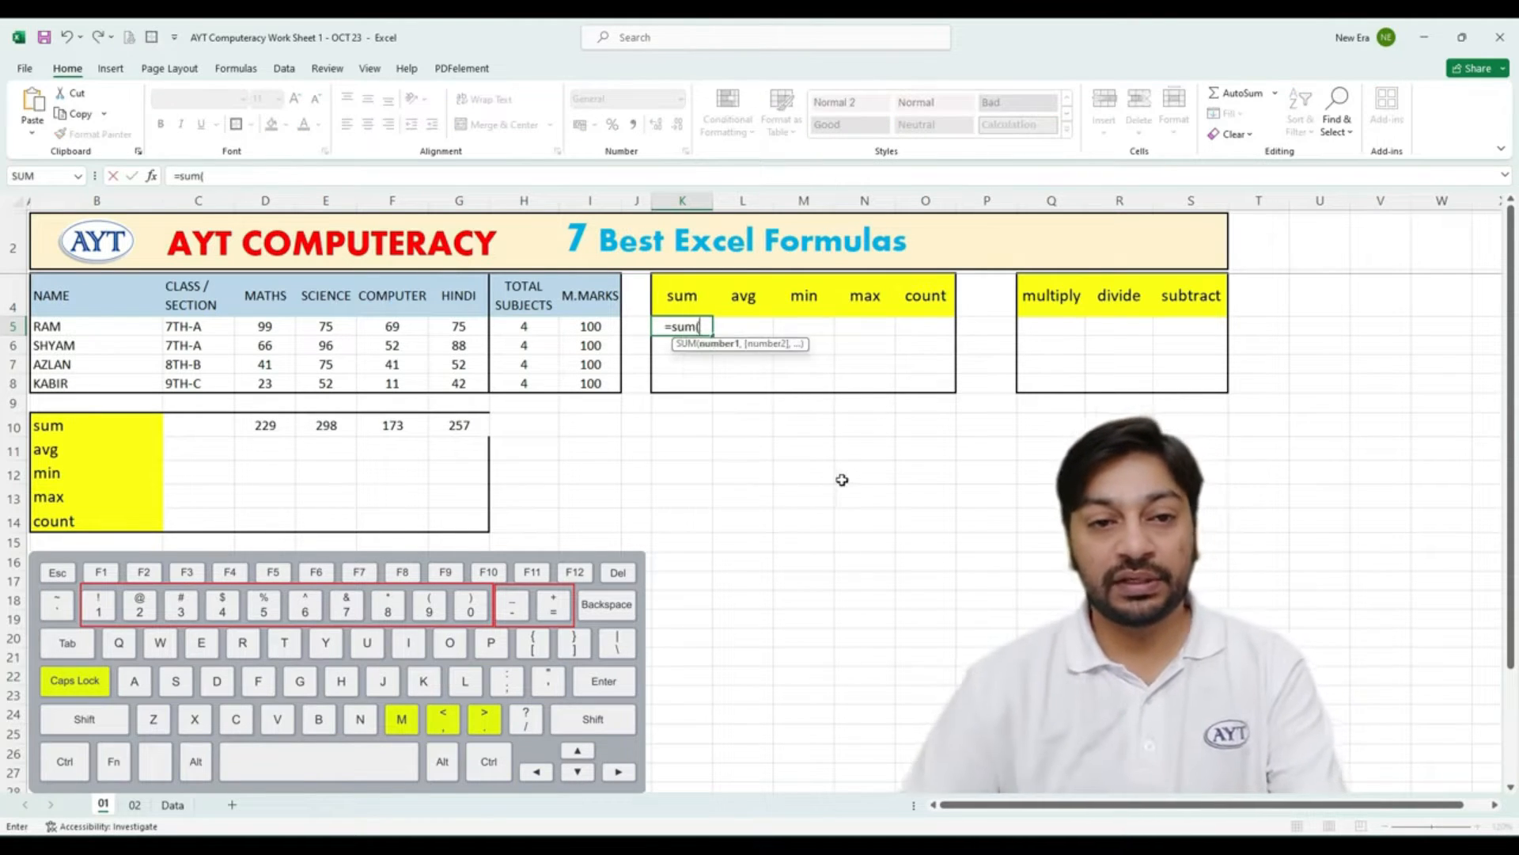
pyautogui.moveTo(264, 325); pyautogui.dragTo(447, 318)
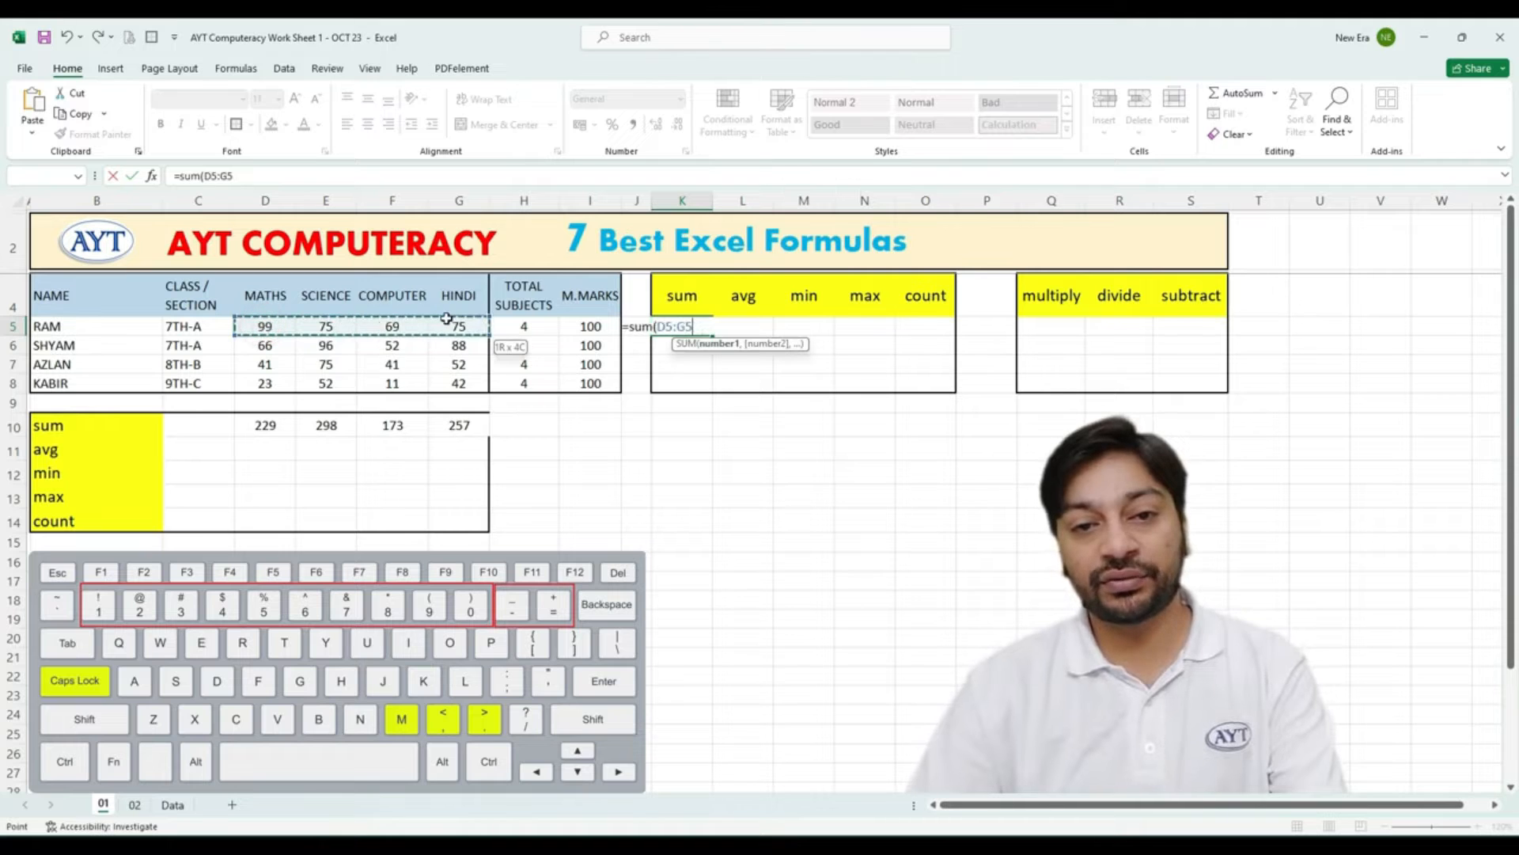
pyautogui.press('Return')
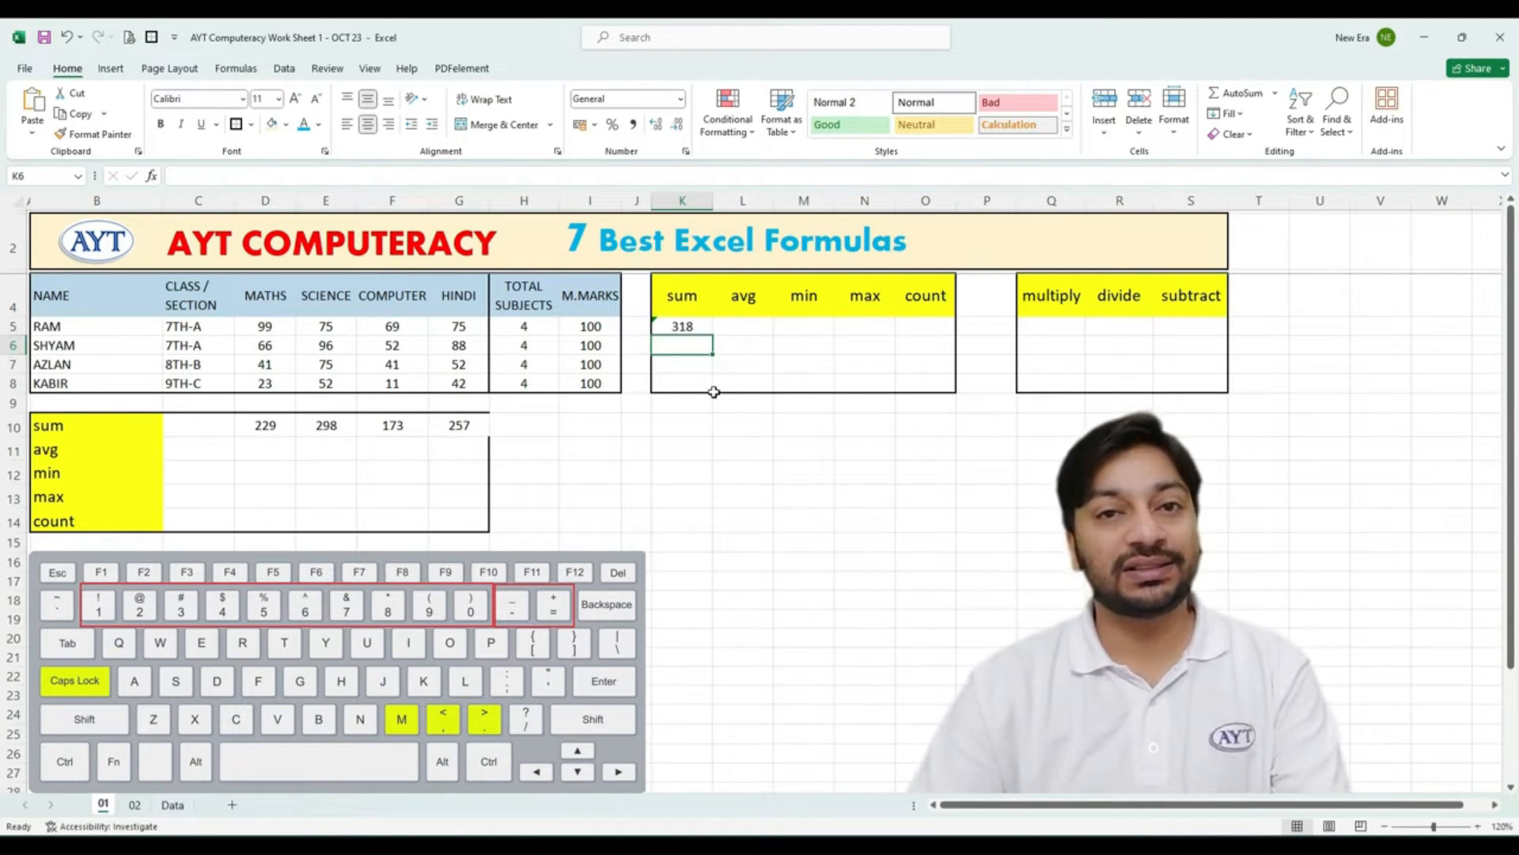
# Fill the SUM formula from K5 down to K8 to total the other students' marks.
pyautogui.click(697, 327)
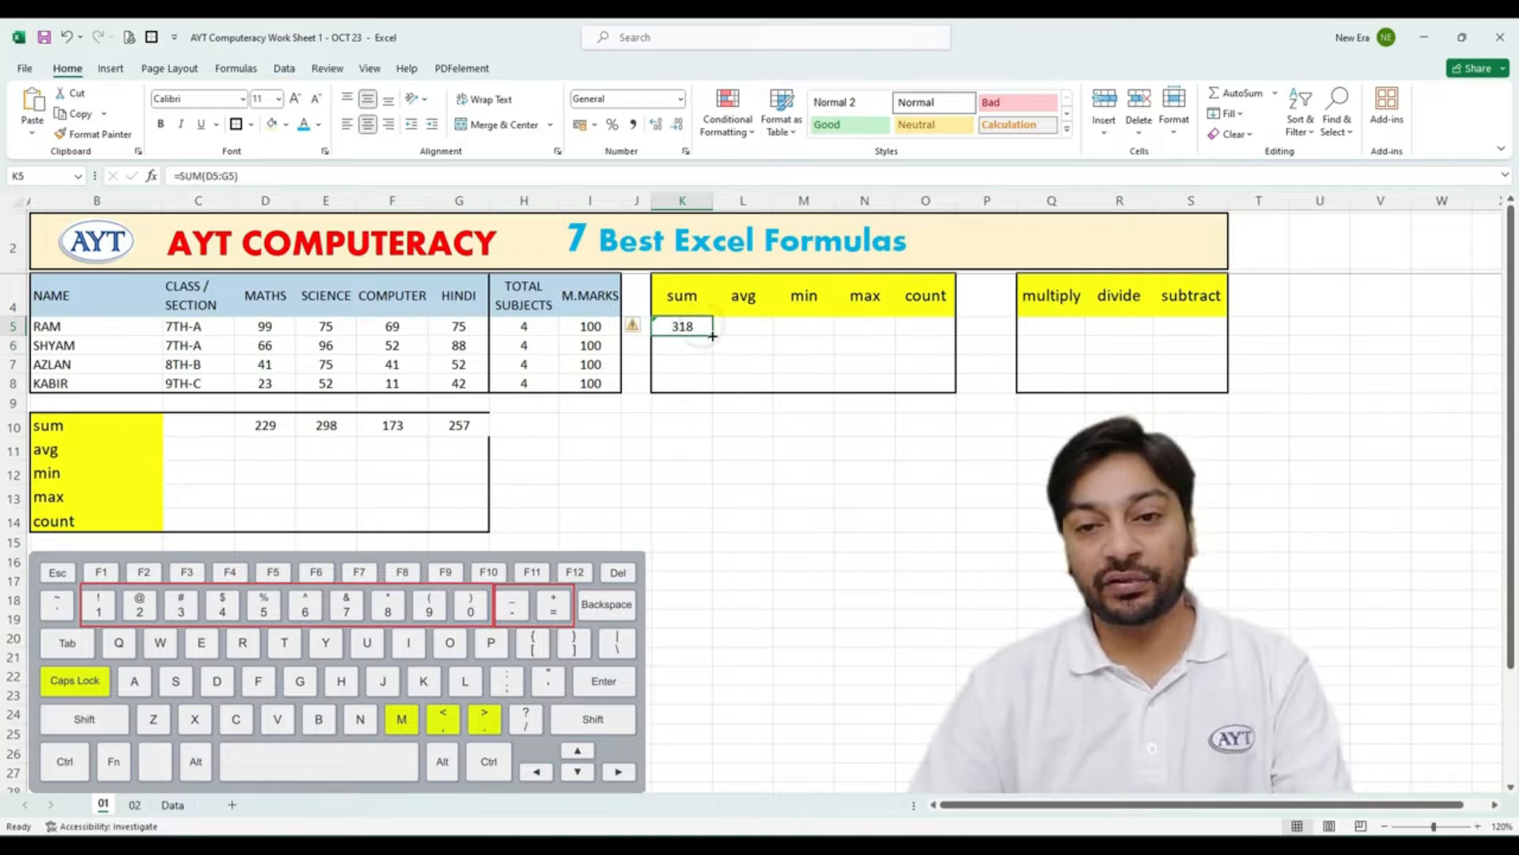
pyautogui.moveTo(712, 335); pyautogui.dragTo(709, 391)
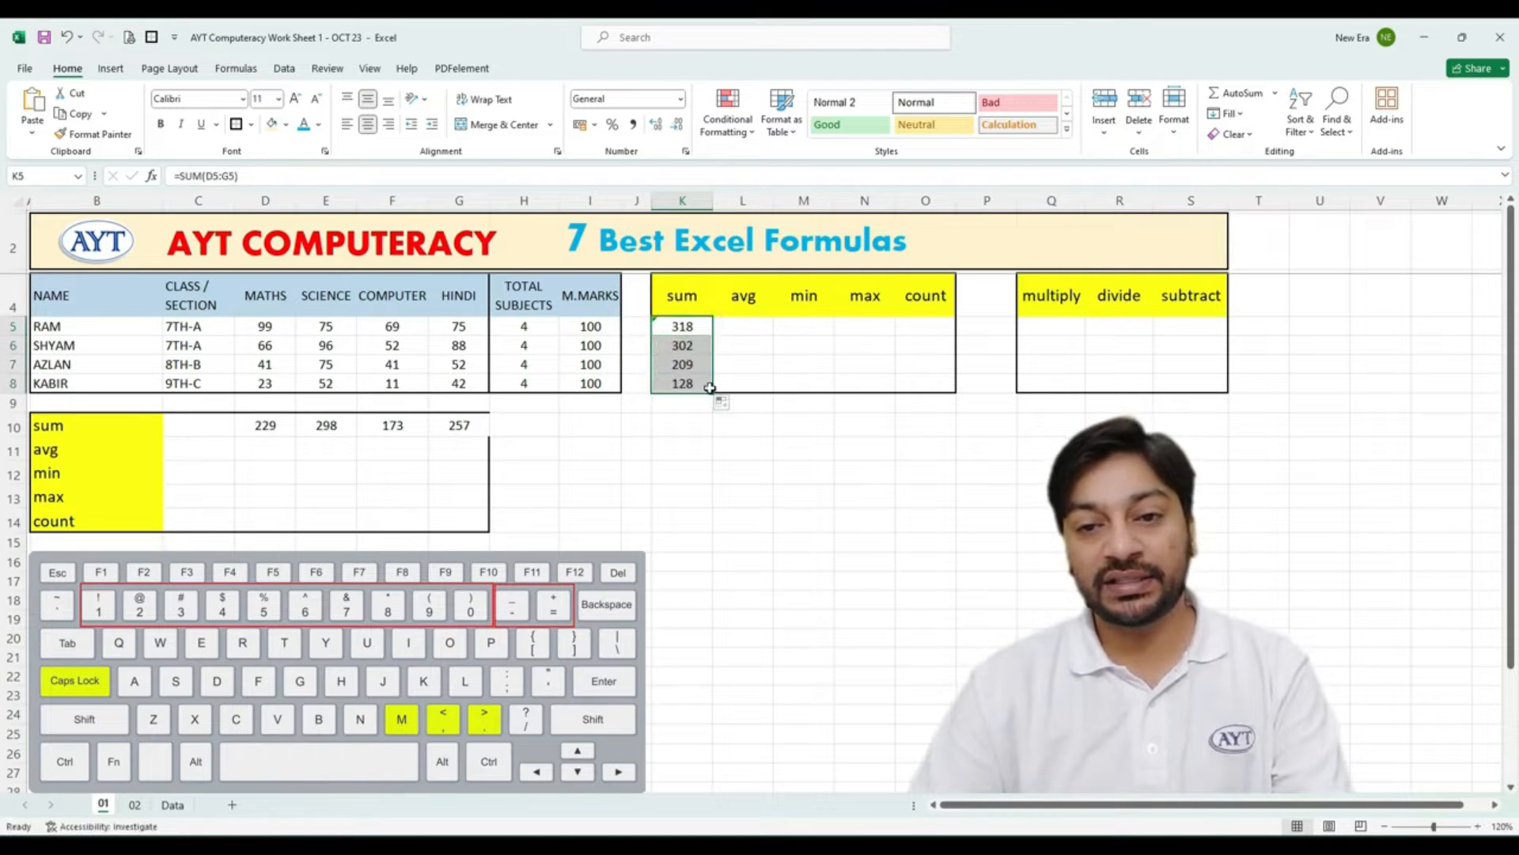
pyautogui.click(52, 326)
pyautogui.click(57, 345)
pyautogui.click(68, 366)
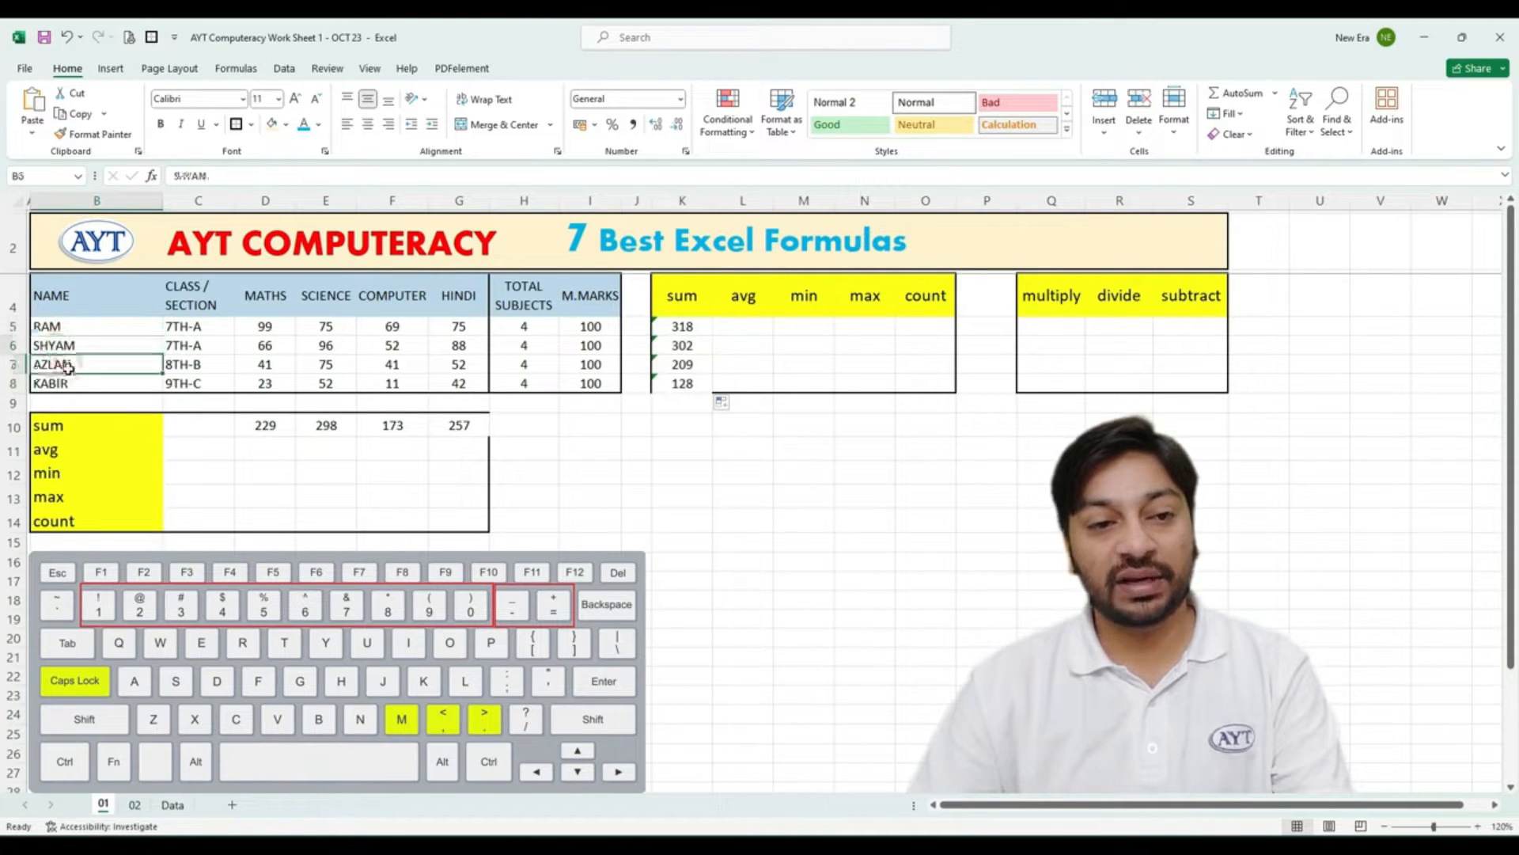
pyautogui.click(70, 384)
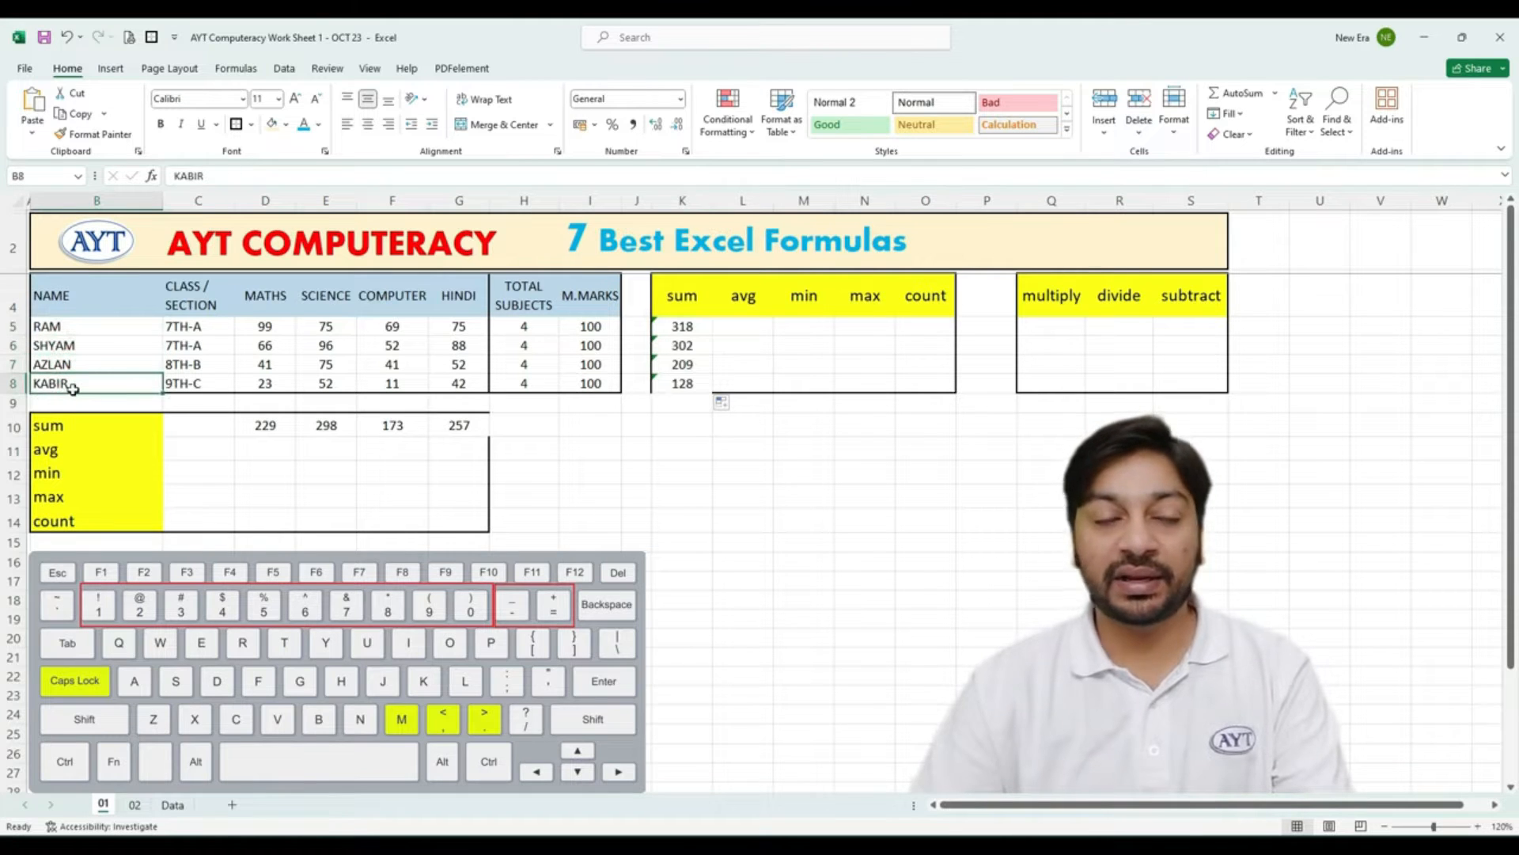
pyautogui.click(685, 327)
pyautogui.press('Right')
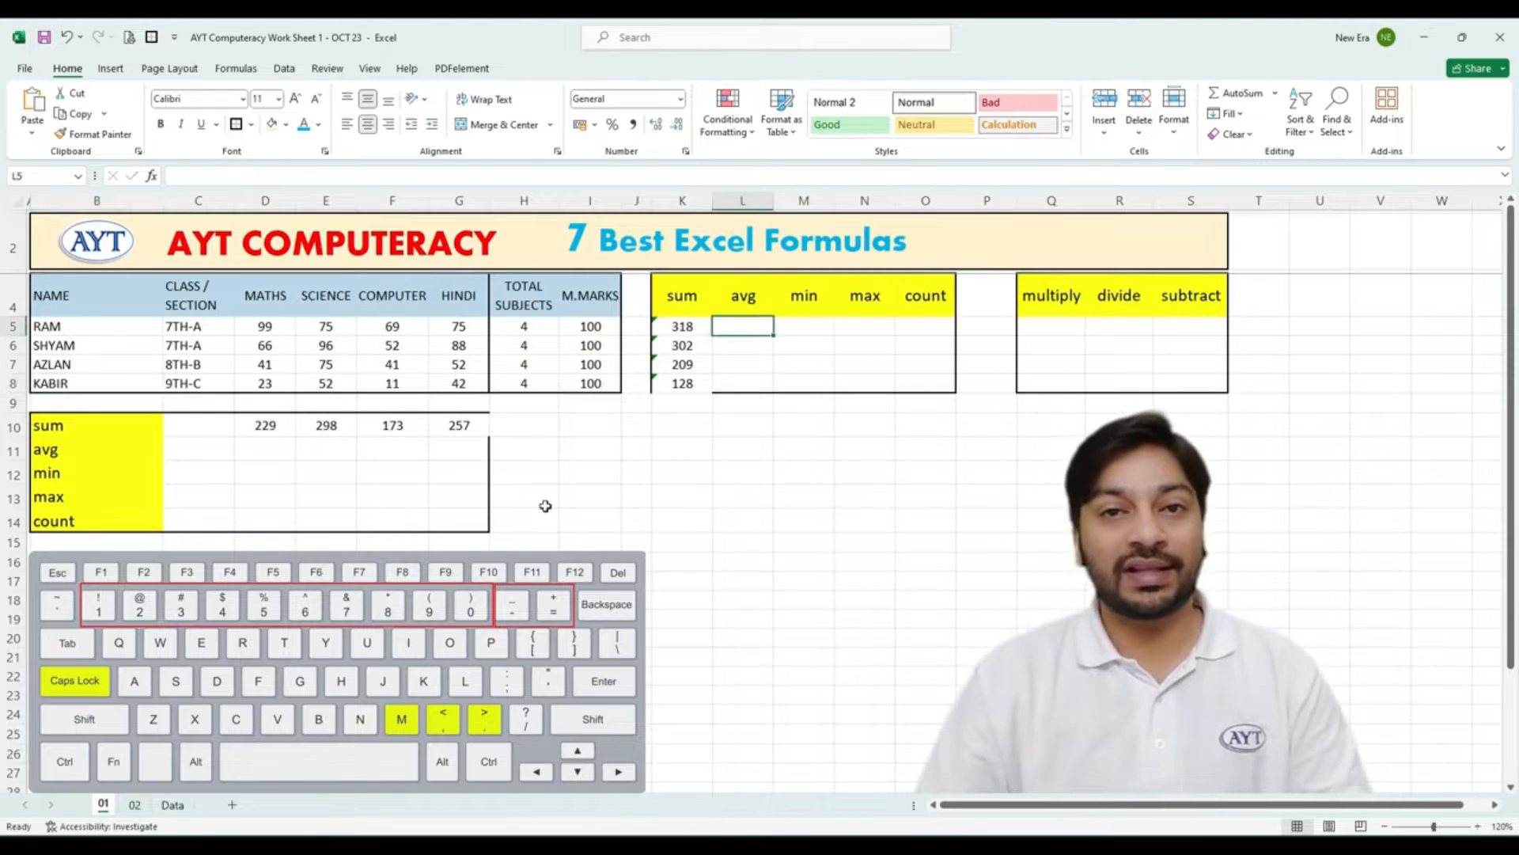
# Average the Maths marks in cell D11 with an AVERAGE formula over D5:D8.
pyautogui.click(257, 448)
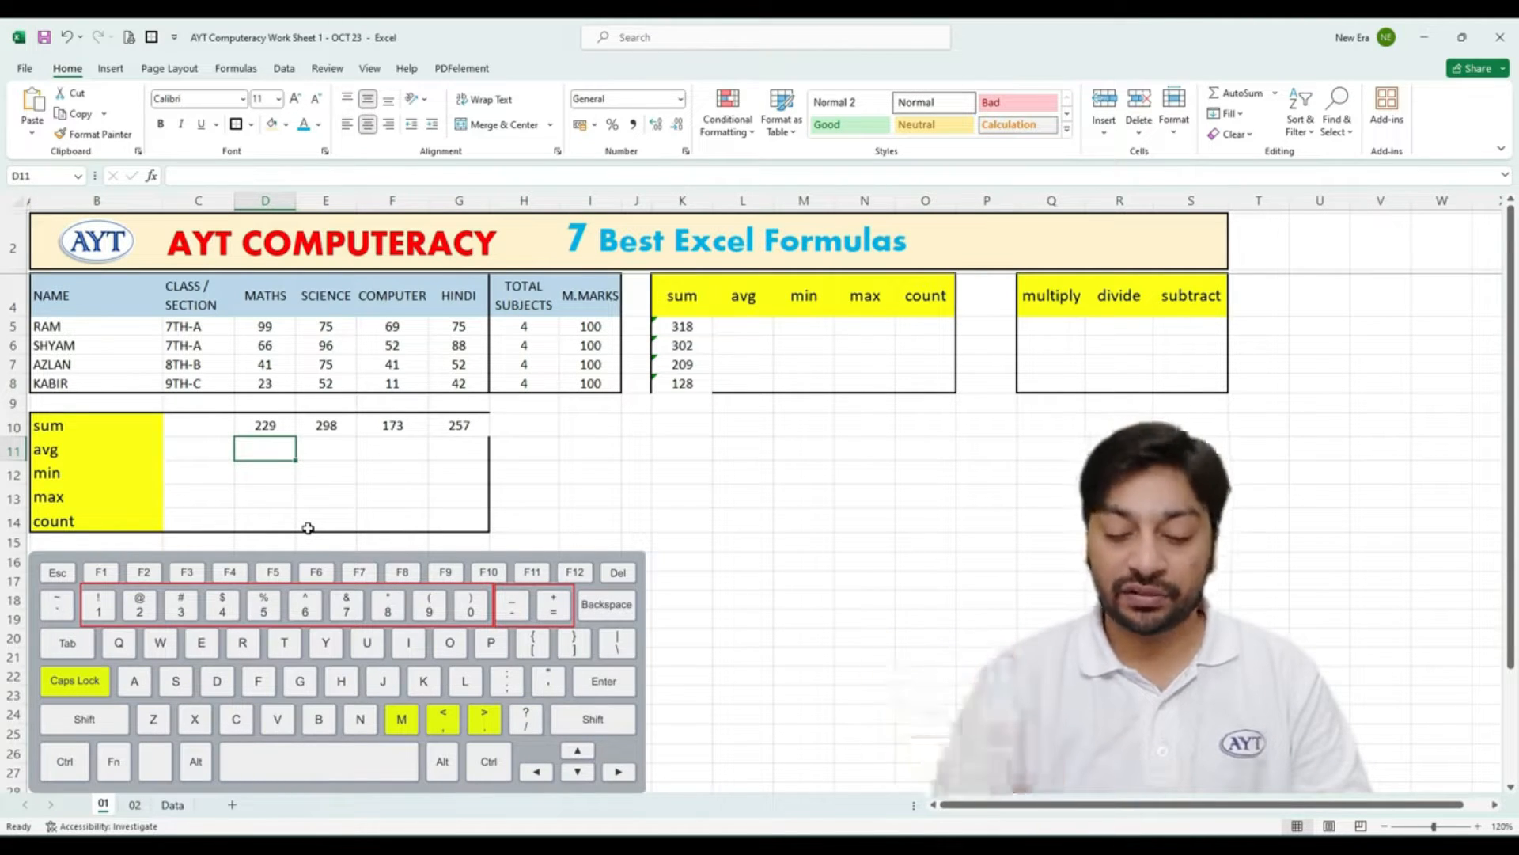
pyautogui.write('=av')
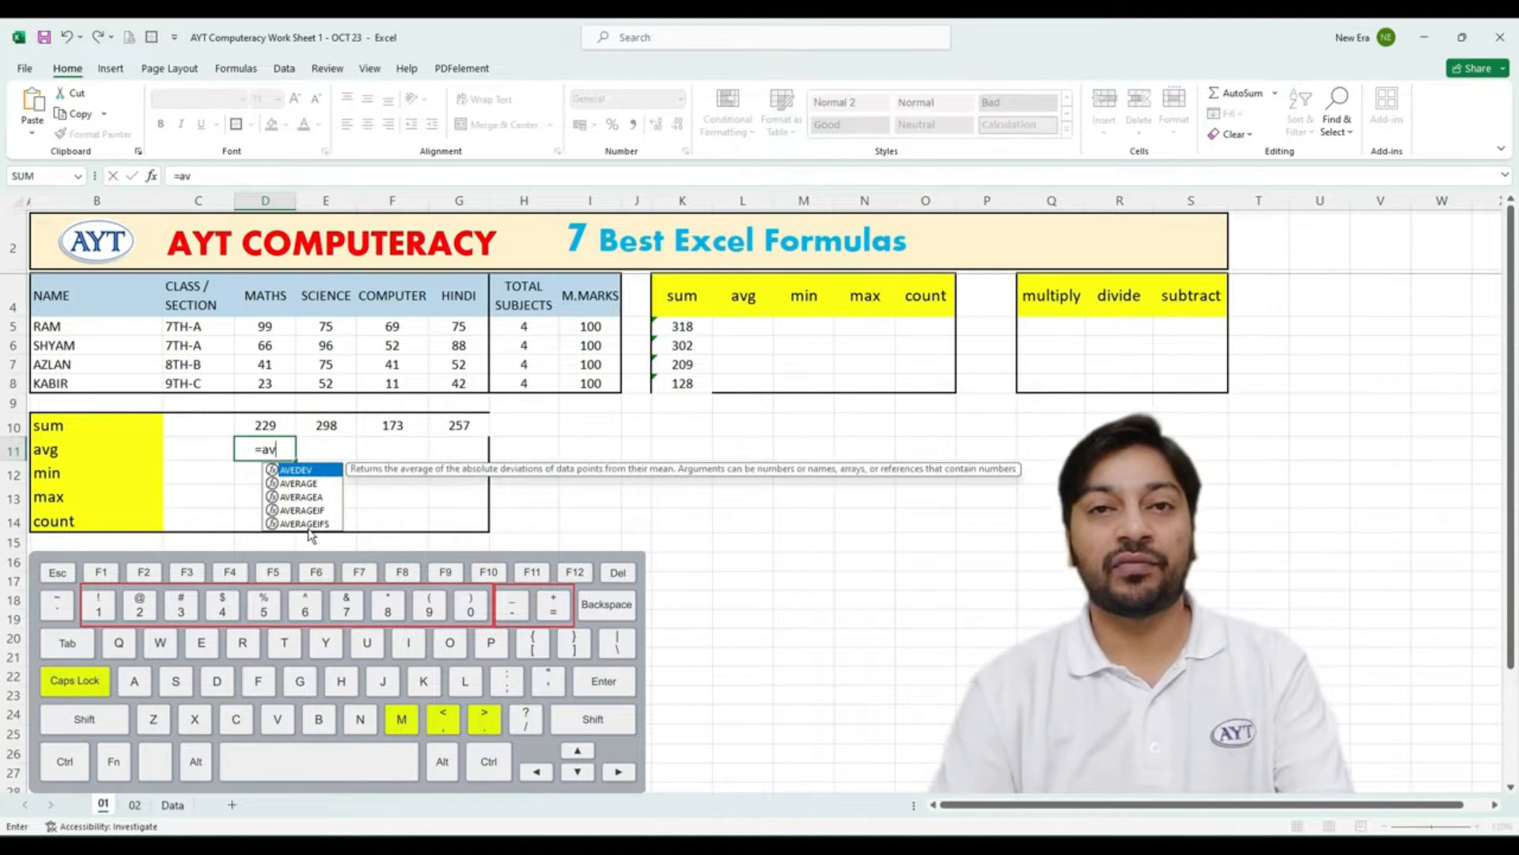
pyautogui.press('Down')
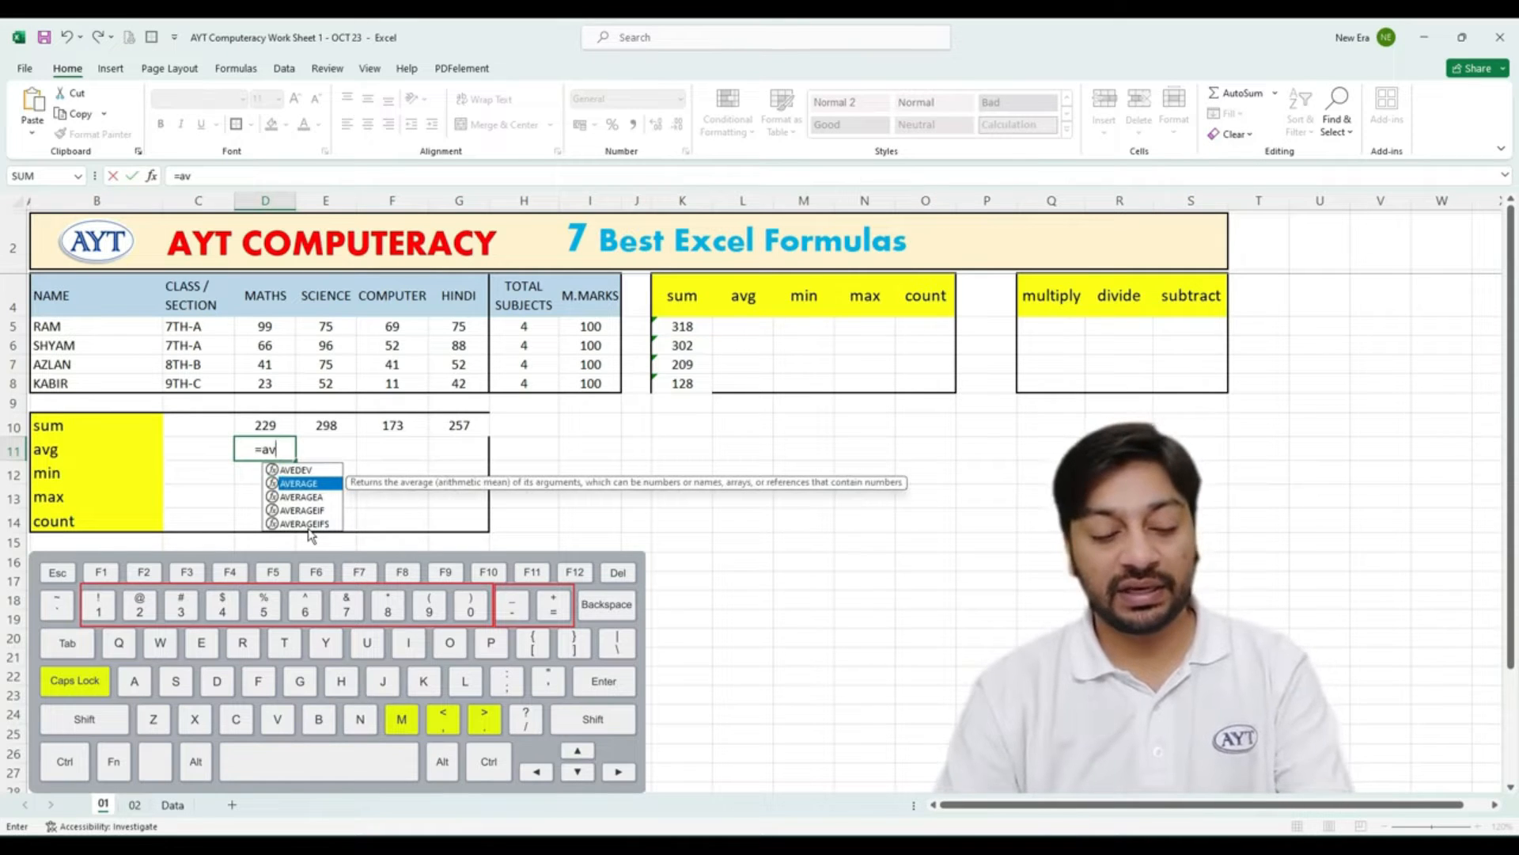
pyautogui.press('Tab')
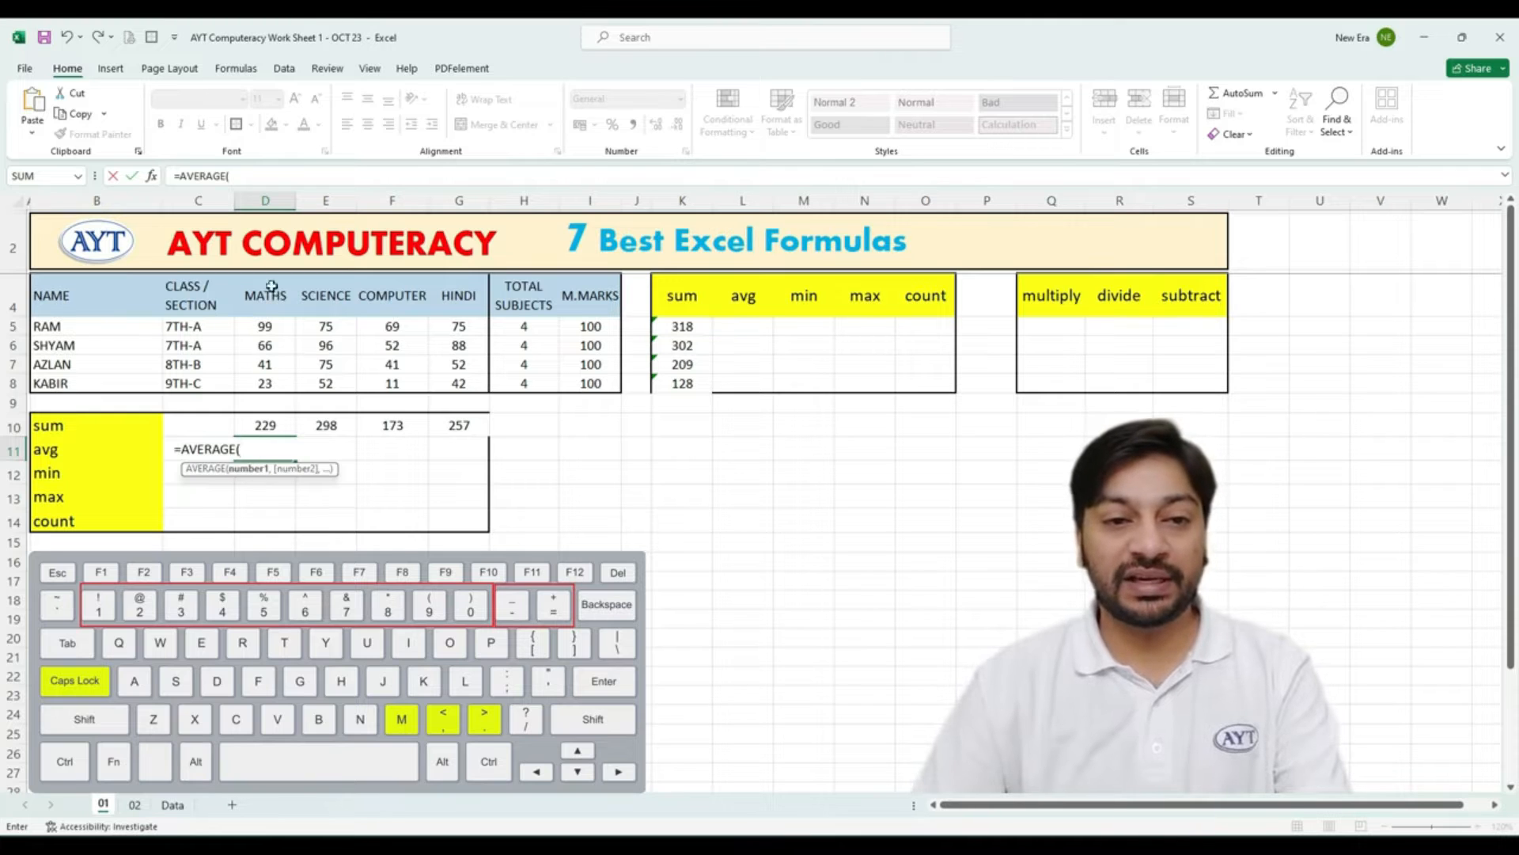
pyautogui.click(269, 327)
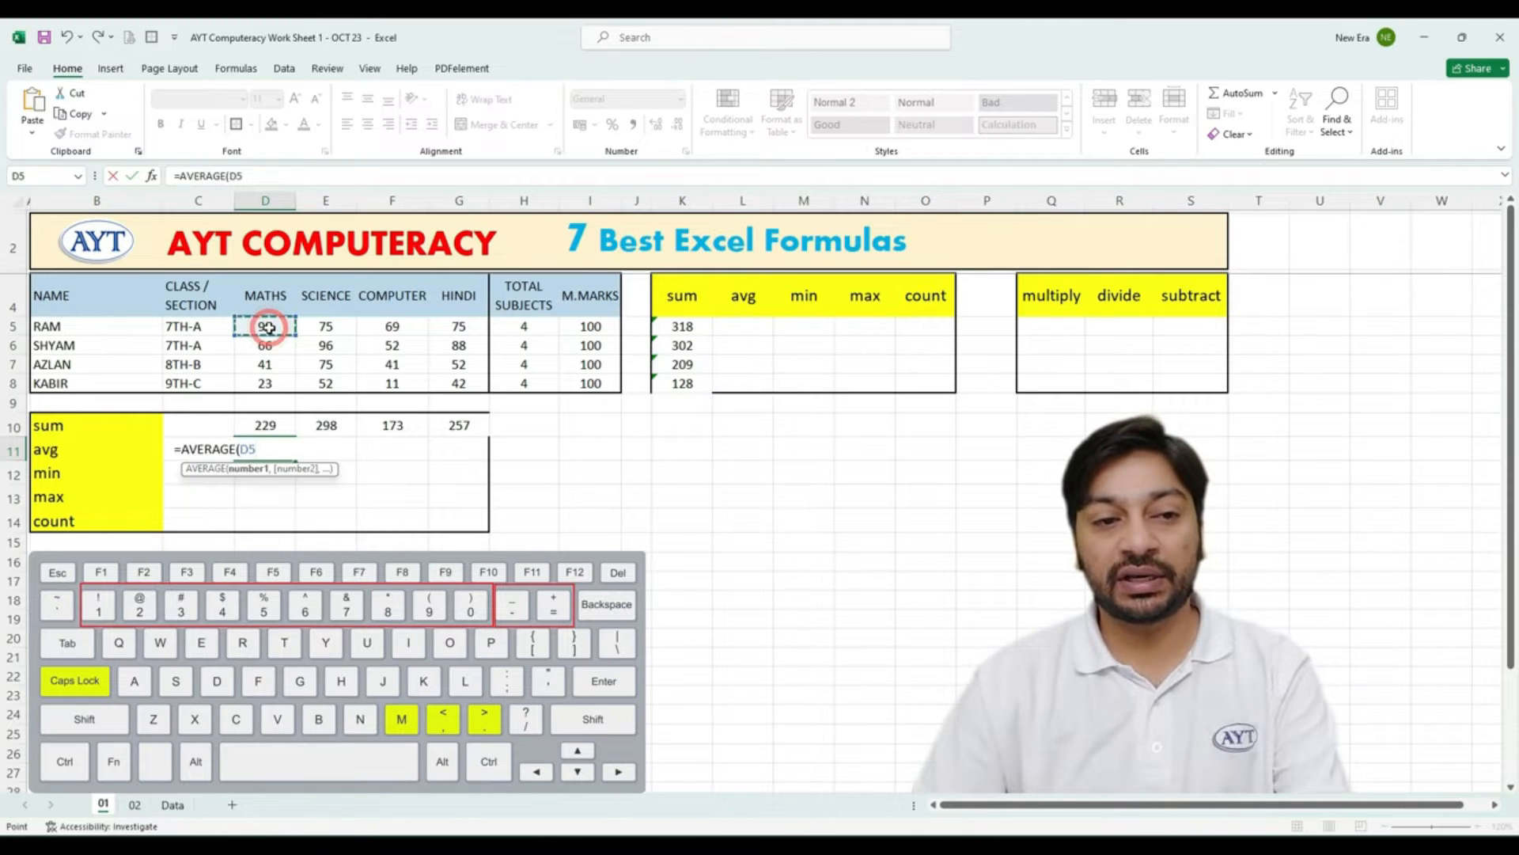
pyautogui.moveTo(268, 328); pyautogui.dragTo(263, 380)
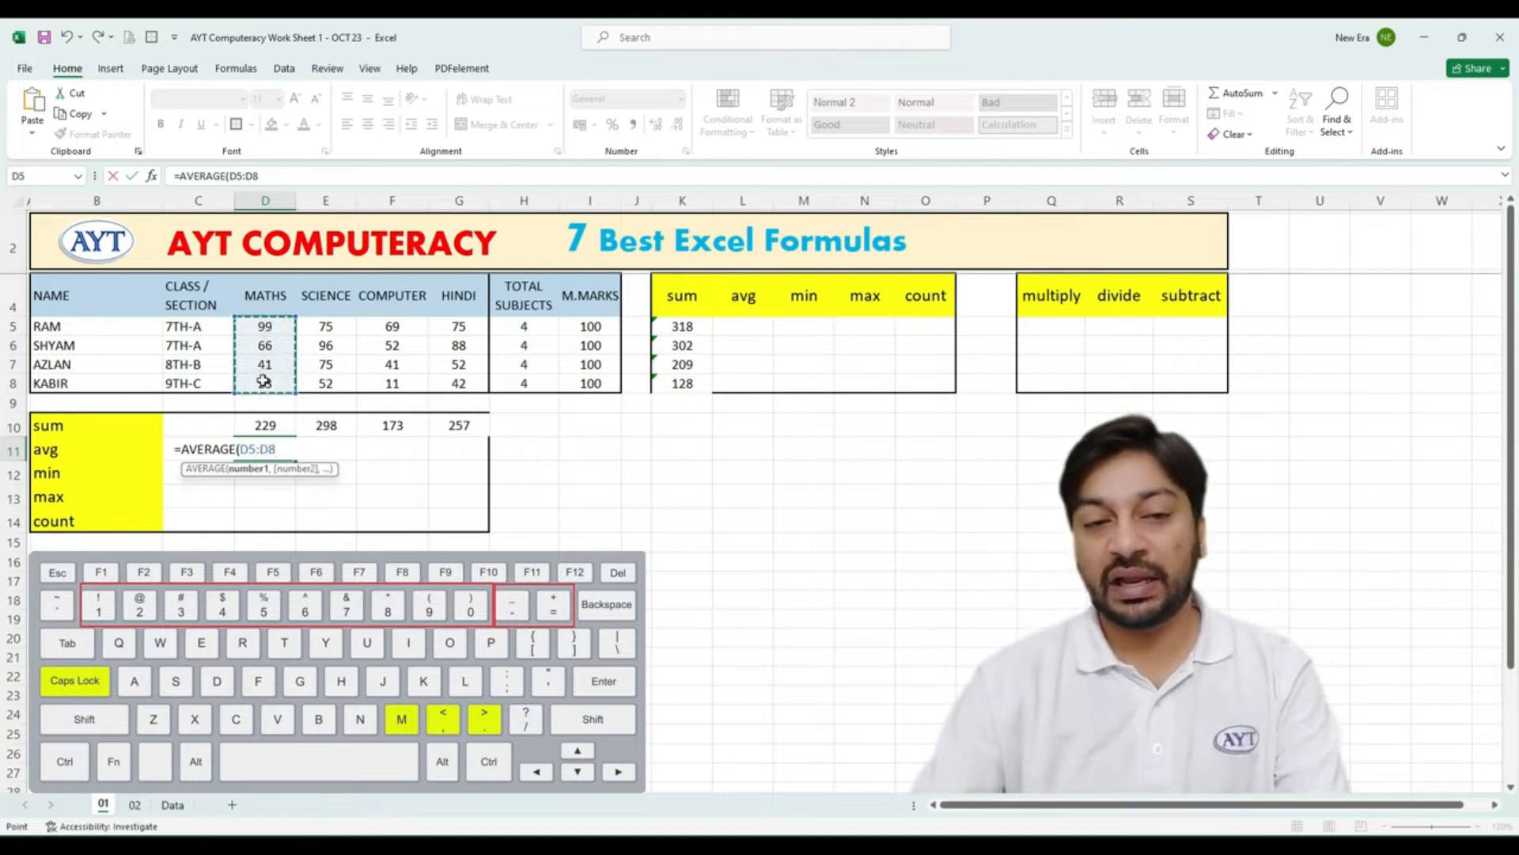
pyautogui.press('Return')
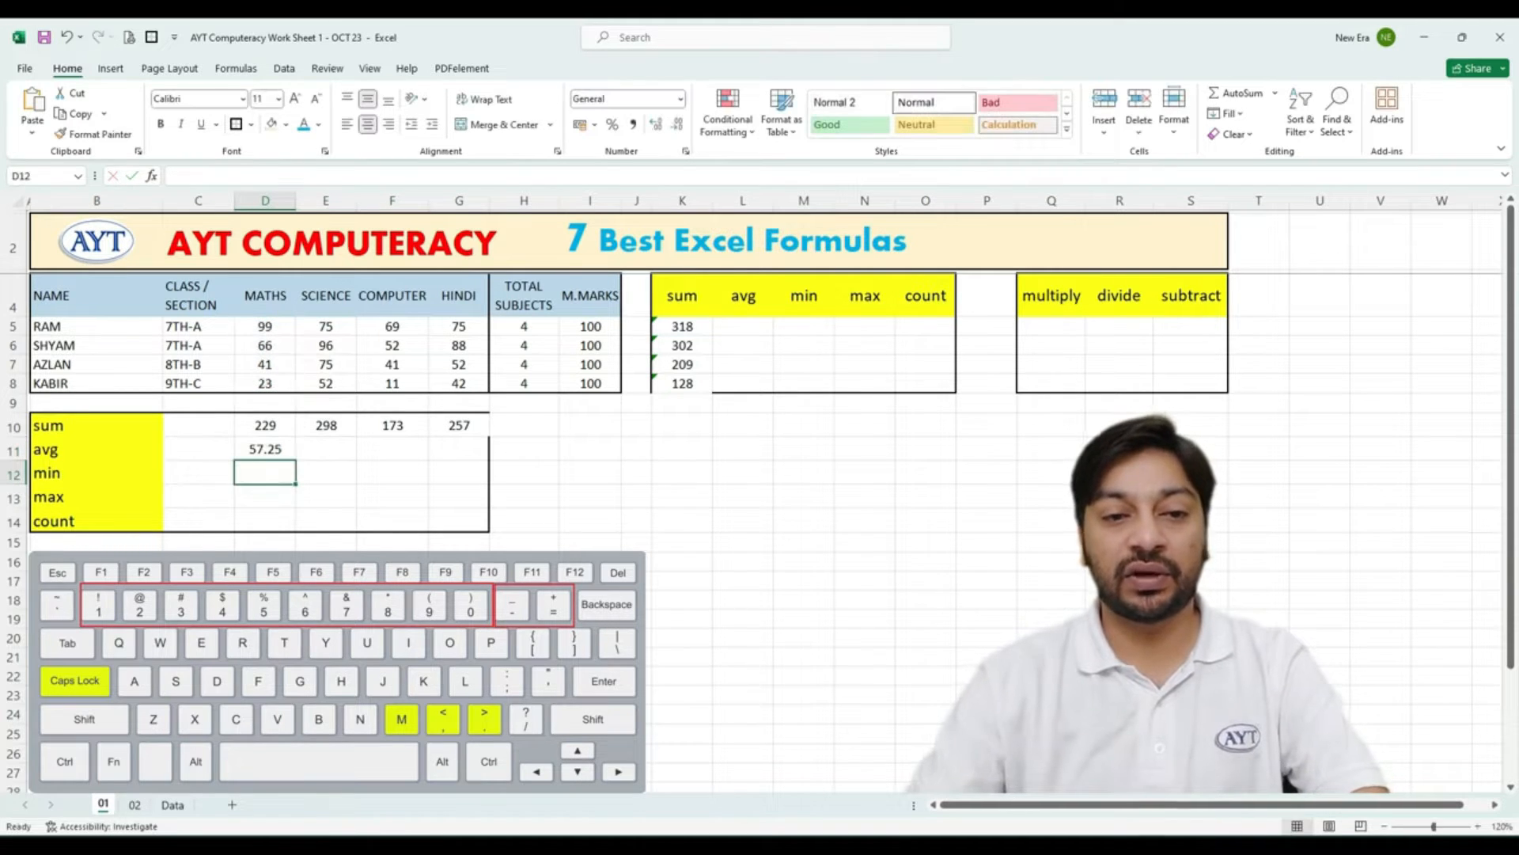
pyautogui.click(257, 448)
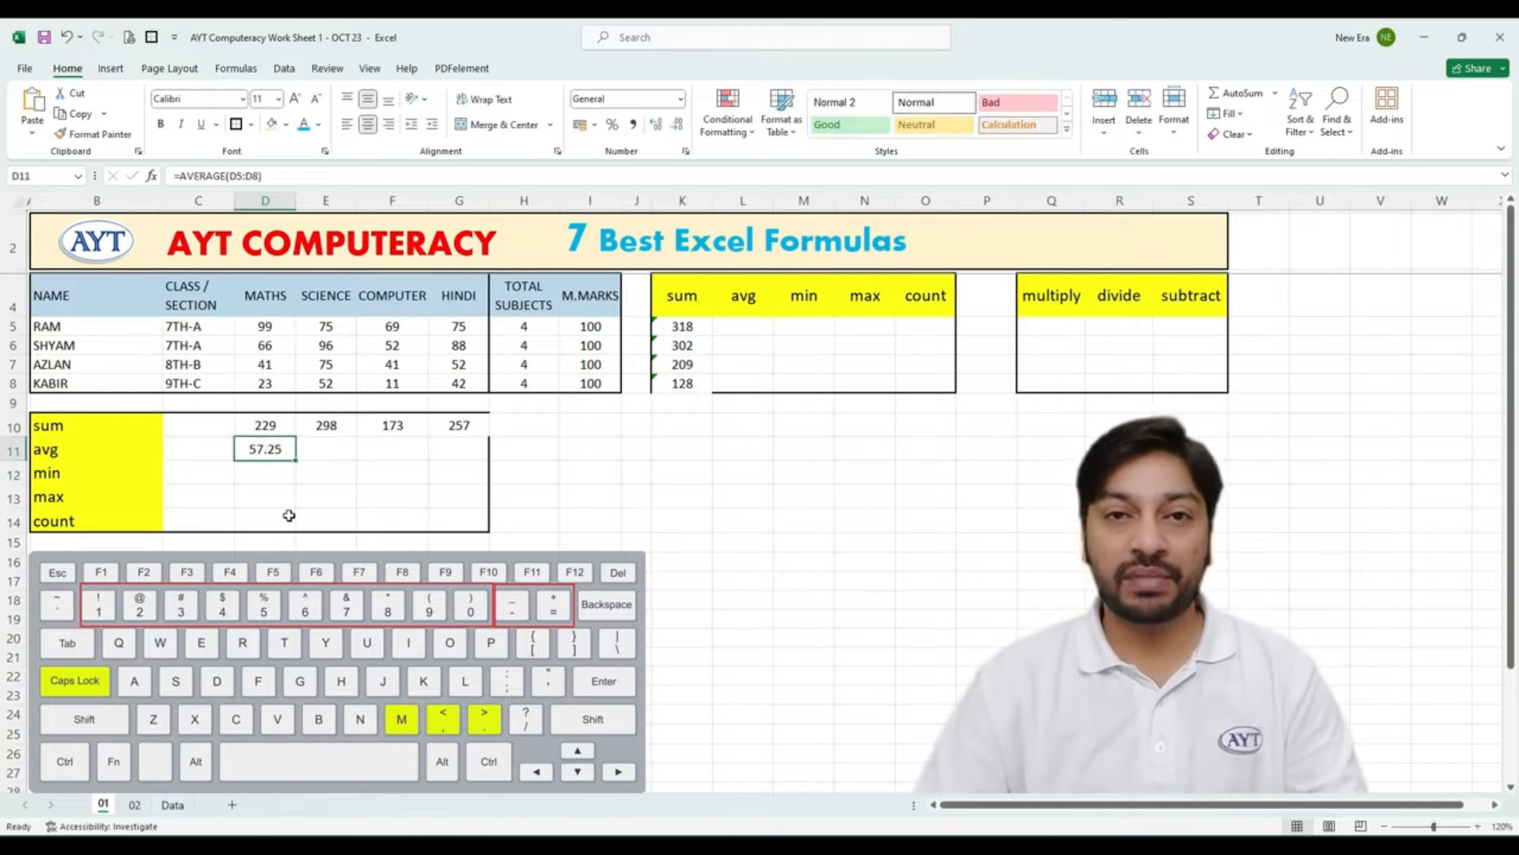
# Average the Science marks in cell E11 with an AVERAGE formula over E5:E8.
pyautogui.click(316, 448)
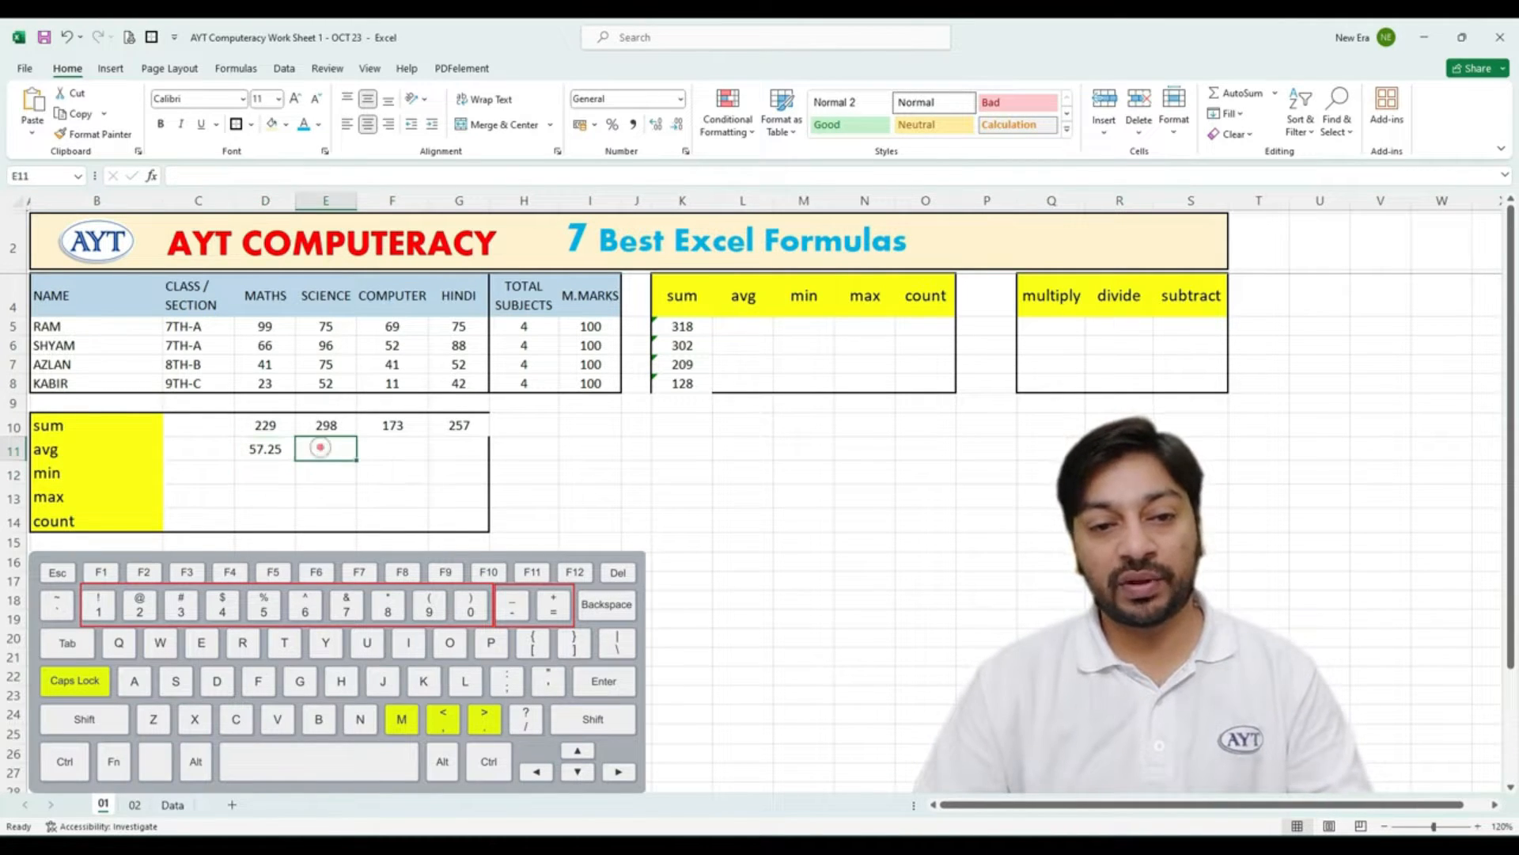
pyautogui.write('=avbe')
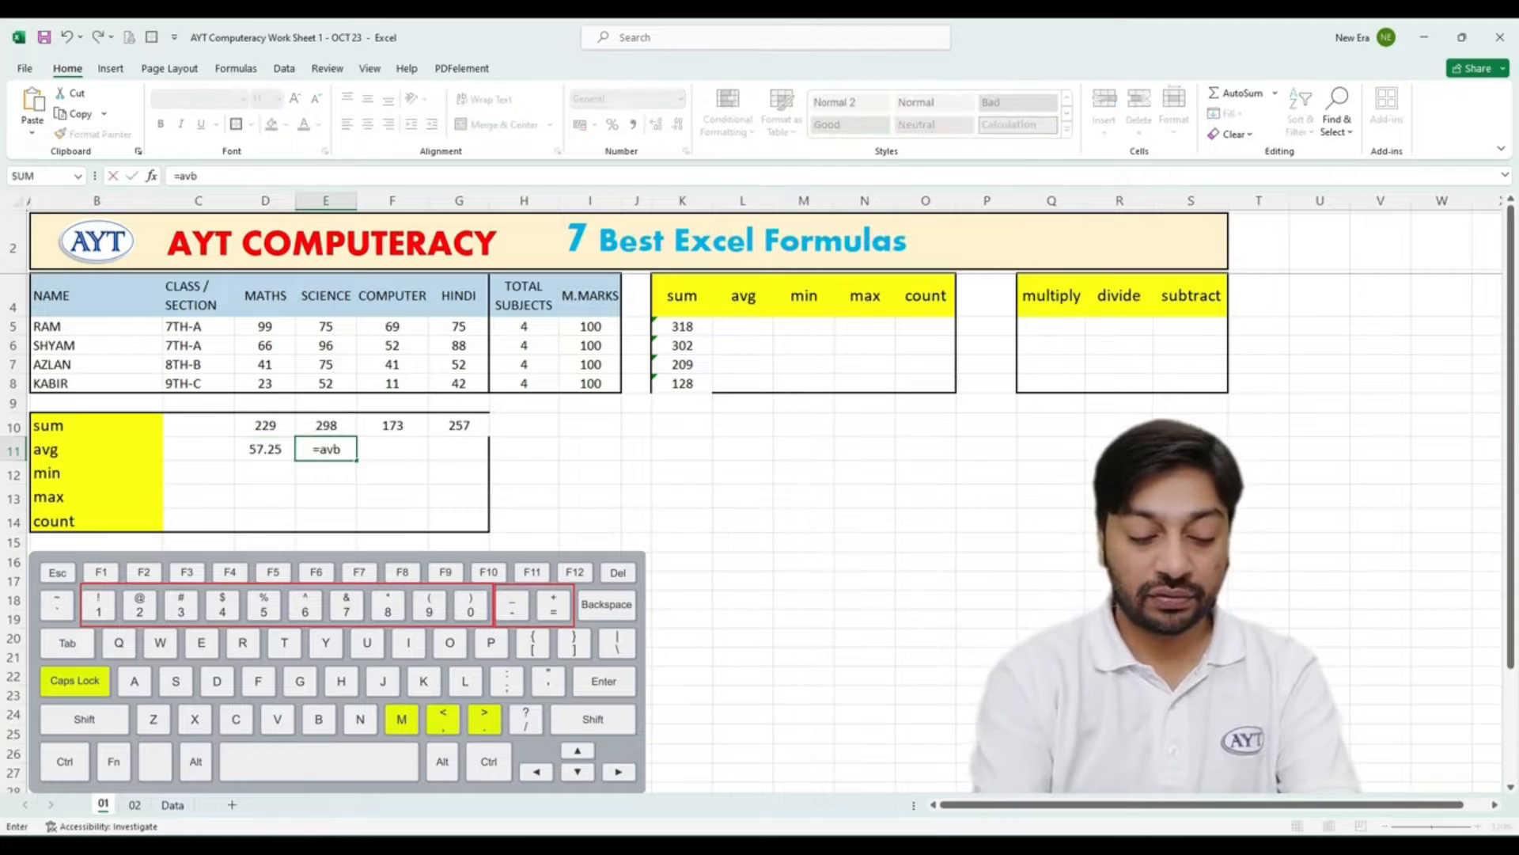
pyautogui.press('BackSpace')
pyautogui.press('BackSpace')
pyautogui.write('erag')
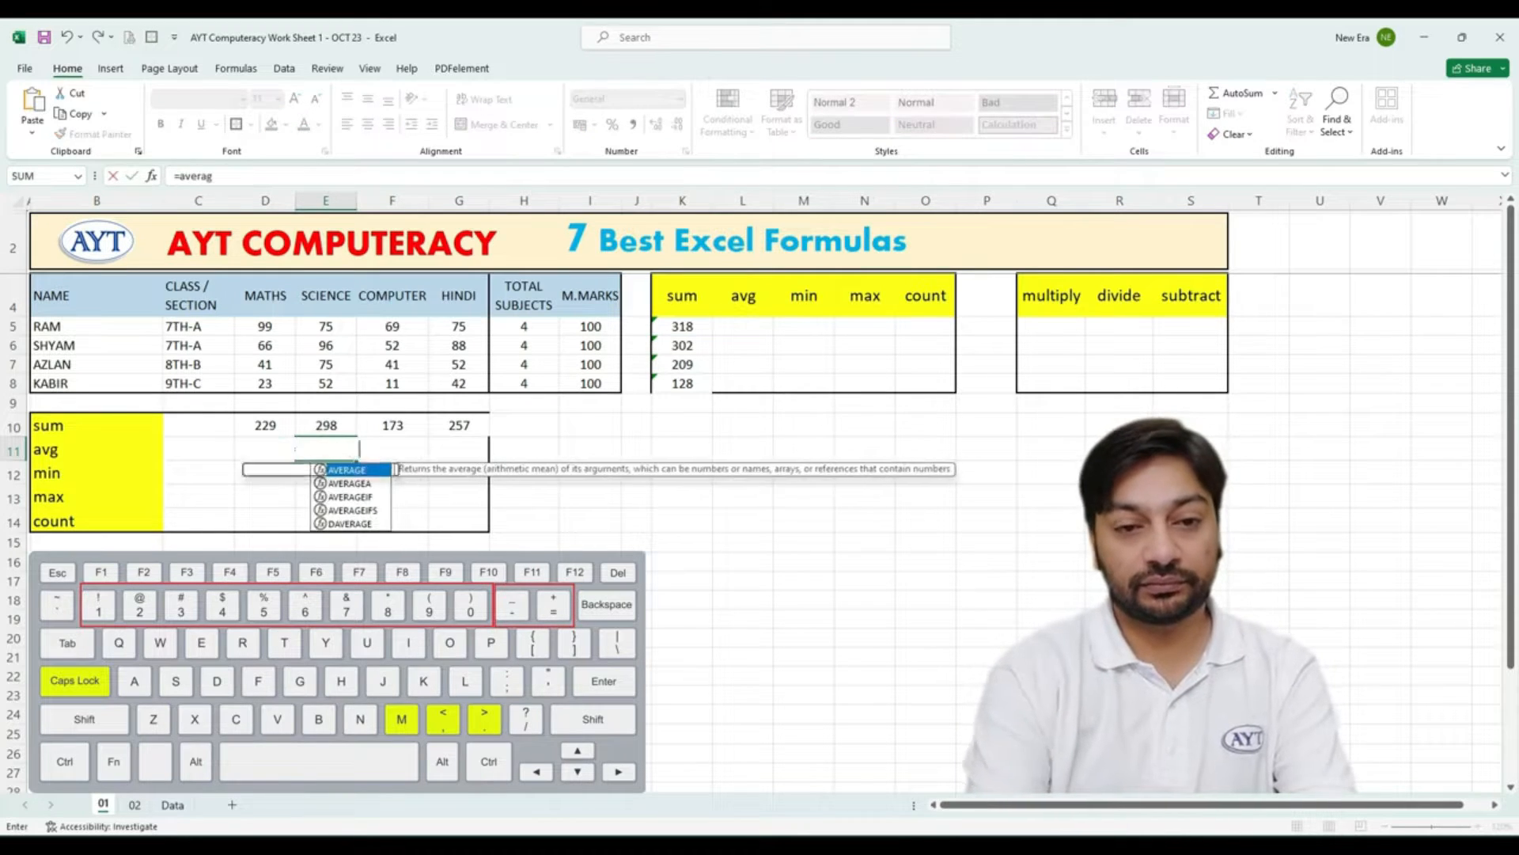
pyautogui.press('Tab')
pyautogui.moveTo(326, 326); pyautogui.dragTo(358, 384)
pyautogui.press('Return')
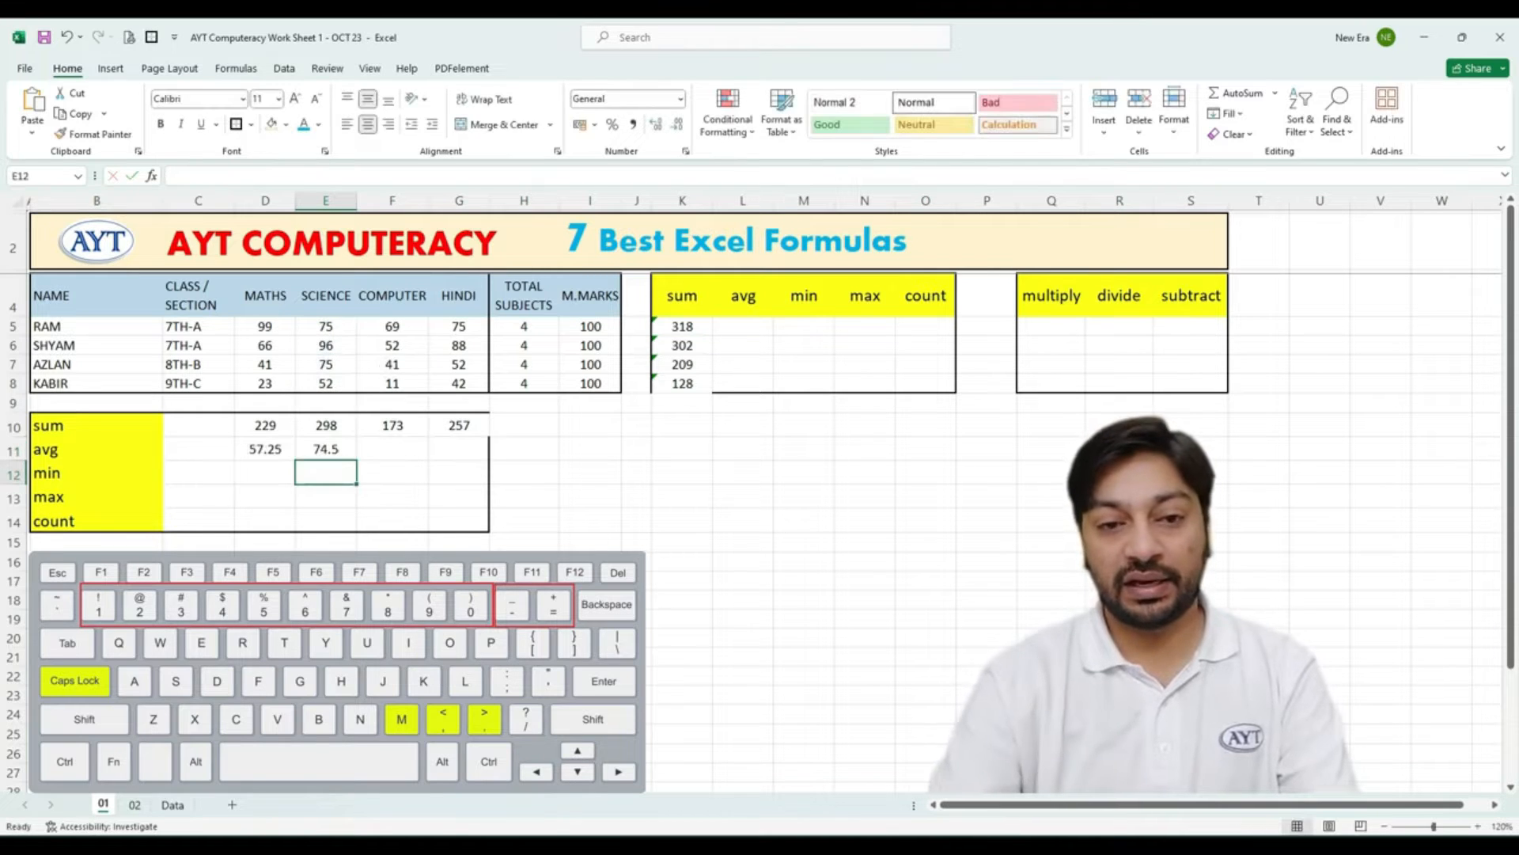
# Fill the AVERAGE formula from E11 across to G11 for the Computer and Hindi marks.
pyautogui.click(325, 448)
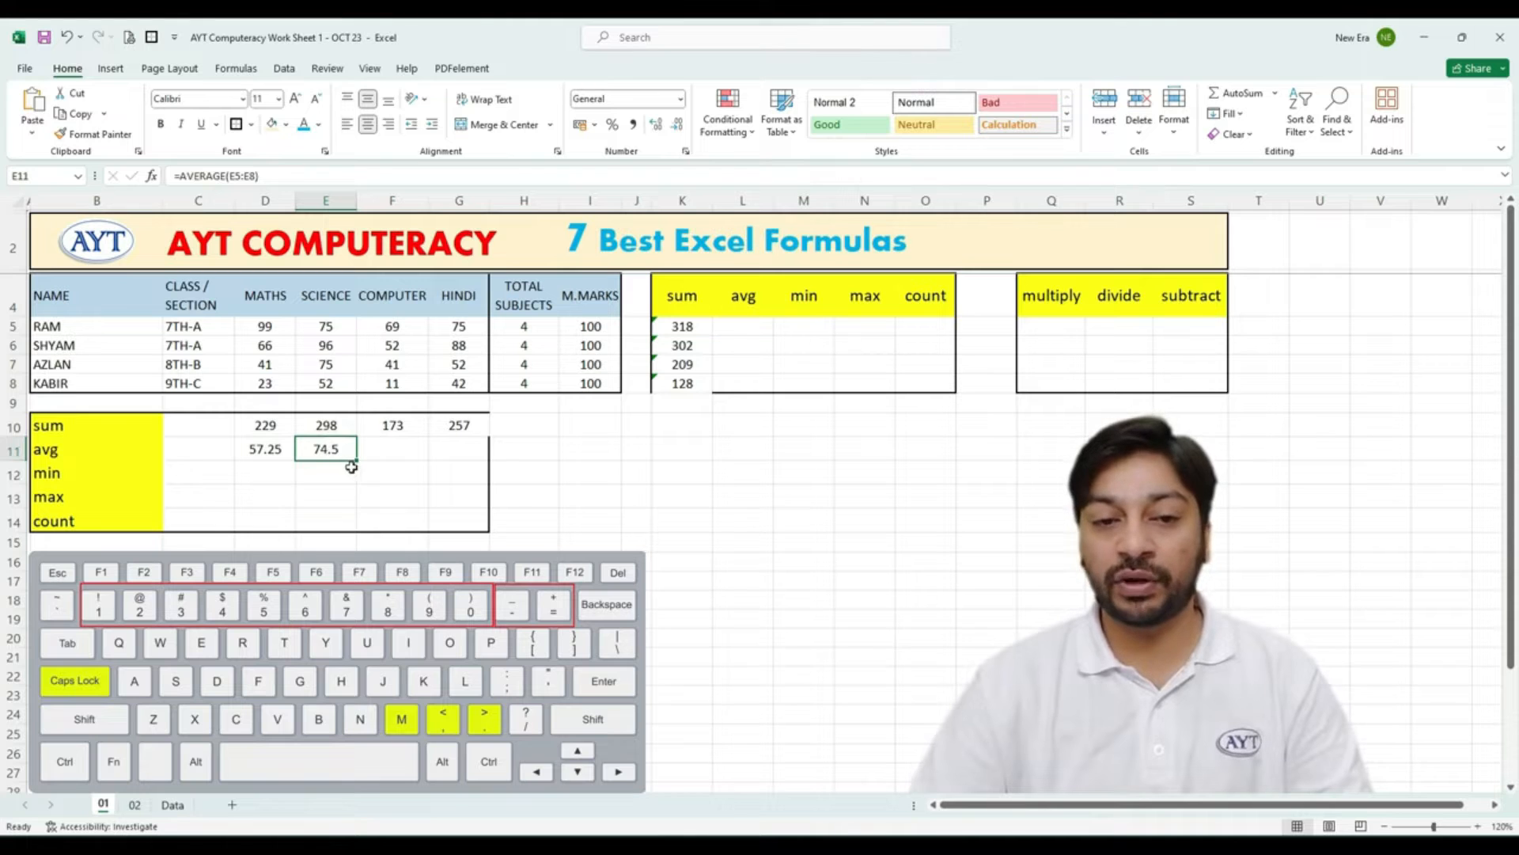
pyautogui.moveTo(359, 461); pyautogui.dragTo(457, 452)
pyautogui.click(451, 497)
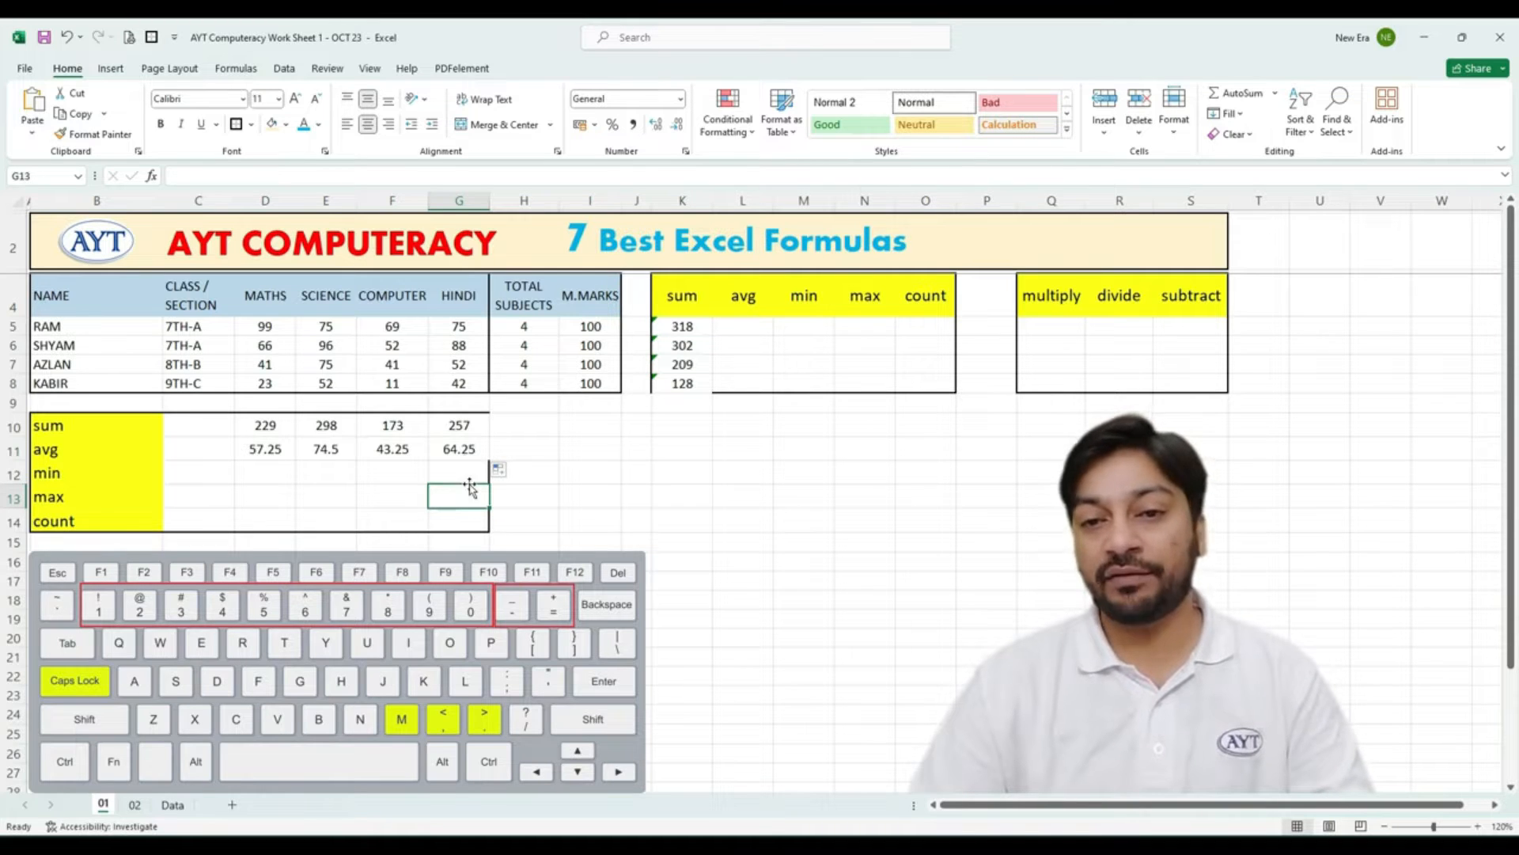
# Average the first student's marks in cell L5 with an AVERAGE formula over D5:G5.
pyautogui.click(732, 326)
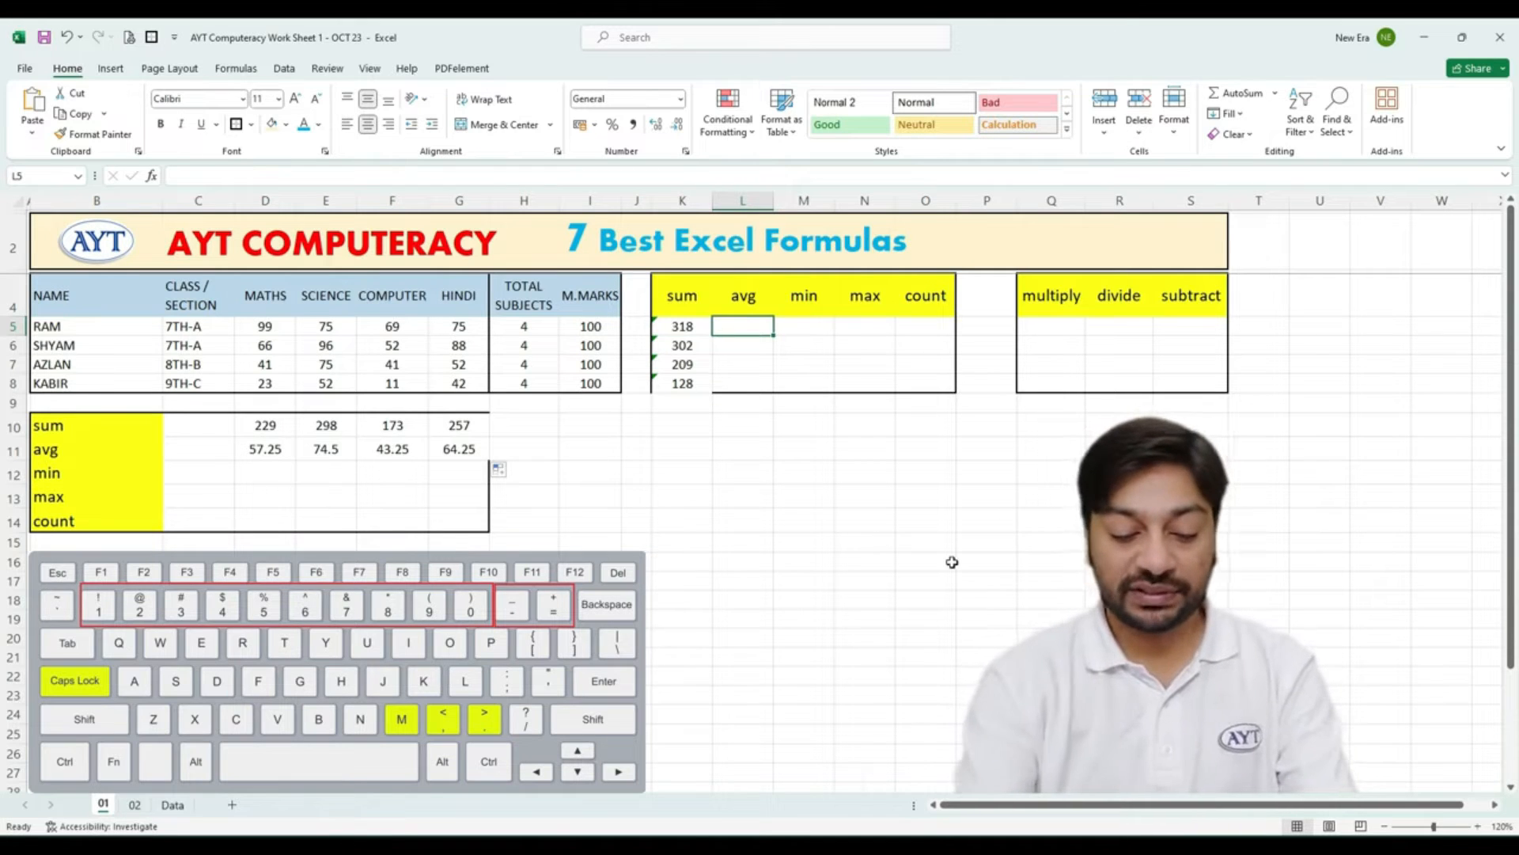
pyautogui.write('=aver')
pyautogui.press('Tab')
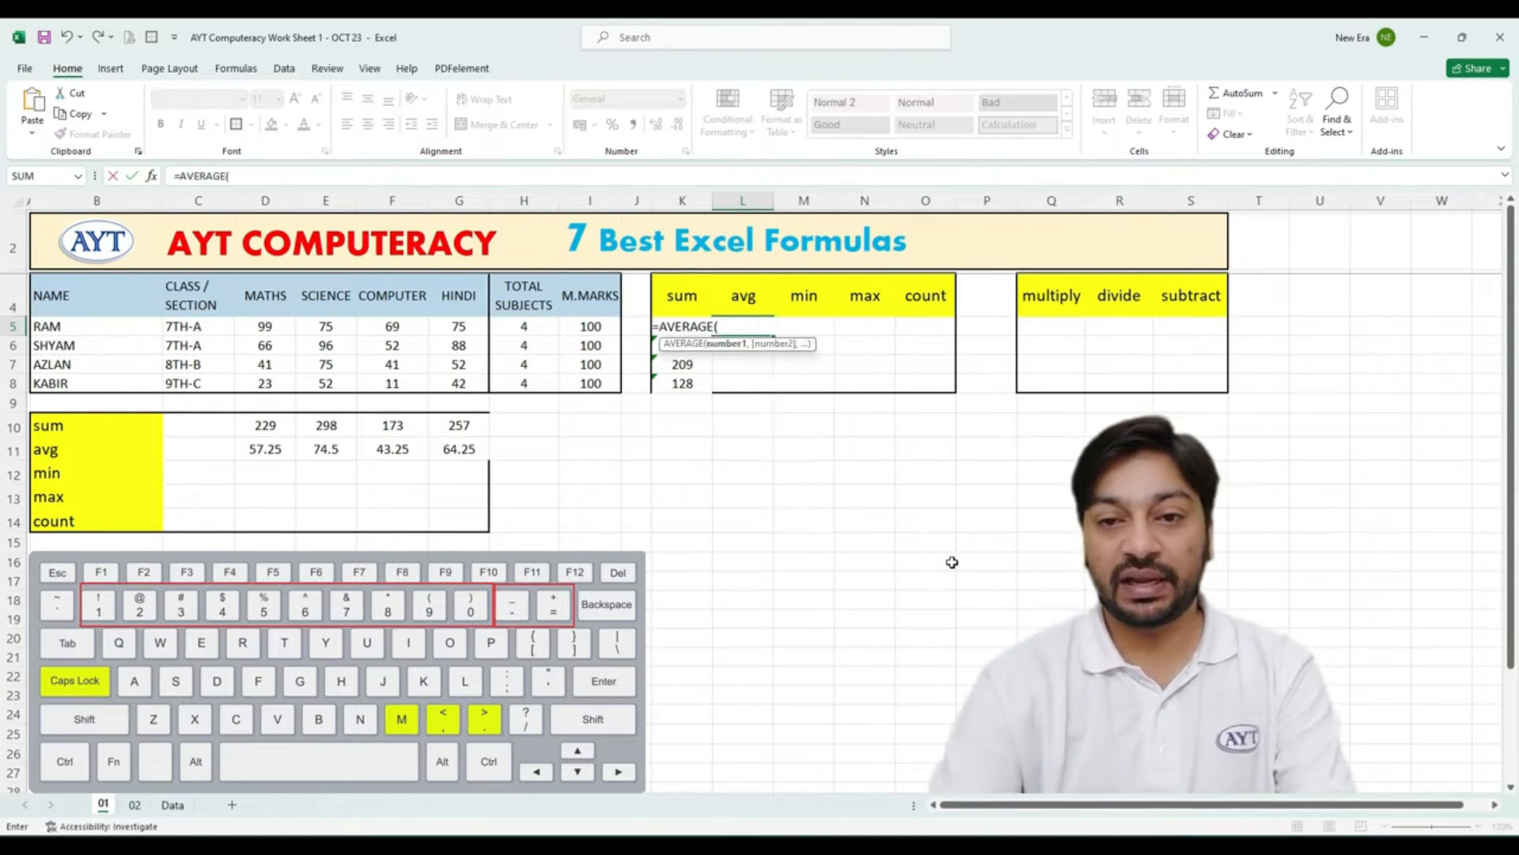
pyautogui.press('Left')
pyautogui.press('Left')
pyautogui.press('Left')
pyautogui.press('Left')
pyautogui.press('Left')
pyautogui.press('Left')
pyautogui.press('Left')
pyautogui.press('Left')
pyautogui.hotkey('shift', 'Right')
pyautogui.hotkey('shift', 'Right')
pyautogui.hotkey('shift', 'Right')
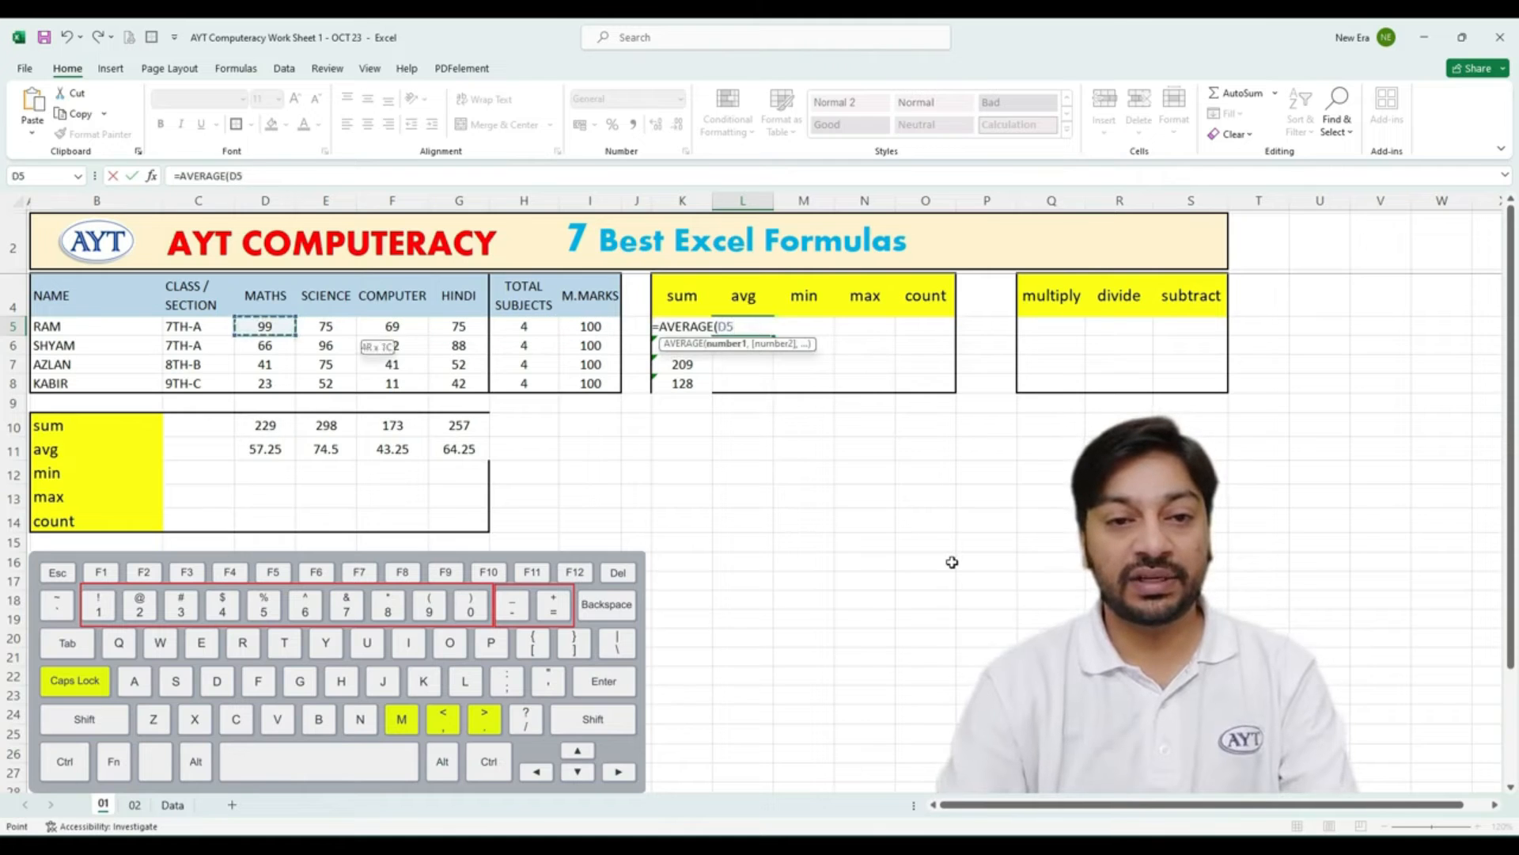
pyautogui.press('Return')
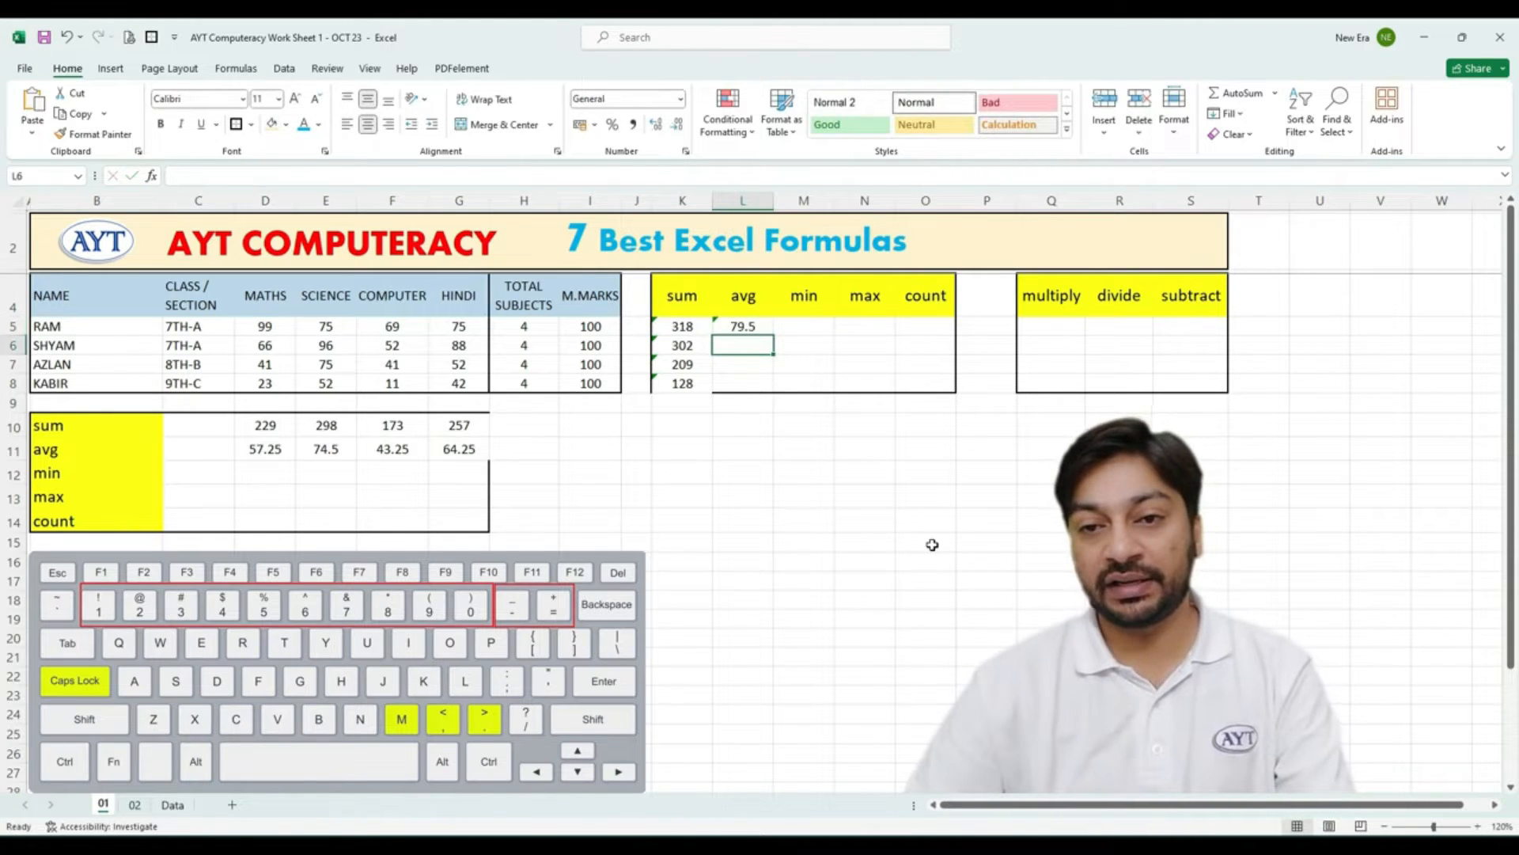
# Fill the AVERAGE formula from L5 down to L8 and check the copied formulas in L6 and L7.
pyautogui.click(744, 326)
pyautogui.moveTo(773, 334); pyautogui.dragTo(772, 390)
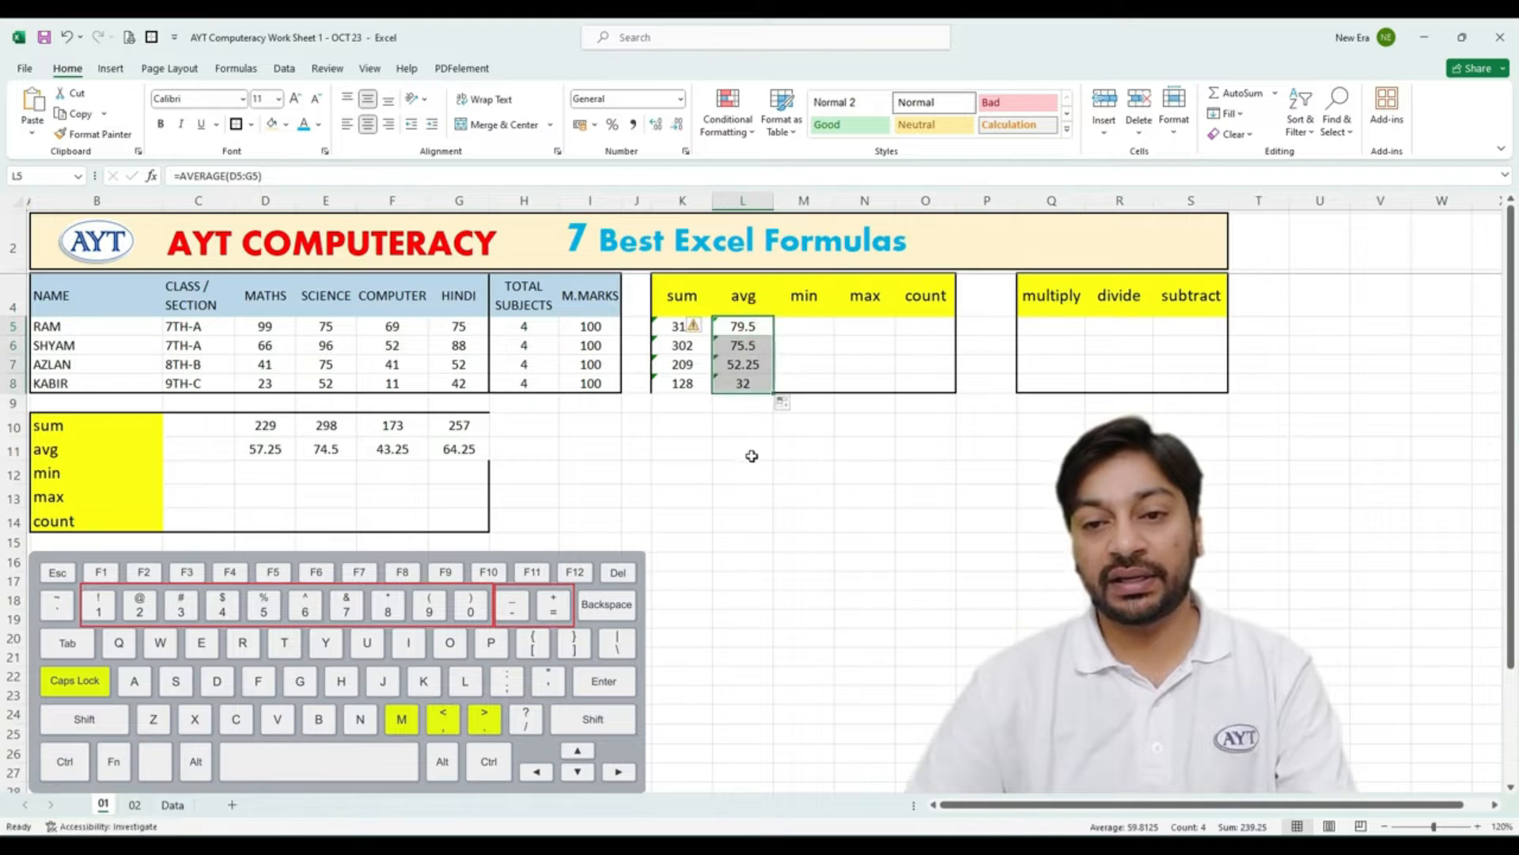
pyautogui.click(750, 348)
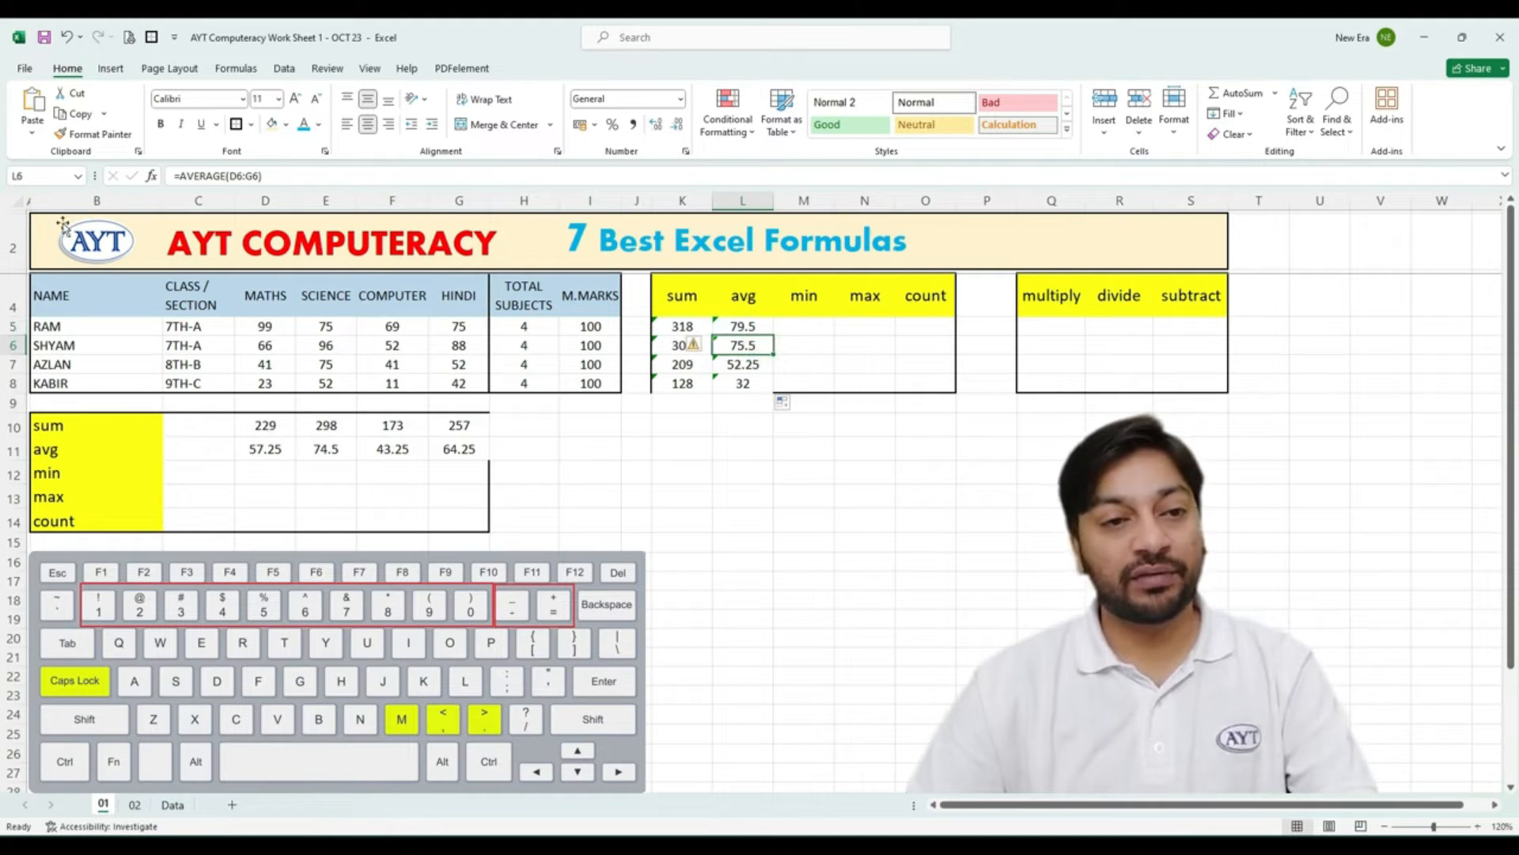
pyautogui.click(744, 367)
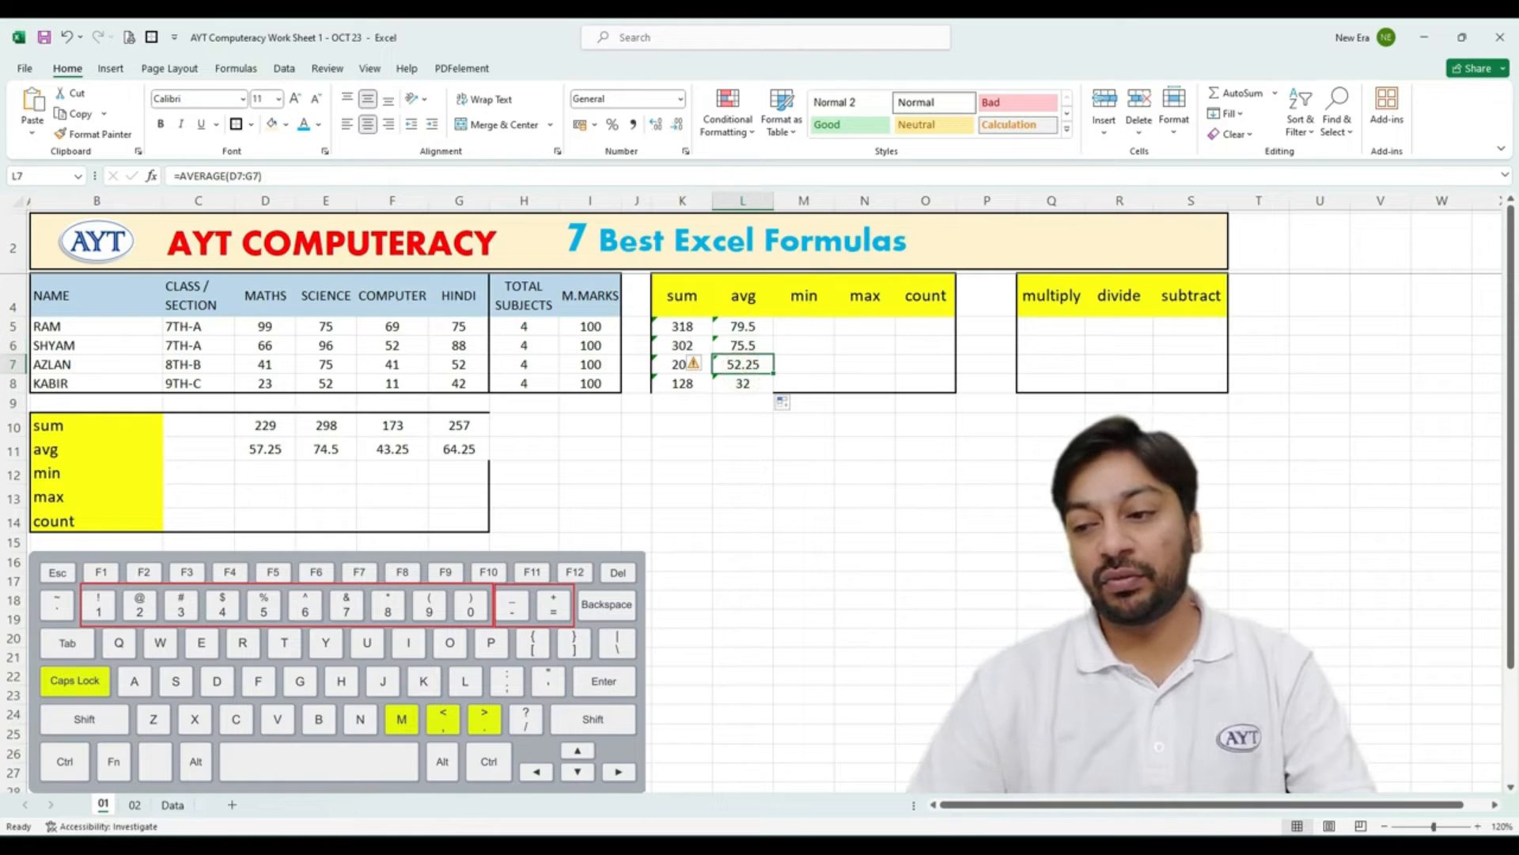
# Enlarge the worksheet view to 140% and check the AVERAGE formula copied into cell L8.
pyautogui.click(1477, 826)
pyautogui.click(1476, 826)
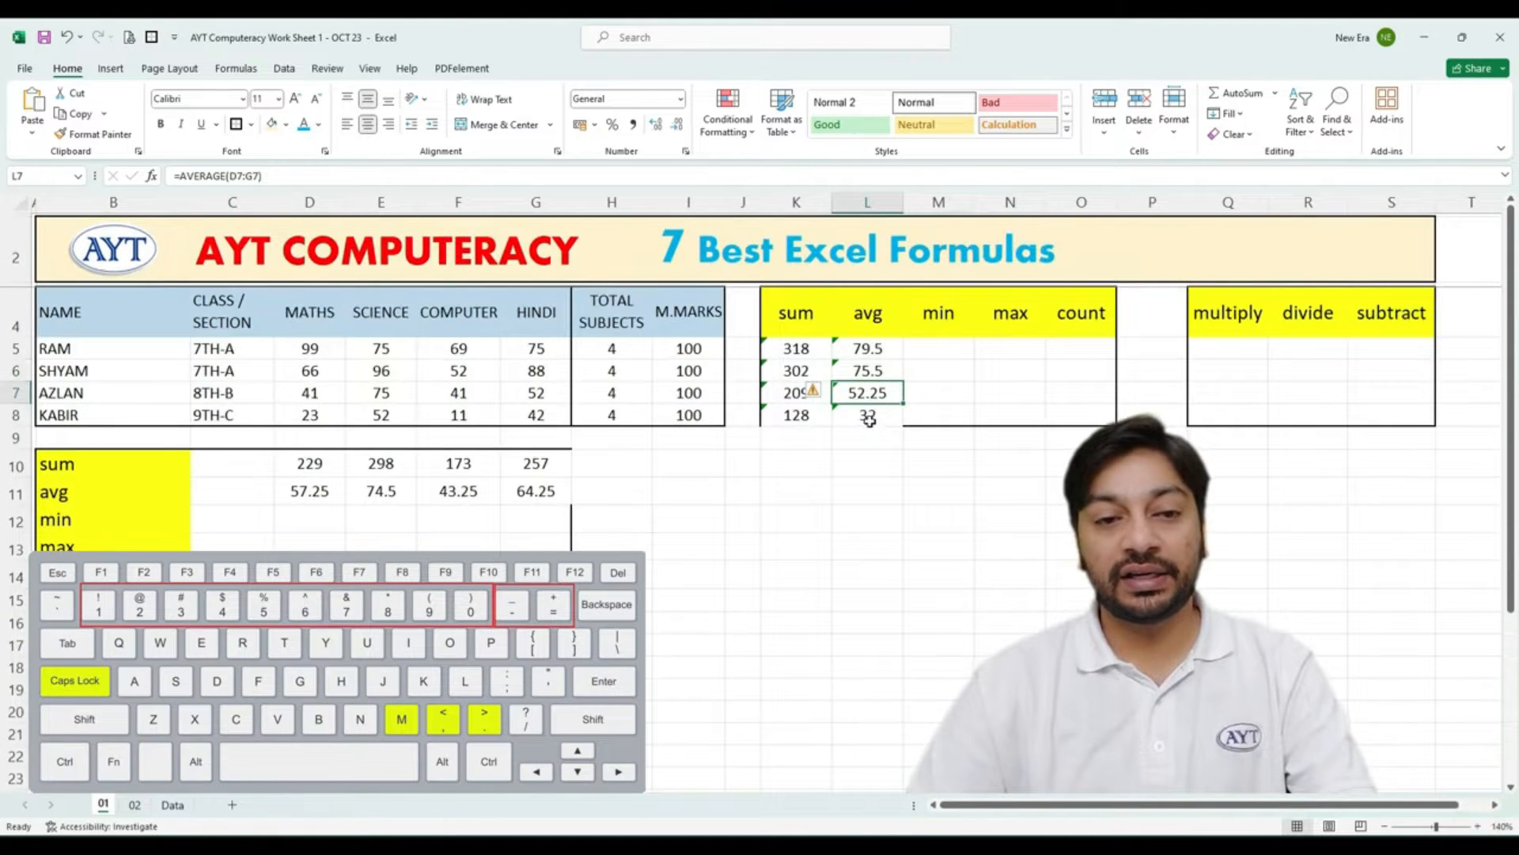
pyautogui.click(743, 383)
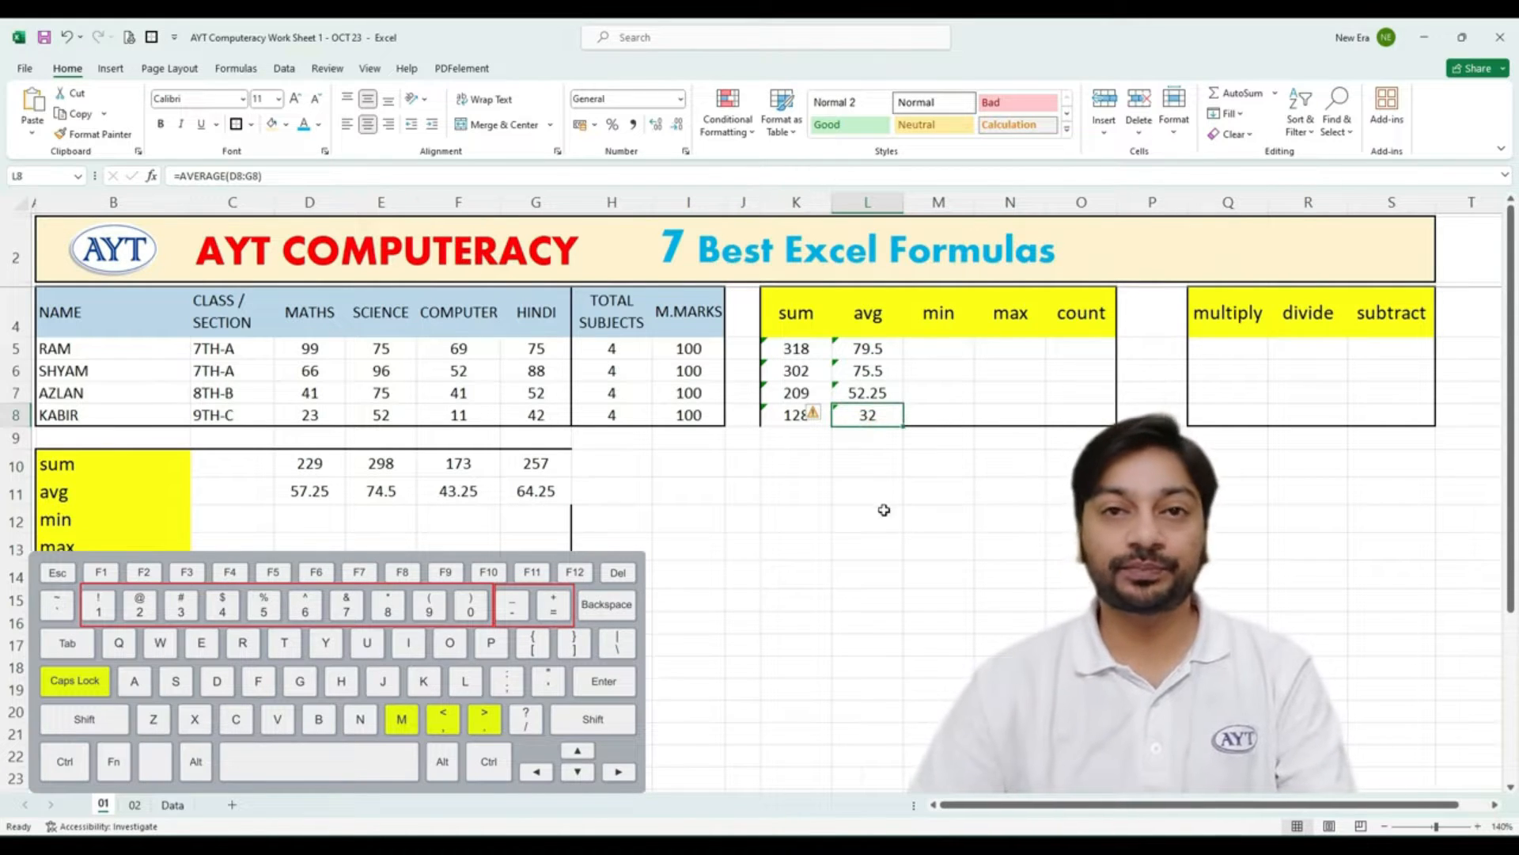
pyautogui.click(299, 519)
pyautogui.click(125, 524)
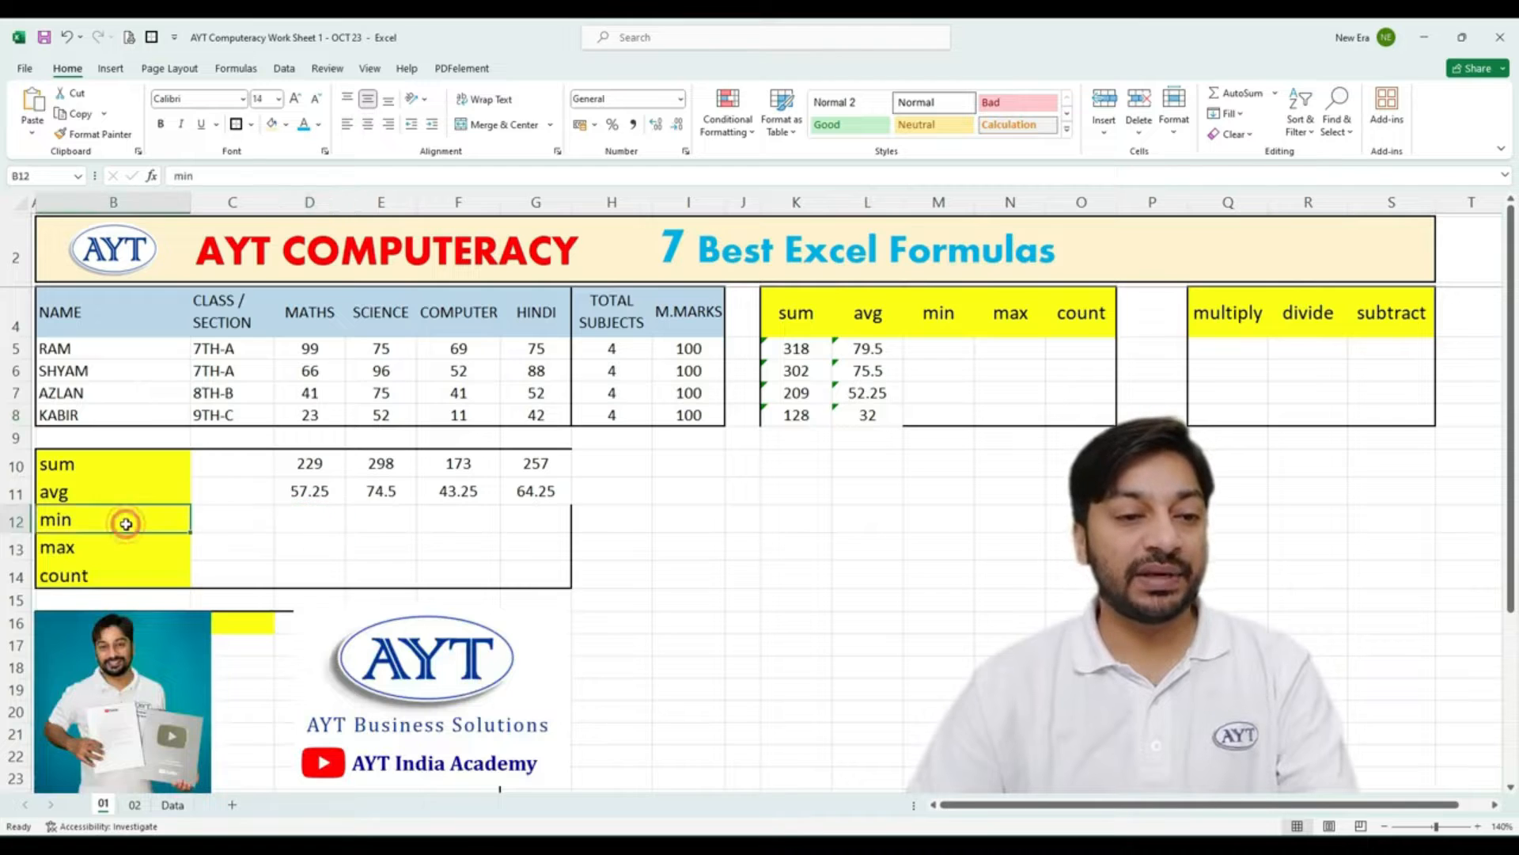
pyautogui.click(126, 545)
pyautogui.click(329, 512)
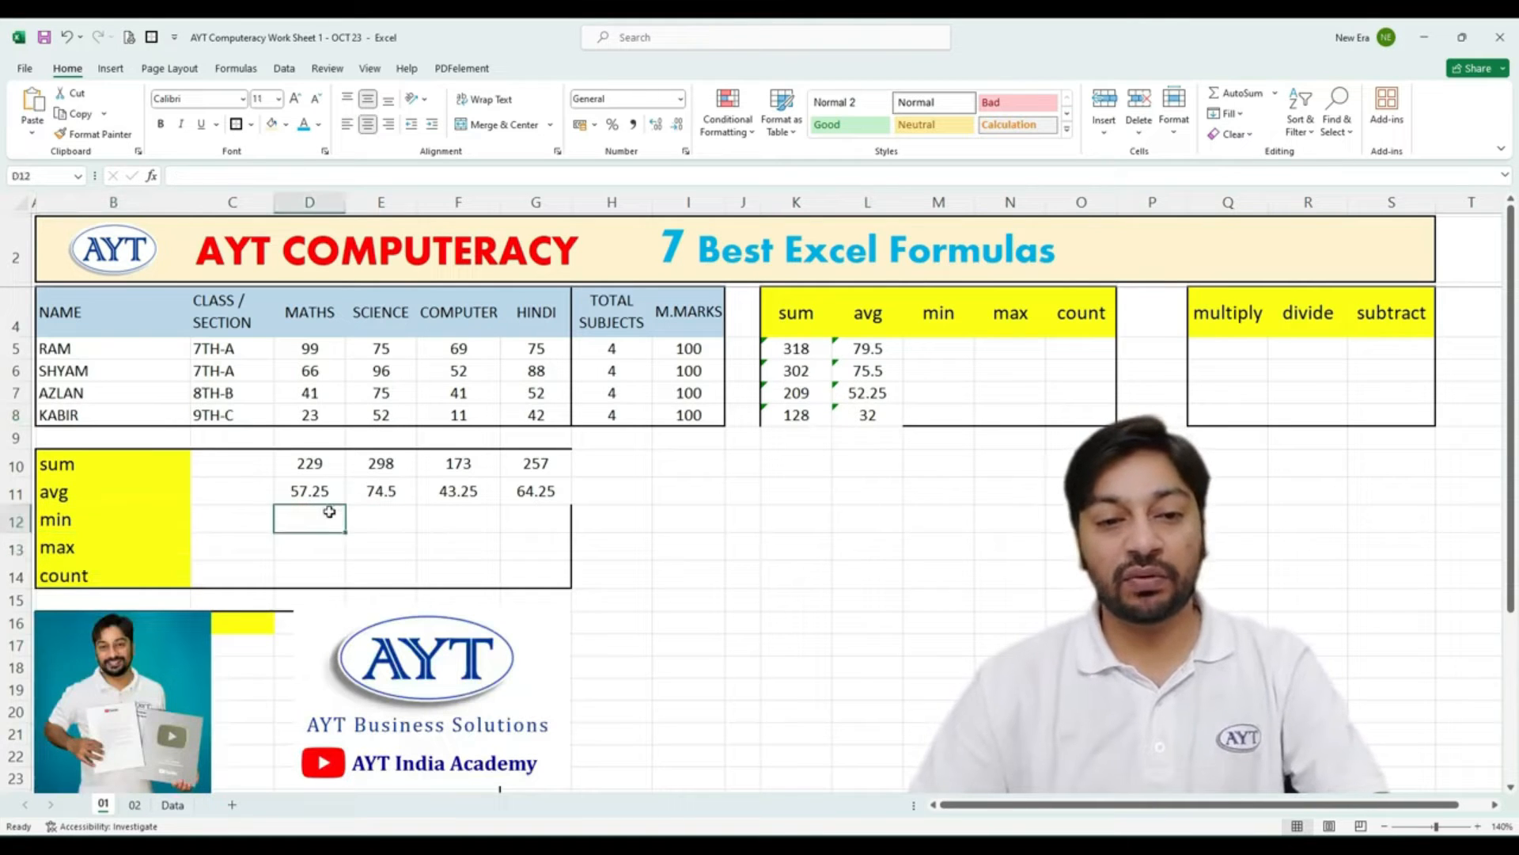
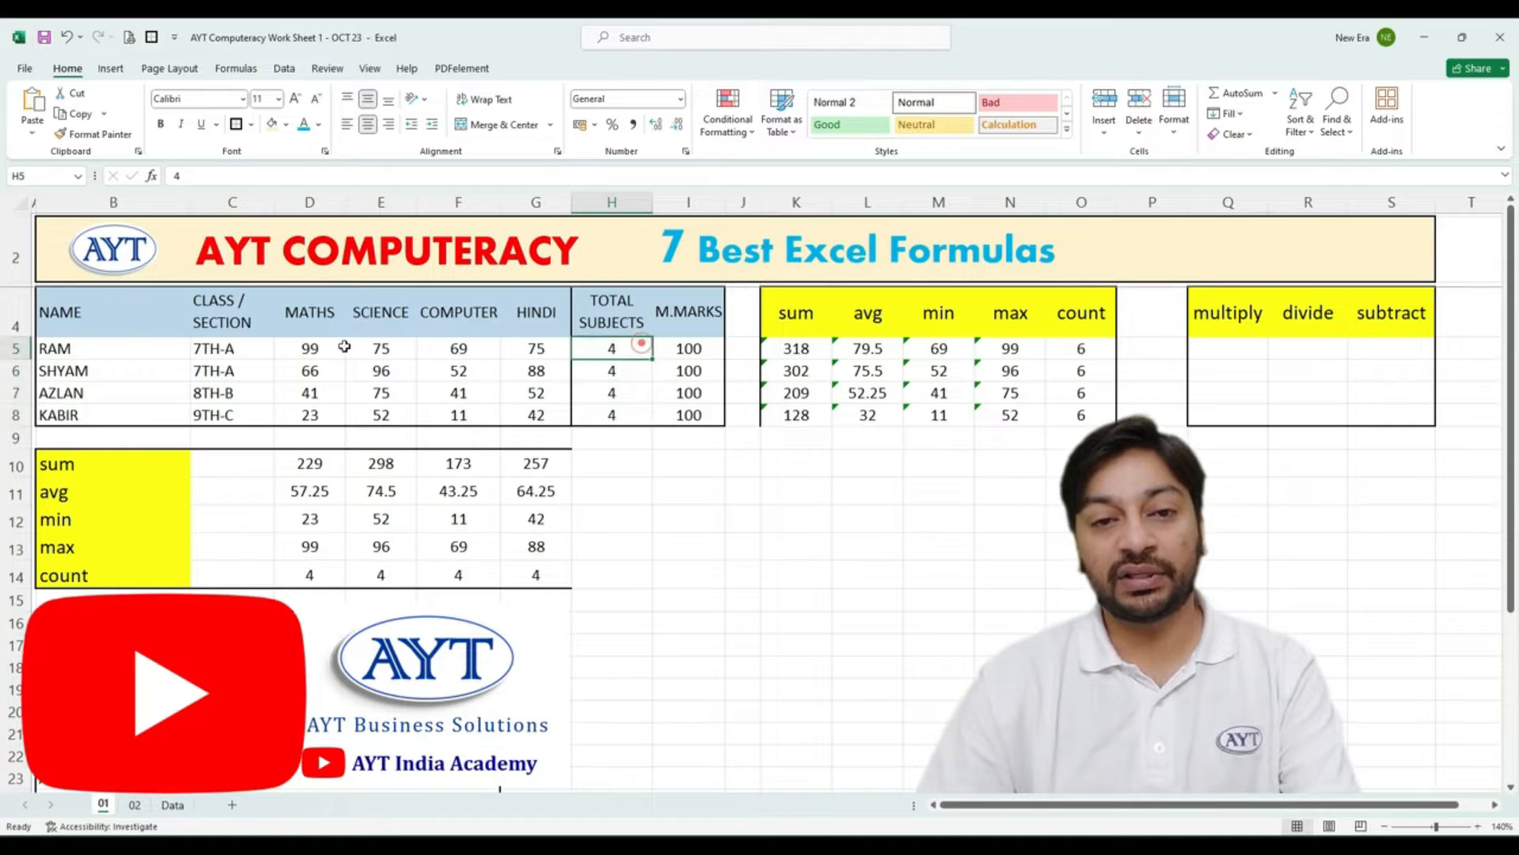
# Count the first student's subjects in cell H5 with a COUNT formula over D5:G5.
pyautogui.moveTo(310, 349); pyautogui.dragTo(539, 349)
pyautogui.click(636, 348)
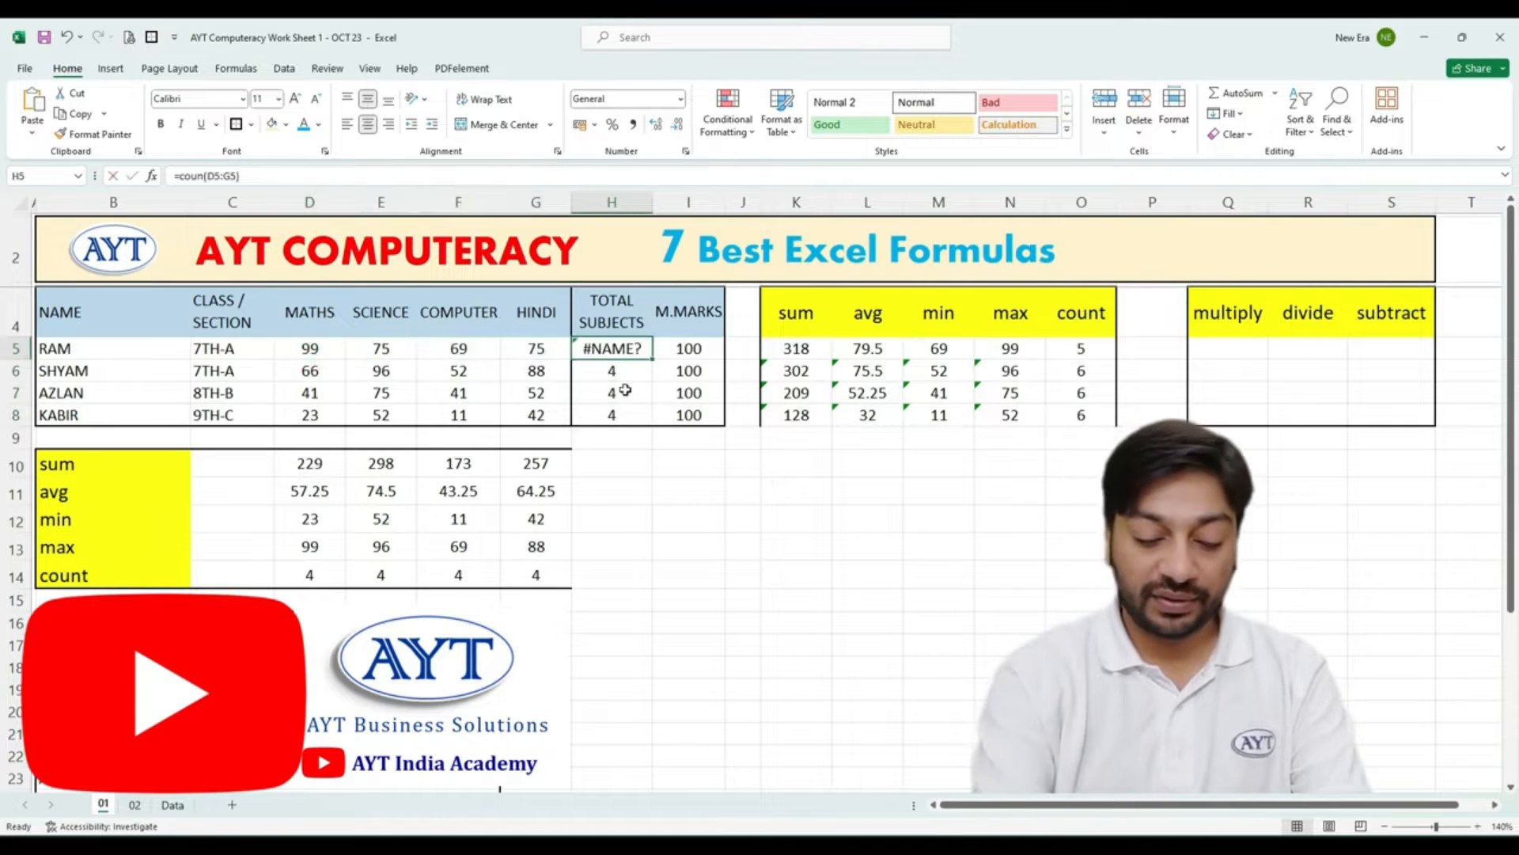
pyautogui.write('=coun')
pyautogui.press('Tab')
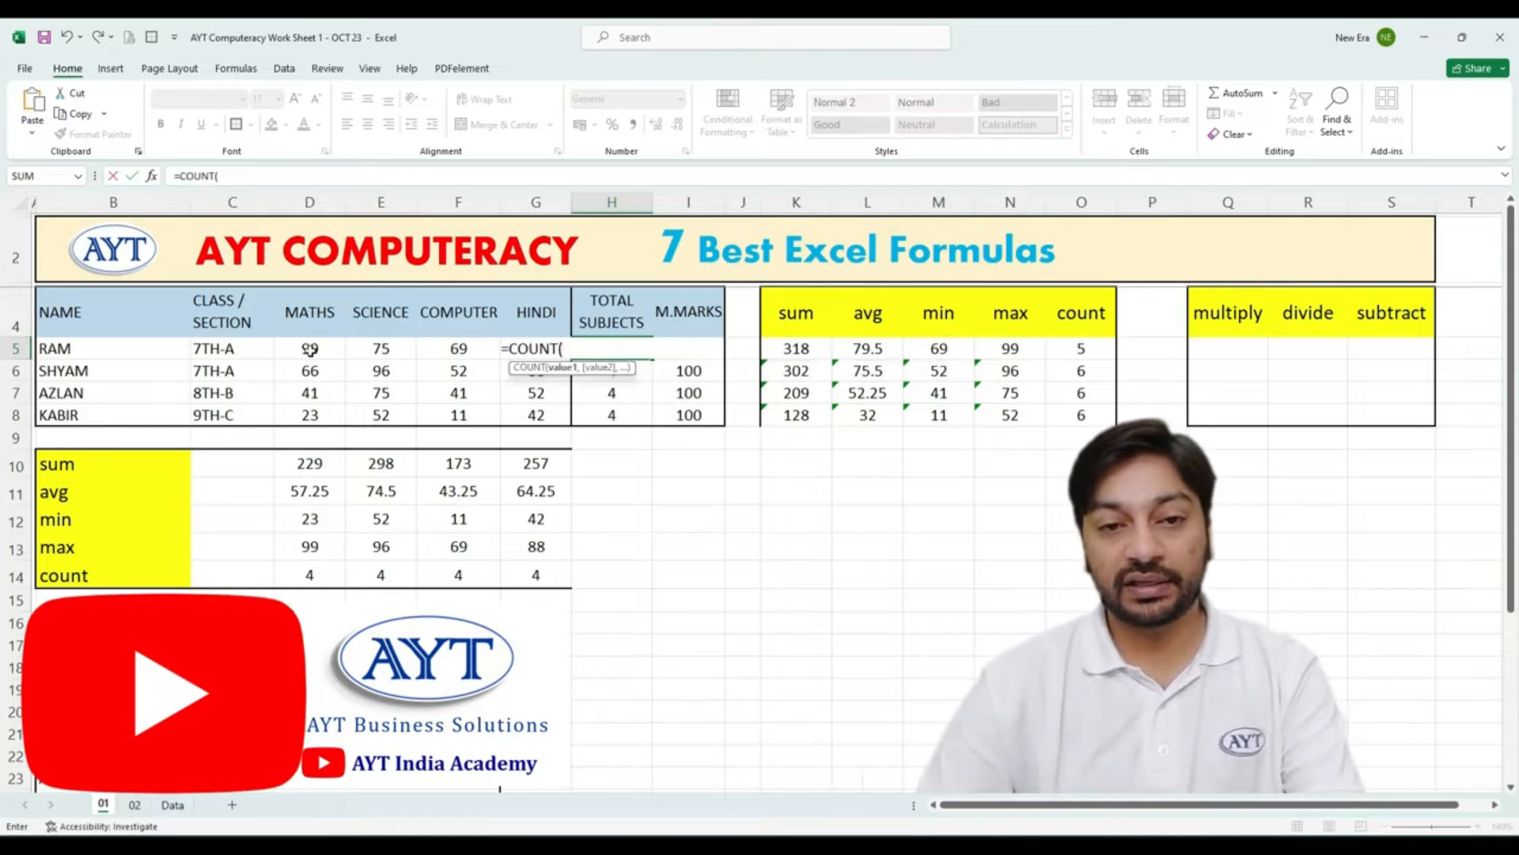
pyautogui.moveTo(309, 349); pyautogui.dragTo(527, 350)
pyautogui.press('Return')
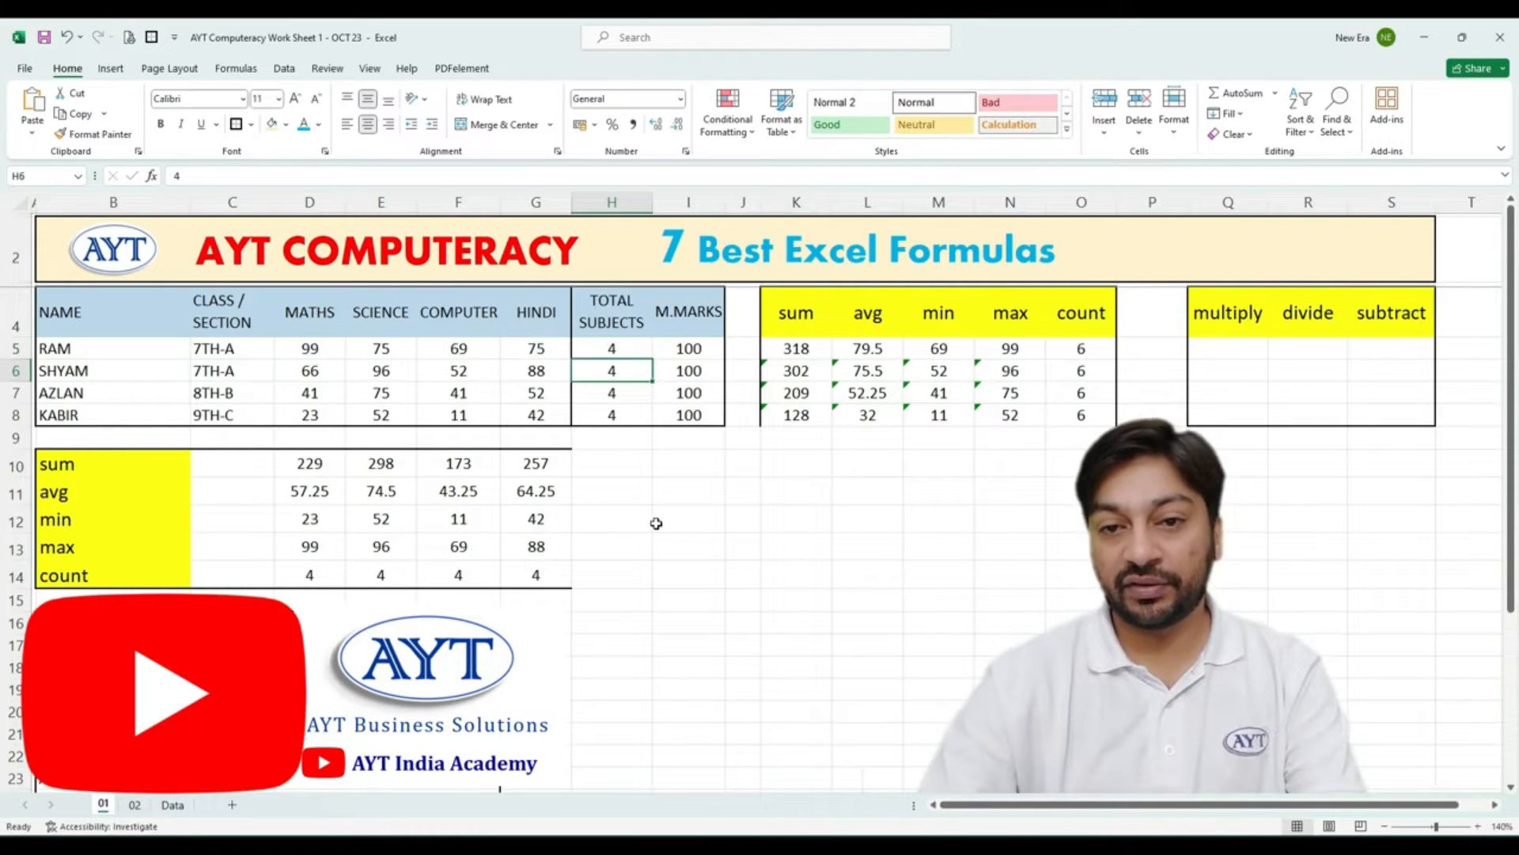
# Fill the COUNT formula from H5 down to H8 for the remaining students' total subjects.
pyautogui.click(643, 355)
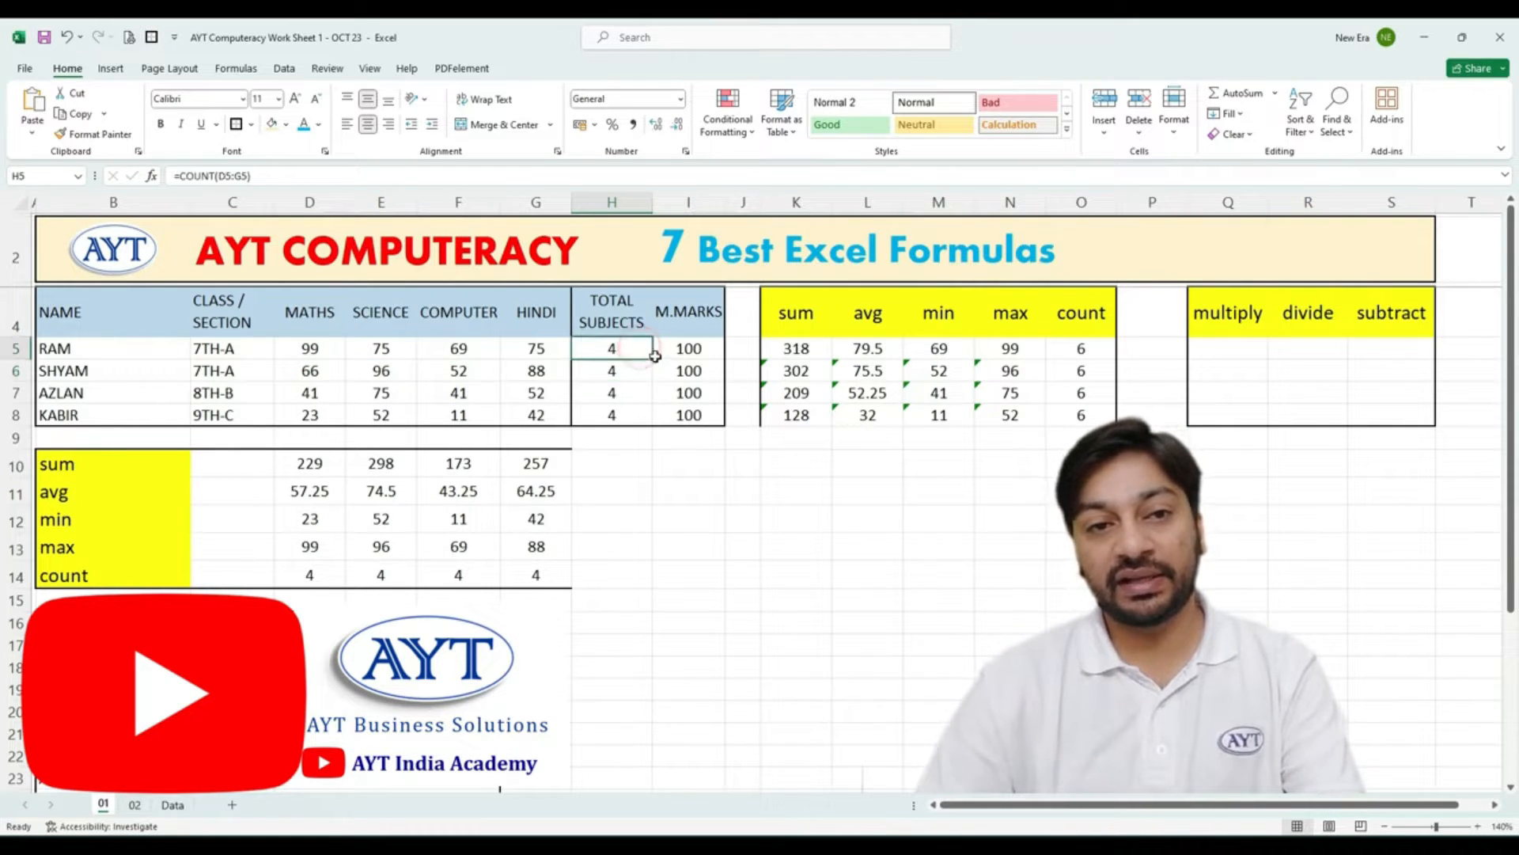
pyautogui.click(658, 357)
pyautogui.click(640, 355)
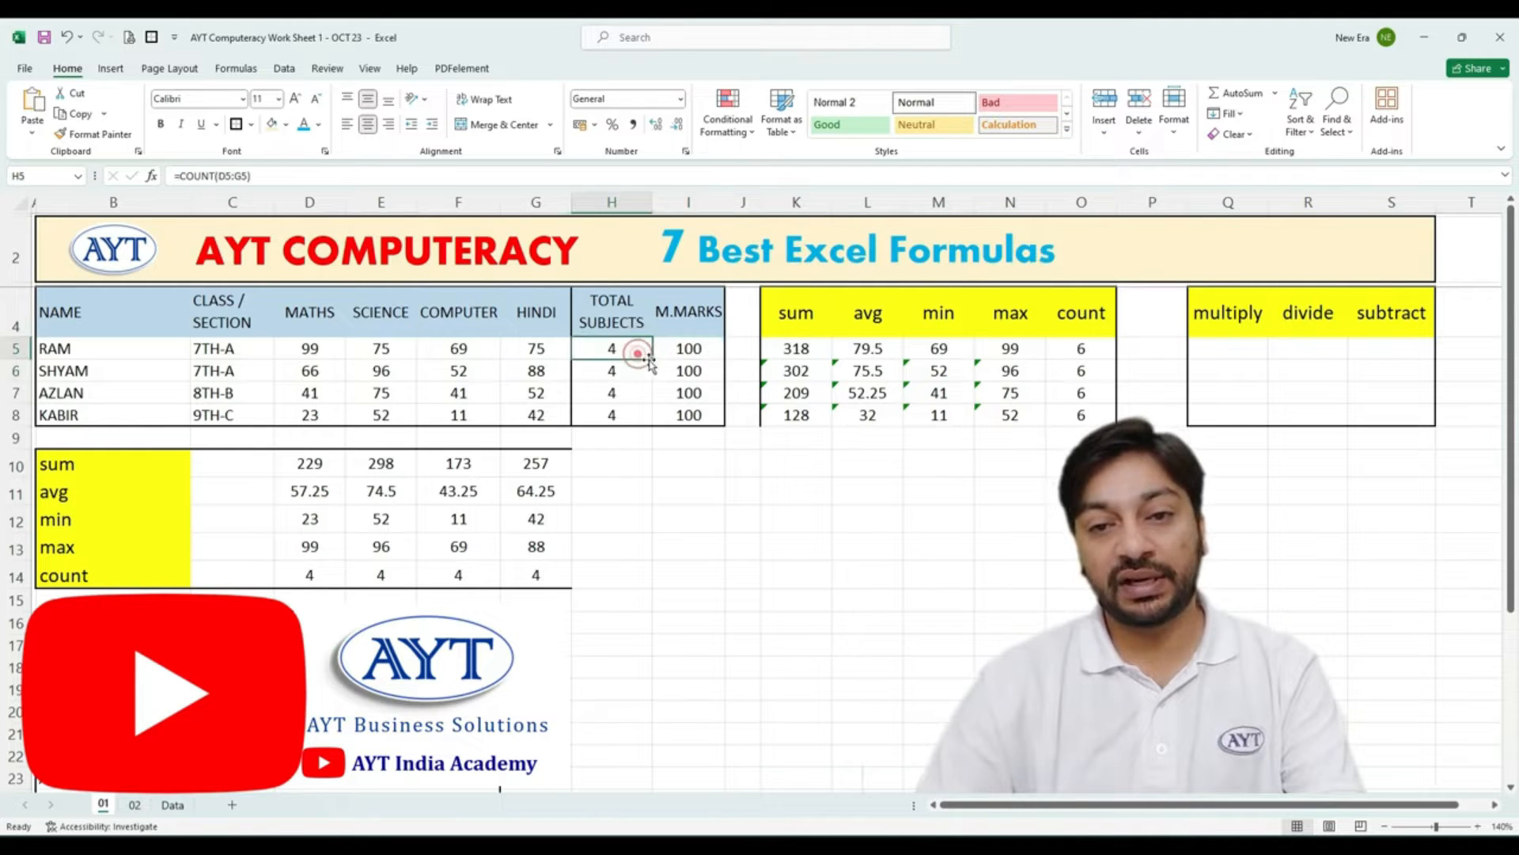
pyautogui.moveTo(653, 360); pyautogui.dragTo(647, 416)
pyautogui.click(624, 467)
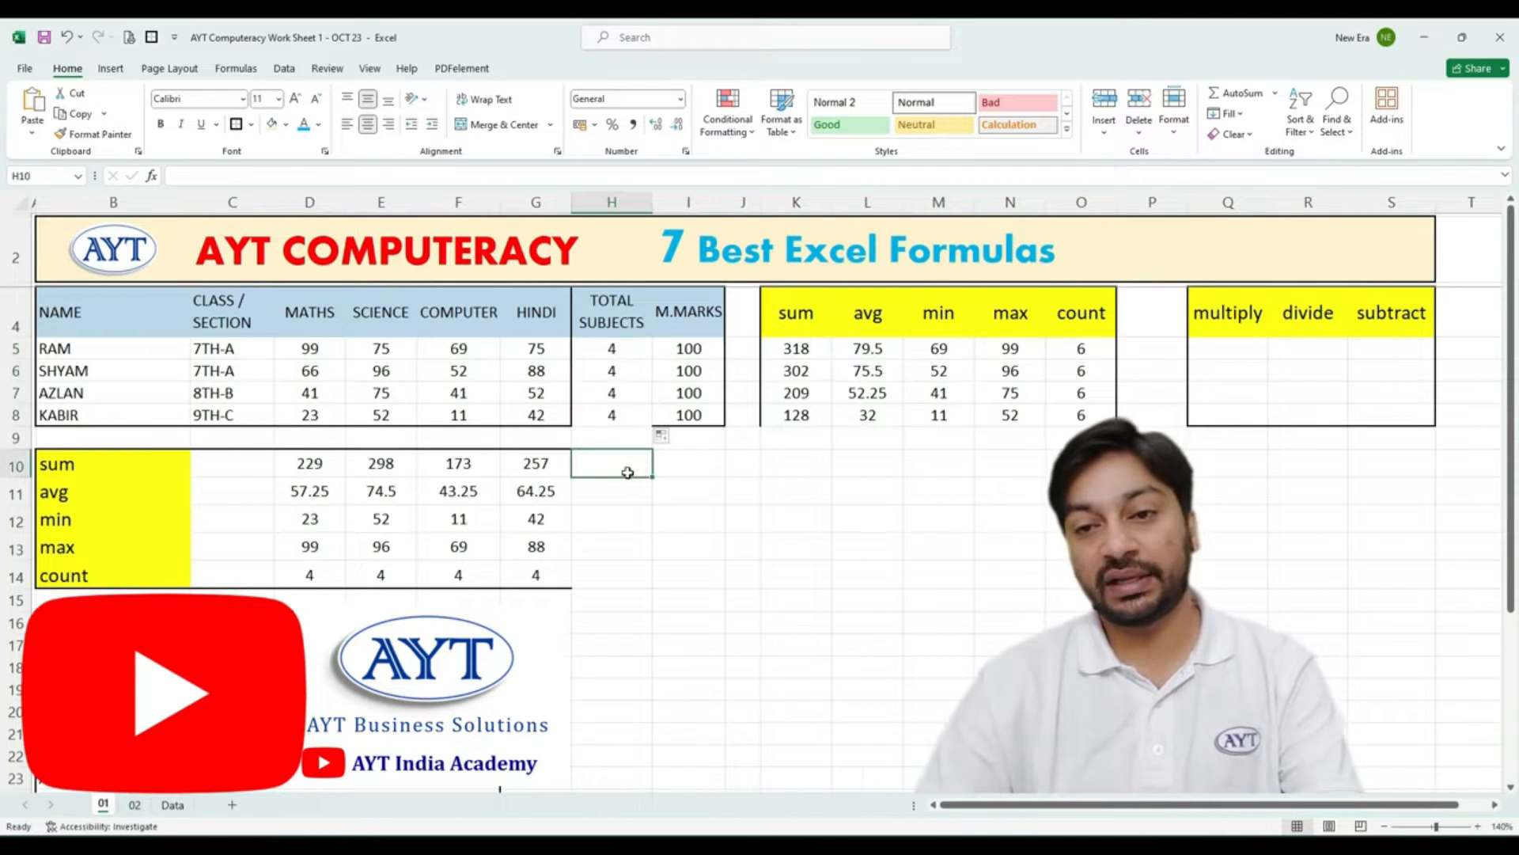
pyautogui.click(796, 522)
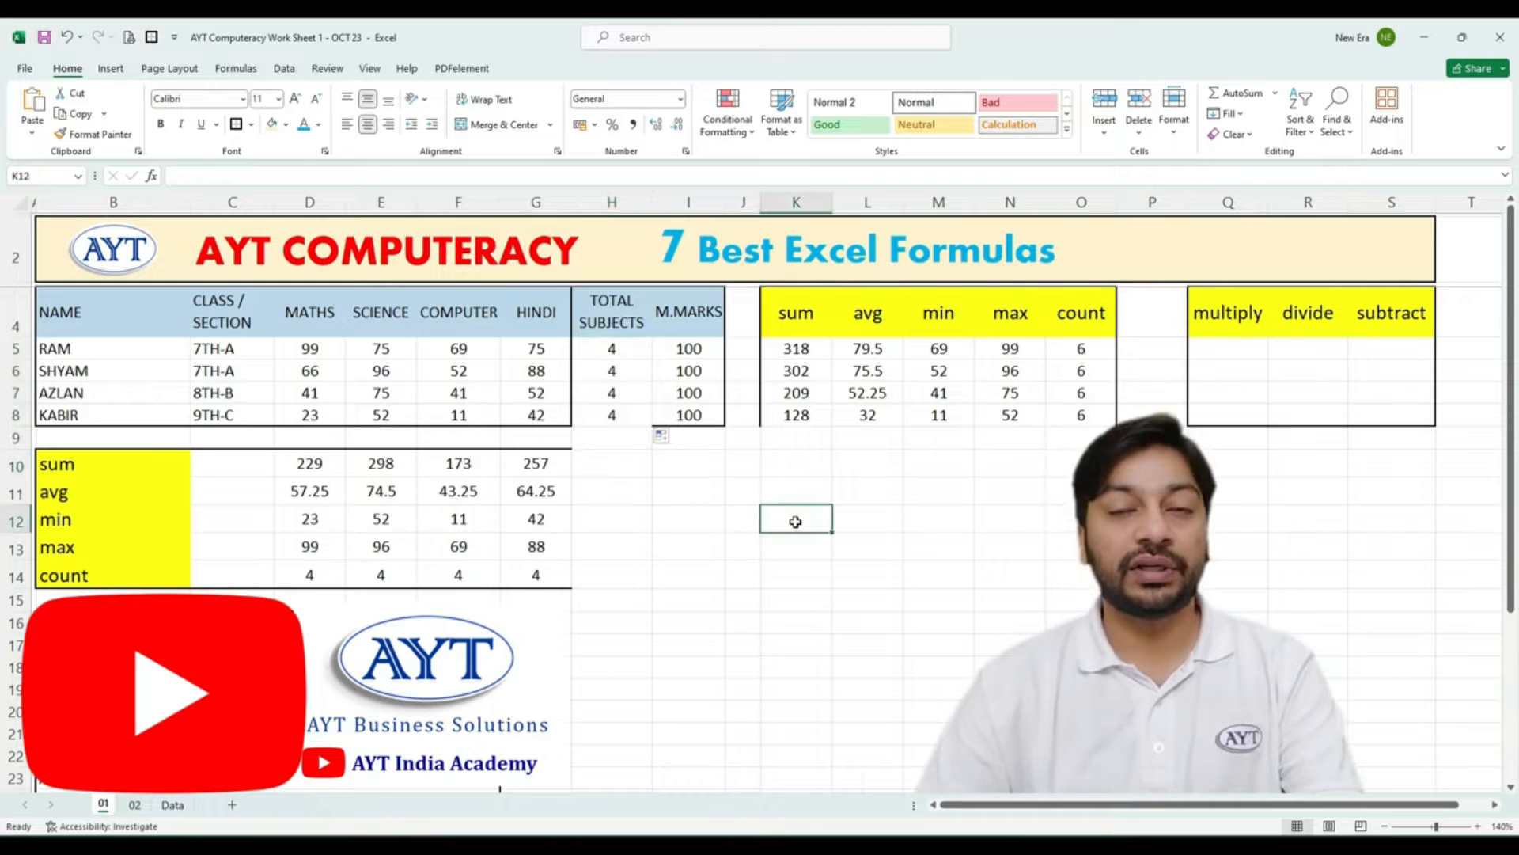
pyautogui.click(807, 313)
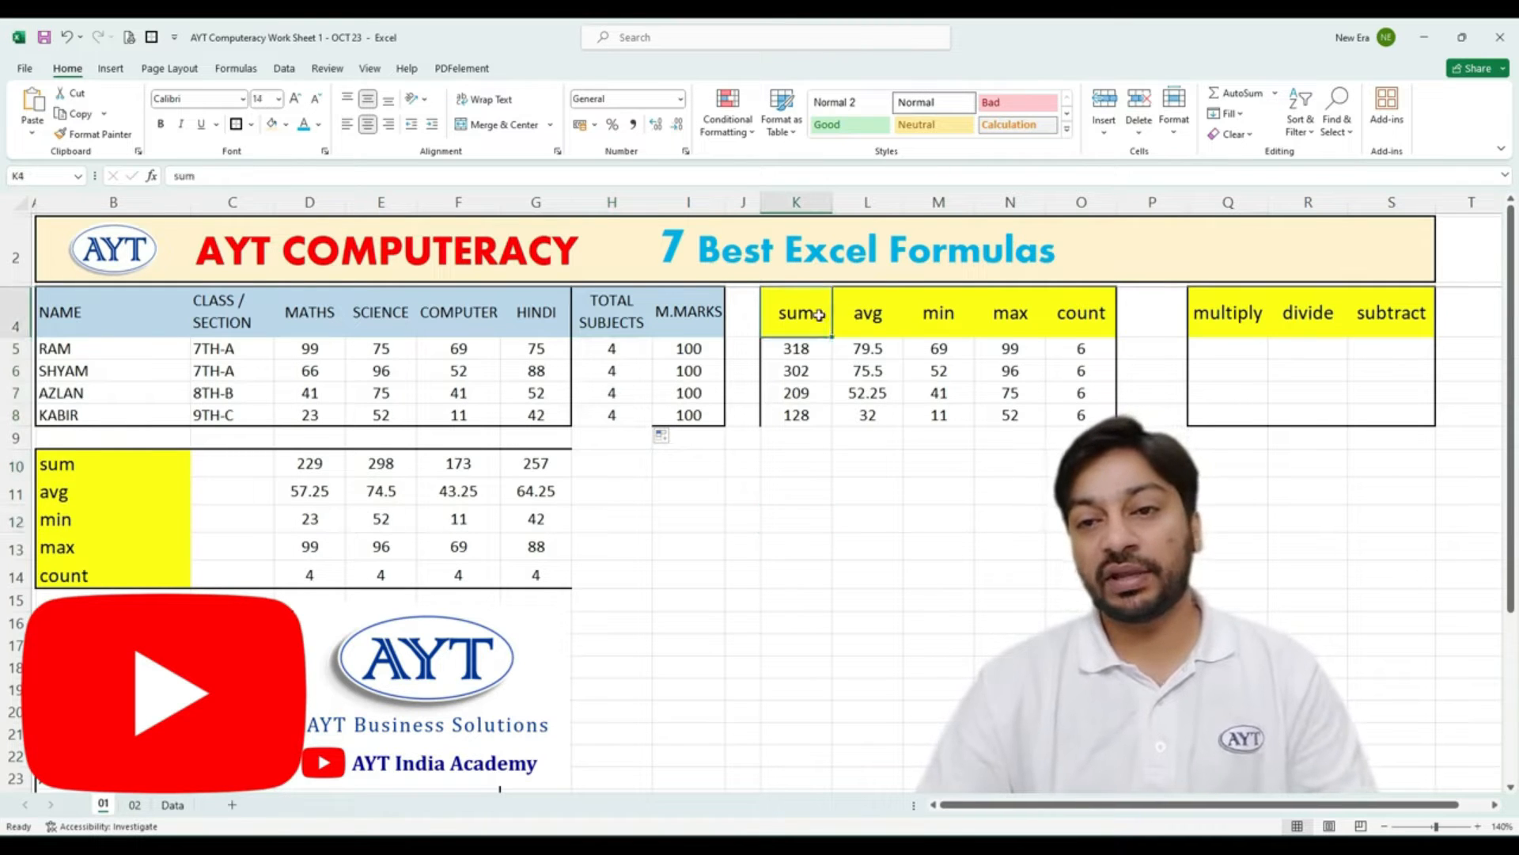
pyautogui.click(881, 314)
pyautogui.click(941, 313)
pyautogui.click(1009, 313)
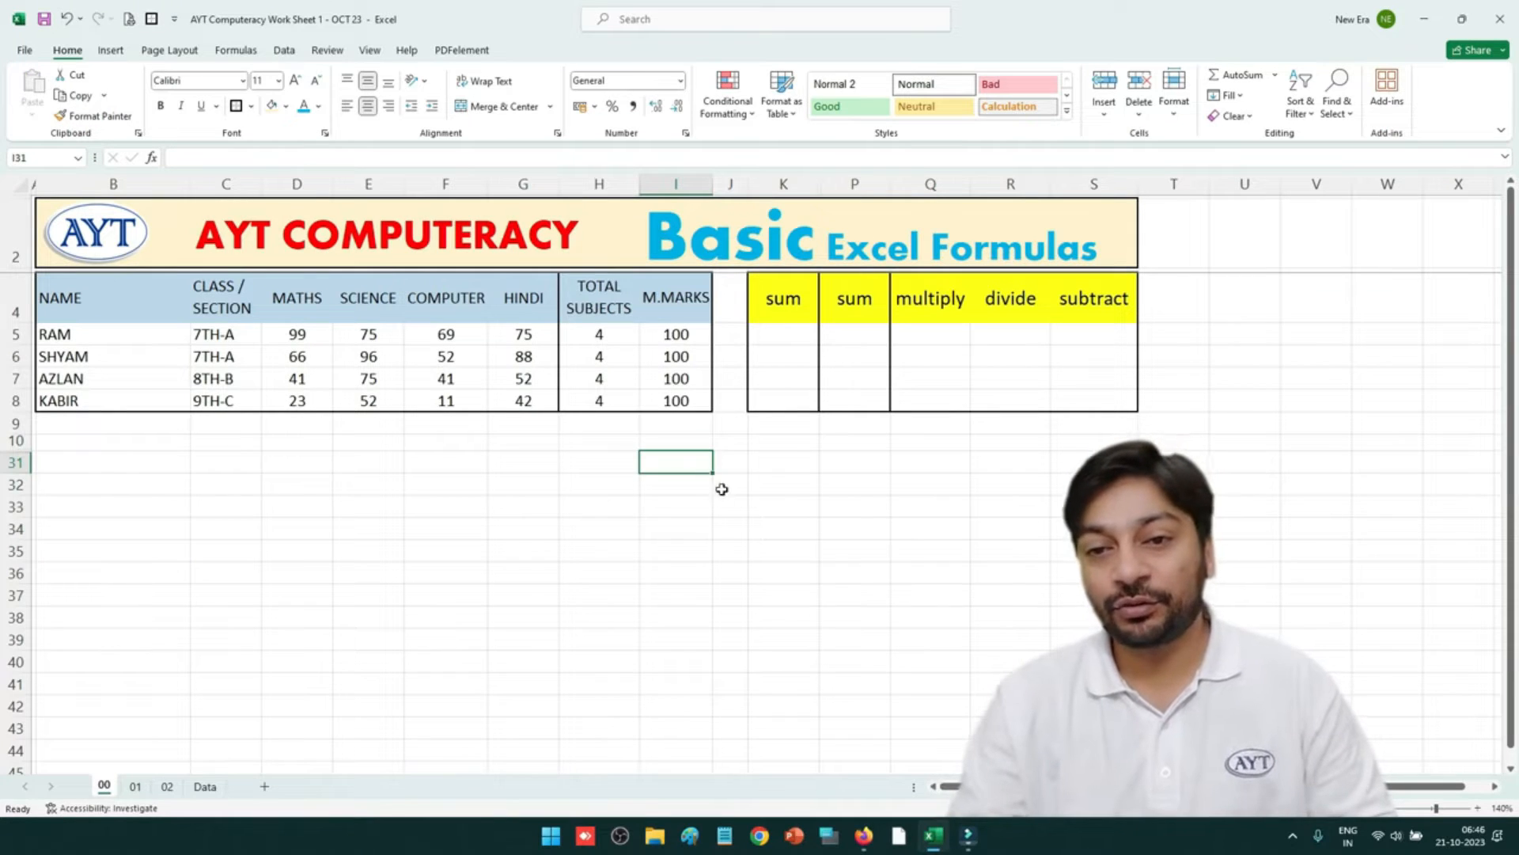
# Total the first student's marks in cell K5 of sheet 00 with a SUM formula over D5:G5.
pyautogui.click(799, 330)
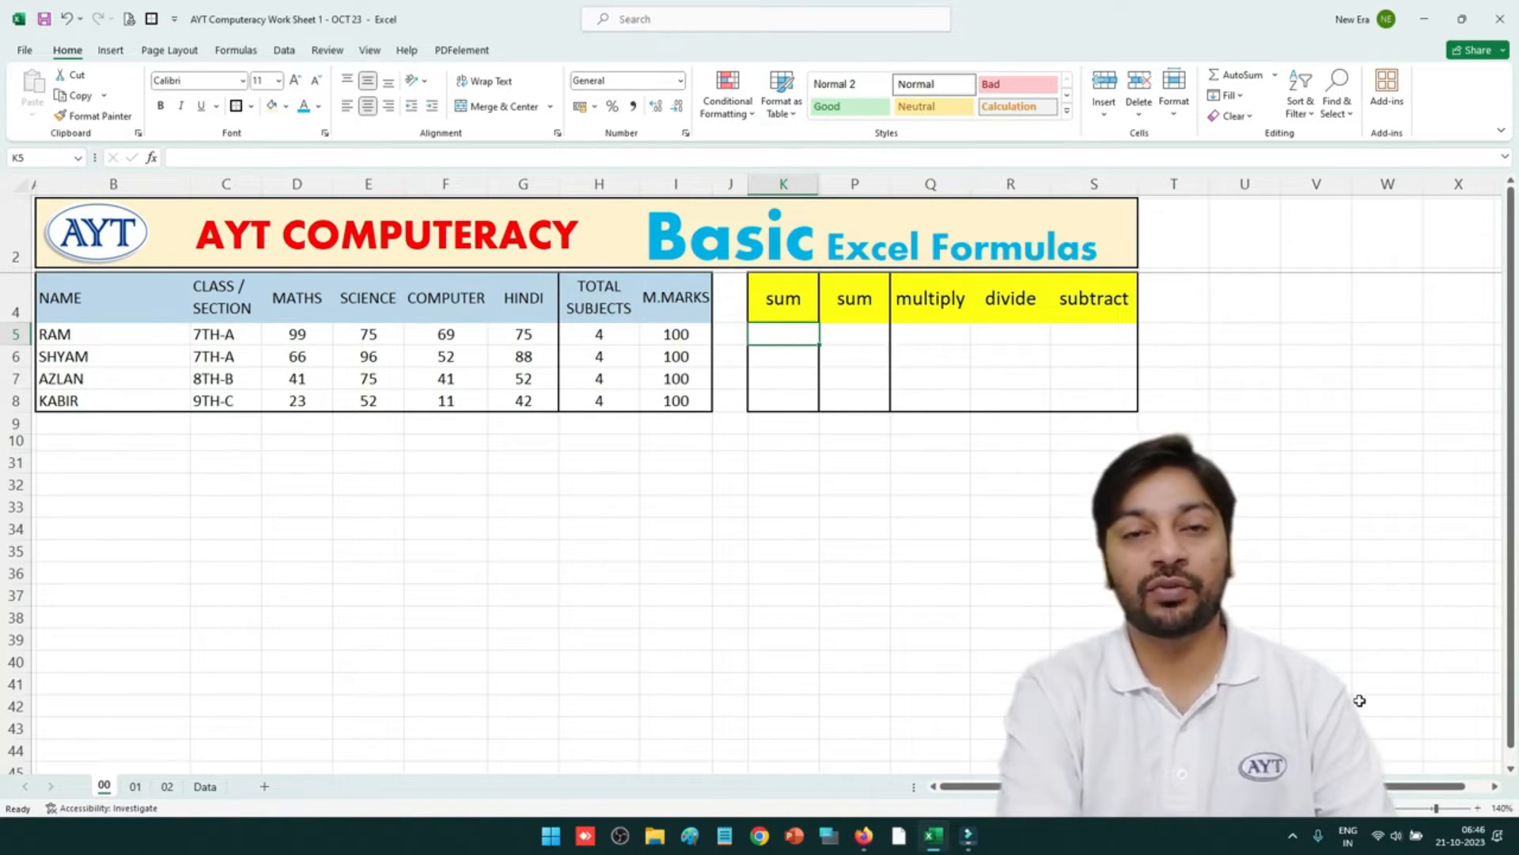
pyautogui.write('=')
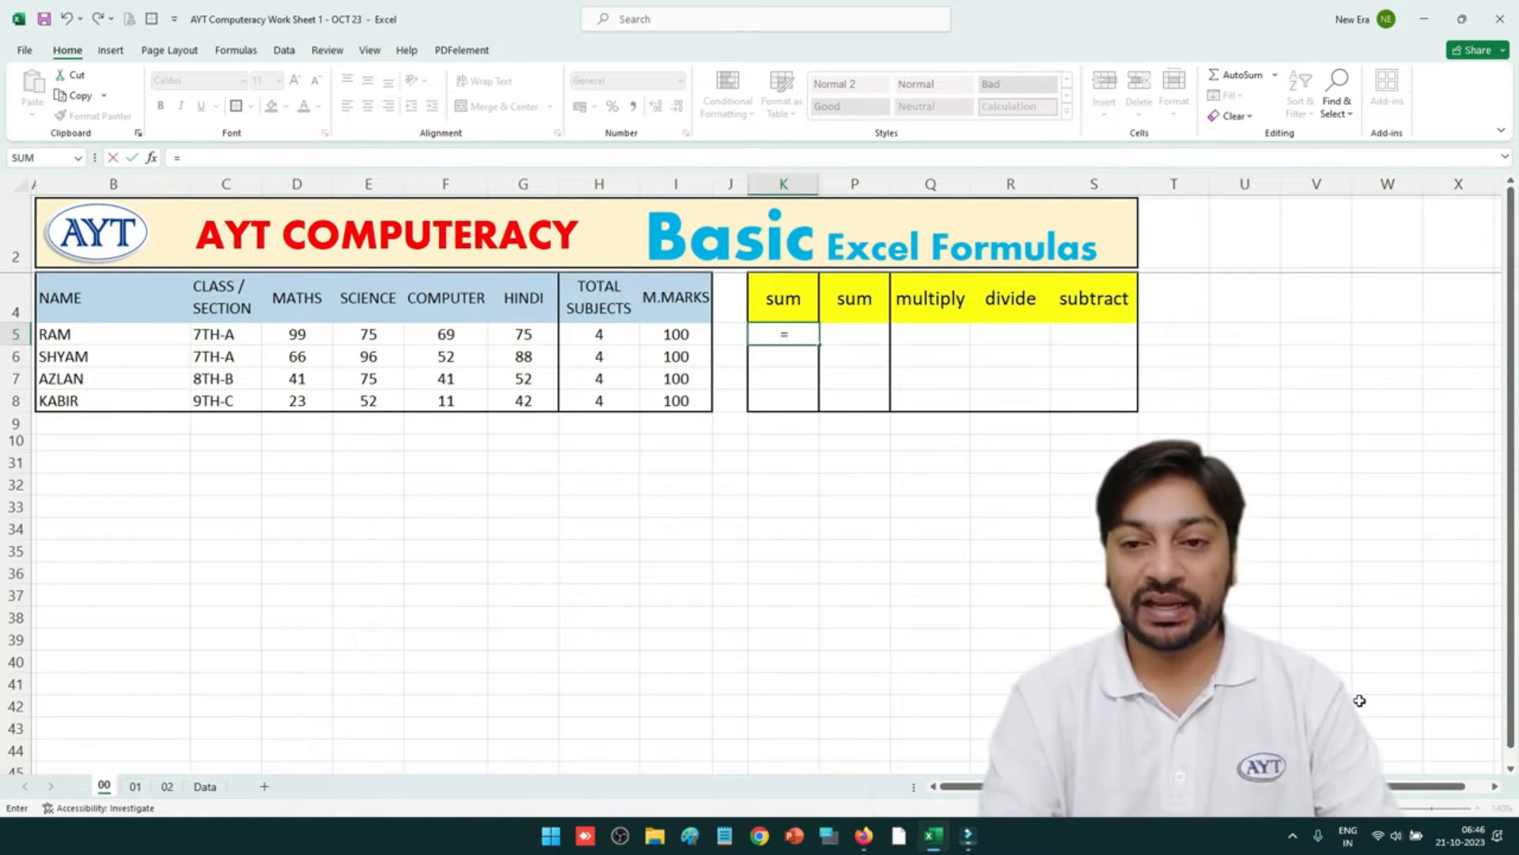
pyautogui.write('sum(')
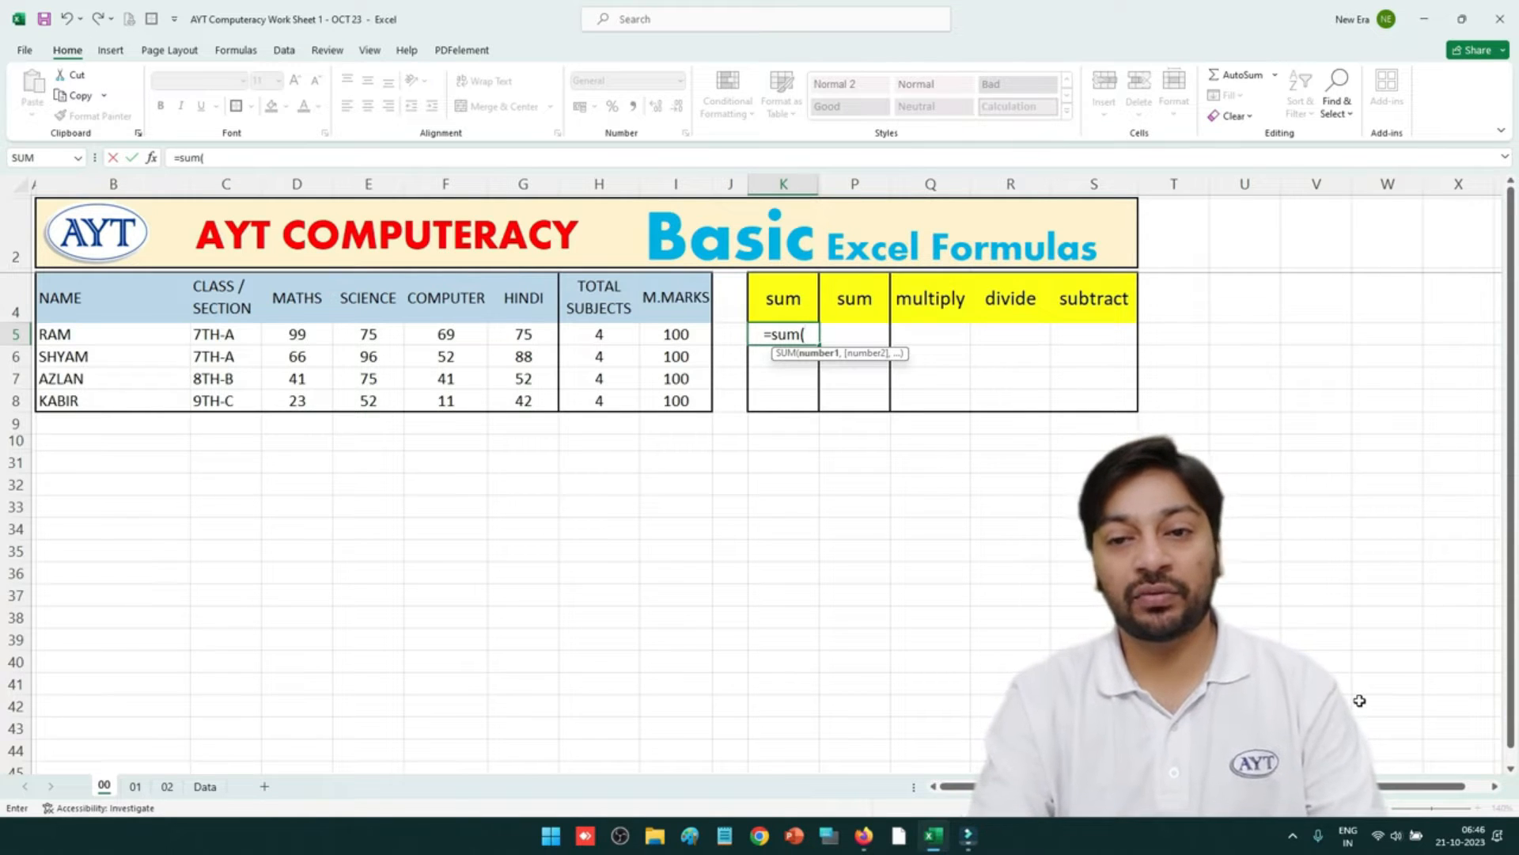
pyautogui.press('Left')
pyautogui.press('Left')
pyautogui.press('Left')
pyautogui.press('Left')
pyautogui.press('Left')
pyautogui.press('Left')
pyautogui.press('Left')
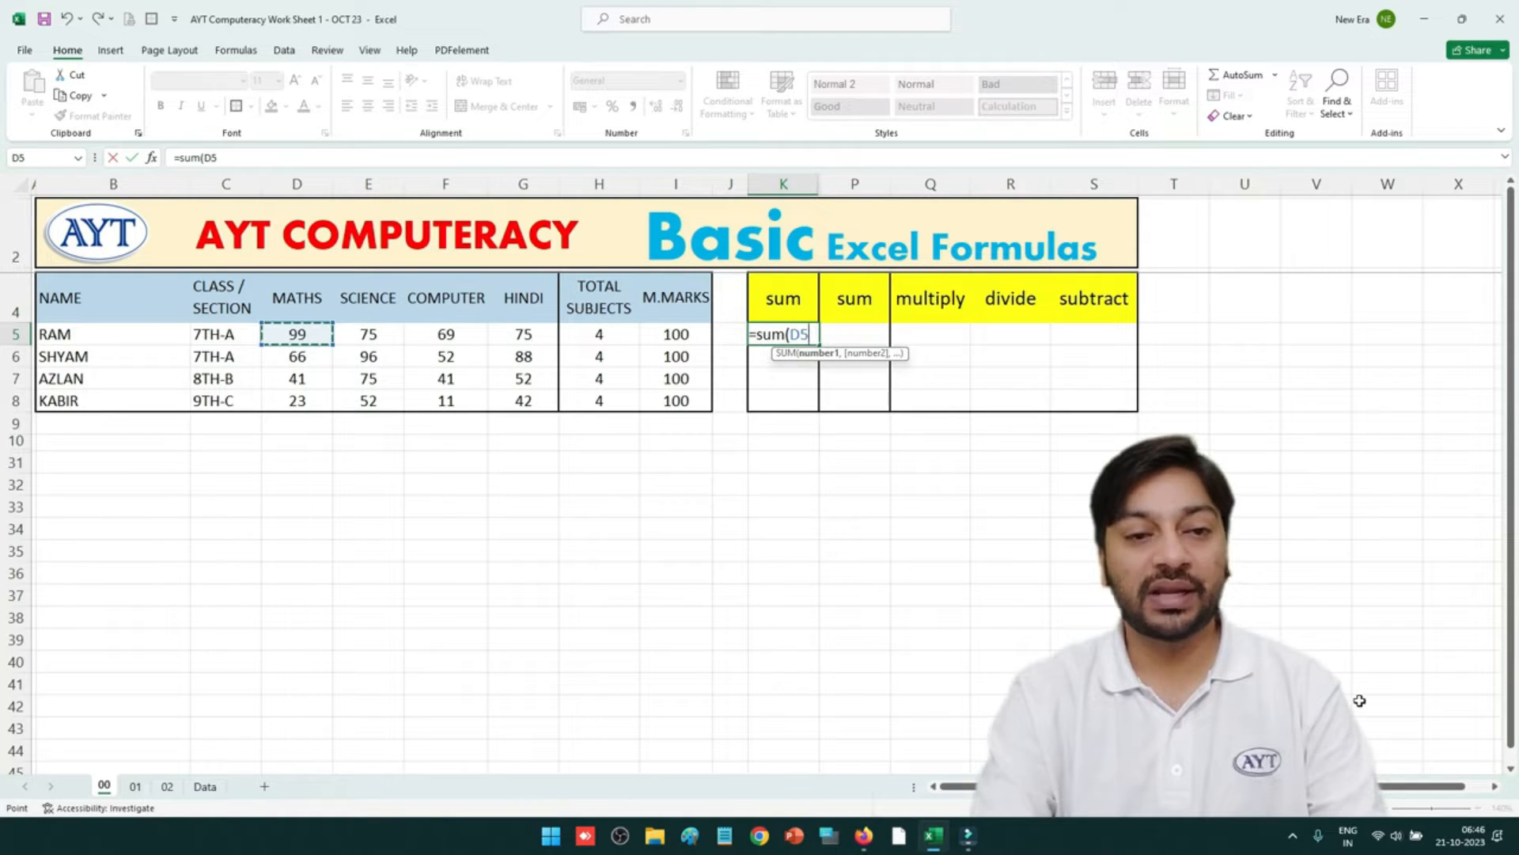
pyautogui.hotkey('shift', 'Right')
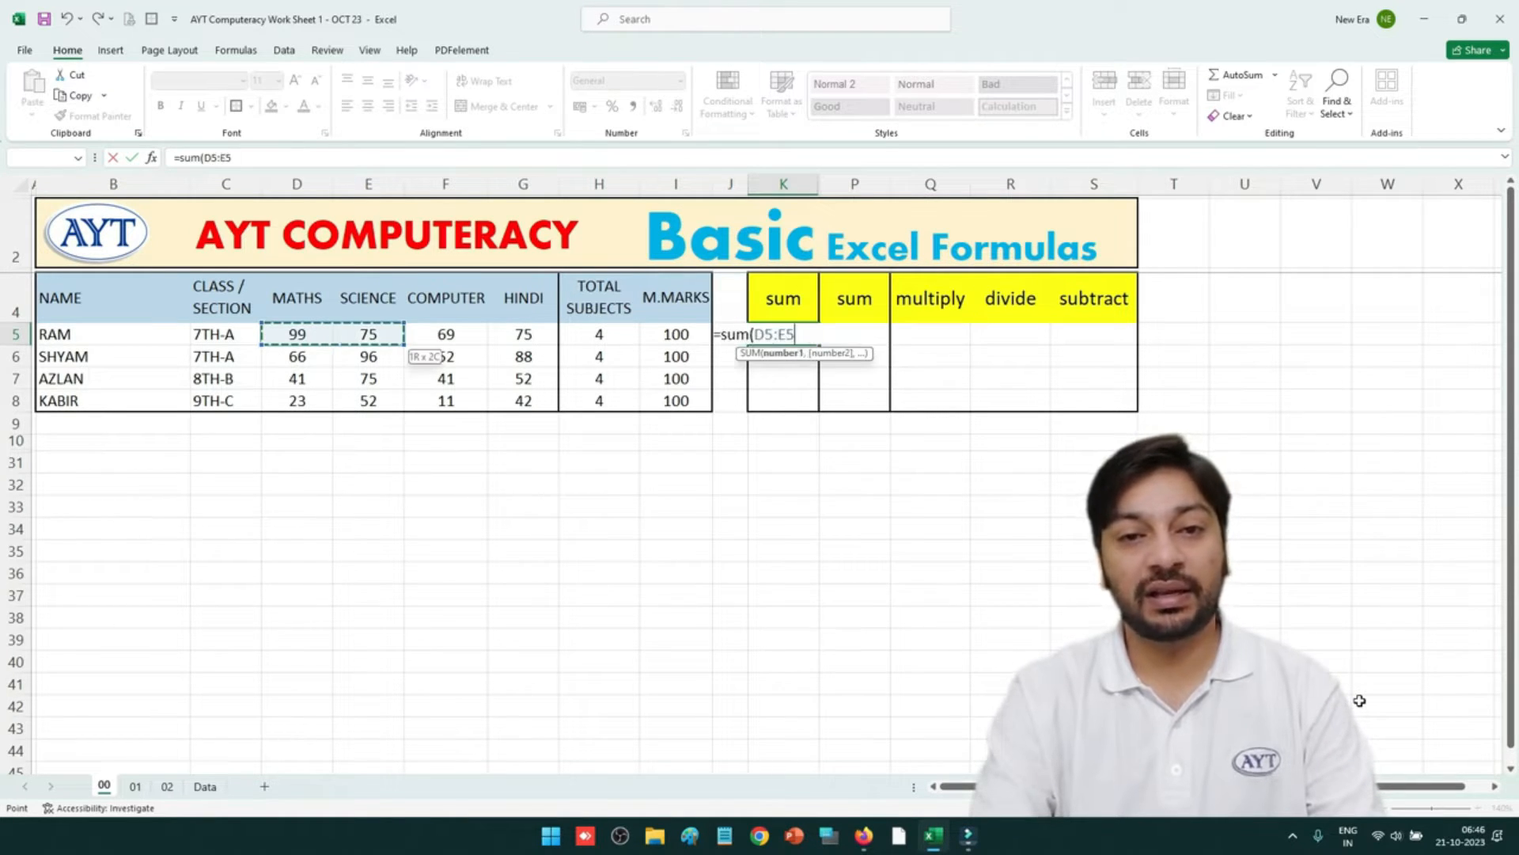
pyautogui.hotkey('shift', 'Right')
pyautogui.hotkey('shift', 'Right')
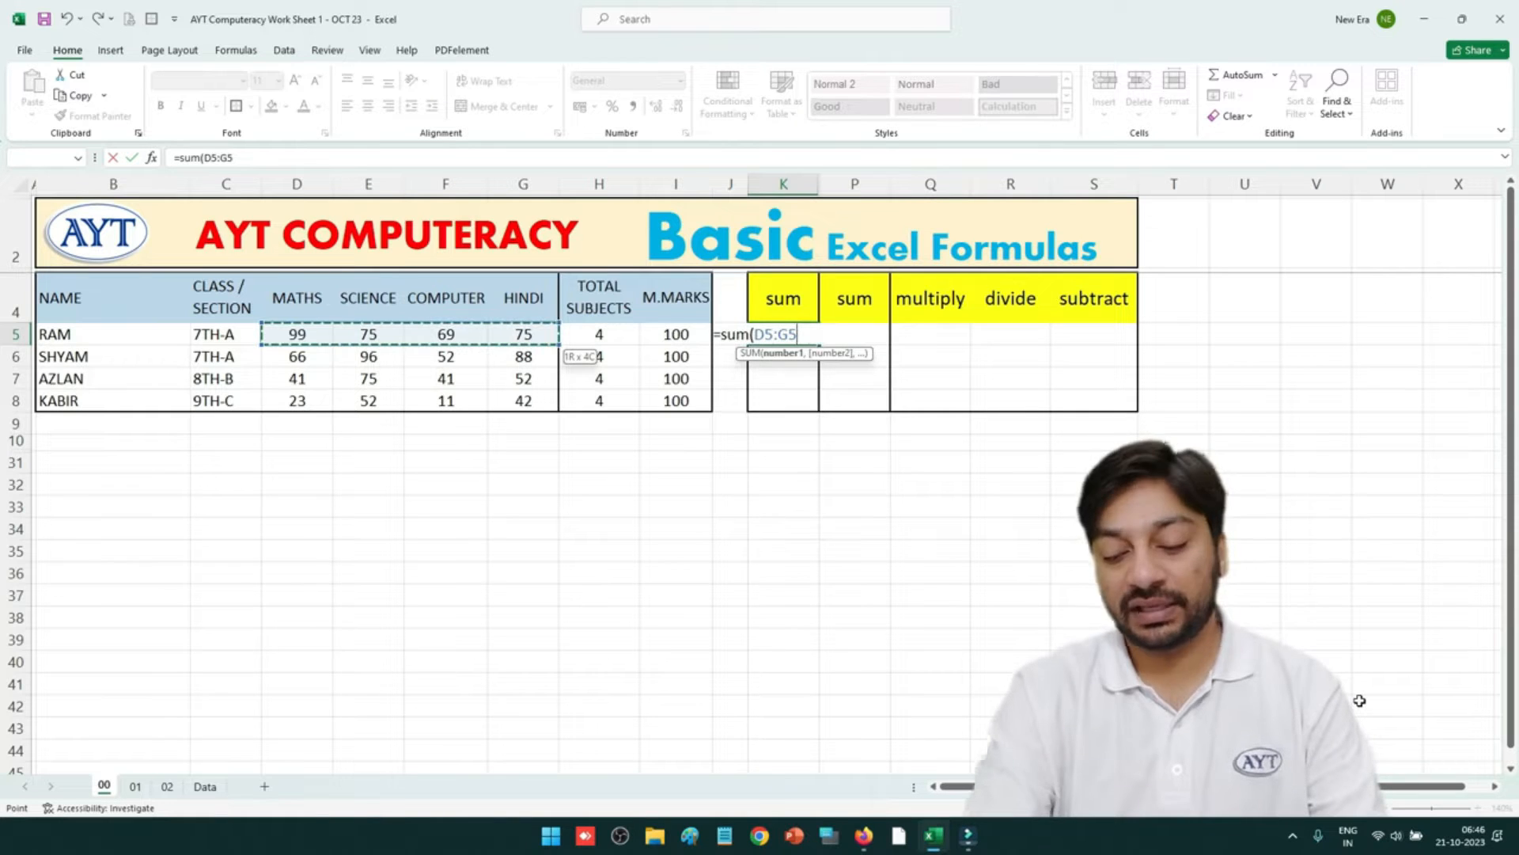
pyautogui.press('Return')
pyautogui.press('Up')
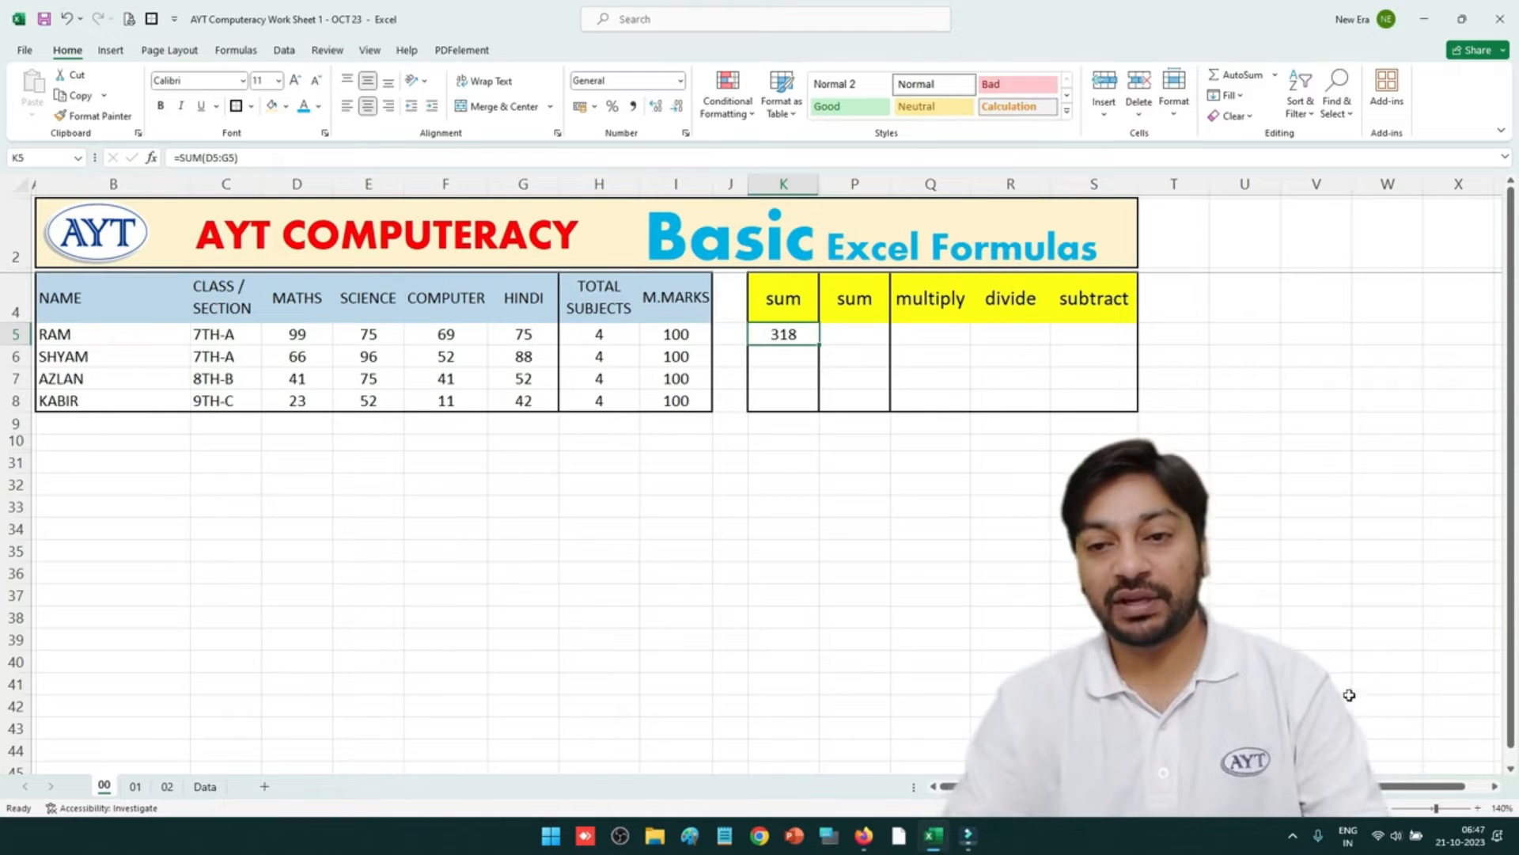
# Total the second student's marks in K6 with a SUM formula over D6:G6 and fill it down to K8.
pyautogui.click(783, 356)
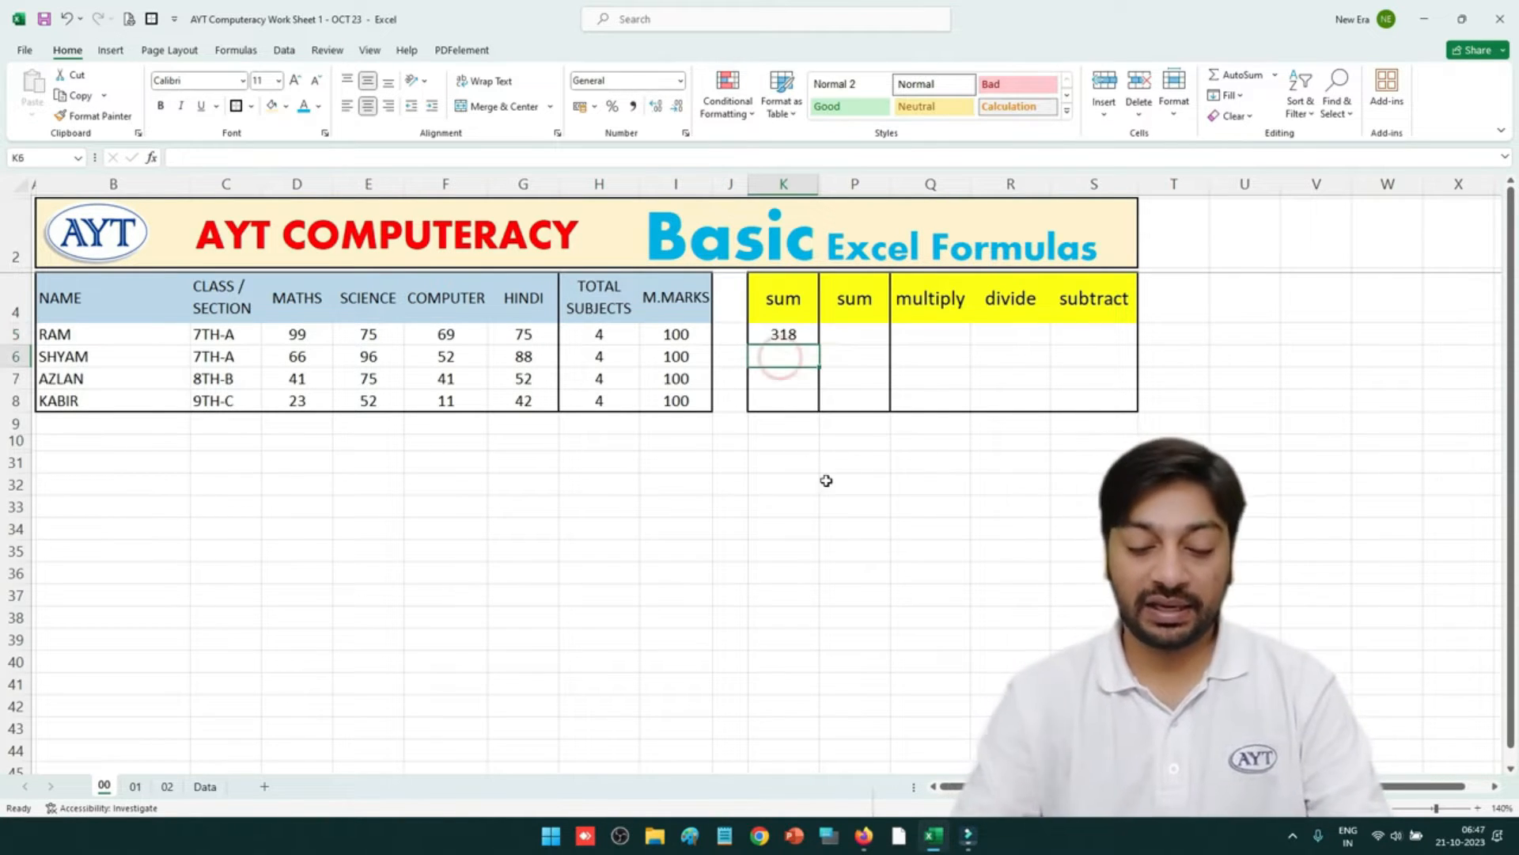
pyautogui.write('=sum(')
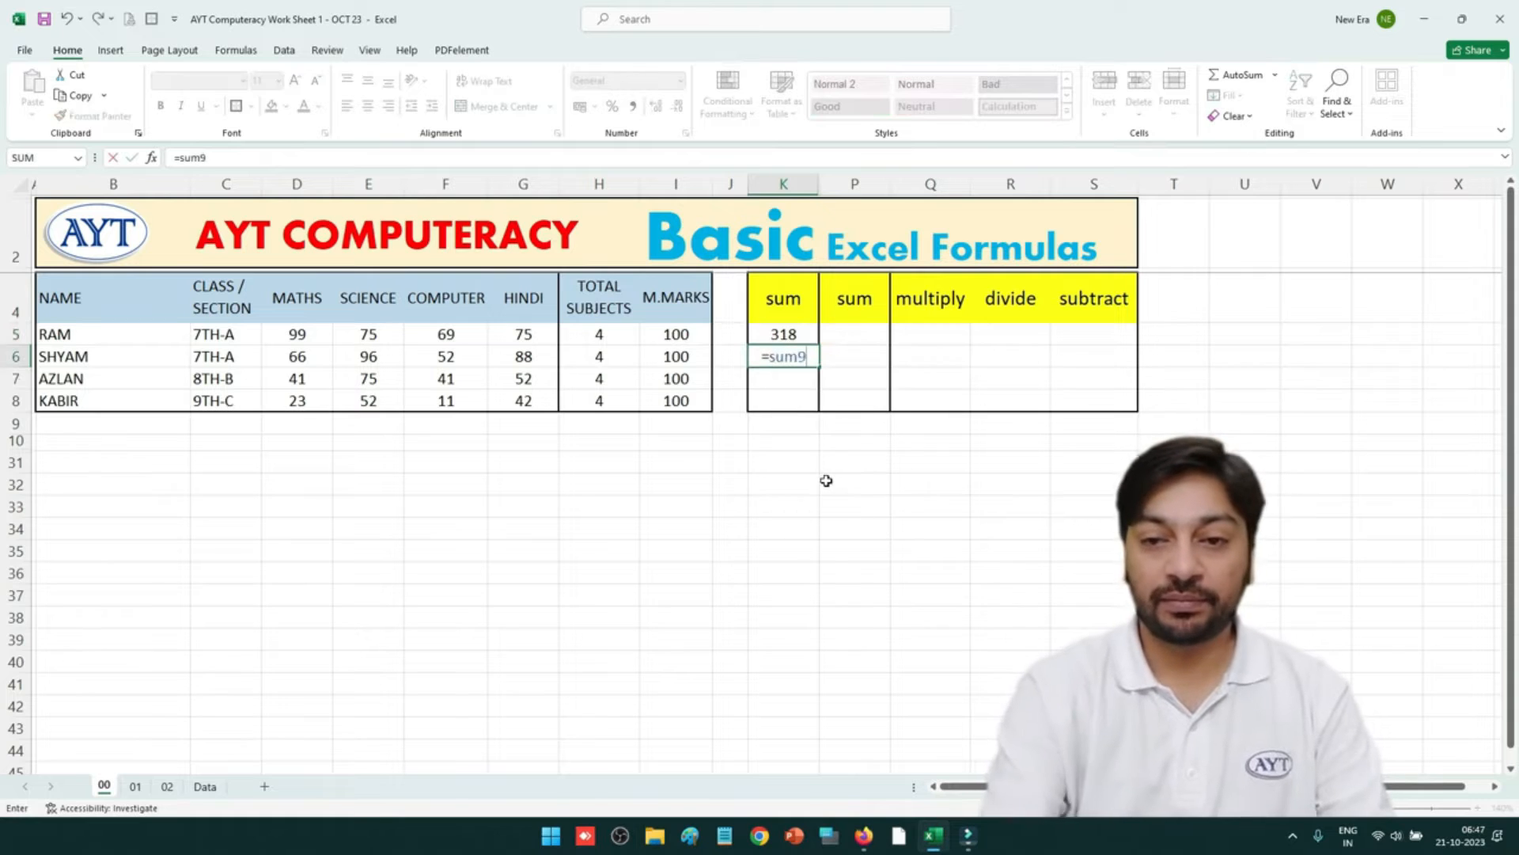
pyautogui.press('Left')
pyautogui.press('Left')
pyautogui.press('Left')
pyautogui.press('Left')
pyautogui.press('Left')
pyautogui.press('Left')
pyautogui.press('Left')
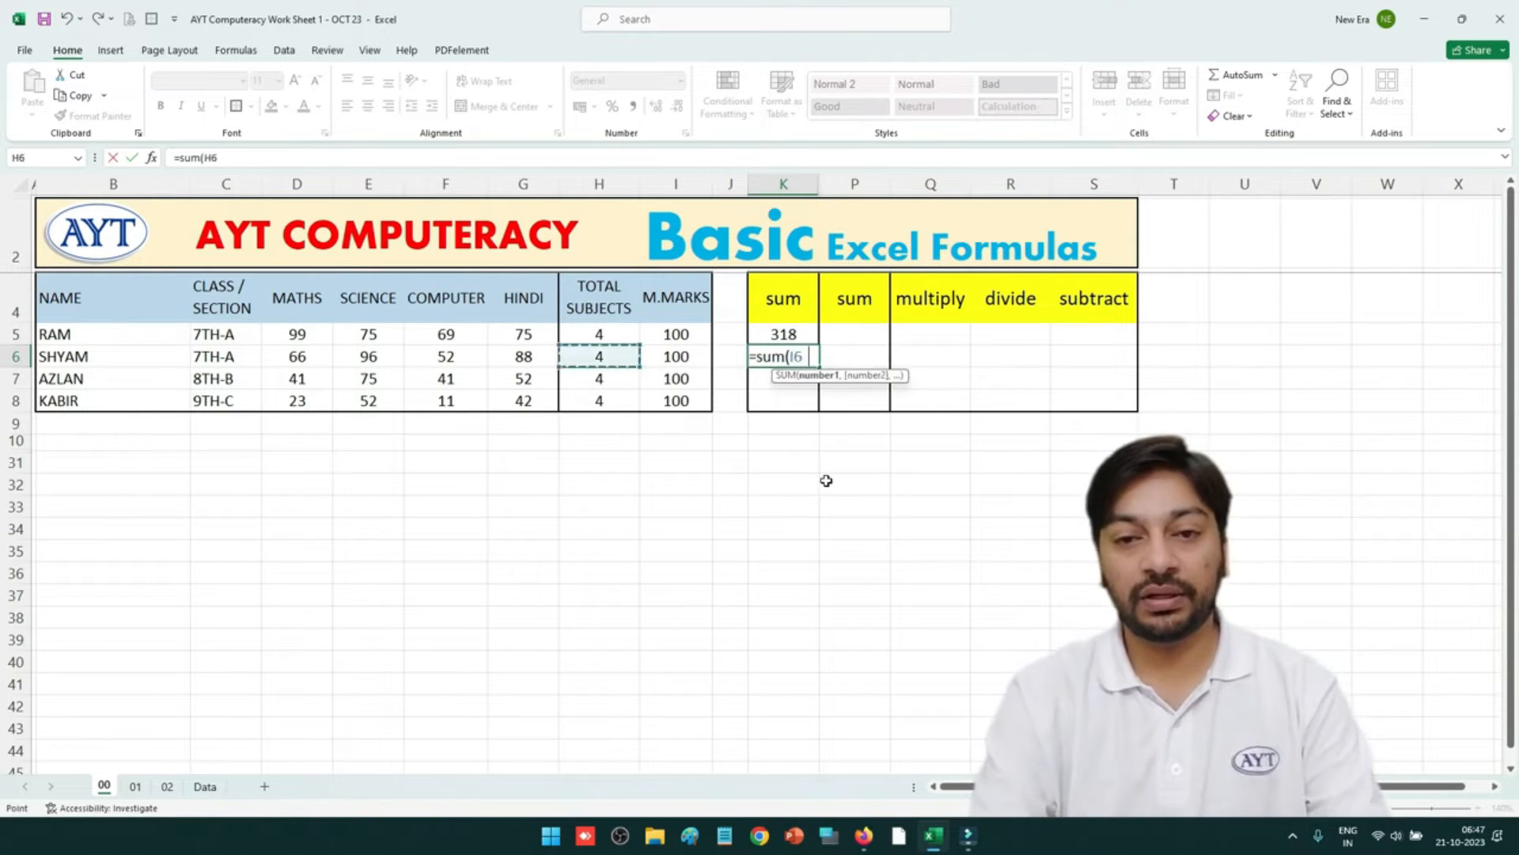
pyautogui.hotkey('shift', 'Right')
pyautogui.hotkey('shift', 'Right')
pyautogui.hotkey('shift', 'Right')
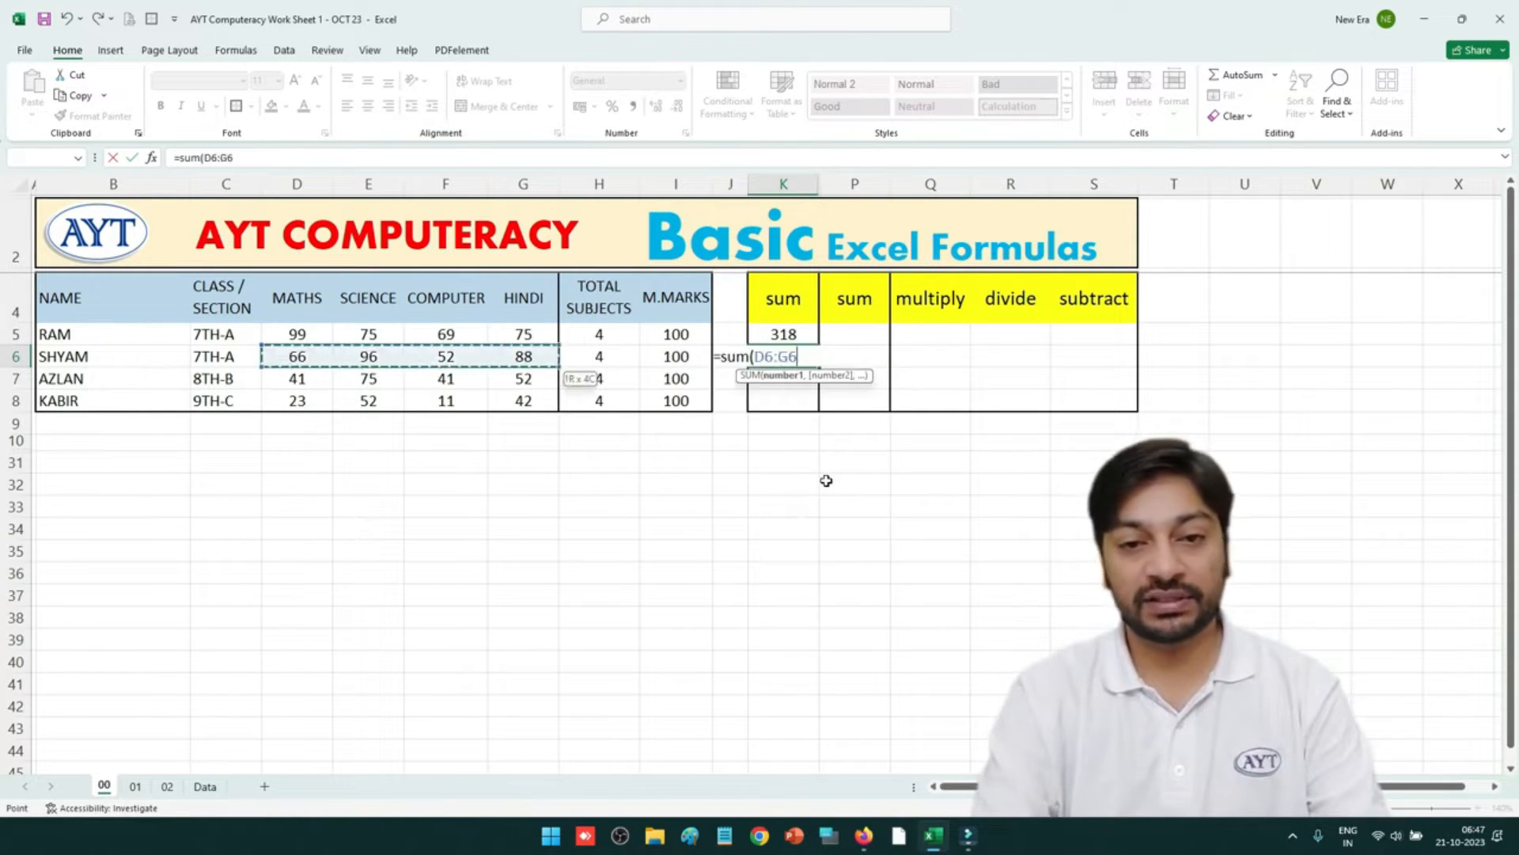
pyautogui.press('Return')
pyautogui.press('Up')
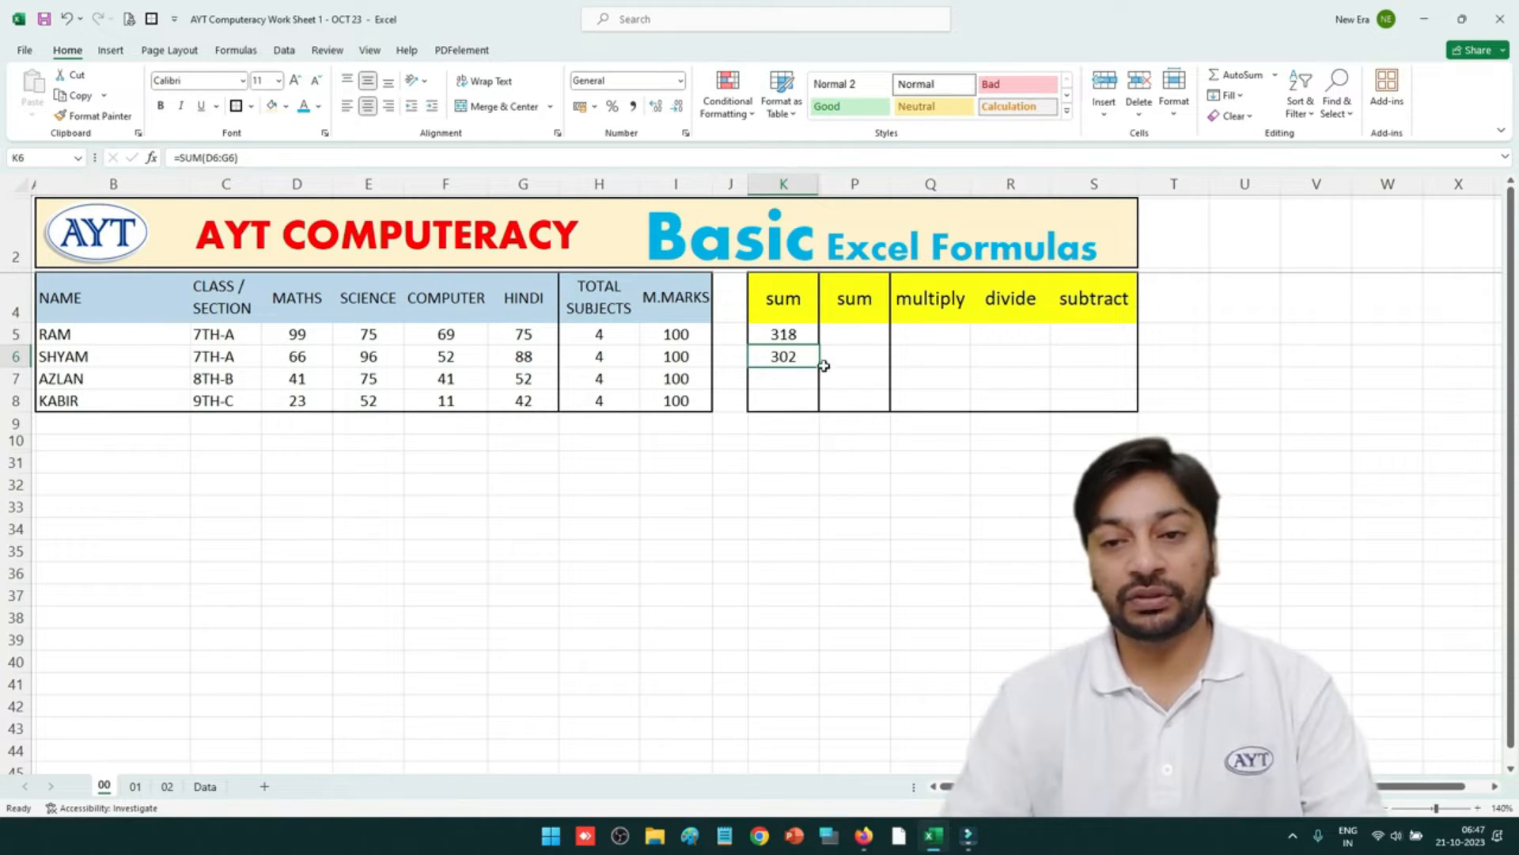
pyautogui.moveTo(819, 368); pyautogui.dragTo(819, 405)
pyautogui.click(799, 402)
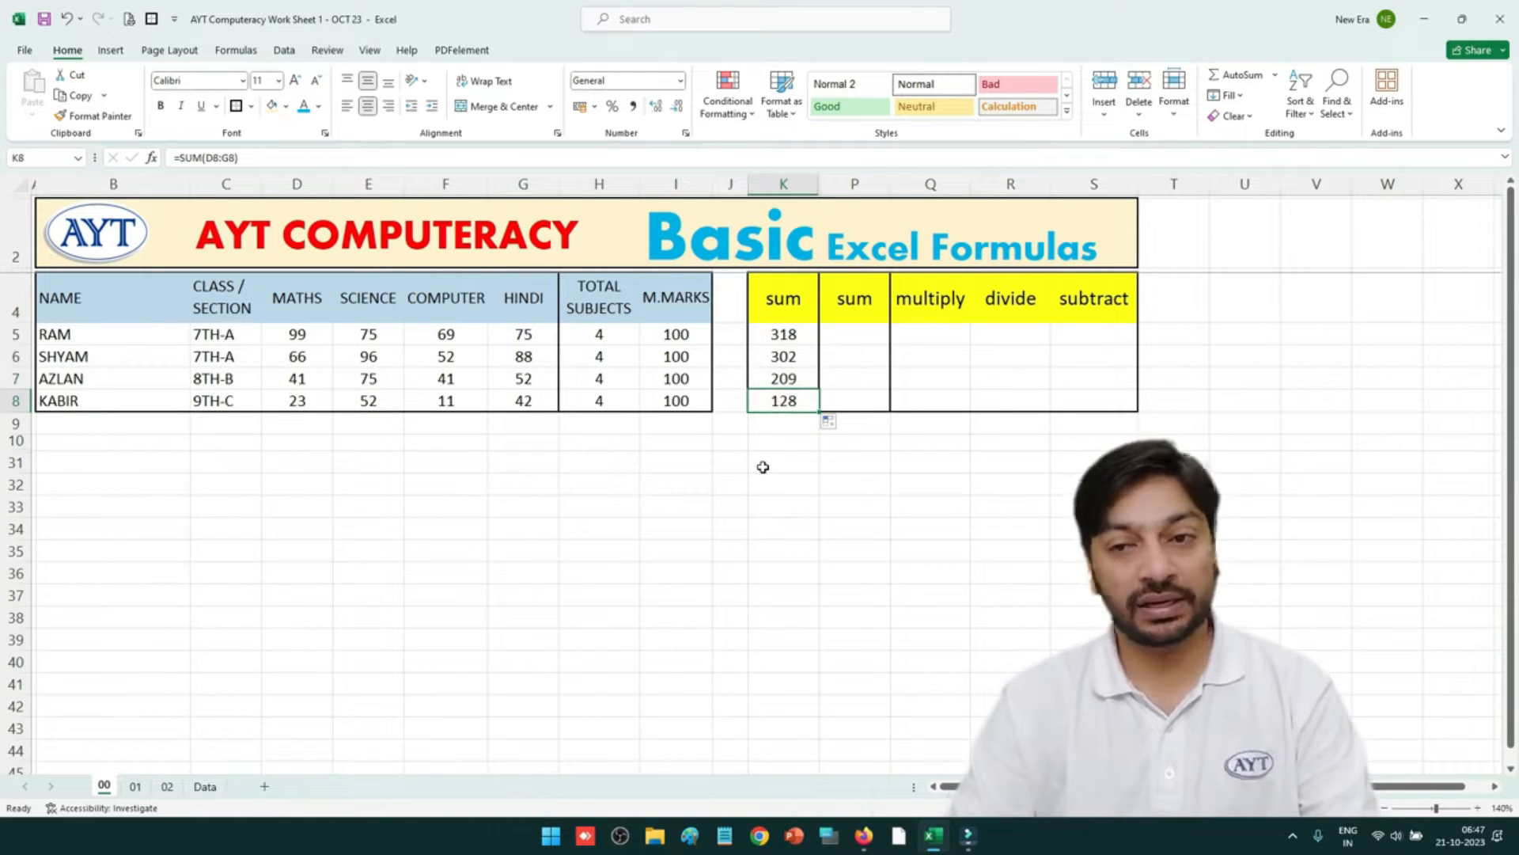
# Add the first student's four marks in cell P5 with the formula =D5+E5+F5+G5.
pyautogui.click(860, 337)
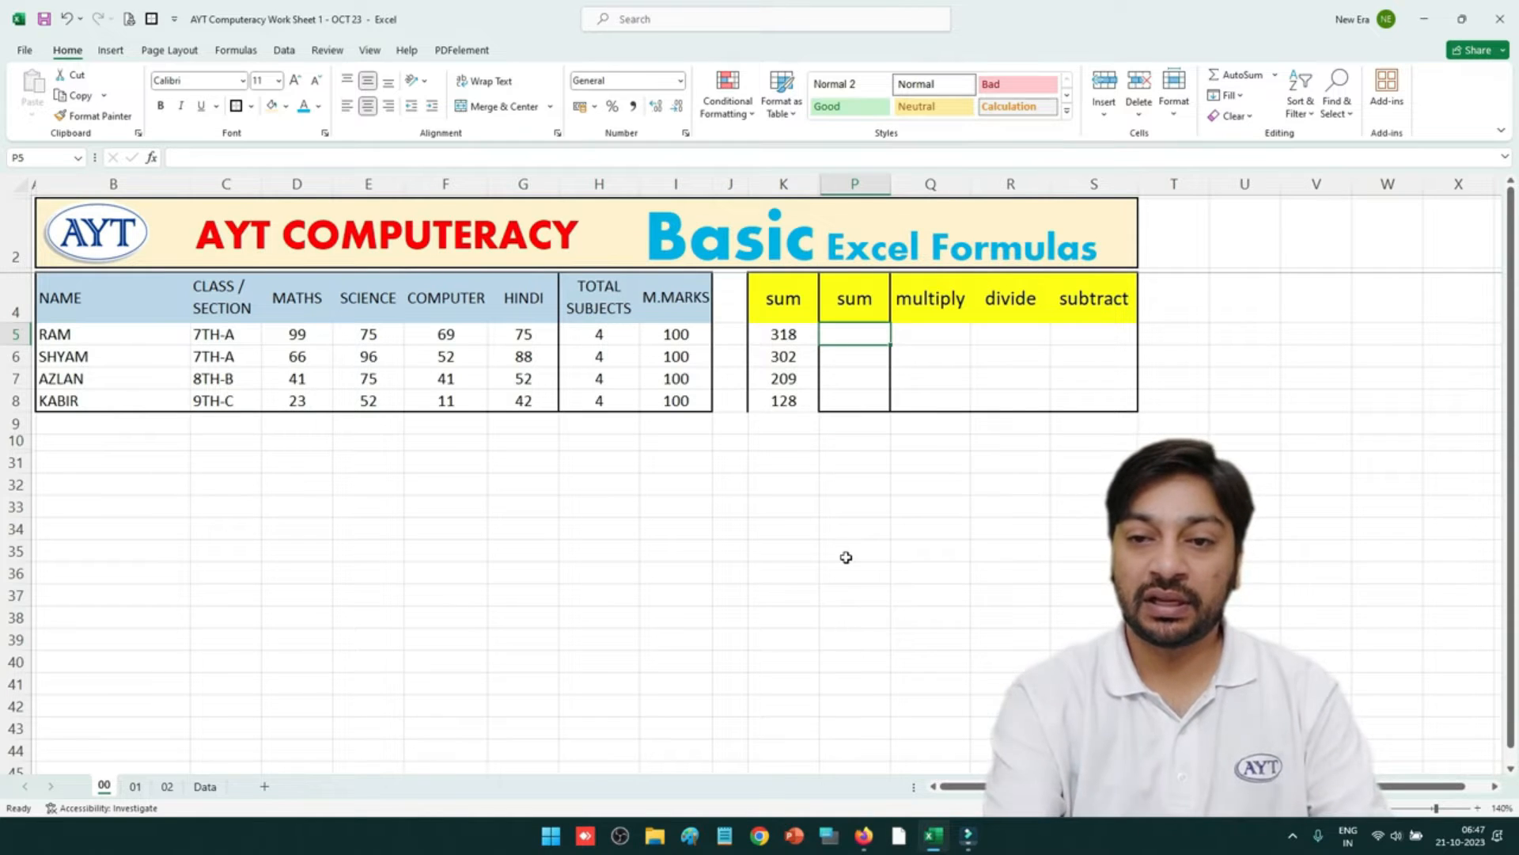
pyautogui.write('=')
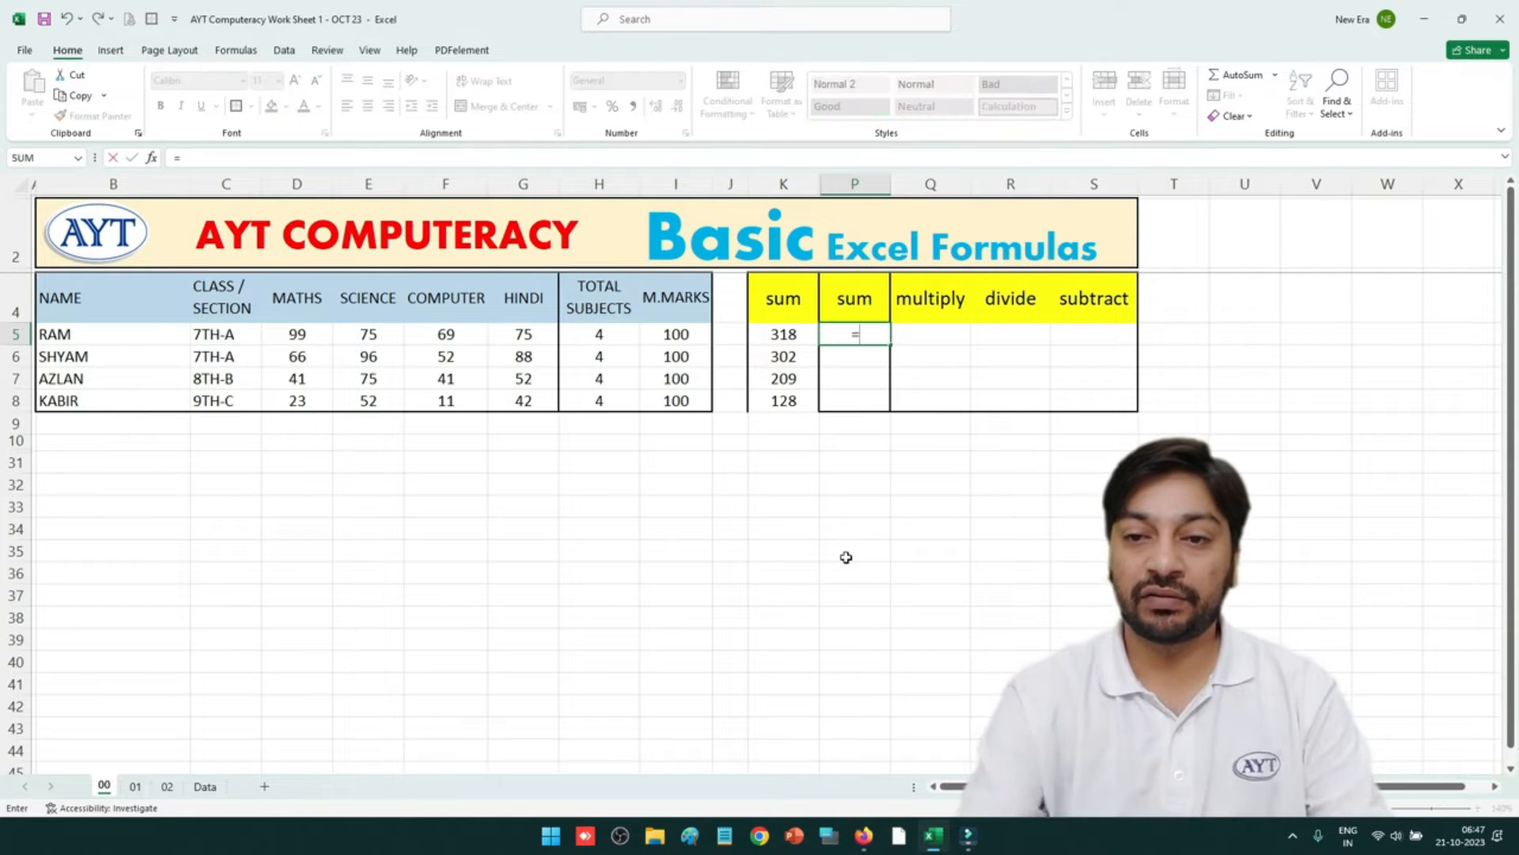
pyautogui.click(283, 339)
pyautogui.write('+')
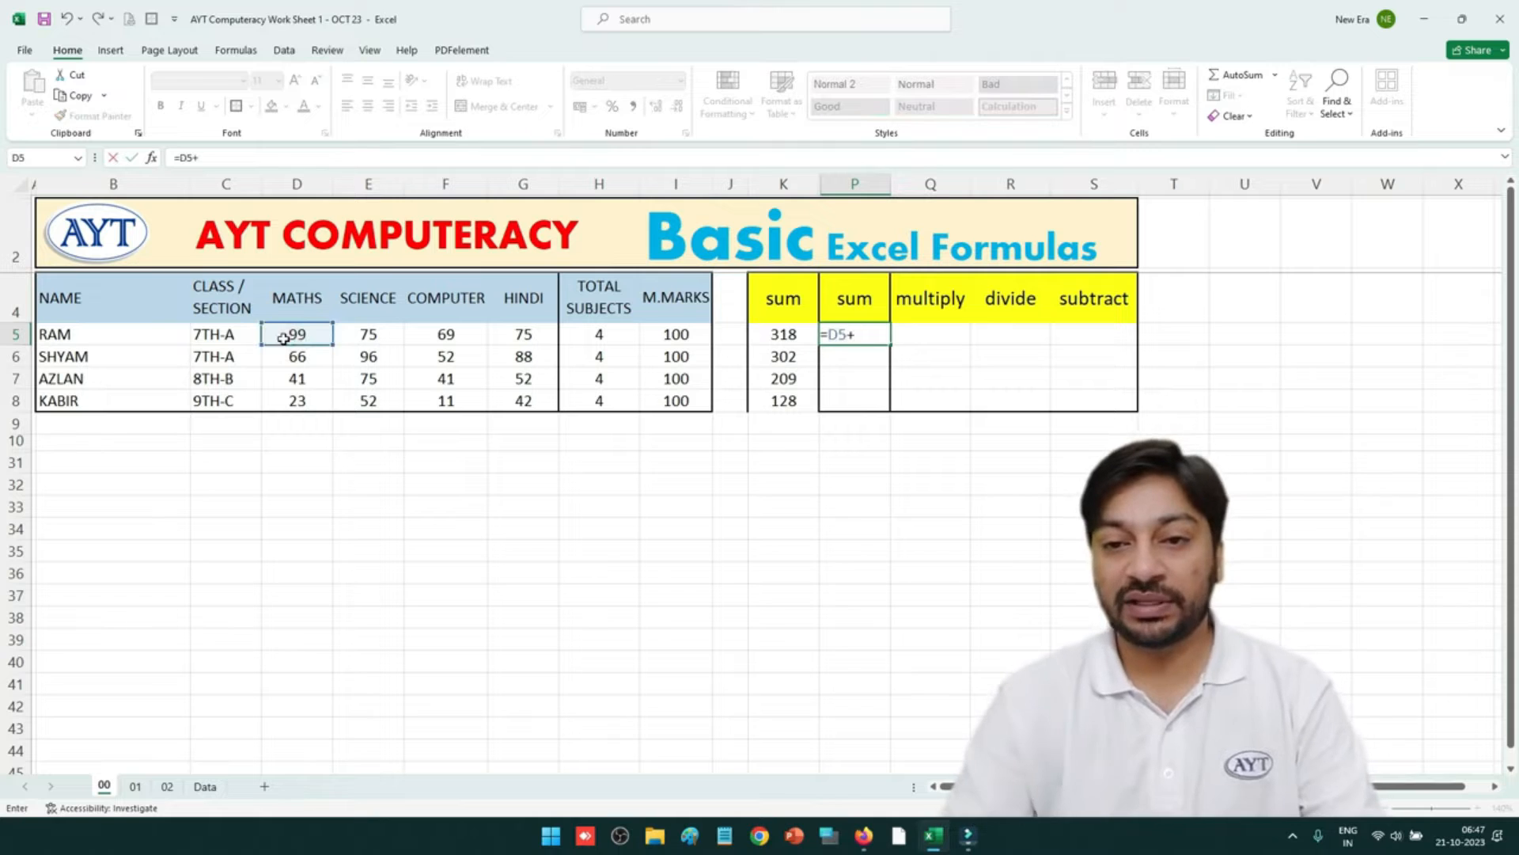
pyautogui.click(387, 337)
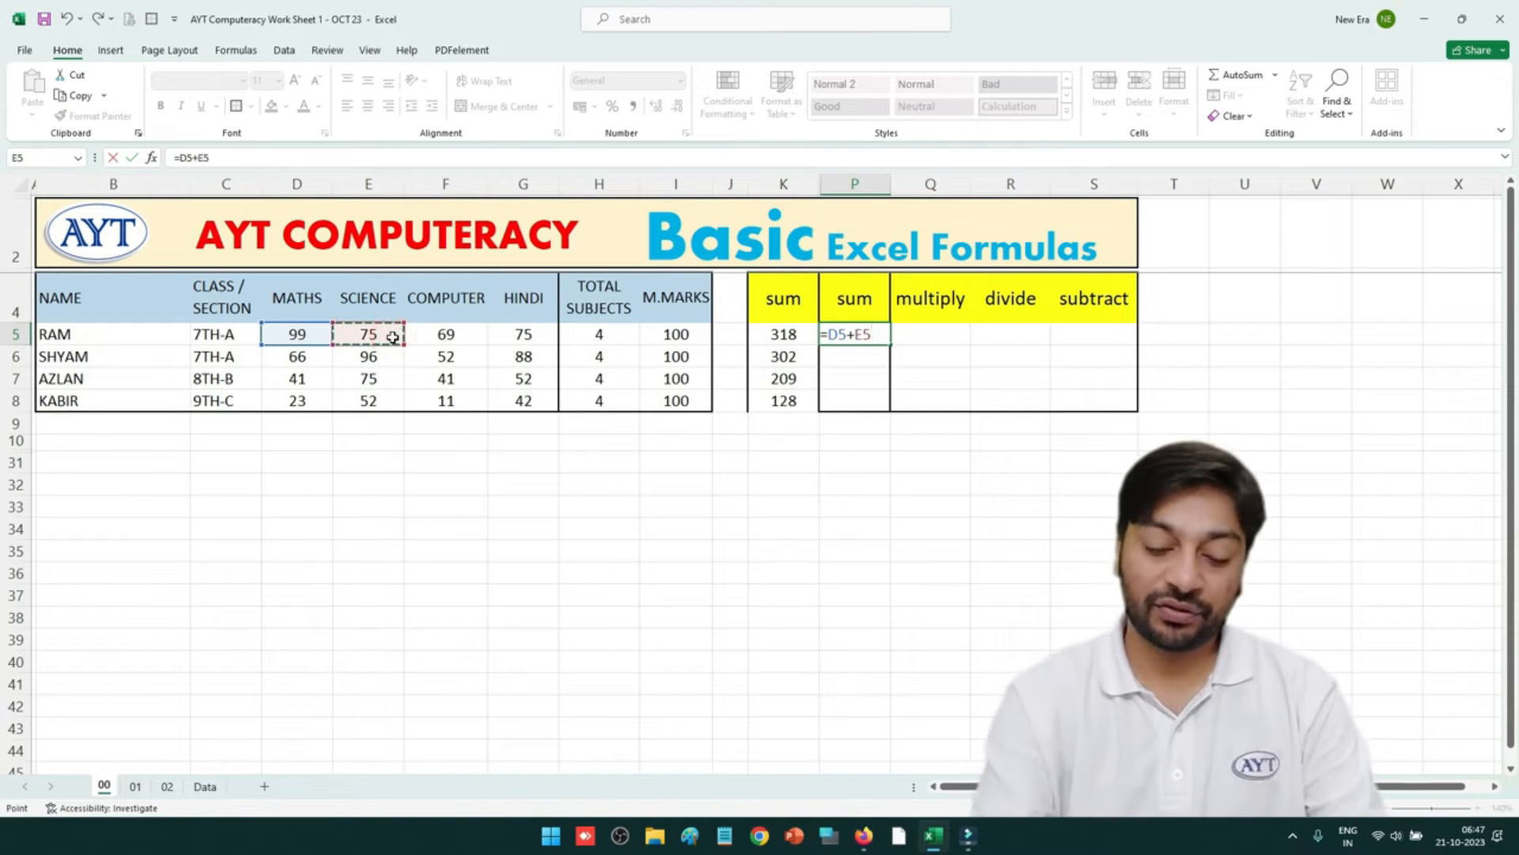
pyautogui.write('+')
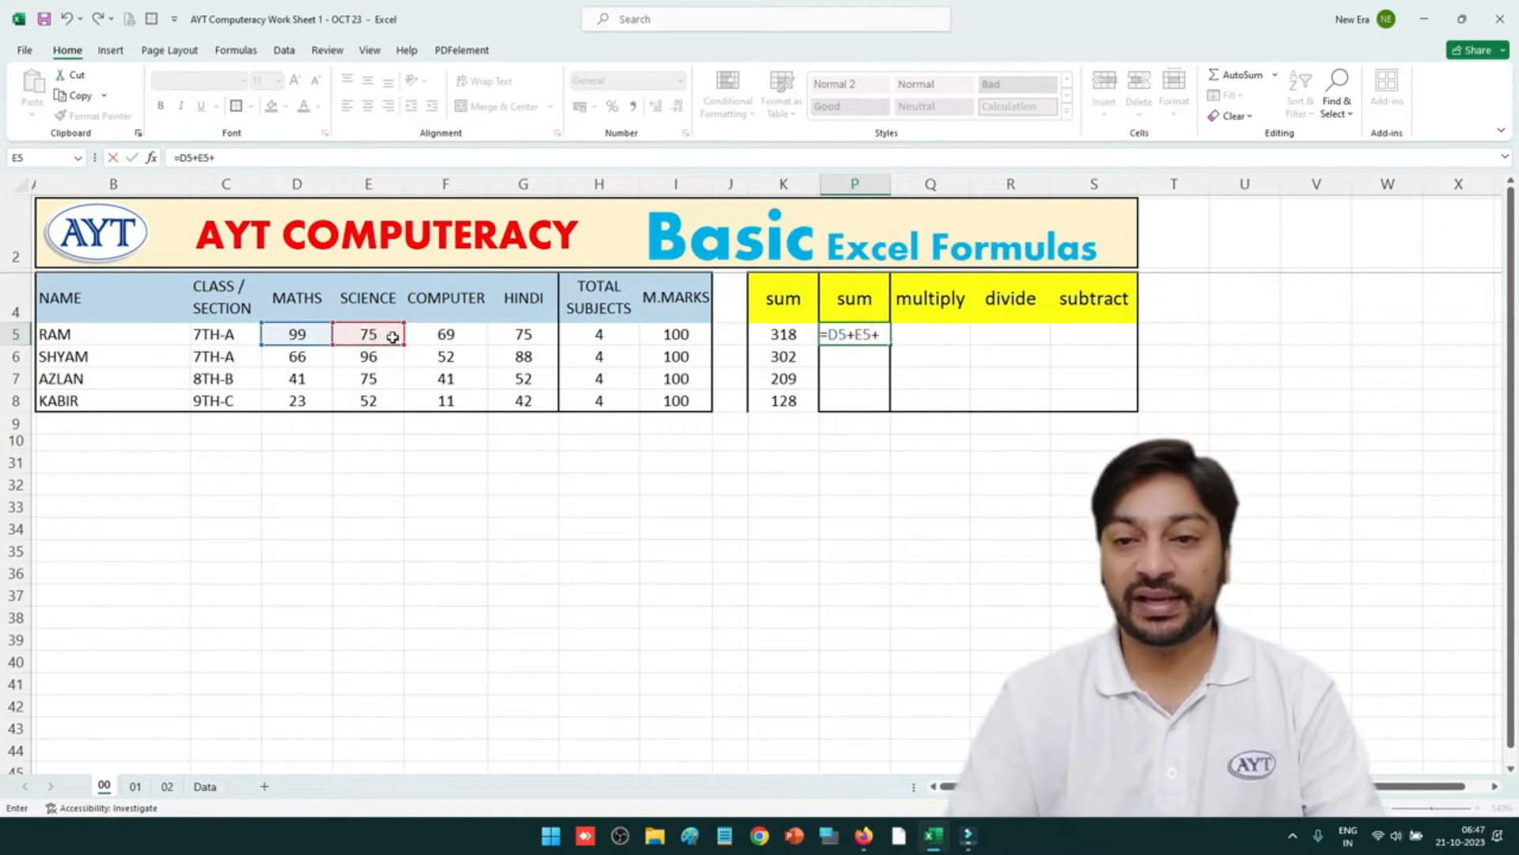
pyautogui.click(419, 336)
pyautogui.write('+')
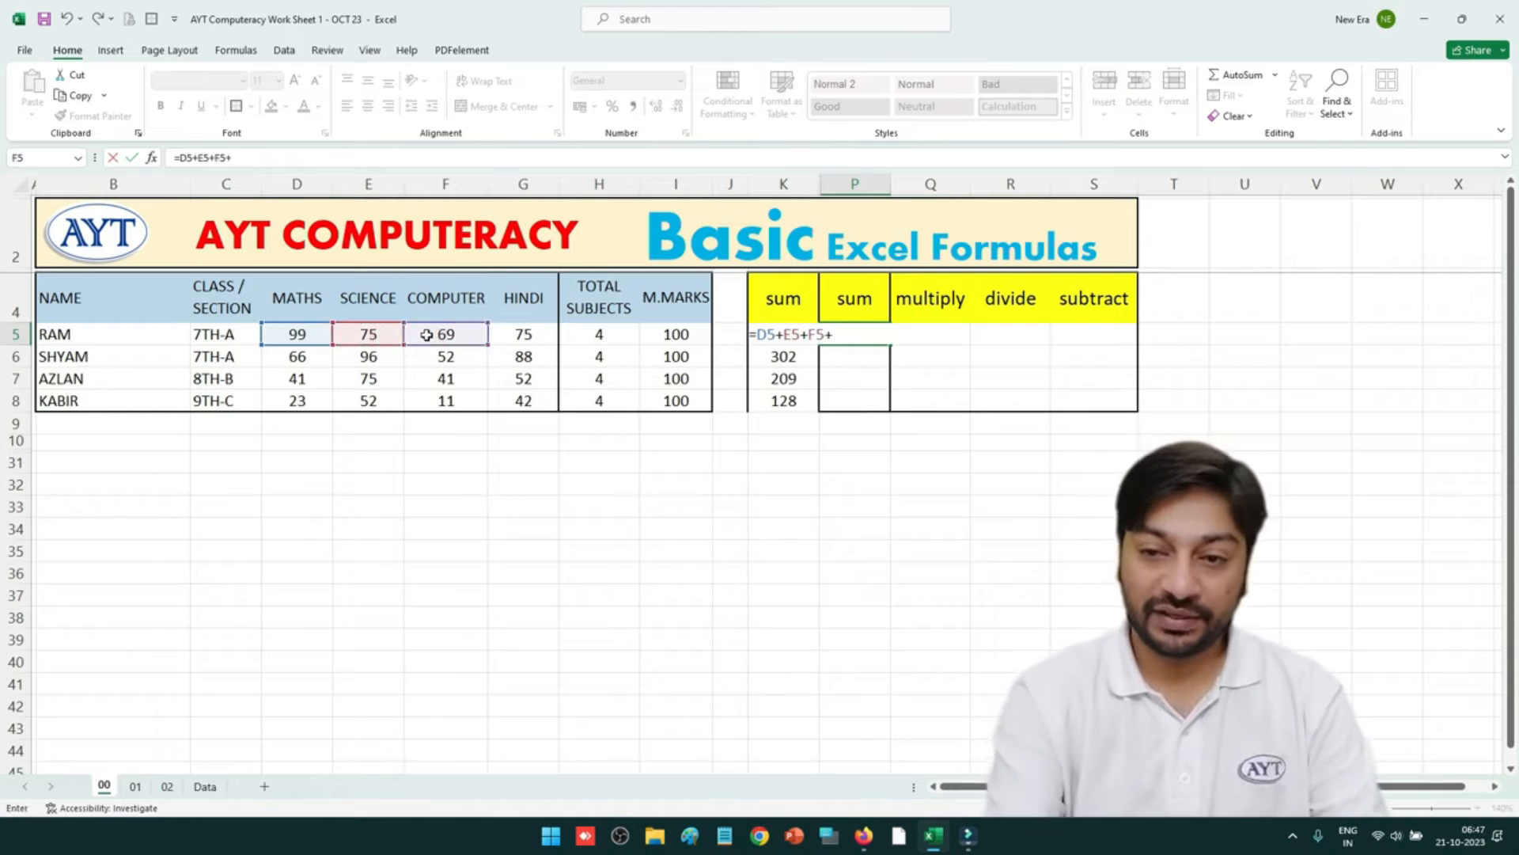
pyautogui.click(526, 336)
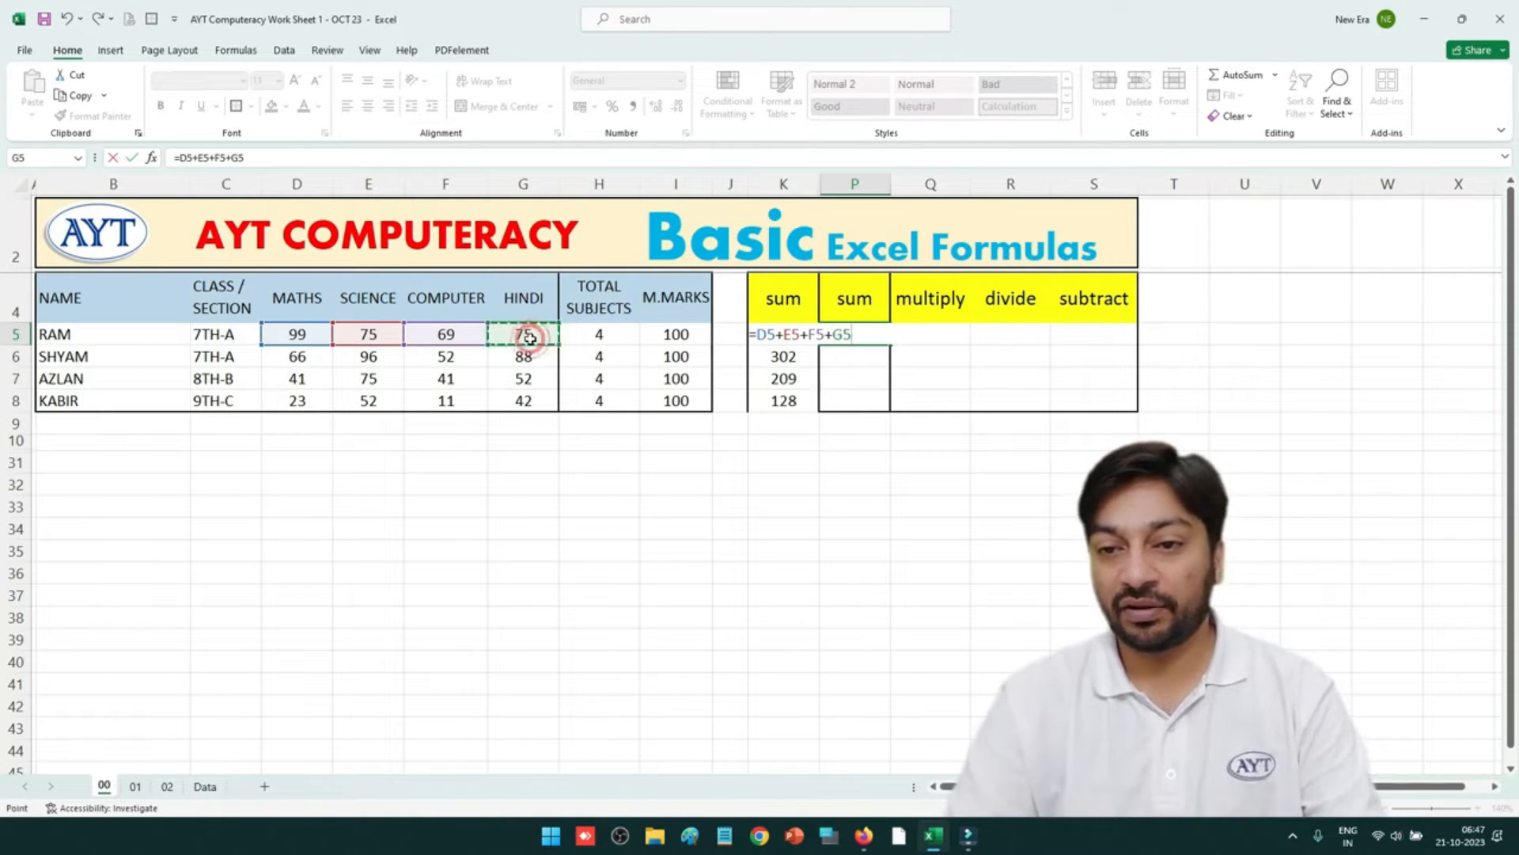
pyautogui.press('Return')
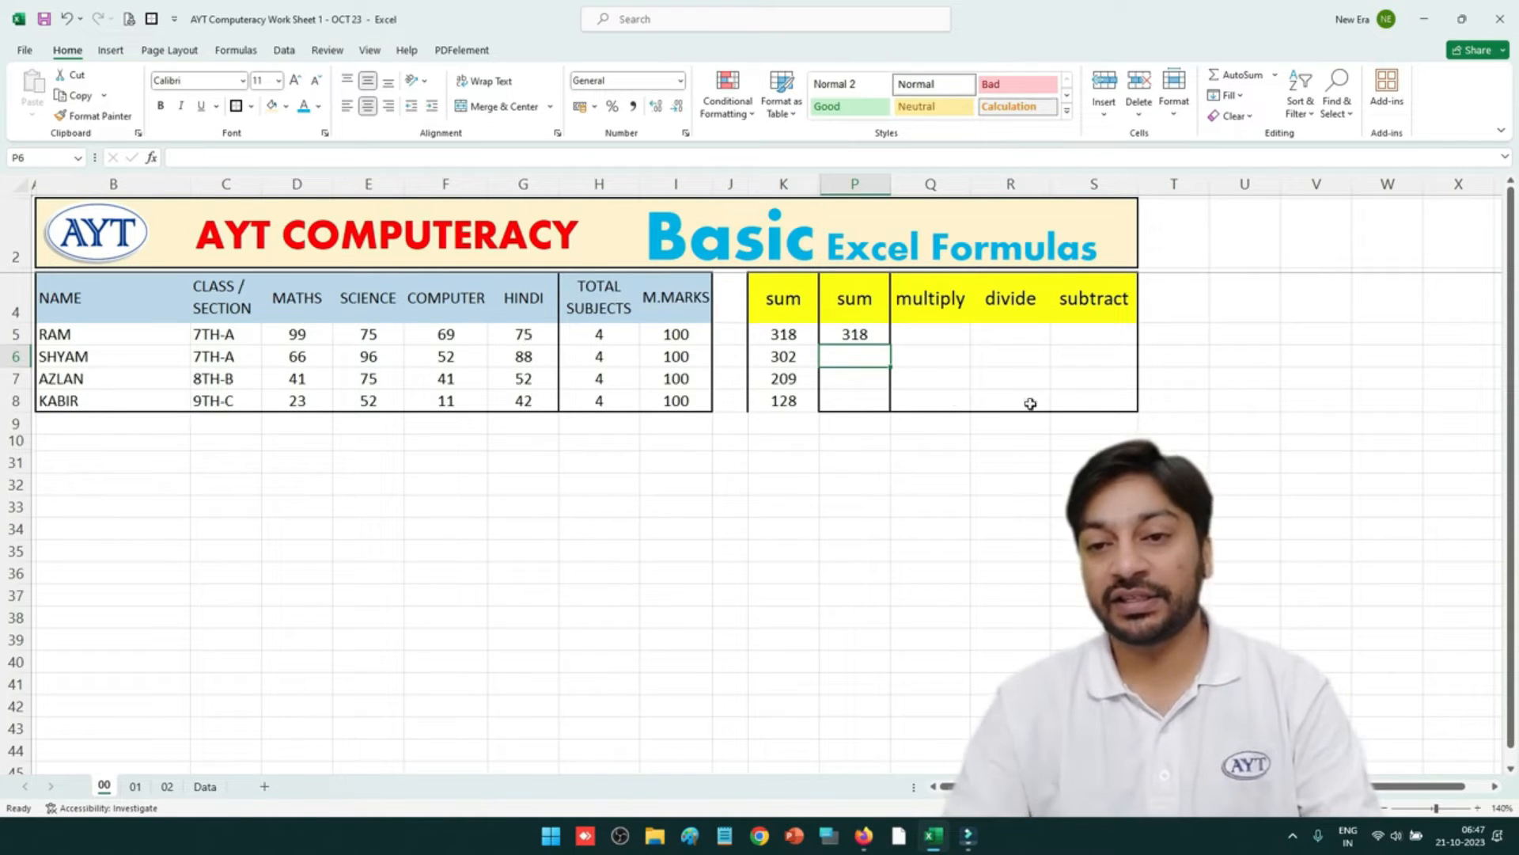
# Fill the addition formula from P5 down to P8 for the remaining students.
pyautogui.click(853, 335)
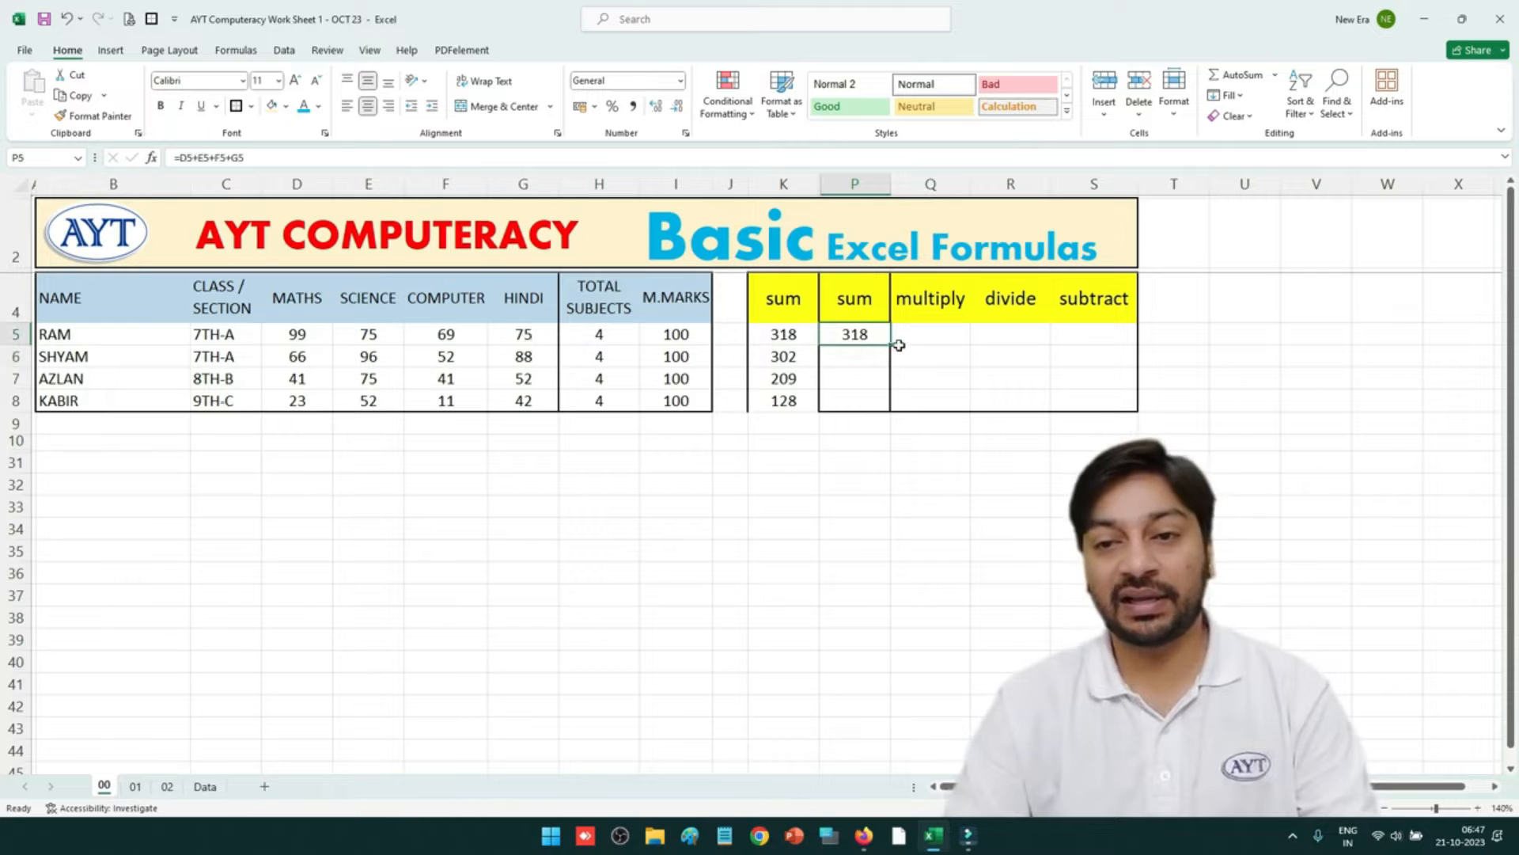
pyautogui.moveTo(891, 343); pyautogui.dragTo(891, 419)
pyautogui.click(846, 480)
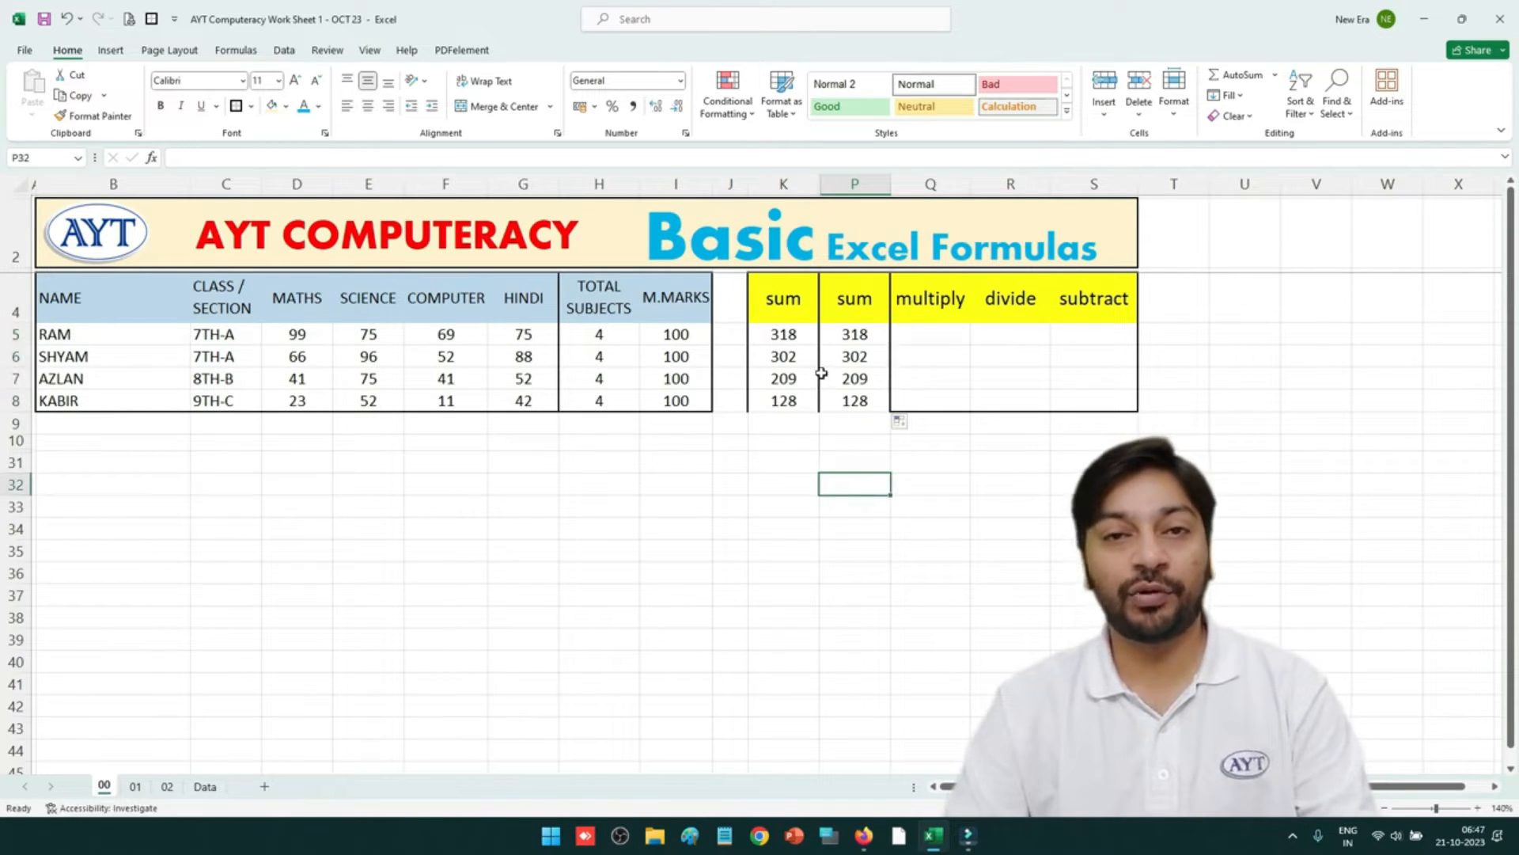
# Compare the operator-based addition formula in P5 with the SUM formula in K5.
pyautogui.click(856, 335)
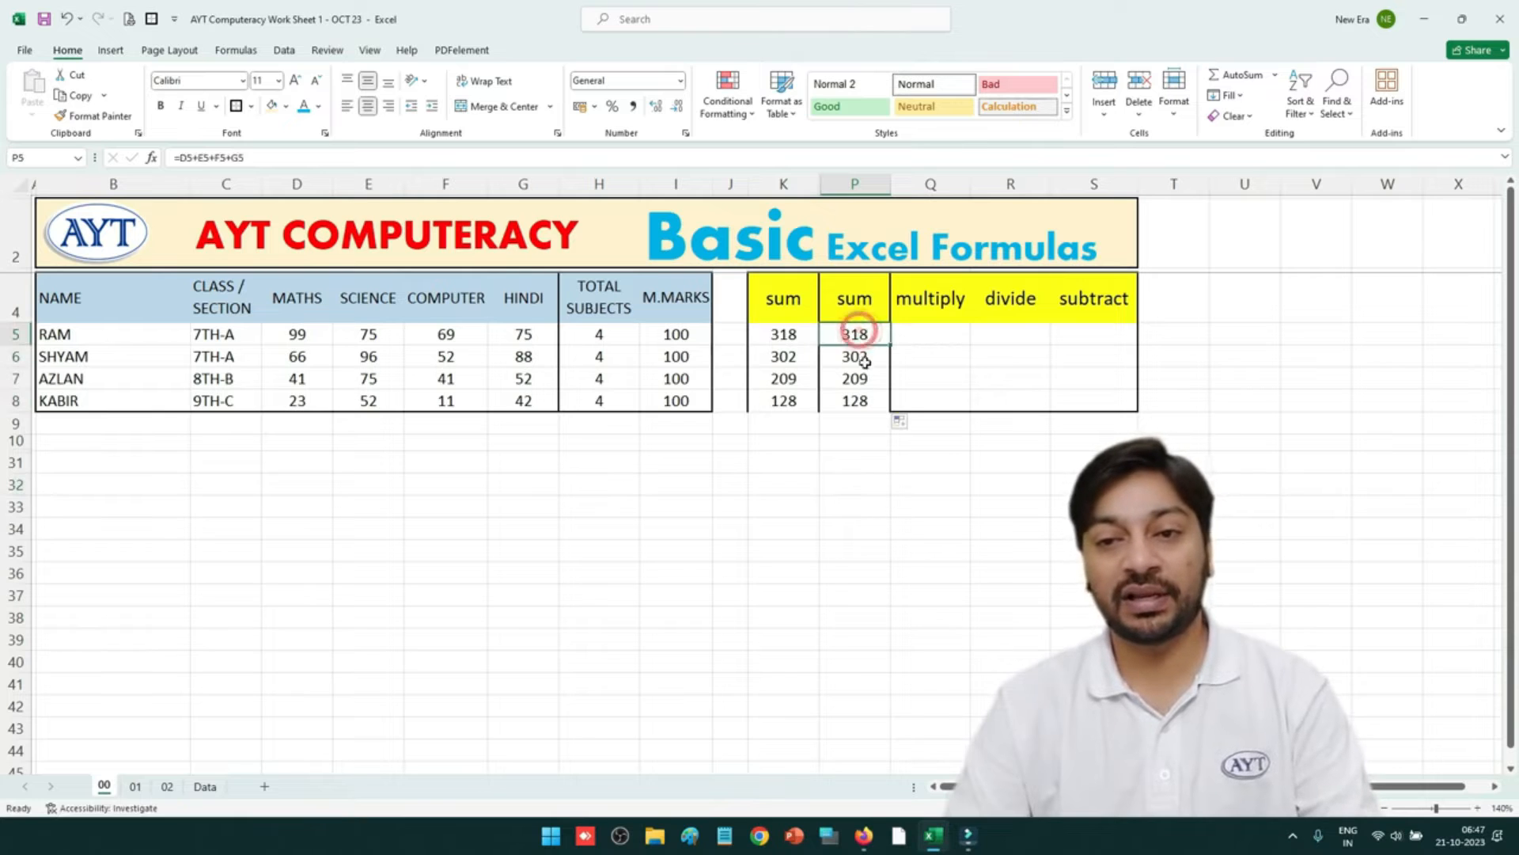
pyautogui.doubleClick(865, 337)
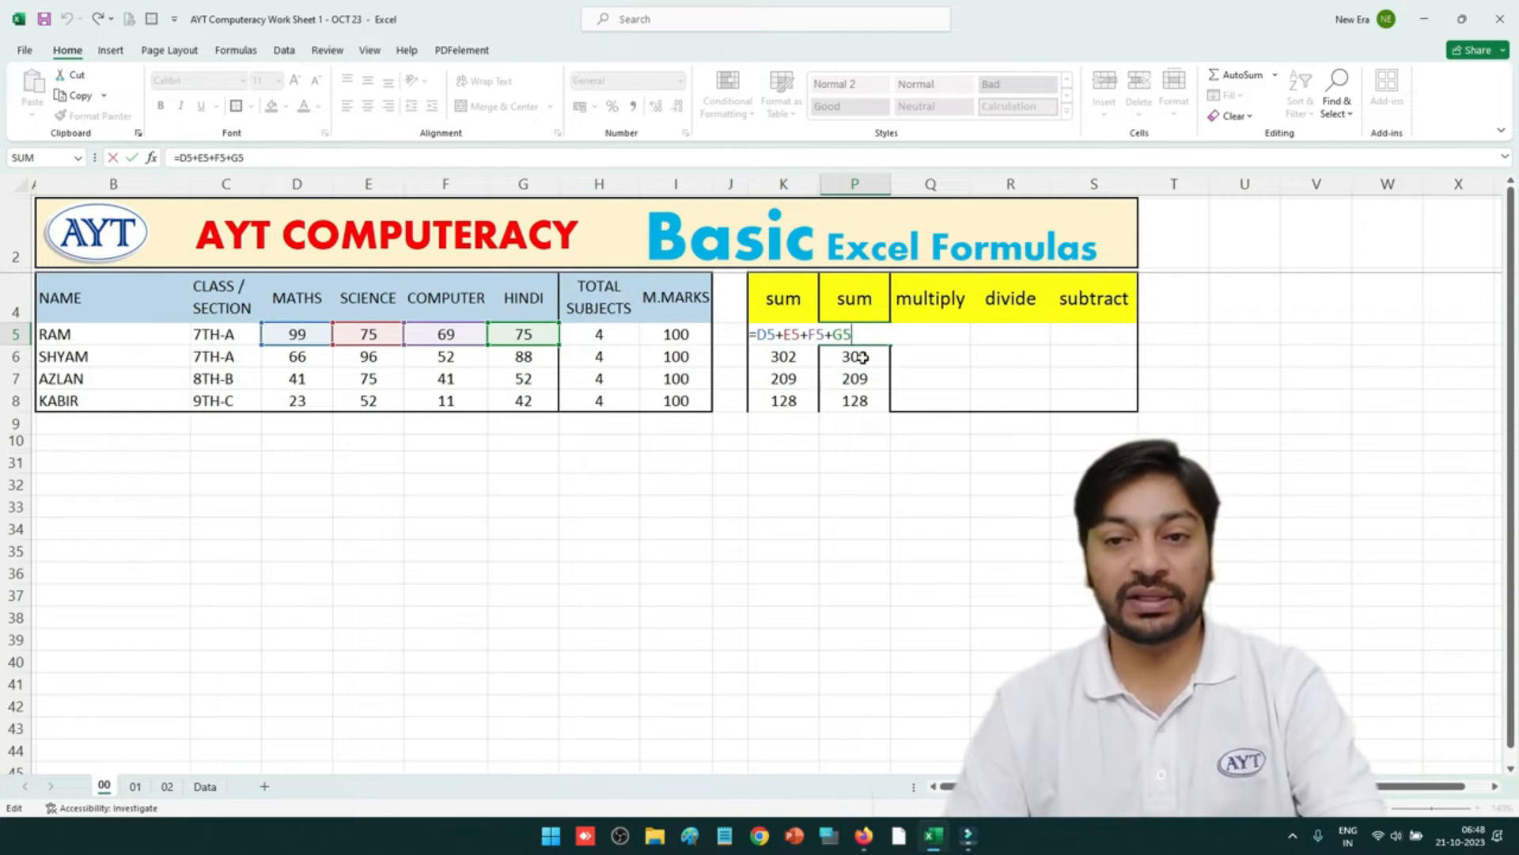
pyautogui.press('Return')
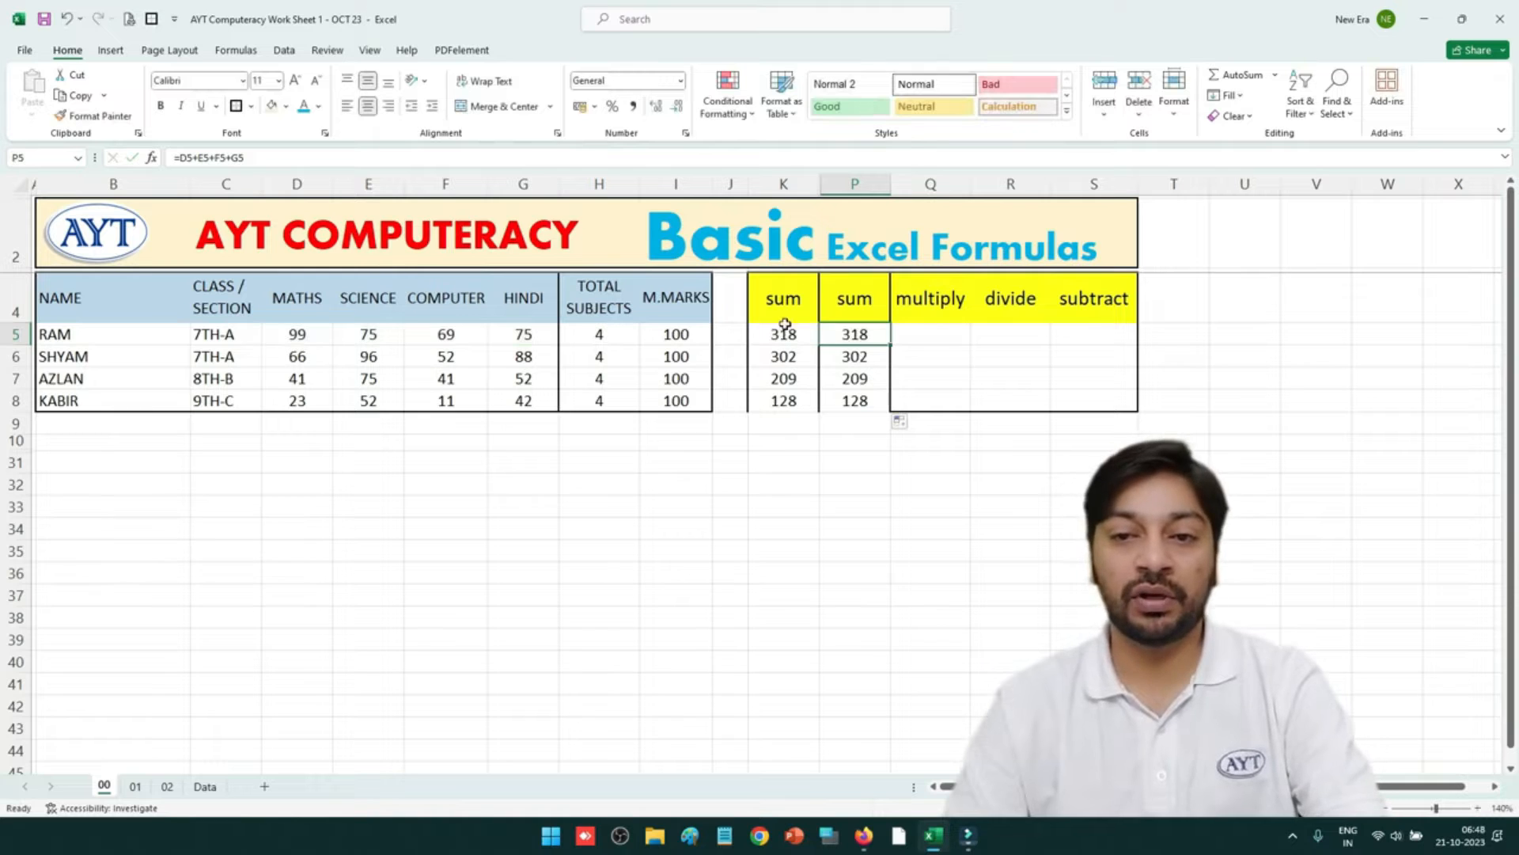
pyautogui.click(786, 344)
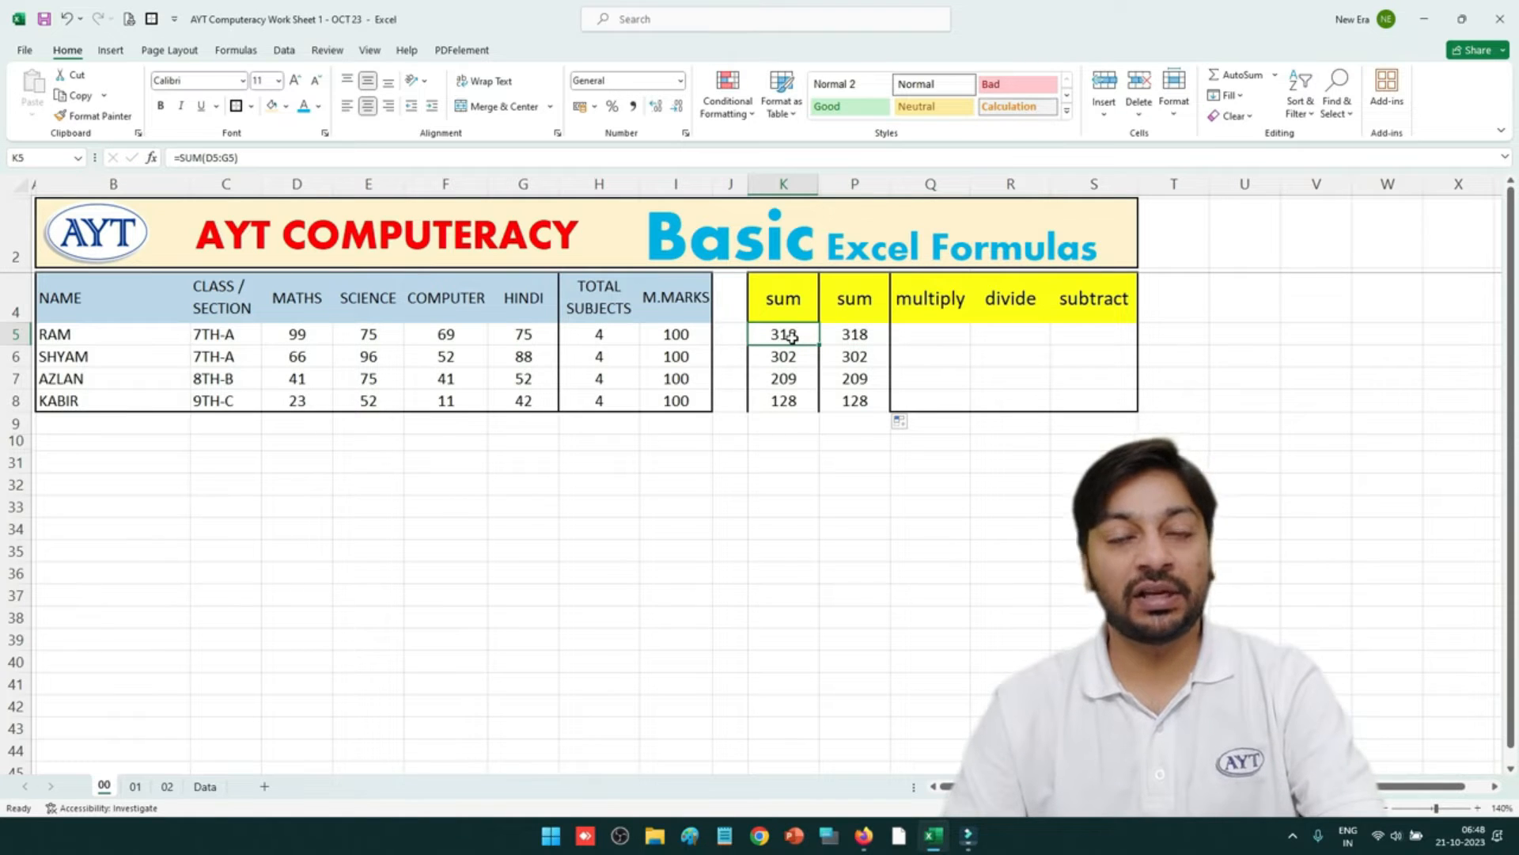
pyautogui.doubleClick(792, 338)
pyautogui.press('Escape')
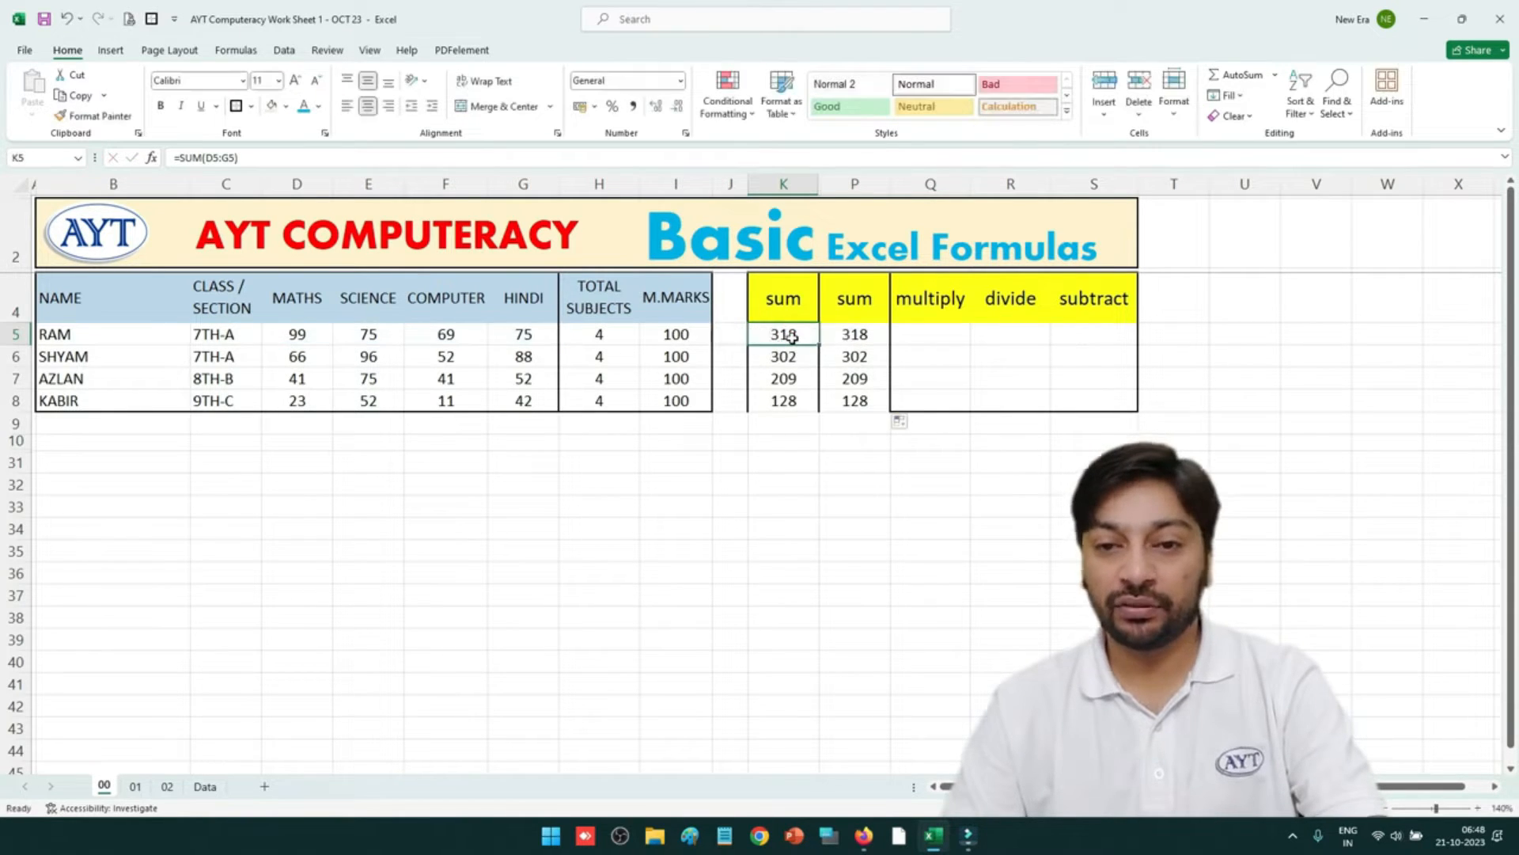
pyautogui.doubleClick(877, 342)
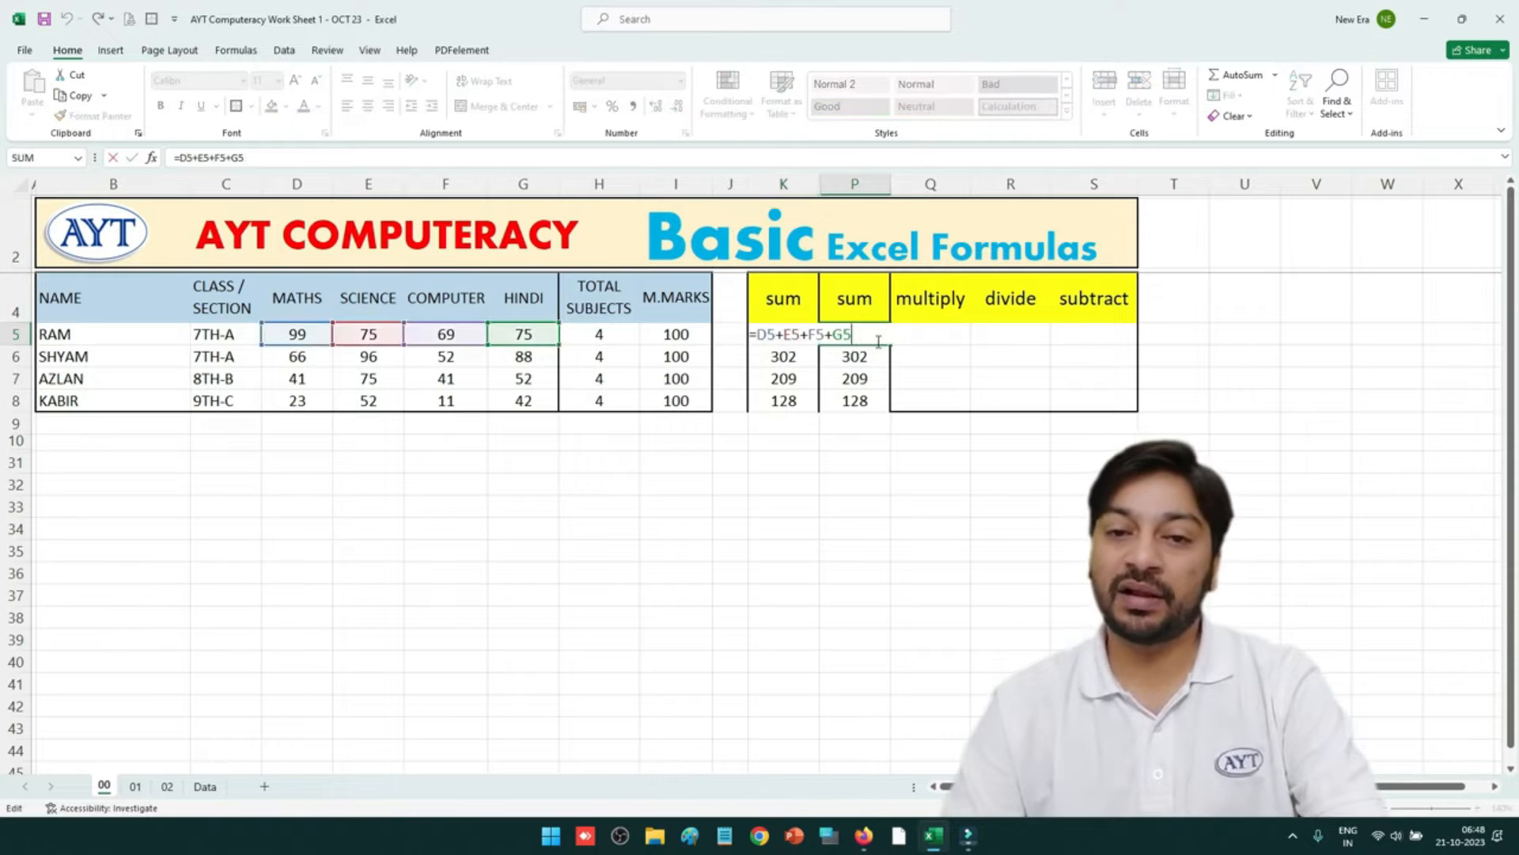
pyautogui.press('Escape')
# Enter the sample numbers 123 in cell D10 and 1234 in cell G31 below the marks table.
pyautogui.click(302, 449)
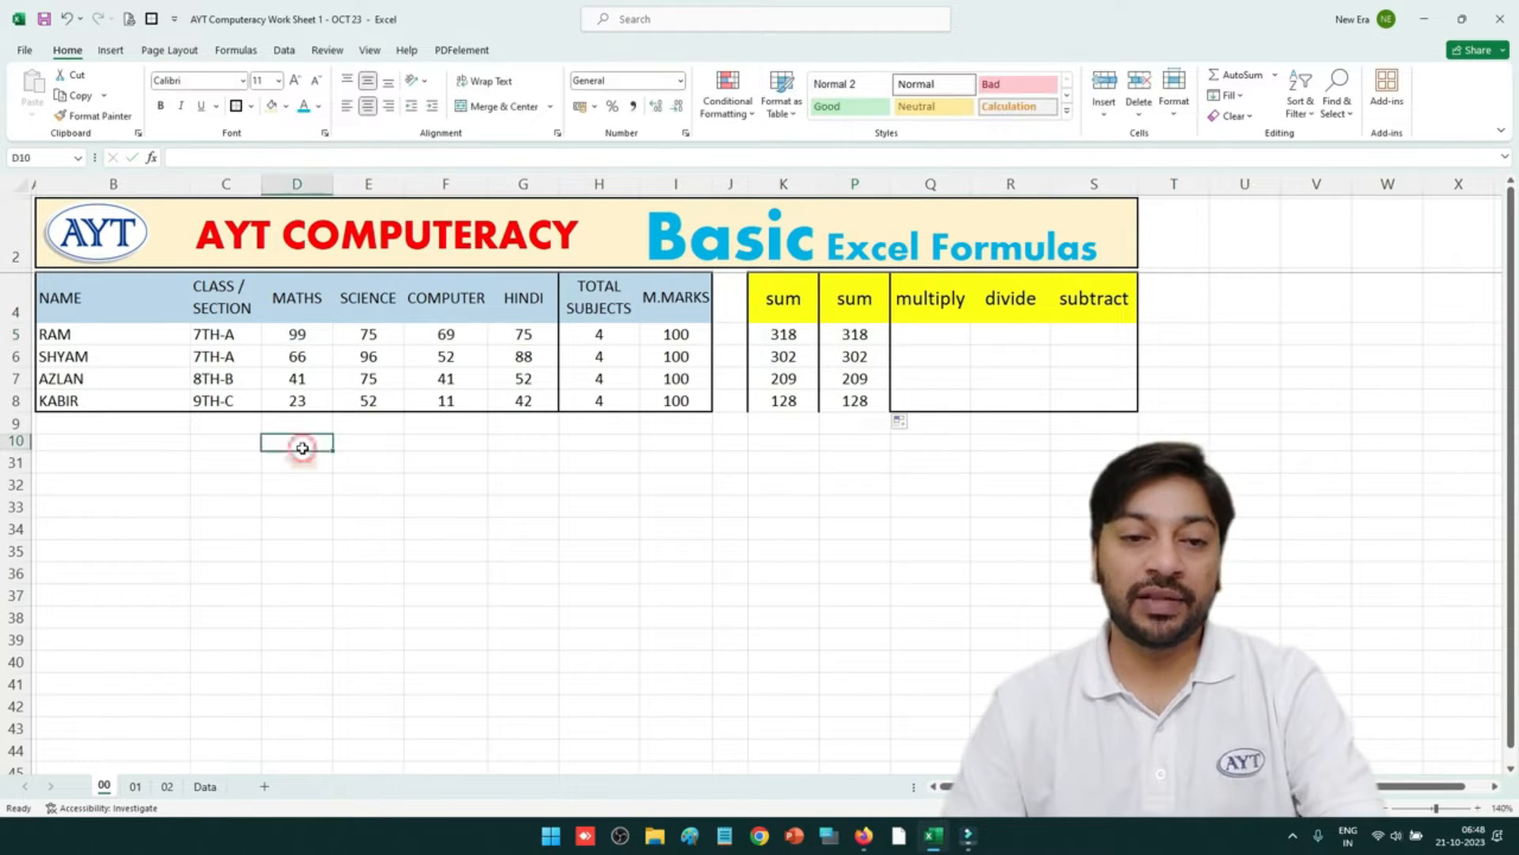
pyautogui.write('123')
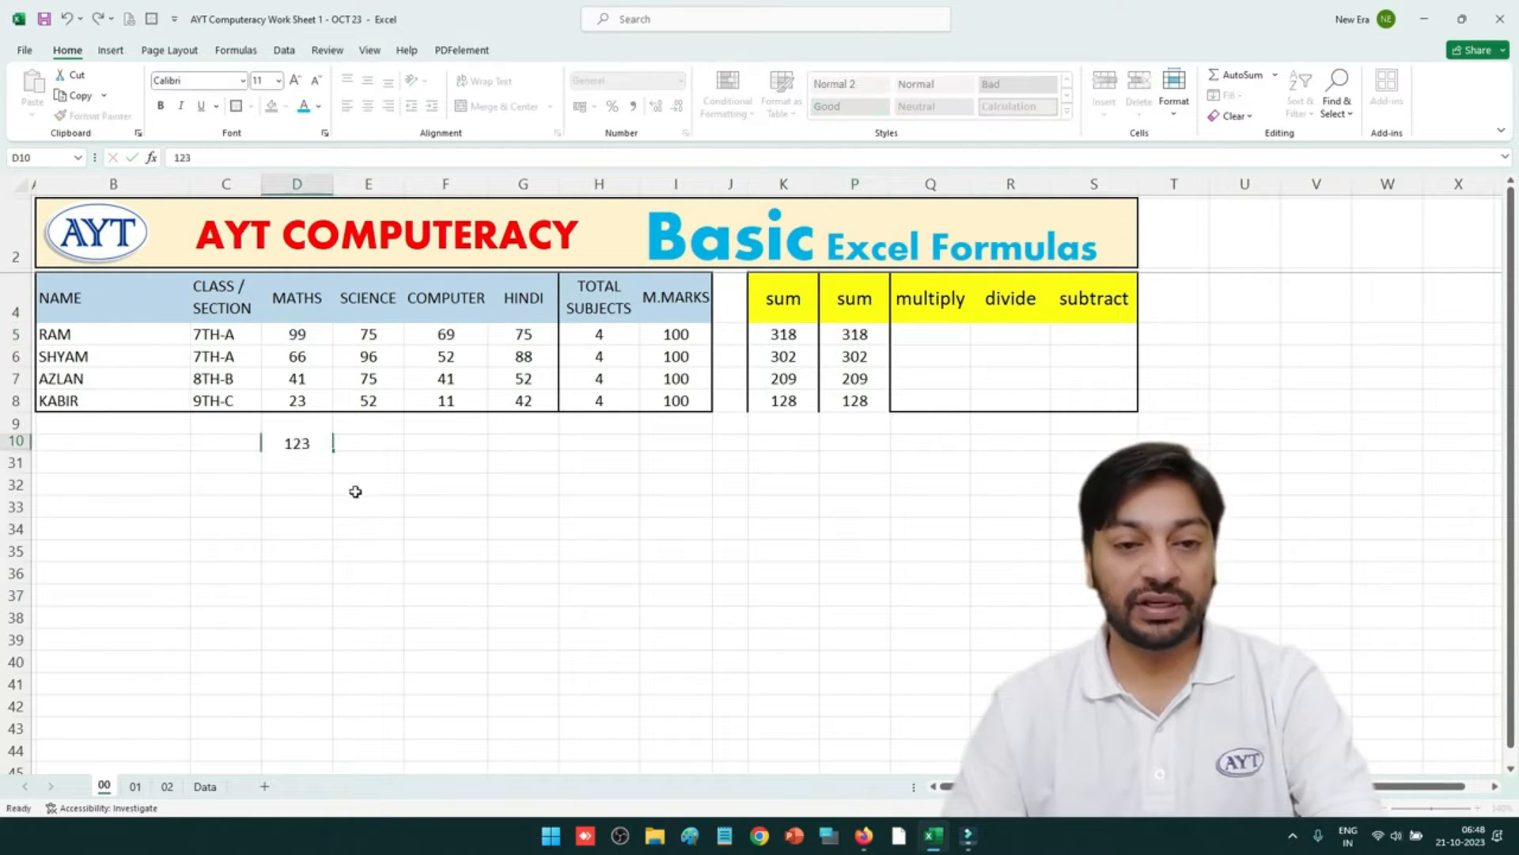
pyautogui.click(355, 491)
pyautogui.click(517, 464)
pyautogui.write('12')
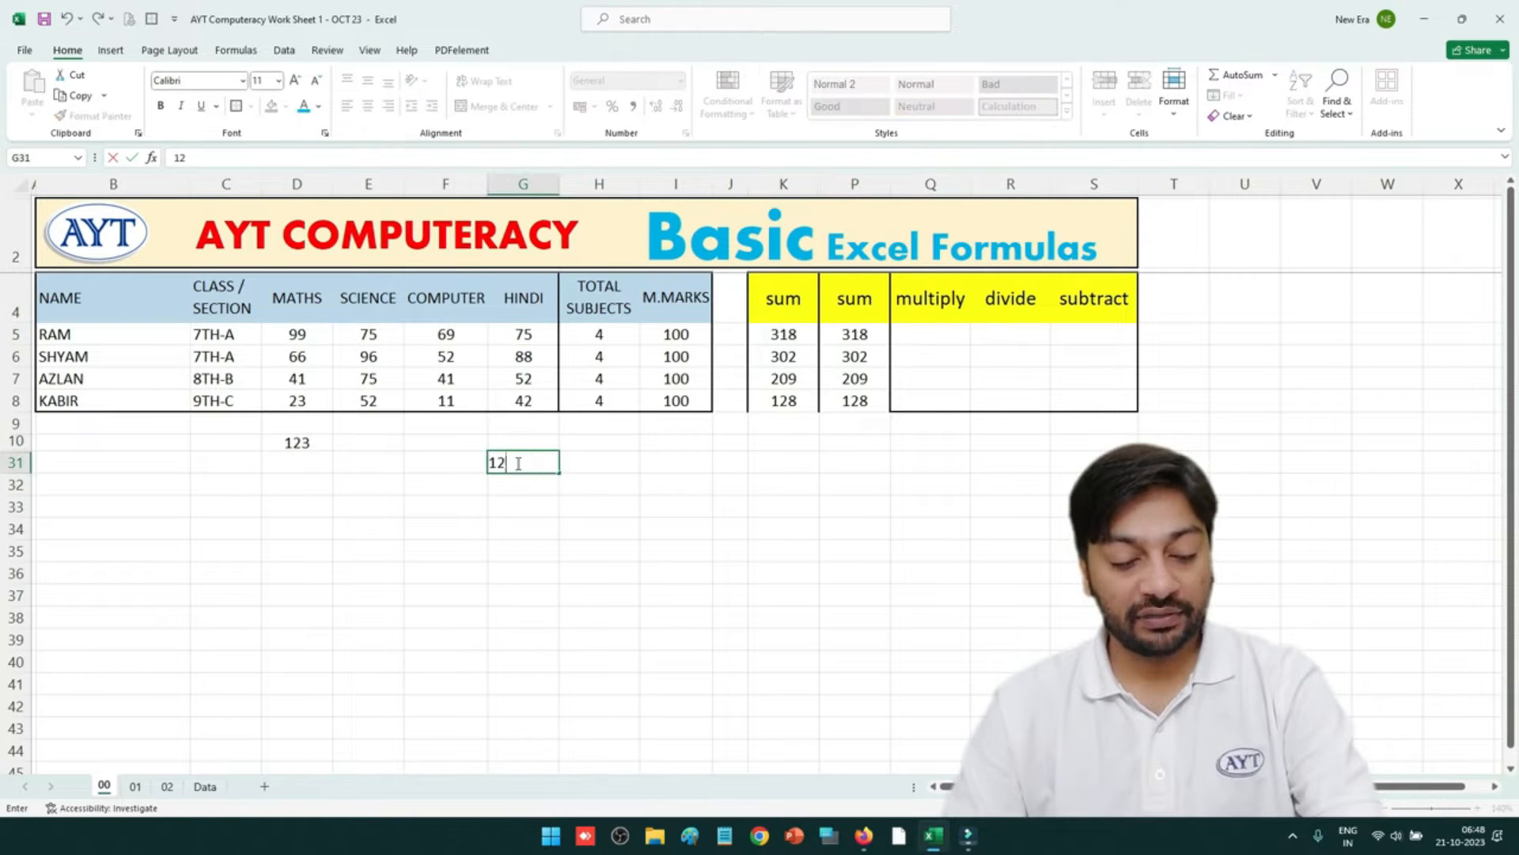
pyautogui.write('34')
pyautogui.click(528, 530)
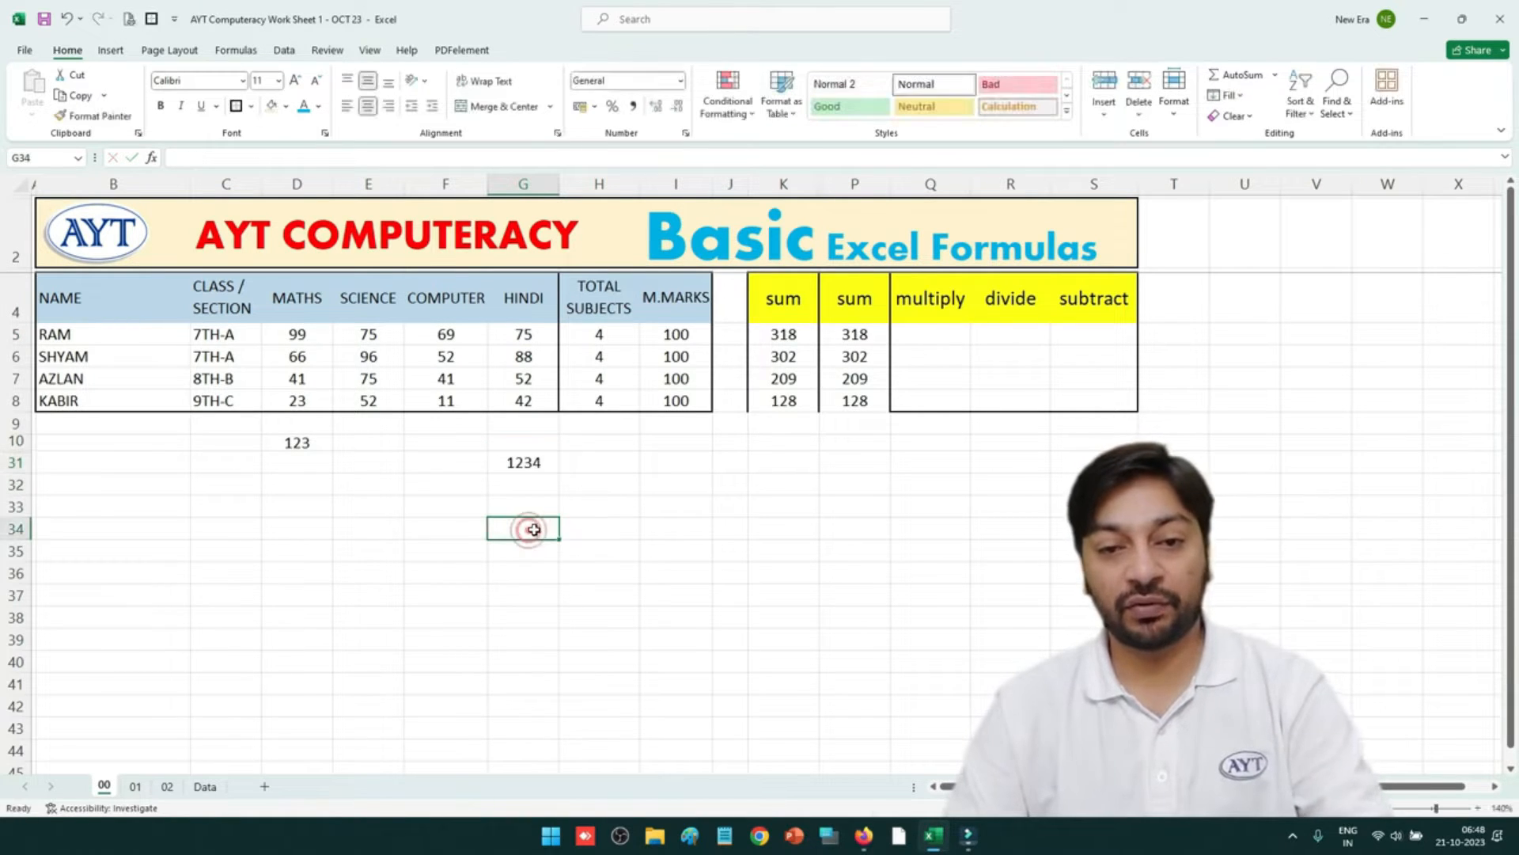
# Recheck the formulas in K5 and P5, and clear the sample numbers from the cells below the marks table.
pyautogui.click(860, 337)
pyautogui.click(798, 334)
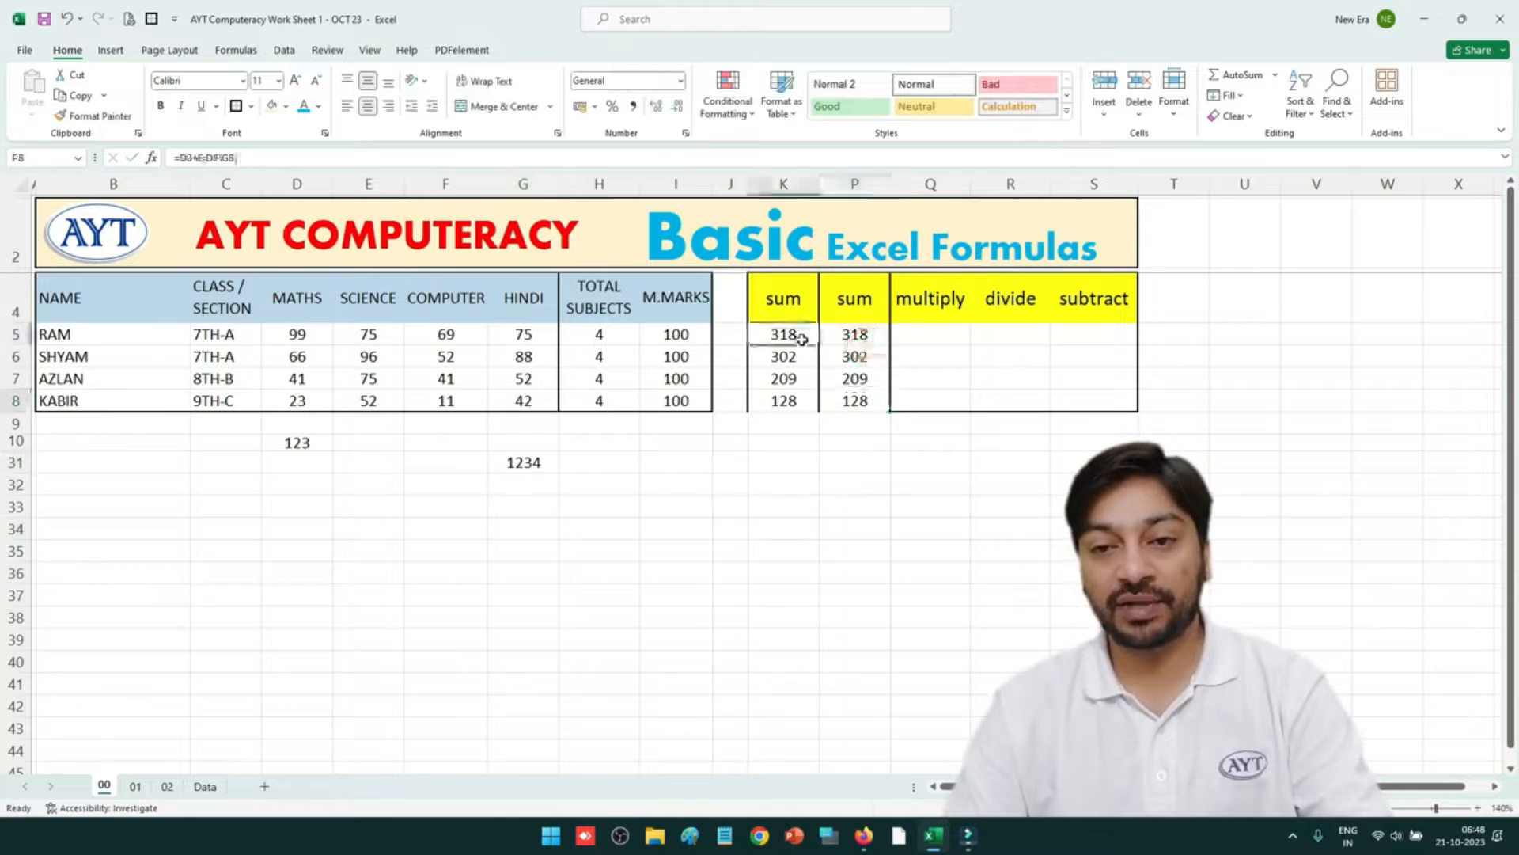
pyautogui.doubleClick(797, 334)
pyautogui.click(878, 333)
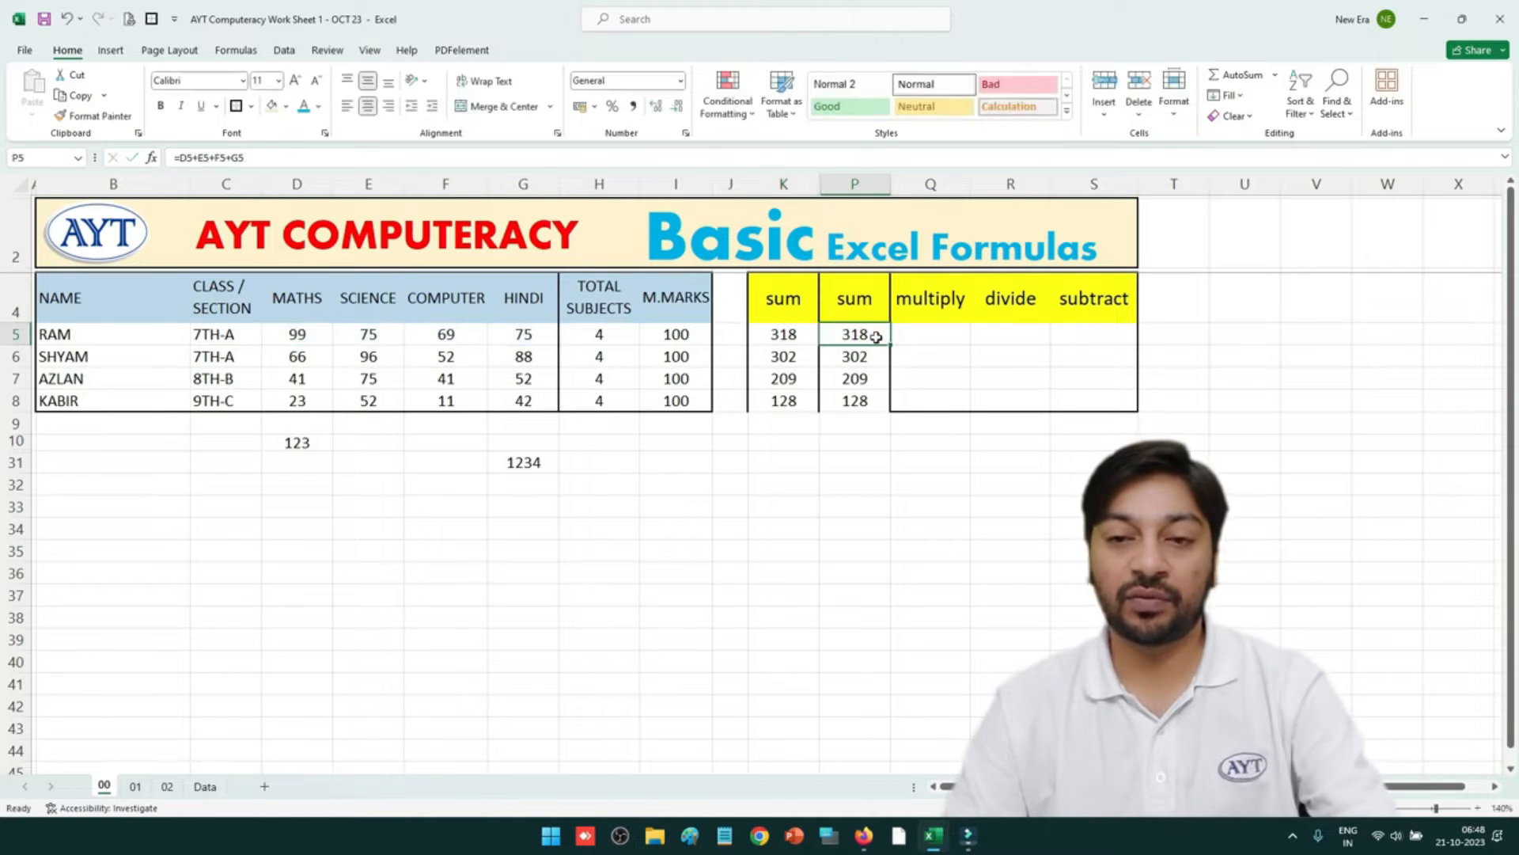
pyautogui.moveTo(194, 427); pyautogui.dragTo(530, 498)
pyautogui.press('Delete')
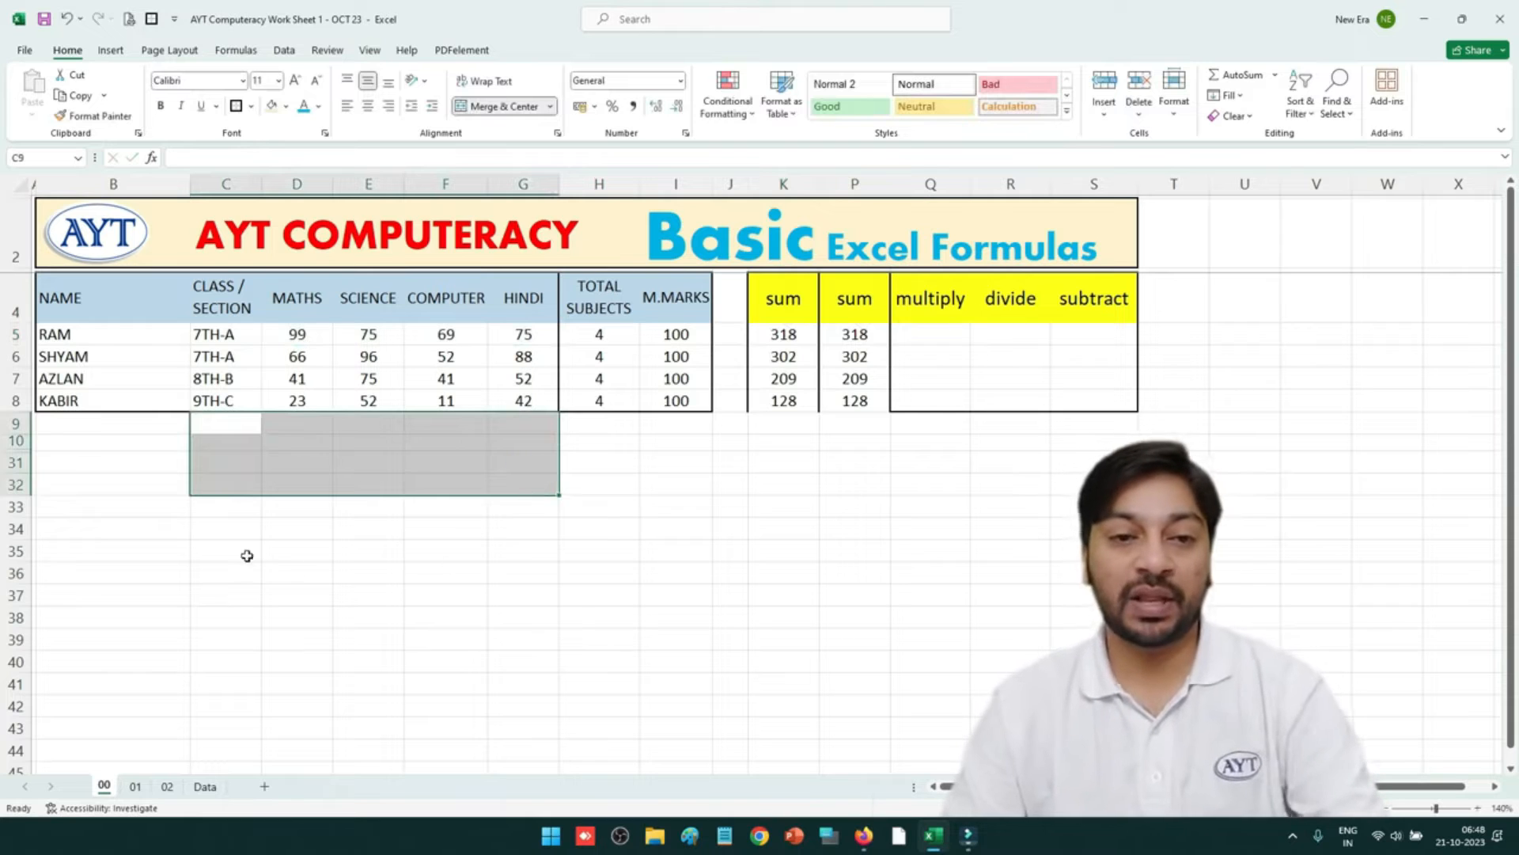
# Highlight the first student's Maths mark in D5 and Hindi mark in G5 with a yellow fill.
pyautogui.click(314, 336)
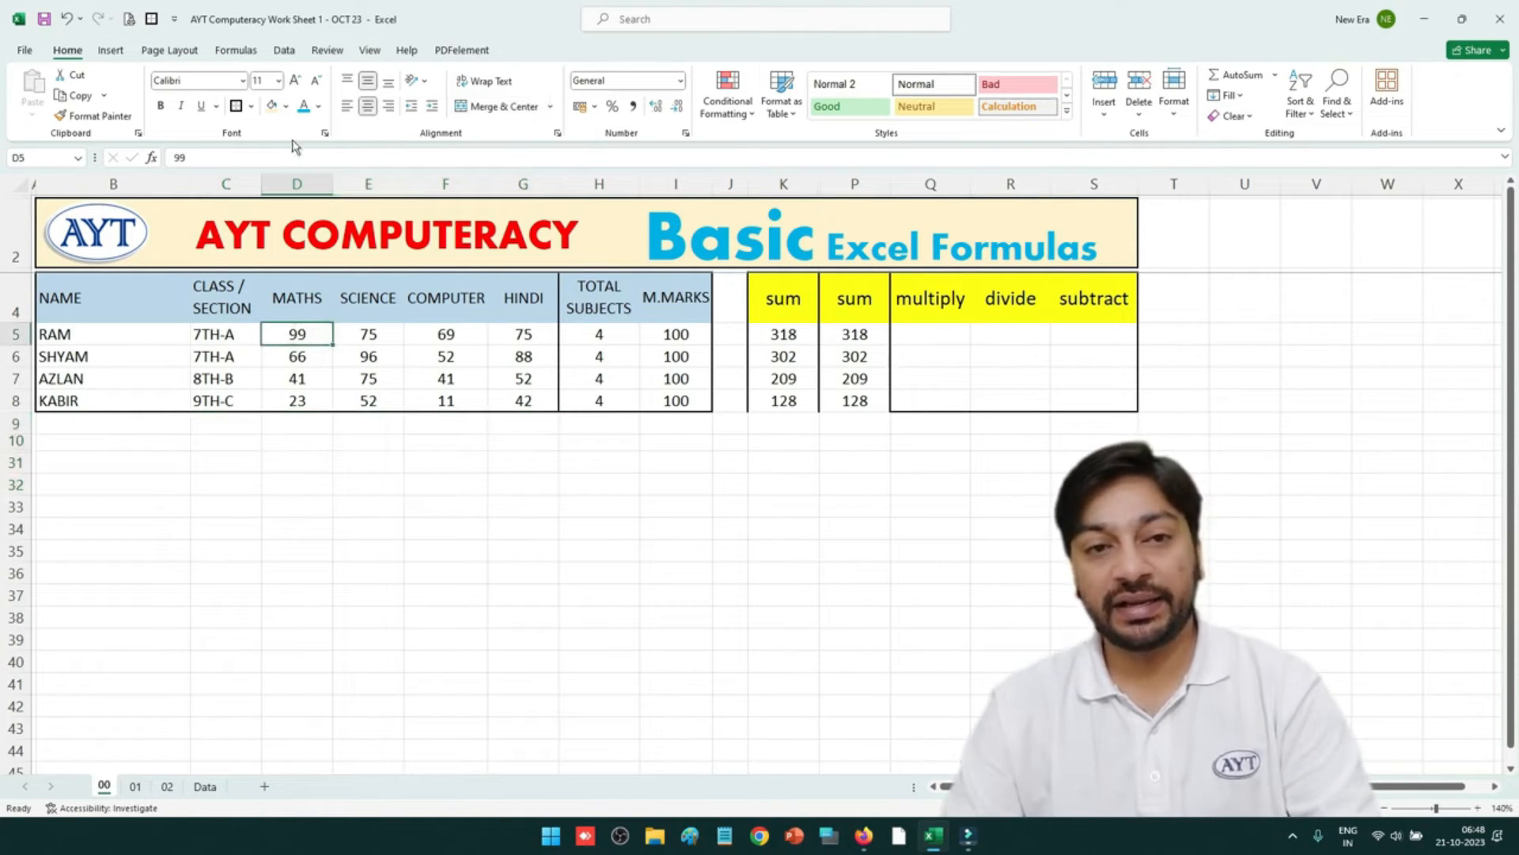
pyautogui.click(285, 106)
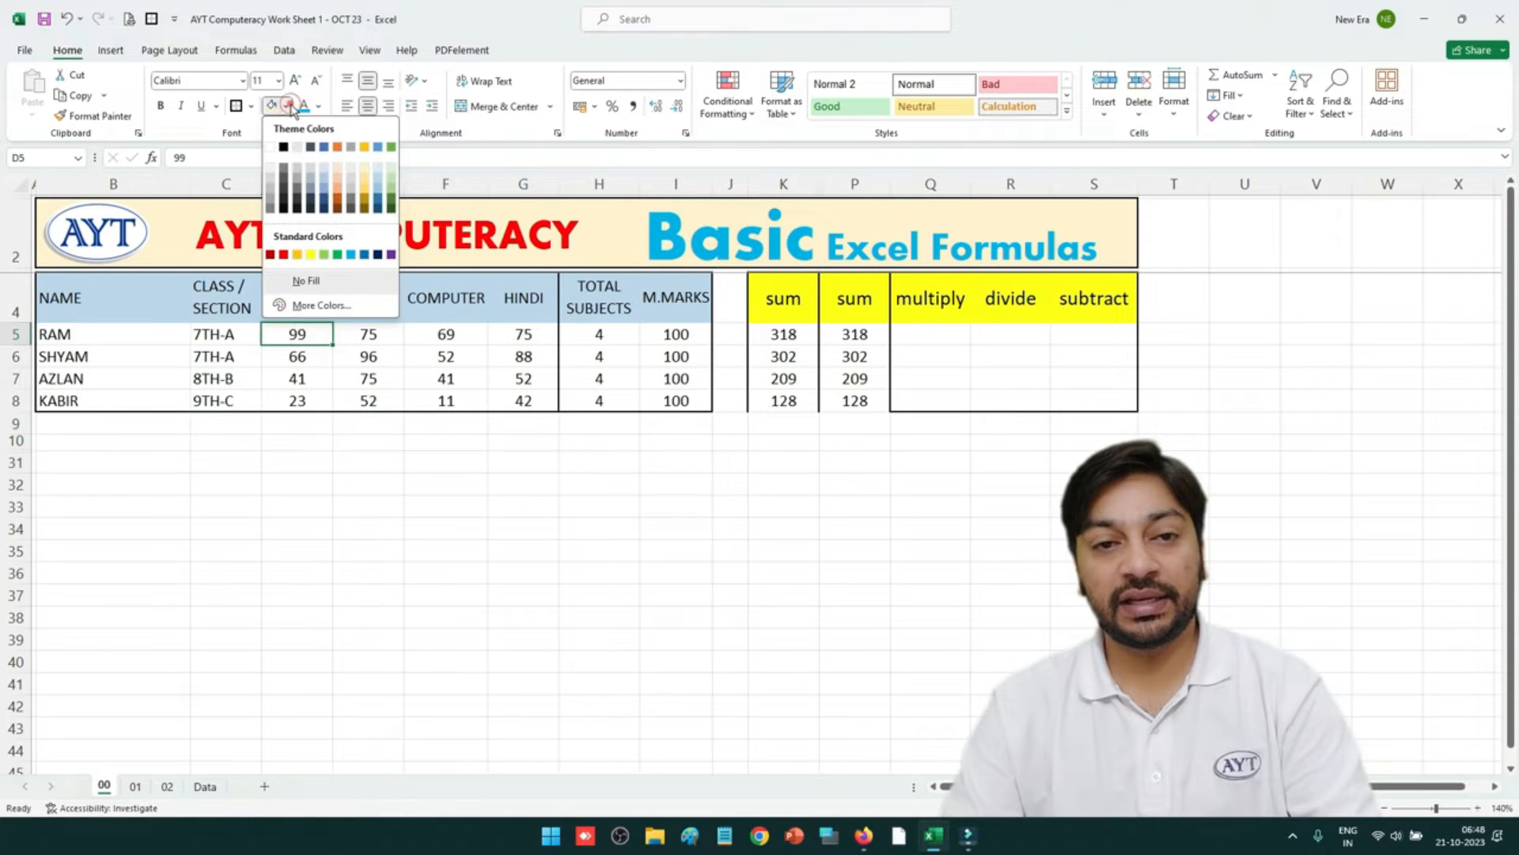
pyautogui.click(308, 256)
pyautogui.click(520, 335)
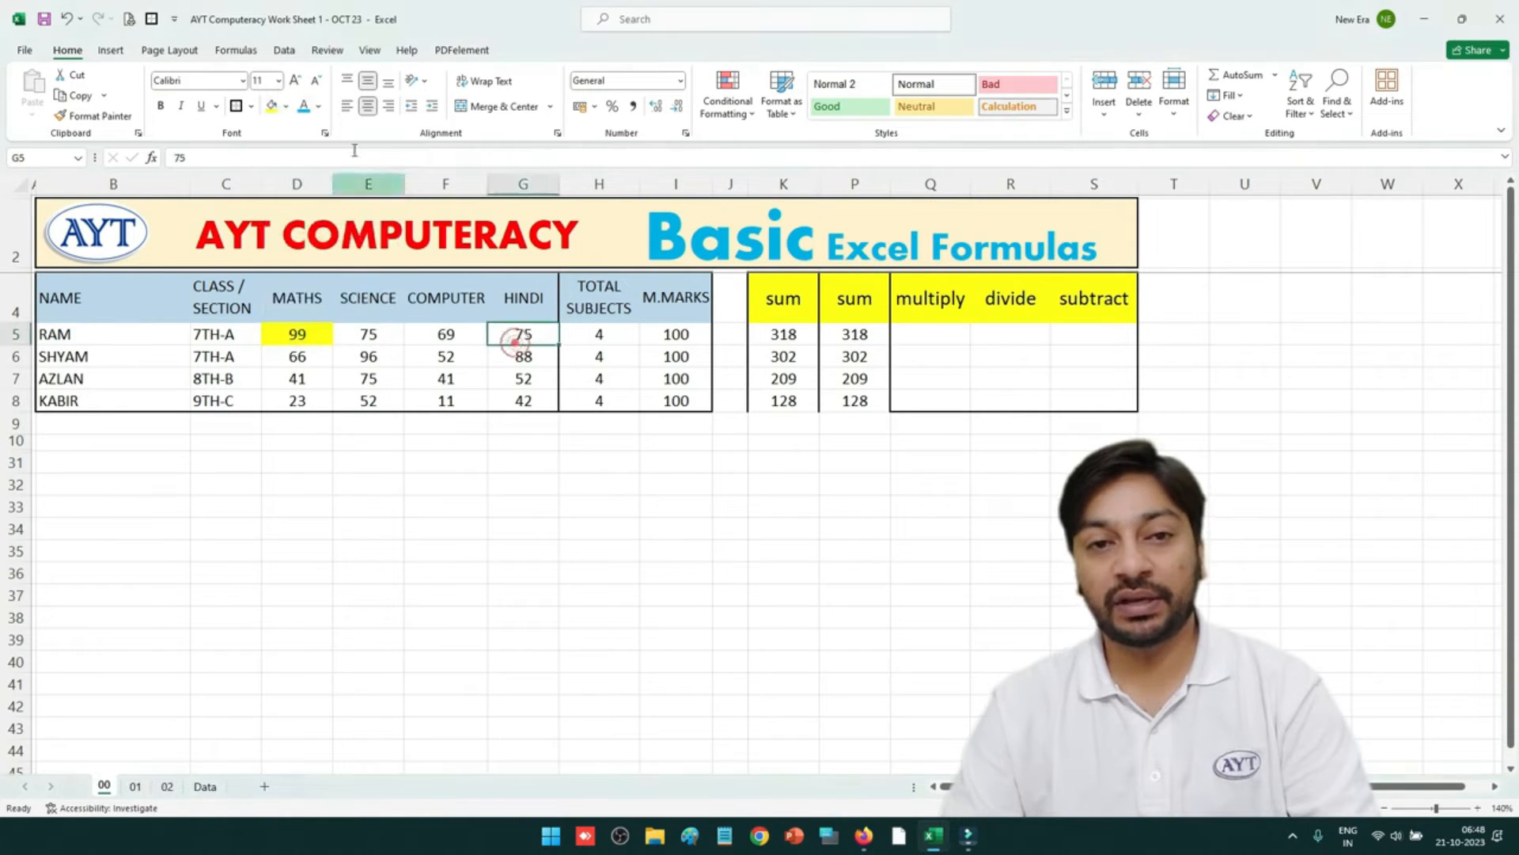
pyautogui.click(277, 113)
pyautogui.click(606, 501)
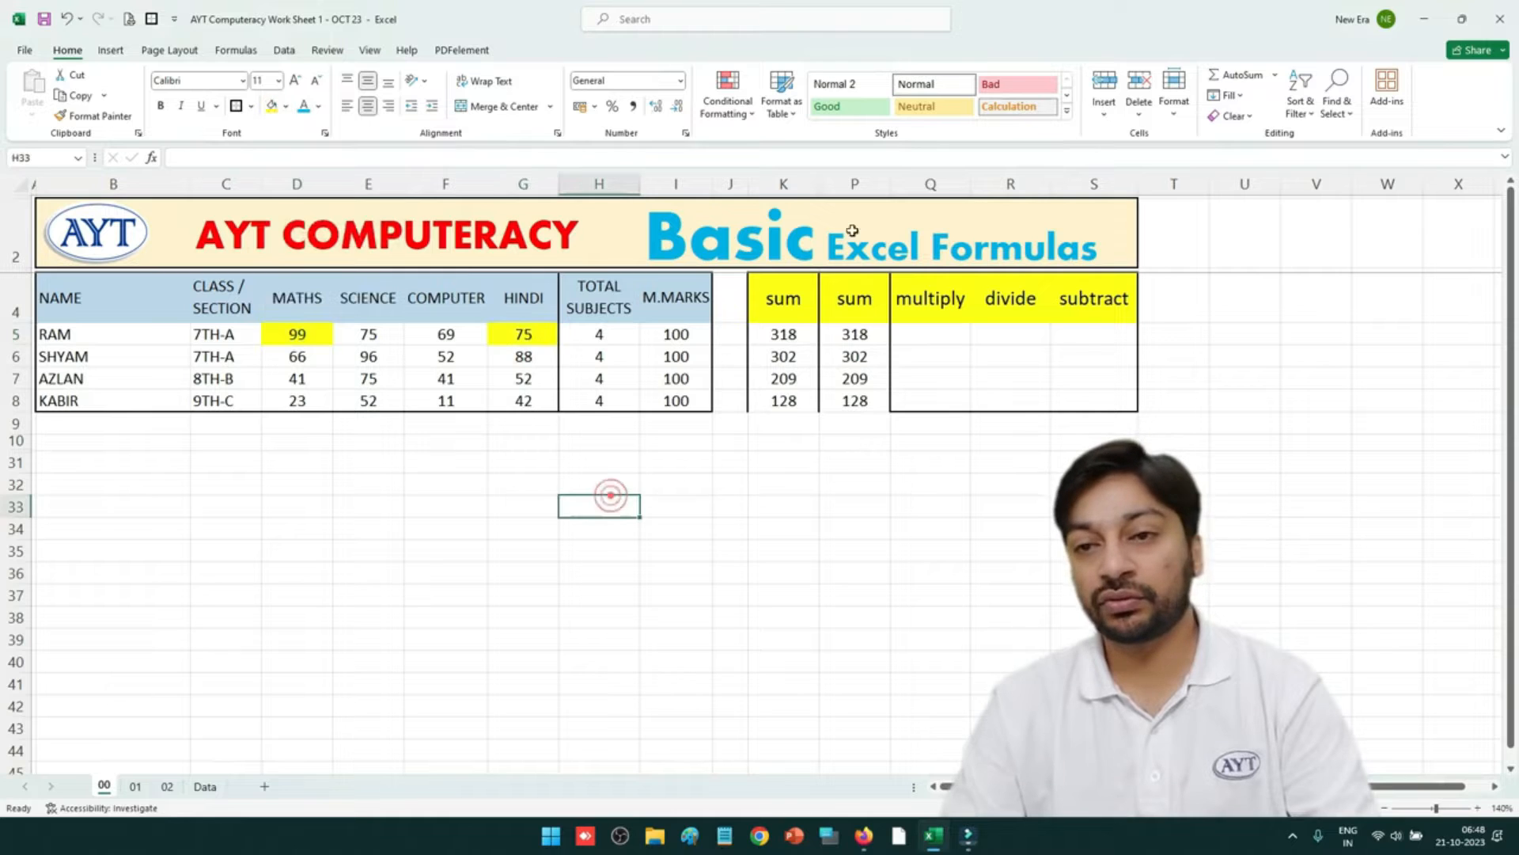
# Insert a blank column before the multiply column.
pyautogui.rightClick(906, 188)
pyautogui.click(965, 344)
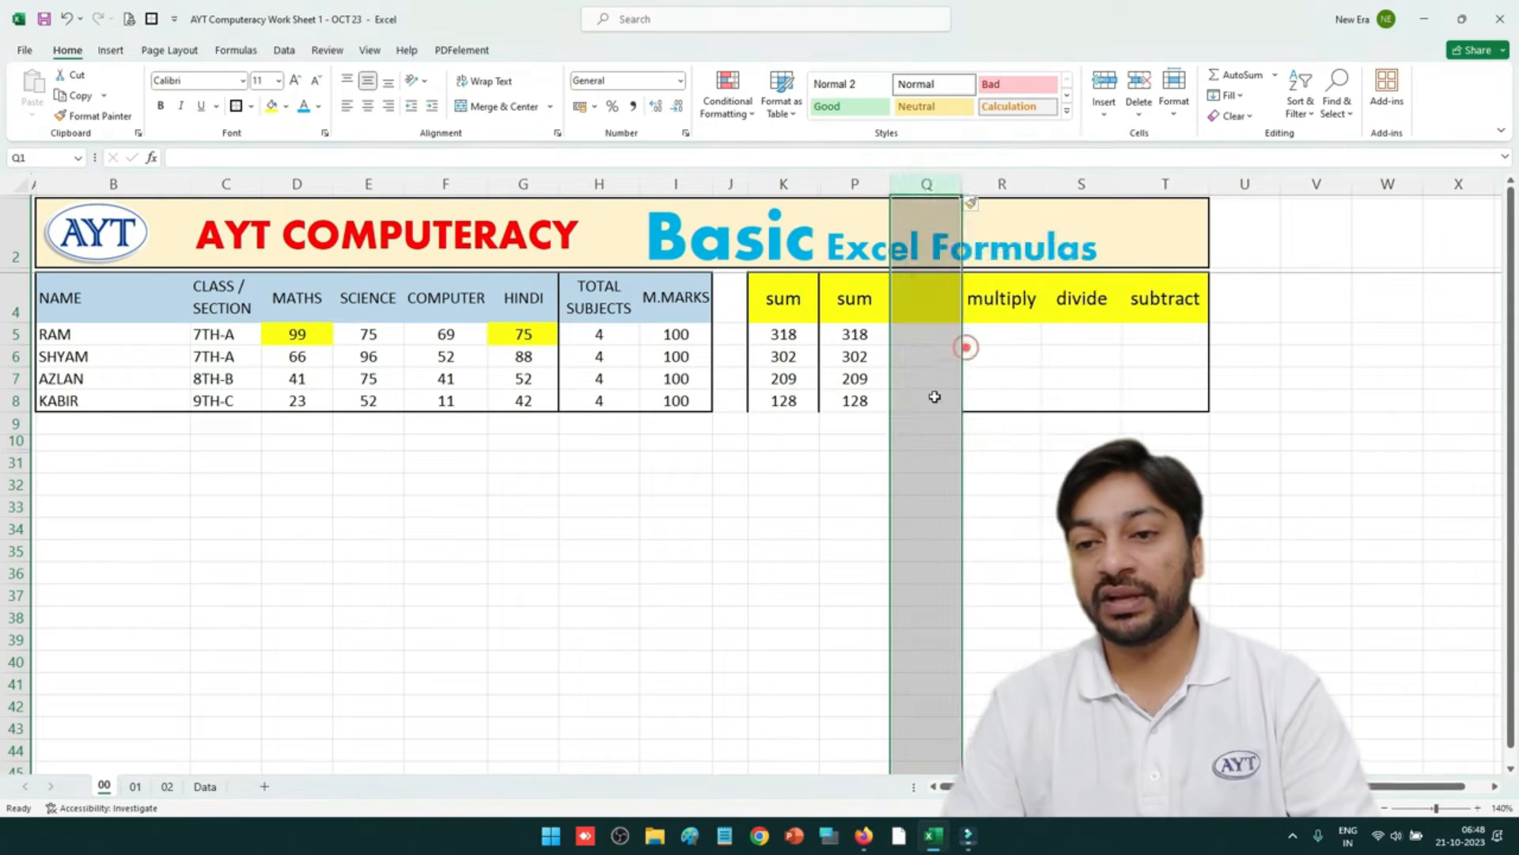
pyautogui.click(926, 481)
# Add the first student's Maths and Hindi marks in cell Q5 with the formula =D5+G5.
pyautogui.click(931, 335)
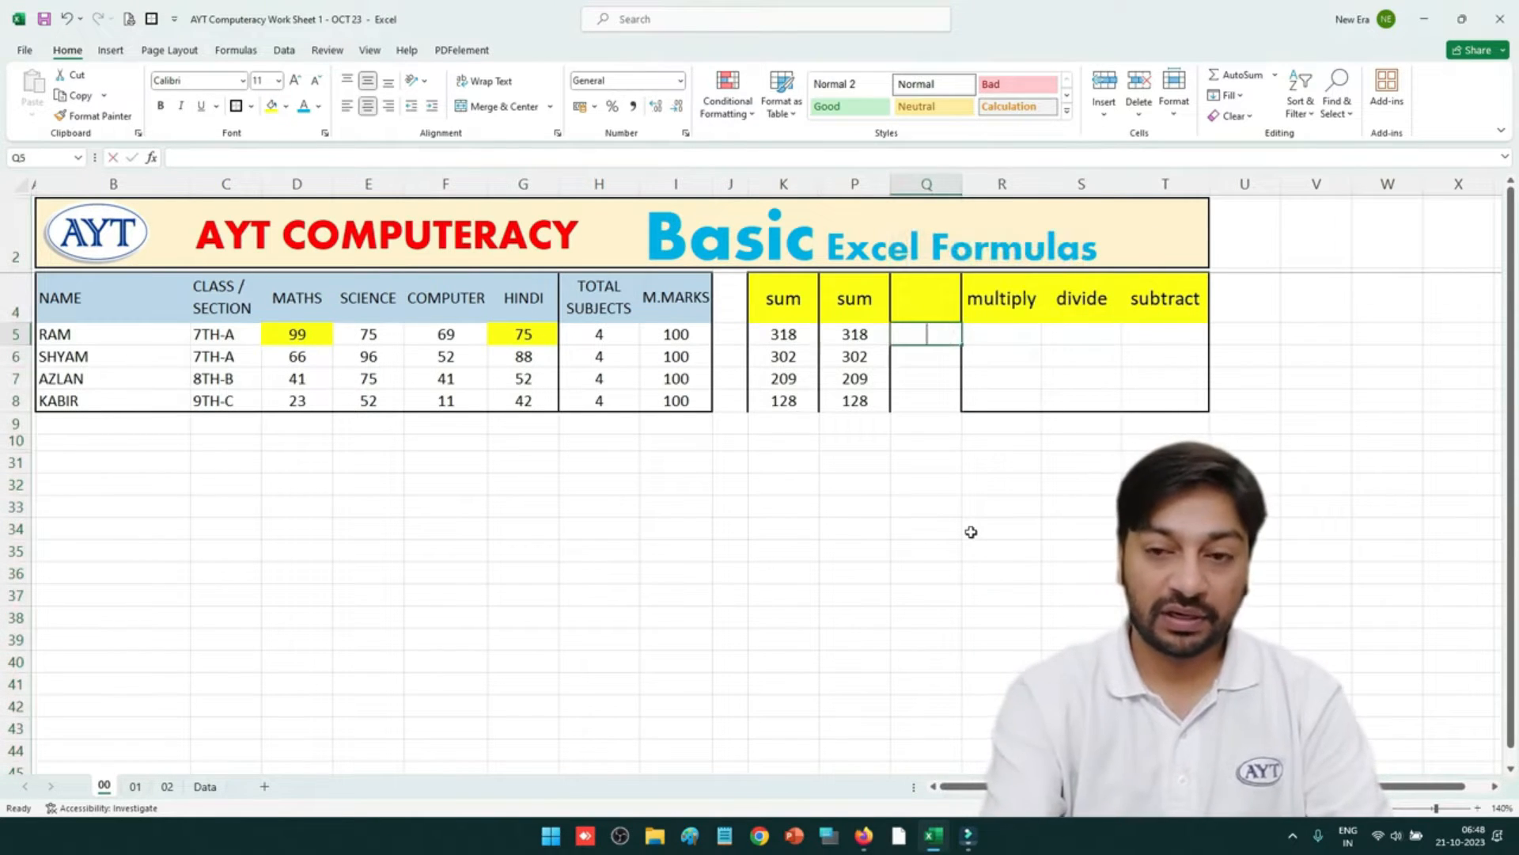
pyautogui.write('=')
pyautogui.click(297, 334)
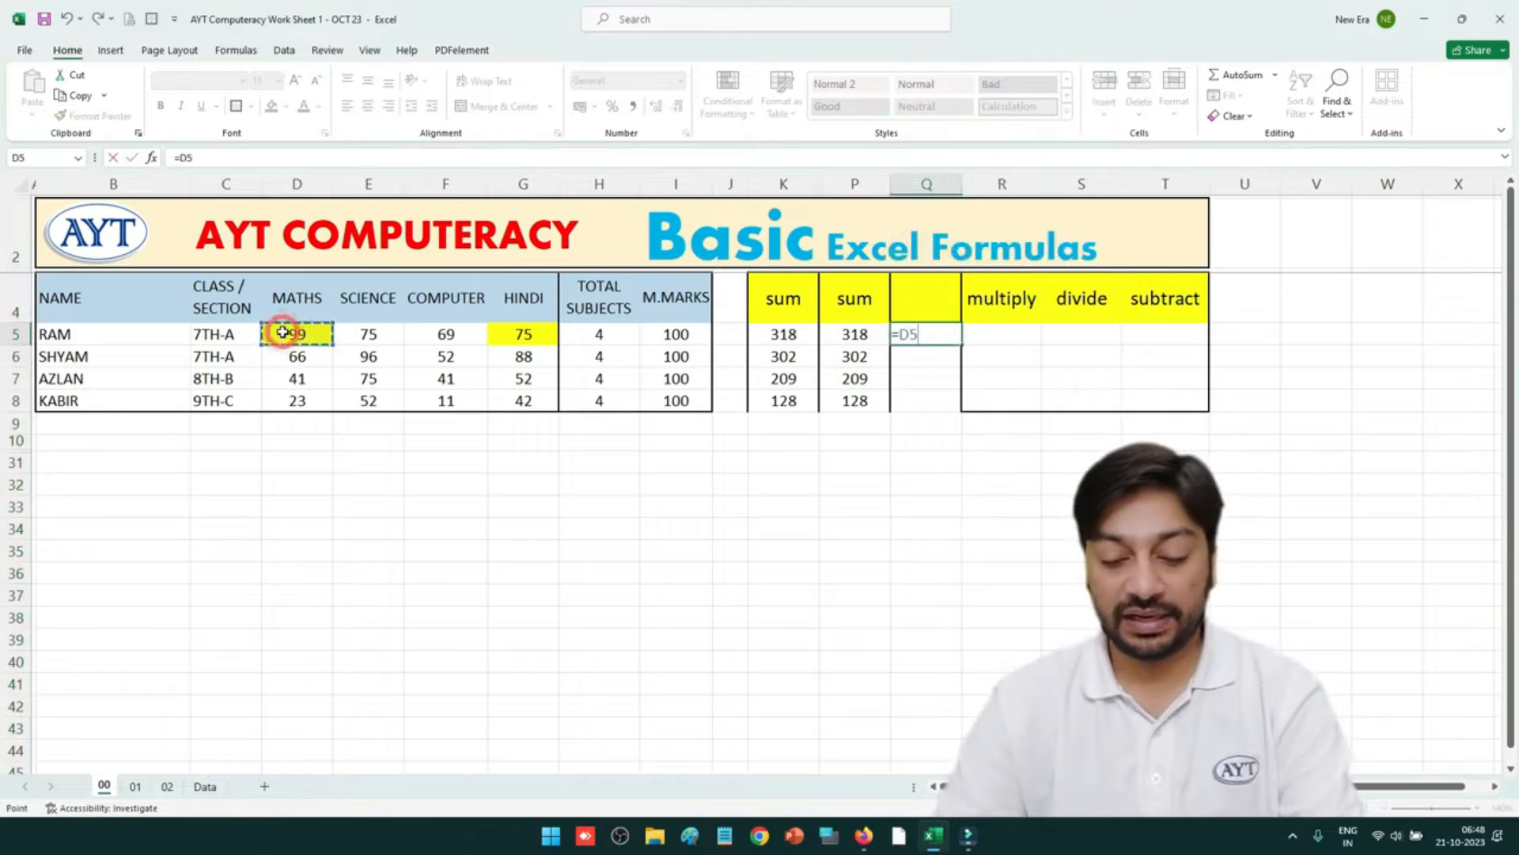
pyautogui.write('+')
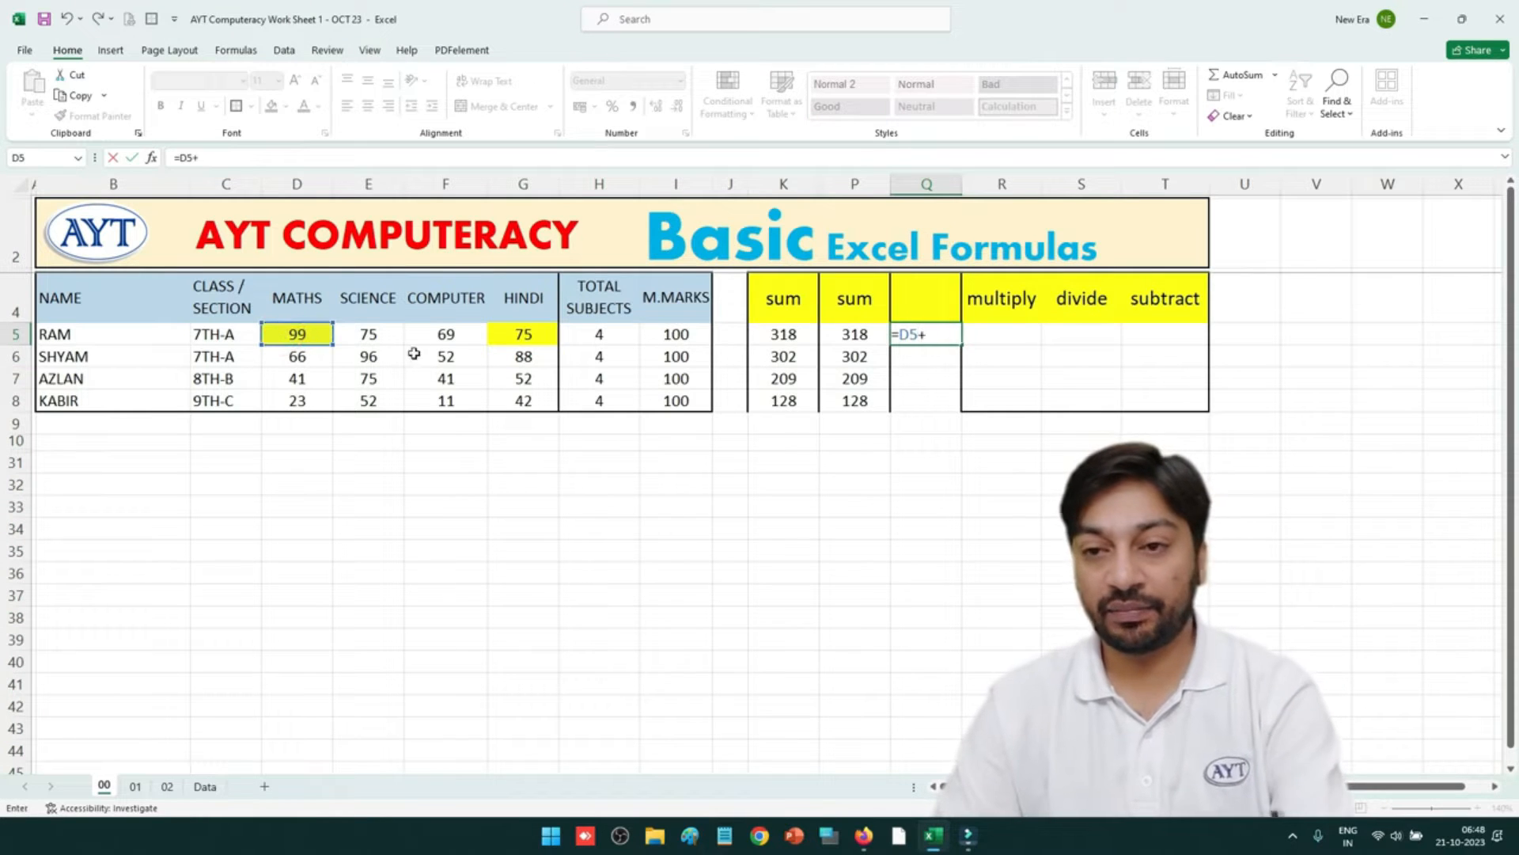
pyautogui.click(497, 334)
pyautogui.press('Return')
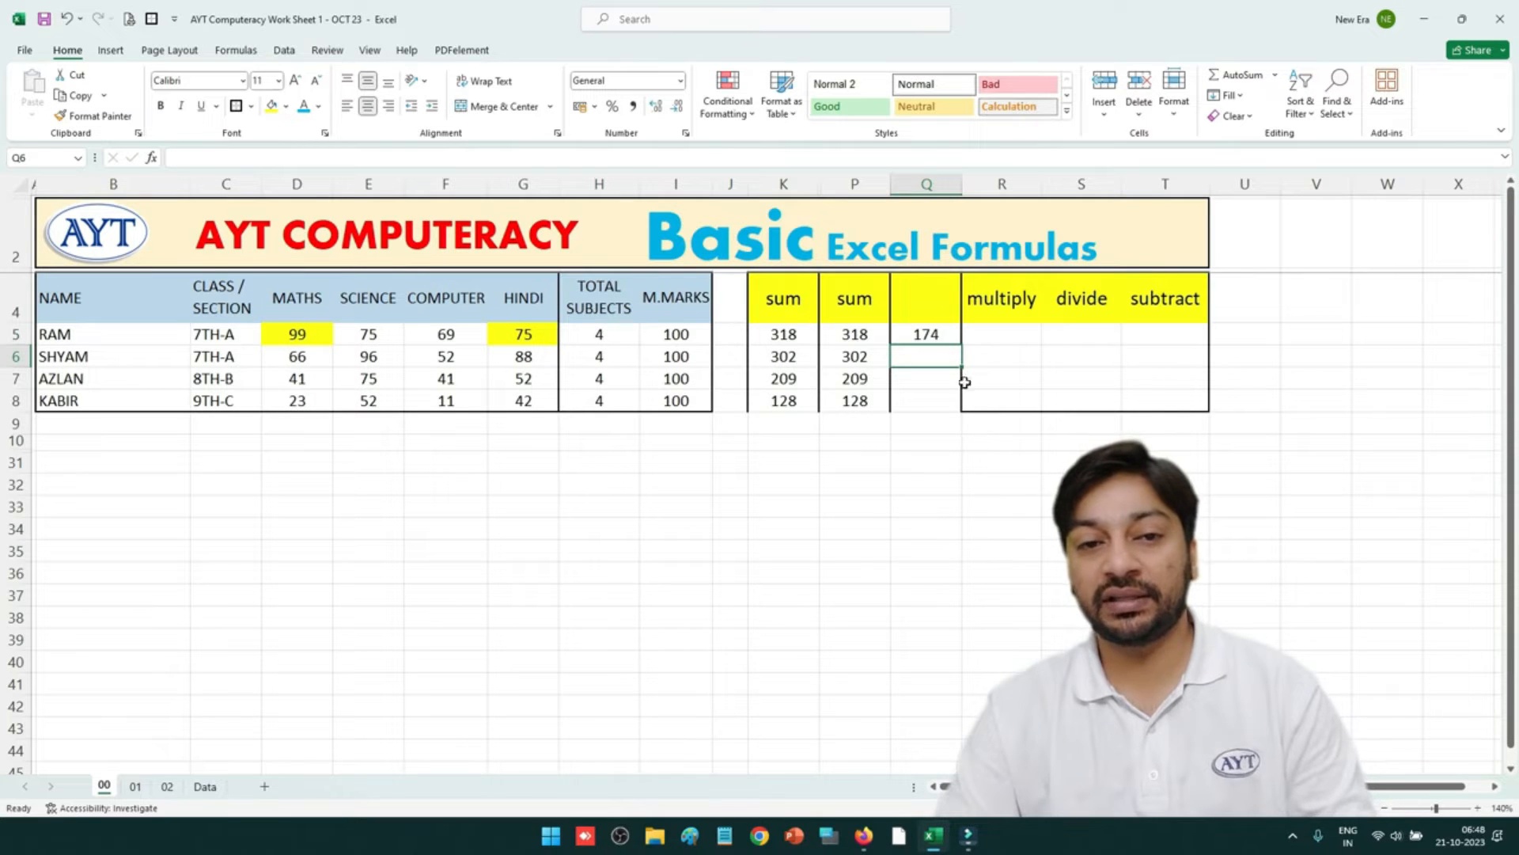
# Enter the heading "m + h" in Q4 and fill the Q5 formula down to Q8.
pyautogui.doubleClick(926, 304)
pyautogui.write('m + h')
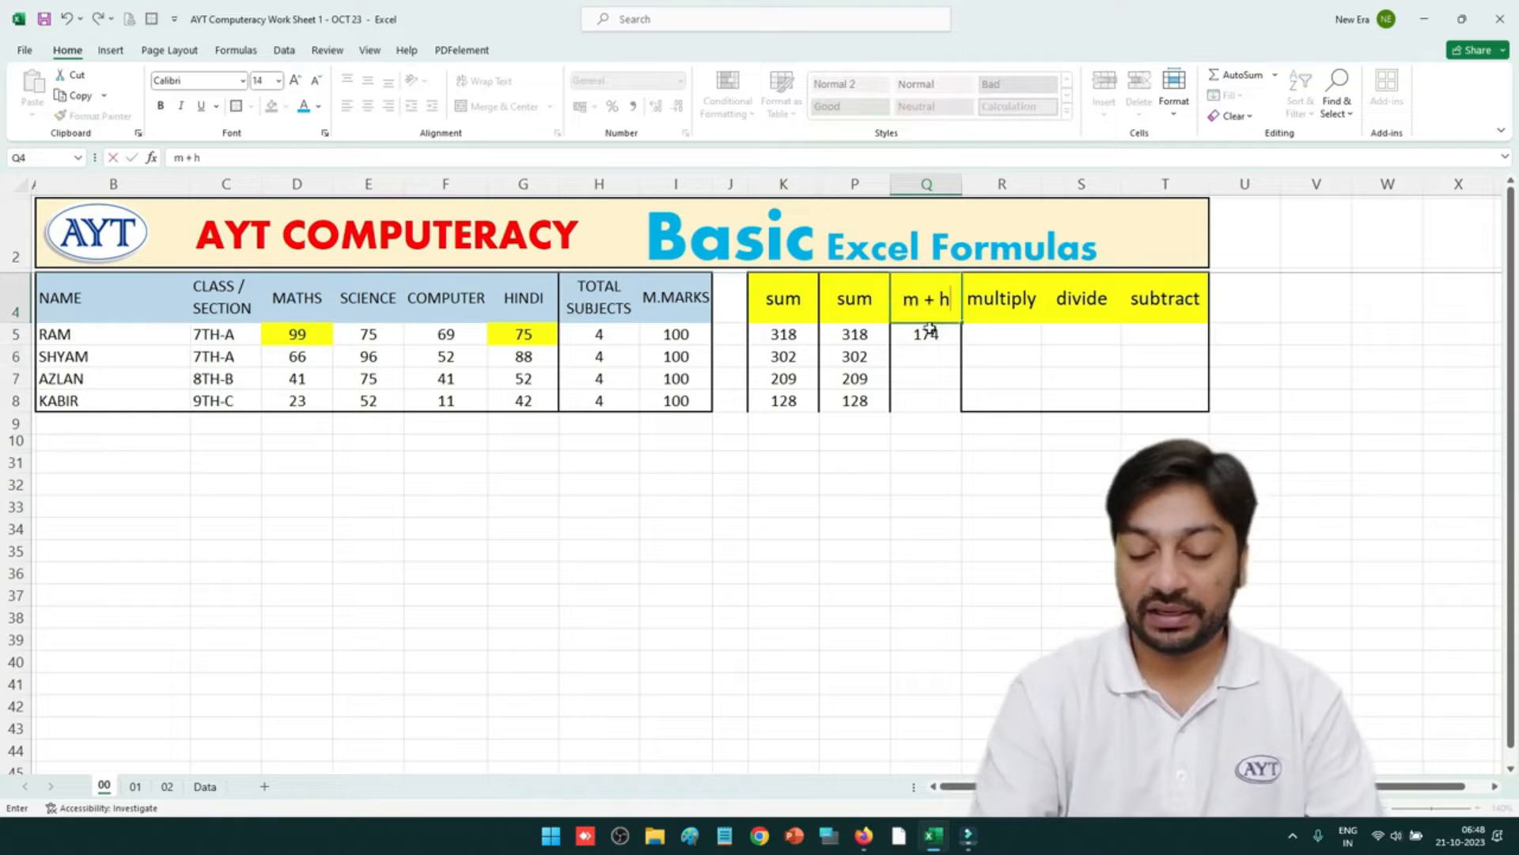
pyautogui.press('Return')
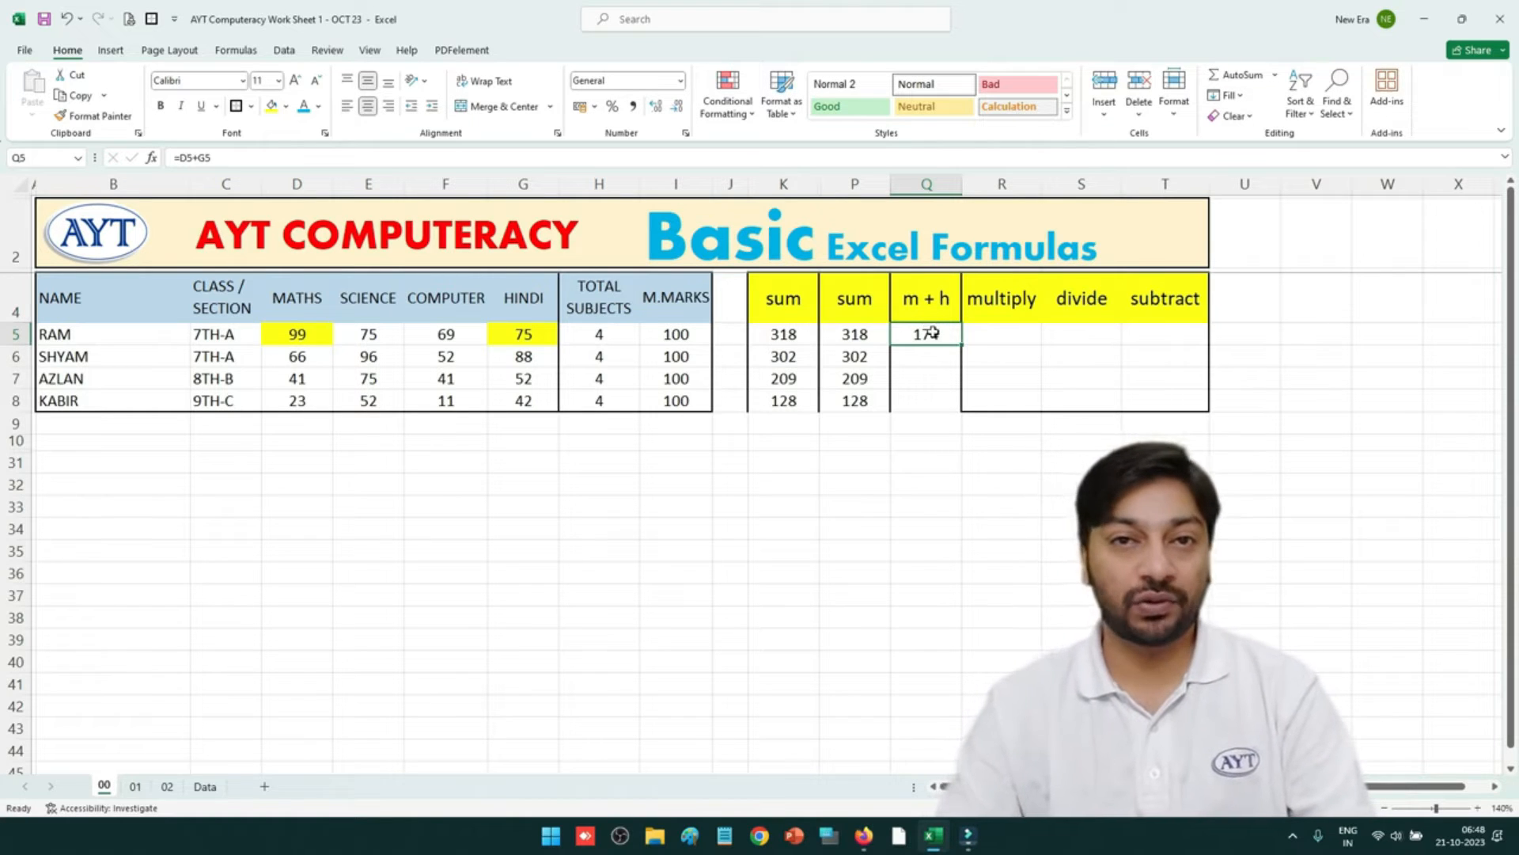
pyautogui.moveTo(962, 341); pyautogui.dragTo(953, 407)
pyautogui.click(919, 462)
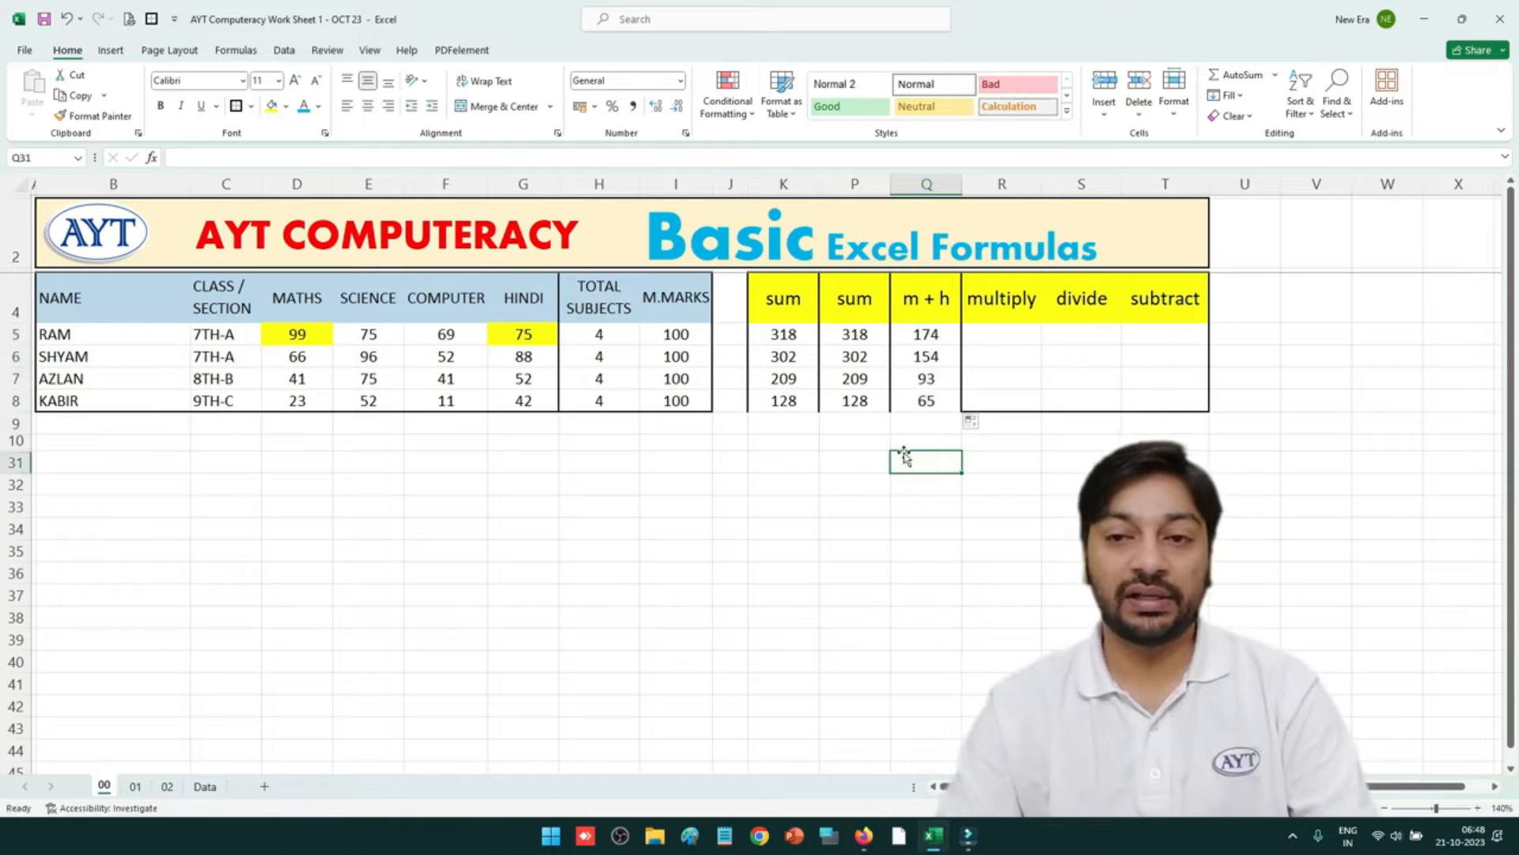
pyautogui.click(920, 335)
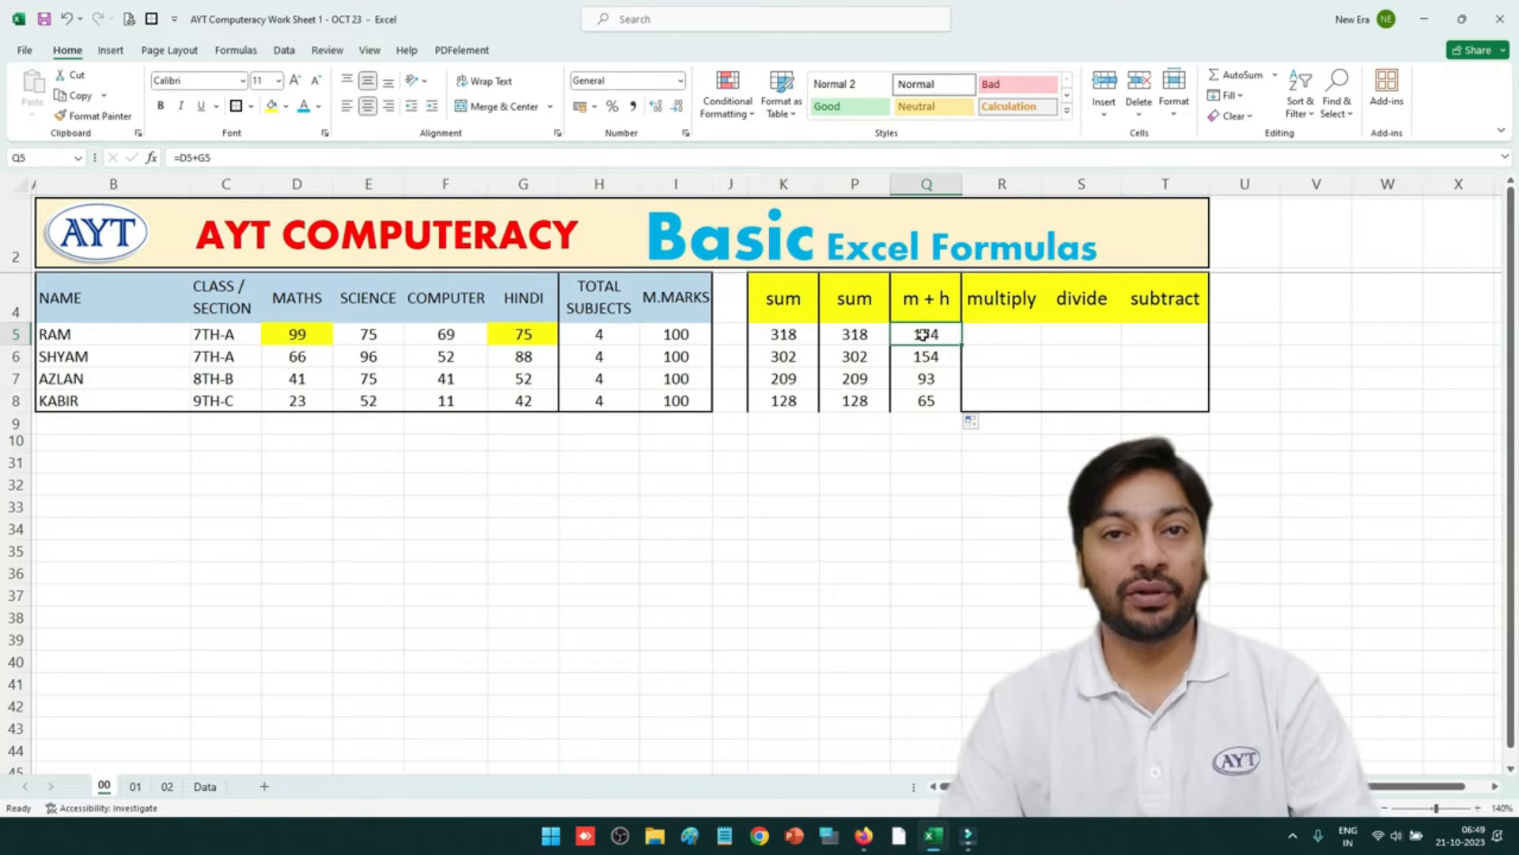
pyautogui.click(807, 338)
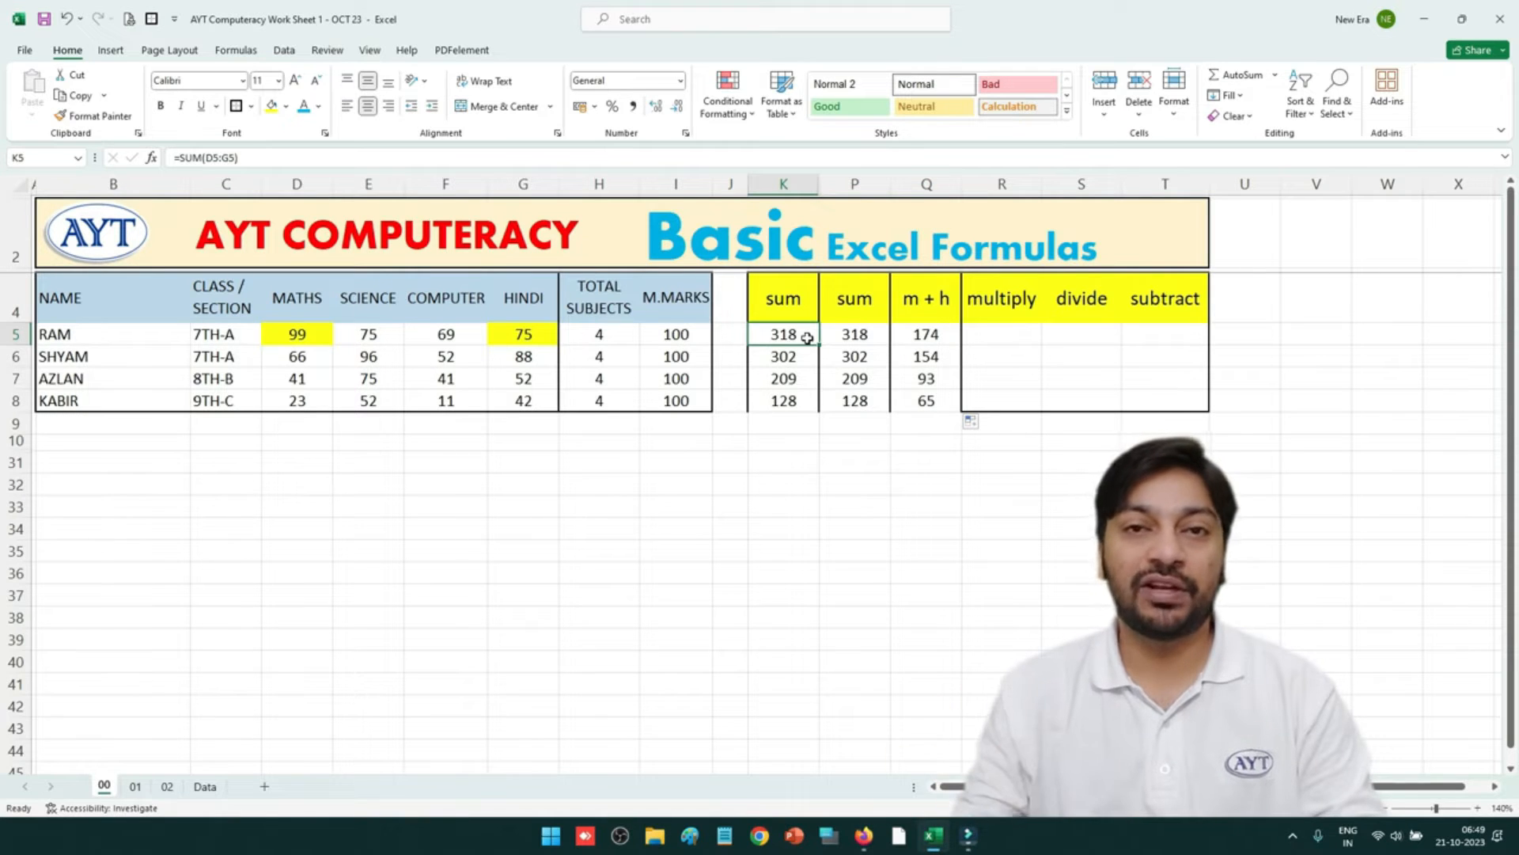
pyautogui.click(831, 482)
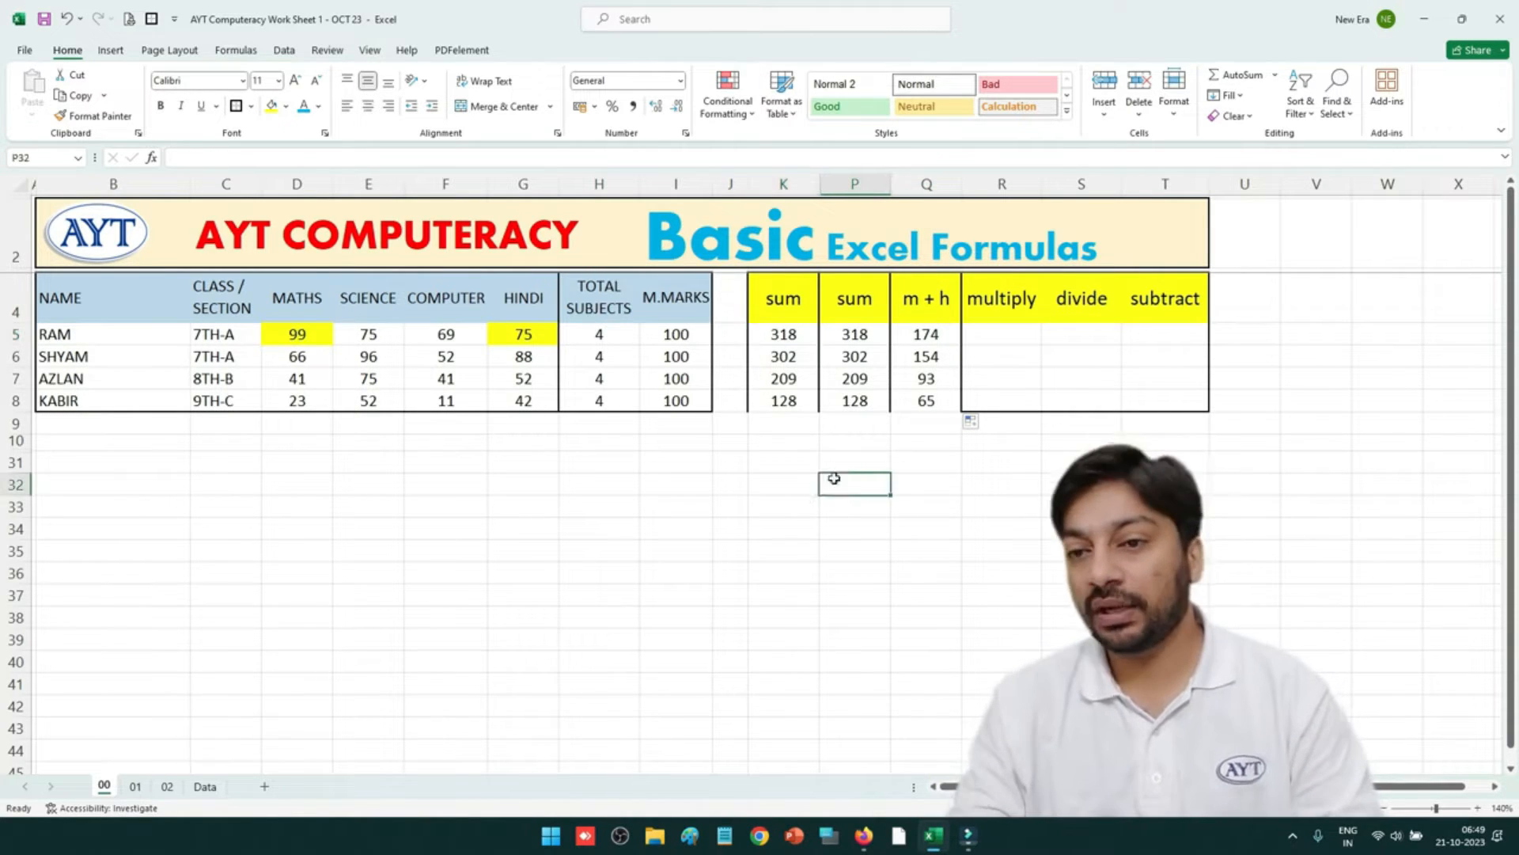
# Multiply the first student's total subjects by the maximum marks in cell R5 with the formula =H5*I5.
pyautogui.click(1002, 340)
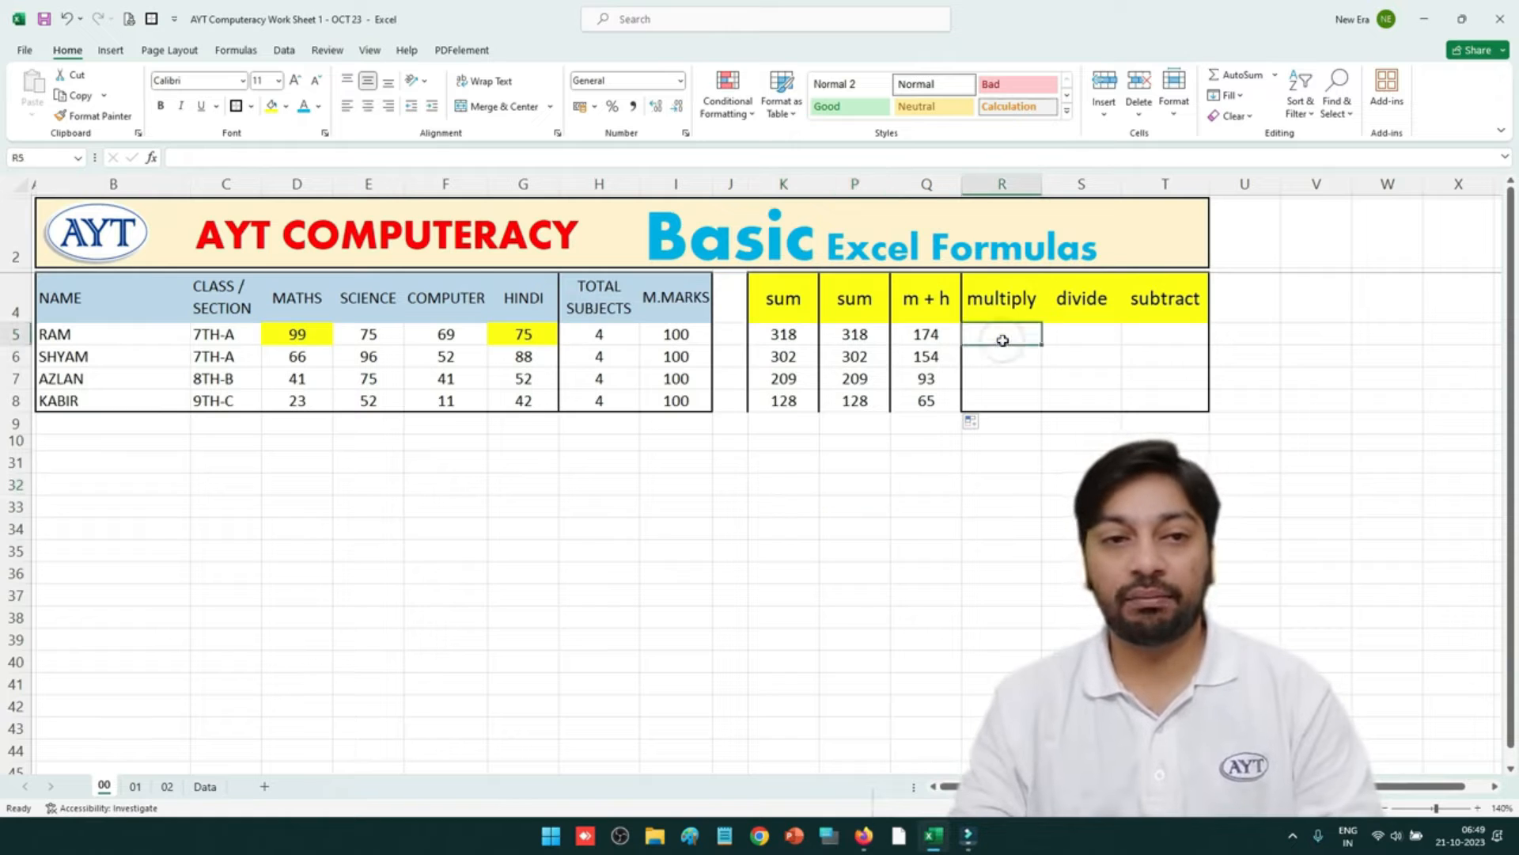
pyautogui.write('=')
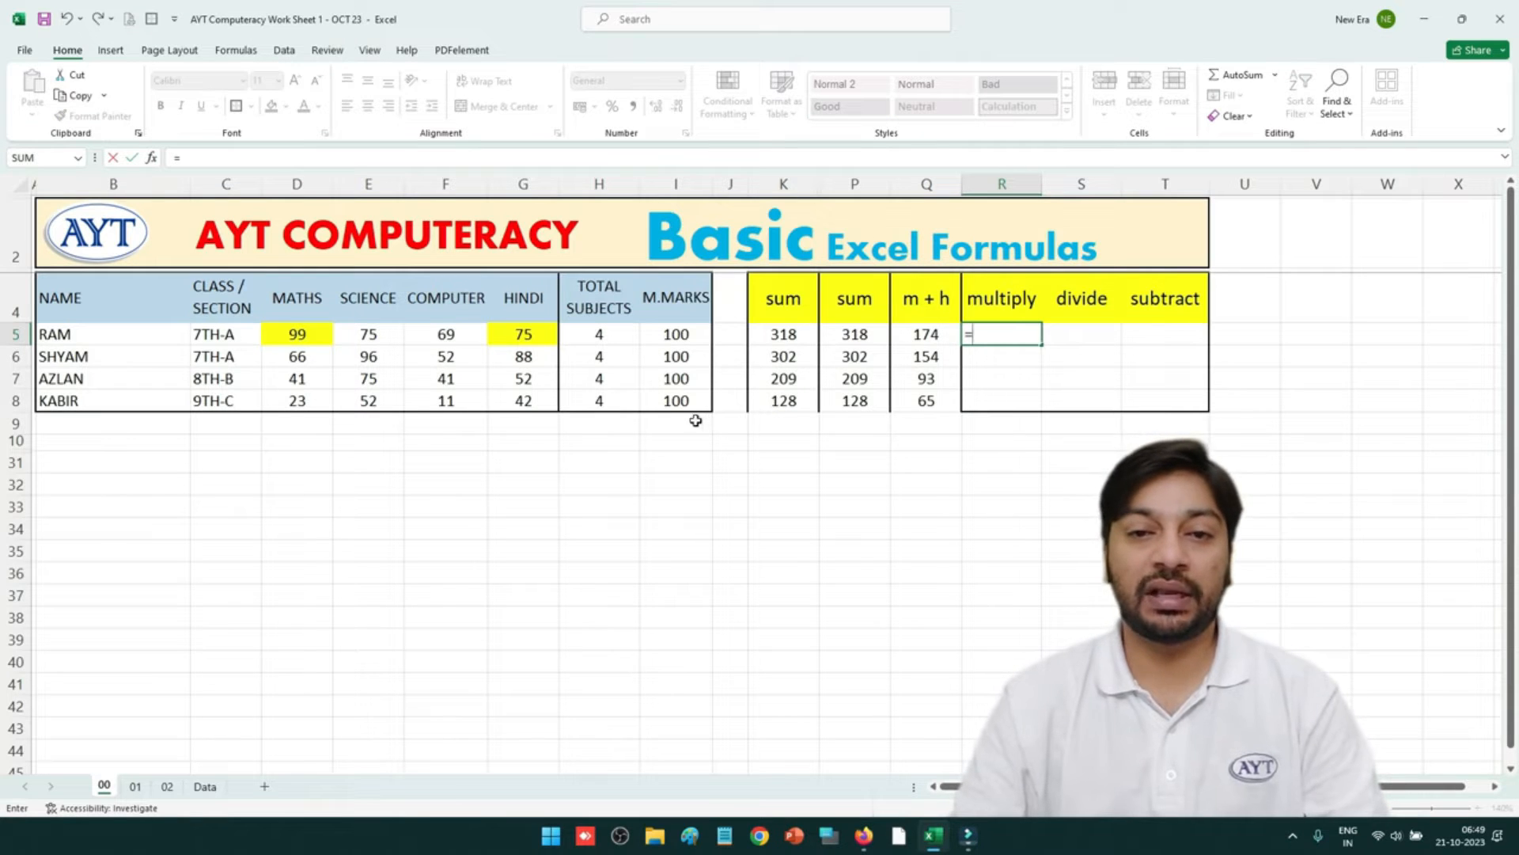
pyautogui.click(620, 332)
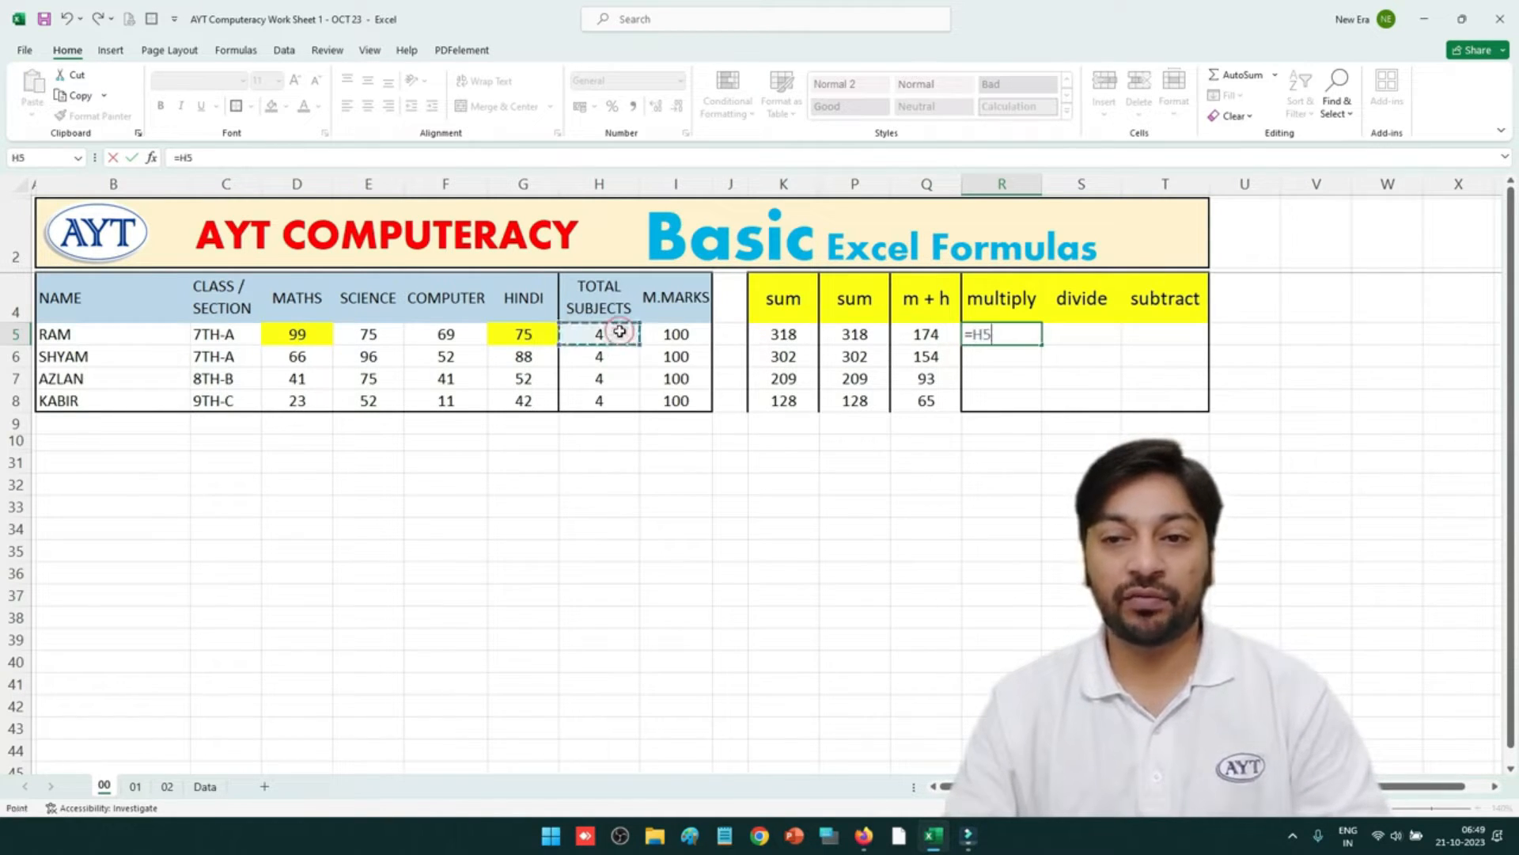
pyautogui.write('*')
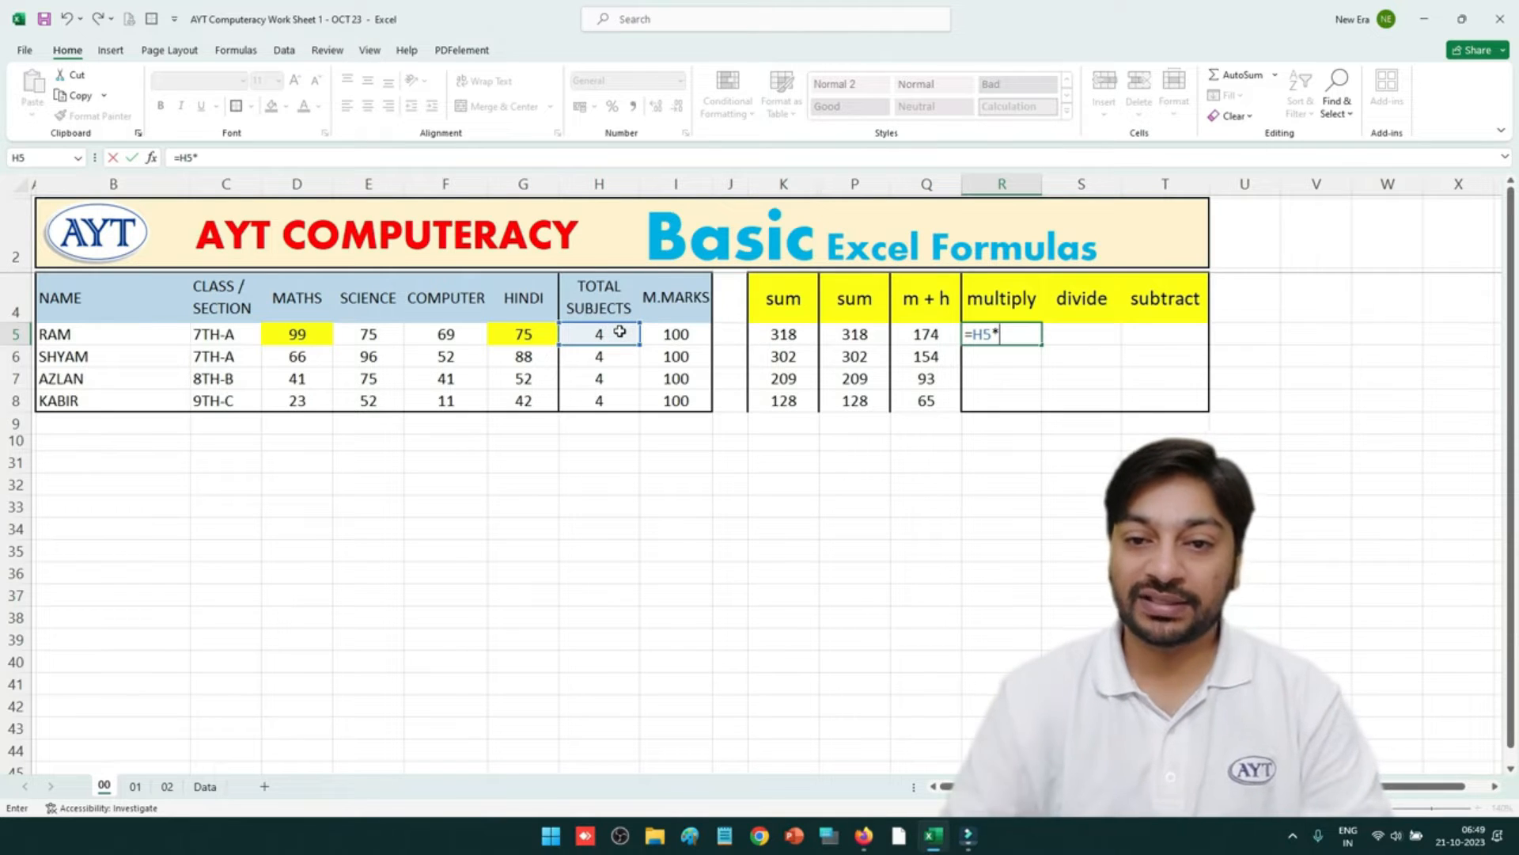
pyautogui.click(677, 336)
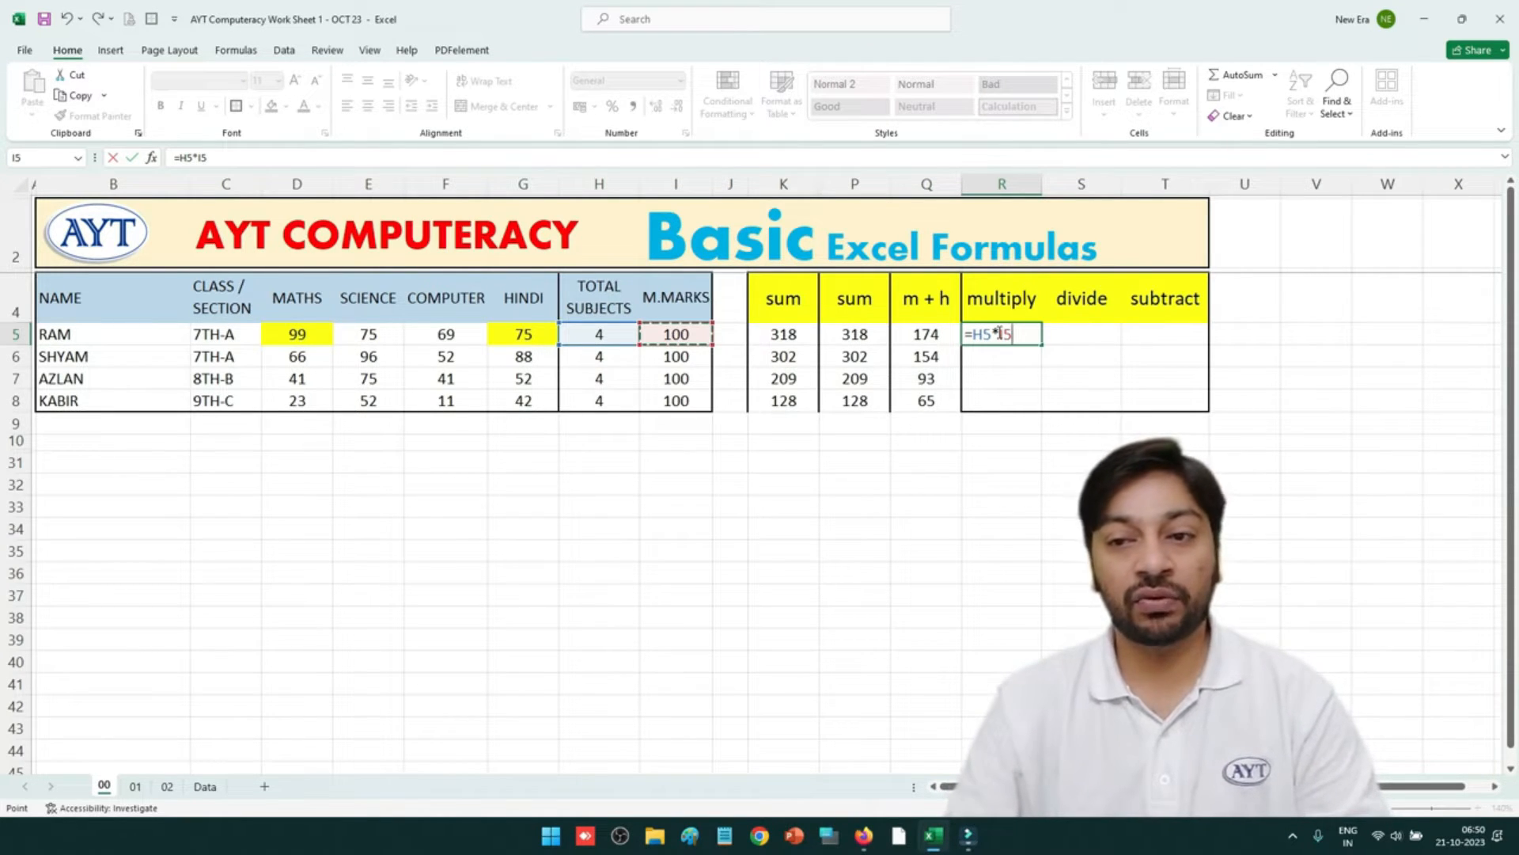
pyautogui.press('Return')
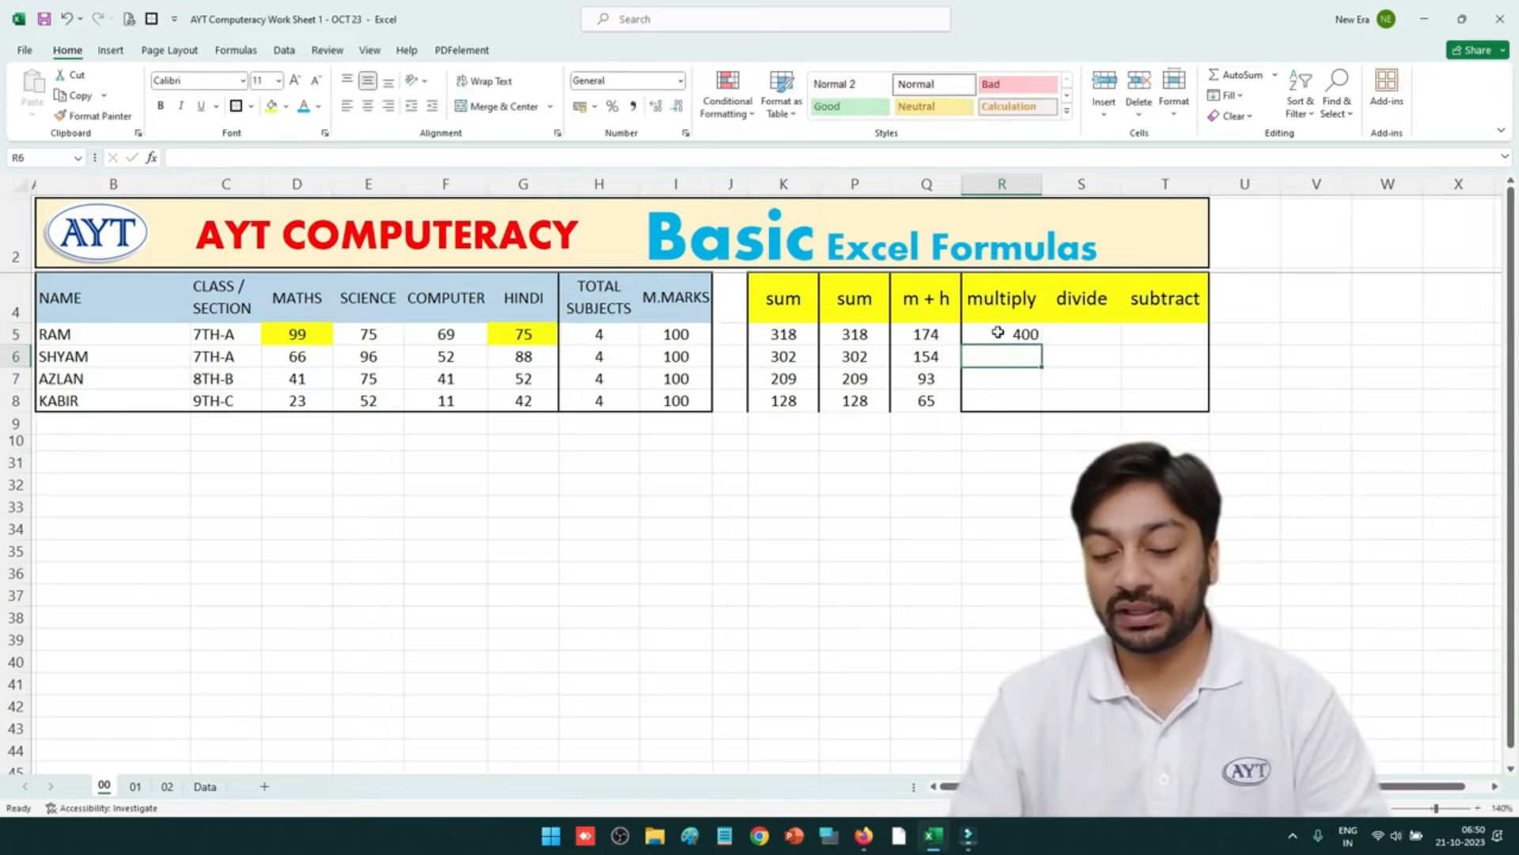
# Enter the formula =H6*I6 in R6 for the second student and fill it down to R8.
pyautogui.write('=')
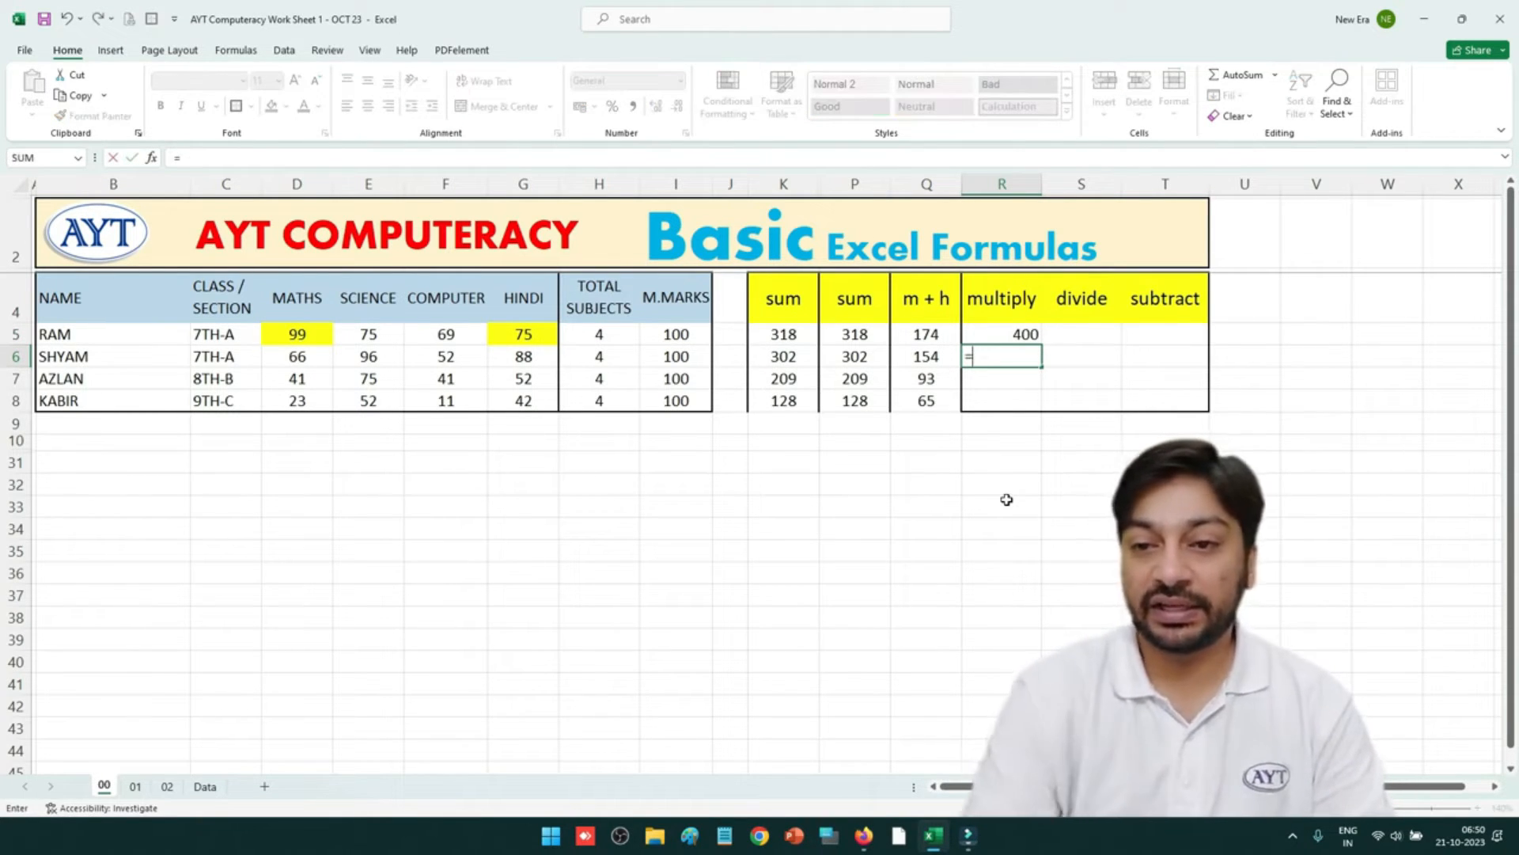
pyautogui.click(609, 358)
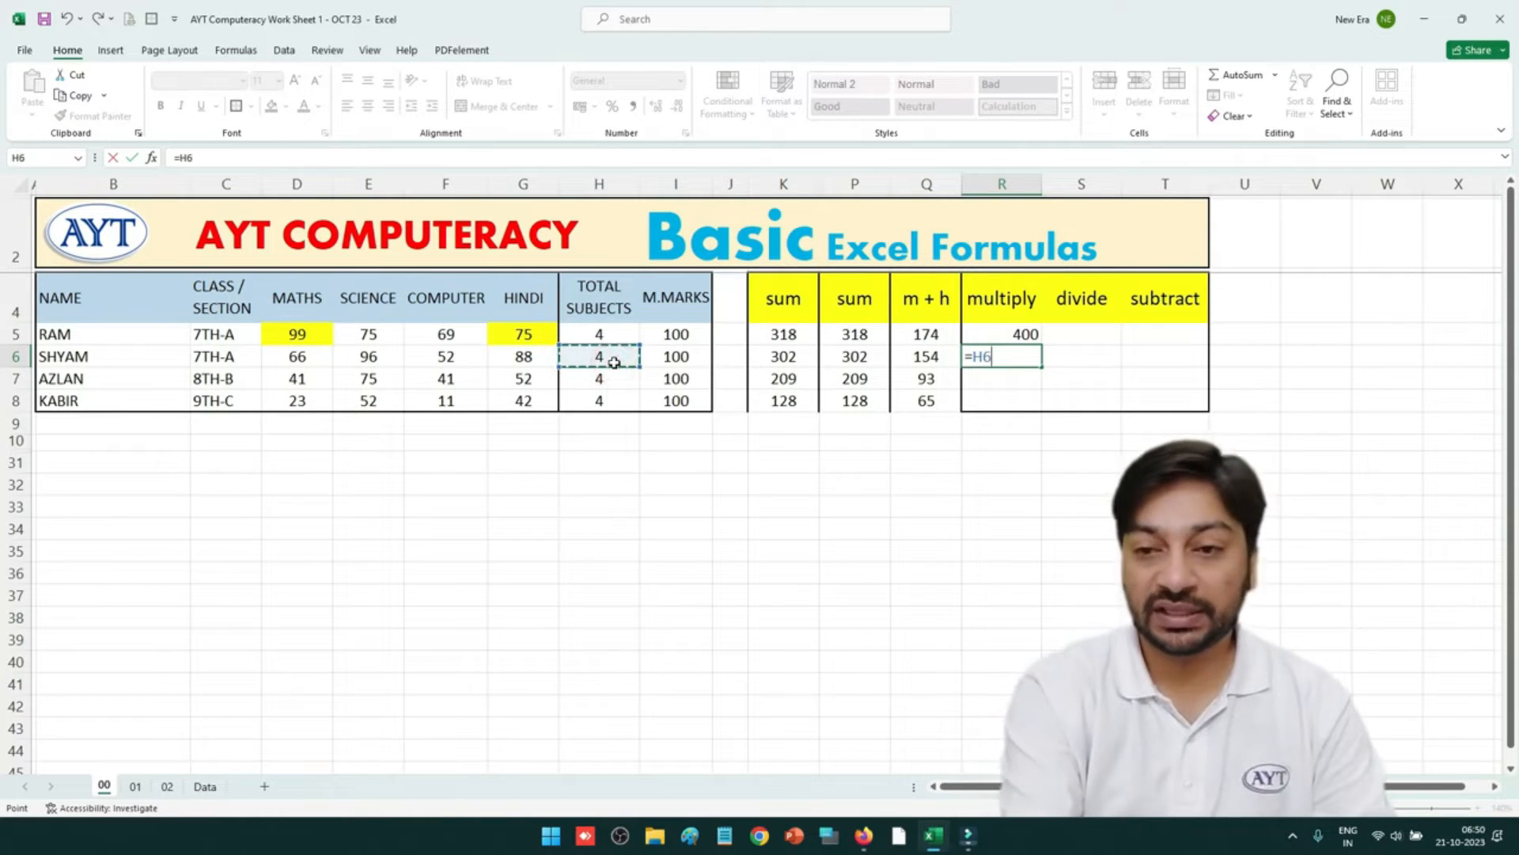
pyautogui.write('*')
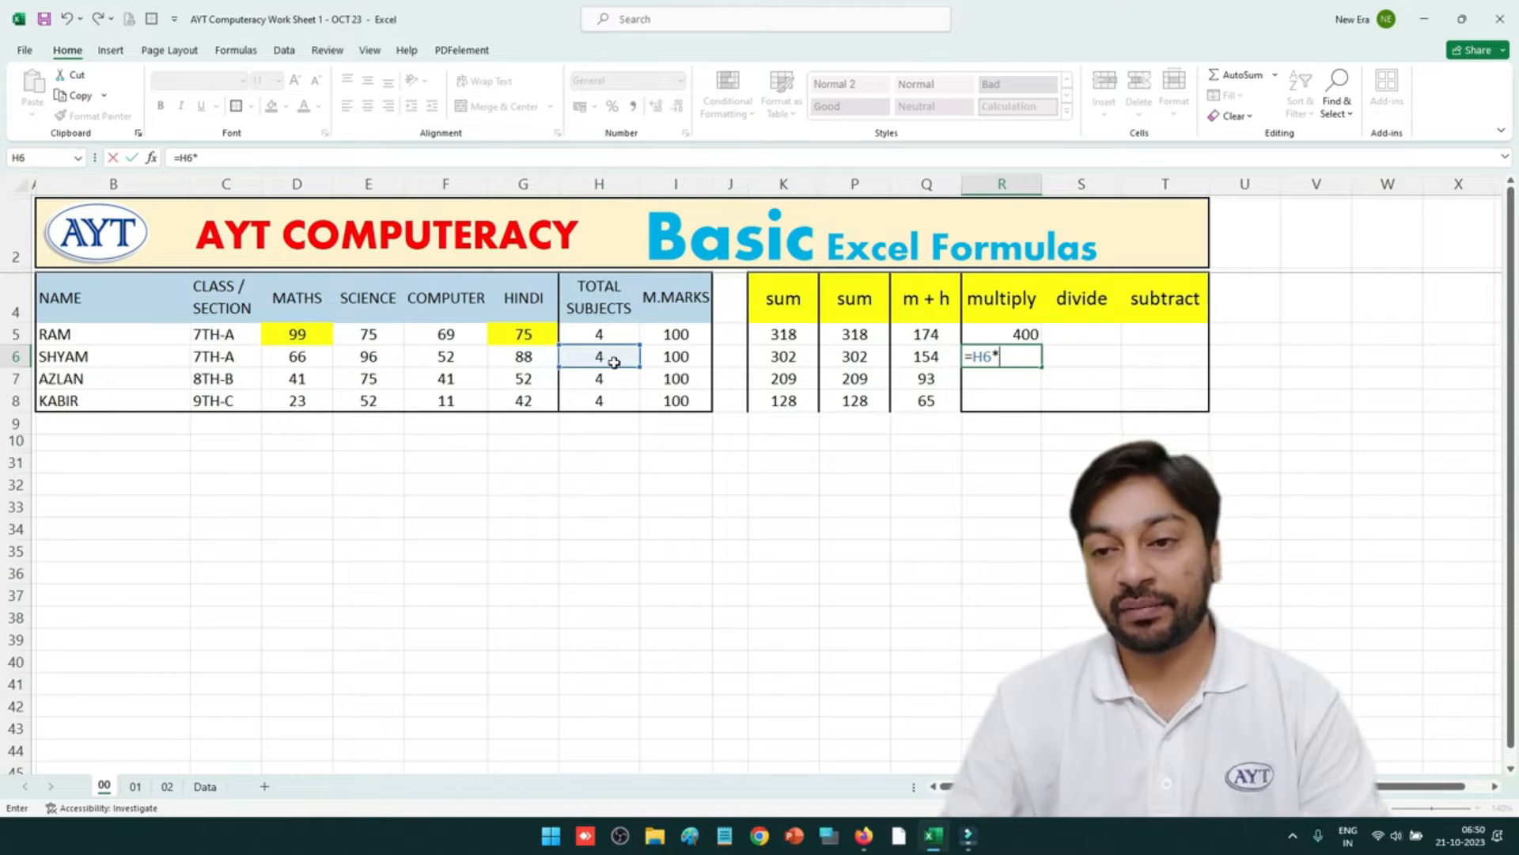
pyautogui.click(679, 356)
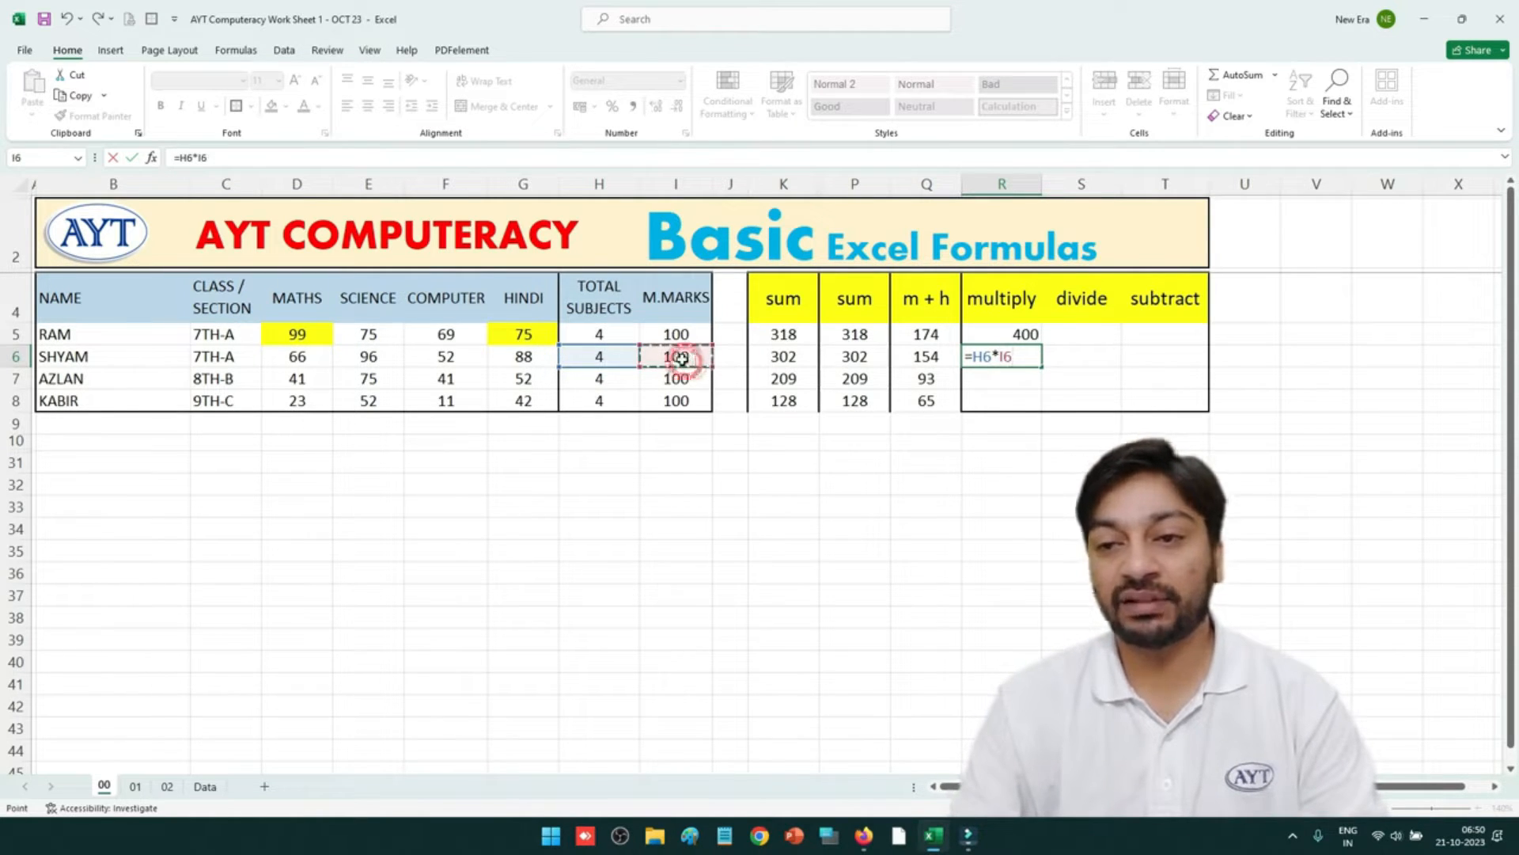
pyautogui.press('Return')
pyautogui.click(1028, 358)
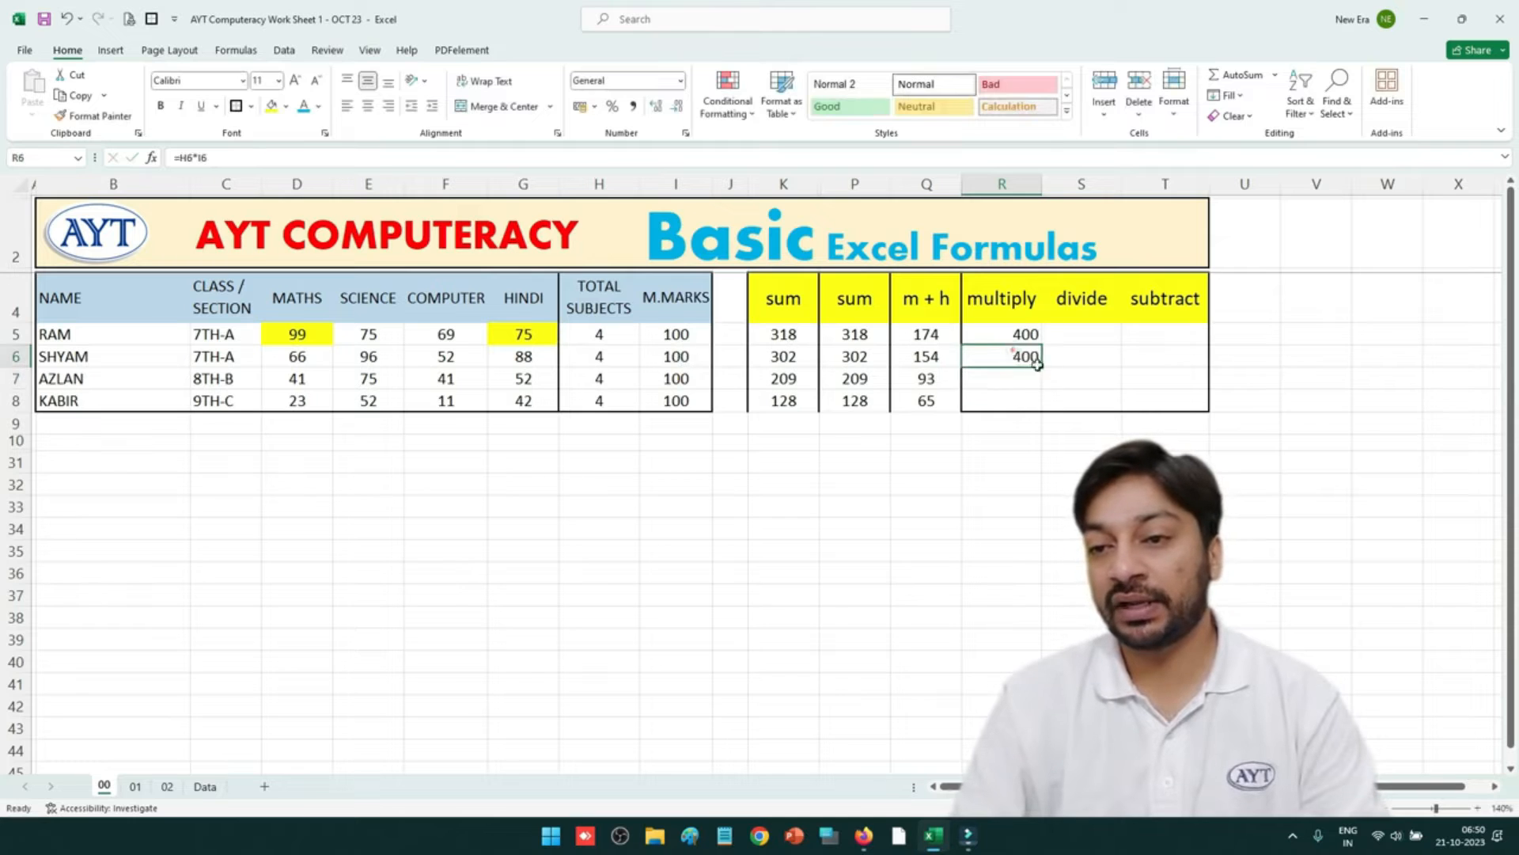
pyautogui.moveTo(1041, 367); pyautogui.dragTo(1043, 404)
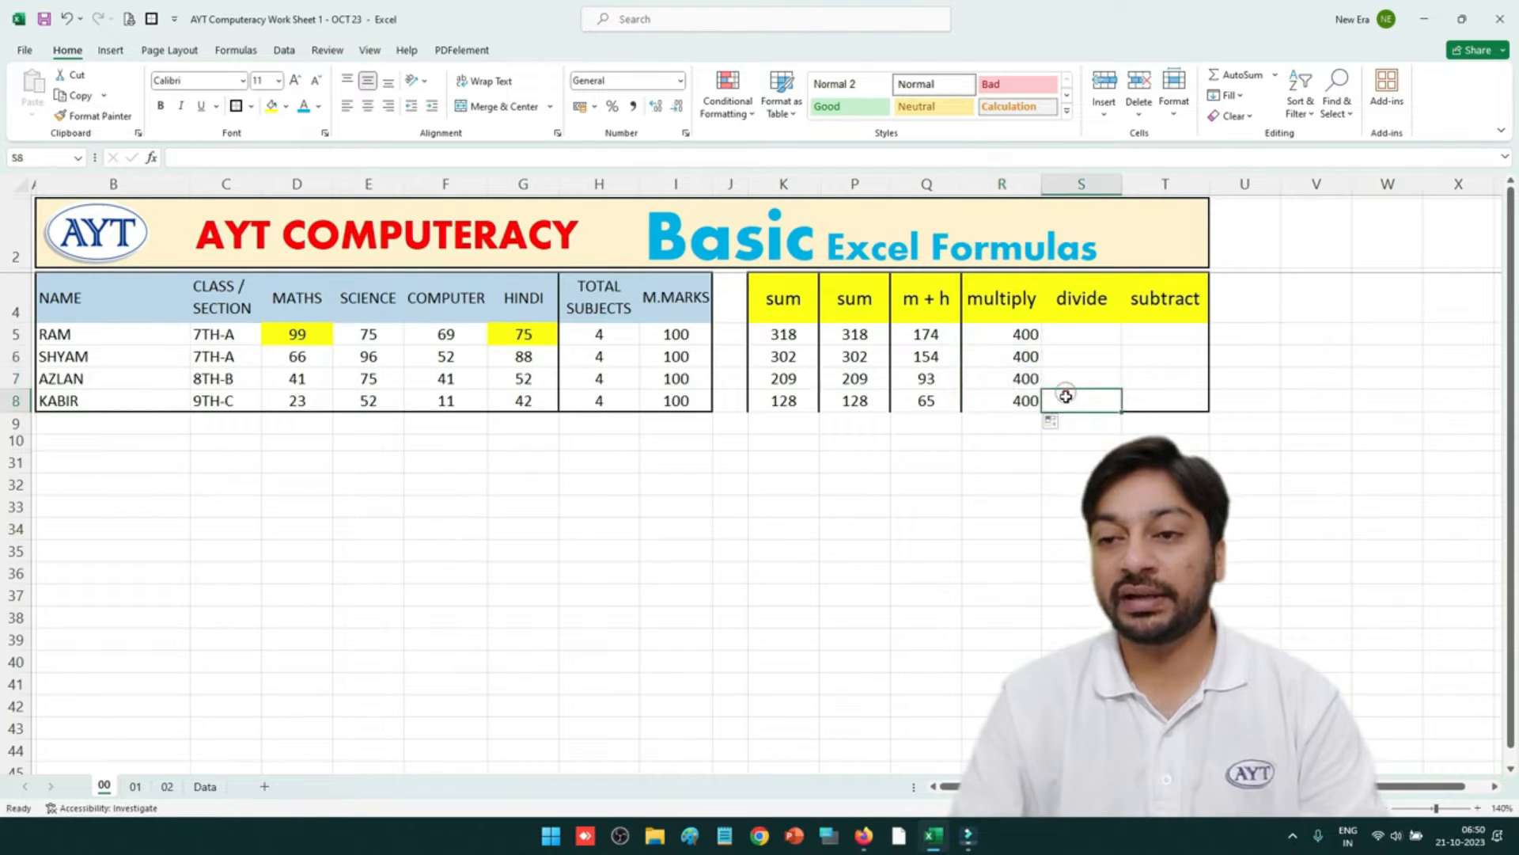
# Calculate the first student's percentage in the divide column's cell S5 with the formula =(K5/R5)*100.
pyautogui.click(1081, 332)
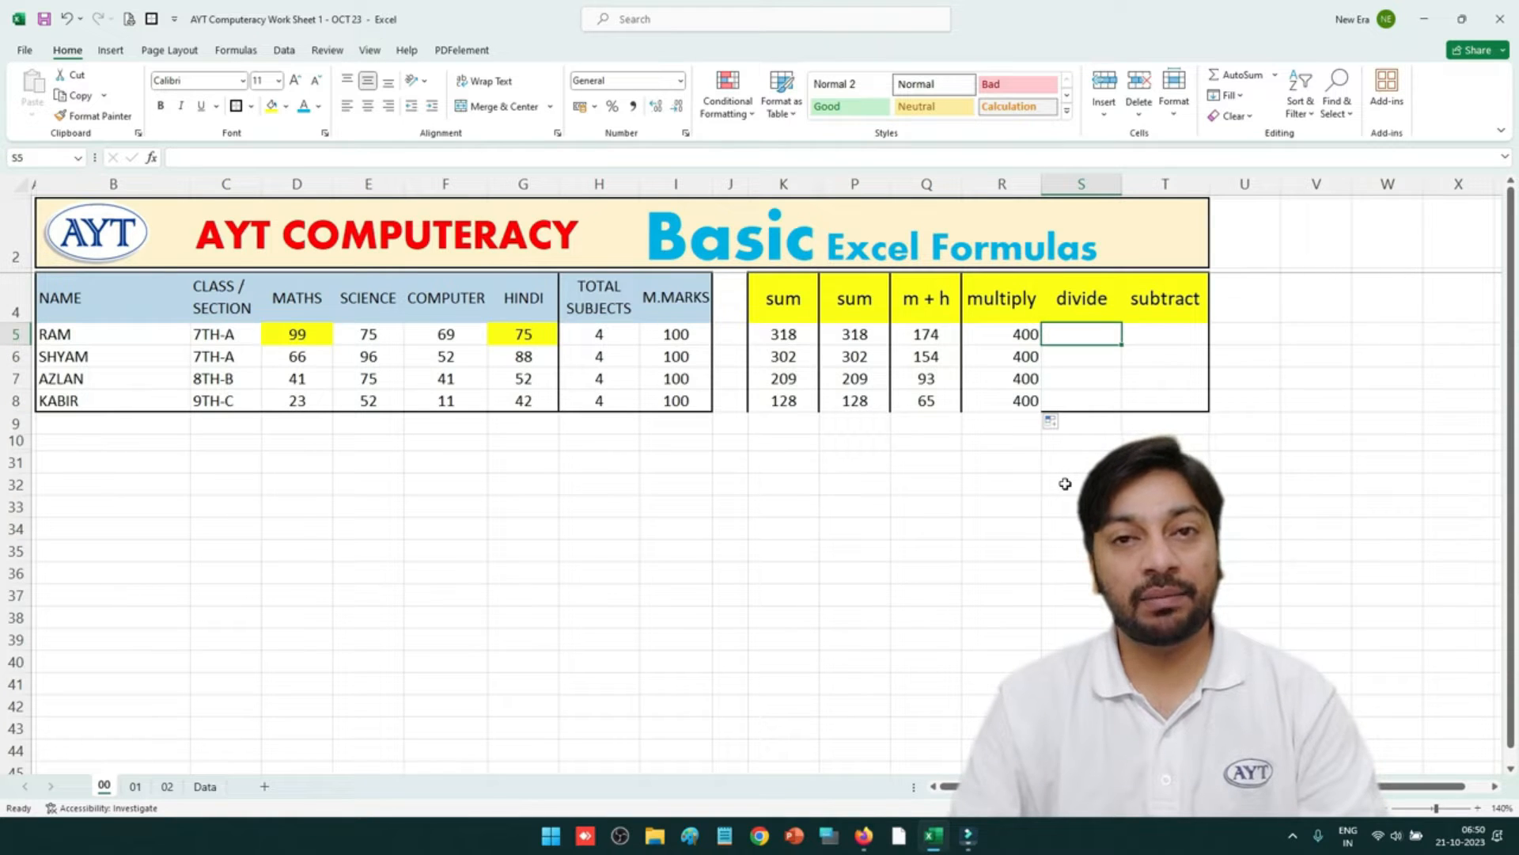
pyautogui.write('=')
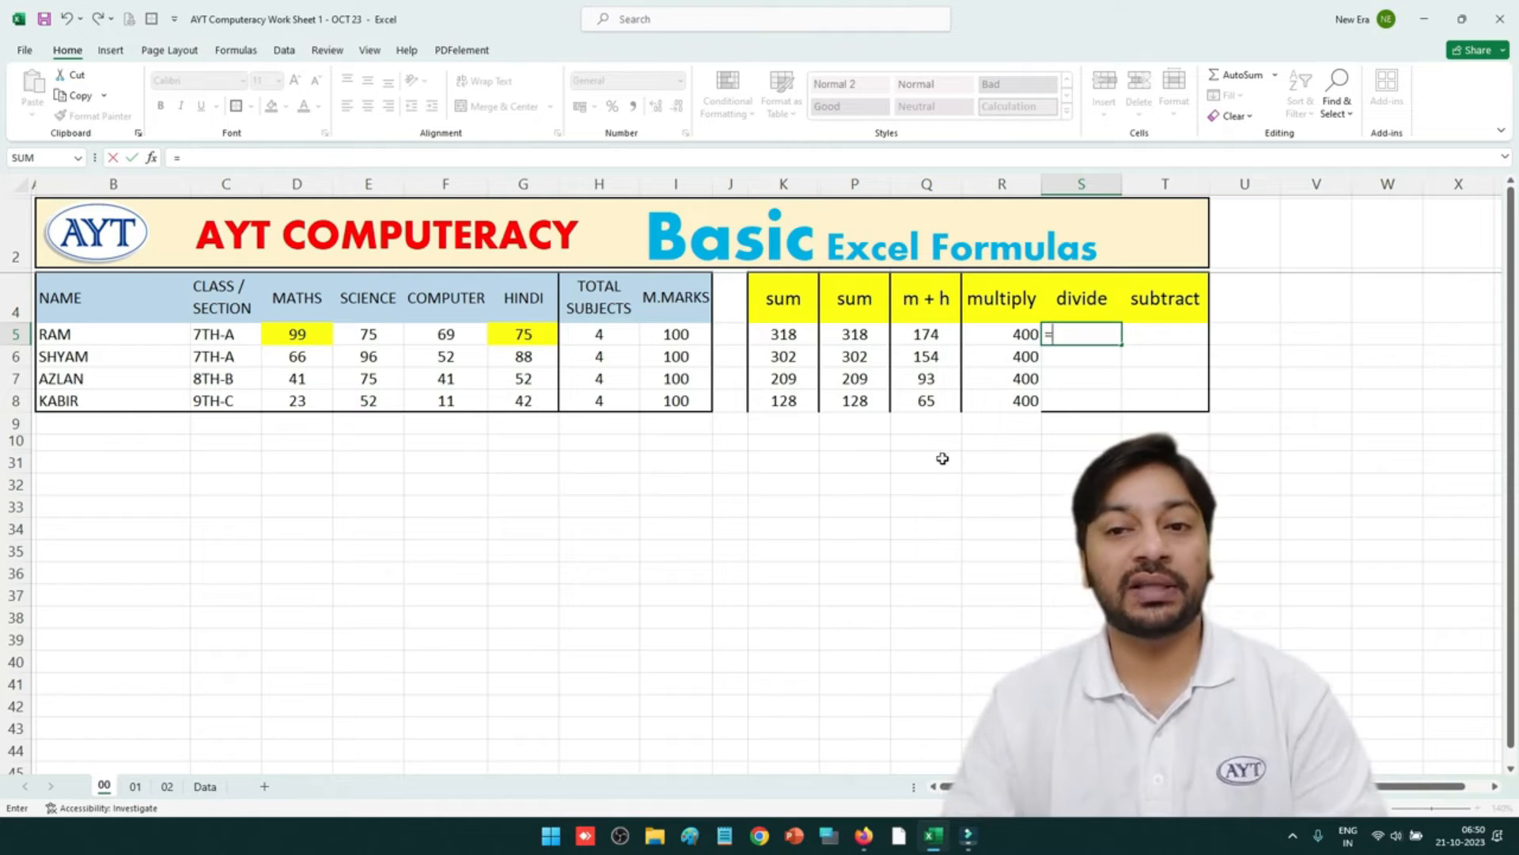
pyautogui.click(790, 334)
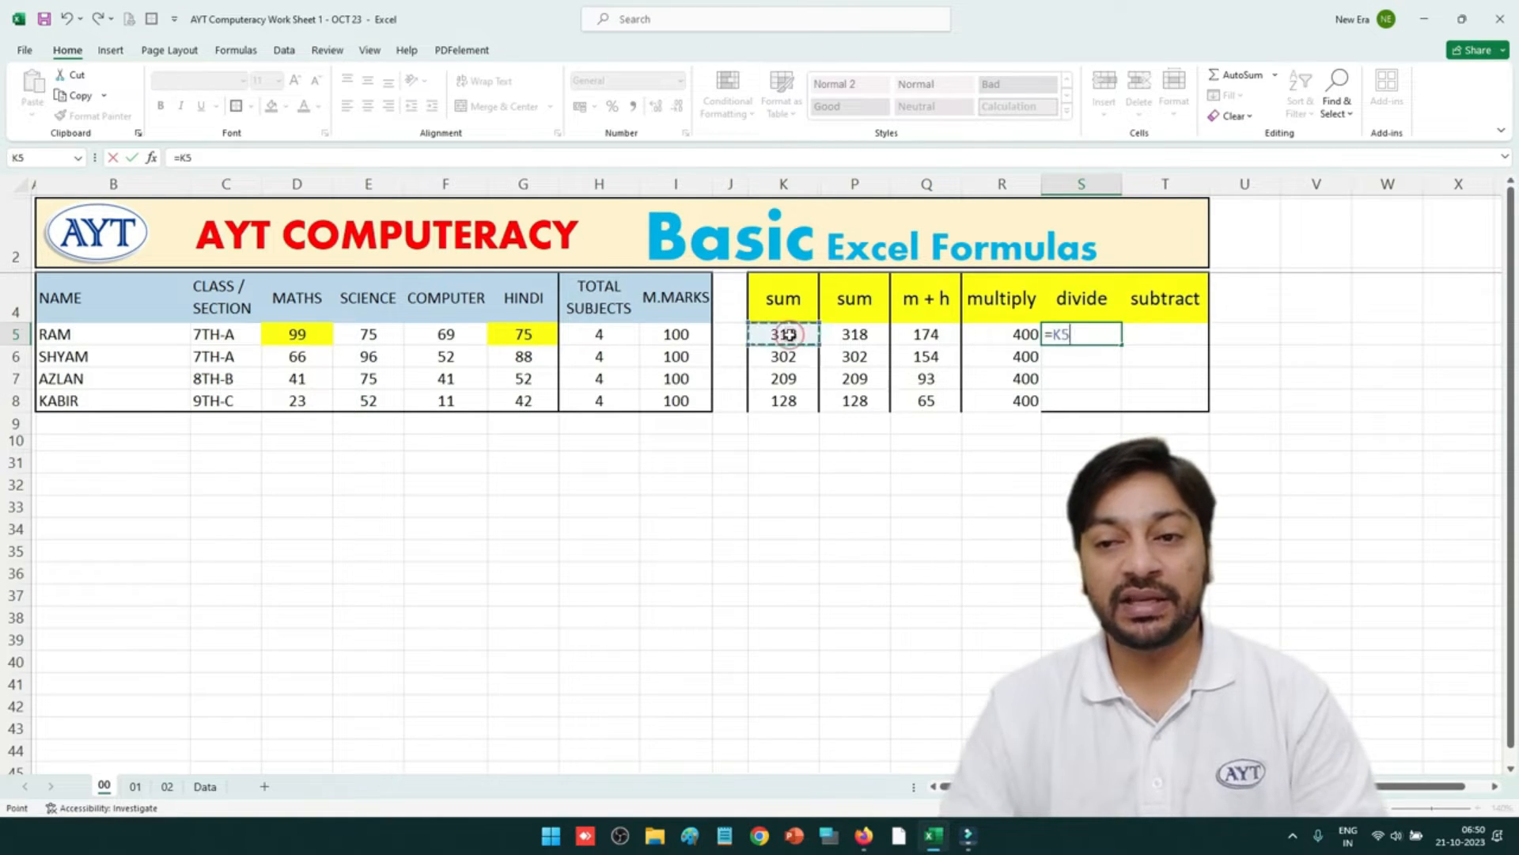
pyautogui.write('/')
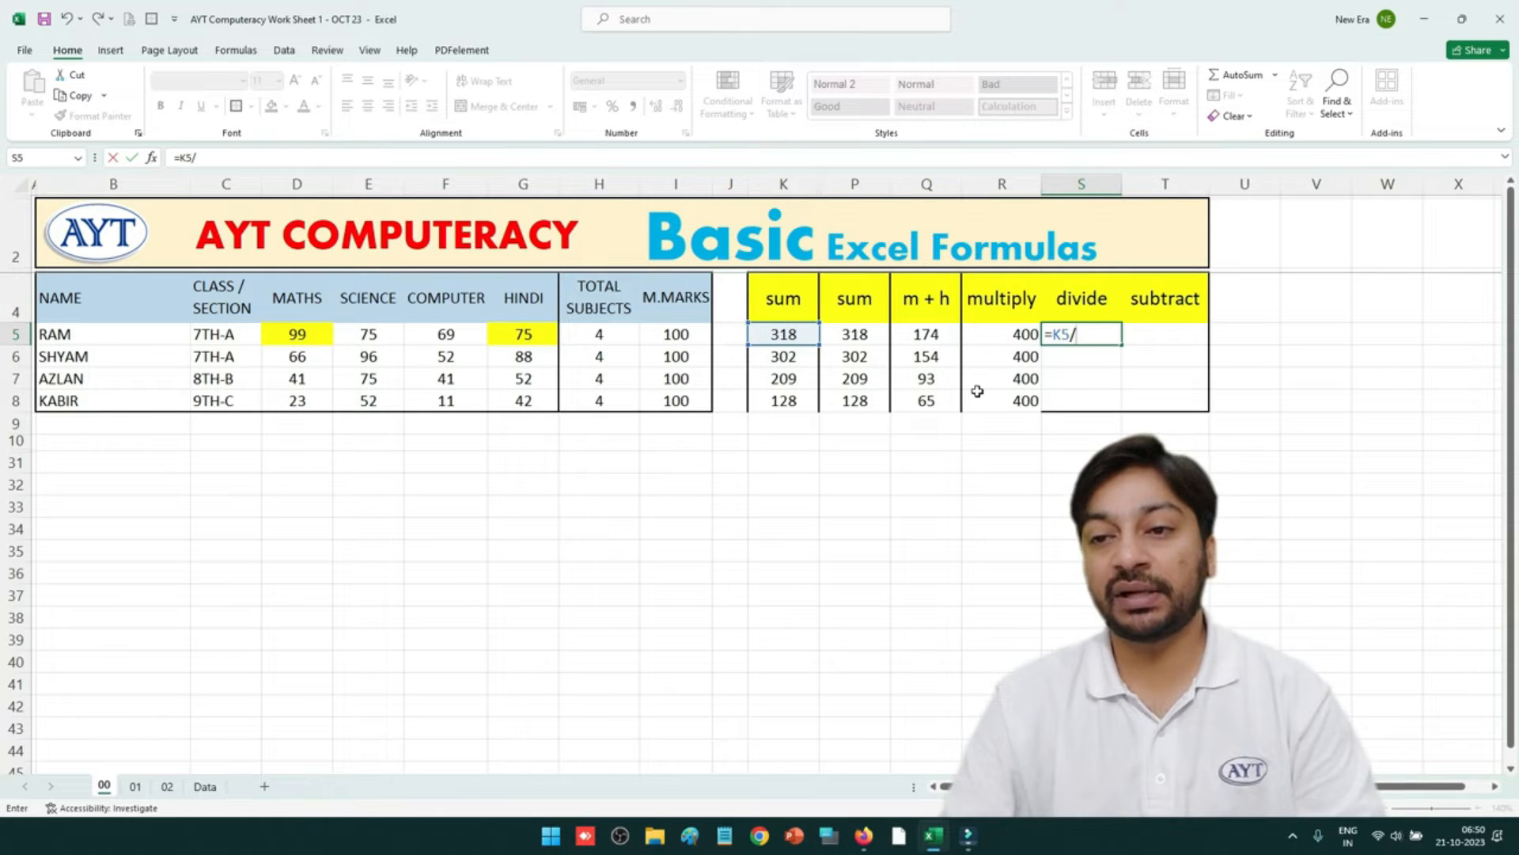
pyautogui.click(1013, 336)
pyautogui.write(')')
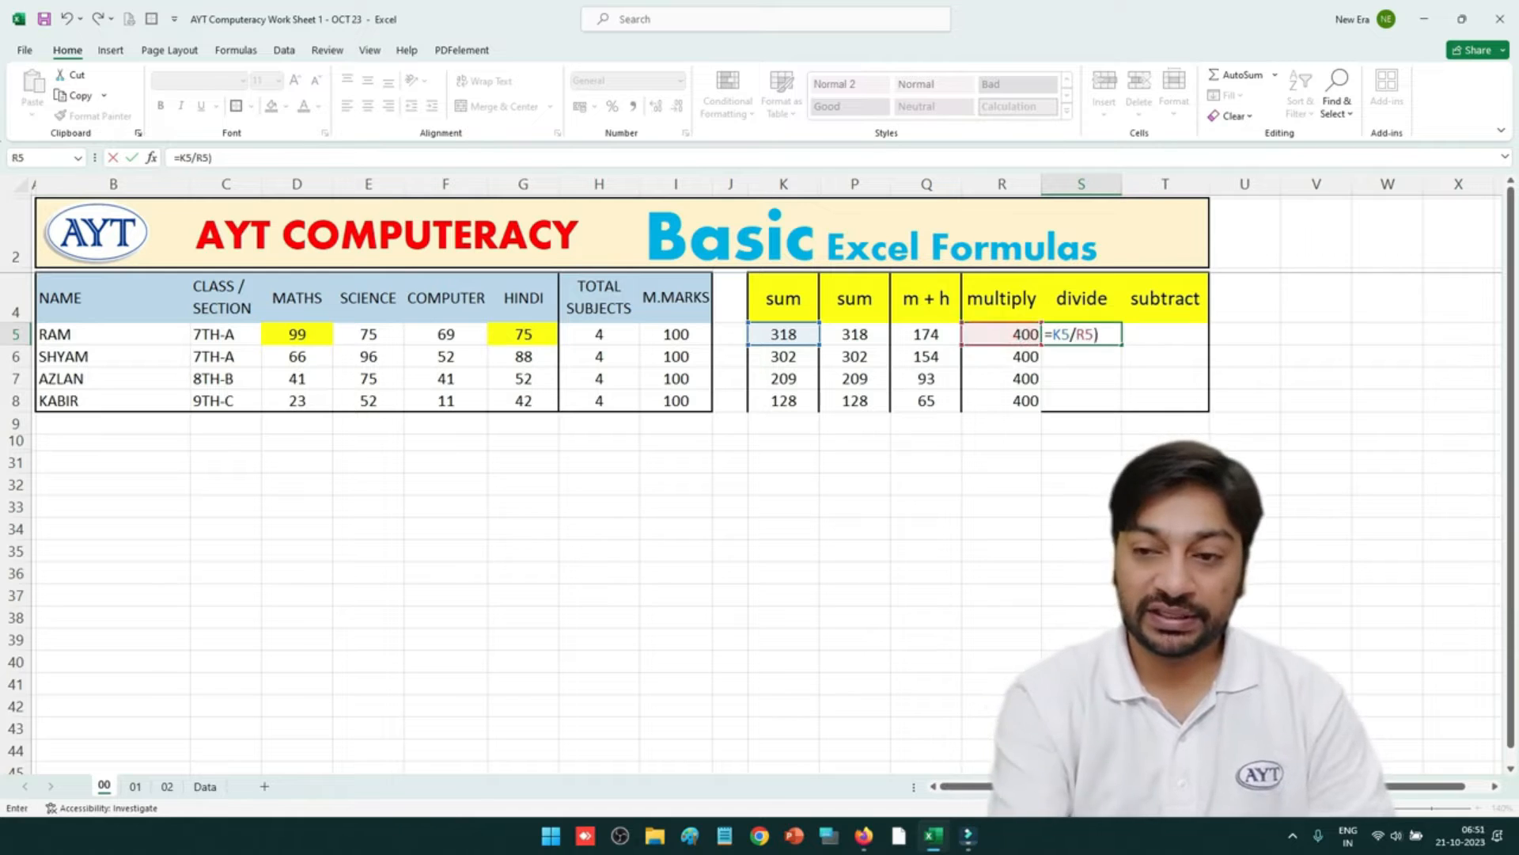
pyautogui.click(1055, 333)
pyautogui.write('(')
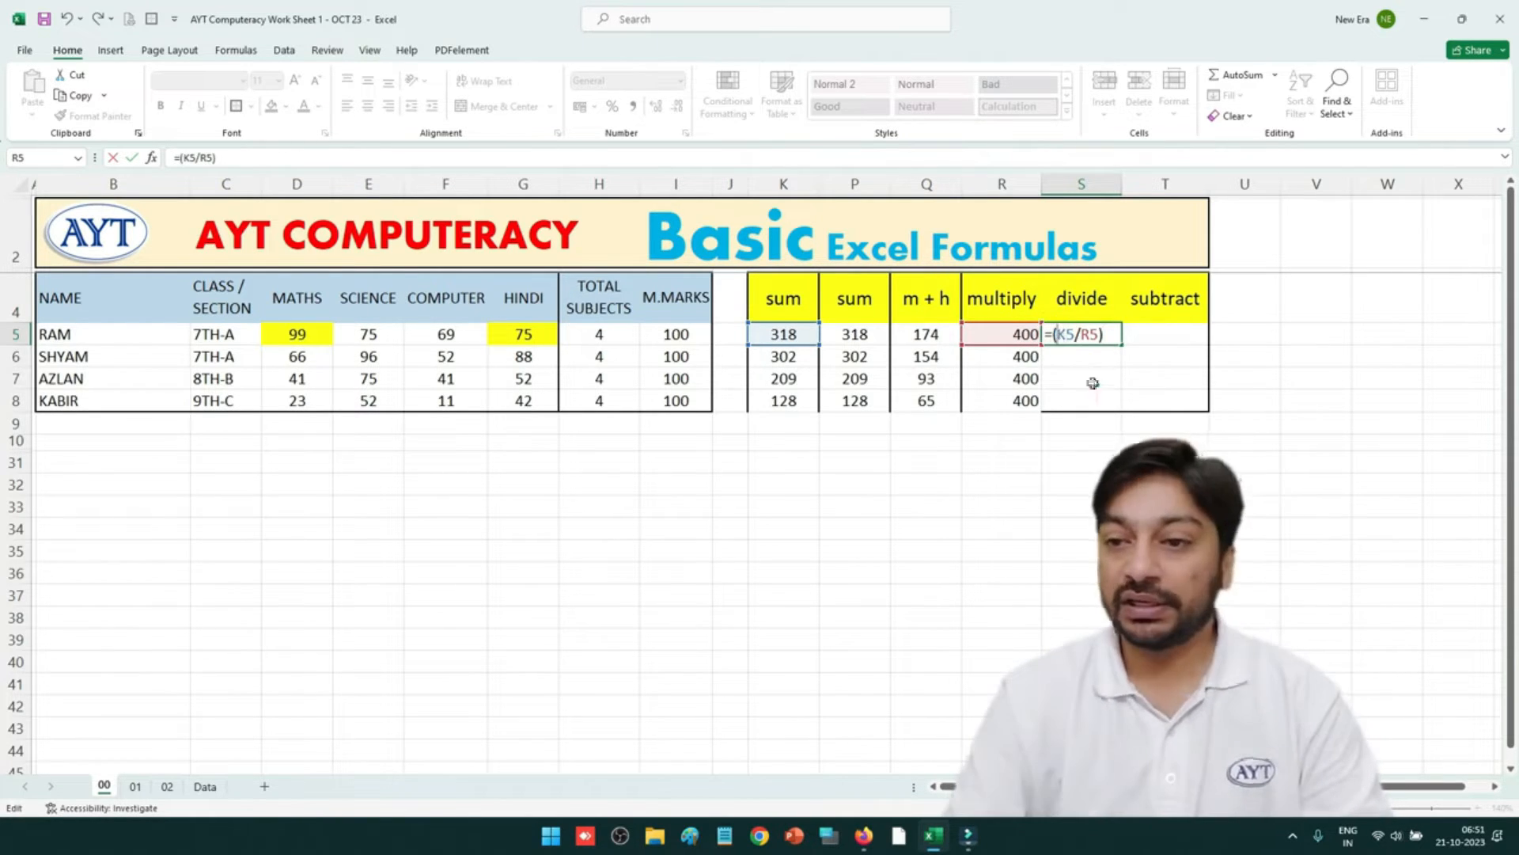
pyautogui.write('*')
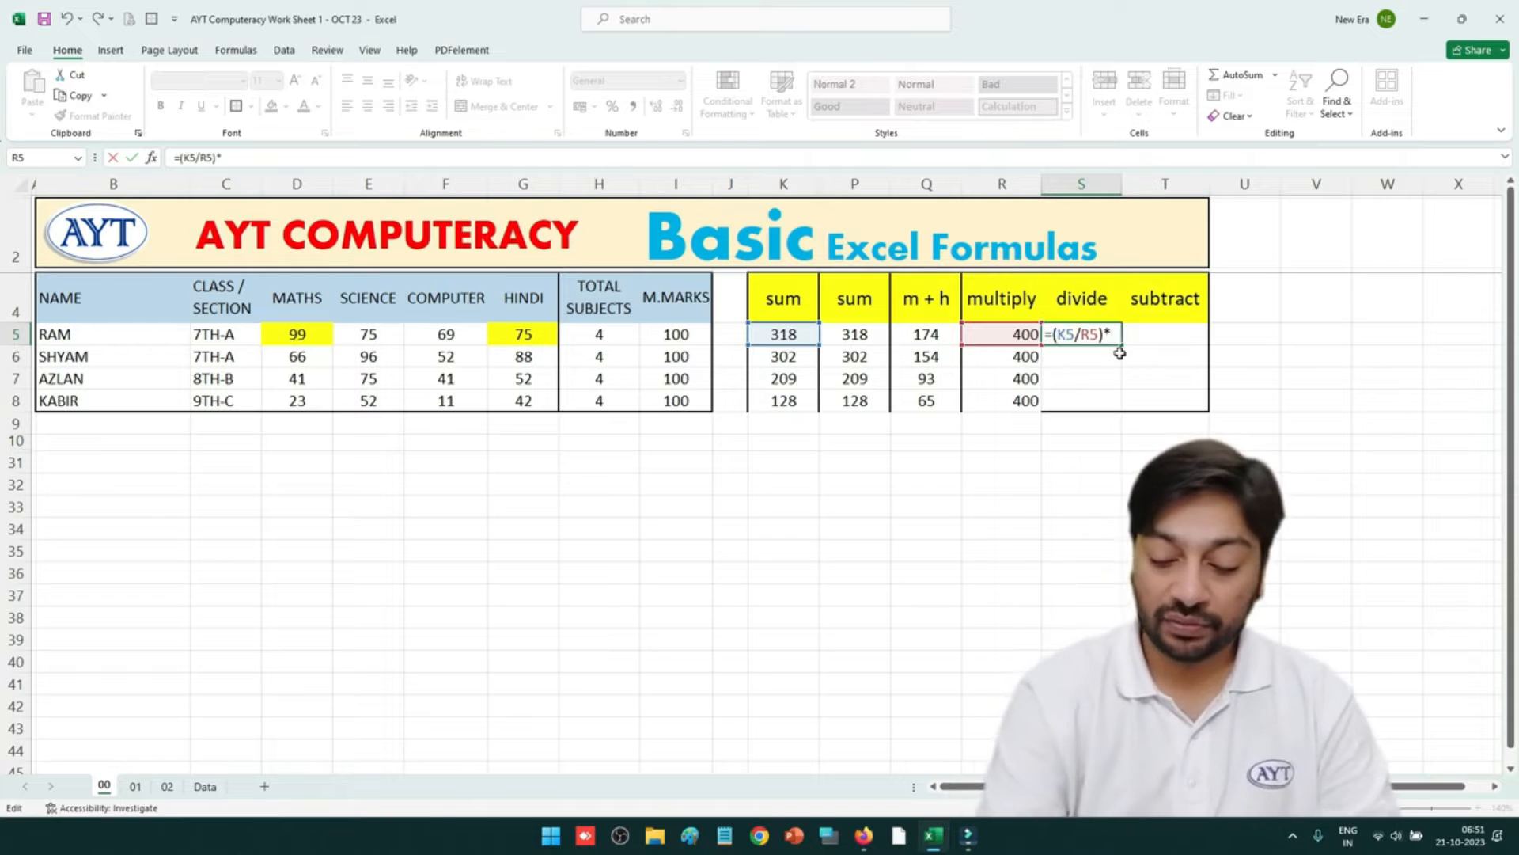
pyautogui.write('100')
pyautogui.press('Return')
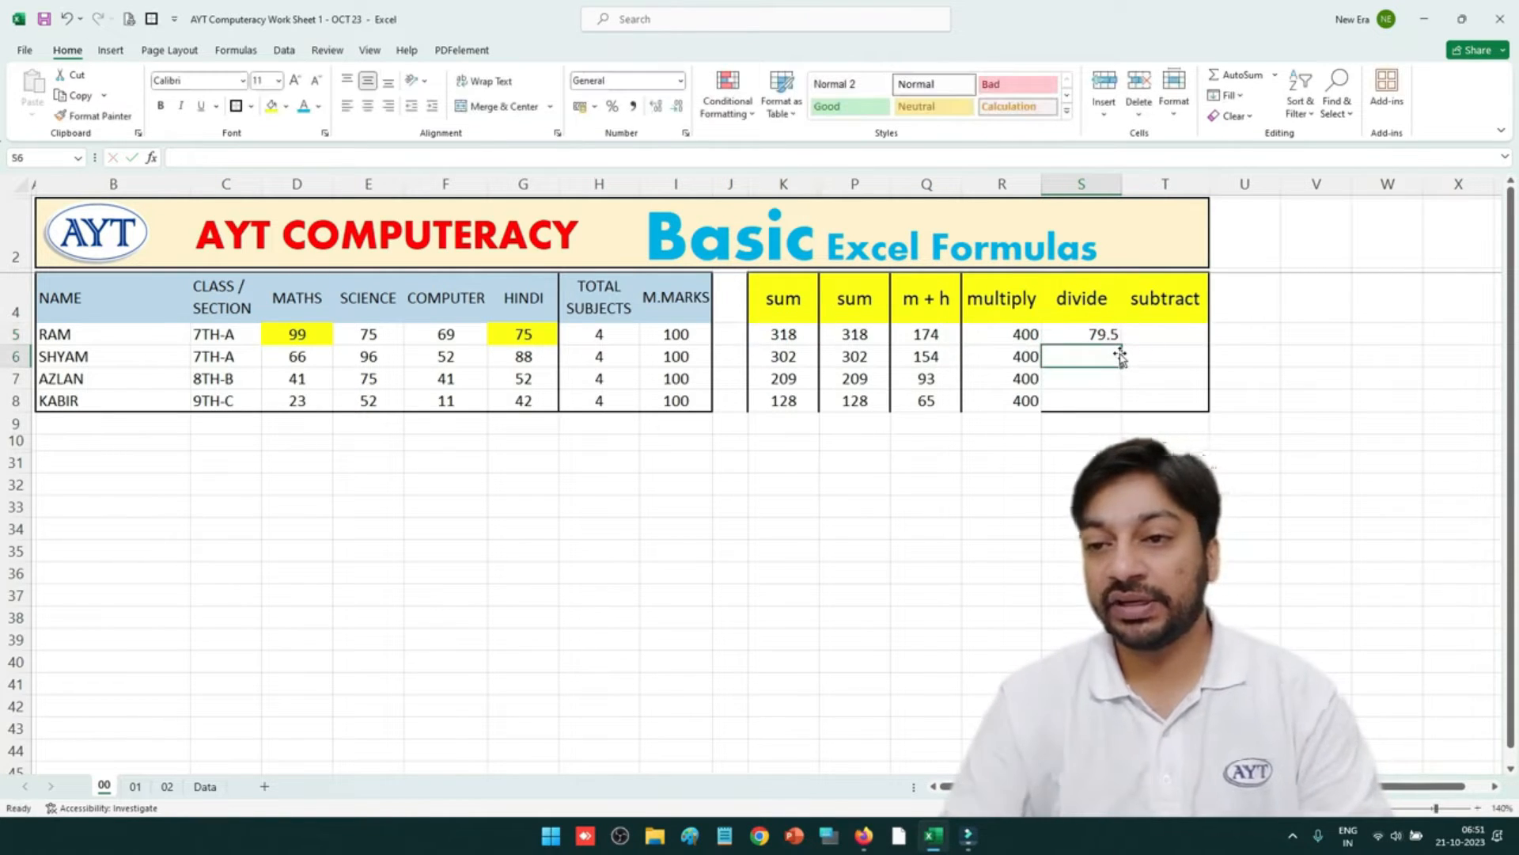
pyautogui.press('Up')
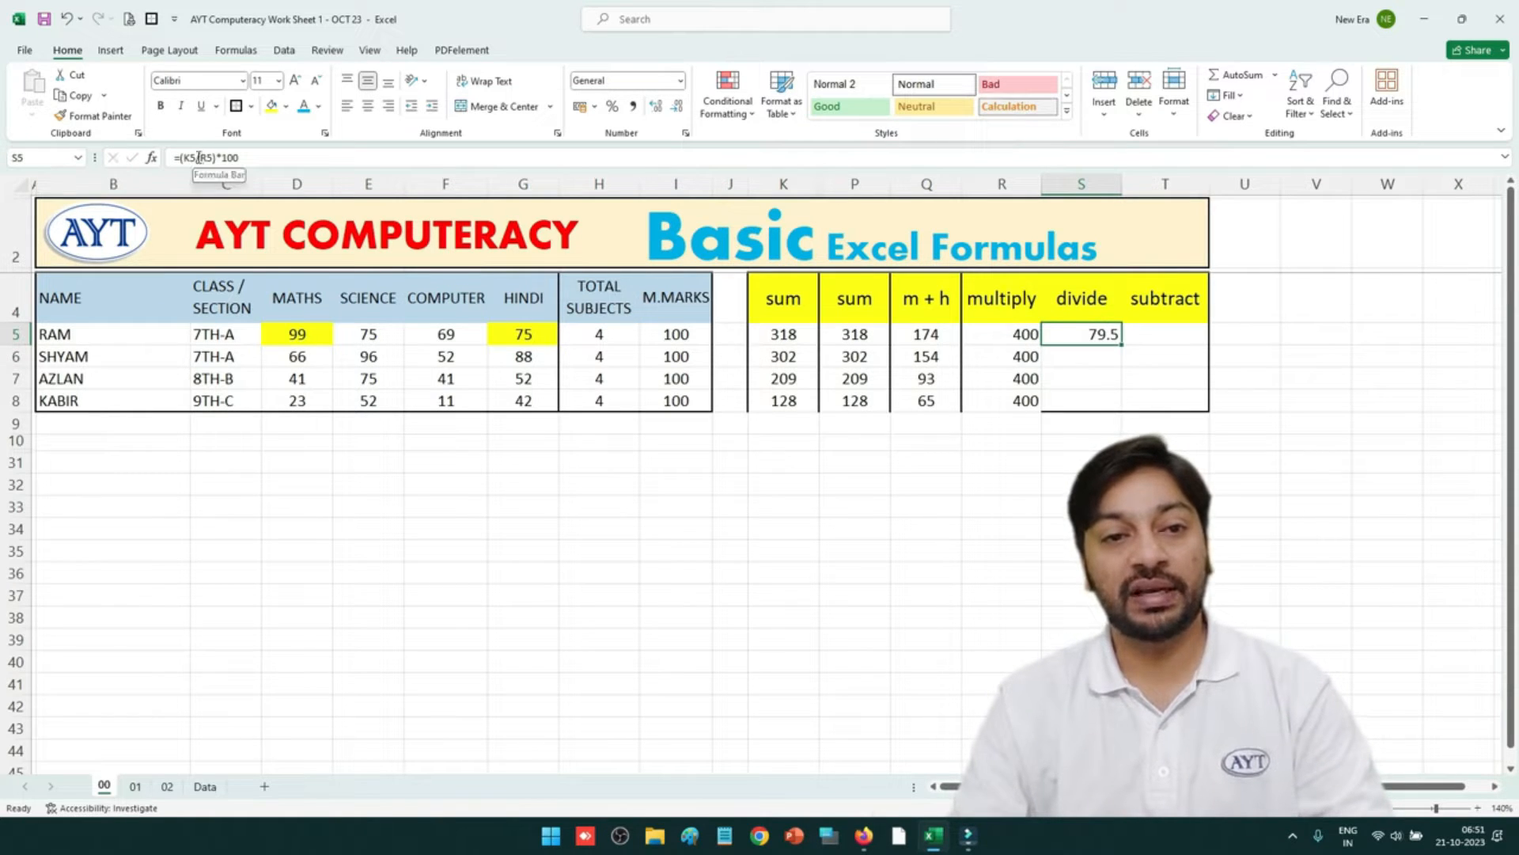
# Divide the second student's sum by the multiply result in cell S6 with the formula =K6/R6.
pyautogui.click(1088, 364)
pyautogui.write('=')
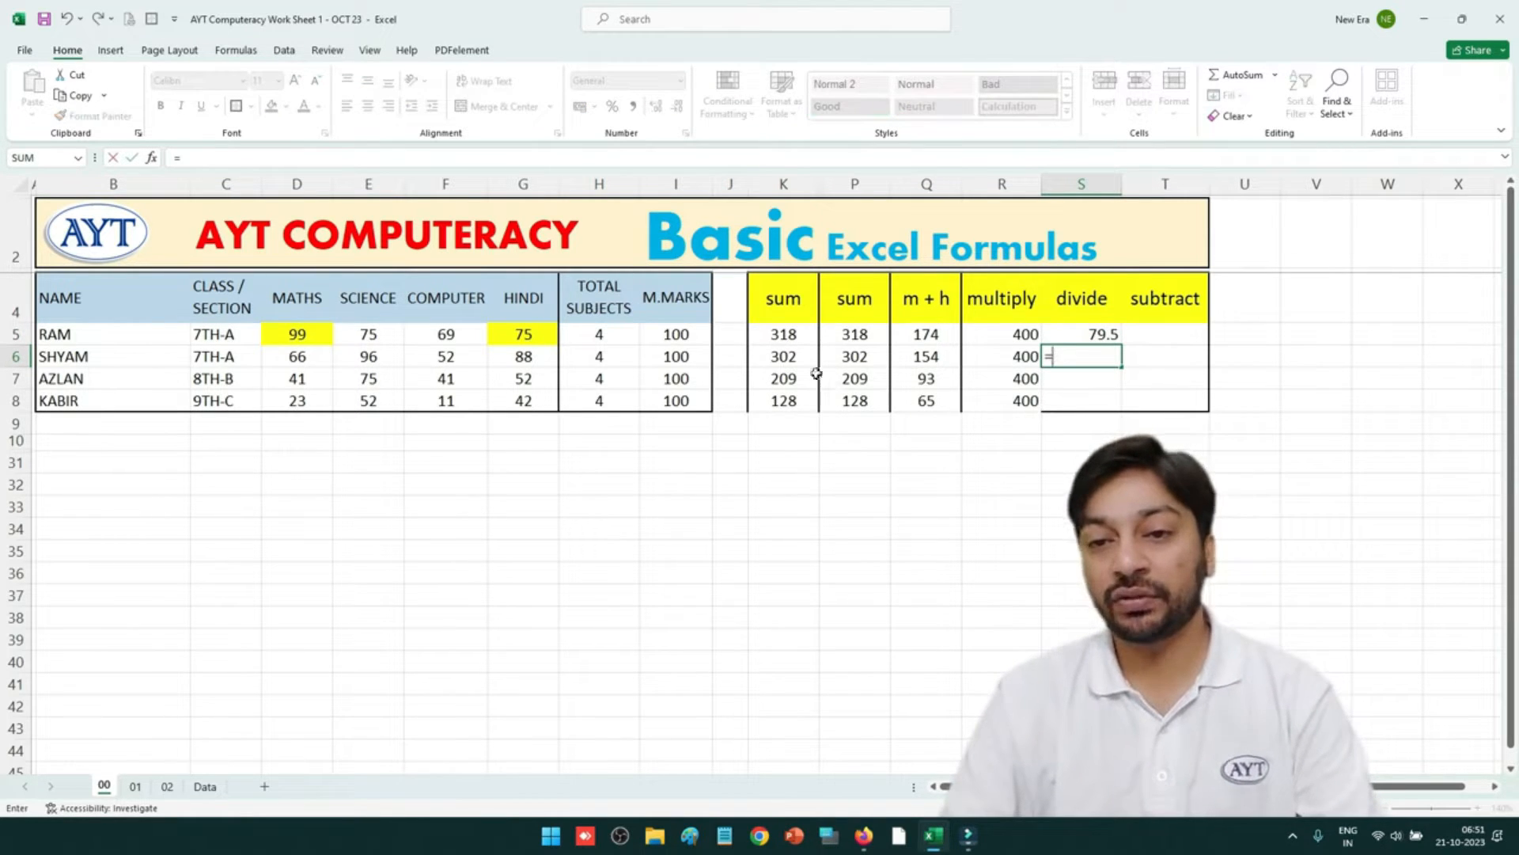
pyautogui.click(791, 357)
pyautogui.write('/')
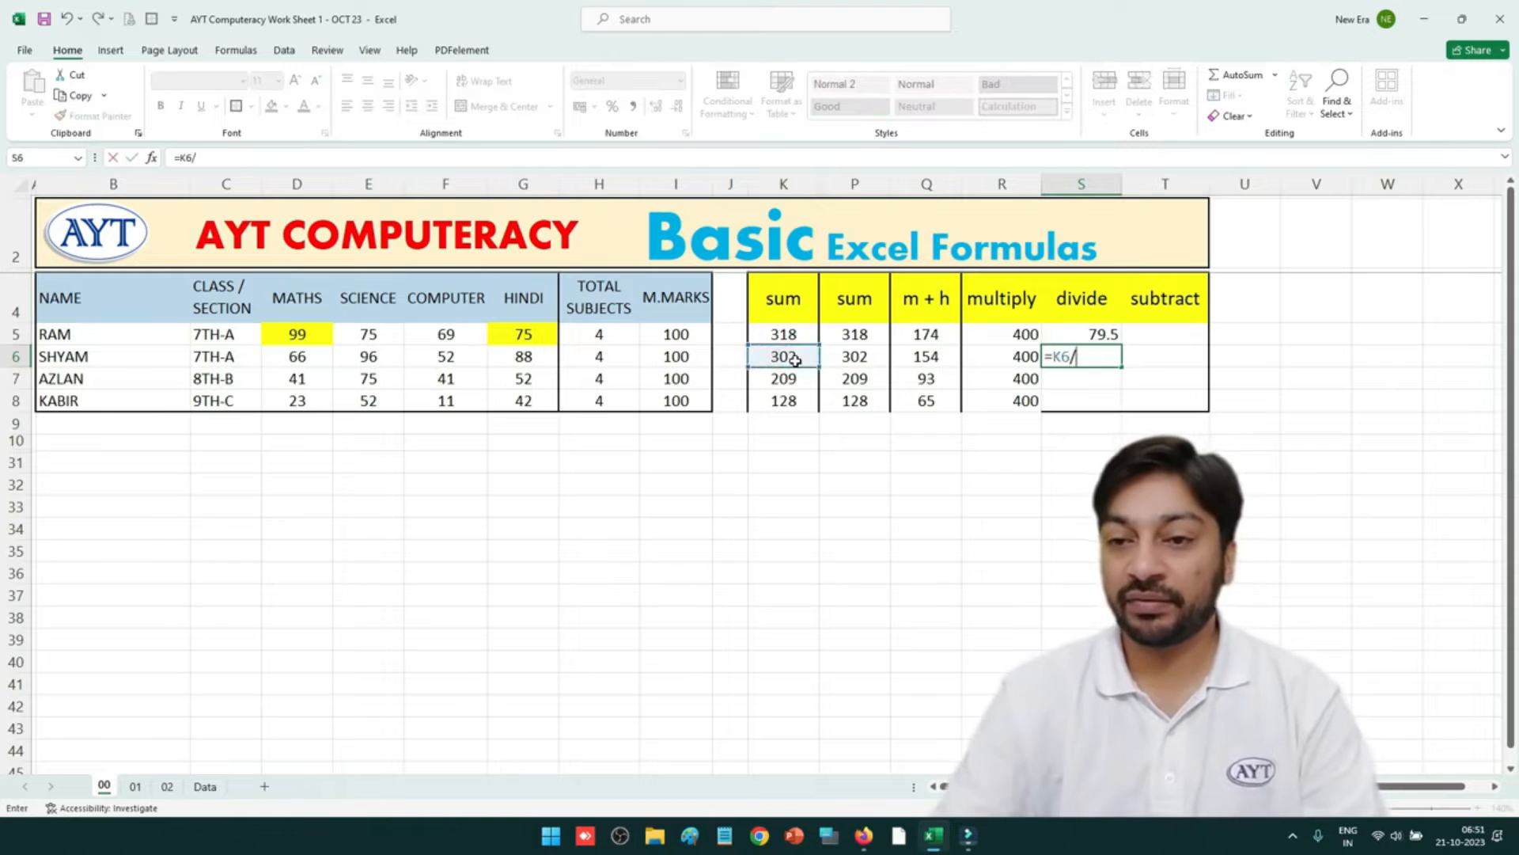
pyautogui.click(1029, 357)
pyautogui.press('Return')
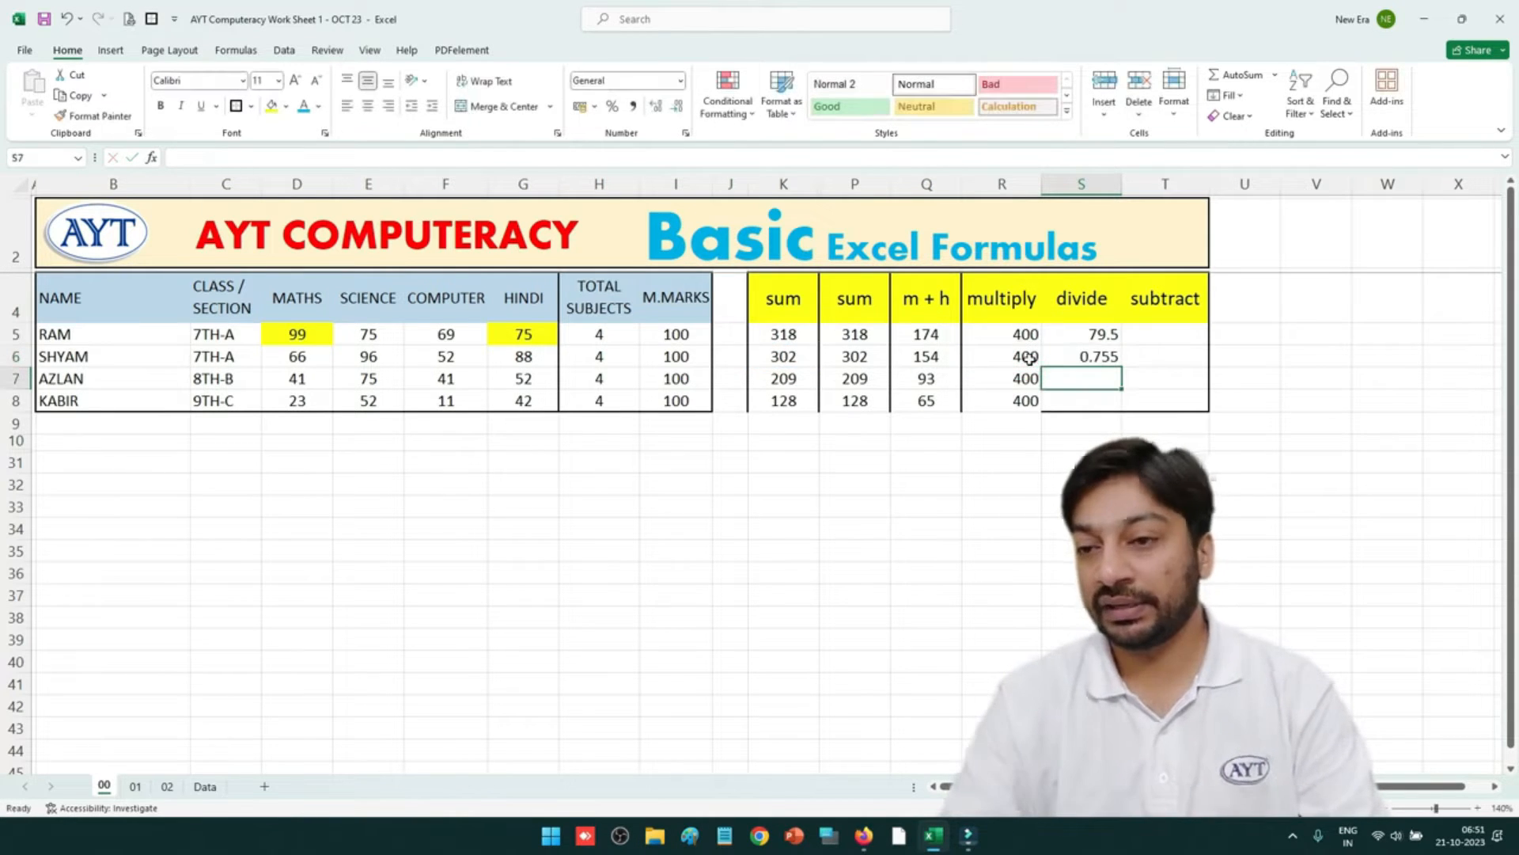
# Change the S6 formula to =(K6/R6)*100 and fill it down to S8.
pyautogui.doubleClick(1114, 360)
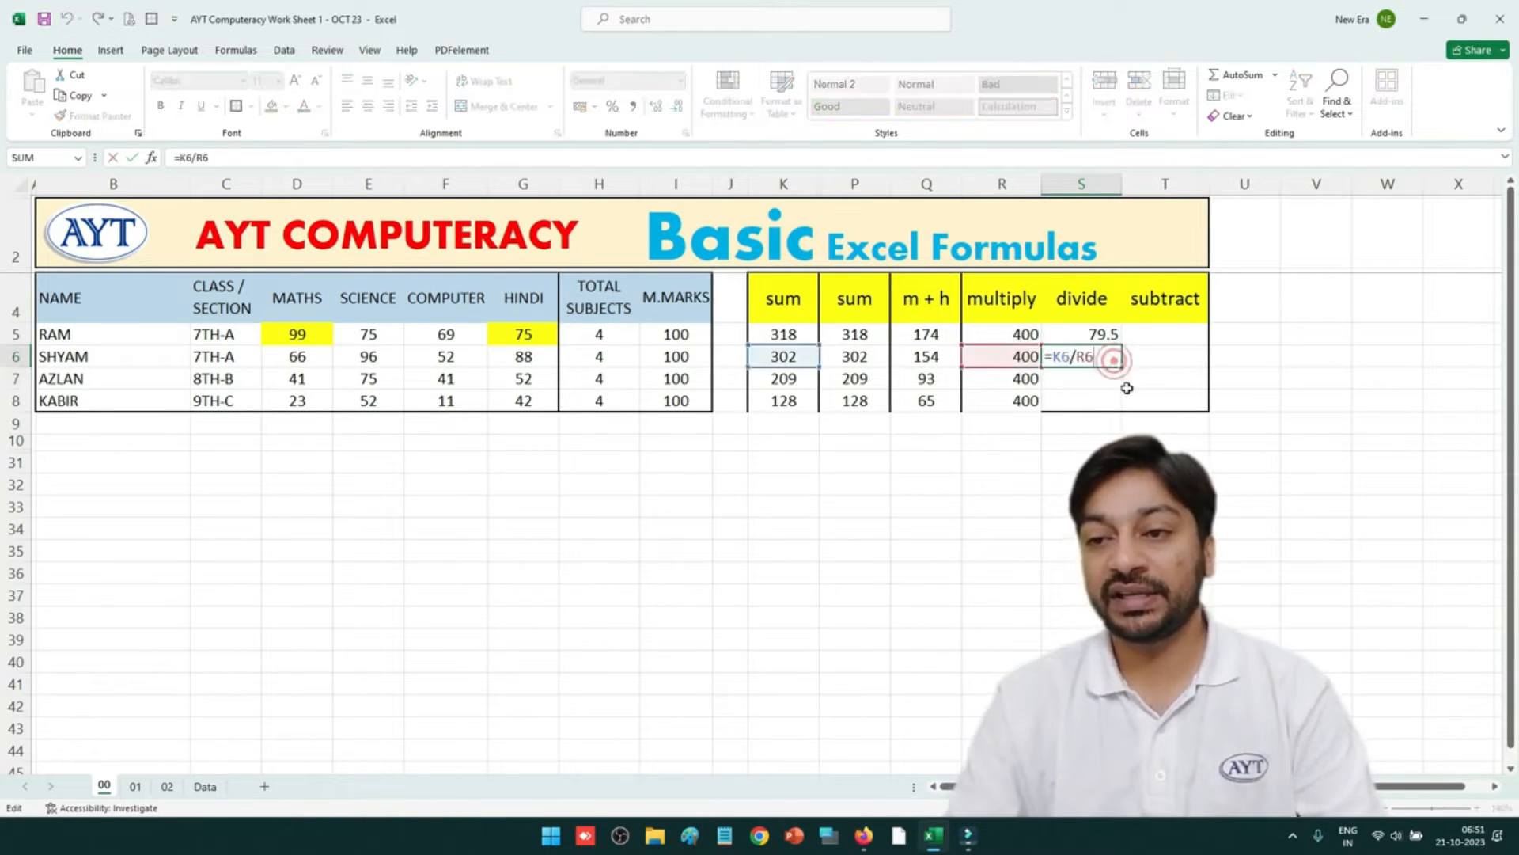
pyautogui.write(')')
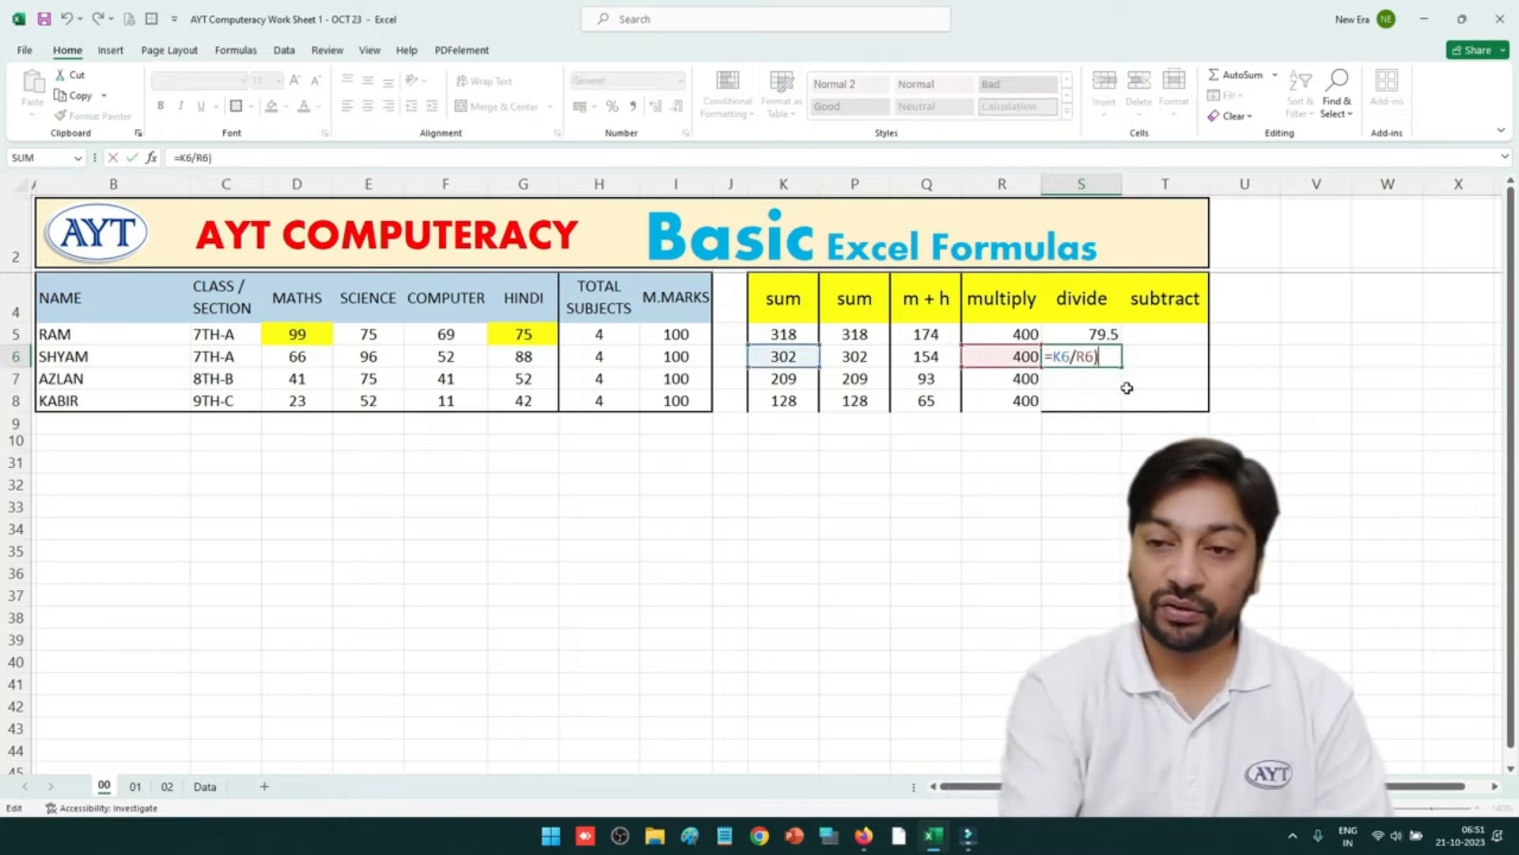
pyautogui.click(1053, 357)
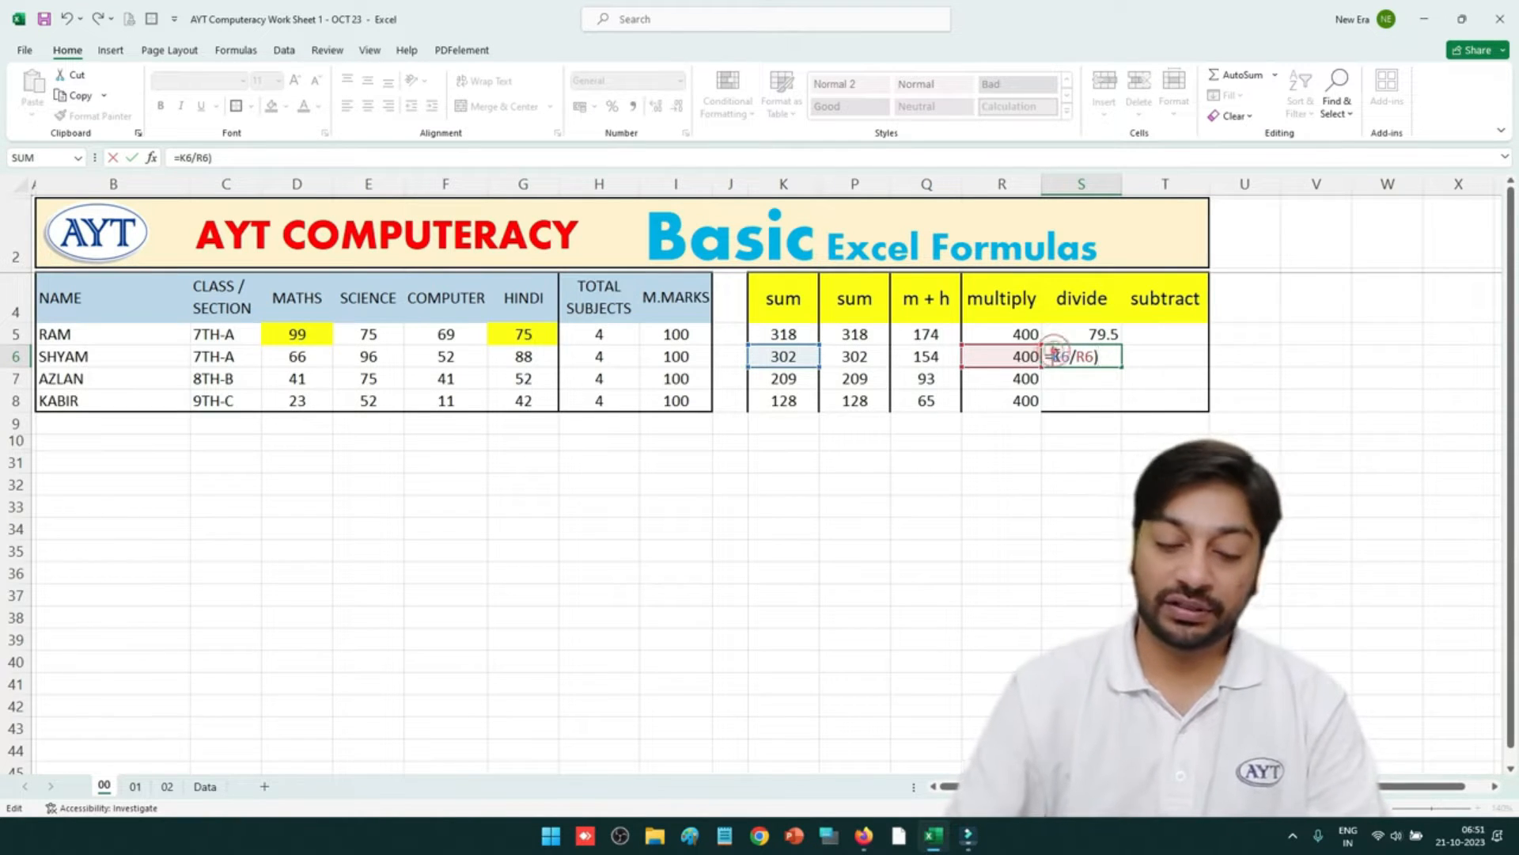
pyautogui.write('(')
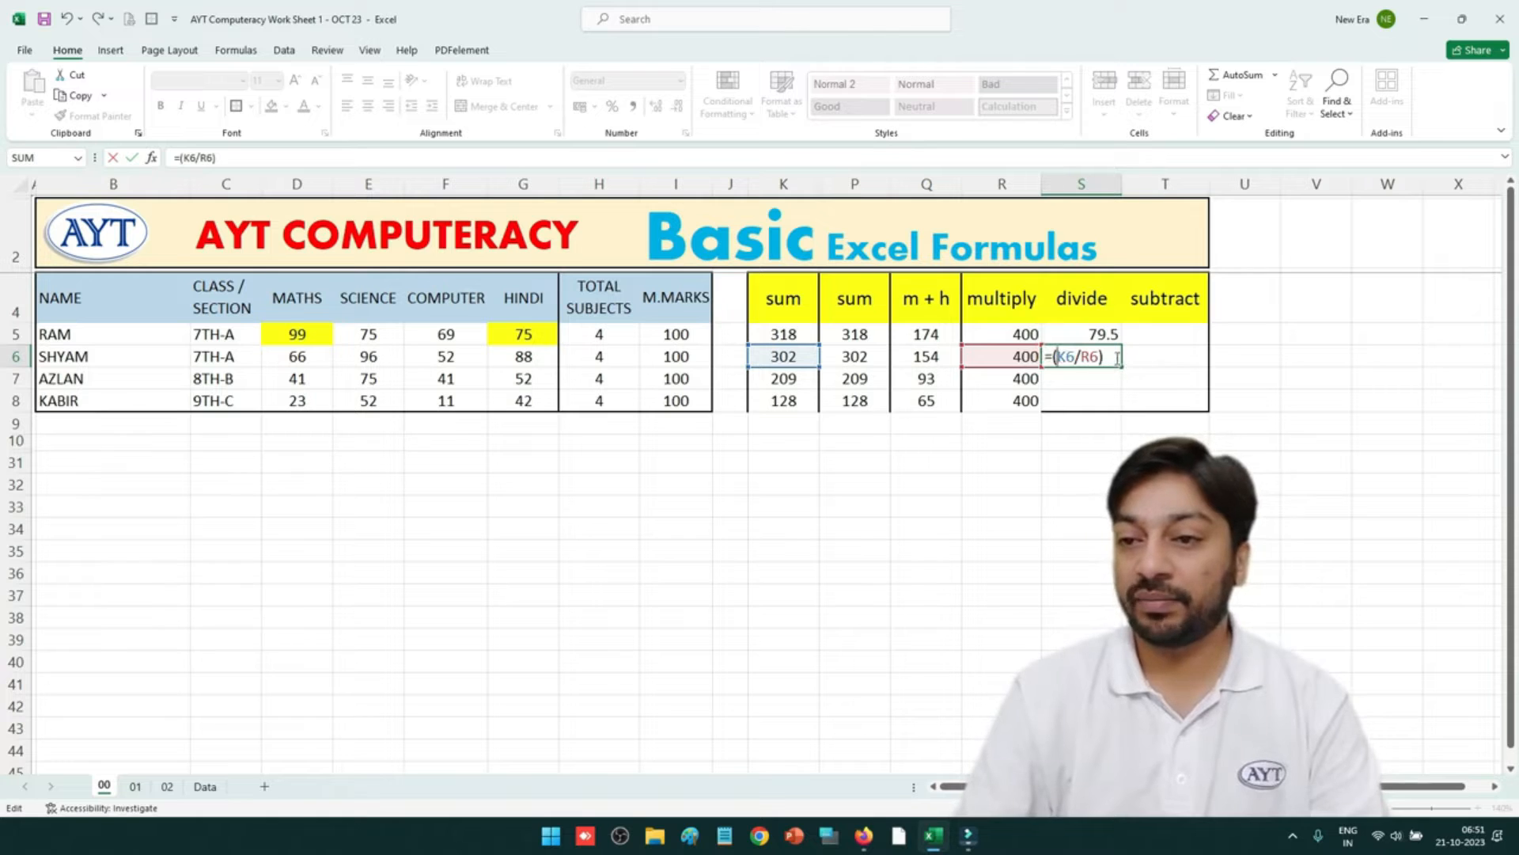
pyautogui.click(1115, 357)
pyautogui.write('*100')
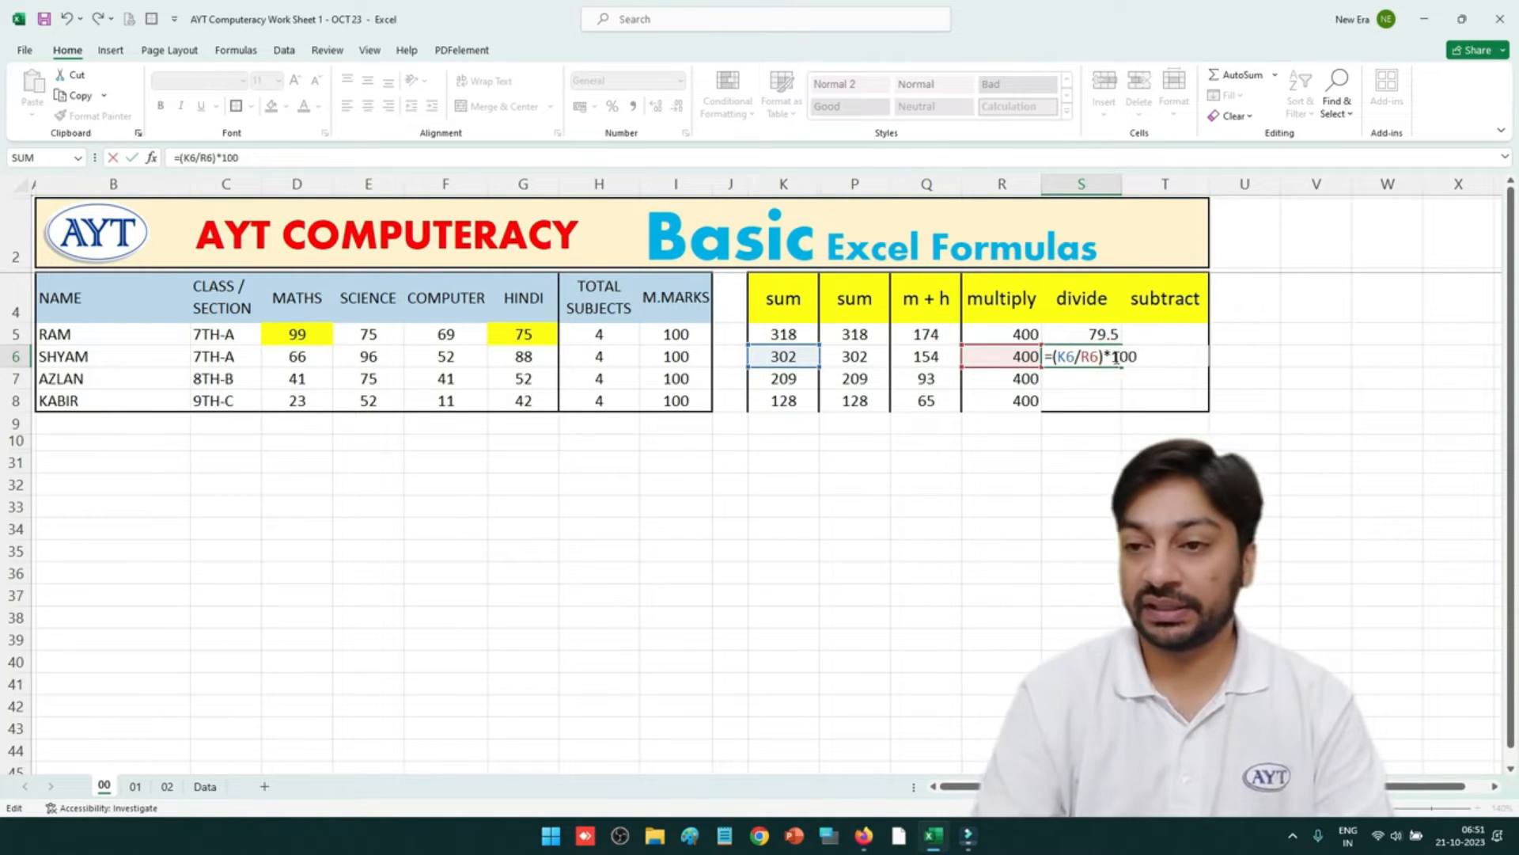
pyautogui.press('Return')
pyautogui.click(1115, 357)
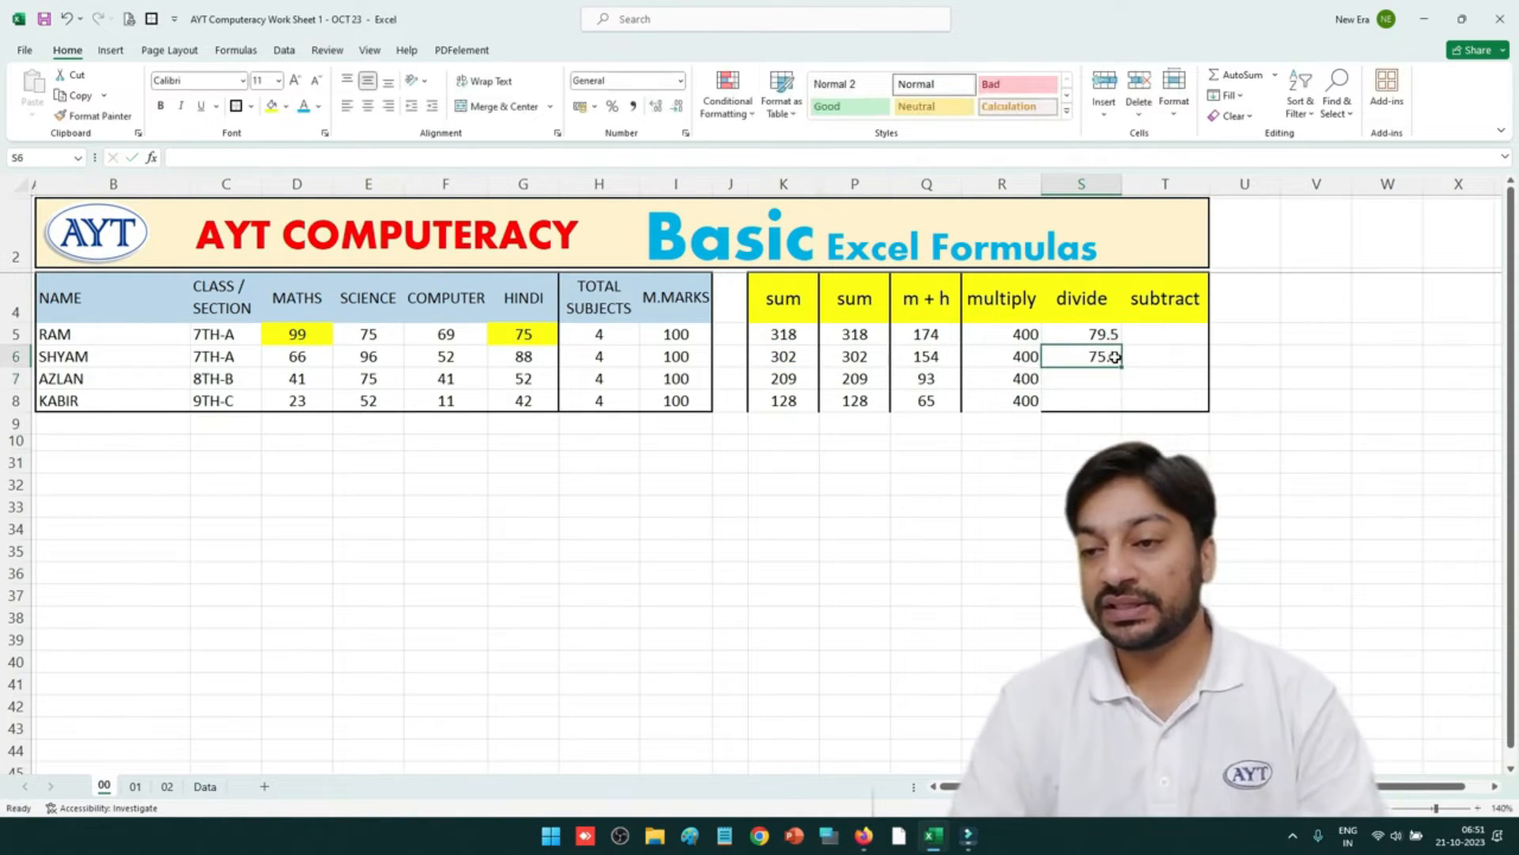
pyautogui.moveTo(1116, 357); pyautogui.dragTo(1119, 401)
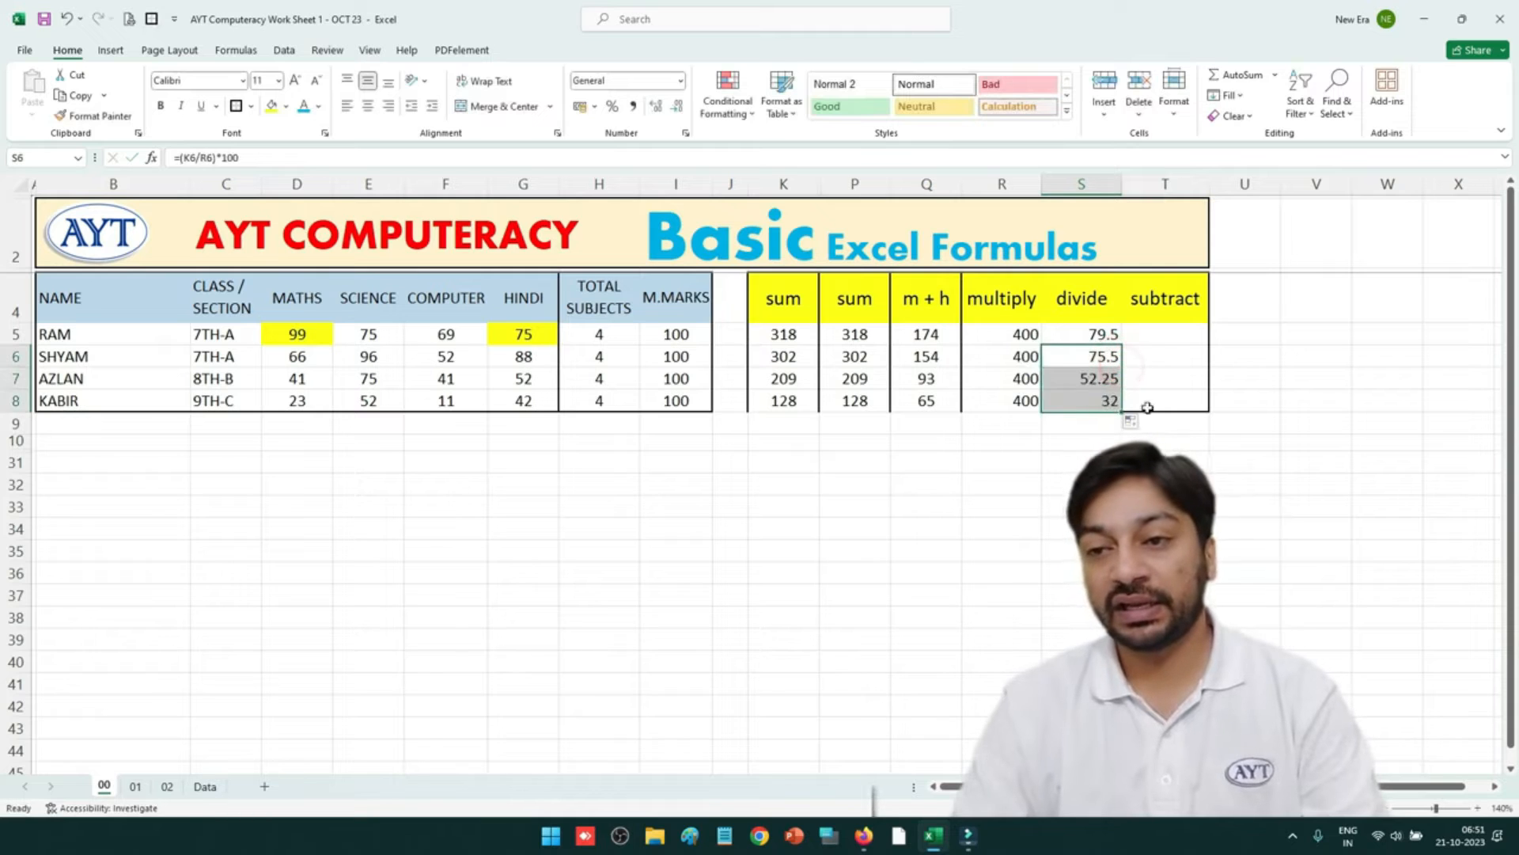
pyautogui.click(1163, 399)
# Subtract the first student's m + h from the sum in the subtract column's cell T5 with the formula =K5-Q5.
pyautogui.click(1183, 337)
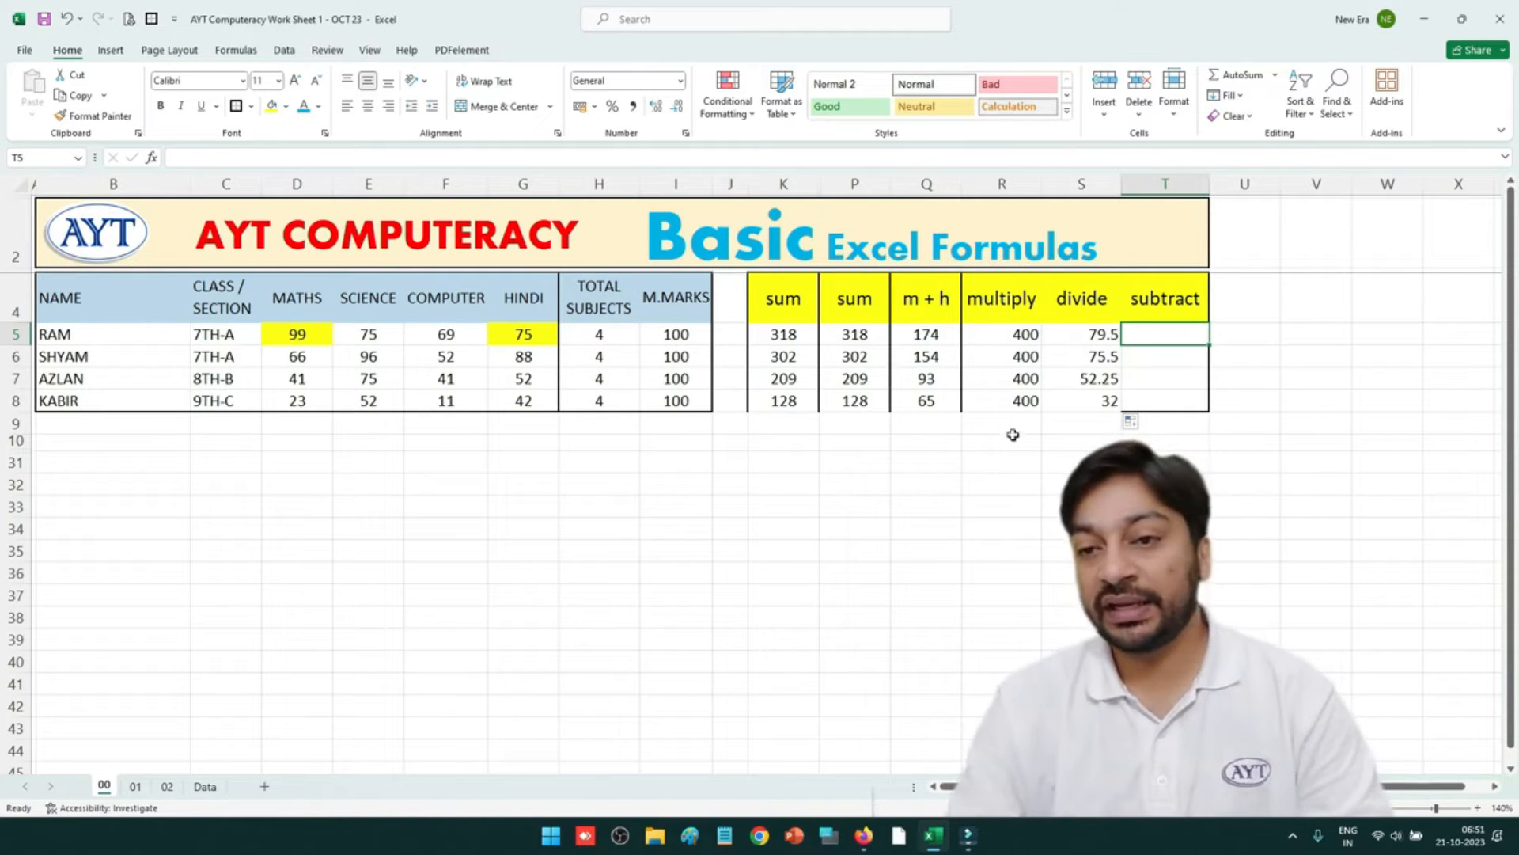
pyautogui.click(793, 335)
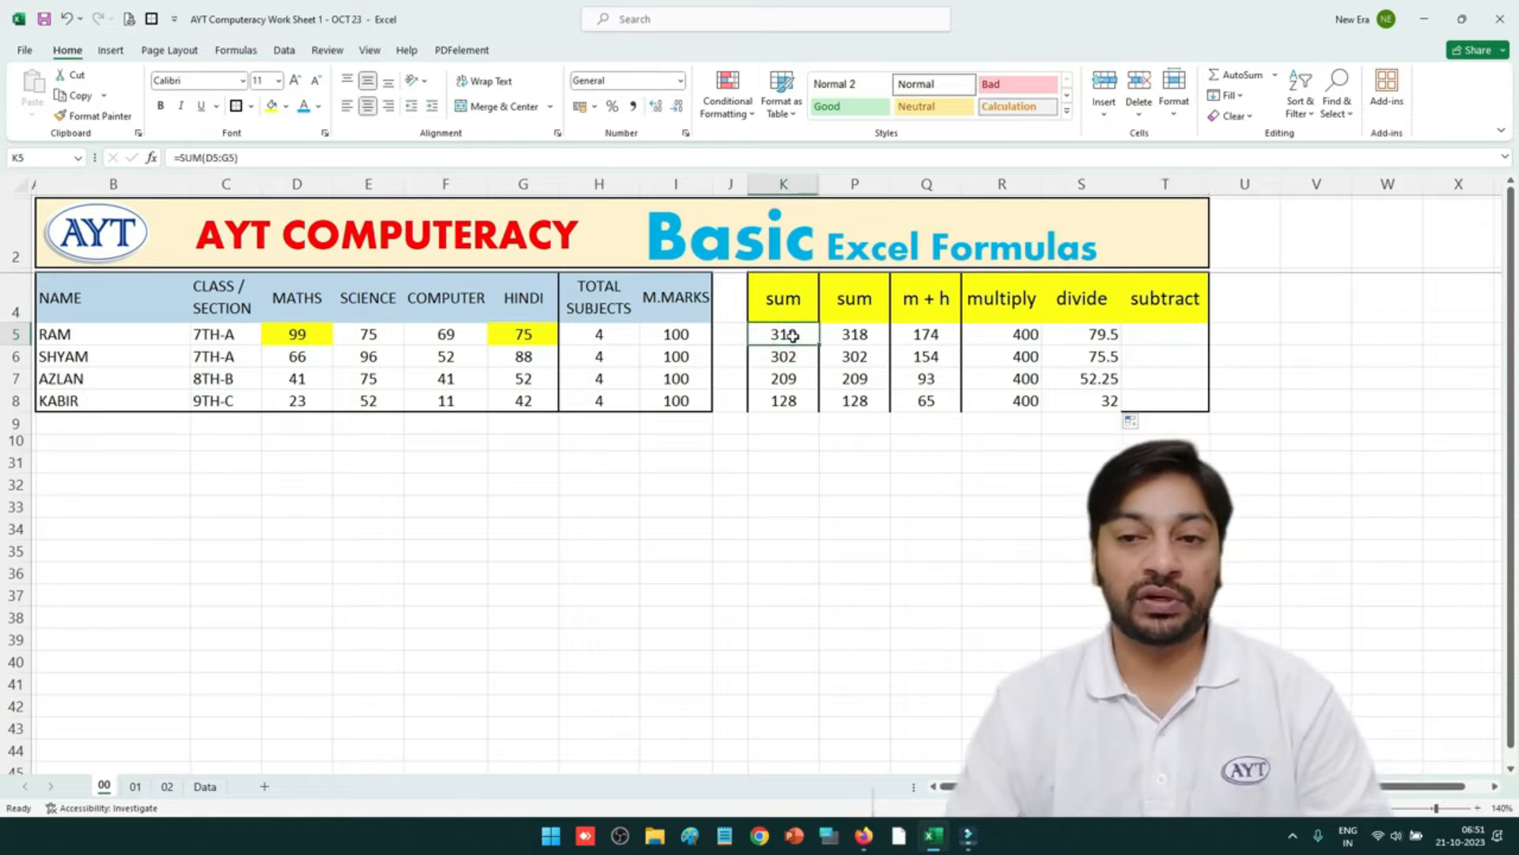
pyautogui.click(925, 338)
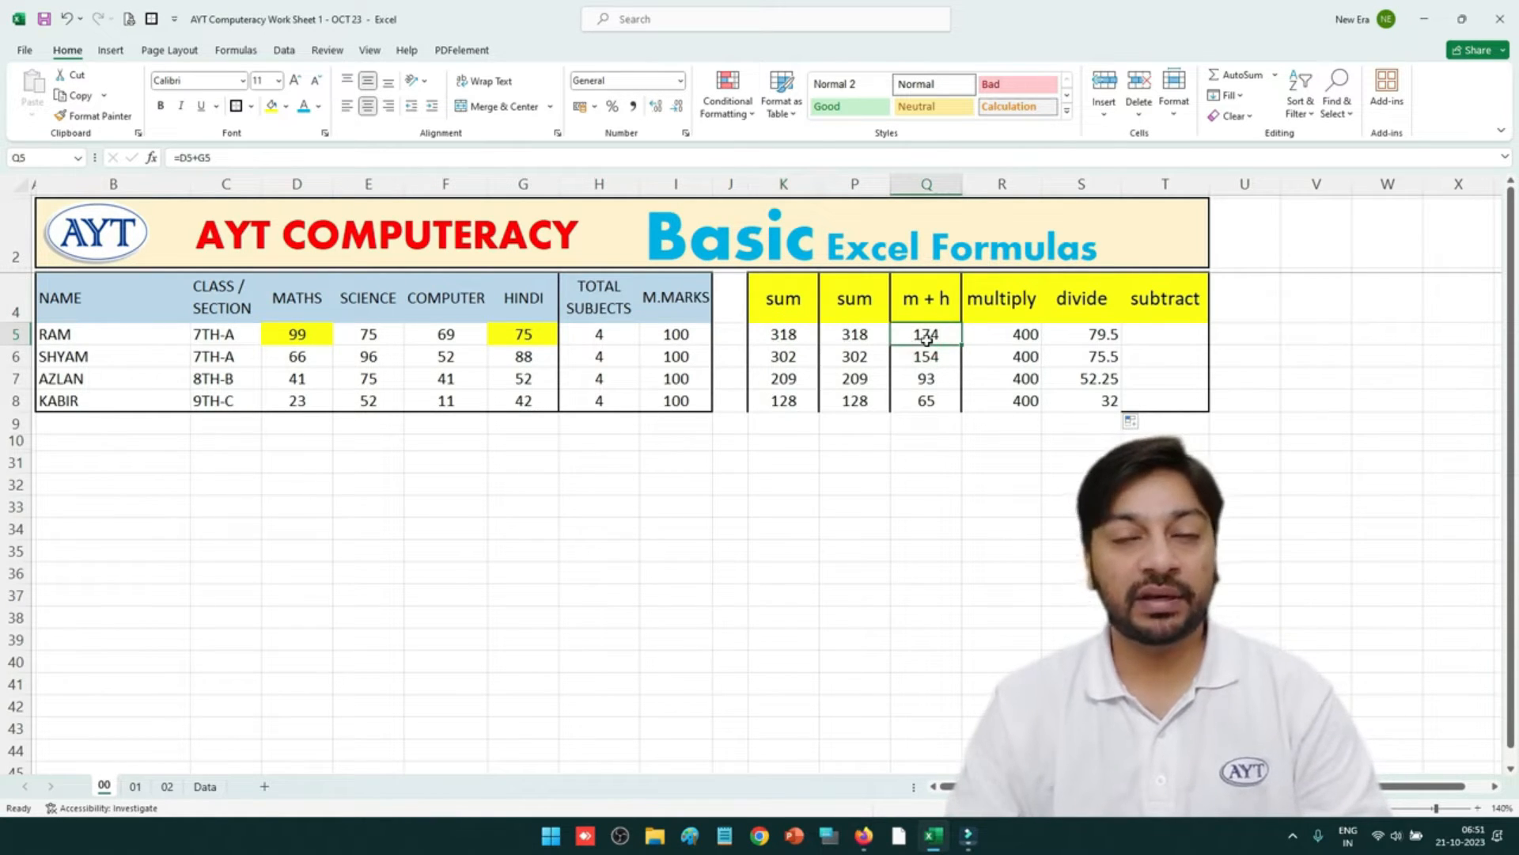
pyautogui.click(1176, 346)
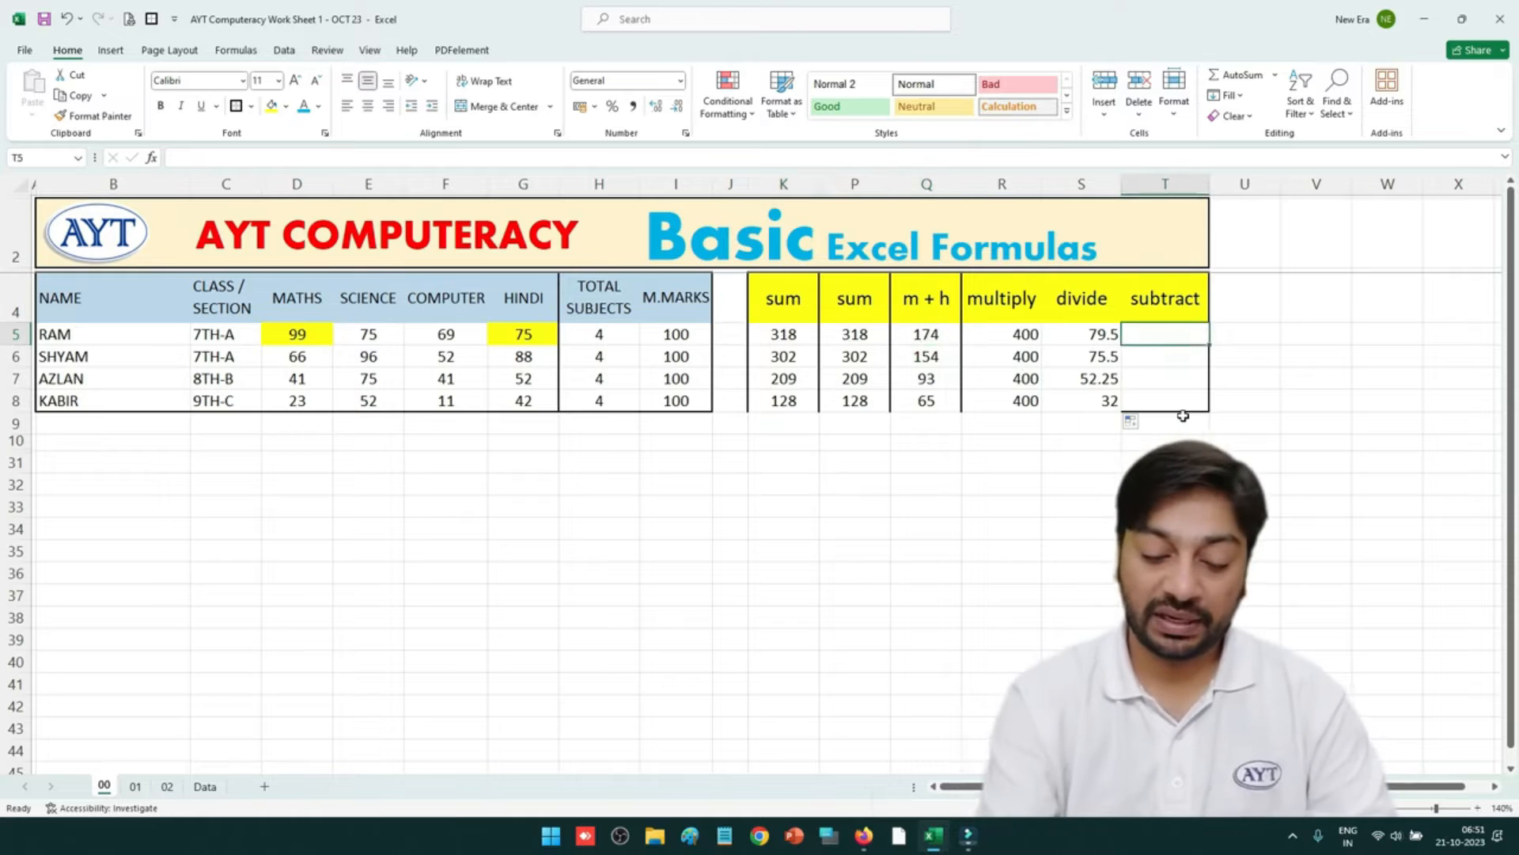
pyautogui.write('=')
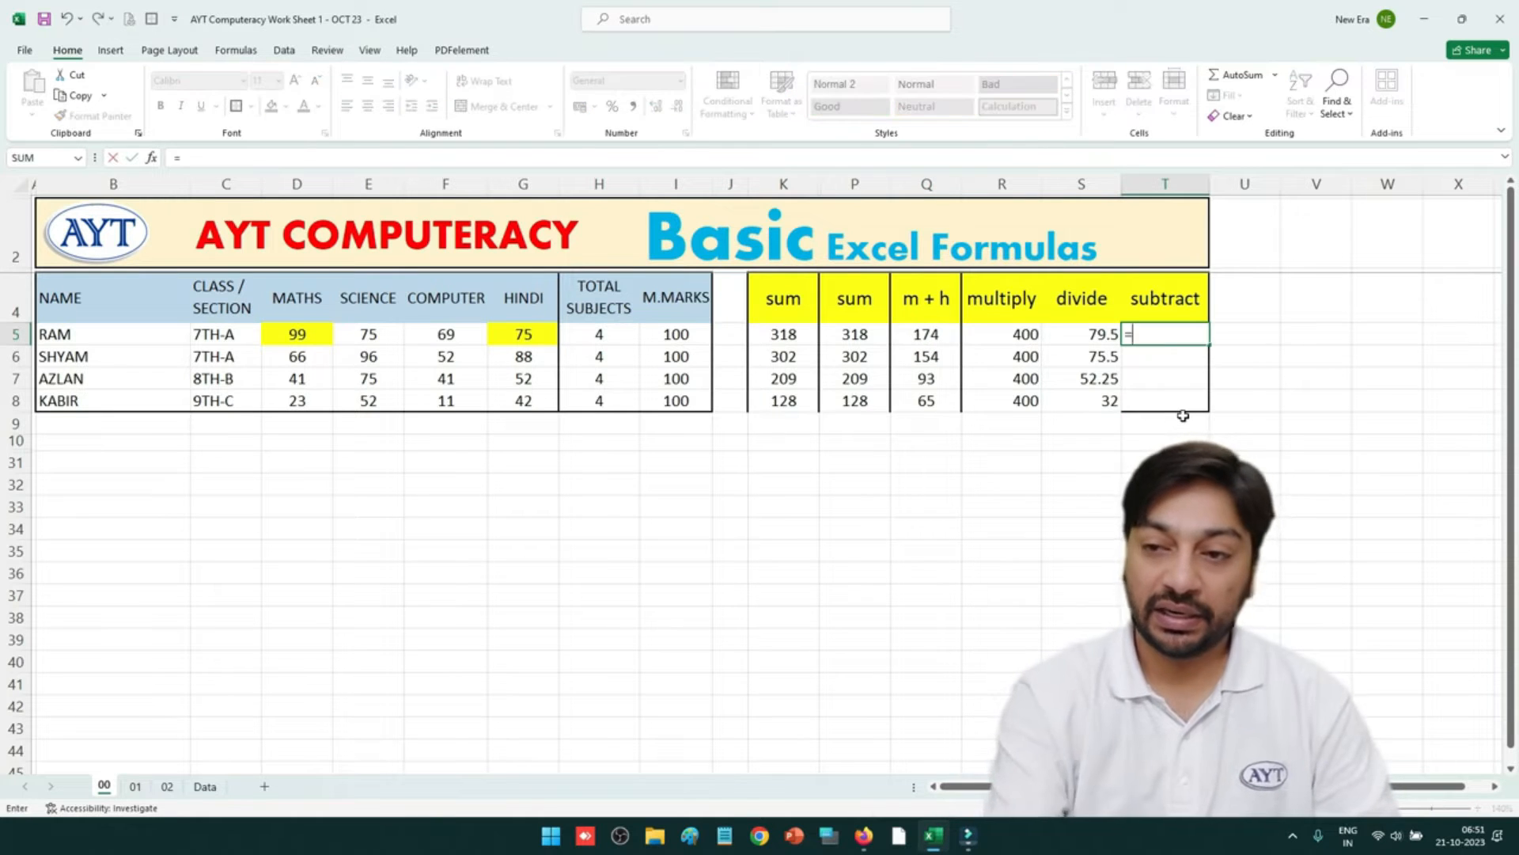
pyautogui.click(783, 337)
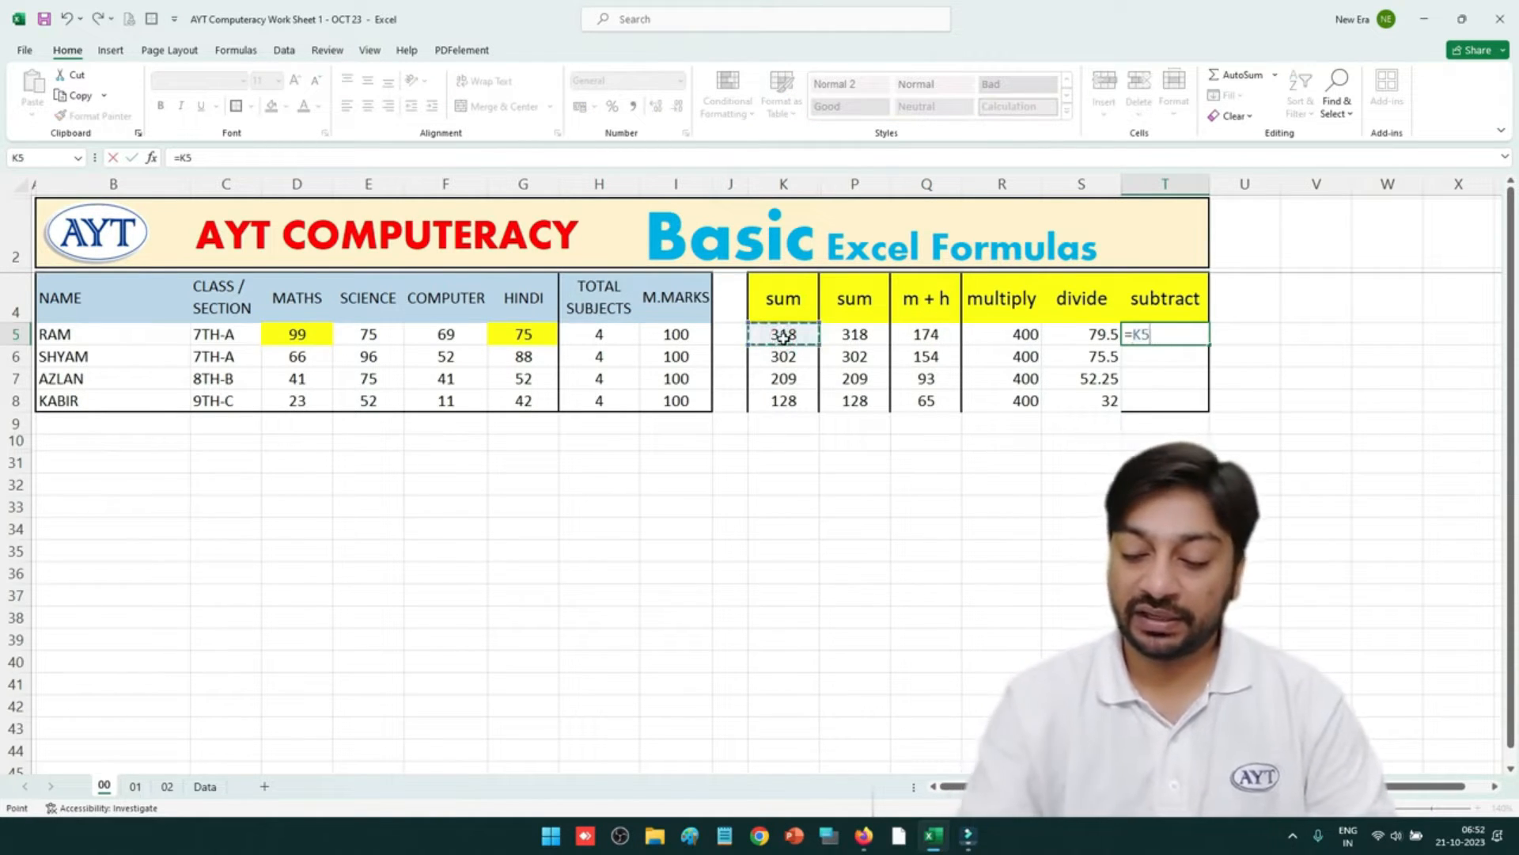
pyautogui.write('-')
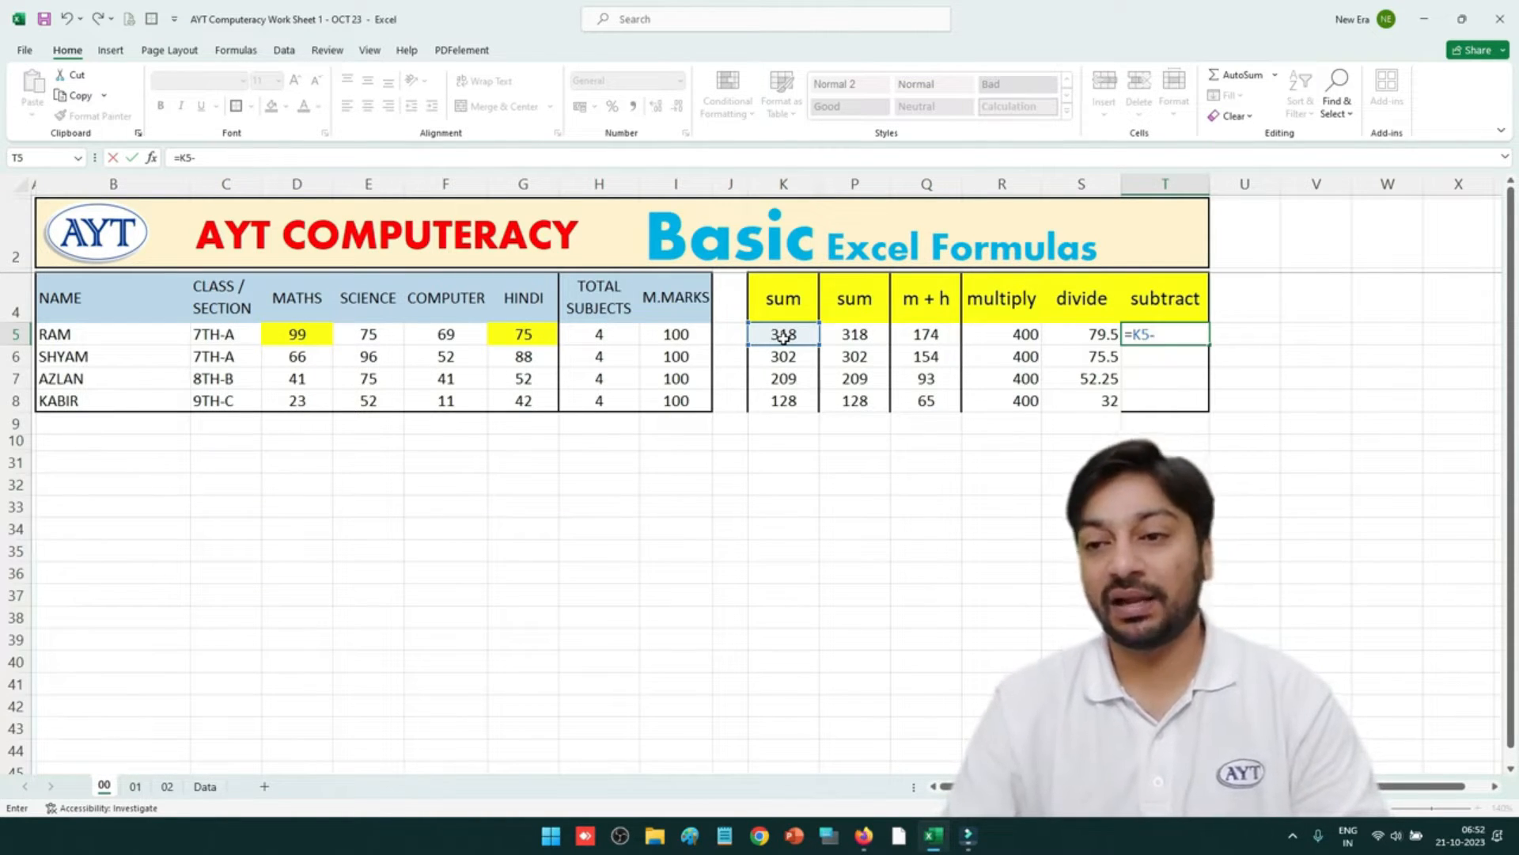
pyautogui.click(942, 336)
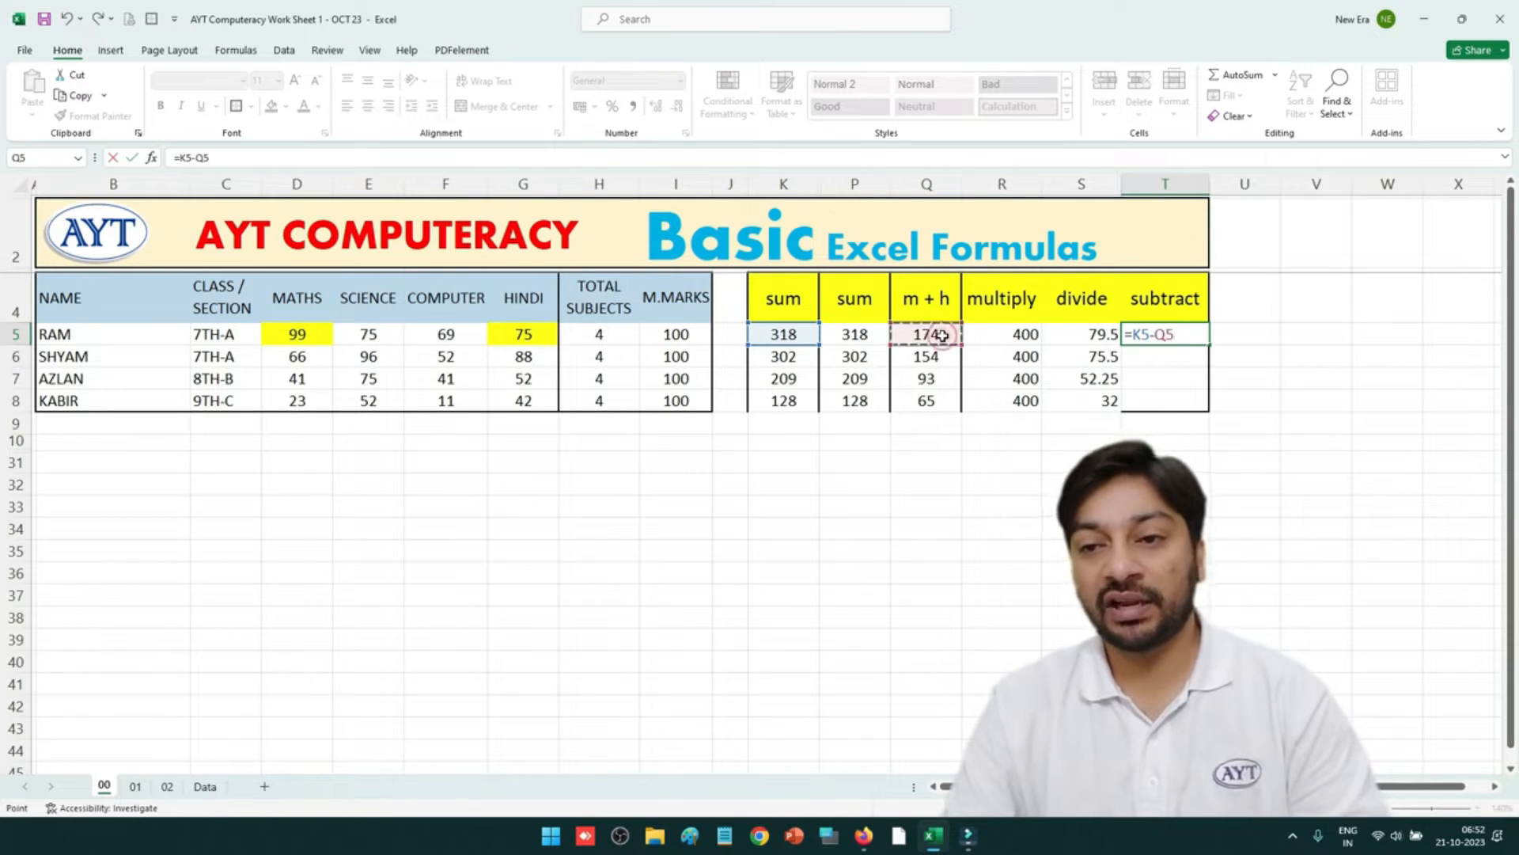
pyautogui.press('Return')
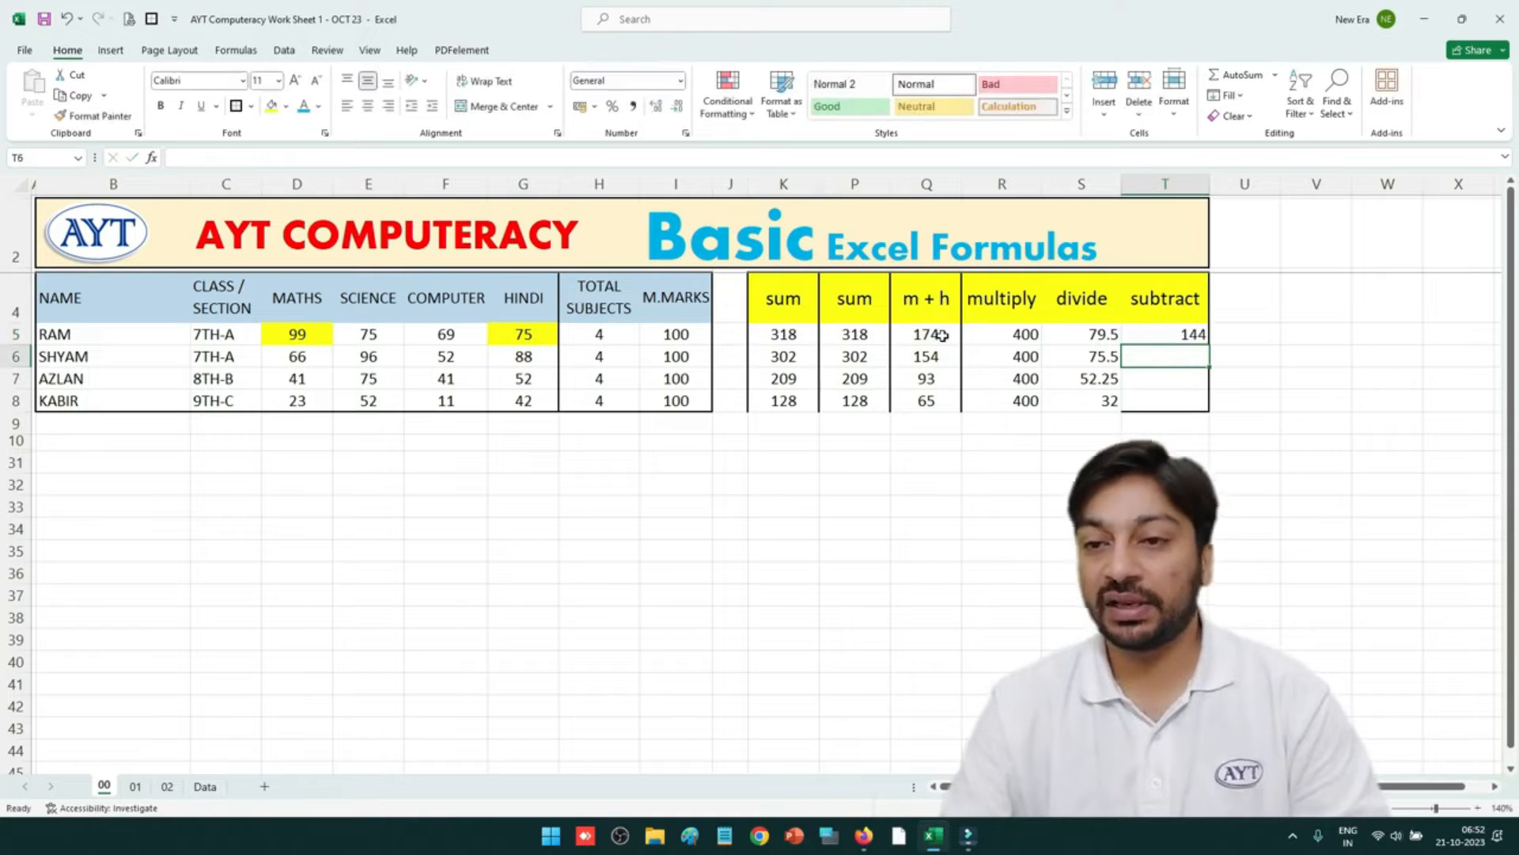
# Fill the T5 subtraction formula down to T8 and check the second student's source cells.
pyautogui.click(1147, 338)
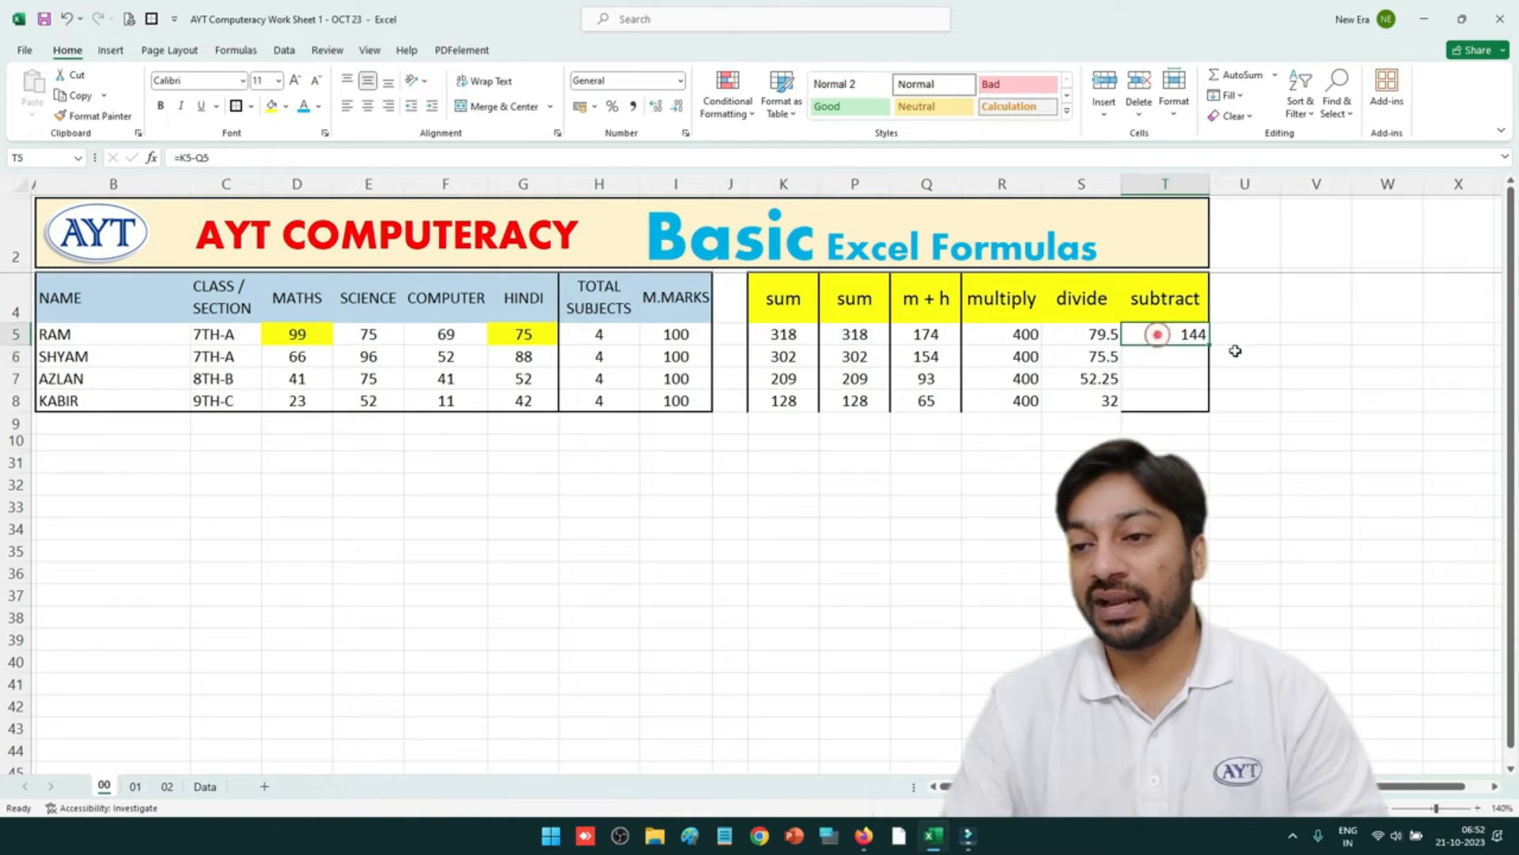
pyautogui.moveTo(1208, 345); pyautogui.dragTo(1200, 405)
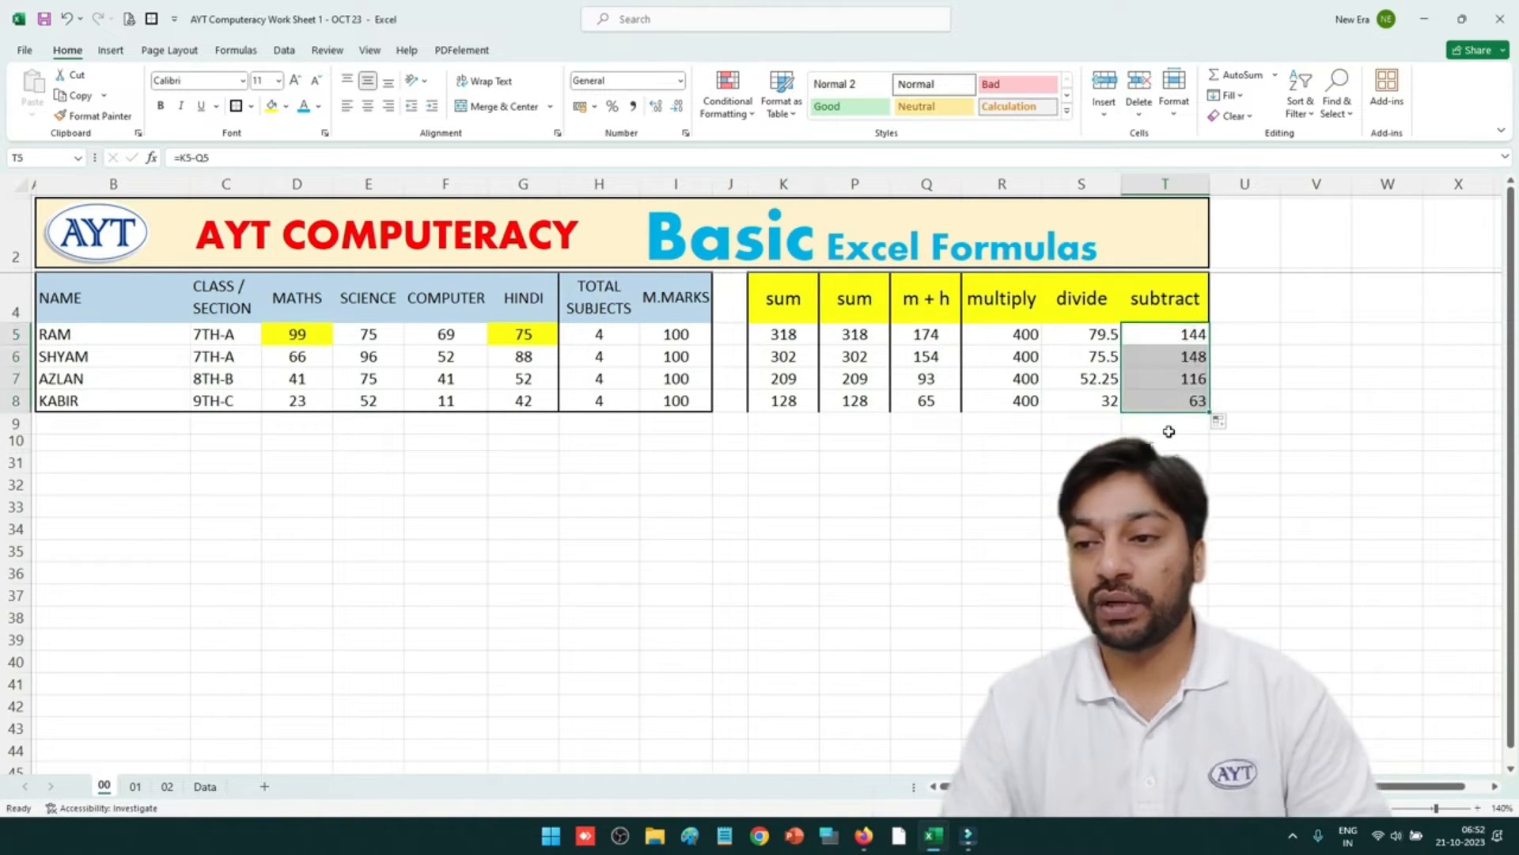
pyautogui.click(766, 356)
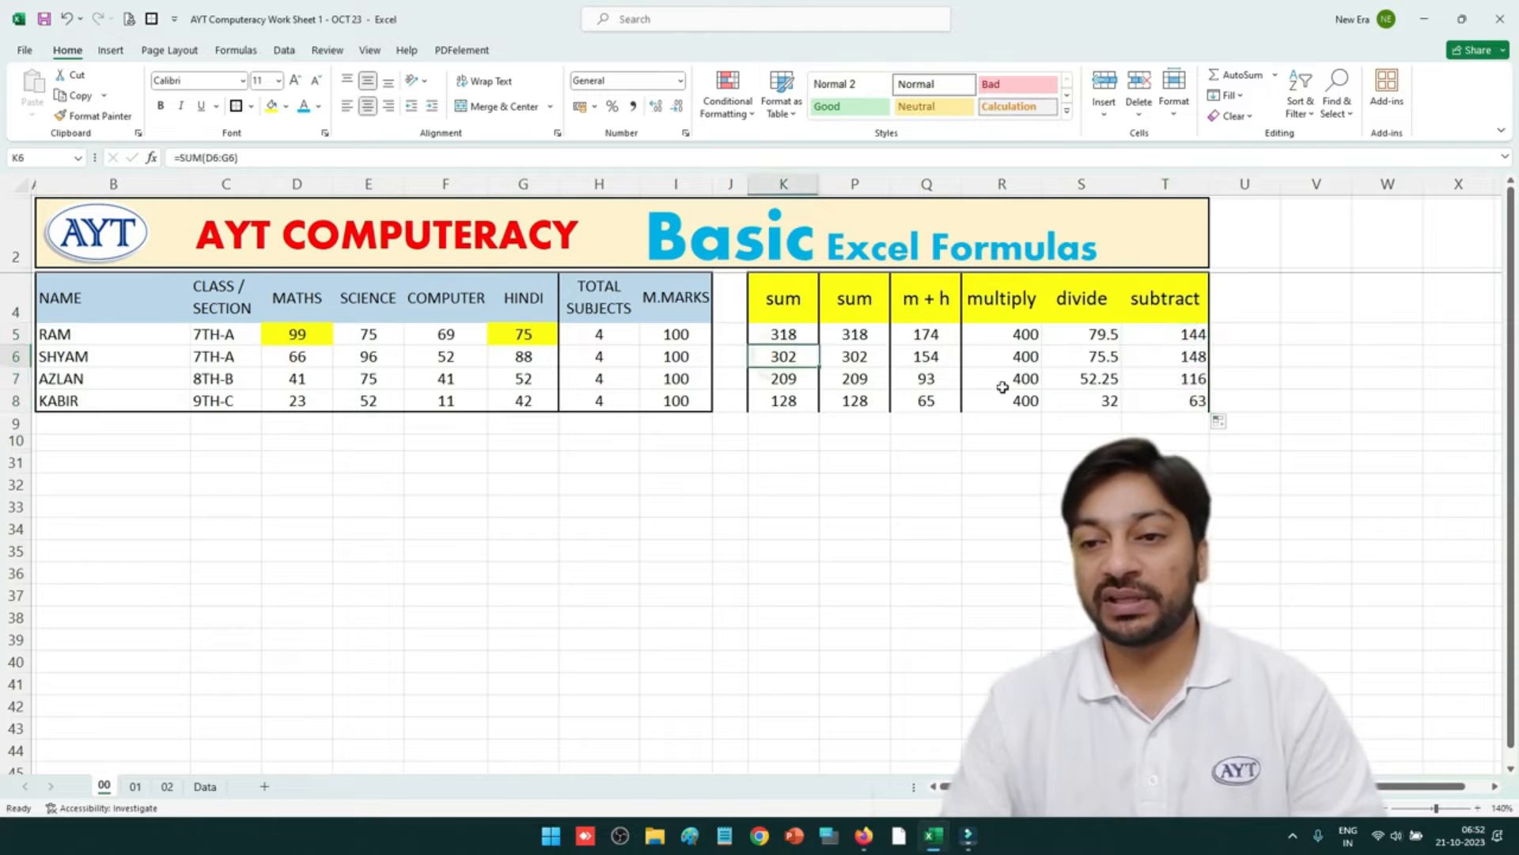
pyautogui.click(936, 359)
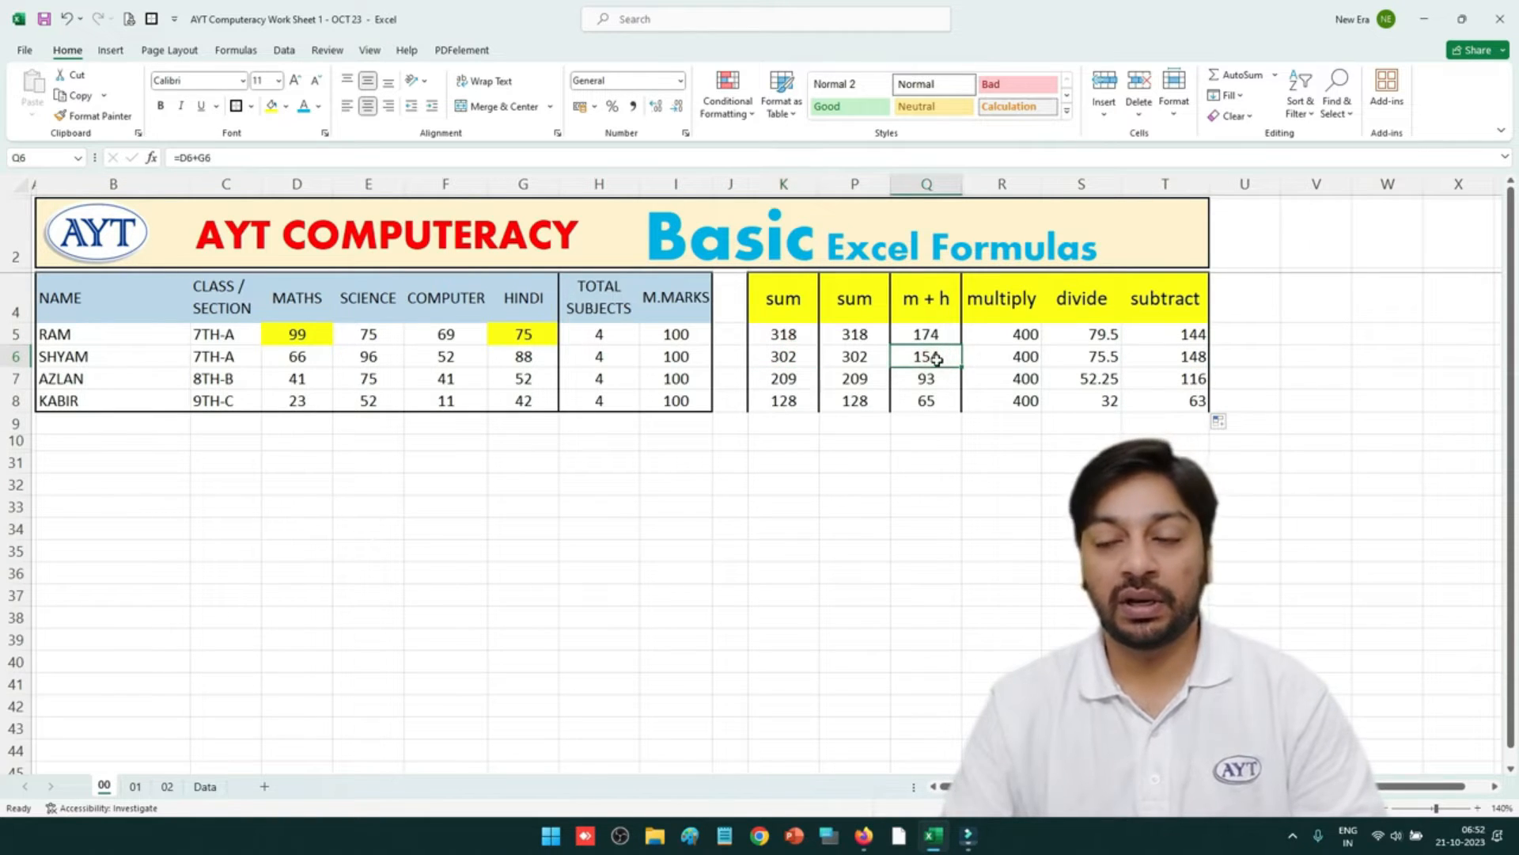
pyautogui.click(1187, 357)
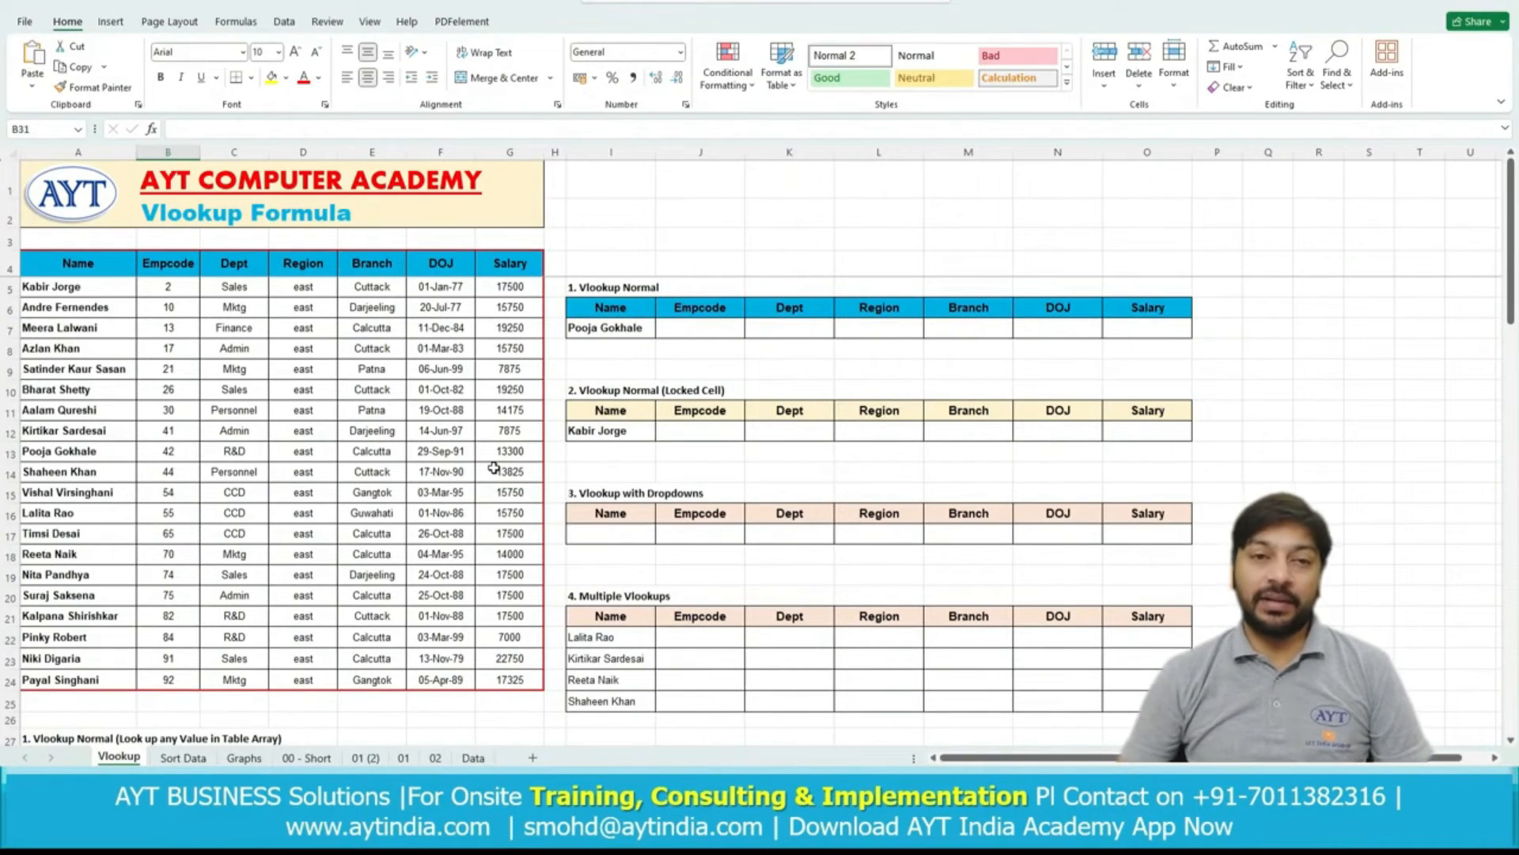
# Examine the employee data table on the Vlookup sheet and the name and column headings of the Vlookup Normal table.
pyautogui.moveTo(93, 266); pyautogui.dragTo(554, 699)
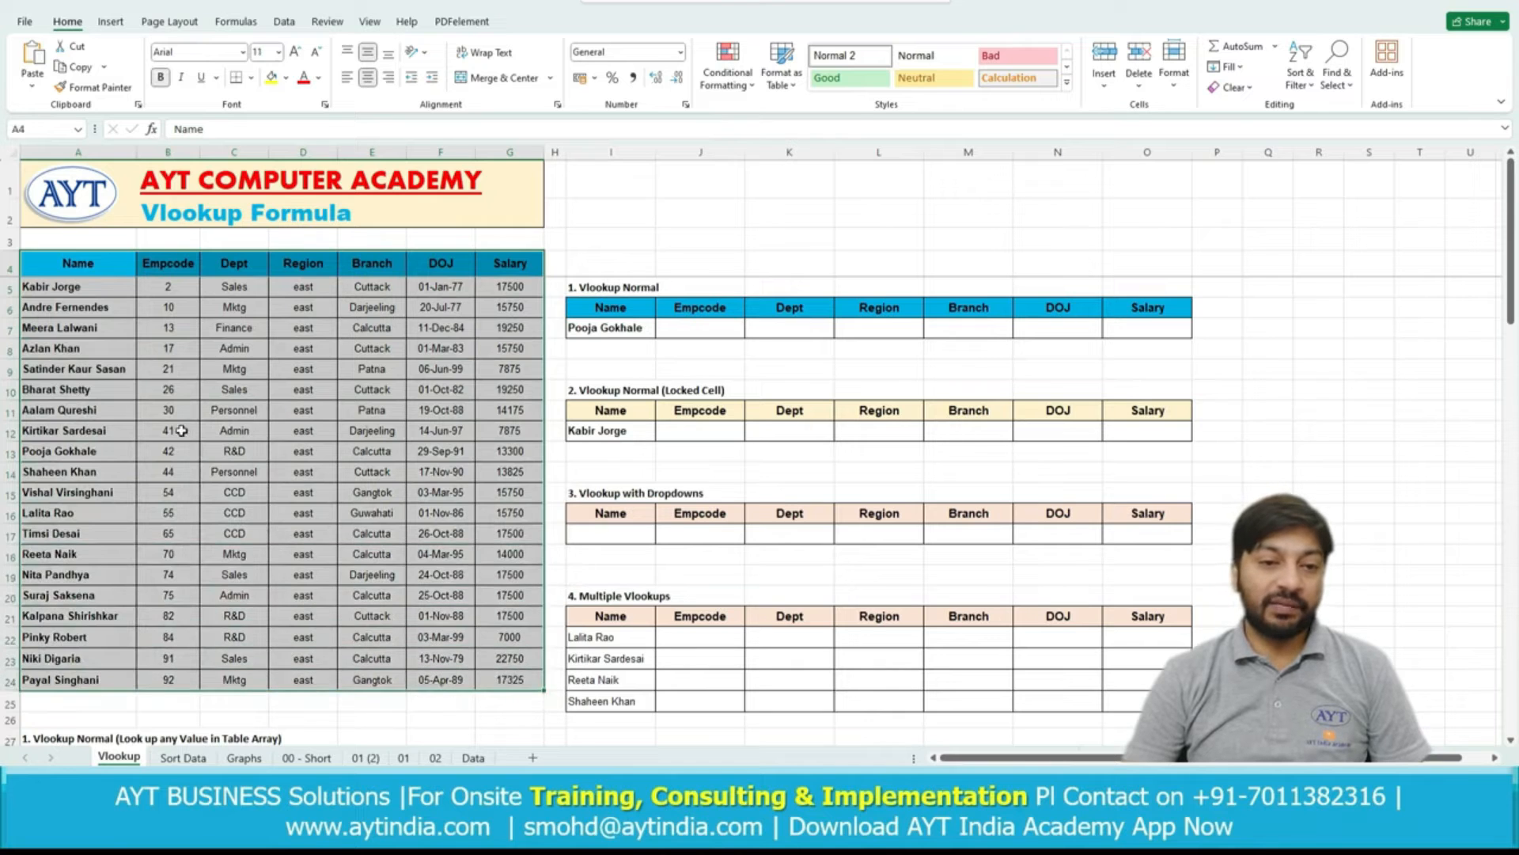
pyautogui.click(181, 431)
pyautogui.moveTo(79, 265); pyautogui.dragTo(519, 682)
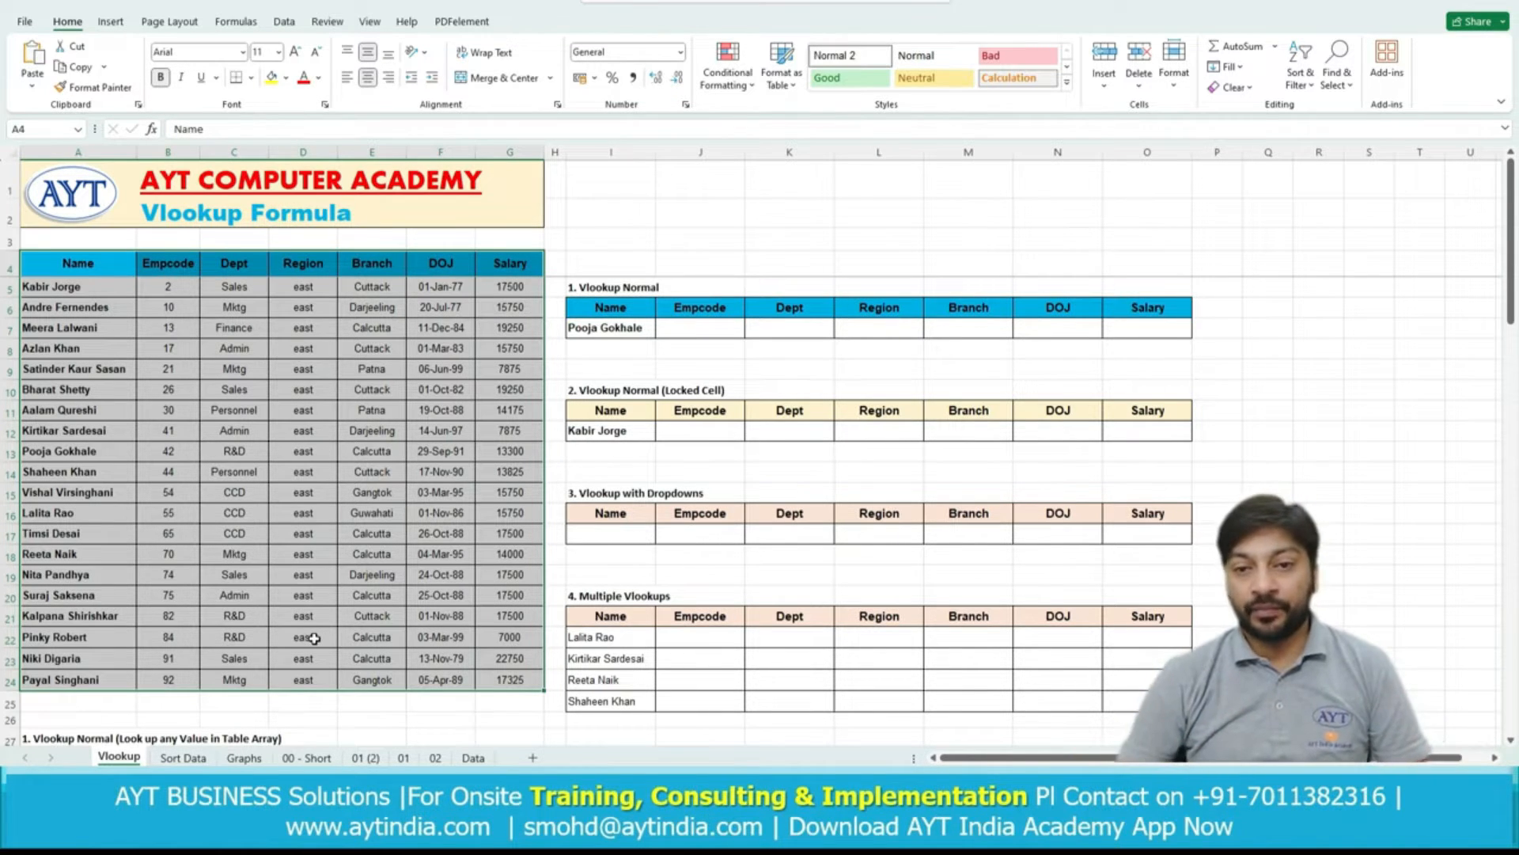
pyautogui.click(353, 452)
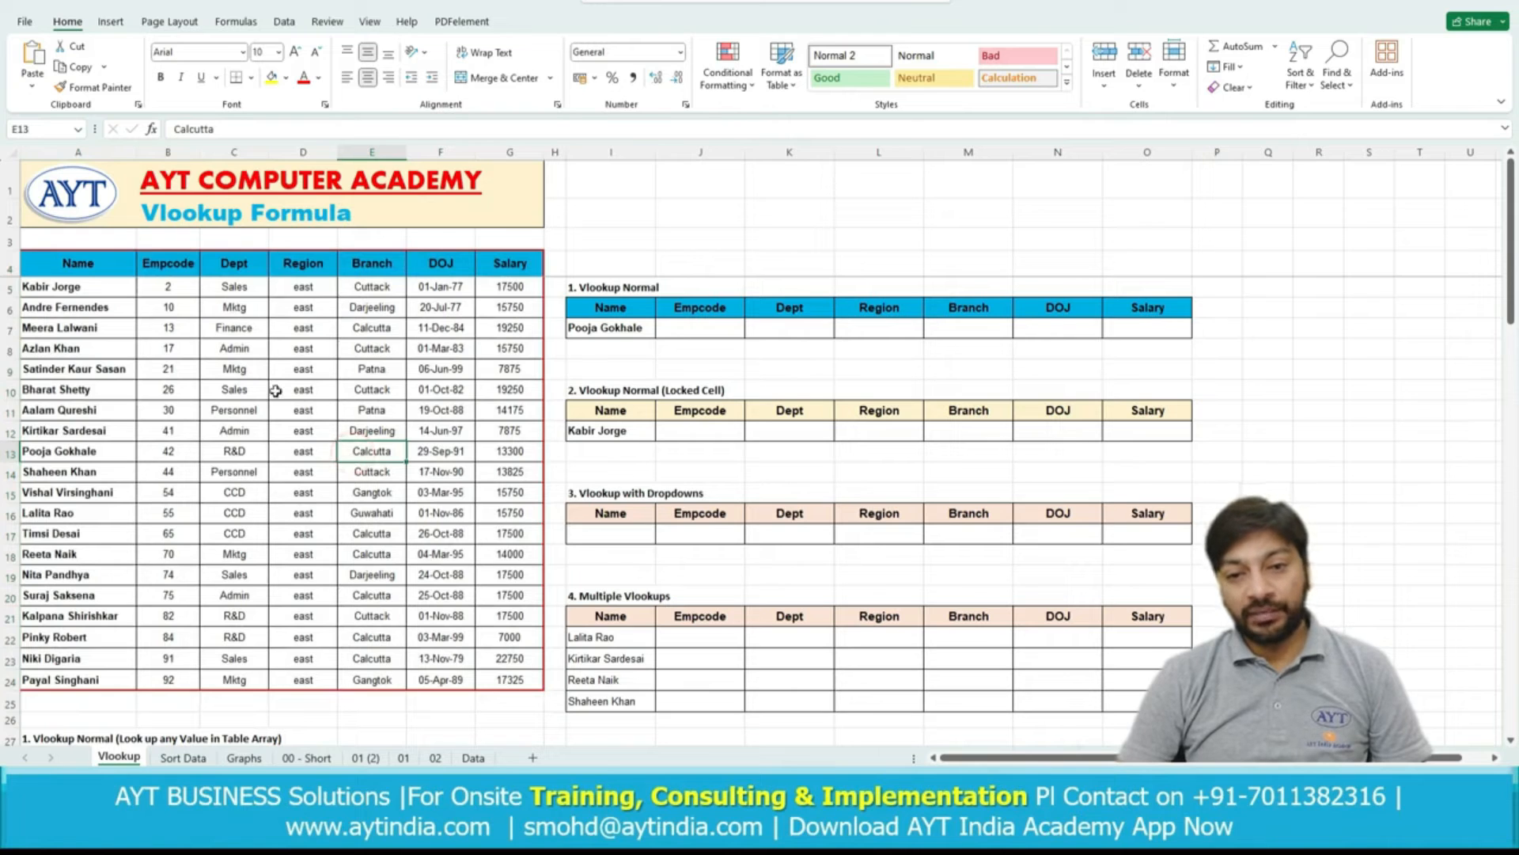
pyautogui.click(681, 332)
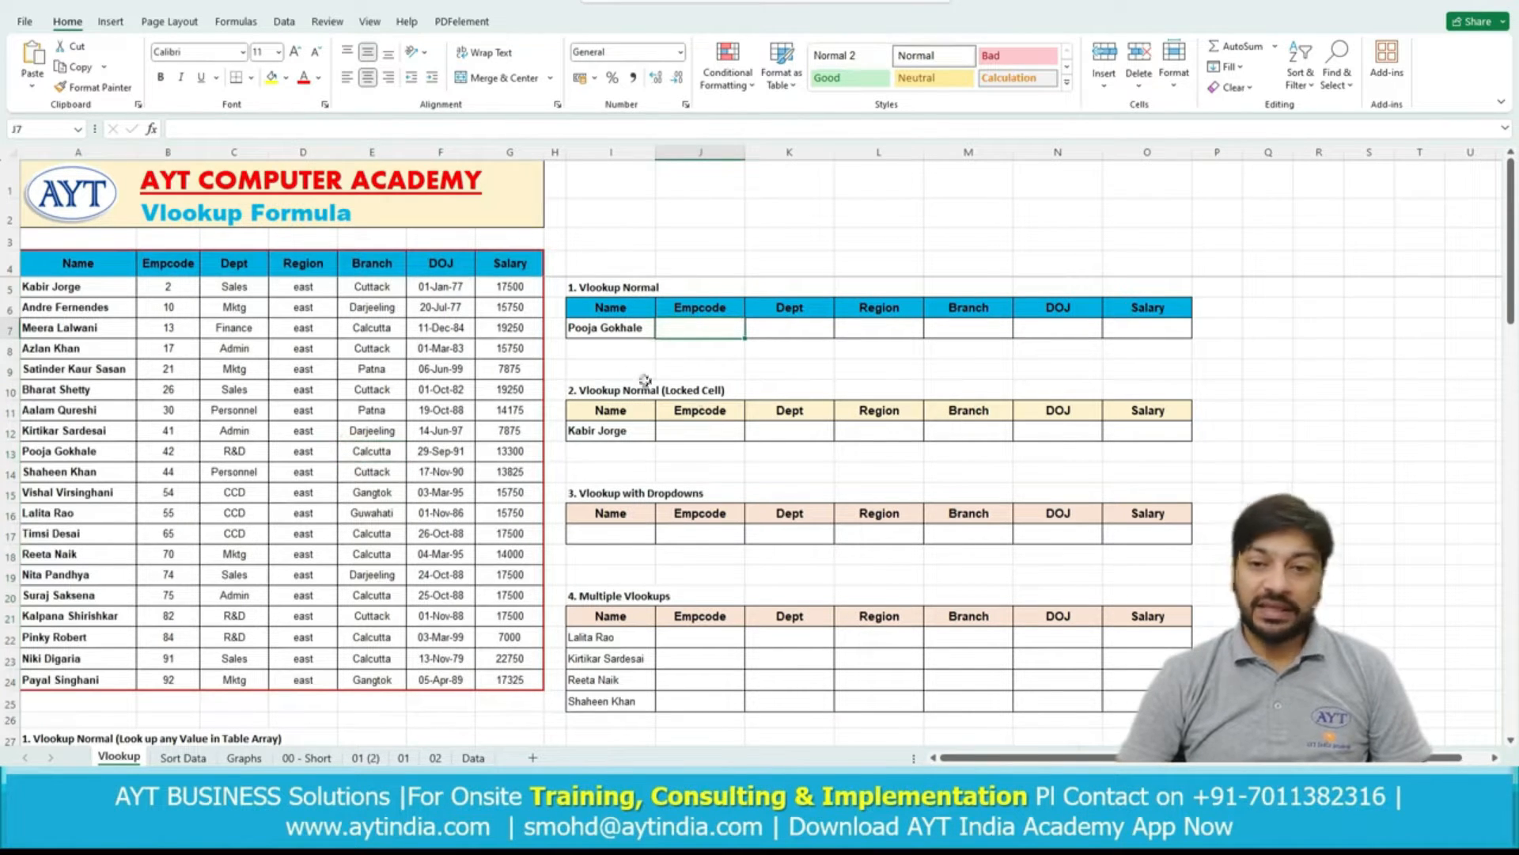
pyautogui.click(623, 326)
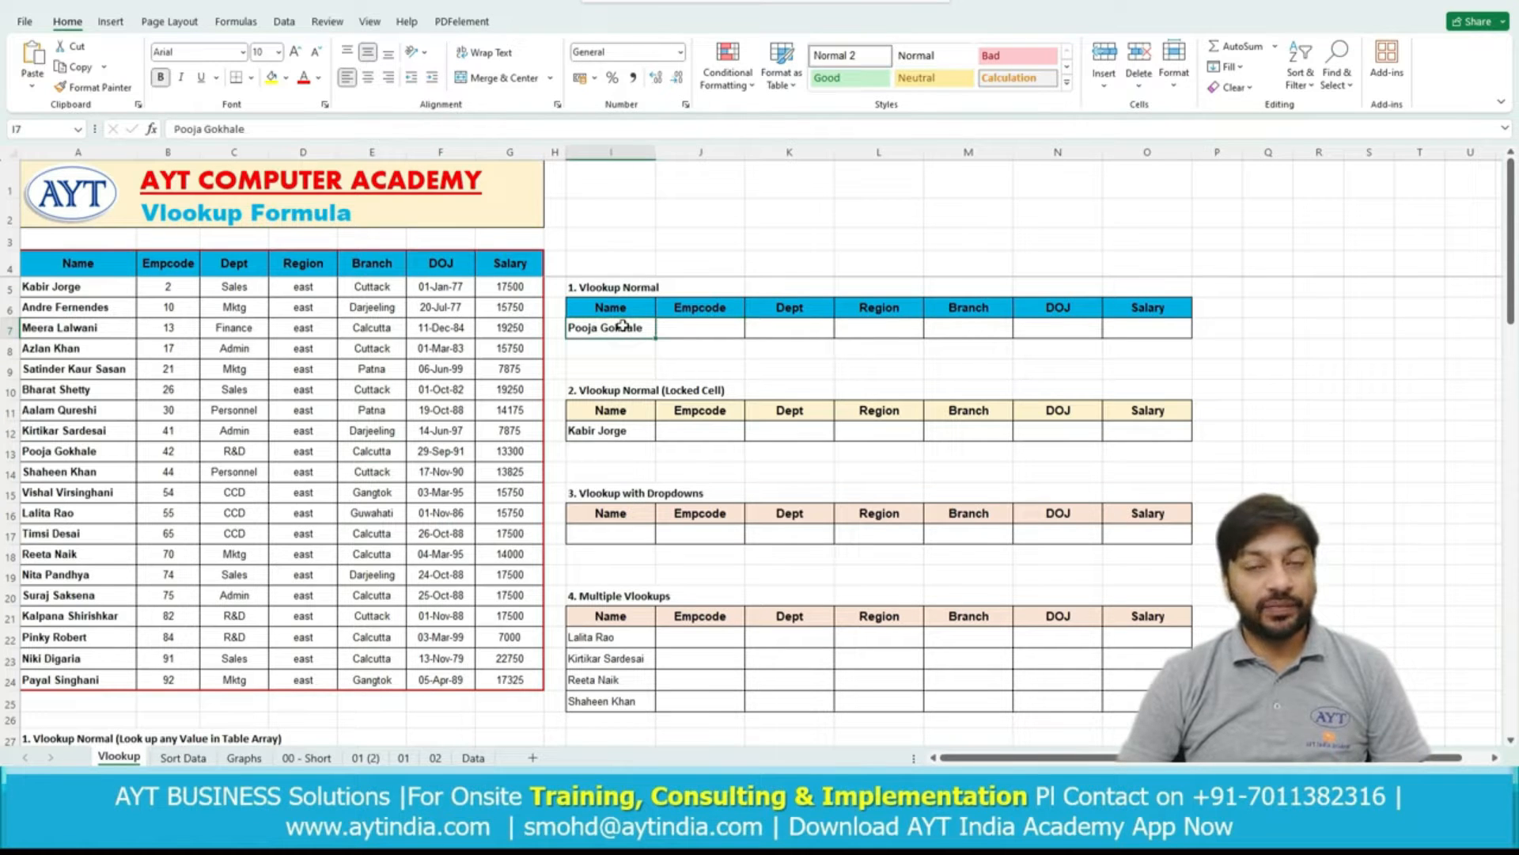
pyautogui.click(723, 331)
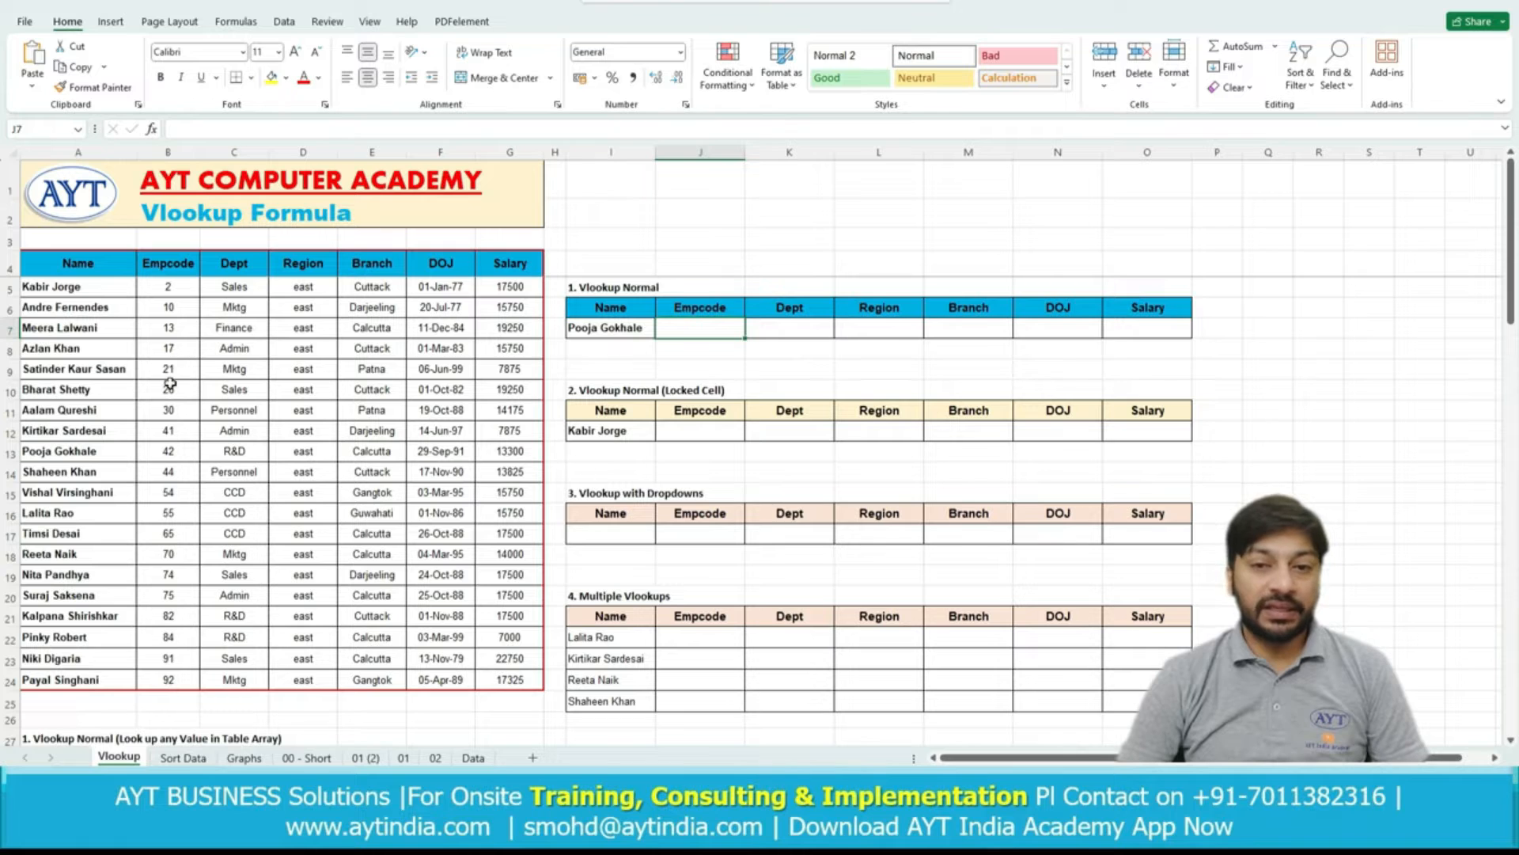
pyautogui.click(610, 331)
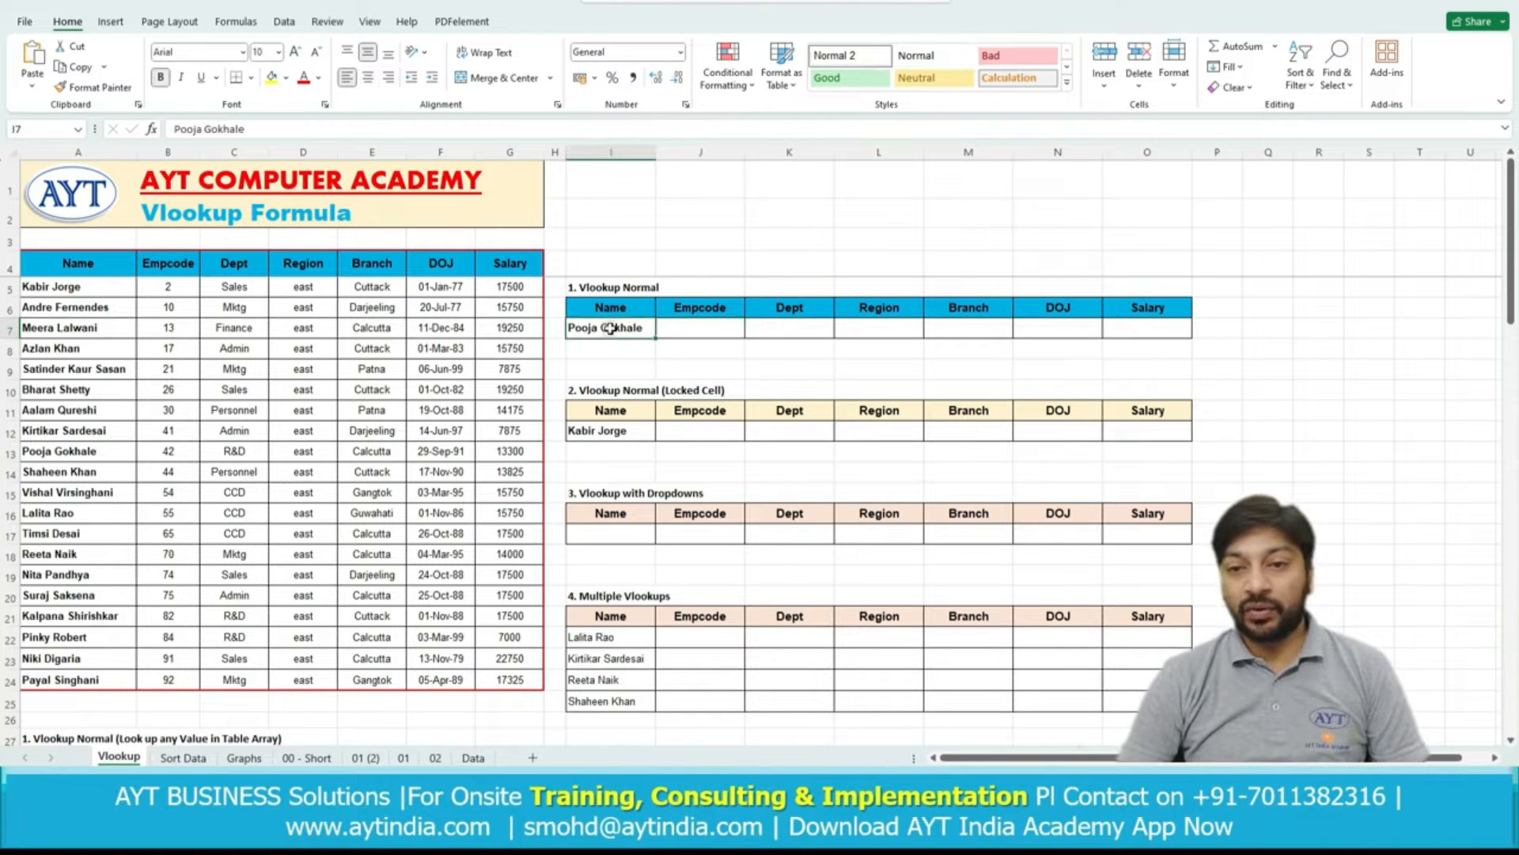
pyautogui.click(697, 312)
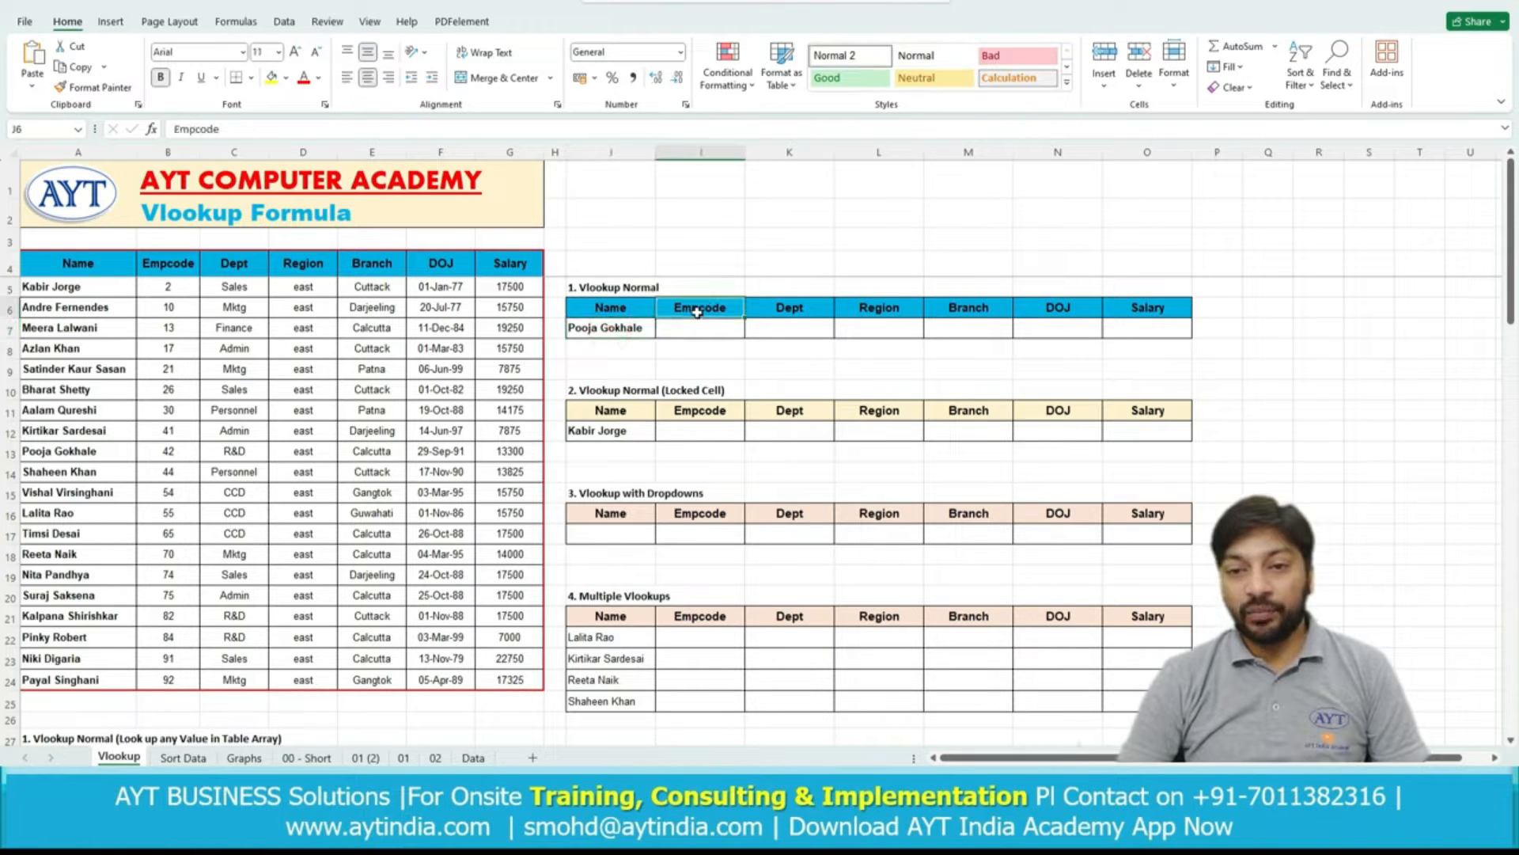
pyautogui.click(776, 310)
pyautogui.click(879, 313)
pyautogui.click(983, 313)
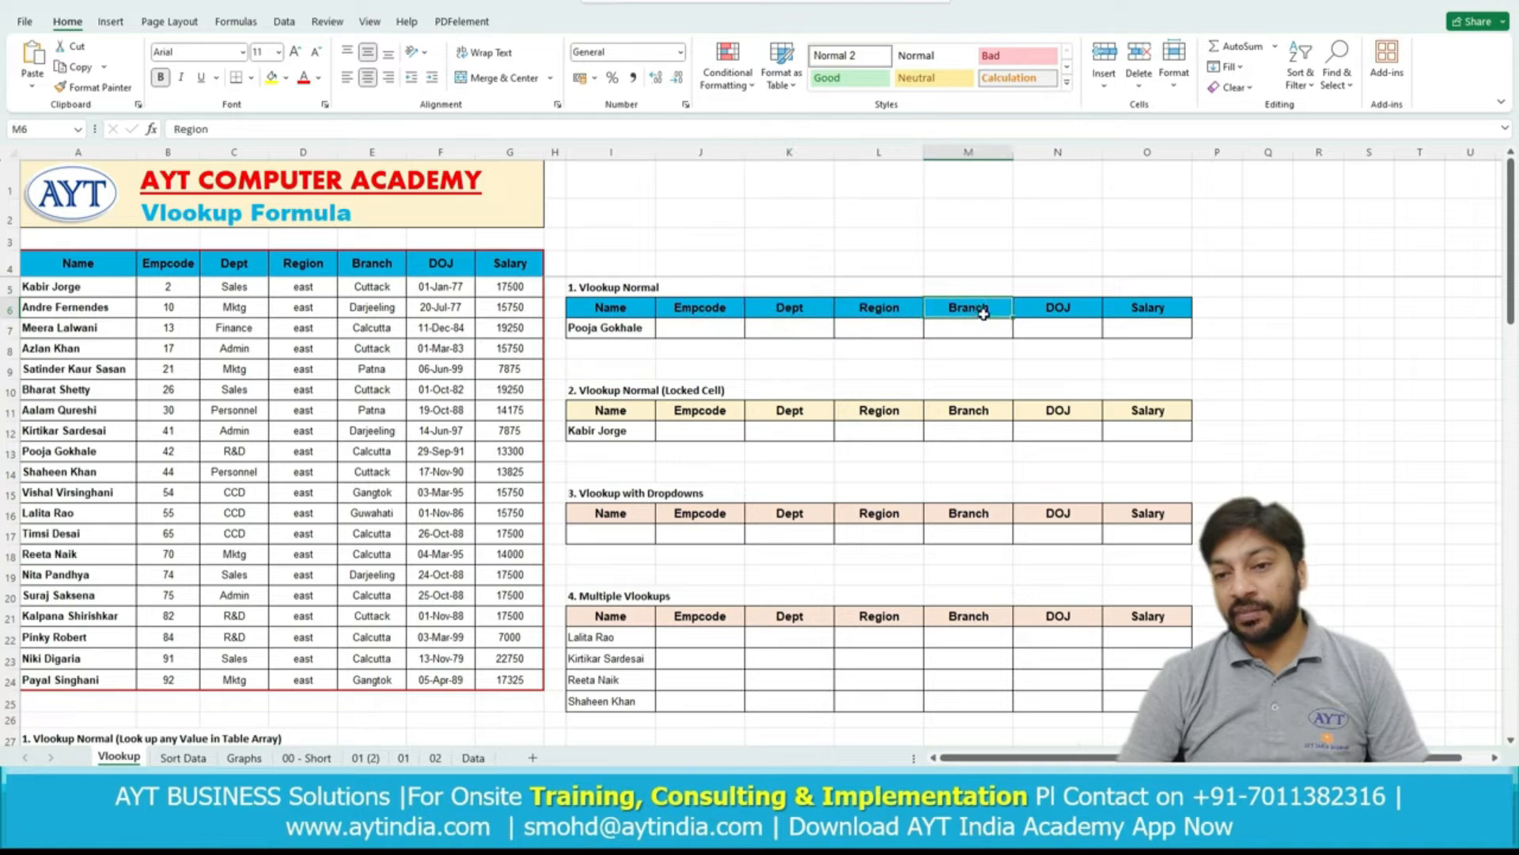
# Fill in the Vlookup Normal row by hand, entering the Empcode from row 13 in J7 and R & D as Dept in K7.
pyautogui.click(650, 328)
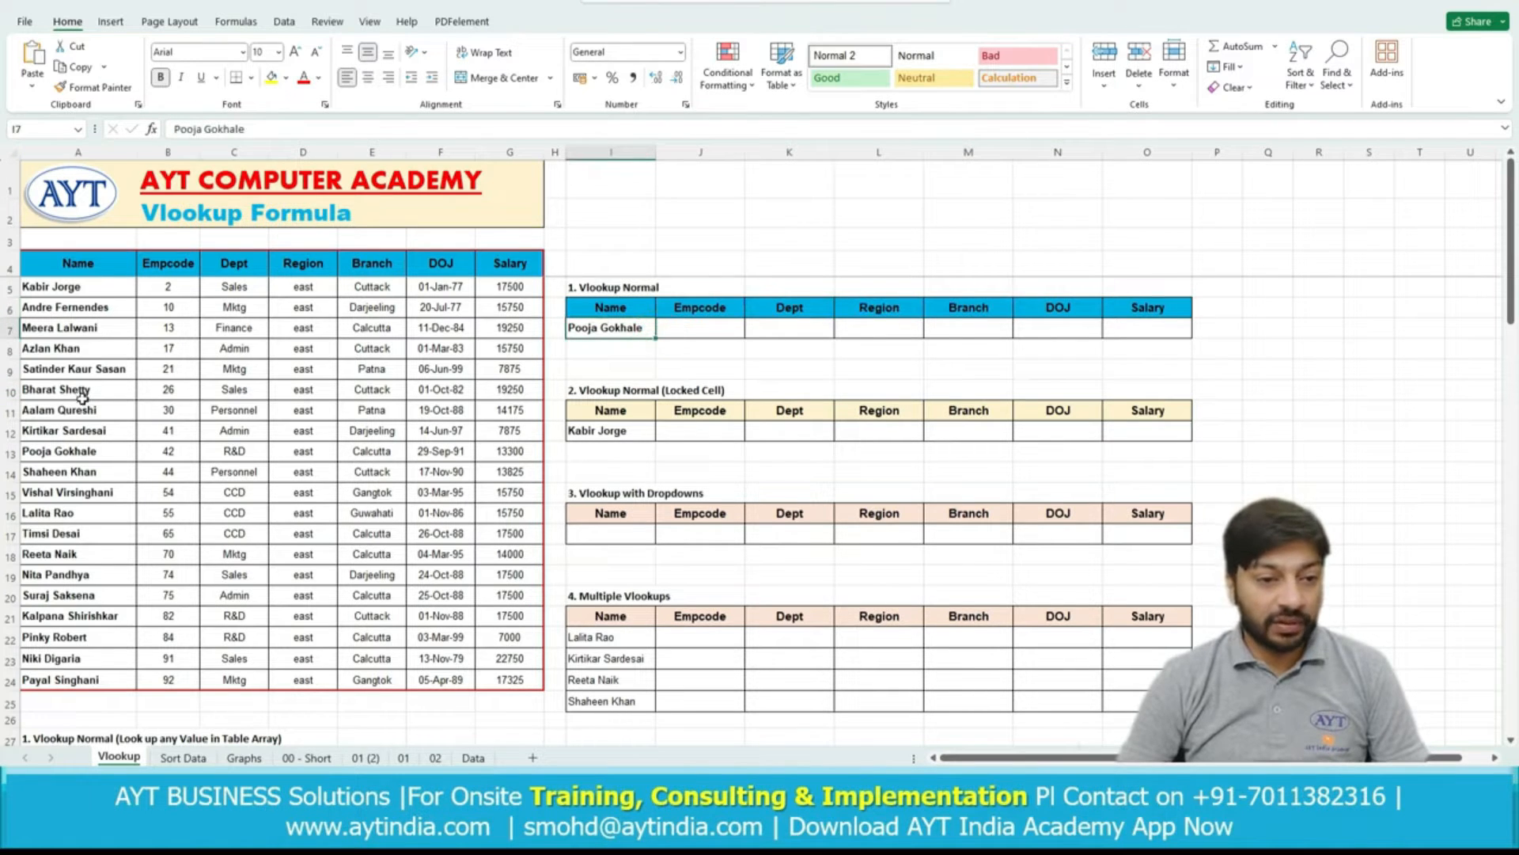
pyautogui.click(82, 451)
pyautogui.click(168, 453)
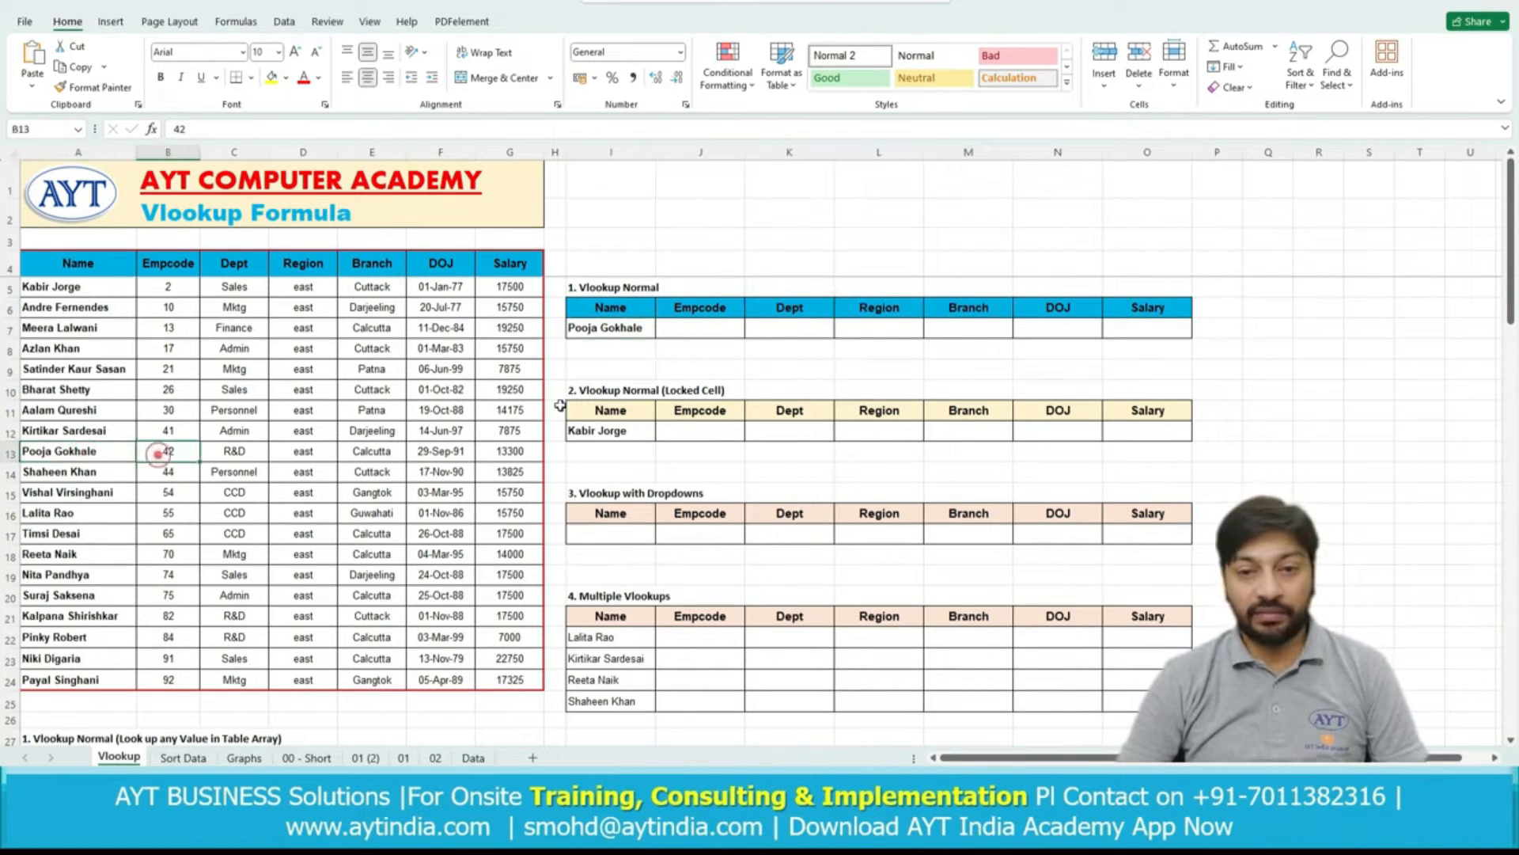
pyautogui.click(717, 326)
pyautogui.write('42')
pyautogui.press('Tab')
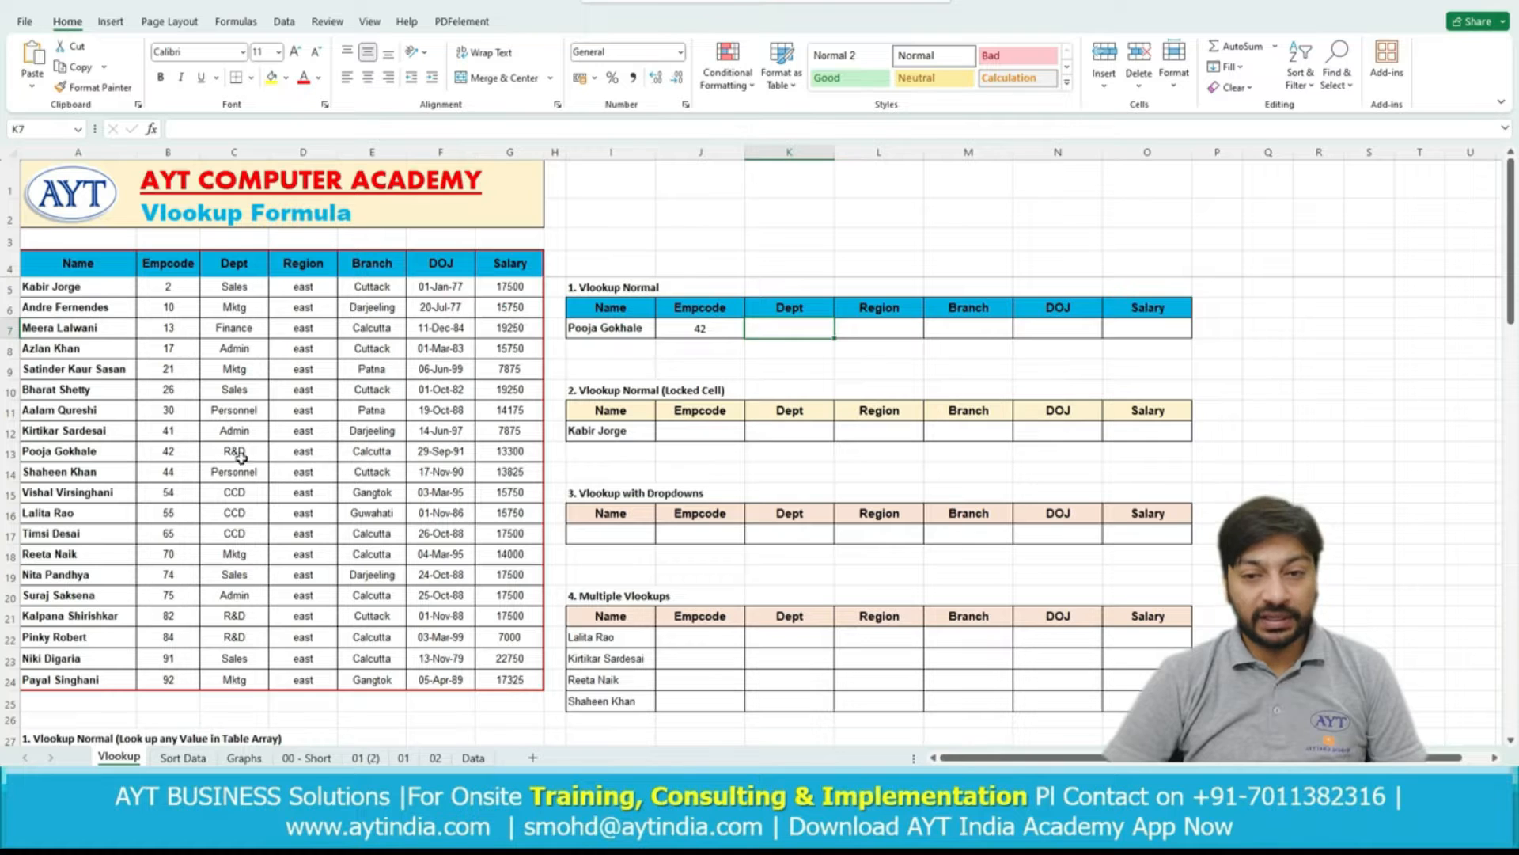
pyautogui.write('$')
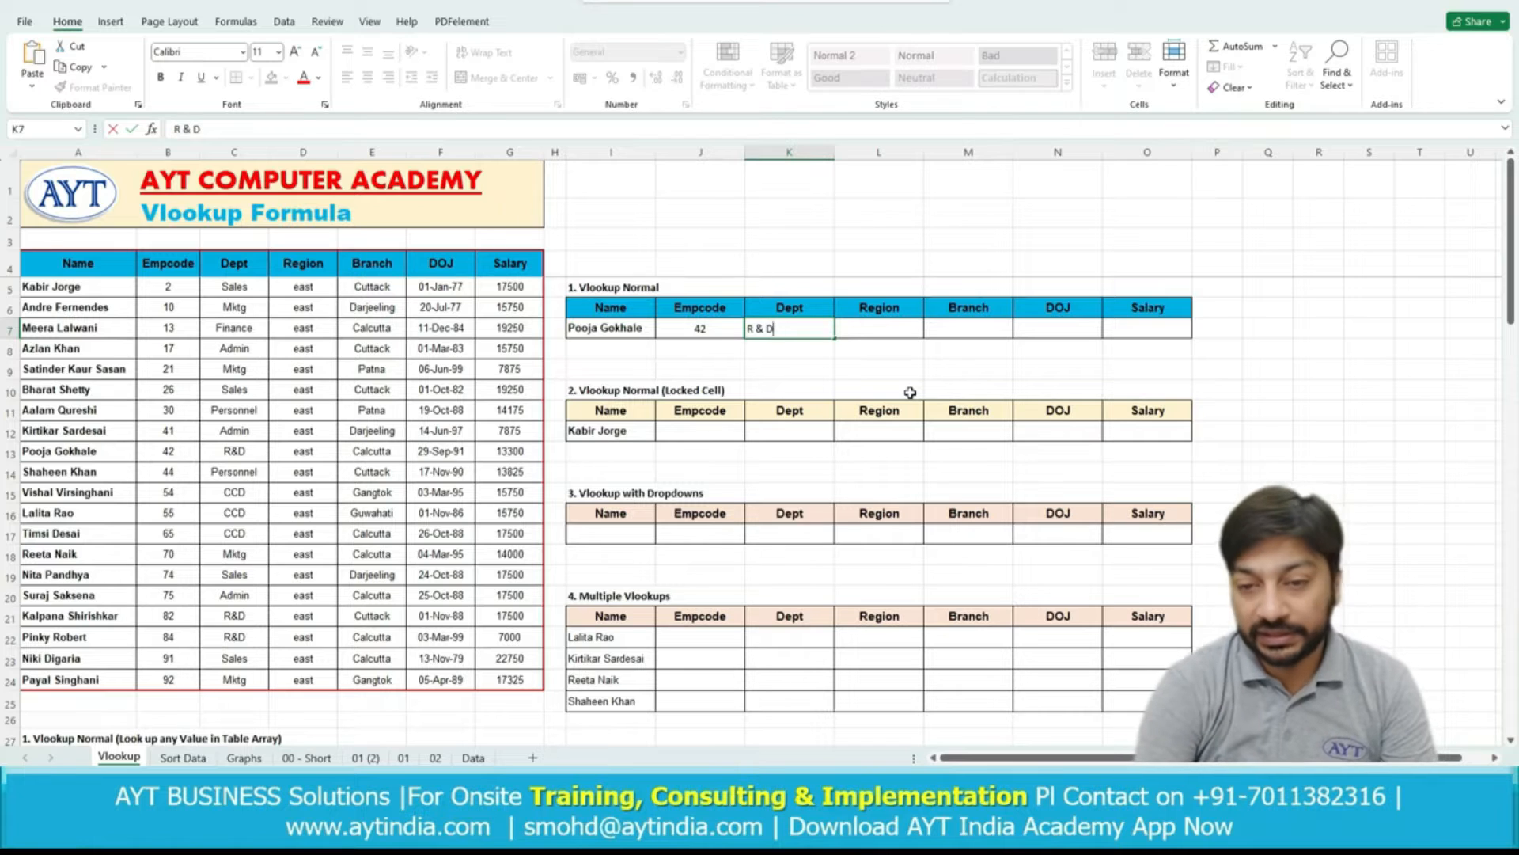
pyautogui.write(' & D')
pyautogui.press('Return')
pyautogui.click(879, 348)
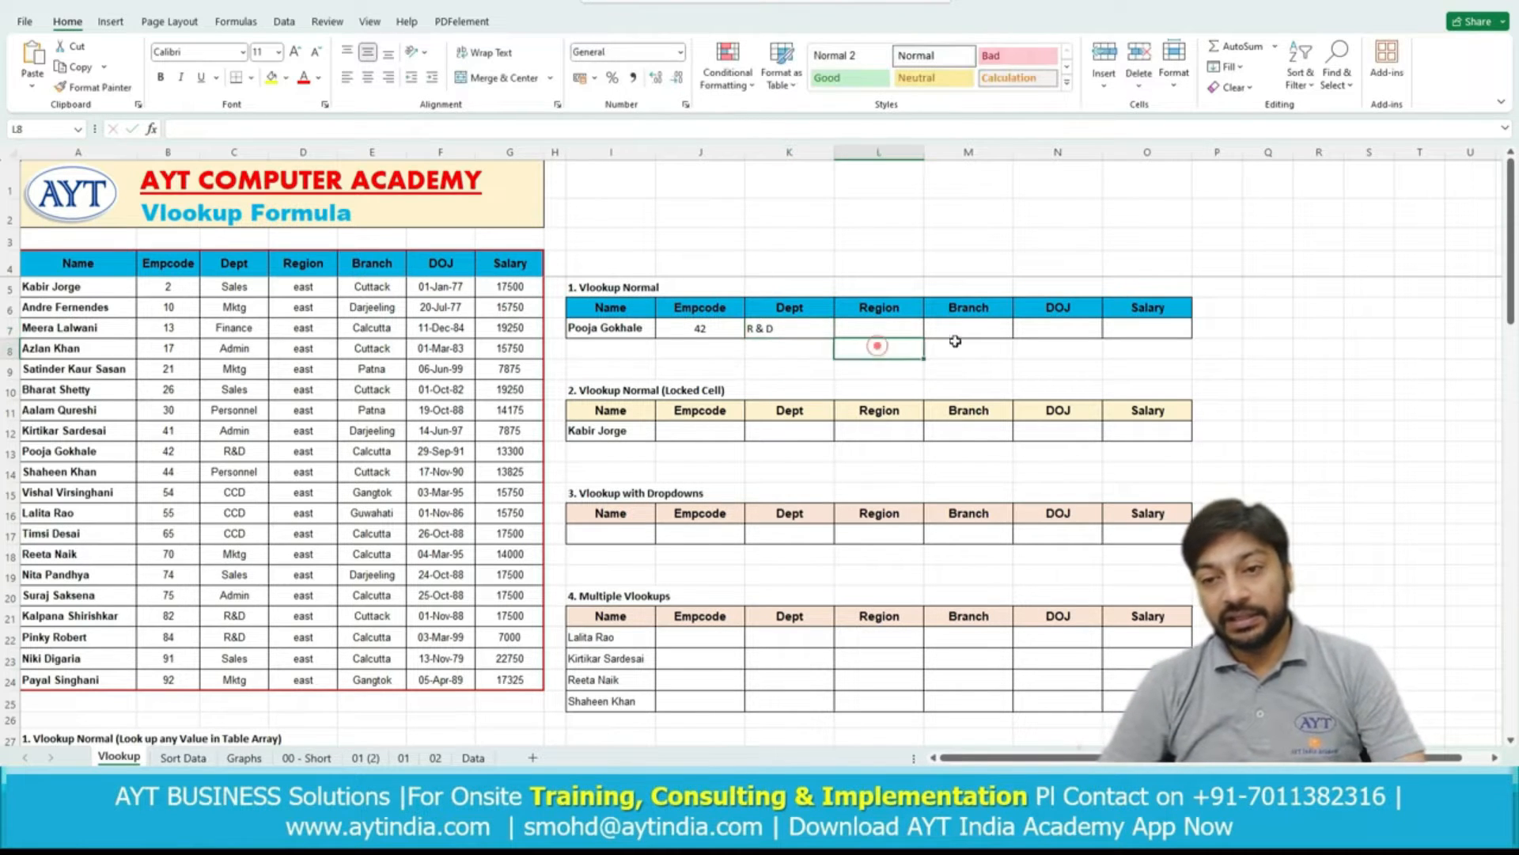
# Clear the hand-entered Empcode and Dept from J7:K7 in the Vlookup Normal table.
pyautogui.moveTo(59, 451); pyautogui.dragTo(532, 474)
pyautogui.moveTo(761, 329); pyautogui.dragTo(703, 327)
pyautogui.press('Delete')
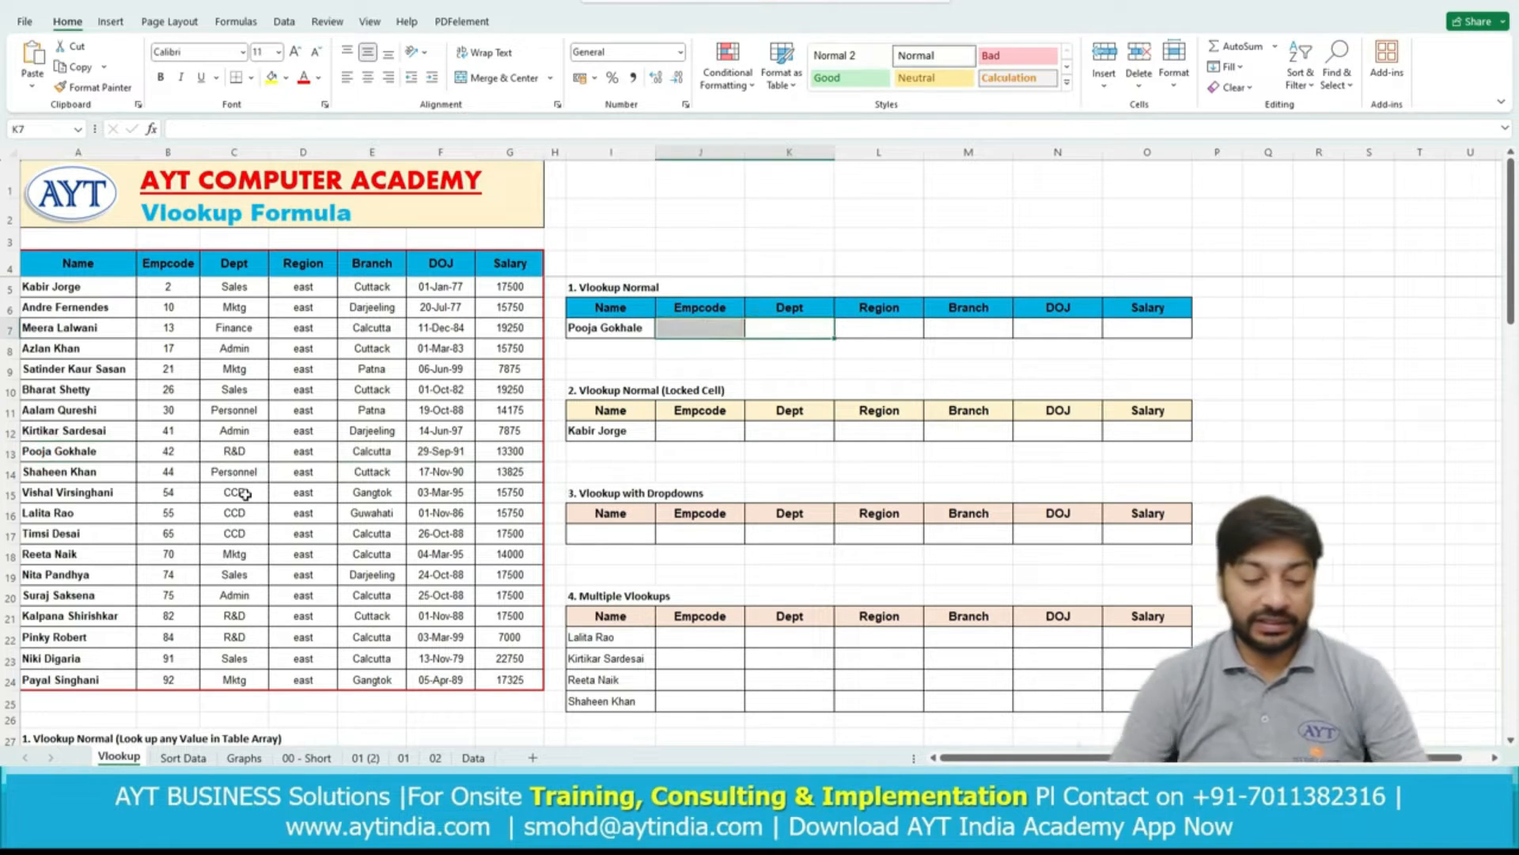
pyautogui.moveTo(685, 327); pyautogui.dragTo(1187, 328)
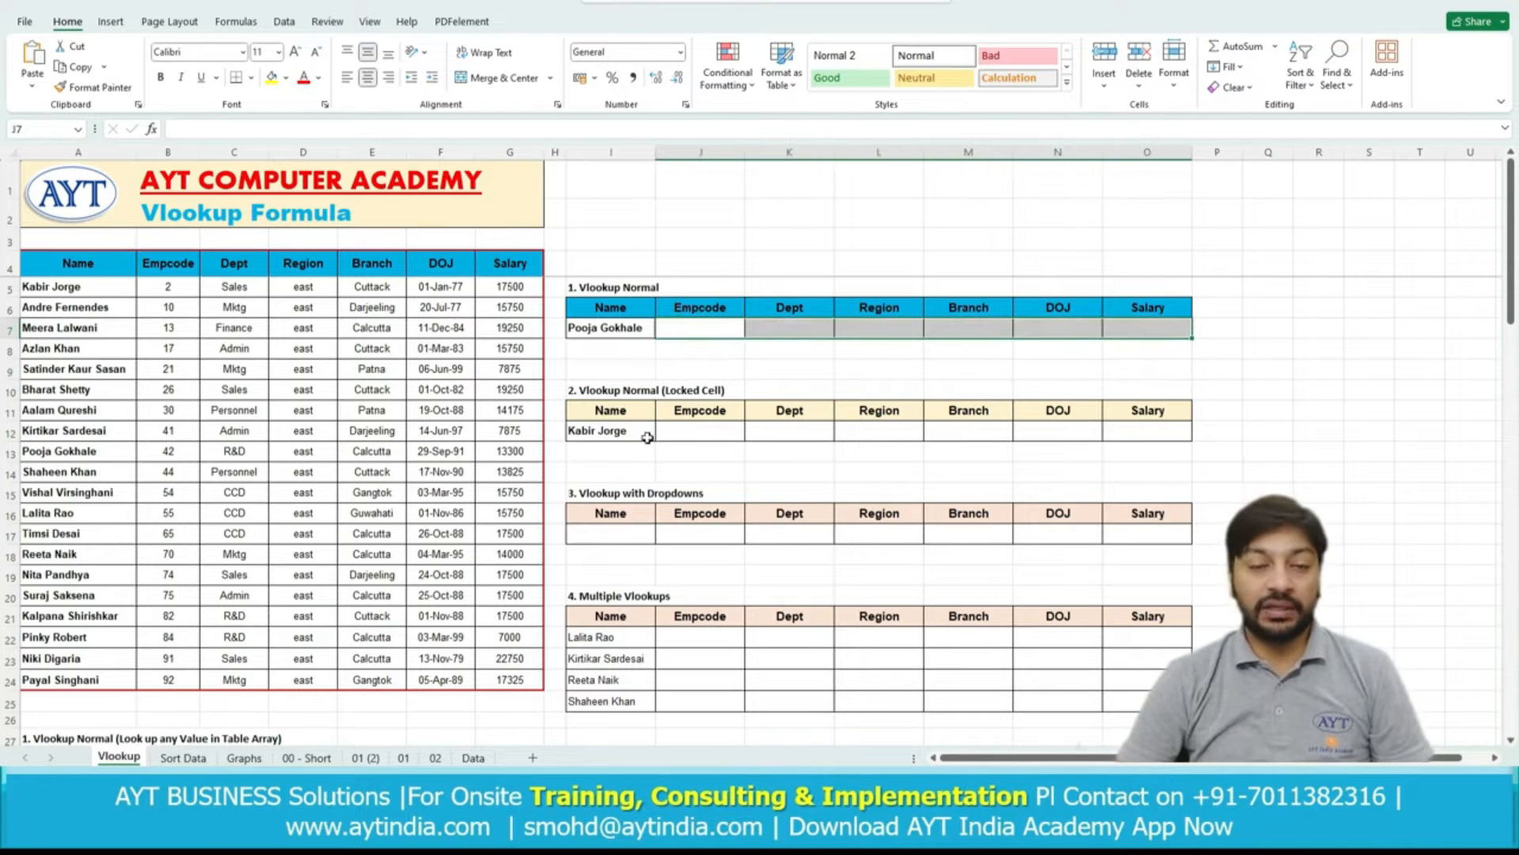
pyautogui.click(635, 375)
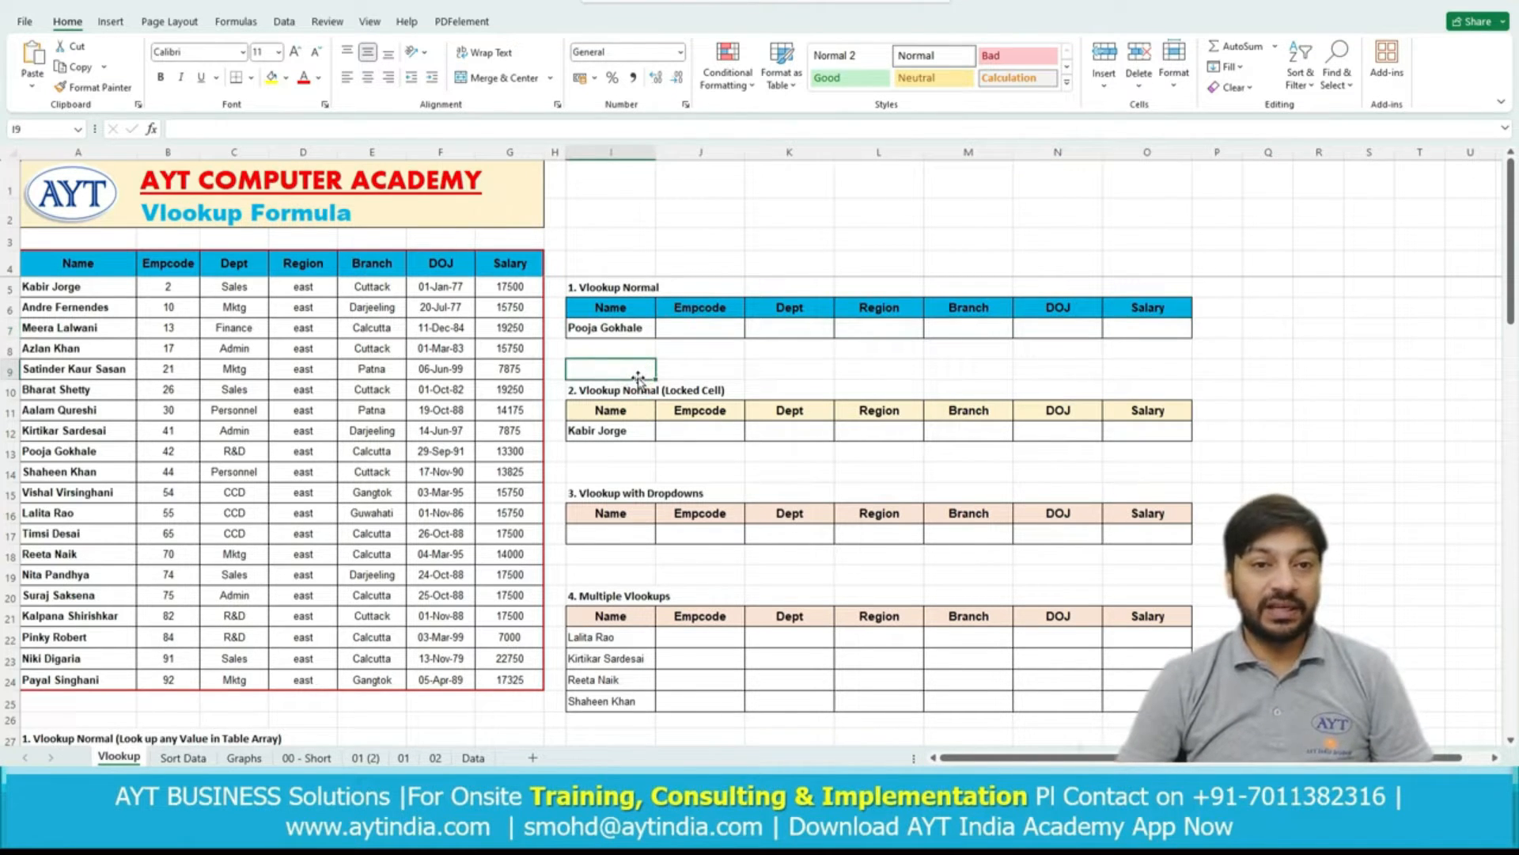
# Start a VLOOKUP formula in J7 with I7 as the lookup value and the employee table A4:G24 as the table array.
pyautogui.click(686, 327)
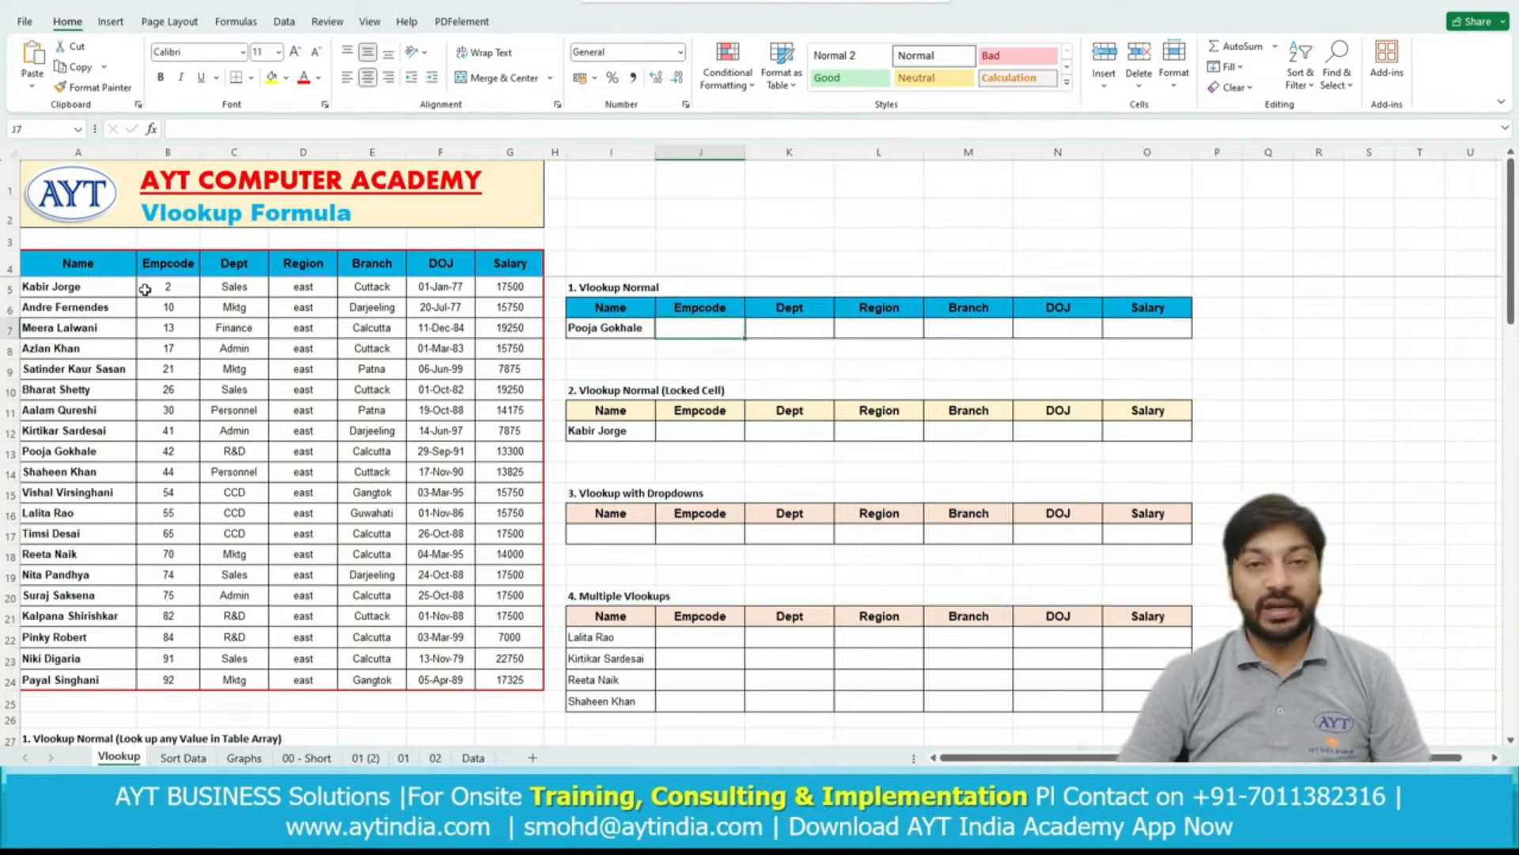
pyautogui.moveTo(79, 269); pyautogui.dragTo(524, 682)
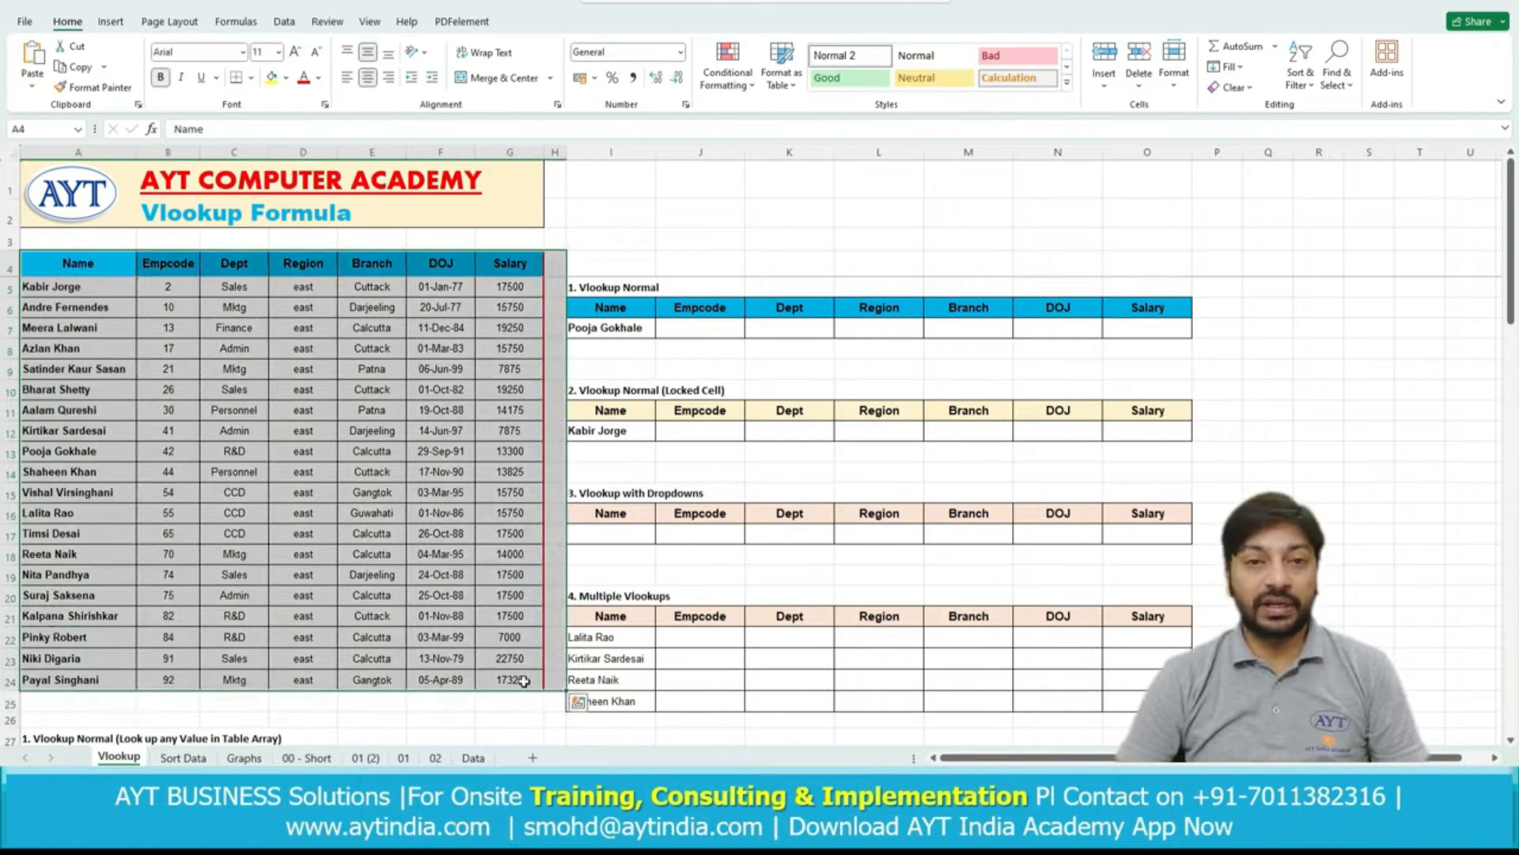
pyautogui.click(494, 633)
pyautogui.click(713, 327)
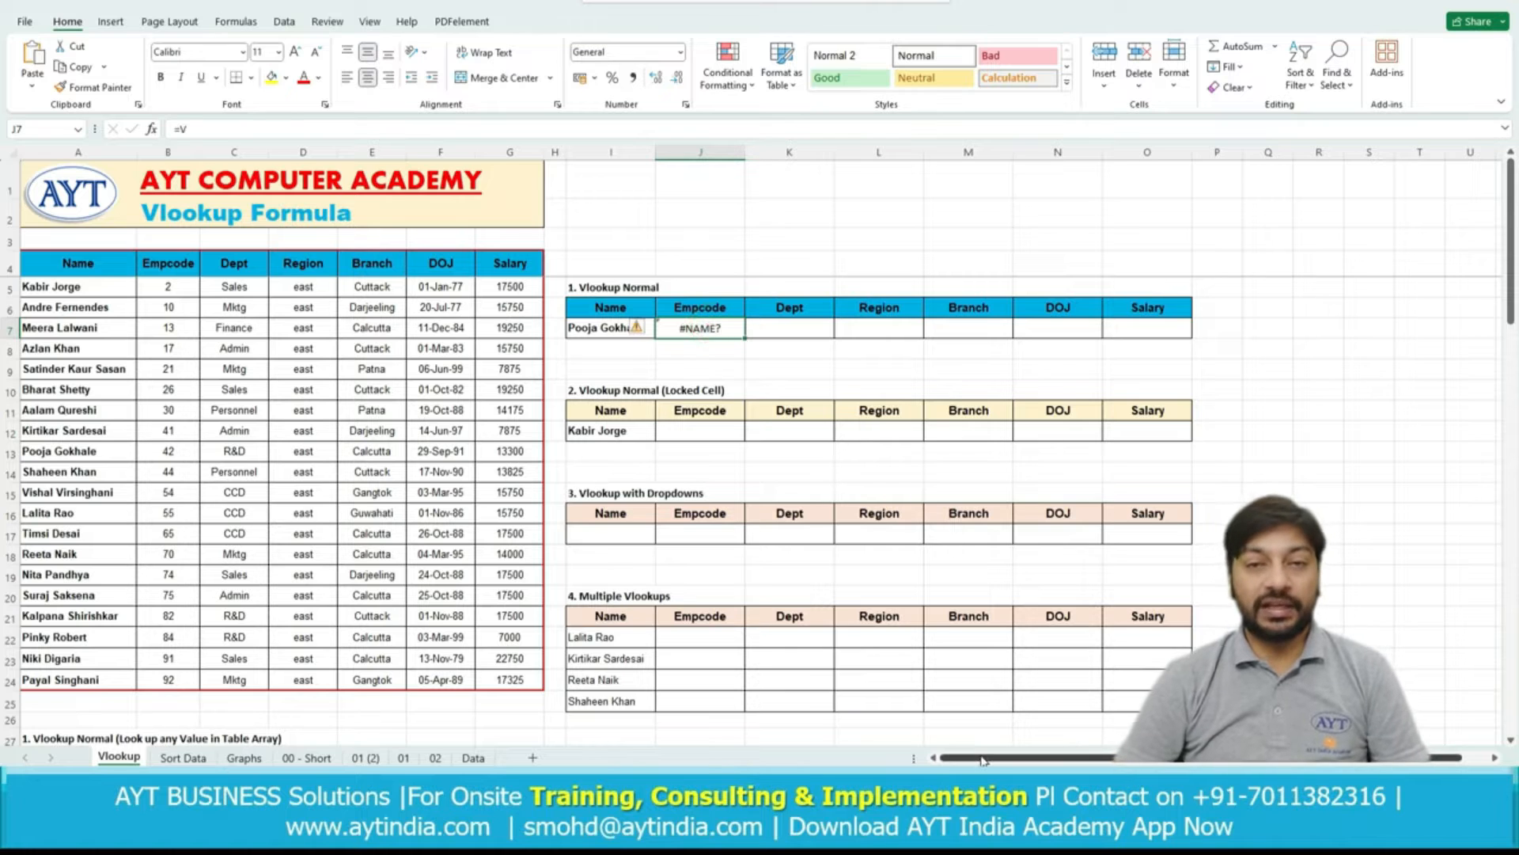
pyautogui.write('=VLOOKUP(')
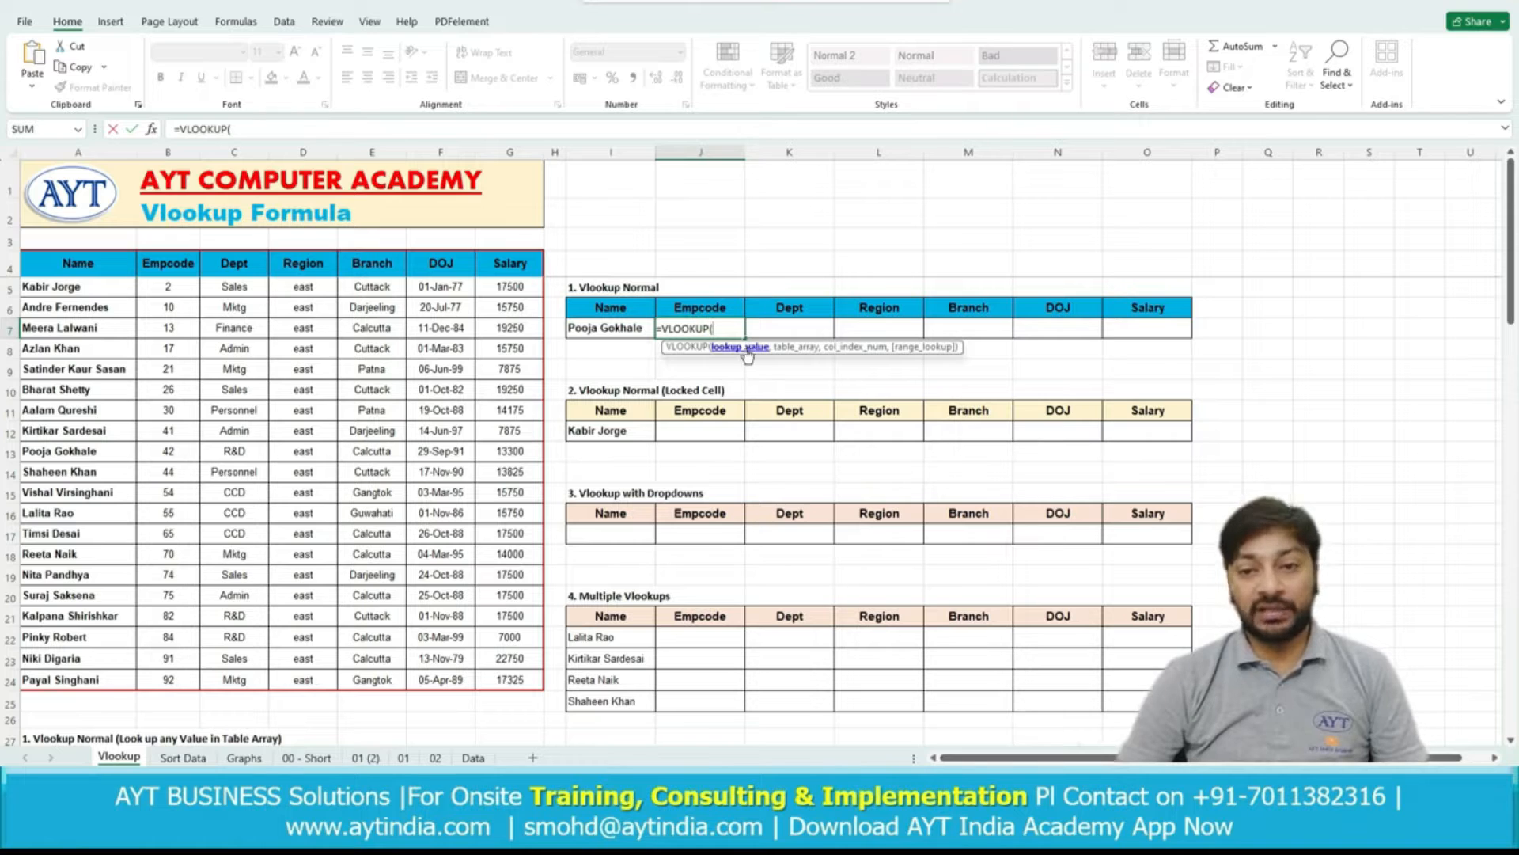
pyautogui.click(603, 330)
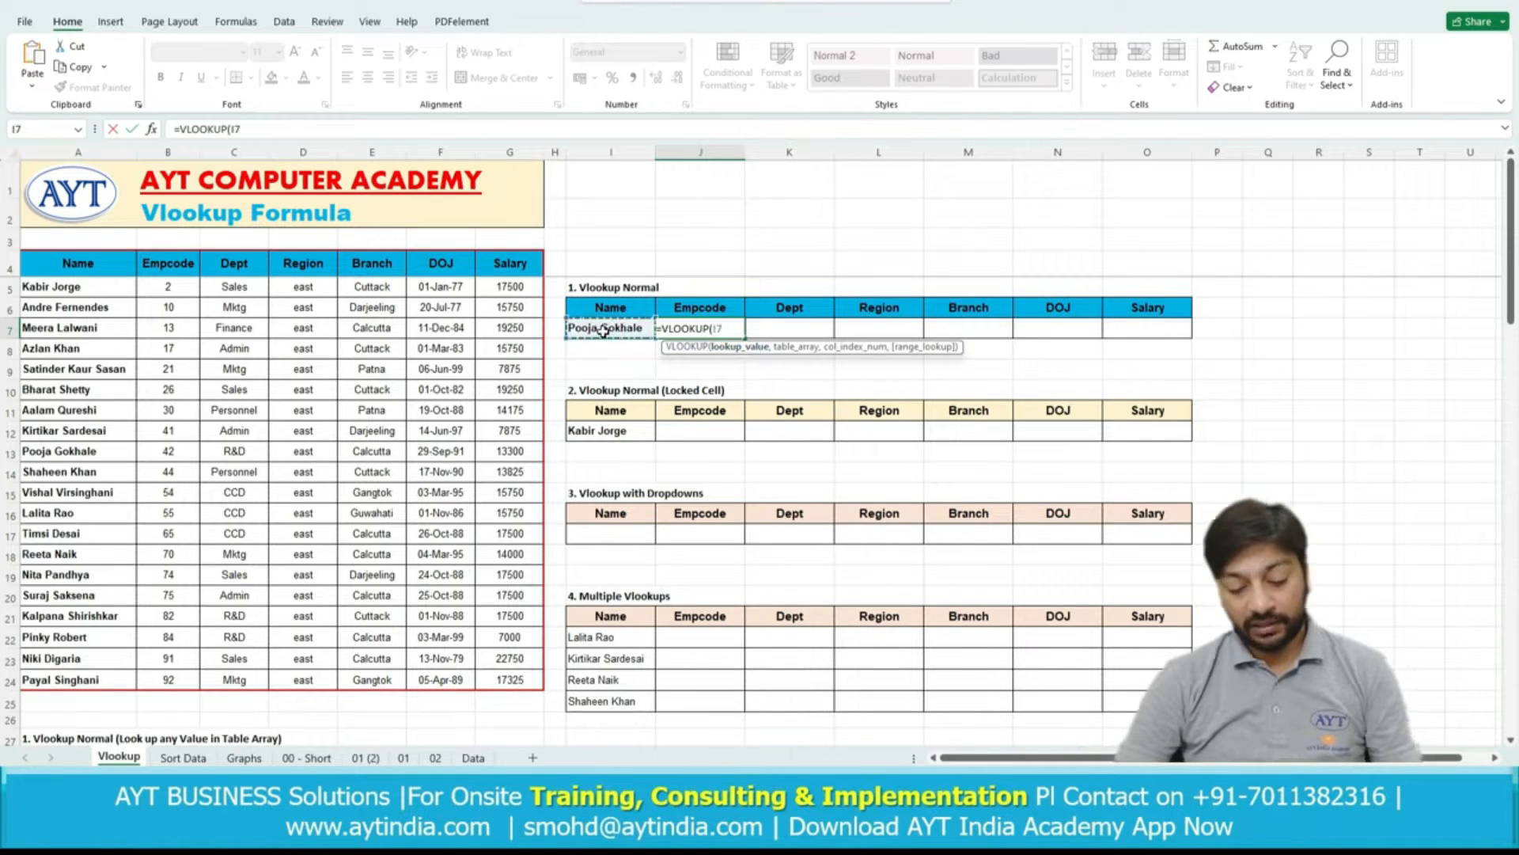
pyautogui.write(',')
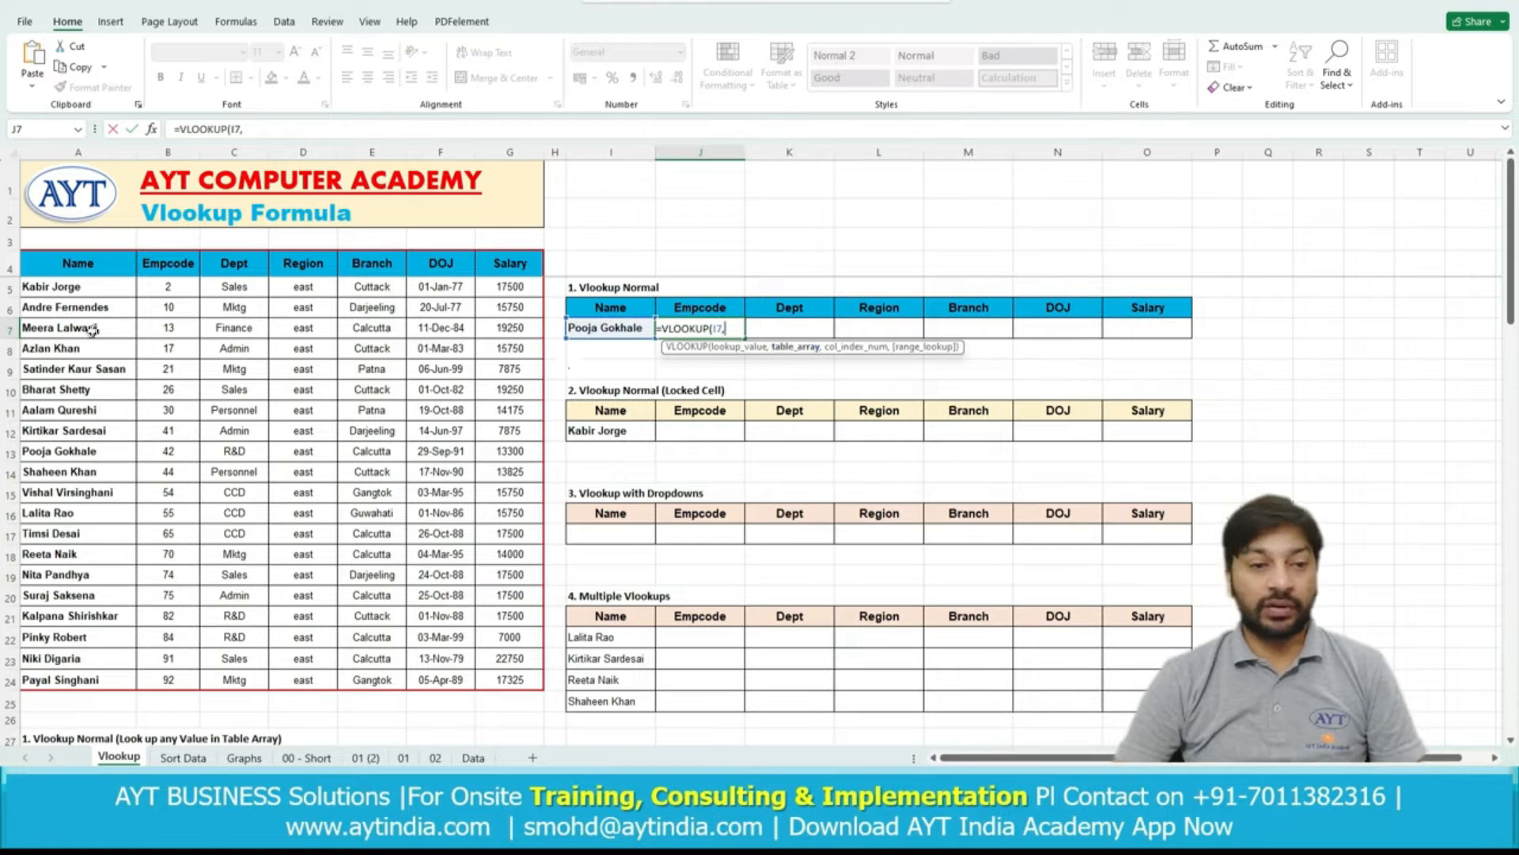
pyautogui.click(86, 267)
pyautogui.moveTo(87, 267); pyautogui.dragTo(511, 685)
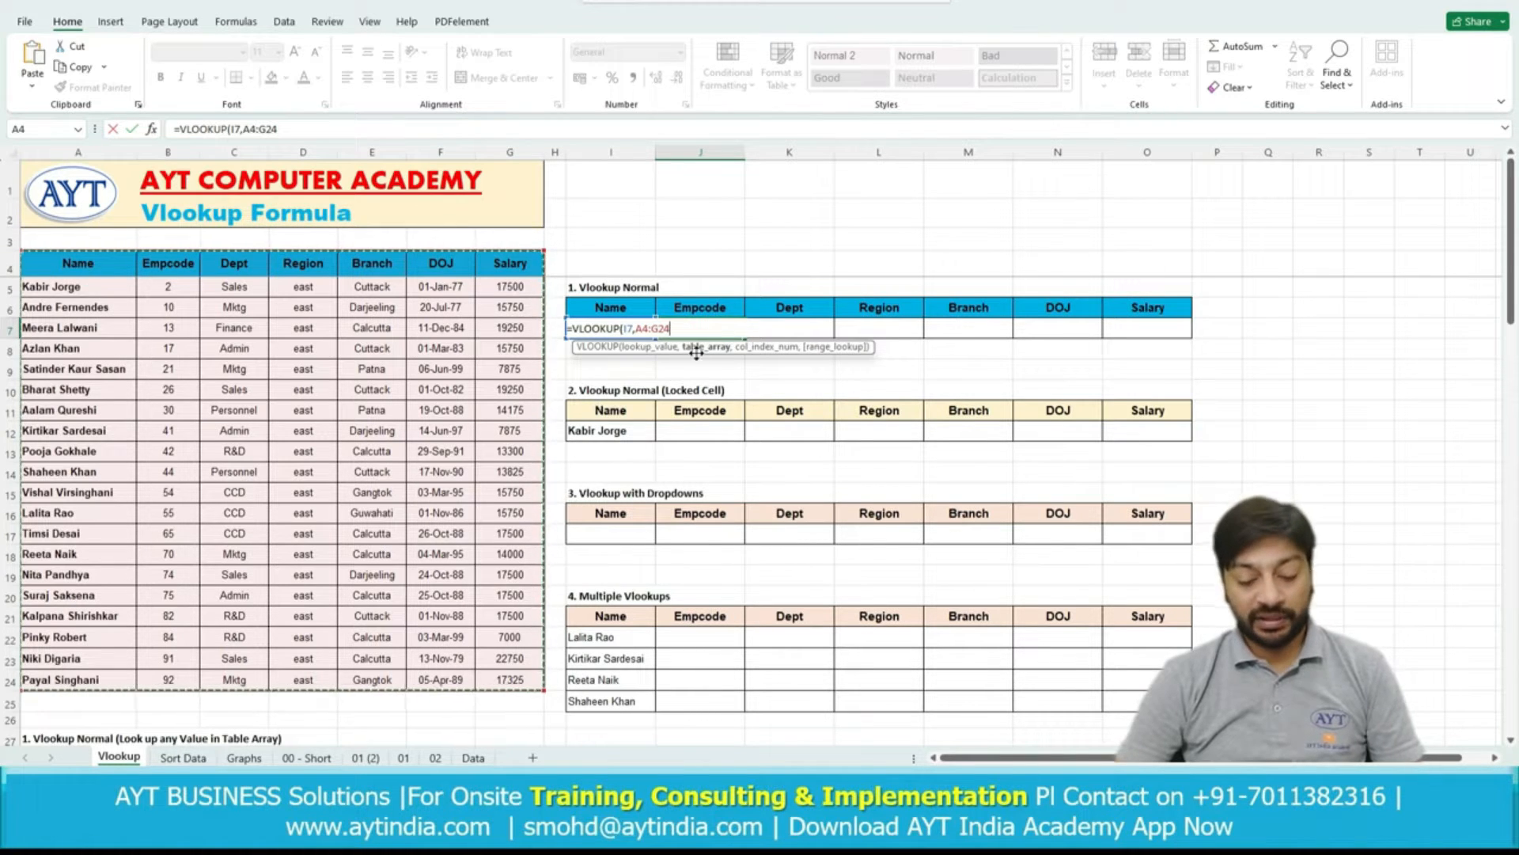
# Complete the J7 VLOOKUP with column index 2 and range lookup 0, and compare its result with row 13 of the employee table.
pyautogui.write(',')
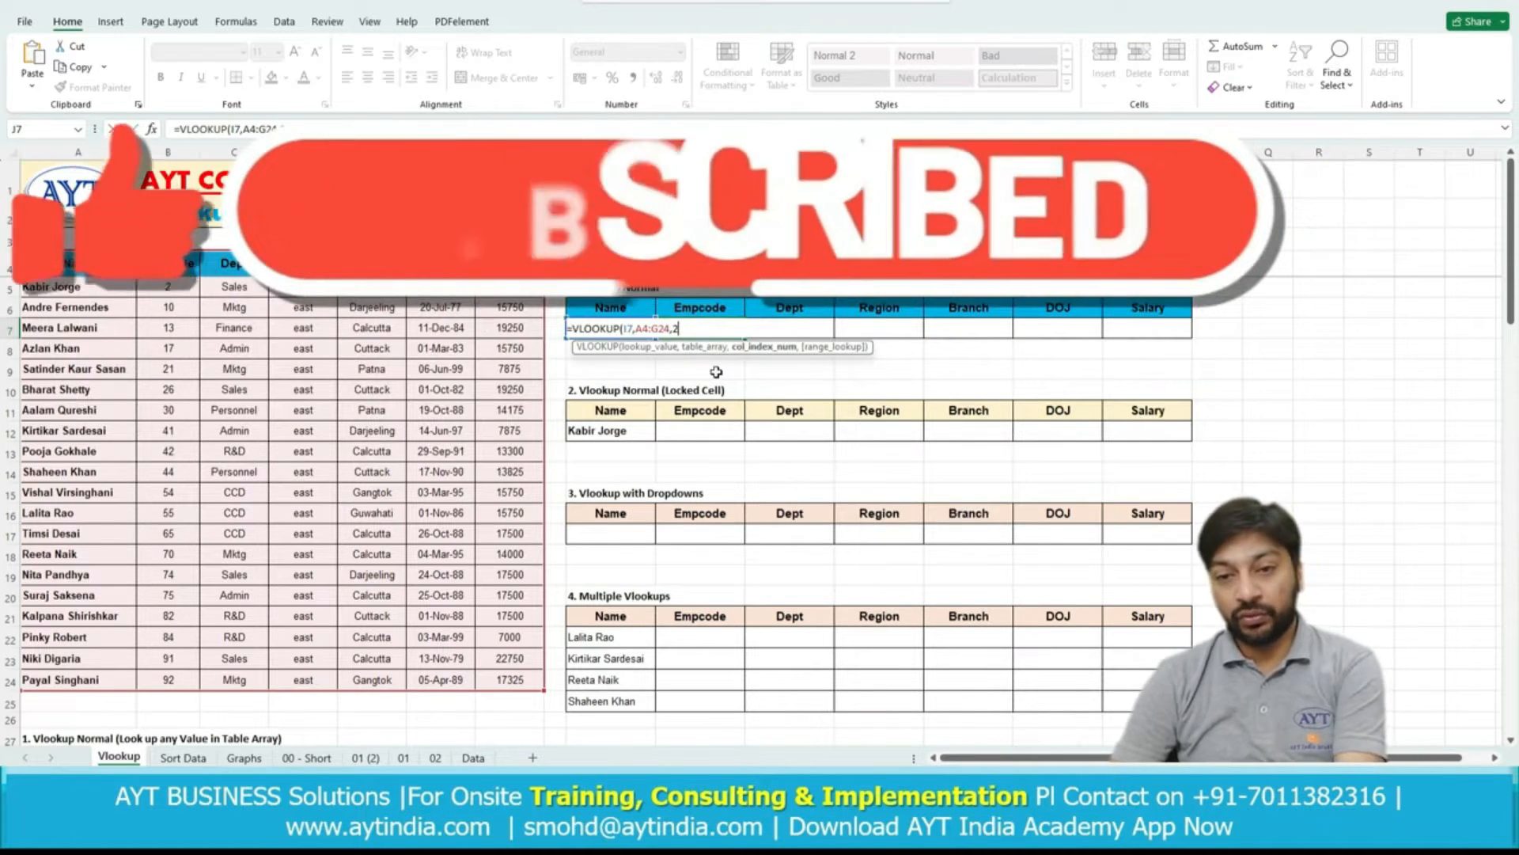
pyautogui.write('2,')
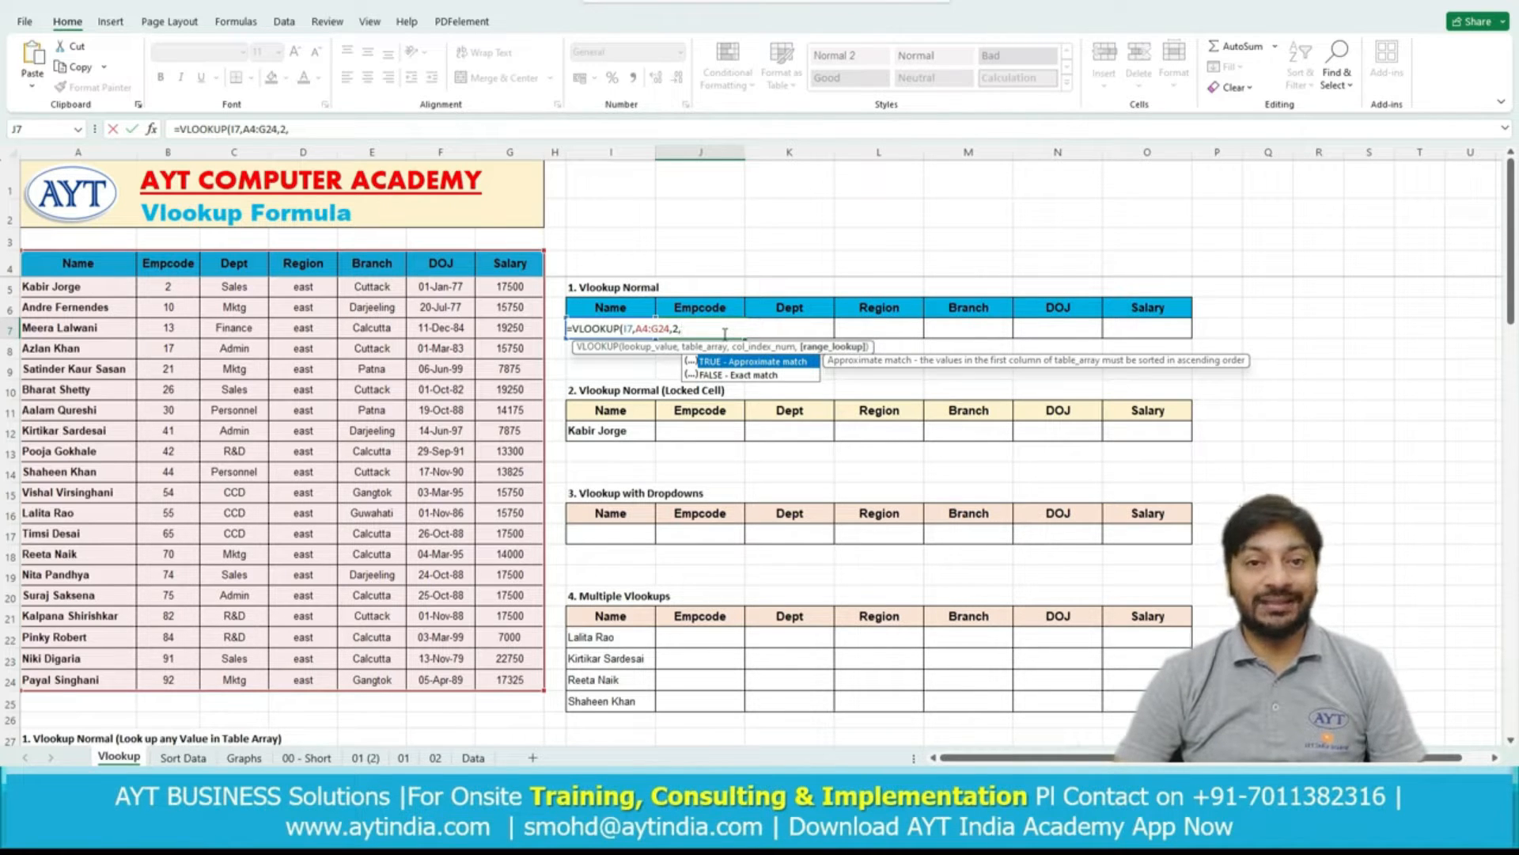
pyautogui.press('Down')
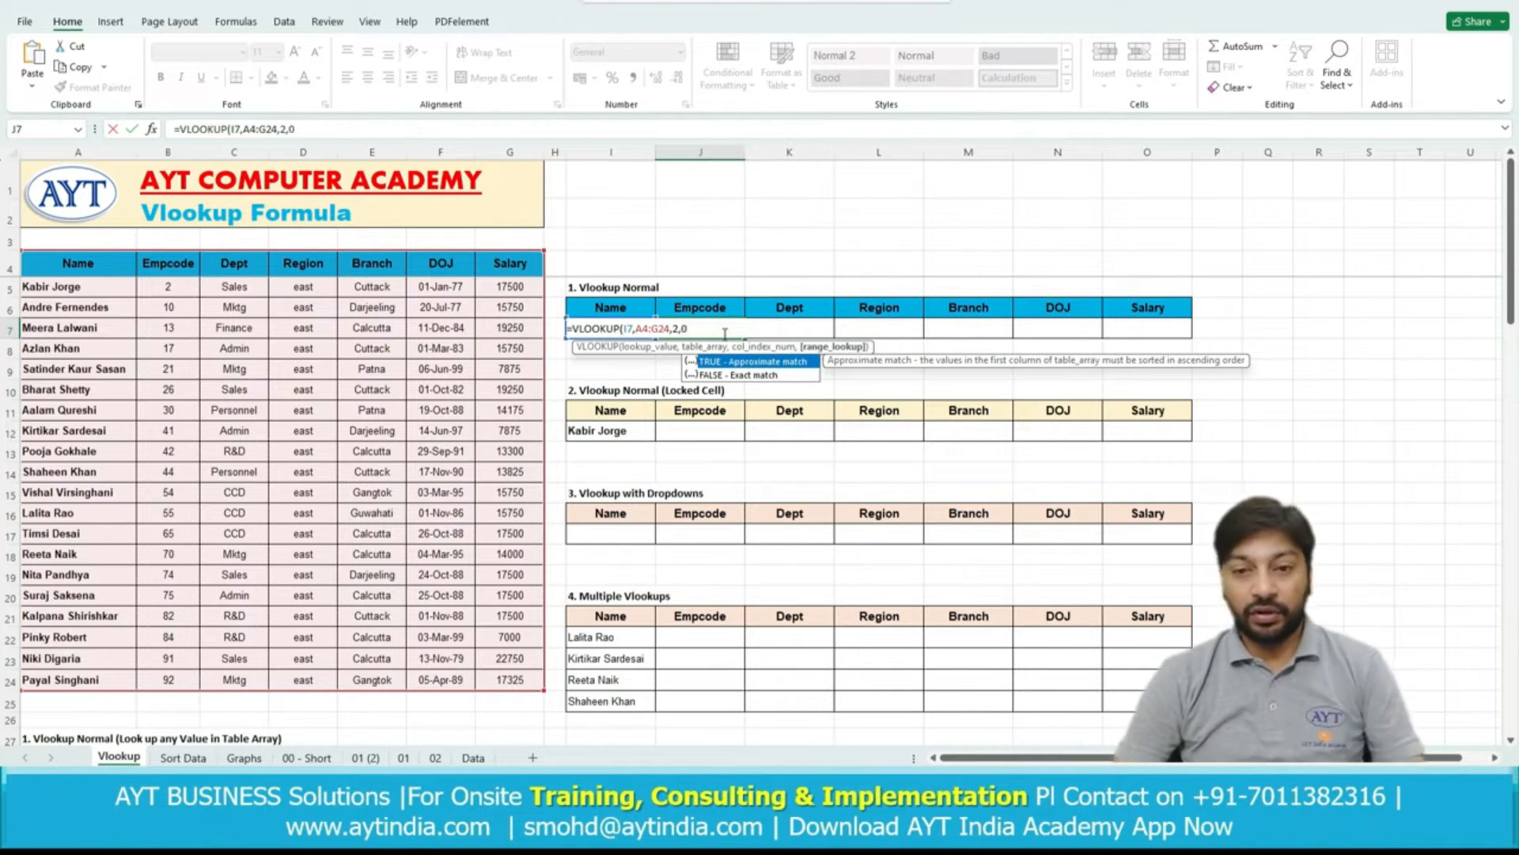
pyautogui.write('0)')
pyautogui.press('Return')
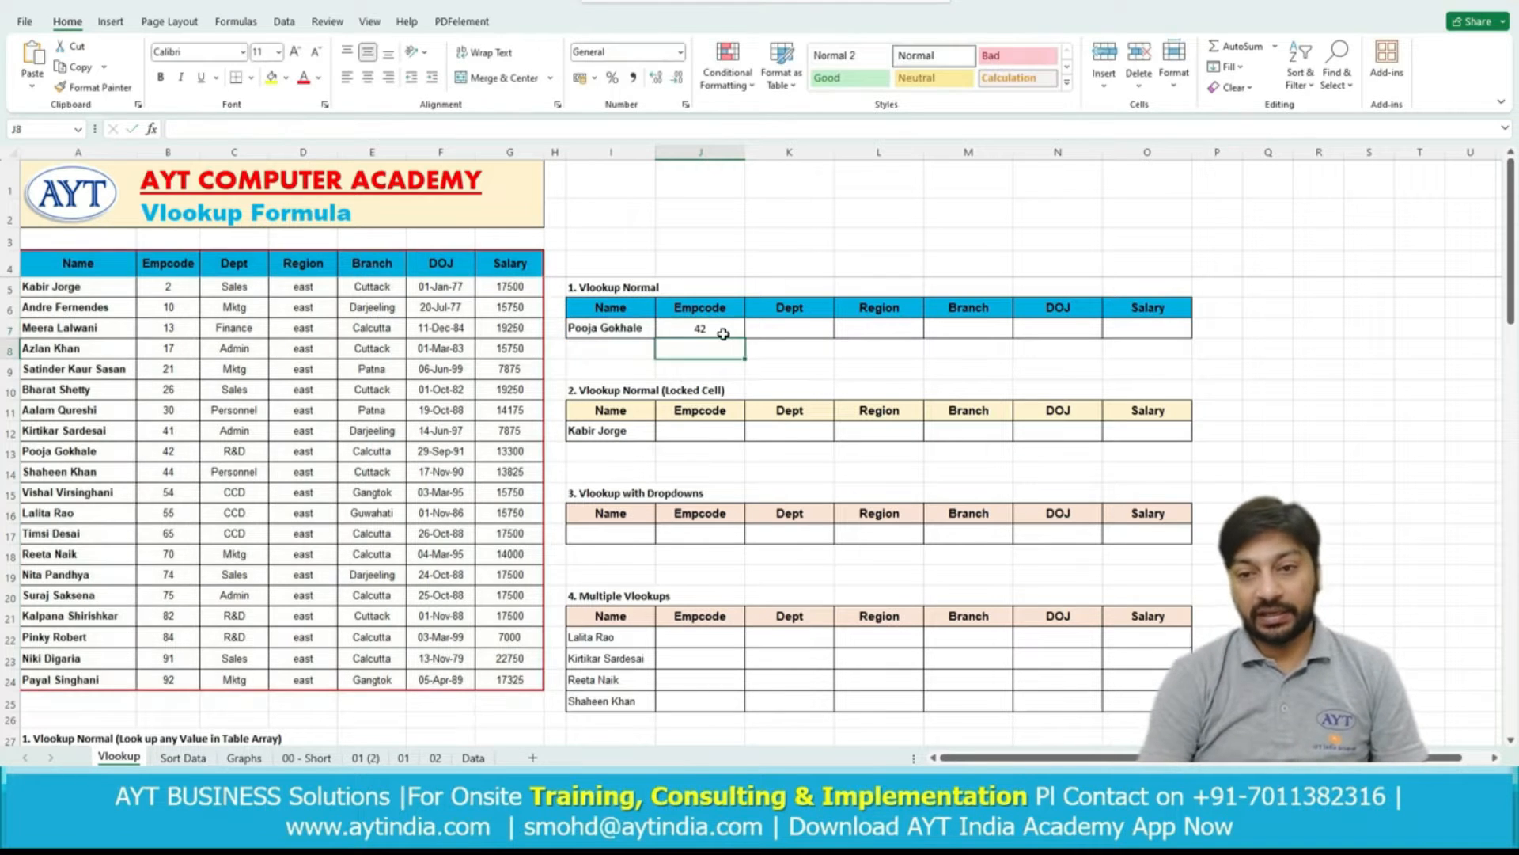
pyautogui.click(723, 326)
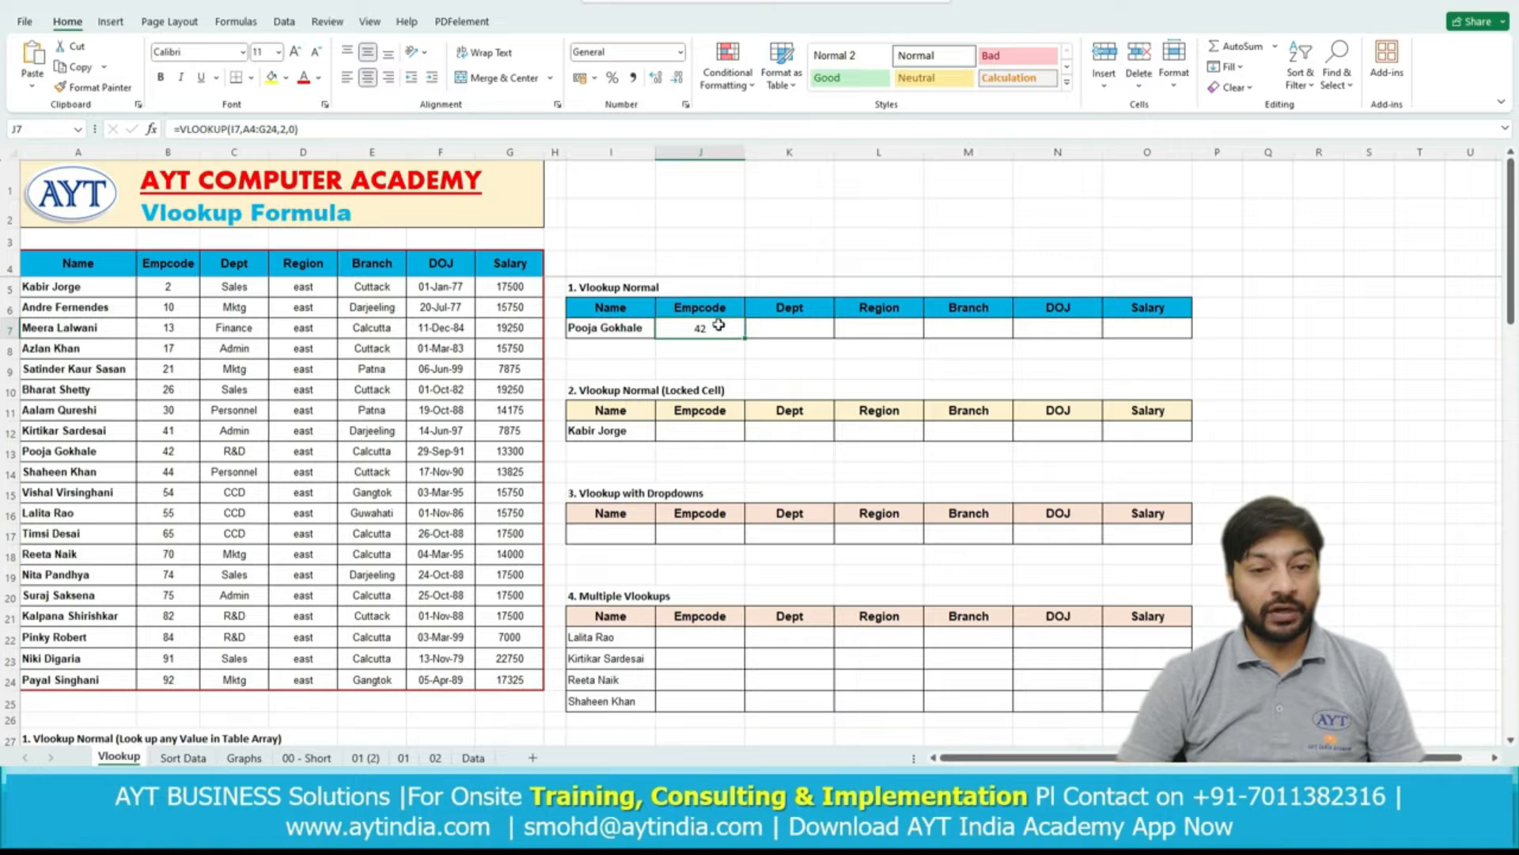
pyautogui.moveTo(68, 455); pyautogui.dragTo(179, 459)
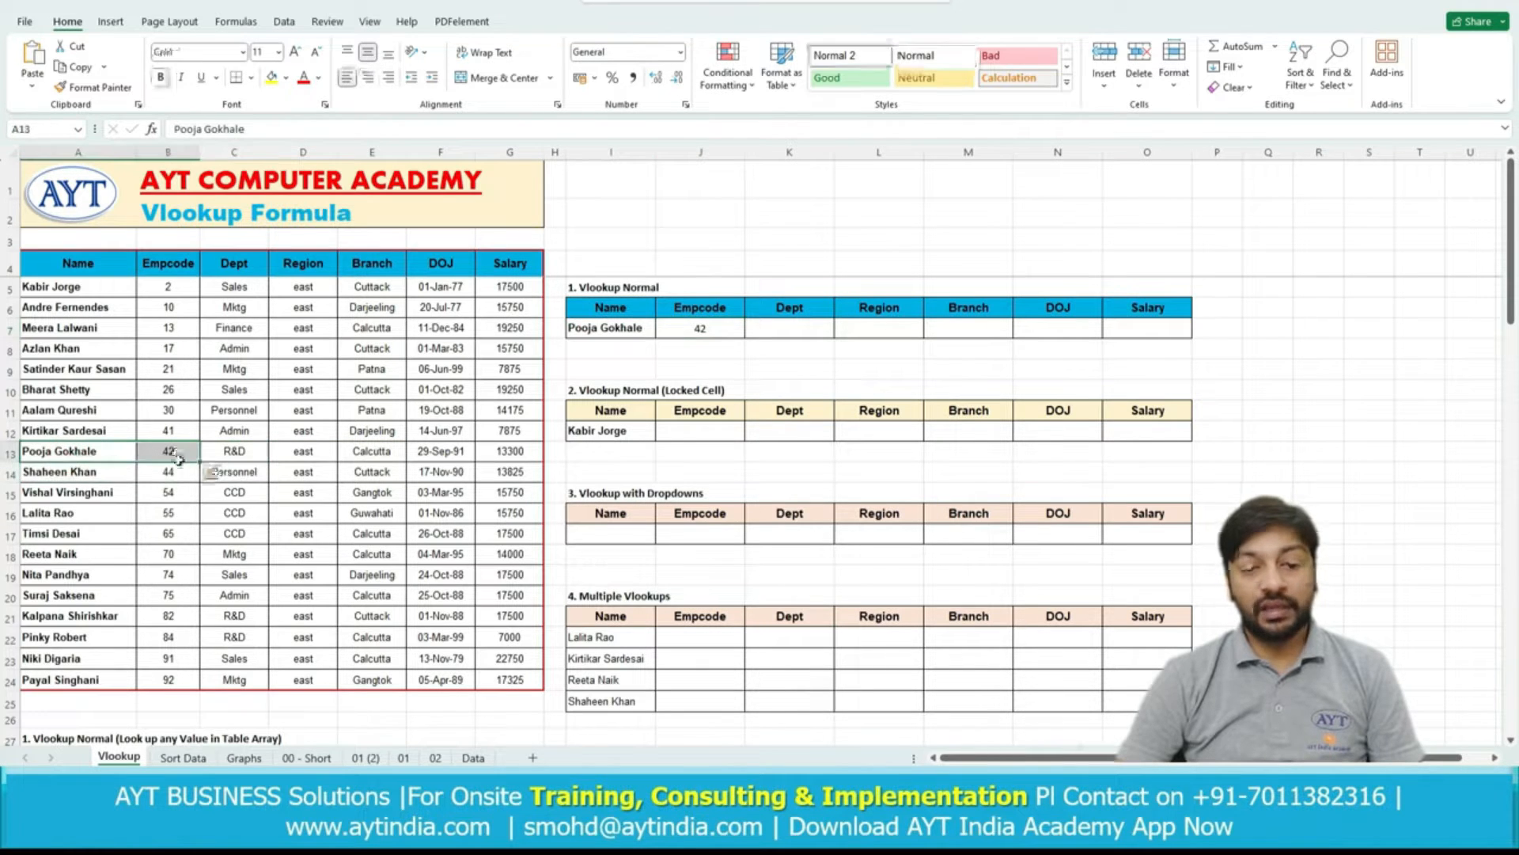
pyautogui.click(718, 335)
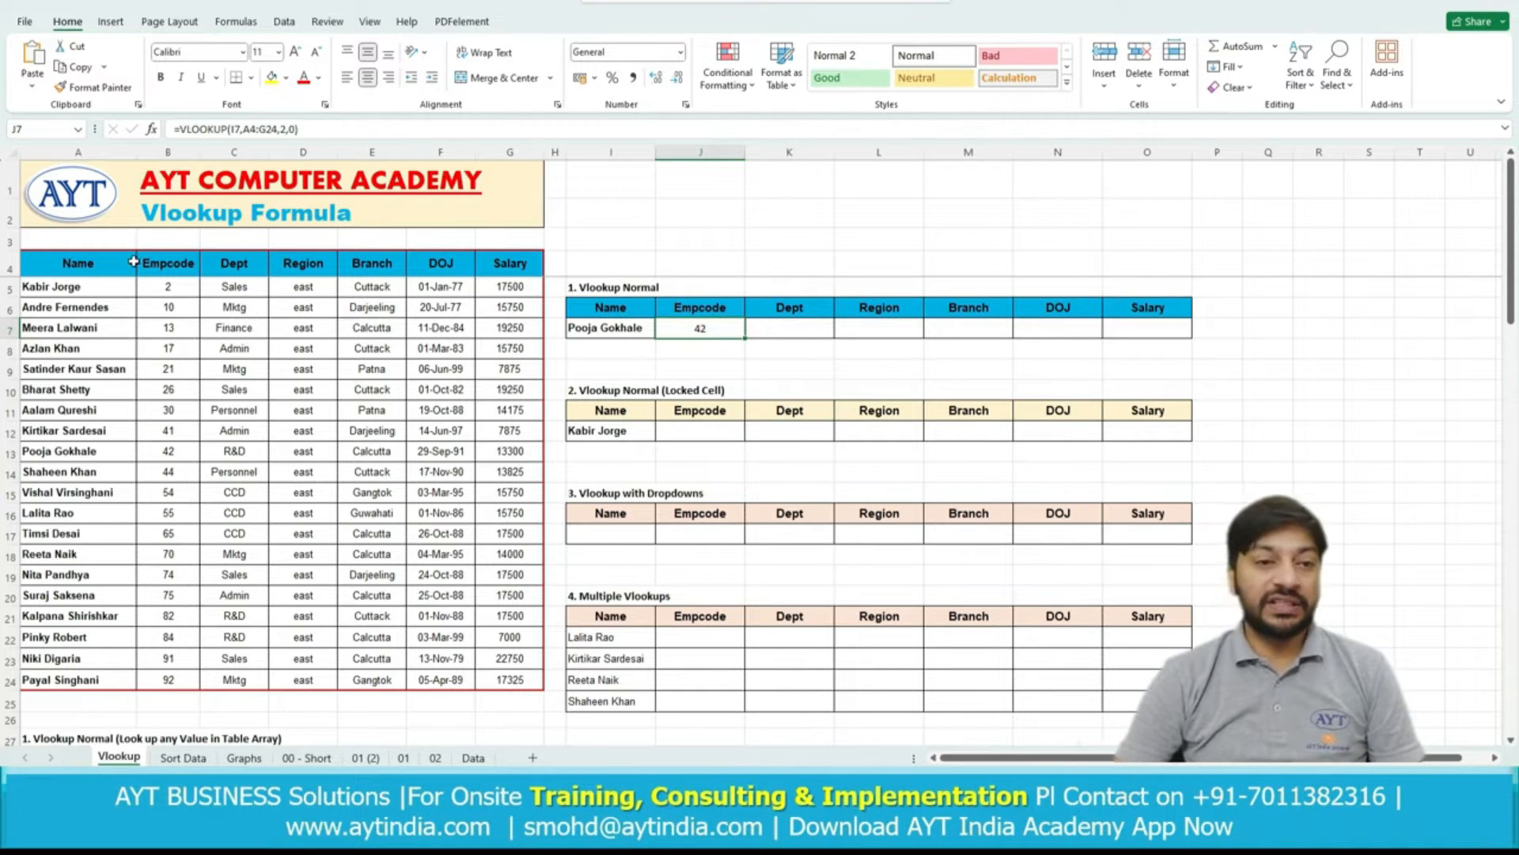
# Number the employee table's columns 1 to 7 in A3:G3 above the headings and centre the numbers.
pyautogui.click(111, 238)
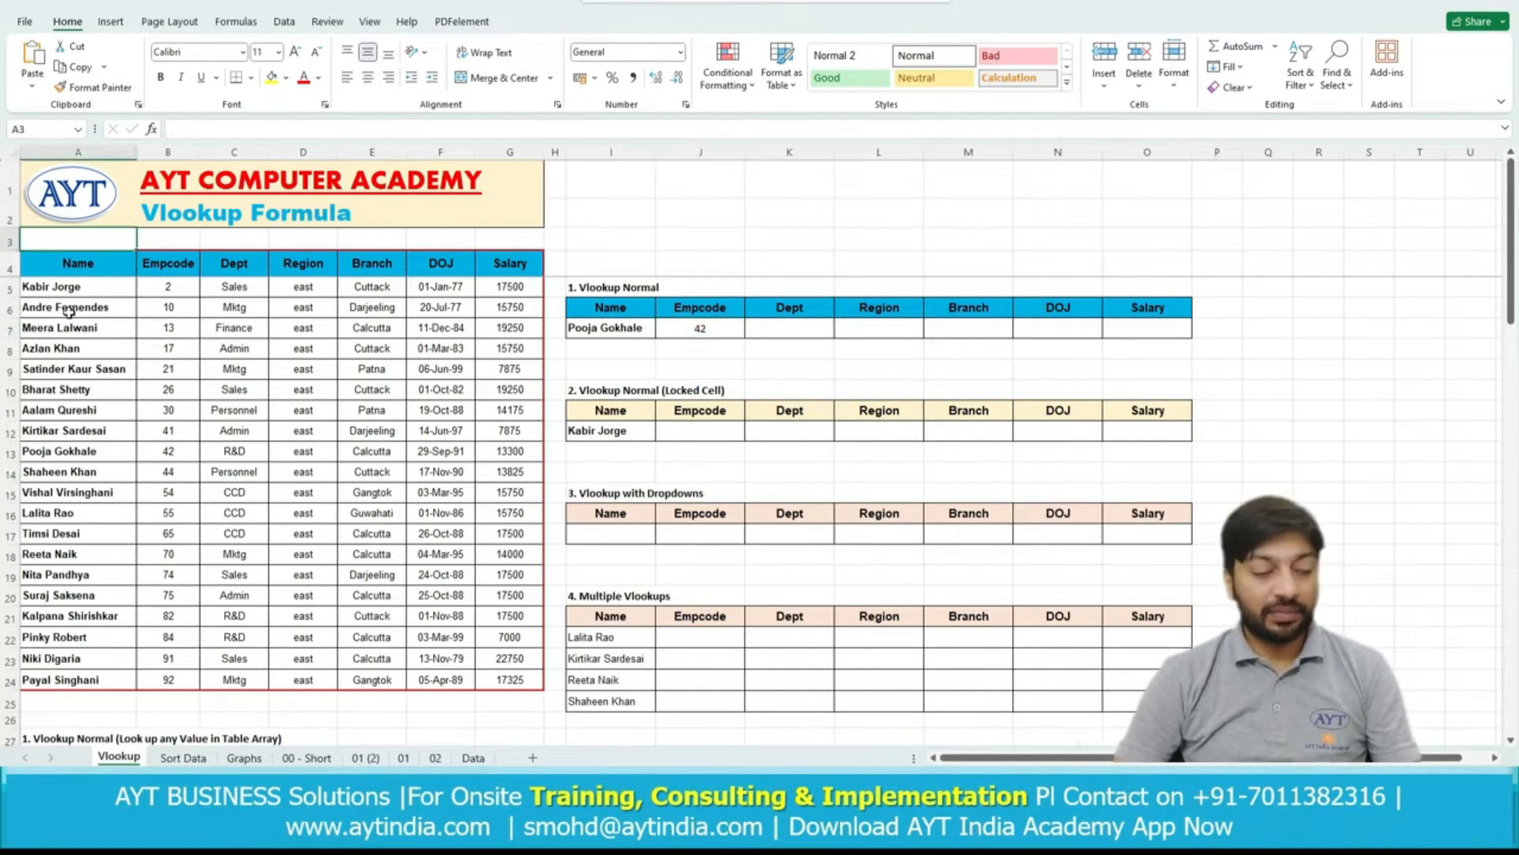
pyautogui.write('1')
pyautogui.click(163, 241)
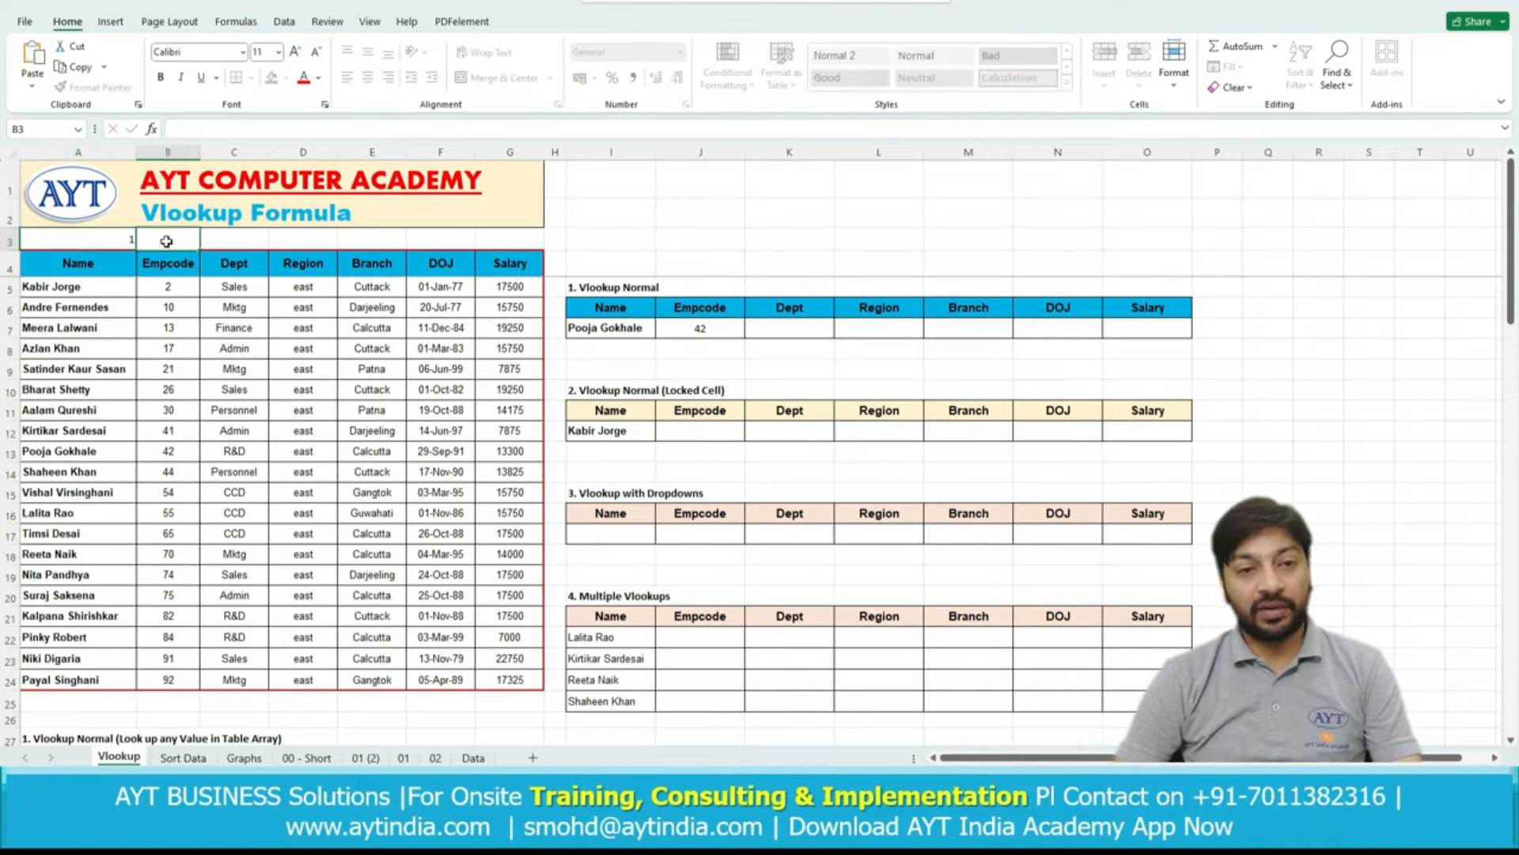
pyautogui.write('2')
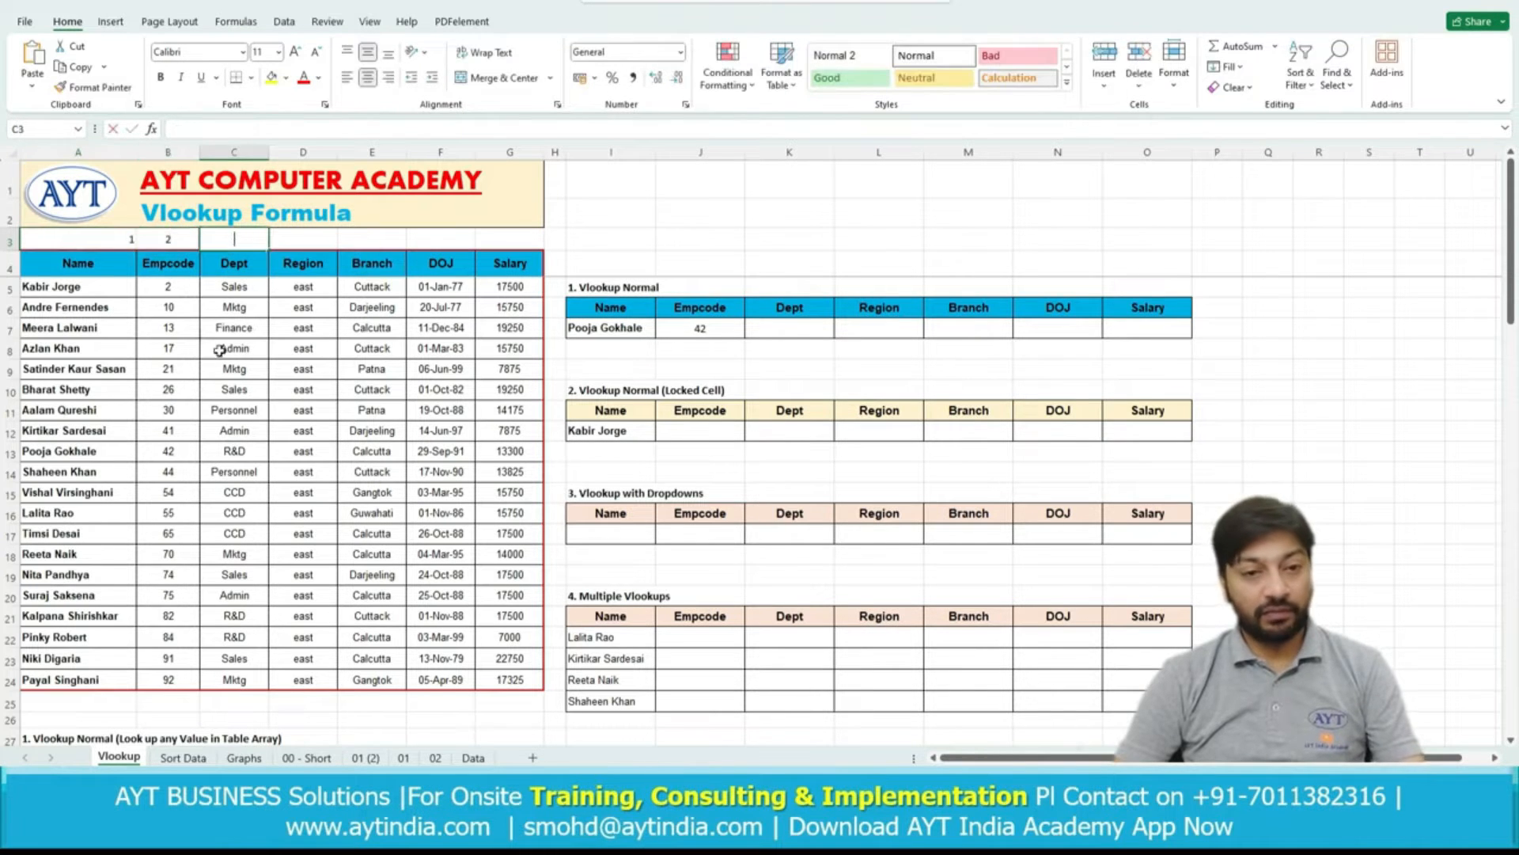
pyautogui.press('Tab')
pyautogui.write('3')
pyautogui.click(197, 239)
pyautogui.moveTo(197, 240); pyautogui.dragTo(237, 240)
pyautogui.moveTo(268, 250); pyautogui.dragTo(514, 248)
pyautogui.moveTo(87, 239); pyautogui.dragTo(506, 239)
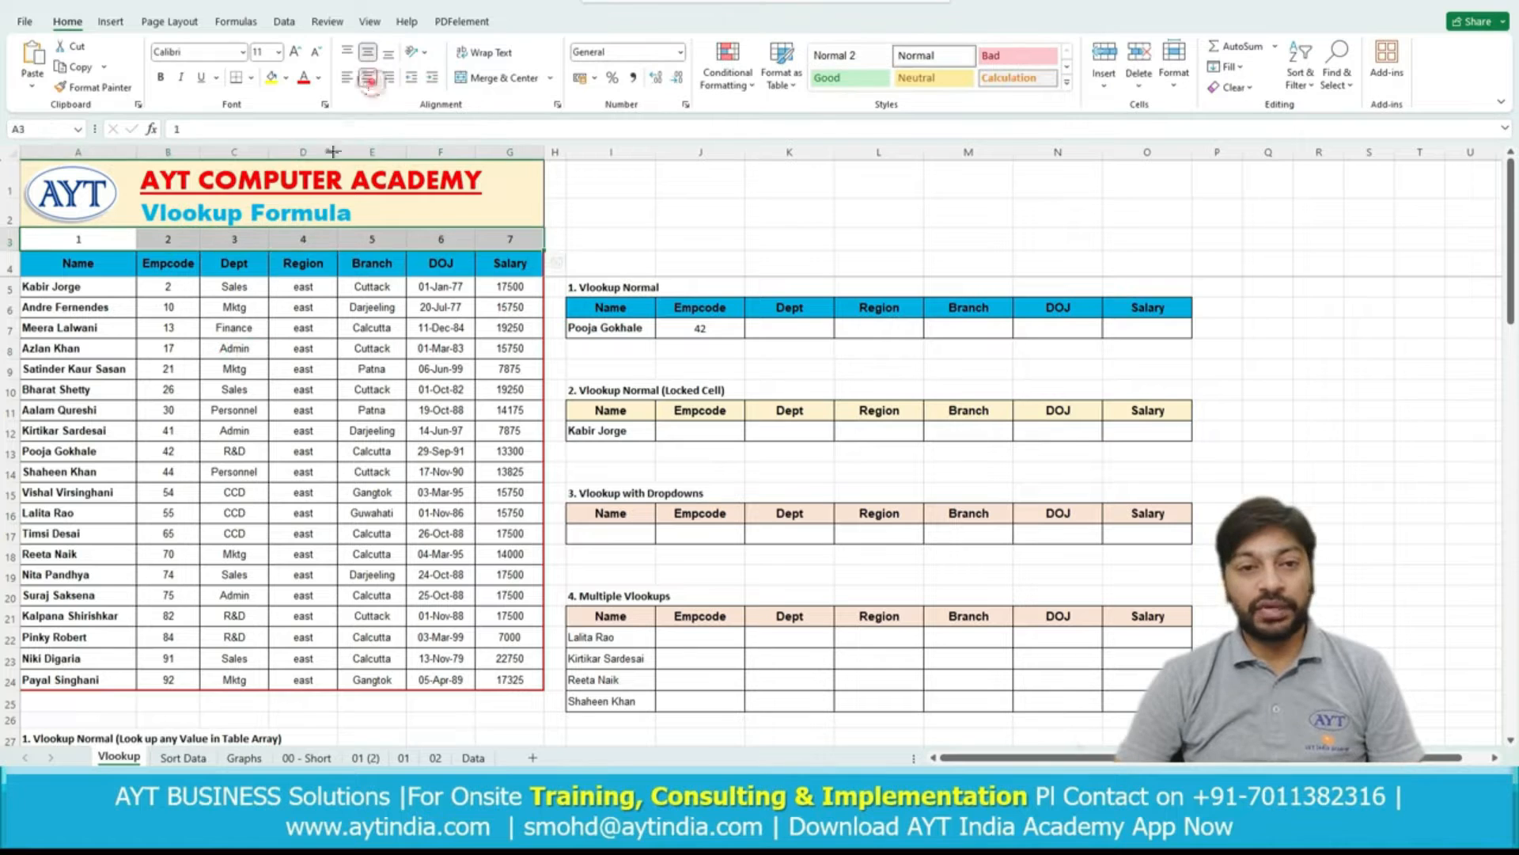
pyautogui.click(369, 78)
pyautogui.click(642, 235)
# Check the J7 formula and its lookup name in I7, and apply Thick Outside Borders to the Name column A4:A24.
pyautogui.click(717, 326)
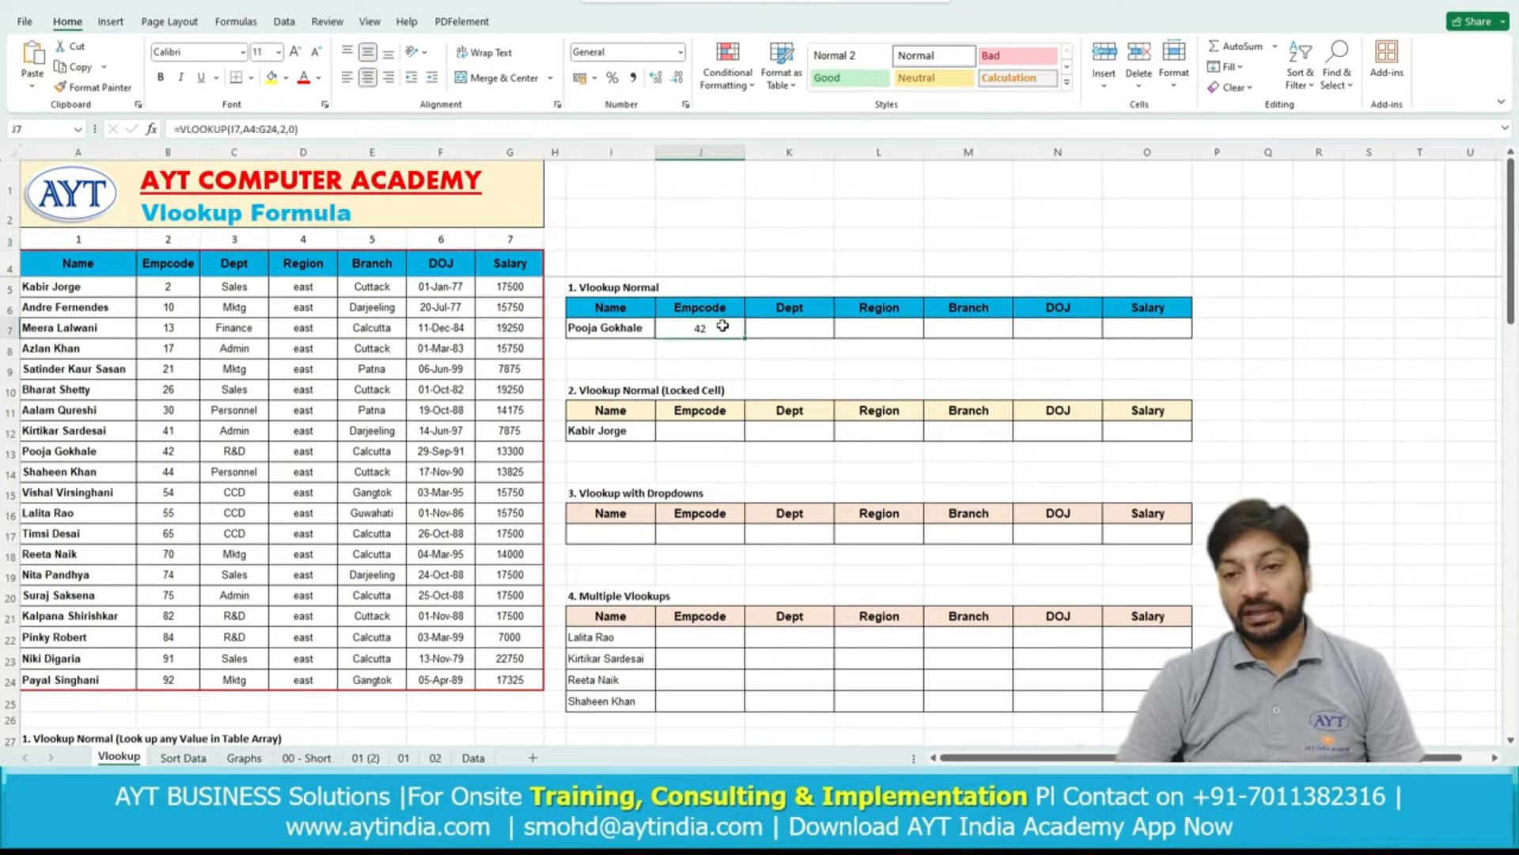
pyautogui.doubleClick(724, 326)
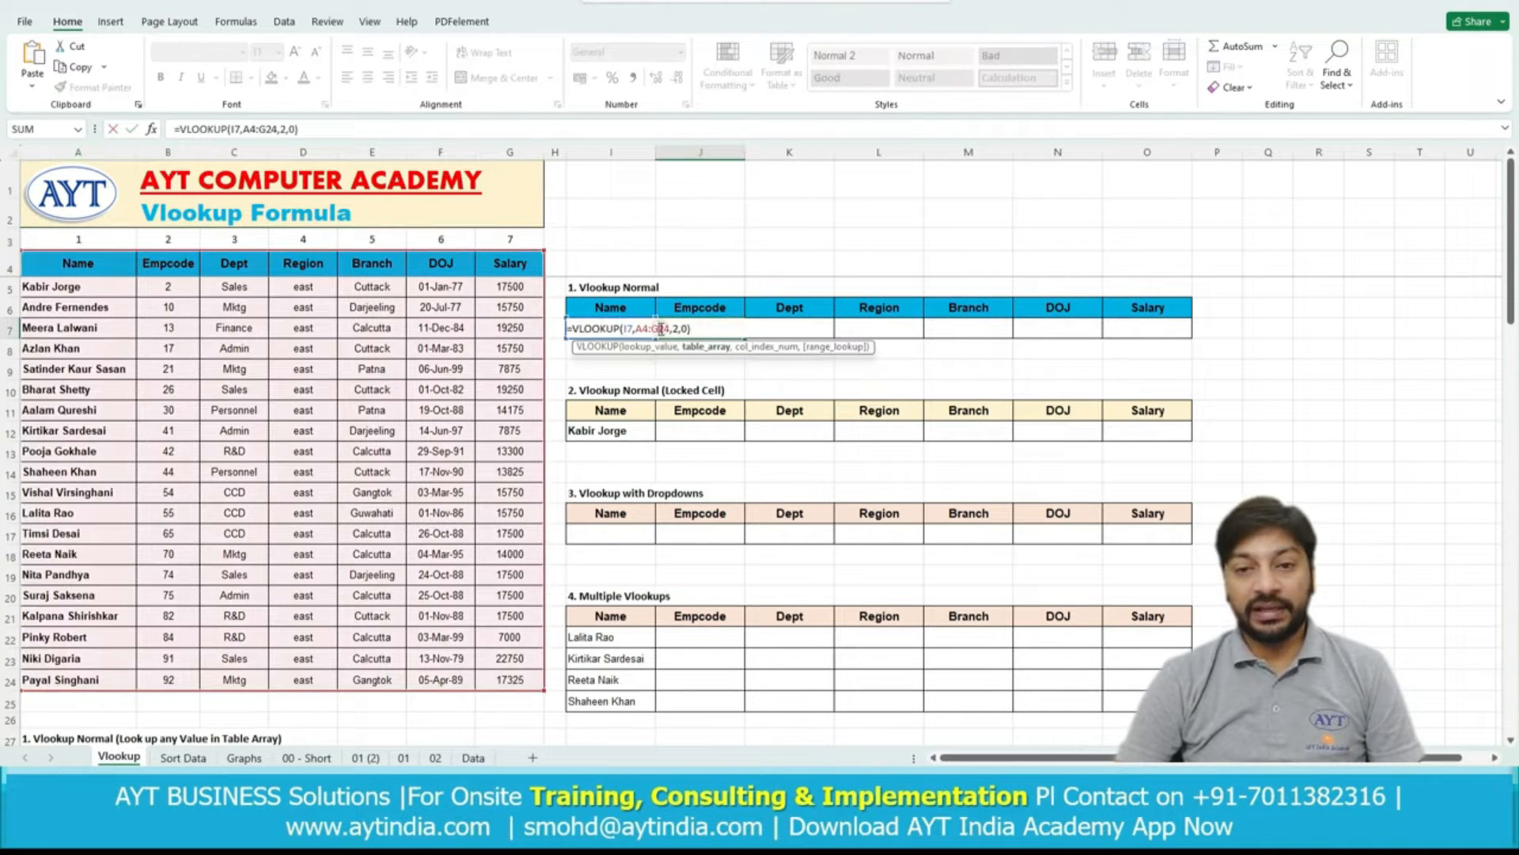
pyautogui.press('Escape')
pyautogui.click(613, 333)
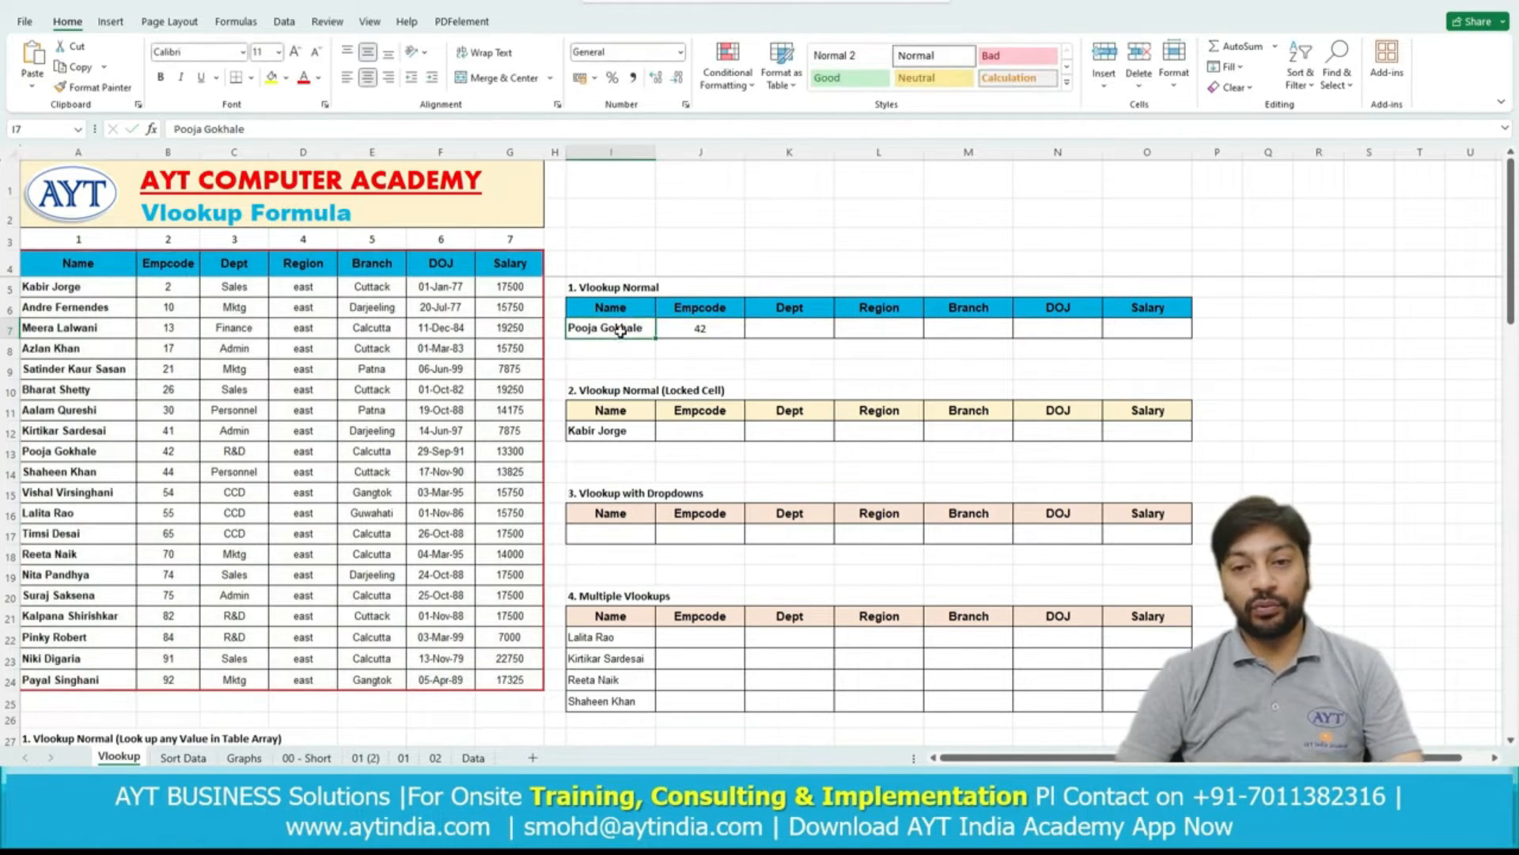
pyautogui.moveTo(90, 269); pyautogui.dragTo(150, 684)
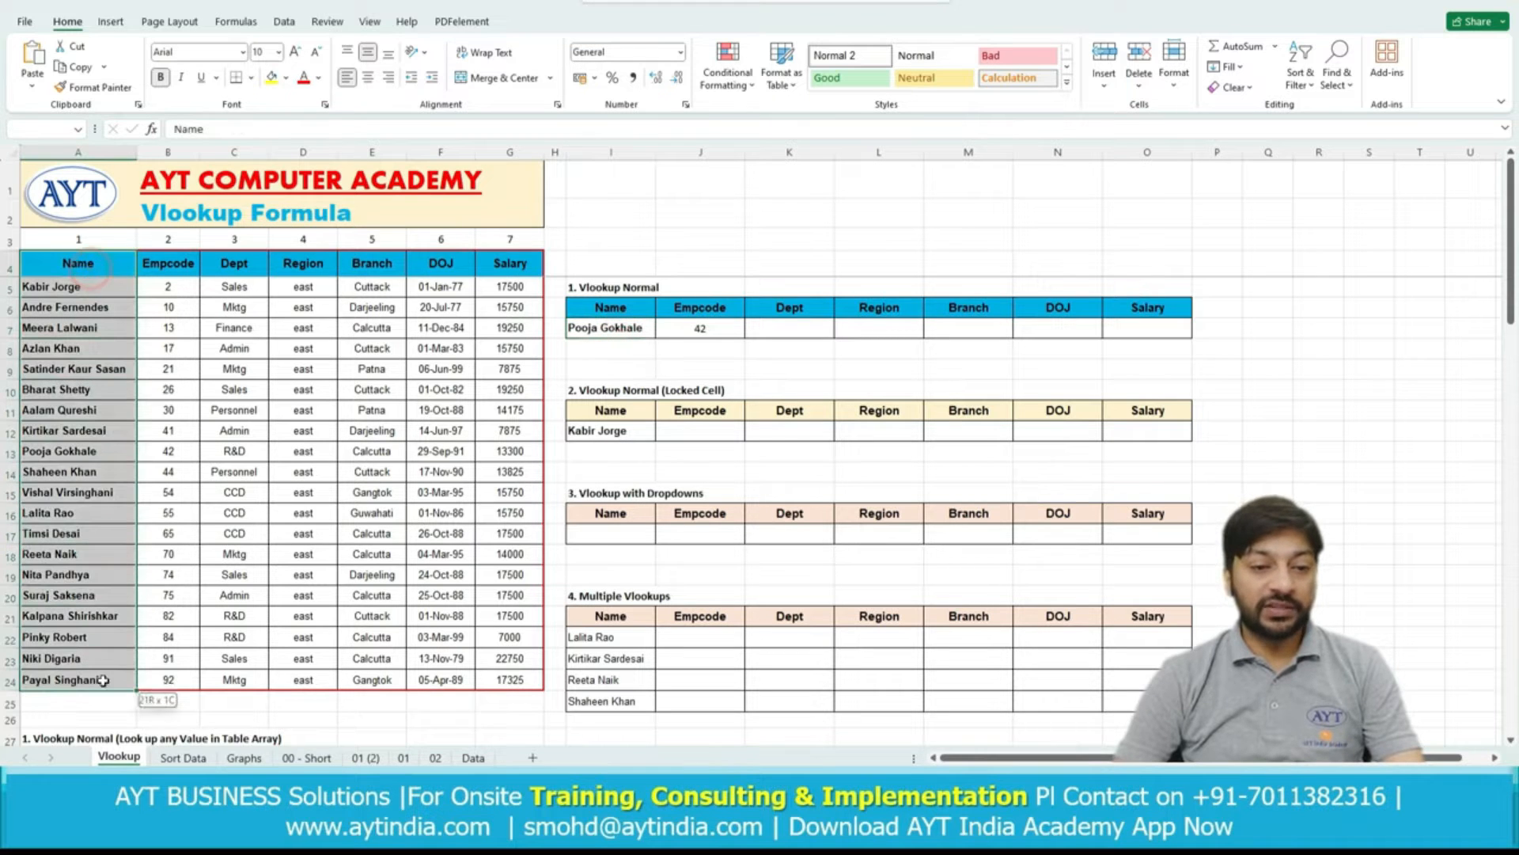
pyautogui.click(251, 78)
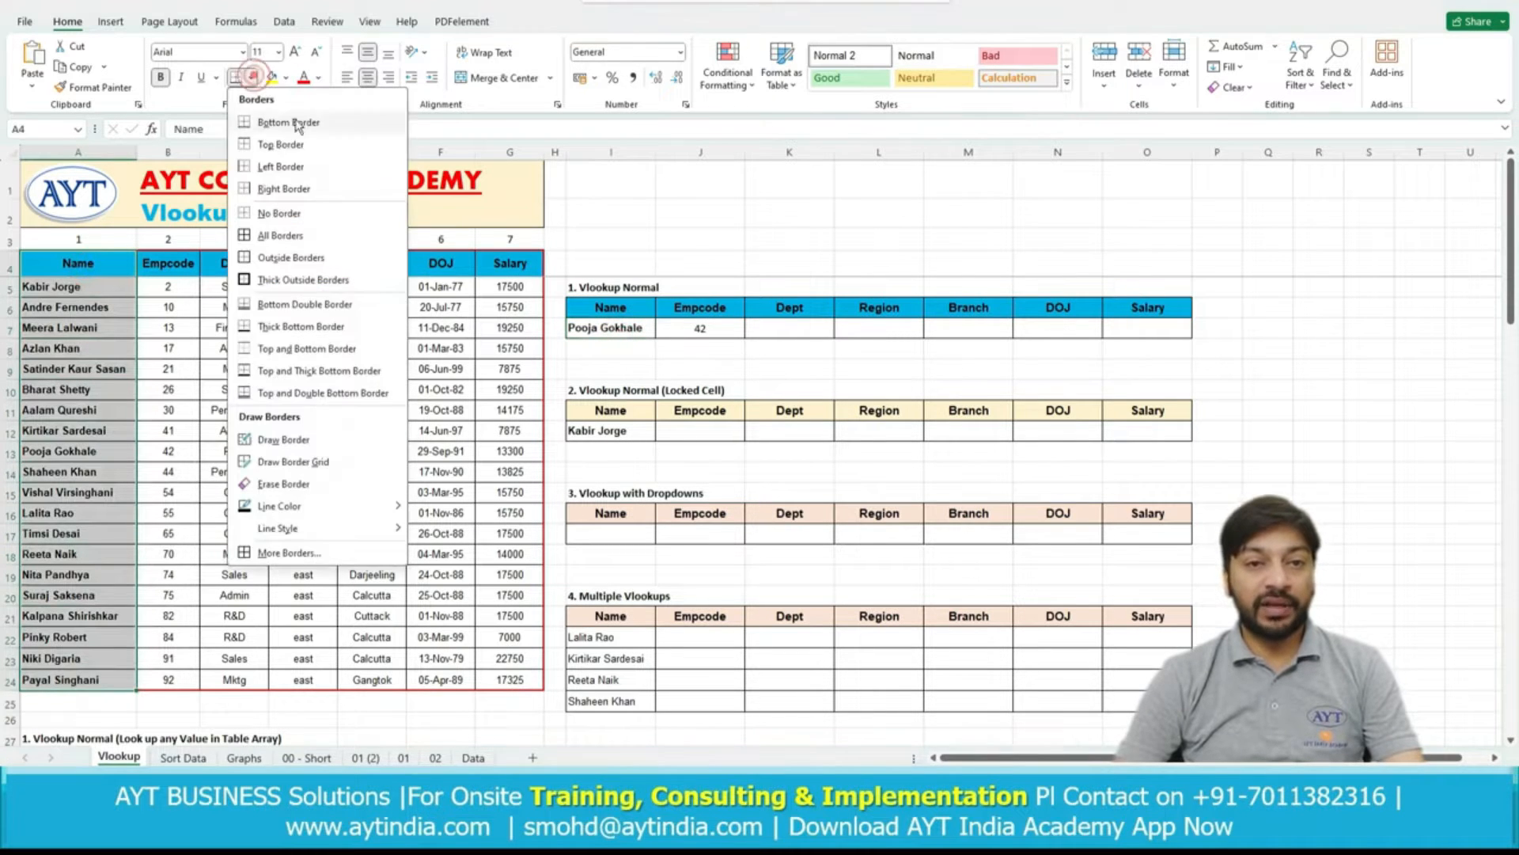
pyautogui.click(267, 280)
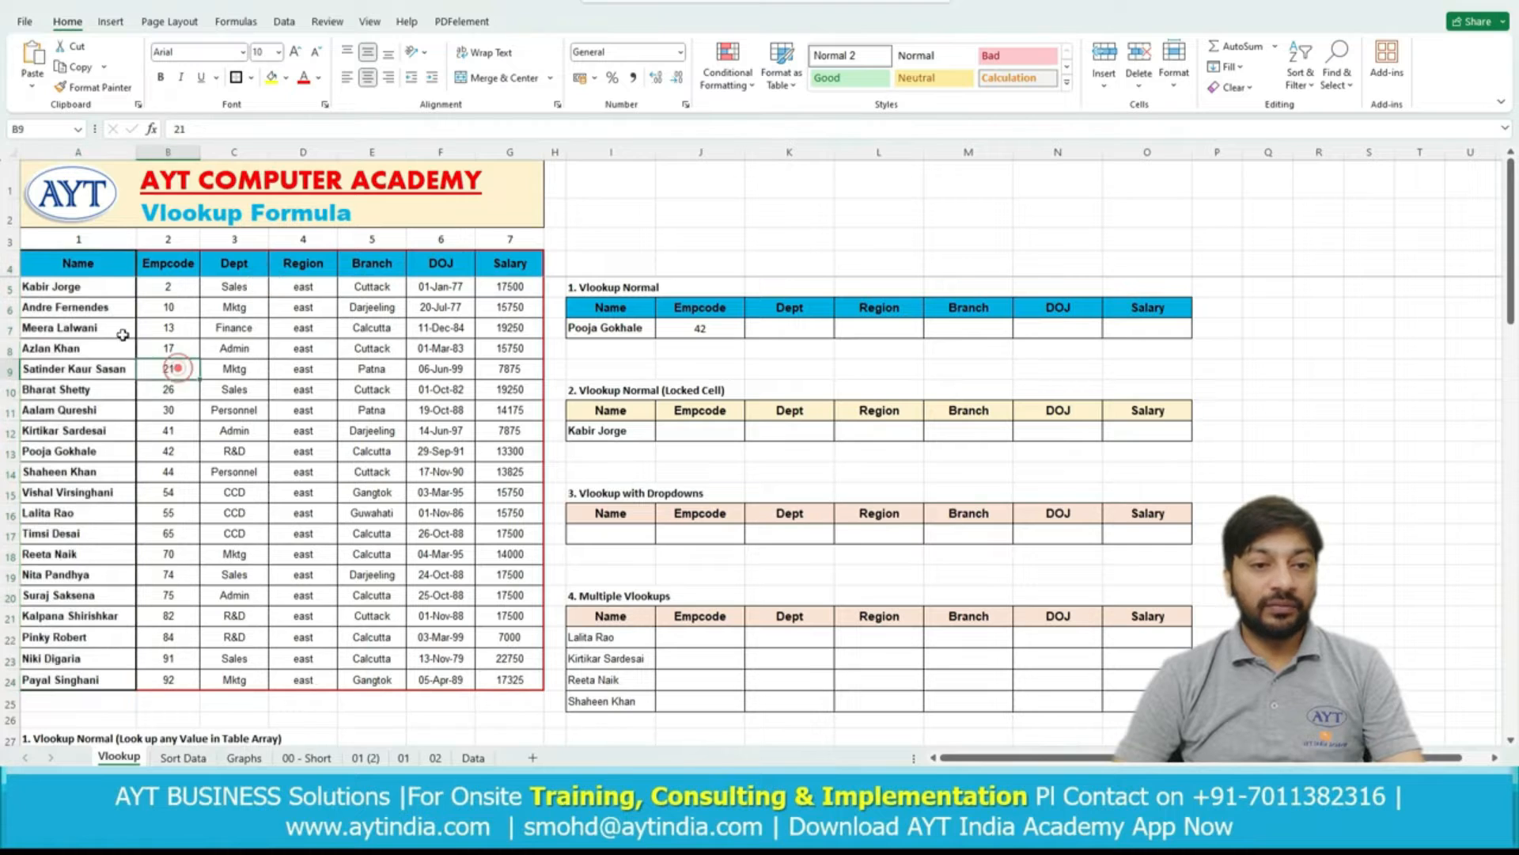
# Examine the Name column as the table's first column, and the table array argument in the J7 VLOOKUP formula.
pyautogui.moveTo(91, 279); pyautogui.dragTo(95, 684)
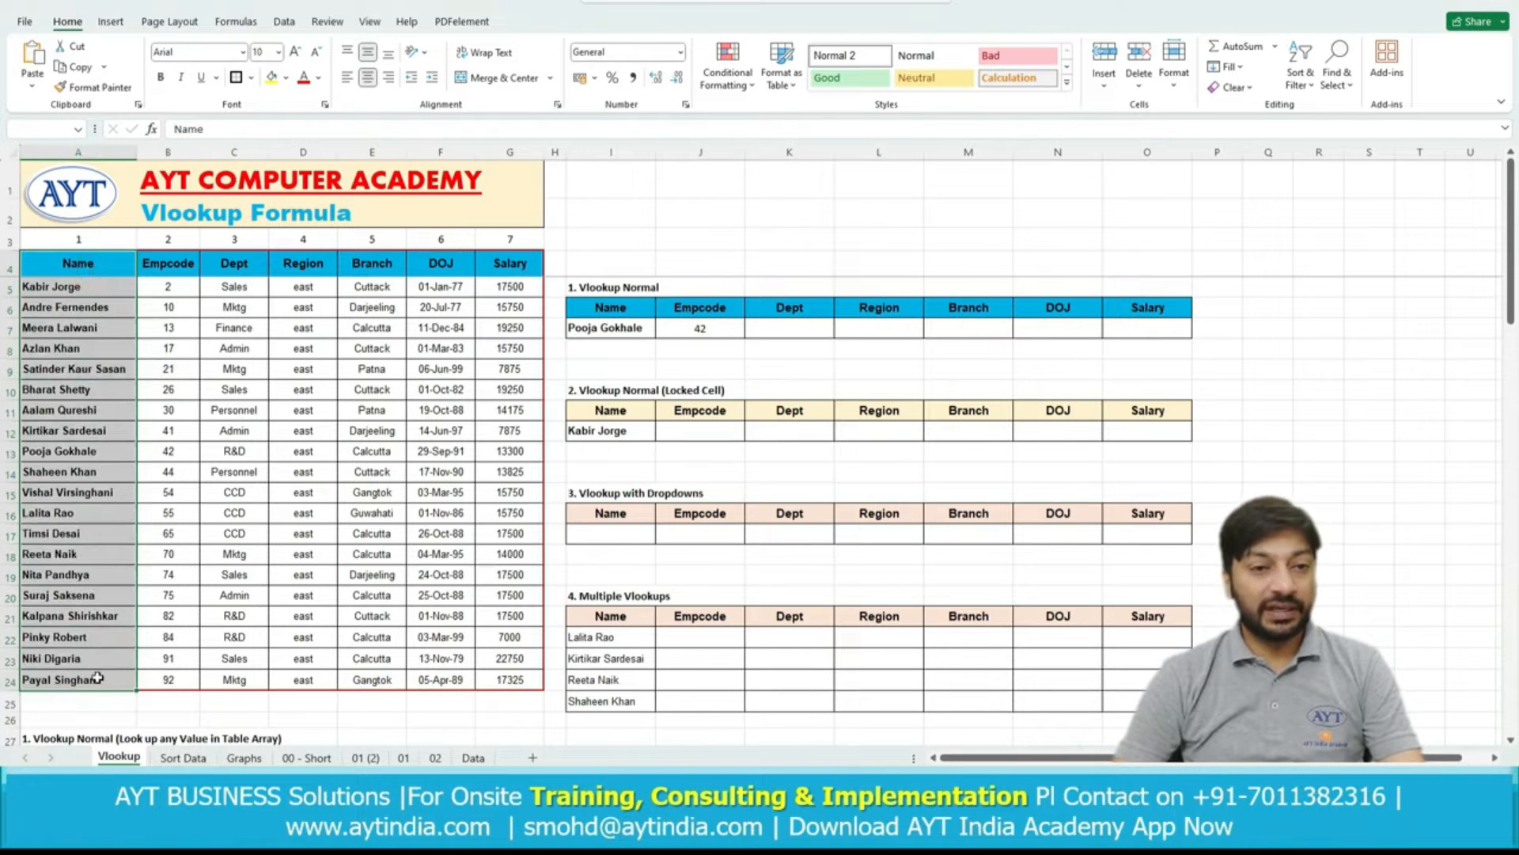
pyautogui.click(104, 244)
pyautogui.moveTo(105, 243); pyautogui.dragTo(93, 683)
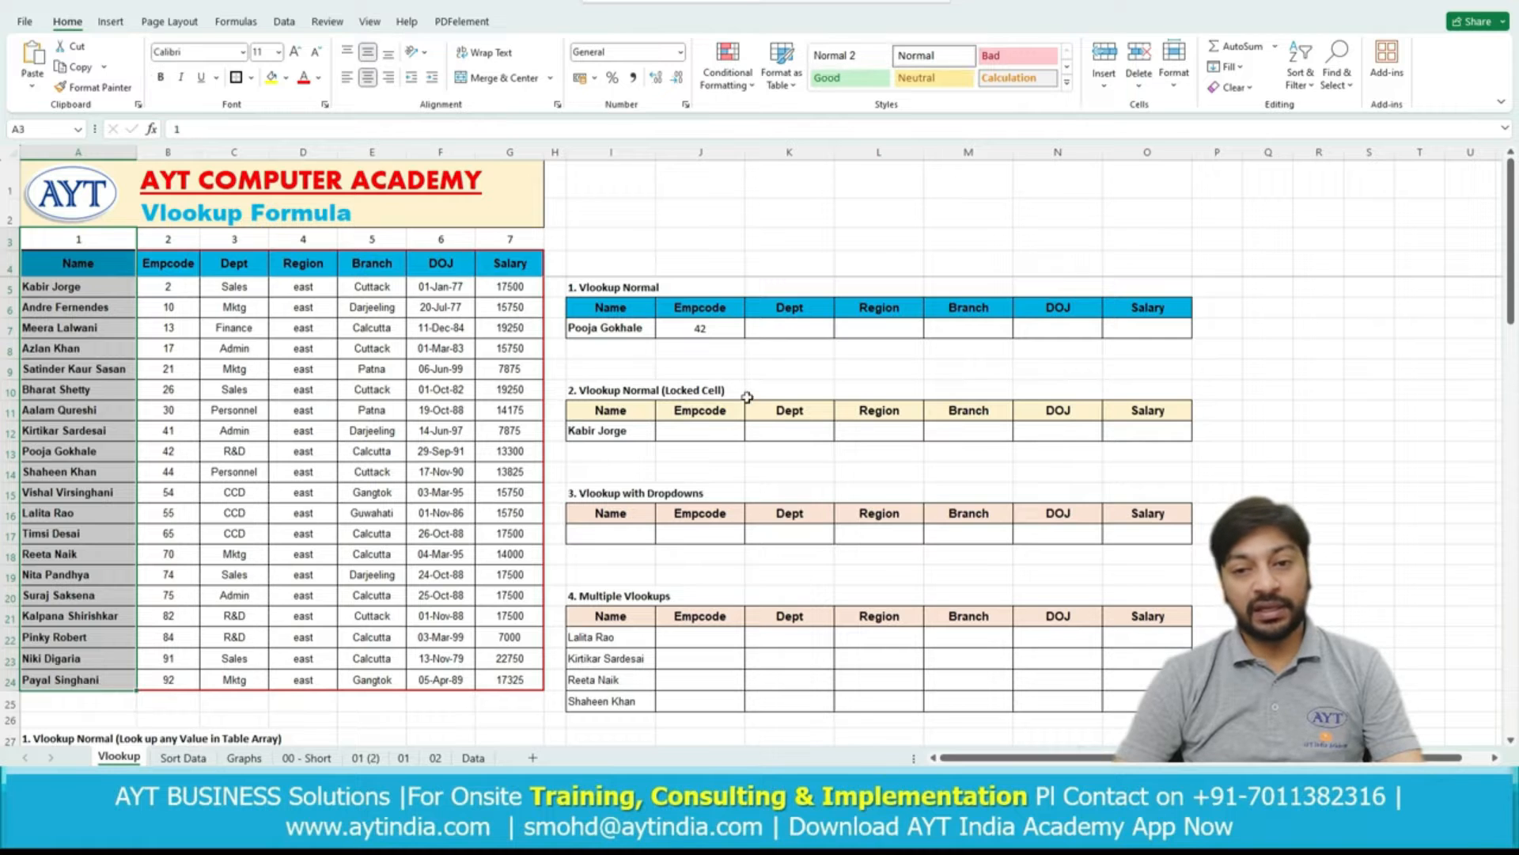
pyautogui.doubleClick(695, 327)
pyautogui.click(658, 329)
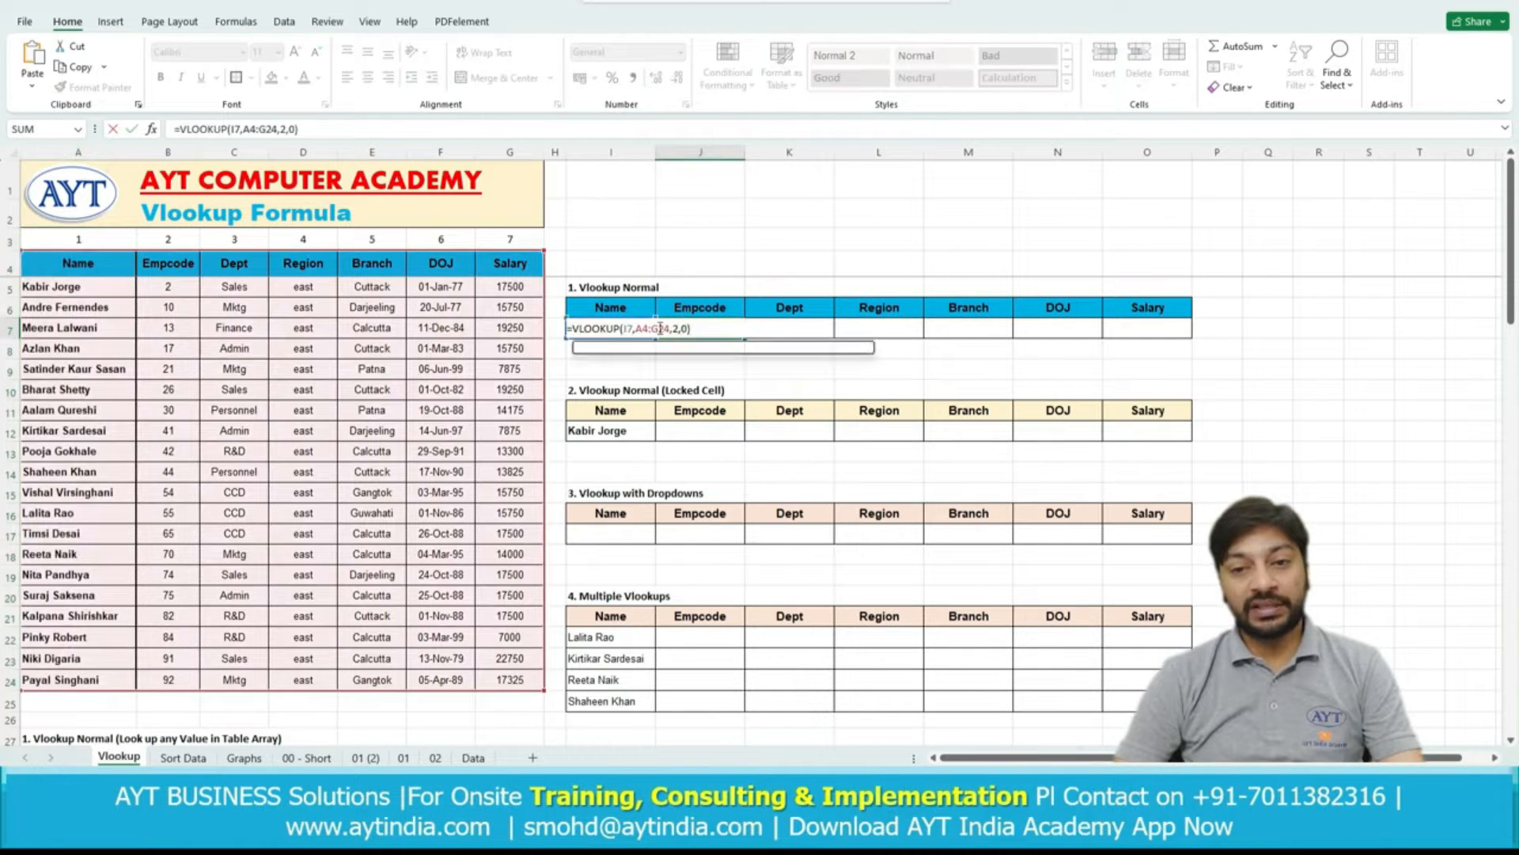
pyautogui.click(659, 329)
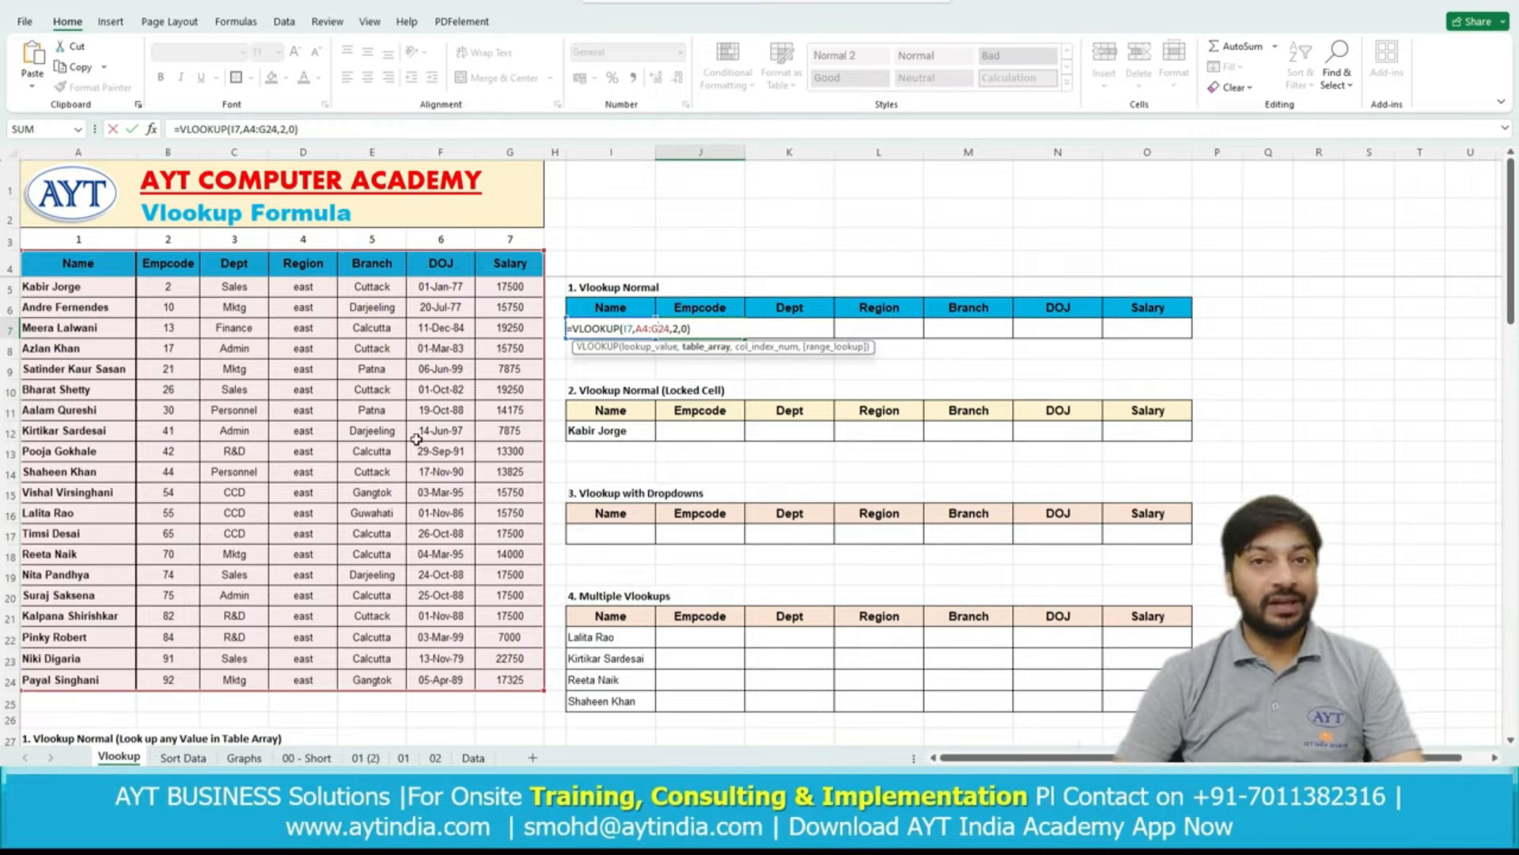
pyautogui.press('Escape')
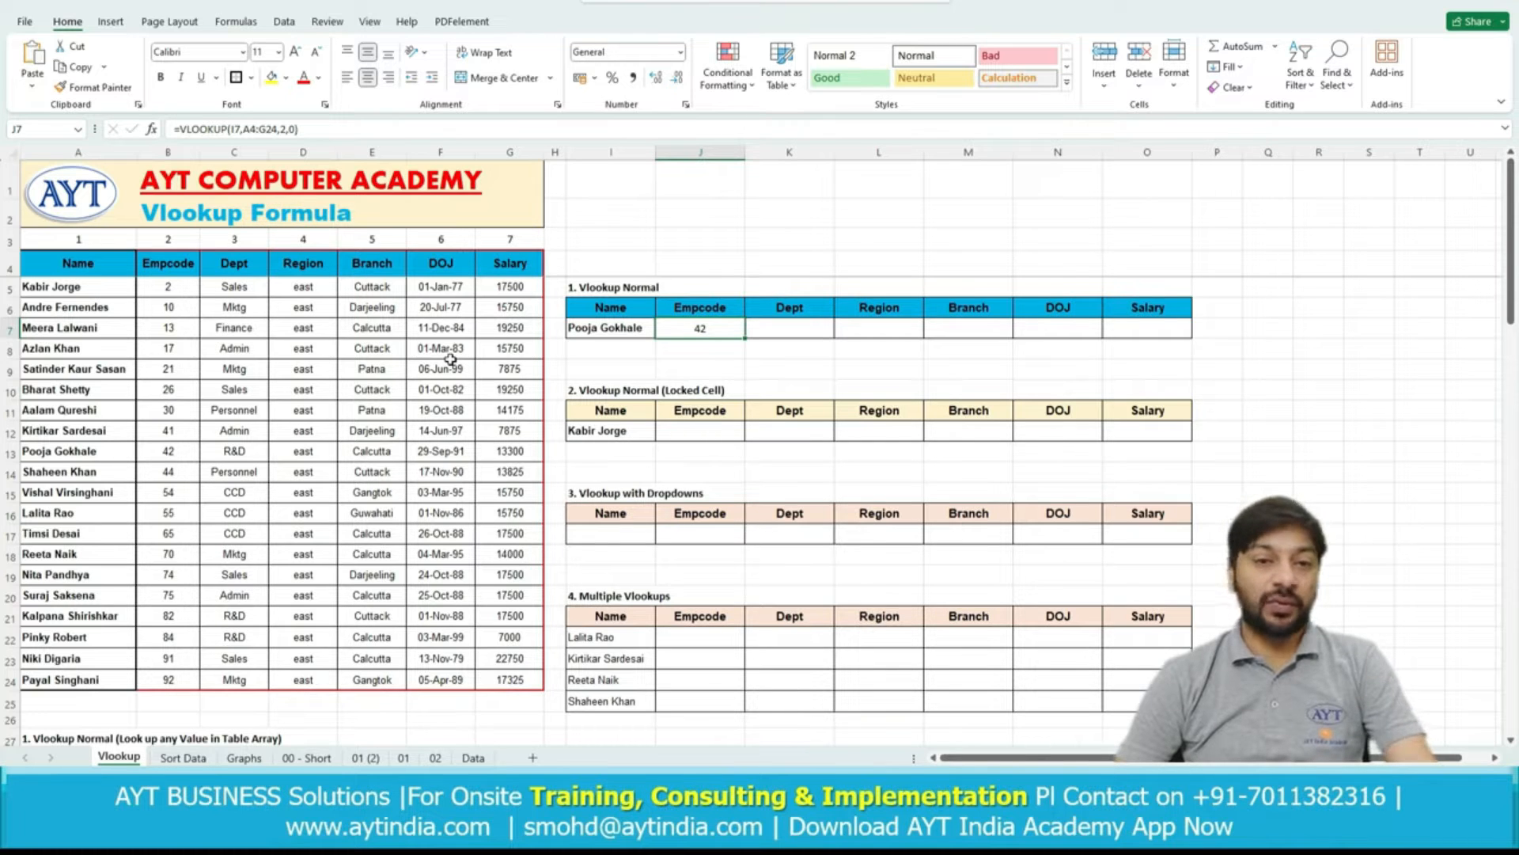
# Examine the column numbers in A3:G3, the Name column as column 1, and the VLOOKUP formula in J7.
pyautogui.click(104, 244)
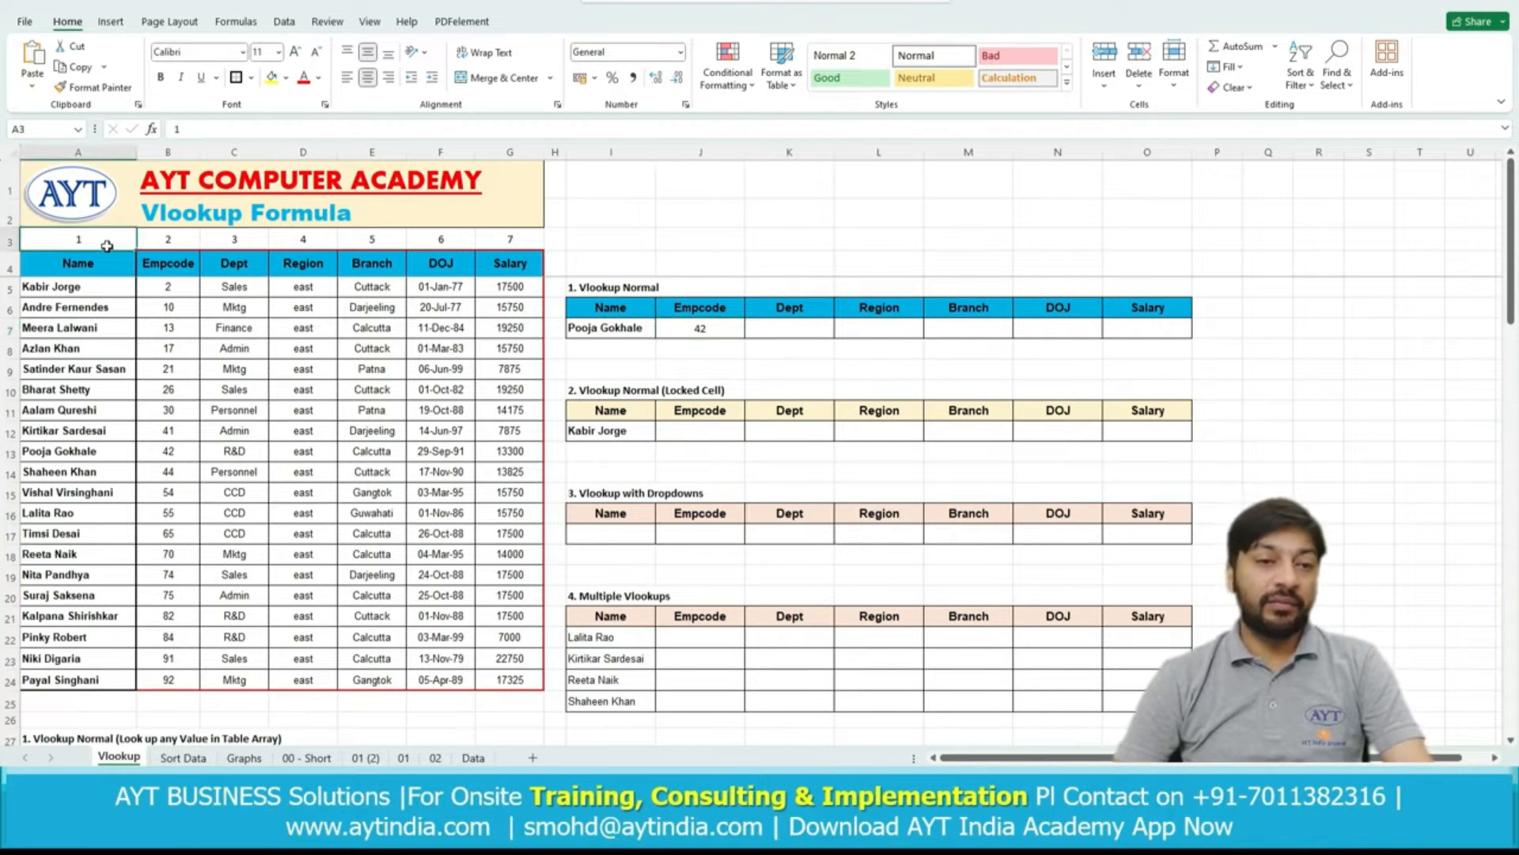
pyautogui.click(168, 242)
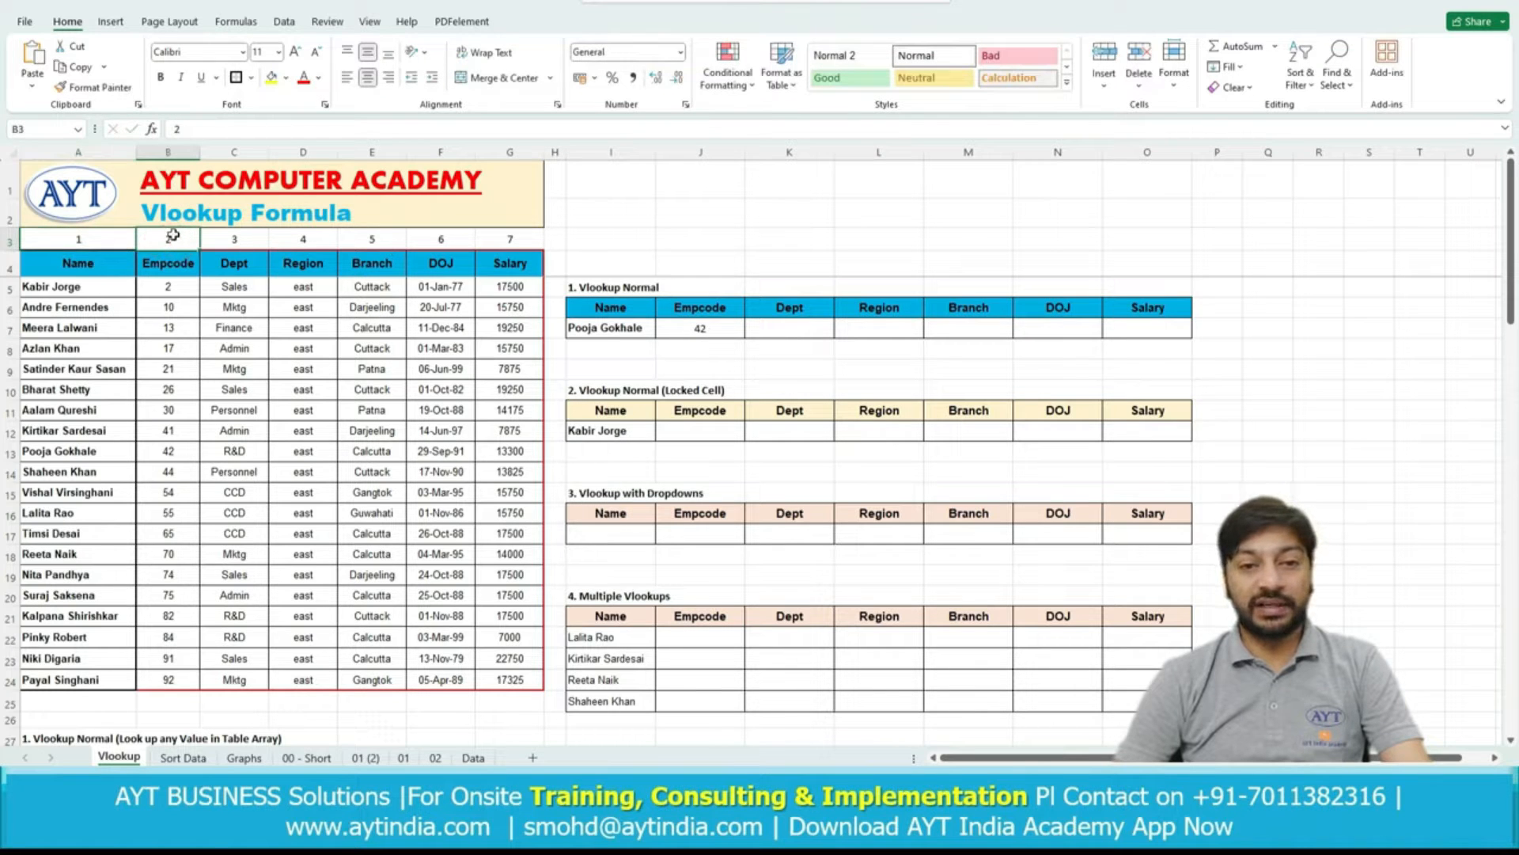
pyautogui.moveTo(173, 235); pyautogui.dragTo(511, 250)
pyautogui.click(104, 244)
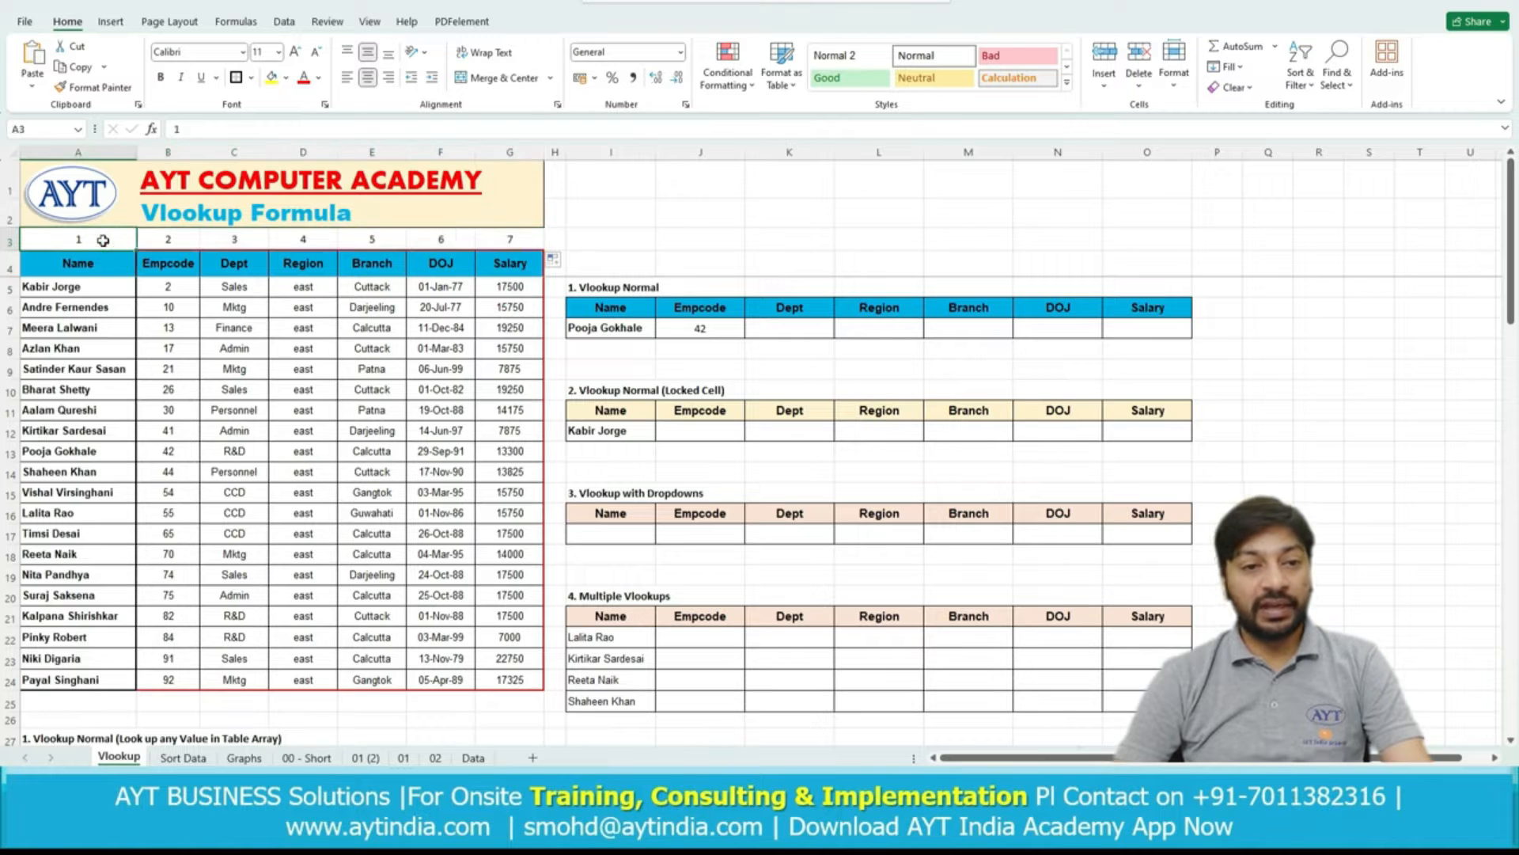
pyautogui.moveTo(103, 242); pyautogui.dragTo(103, 675)
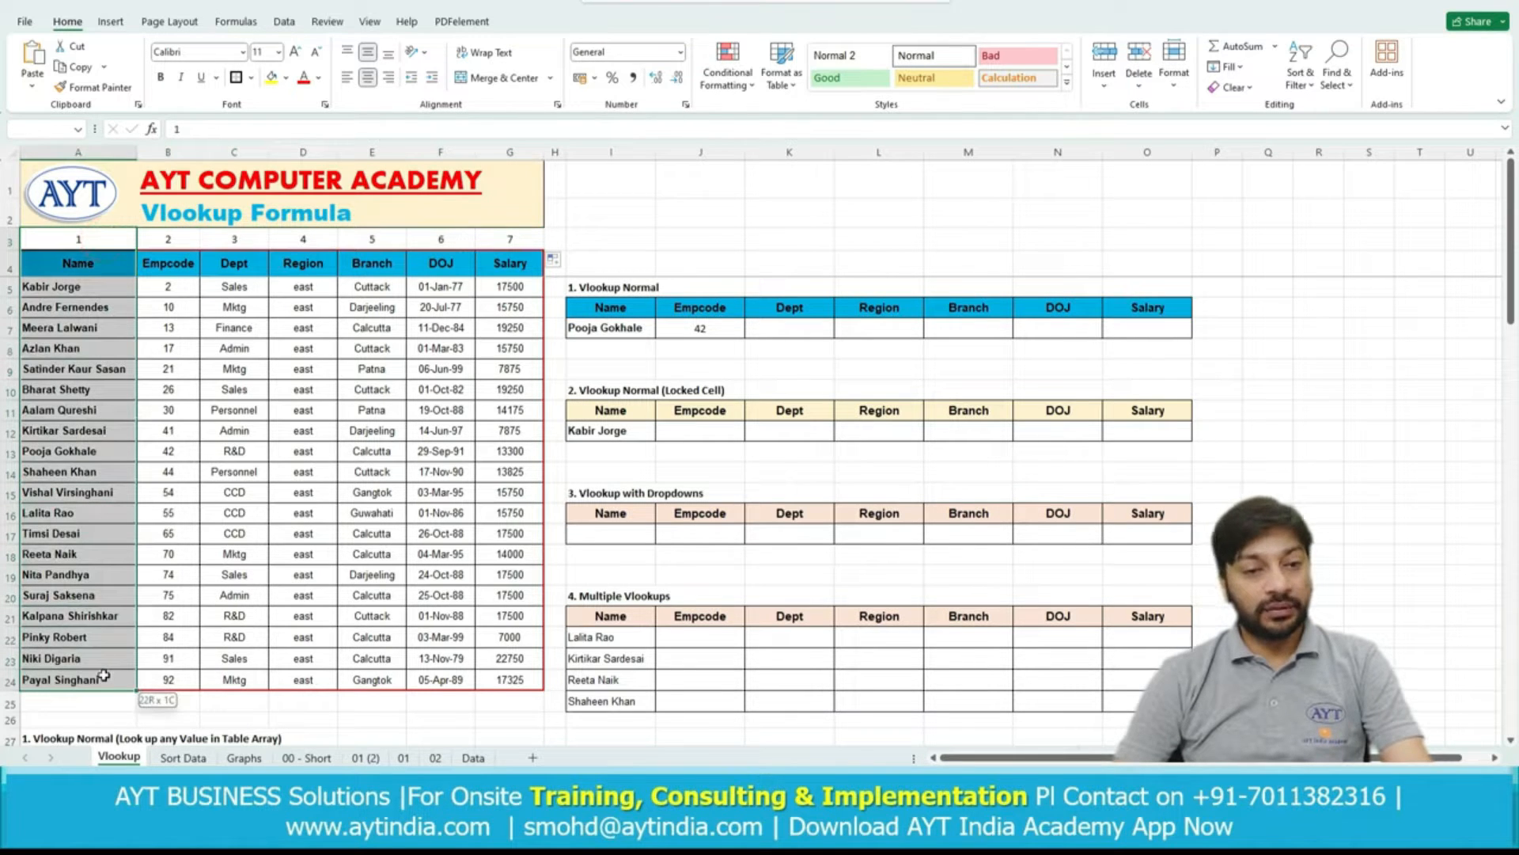
pyautogui.moveTo(101, 240); pyautogui.dragTo(85, 675)
pyautogui.moveTo(186, 238); pyautogui.dragTo(506, 238)
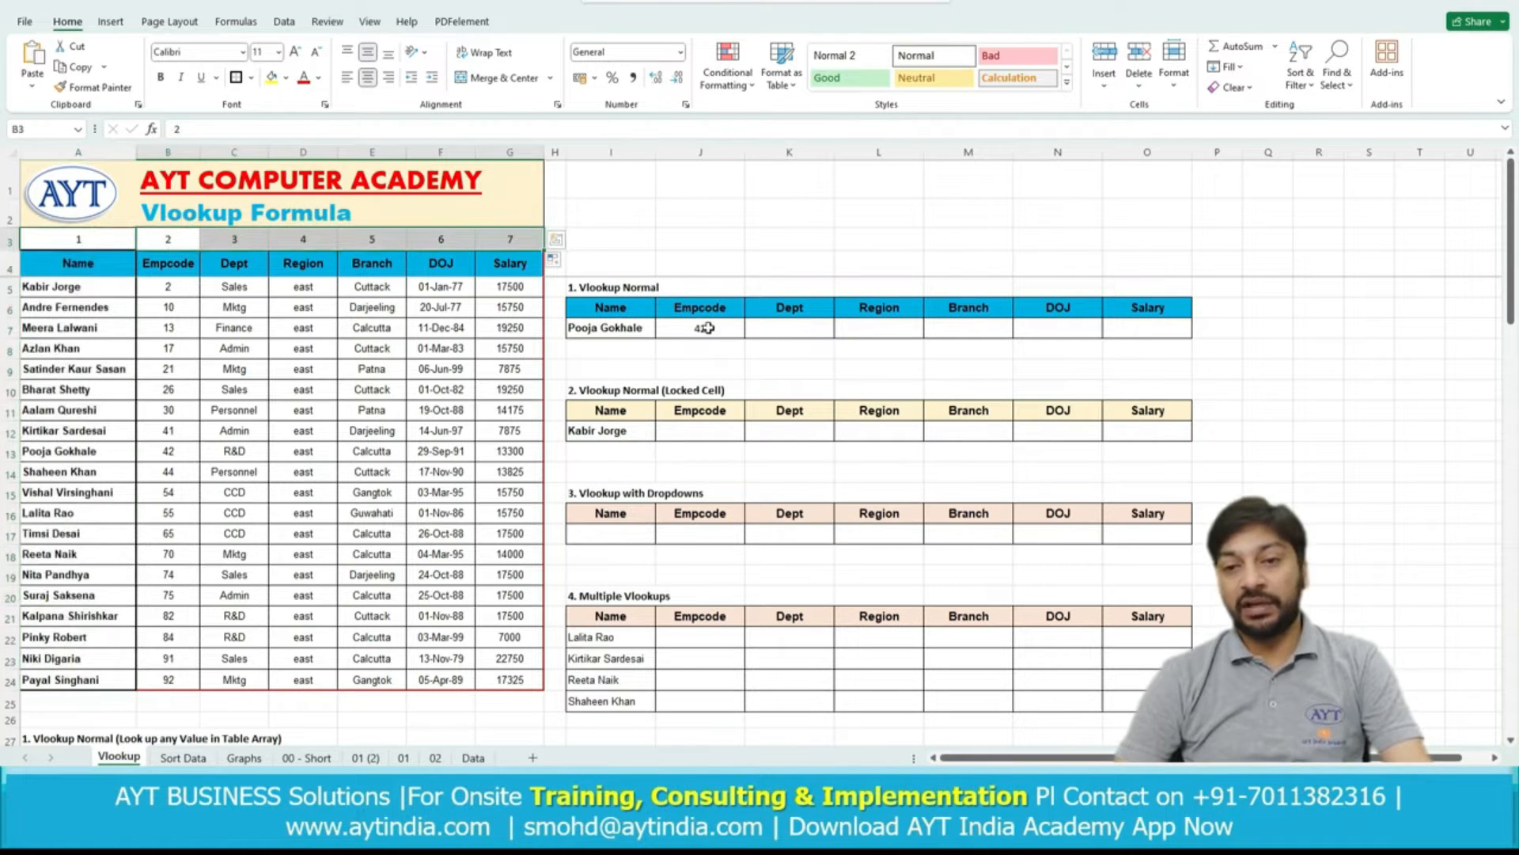
pyautogui.doubleClick(705, 328)
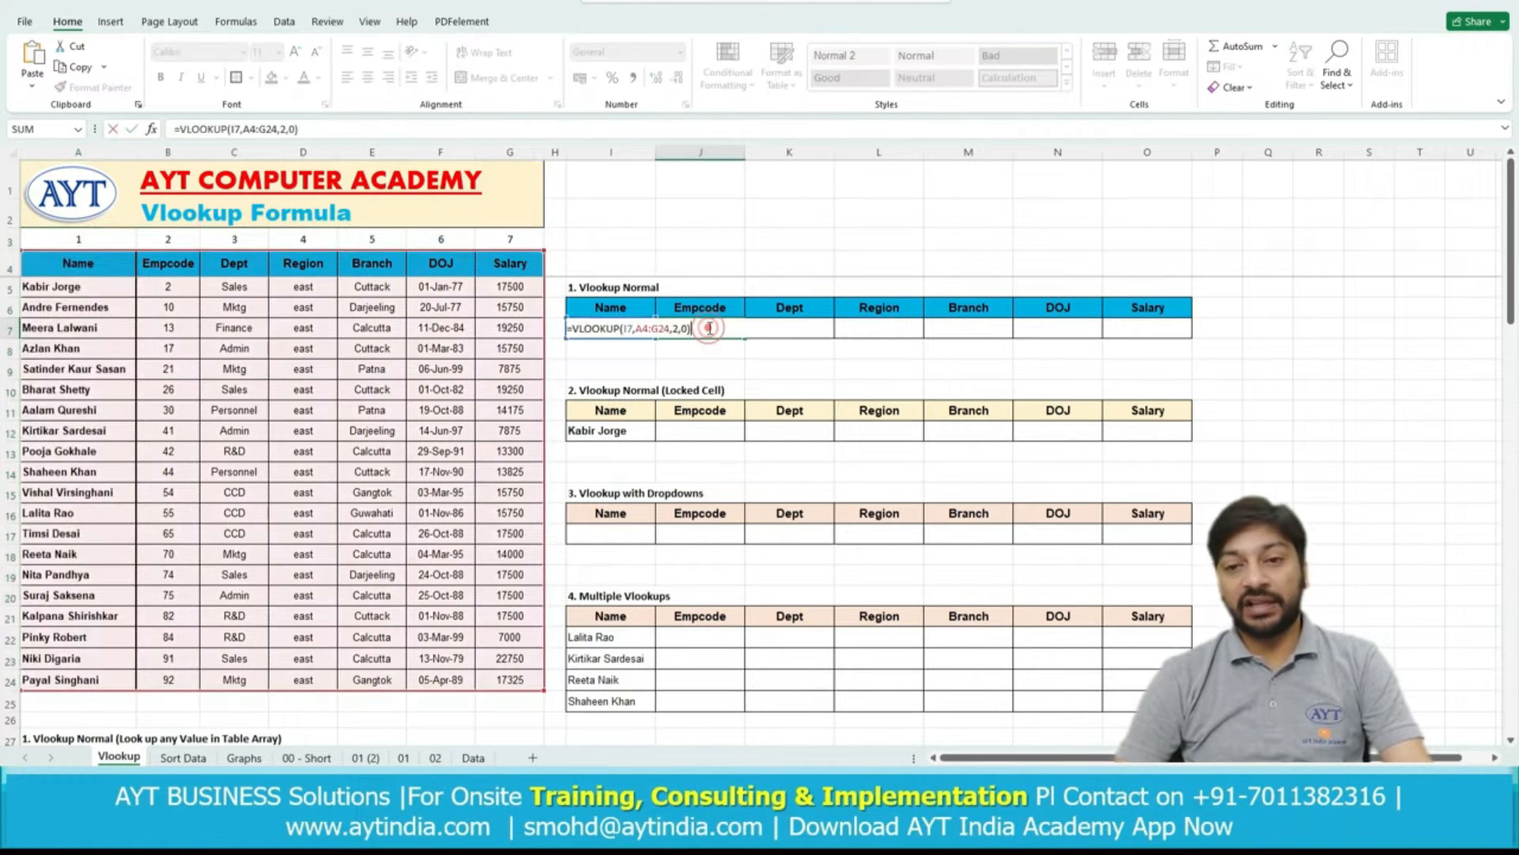
# Enter =VLOOKUP(I7,A4:G24,3,0) in K7 to look up the Dept in the Vlookup Normal row.
pyautogui.click(780, 326)
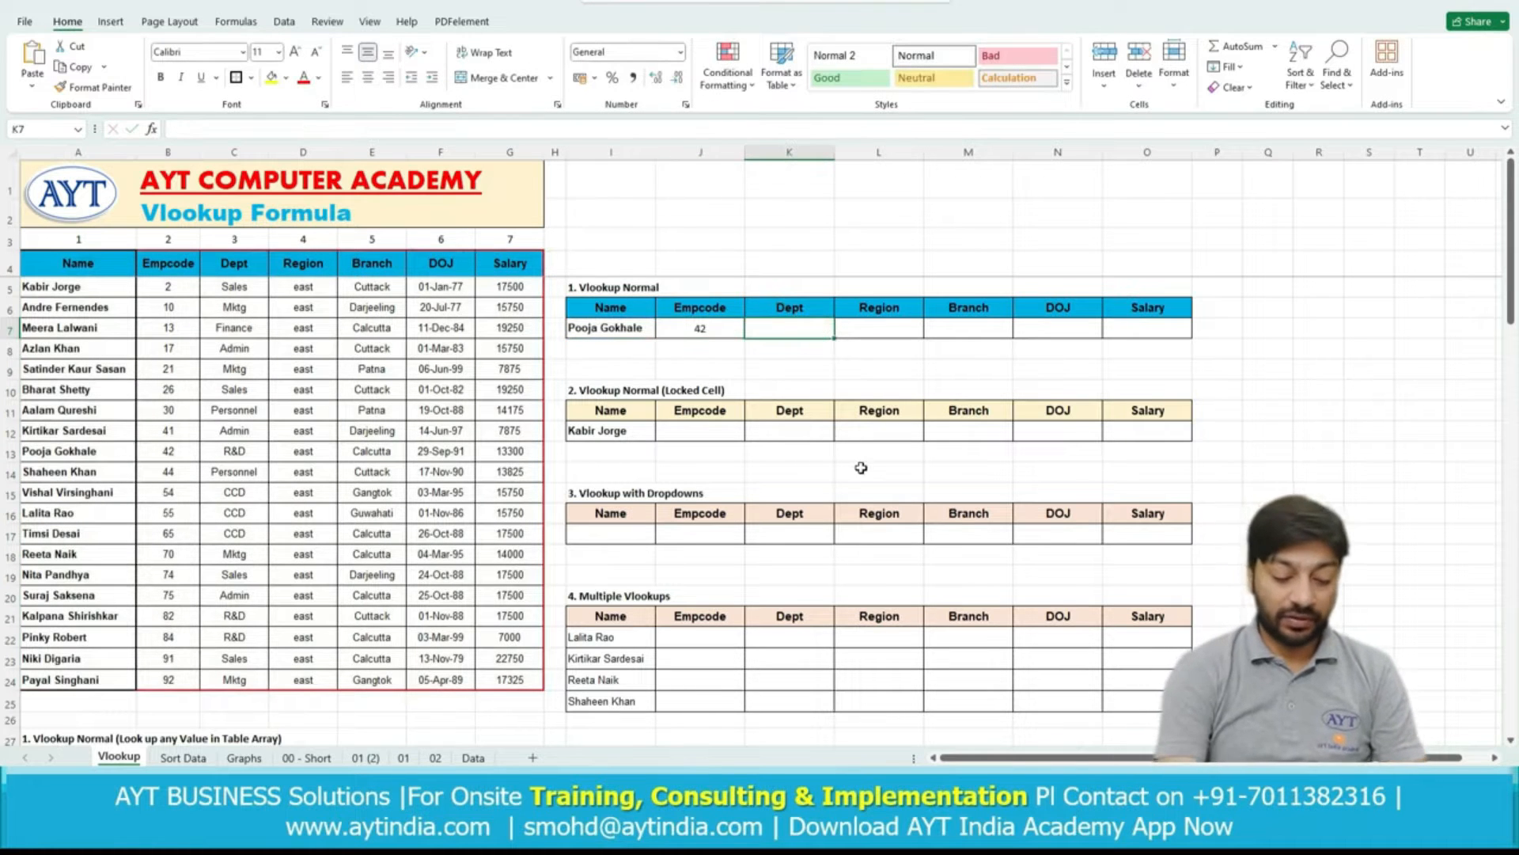
pyautogui.write('=VLOOKUP(')
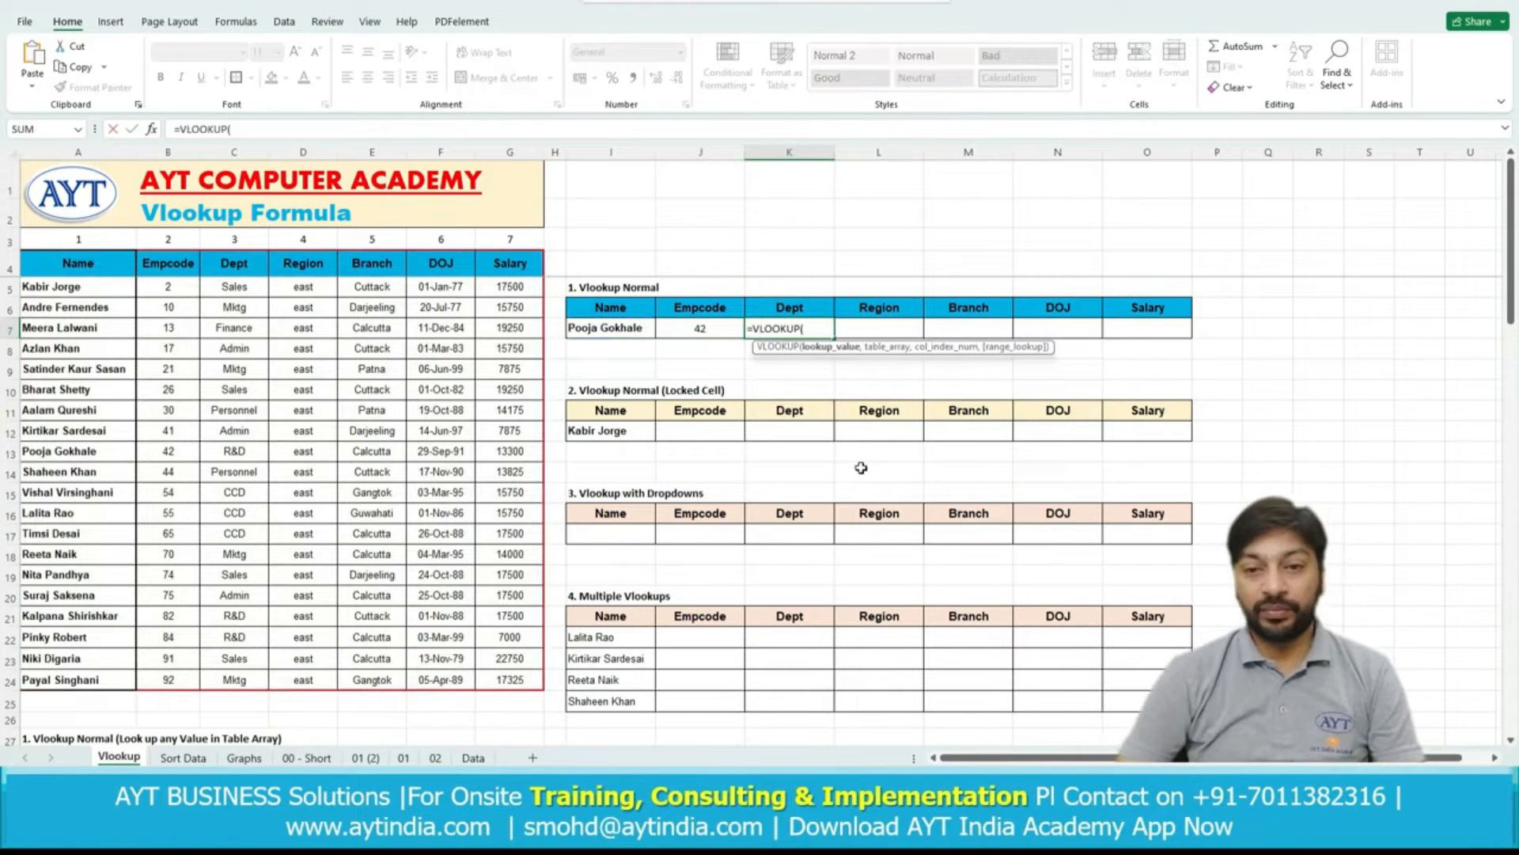
pyautogui.click(625, 329)
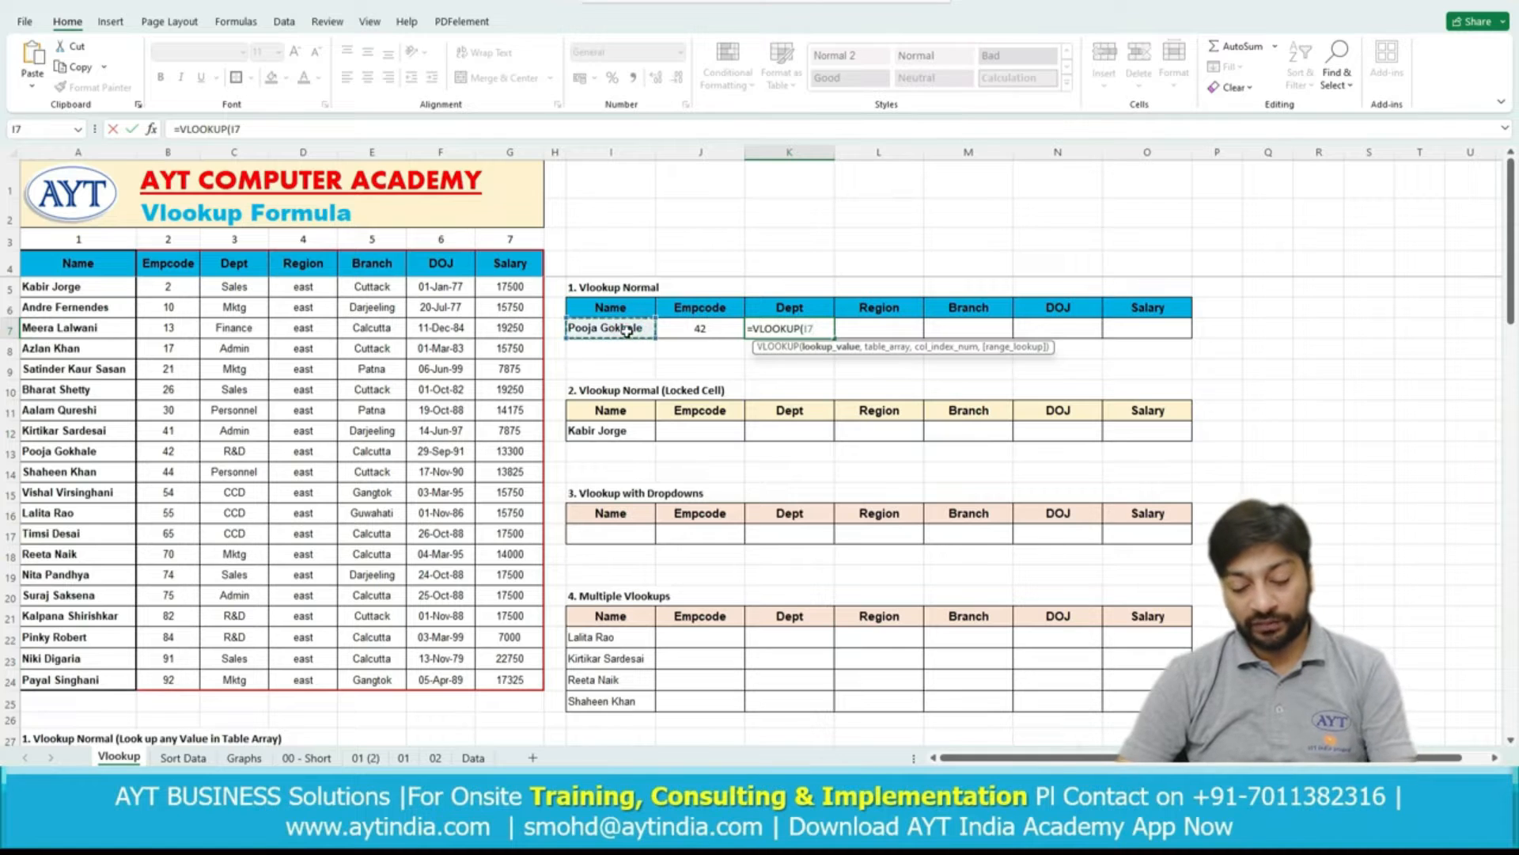
pyautogui.write(',')
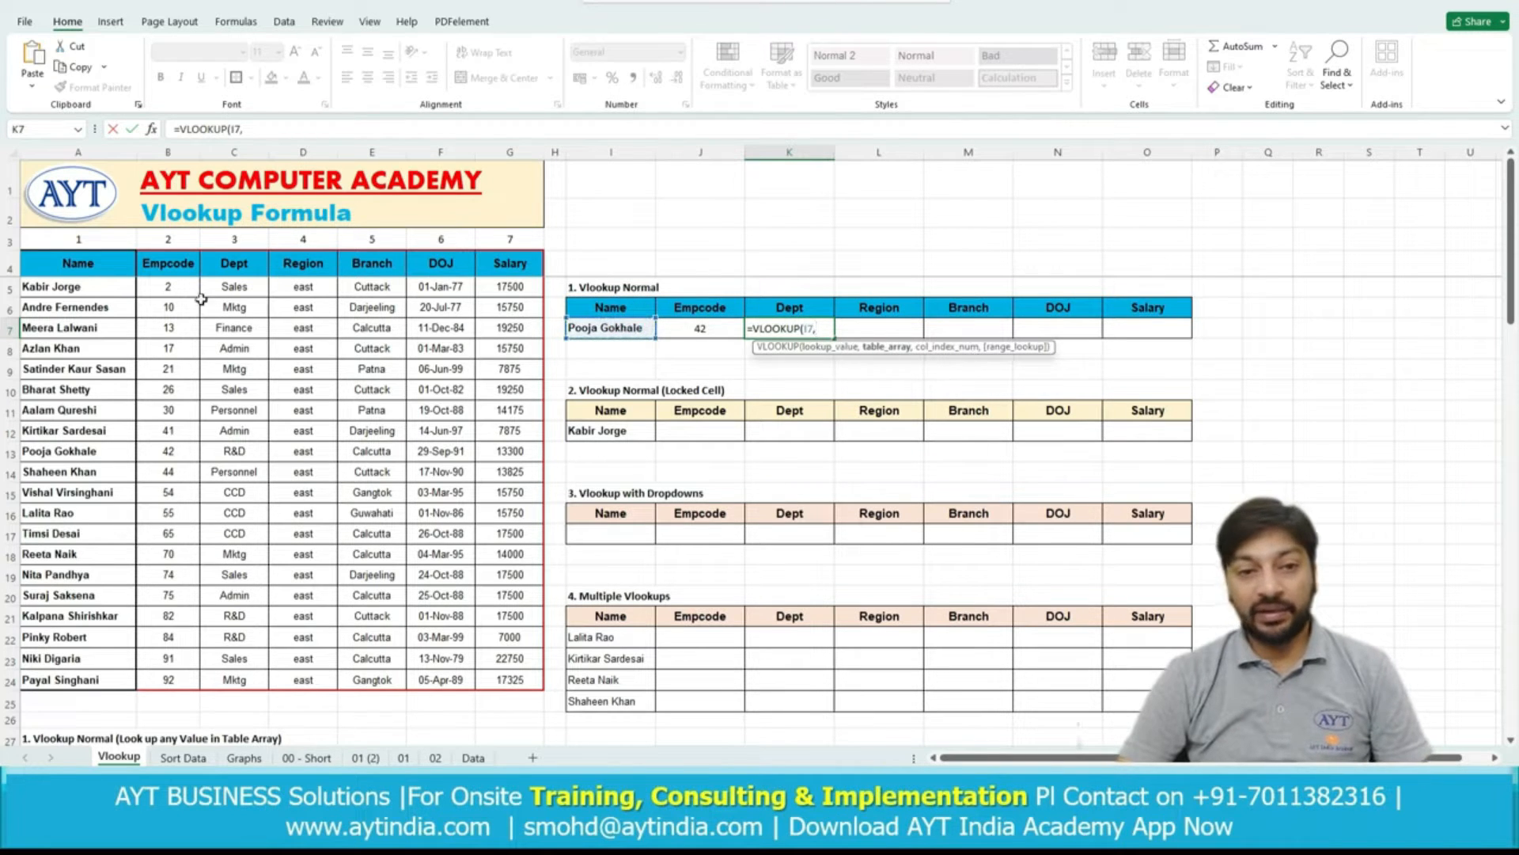
pyautogui.moveTo(105, 267); pyautogui.dragTo(524, 682)
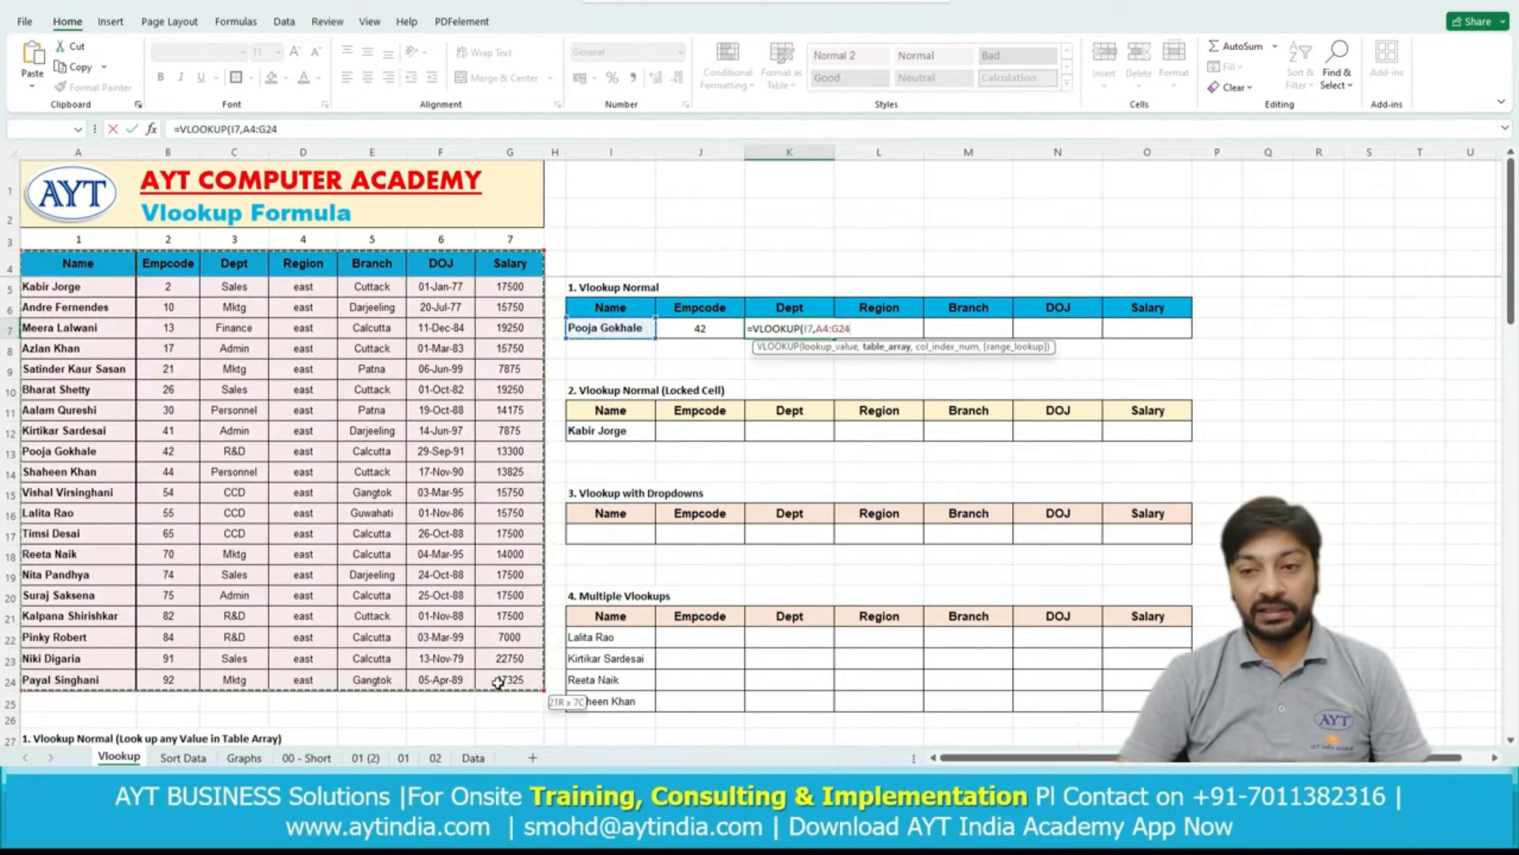
pyautogui.write(',')
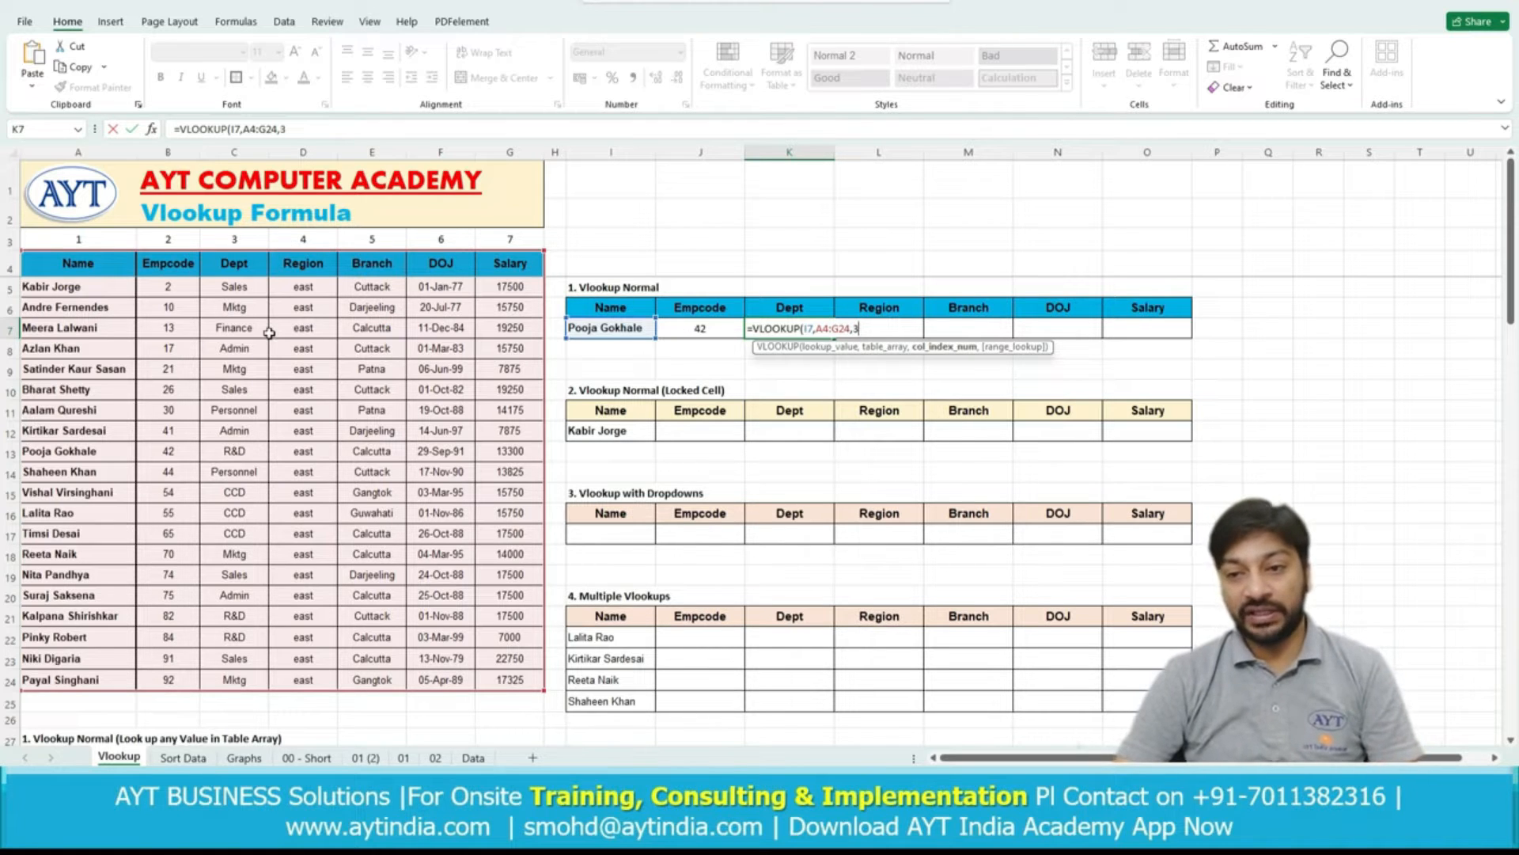
pyautogui.write('3,0)')
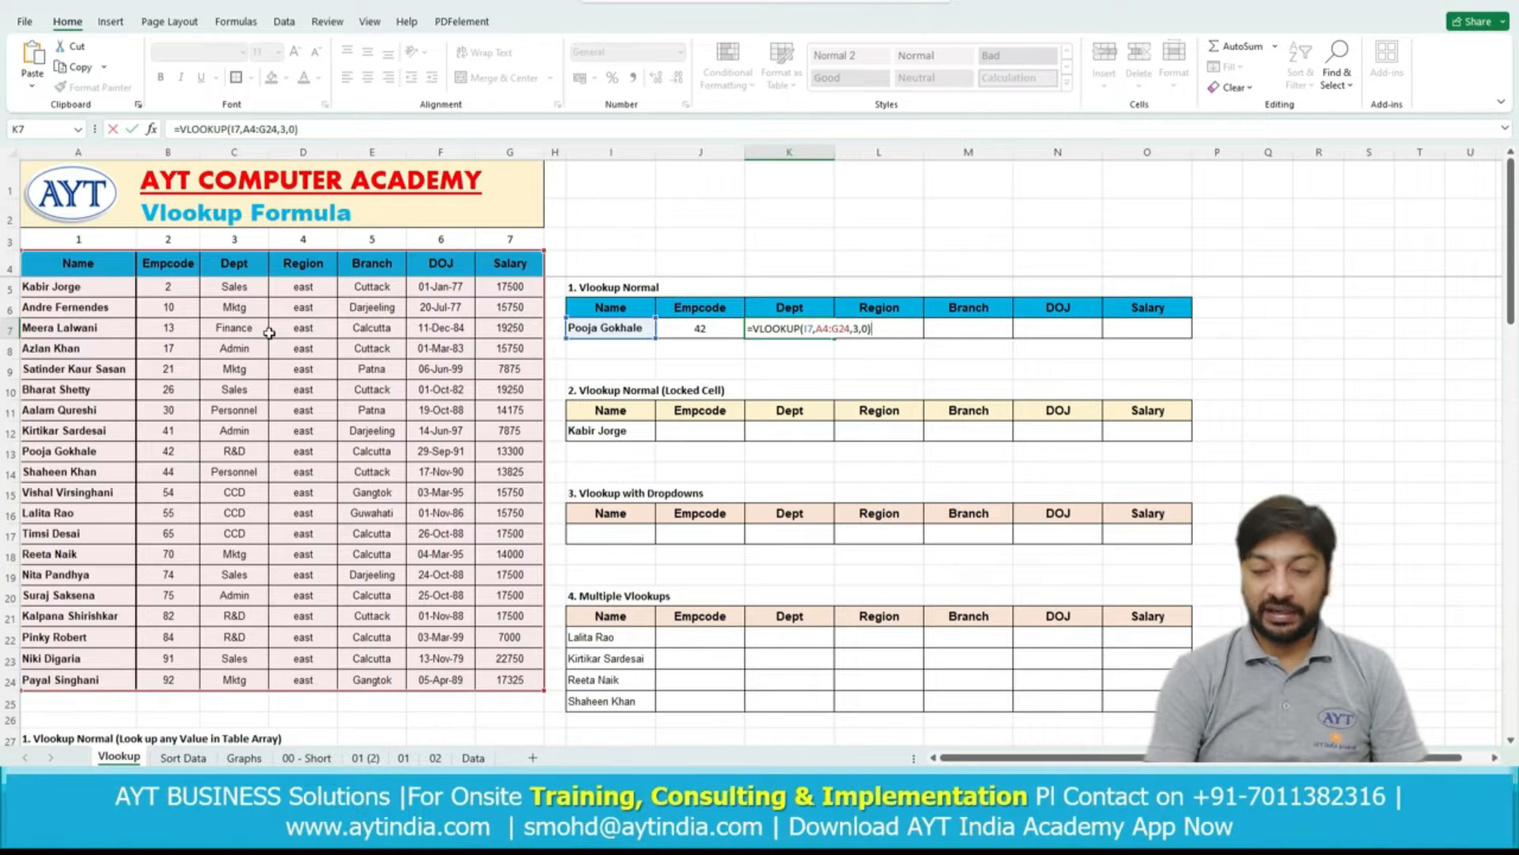
pyautogui.press('Return')
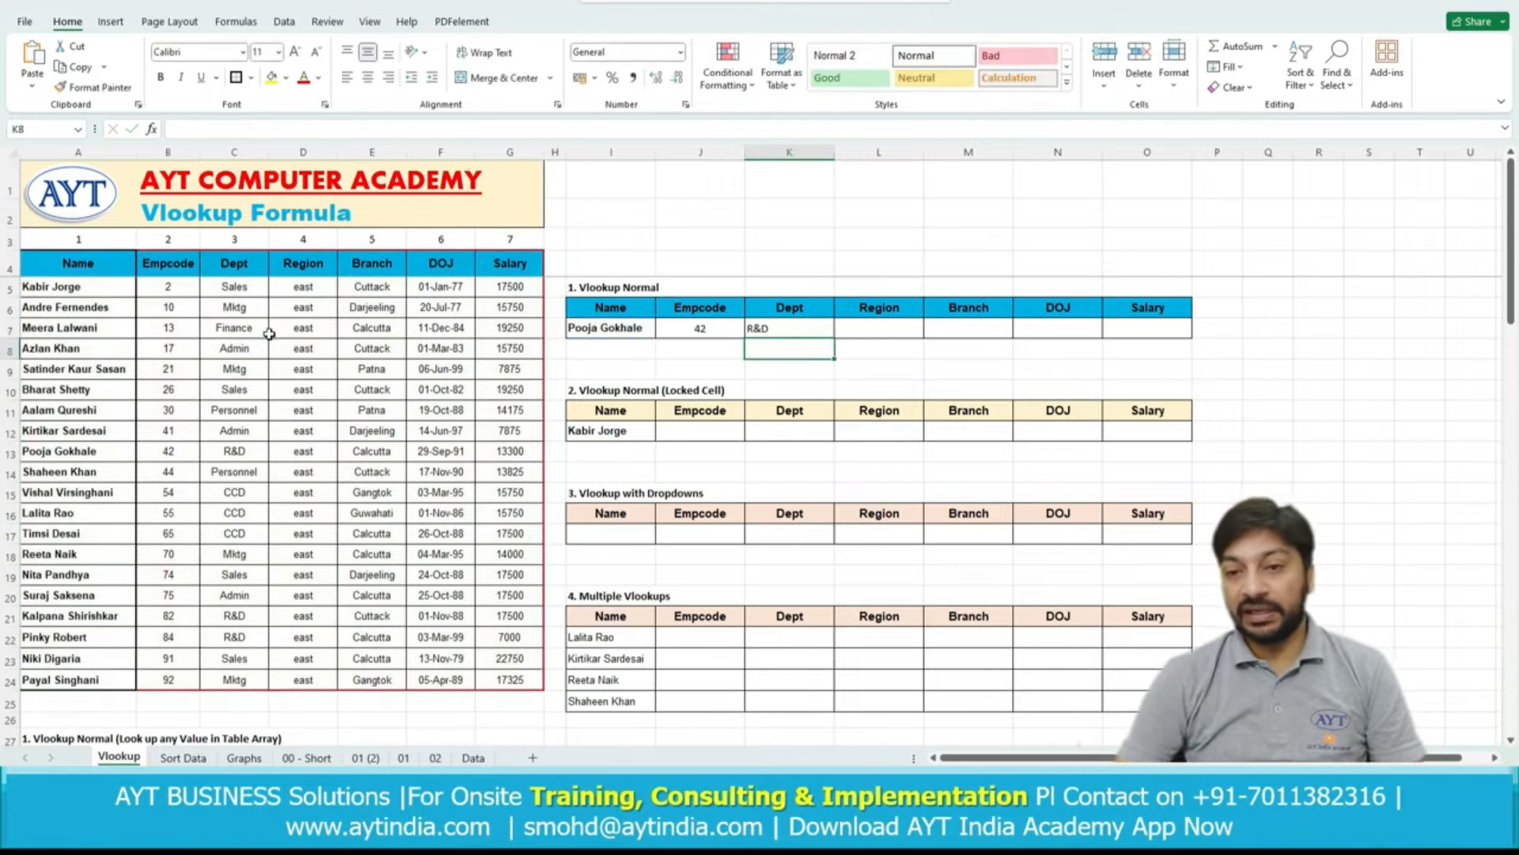
# Copy the K7 formula text into the Region cell L7 and set its column index to 4.
pyautogui.click(757, 322)
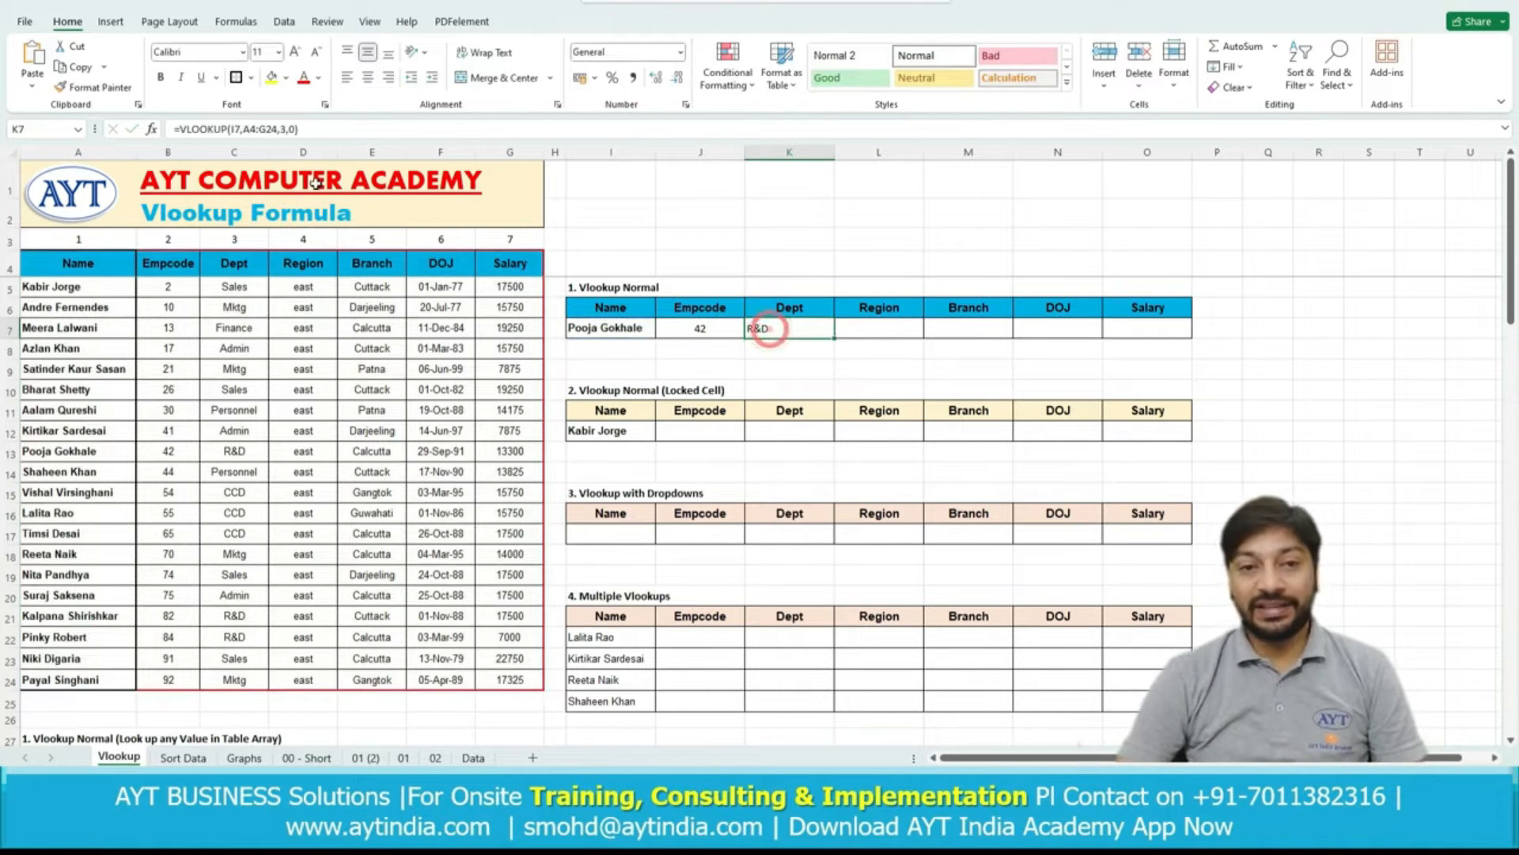
pyautogui.tripleClick(339, 130)
pyautogui.hotkey('ctrl', 'c')
pyautogui.press('Escape')
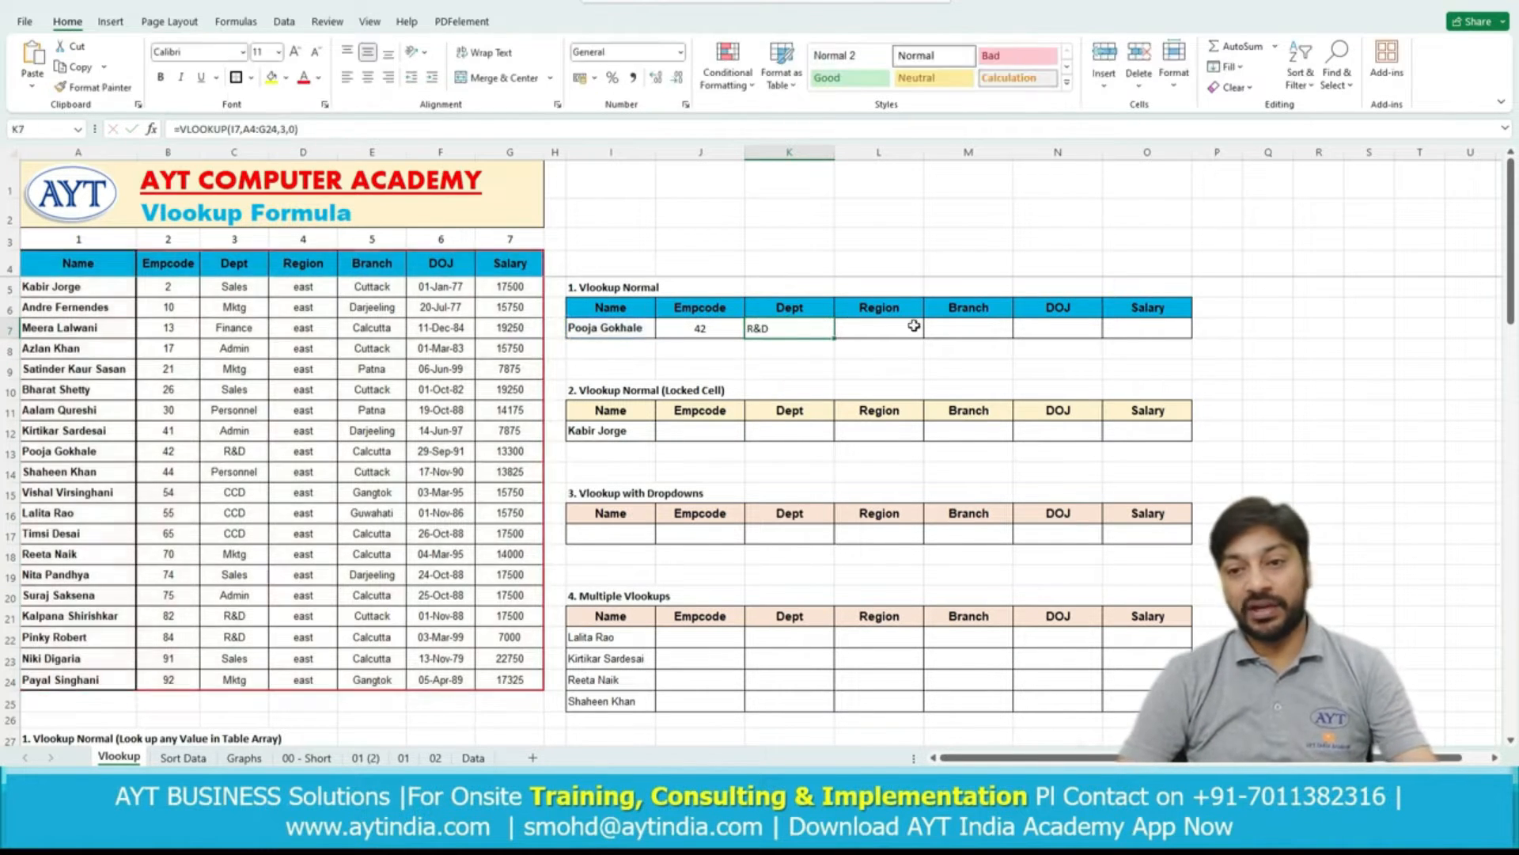
pyautogui.click(877, 334)
pyautogui.hotkey('ctrl', 'v')
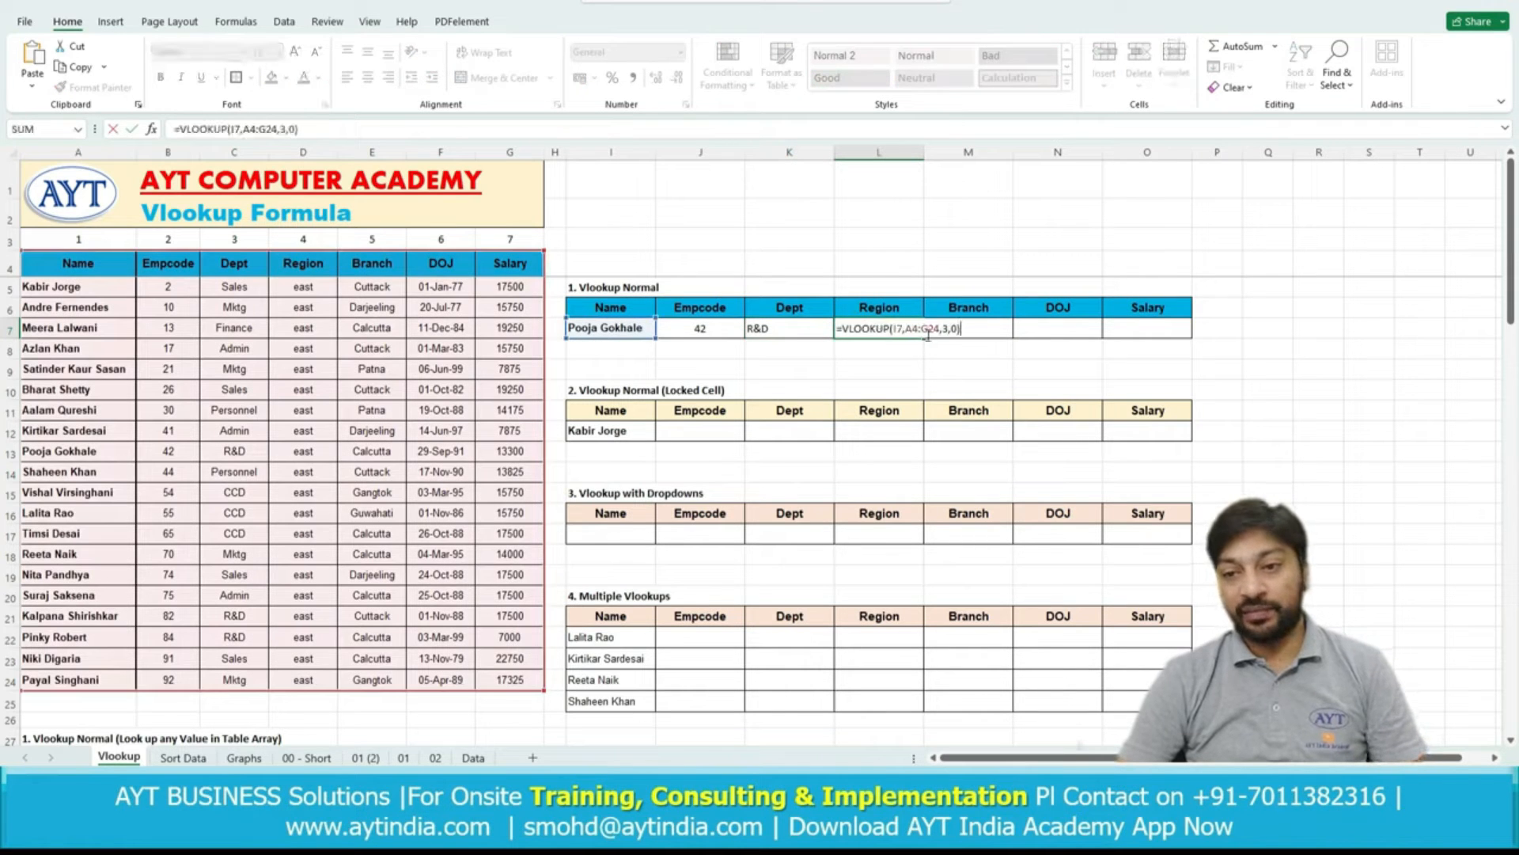
pyautogui.click(948, 326)
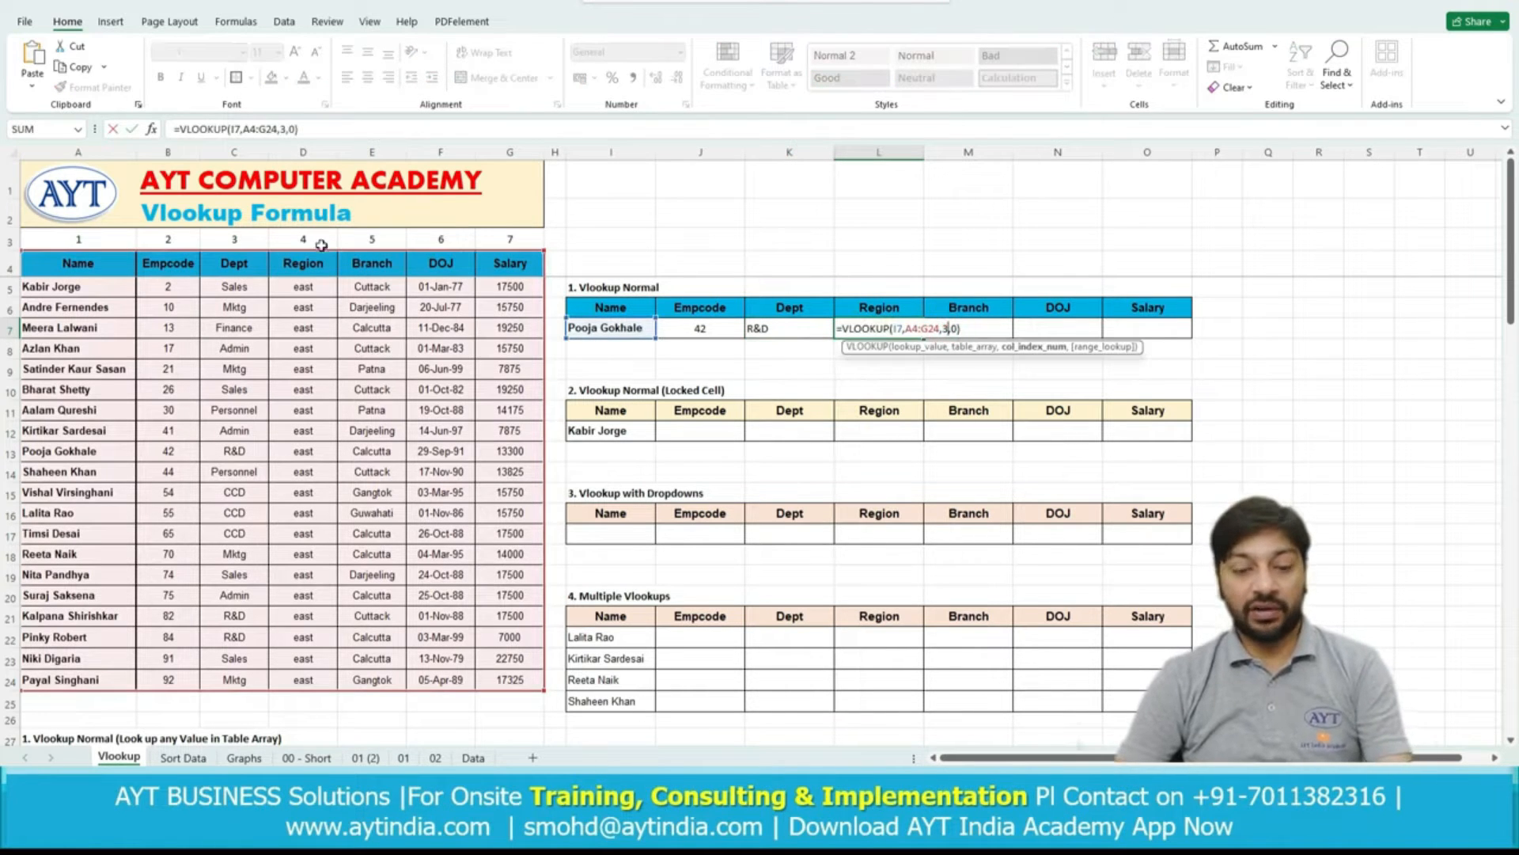
pyautogui.press('Return')
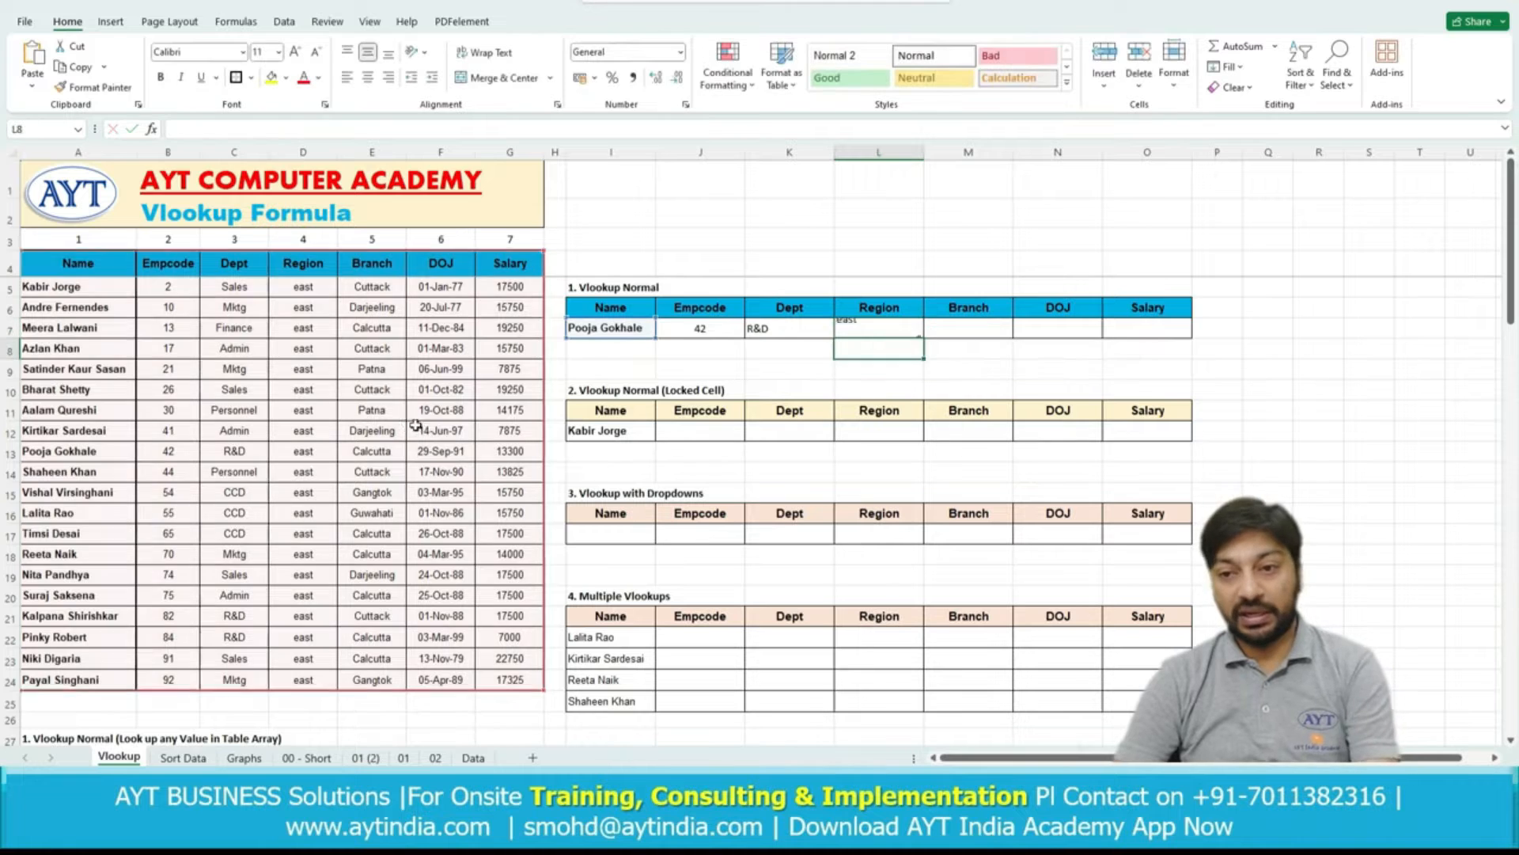
# Paste the copied VLOOKUP formula into the Branch cell M7 and set its column index to 5.
pyautogui.click(968, 330)
pyautogui.hotkey('ctrl', 'v')
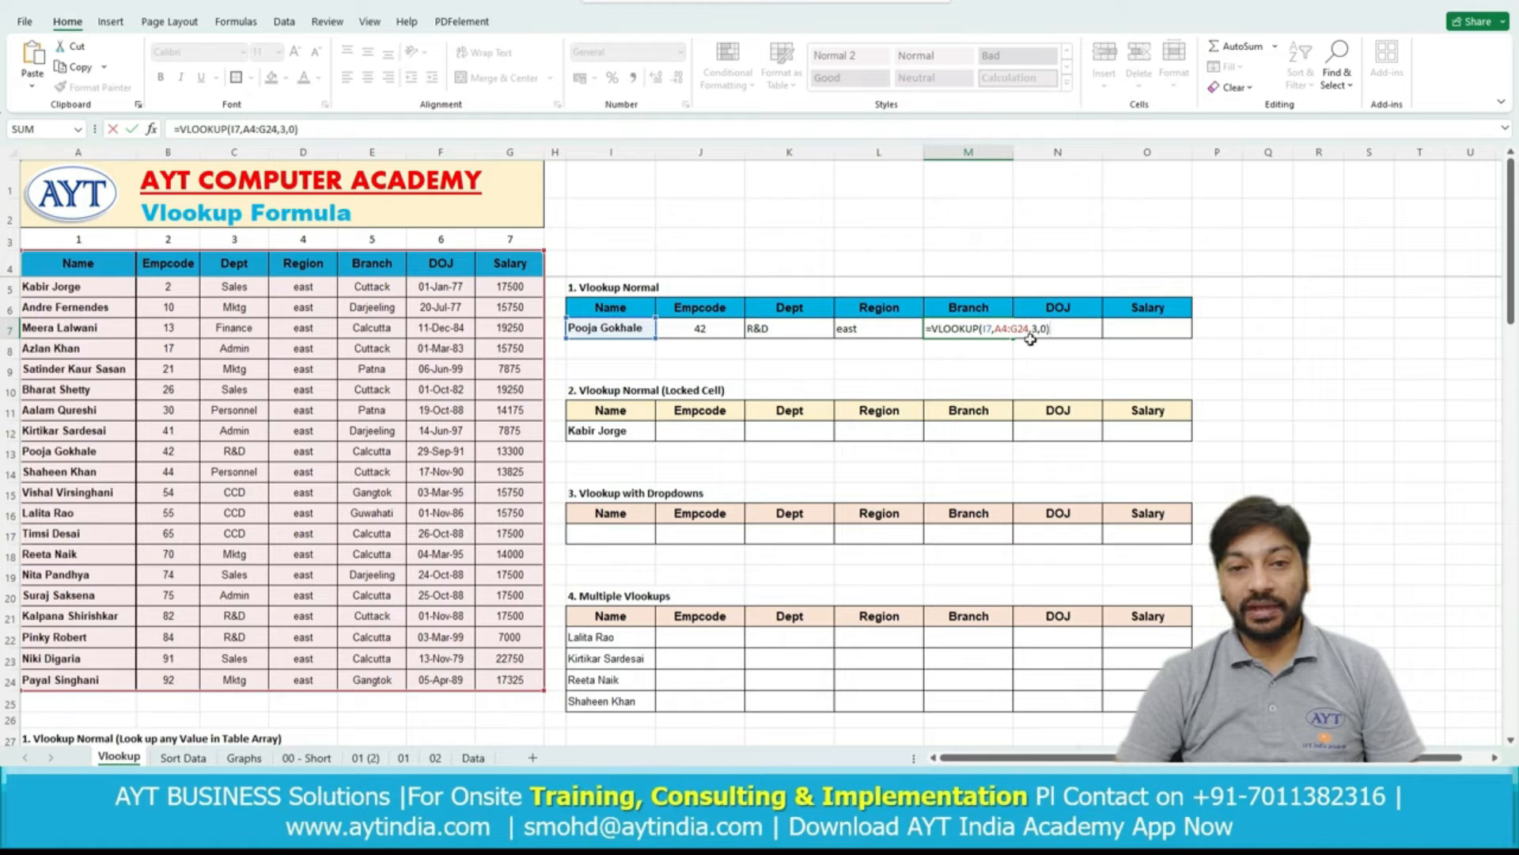
pyautogui.click(1042, 327)
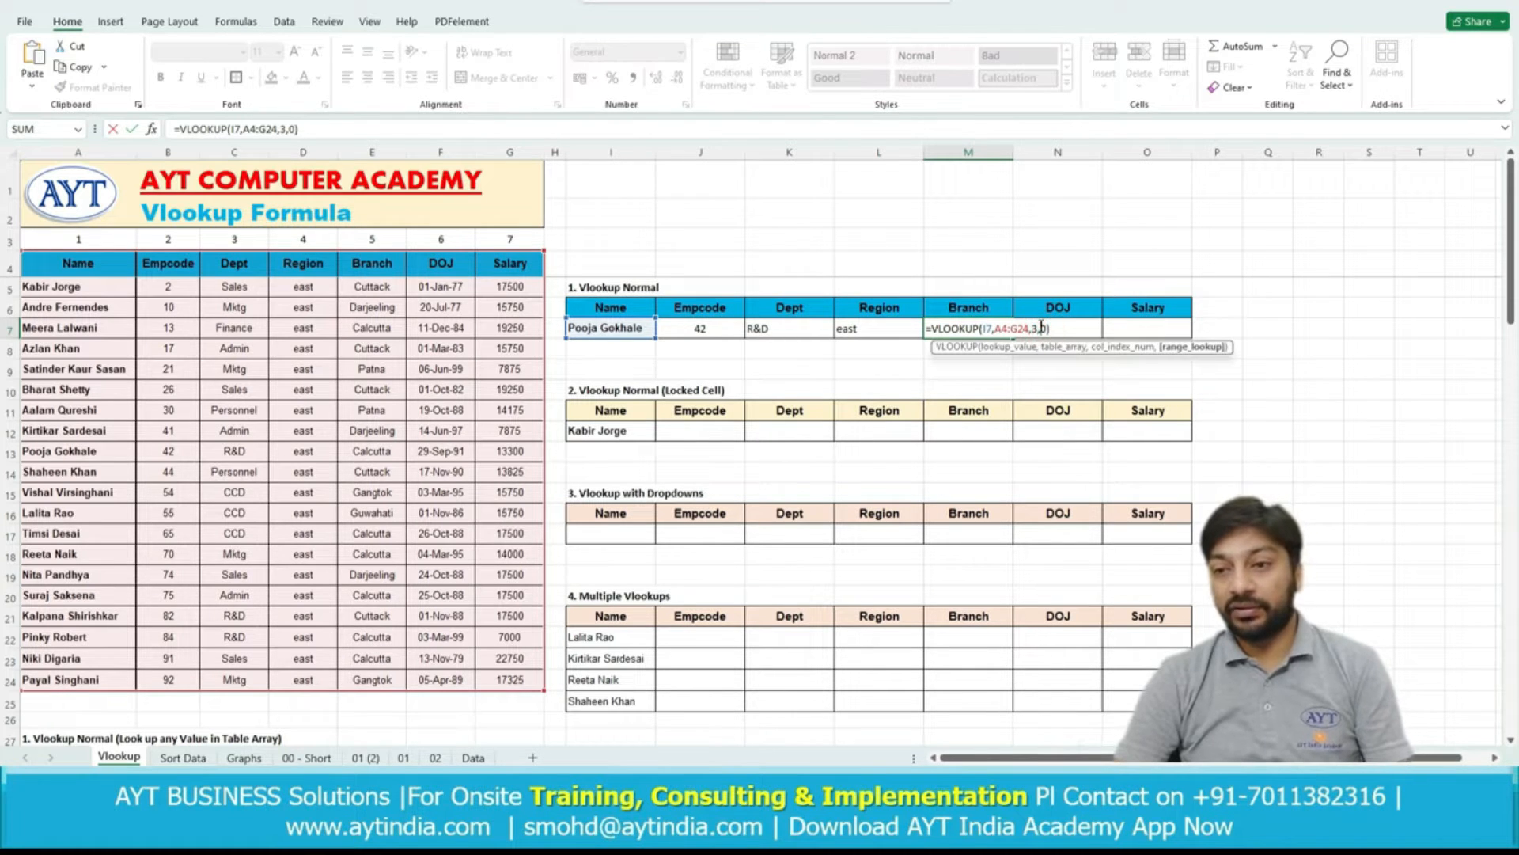
pyautogui.press('BackSpace')
pyautogui.write('5')
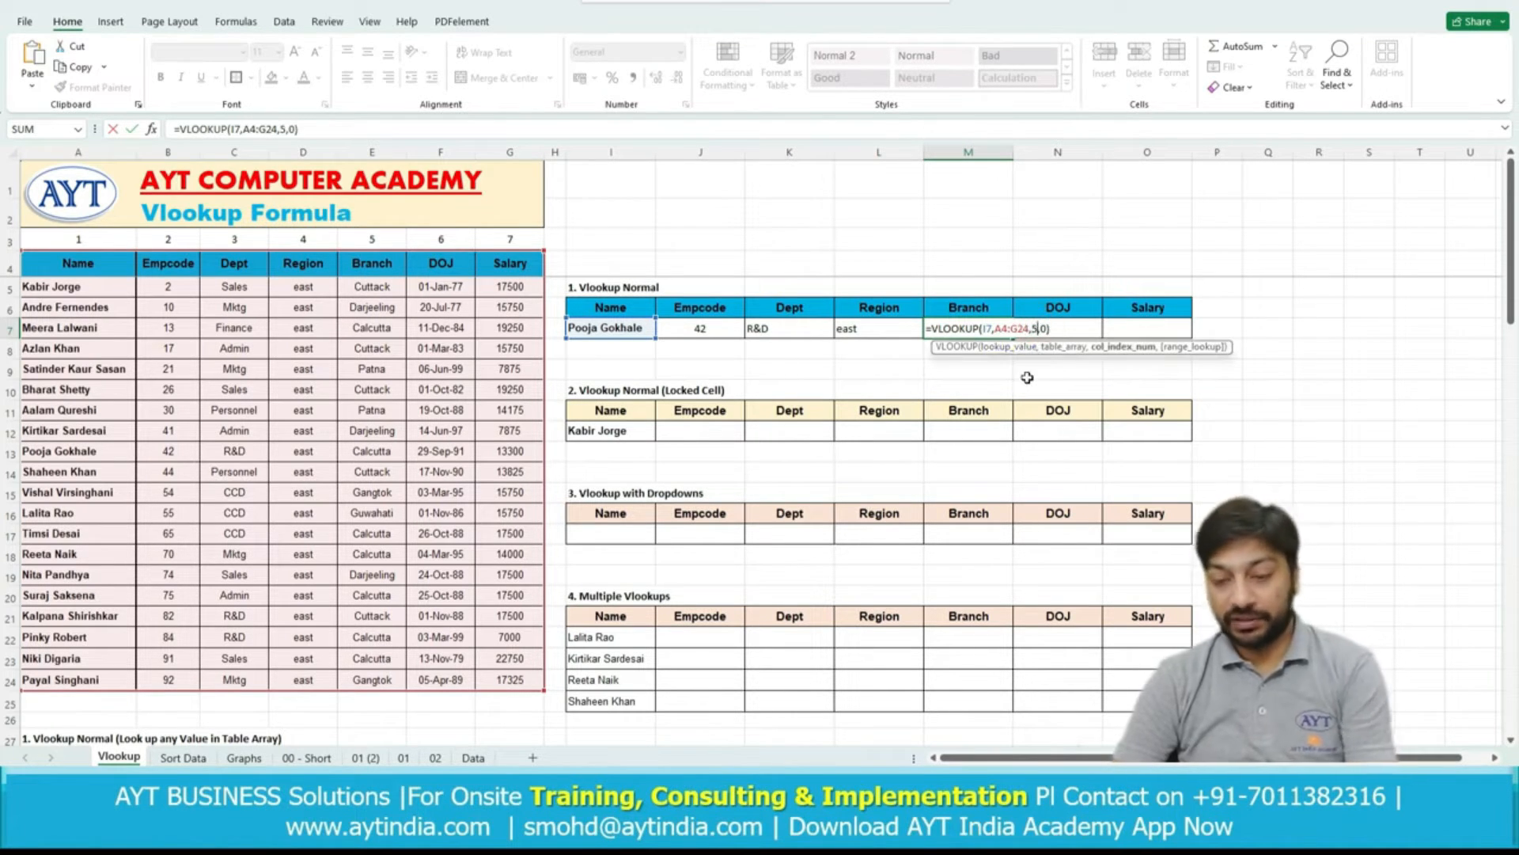
pyautogui.press('Return')
# Paste the copied VLOOKUP formula into the DOJ cell N7 and set its column index to 6.
pyautogui.click(1063, 331)
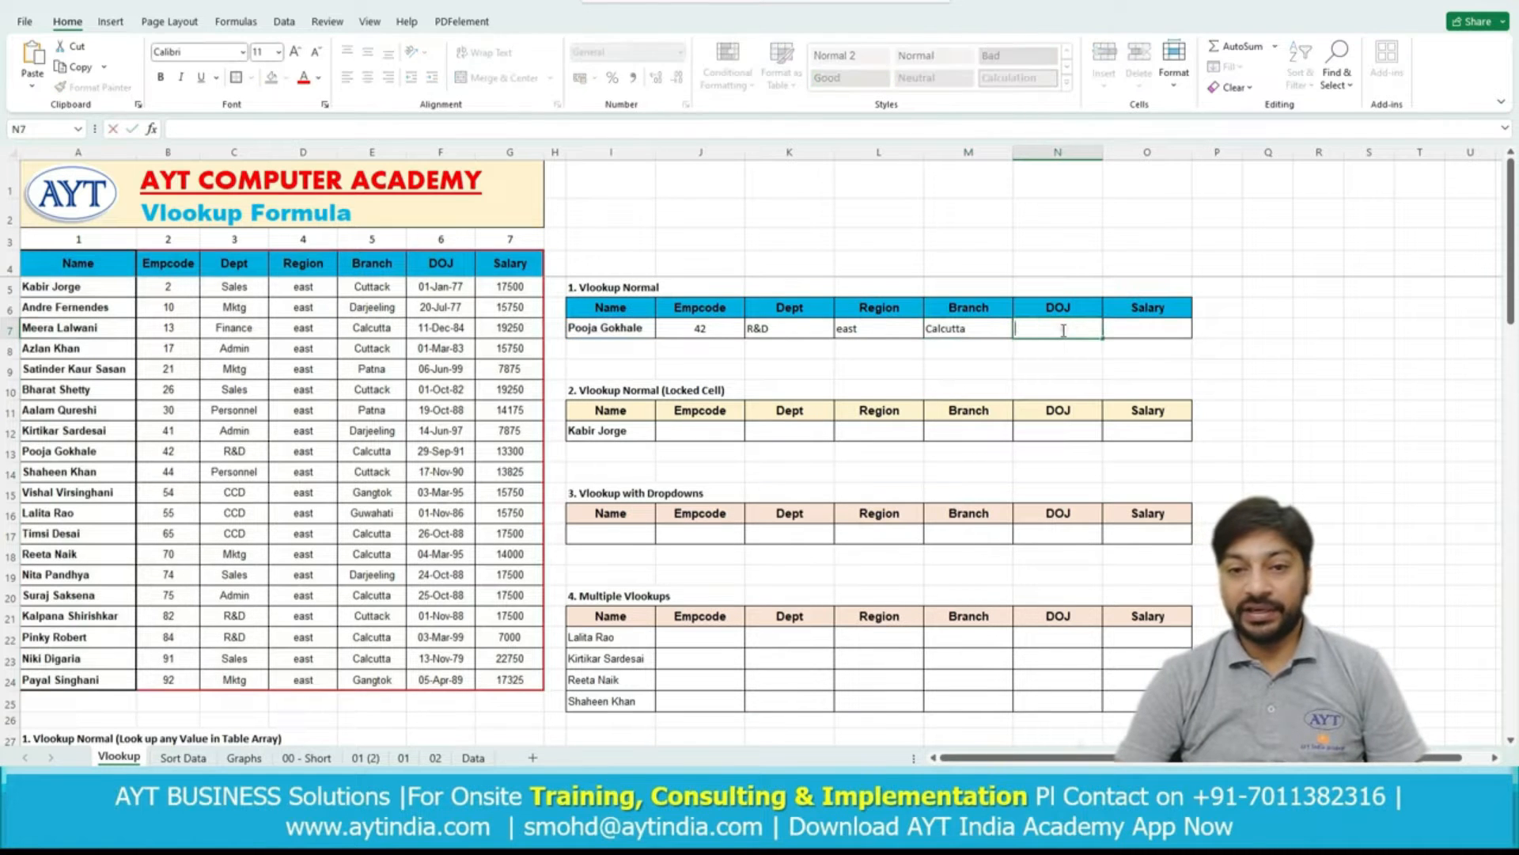
pyautogui.hotkey('ctrl', 'v')
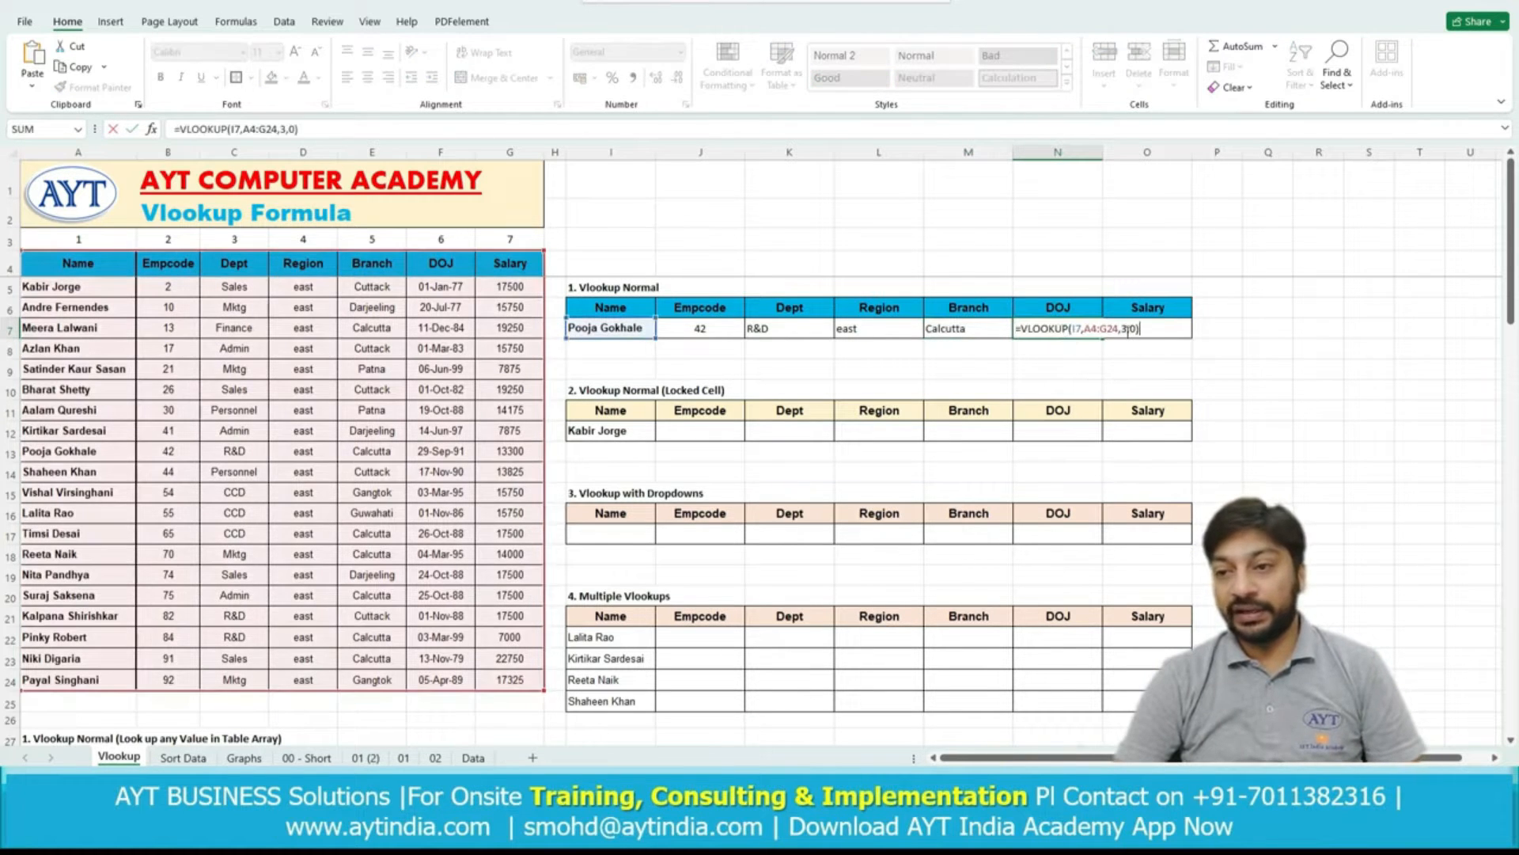
pyautogui.click(1127, 328)
pyautogui.press('BackSpace')
pyautogui.write('6')
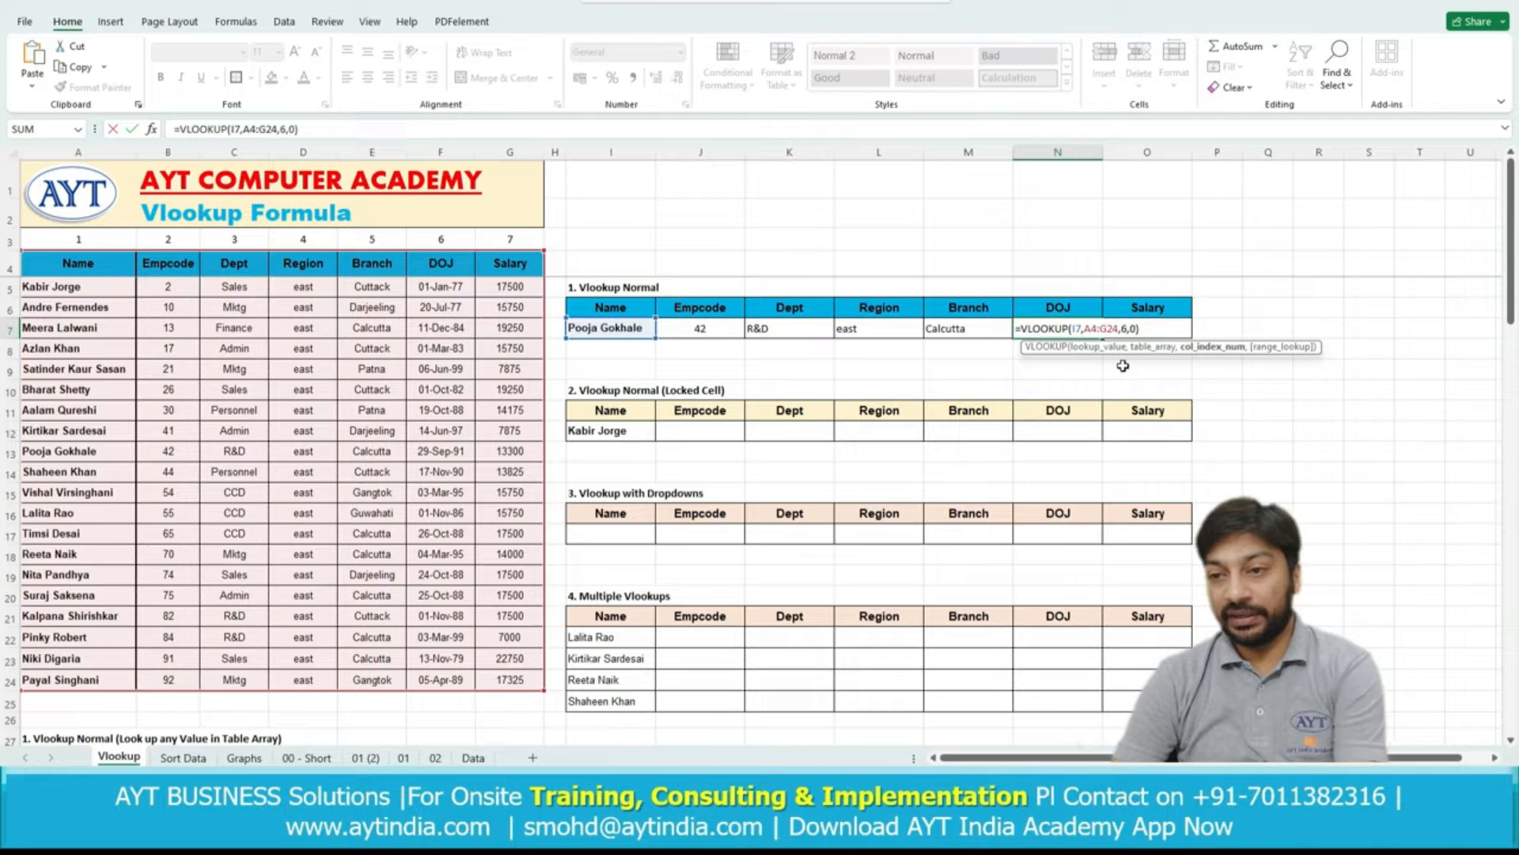
pyautogui.click(1077, 370)
# Open the Salary cell O7 in the Vlookup Normal row for editing.
pyautogui.doubleClick(1140, 331)
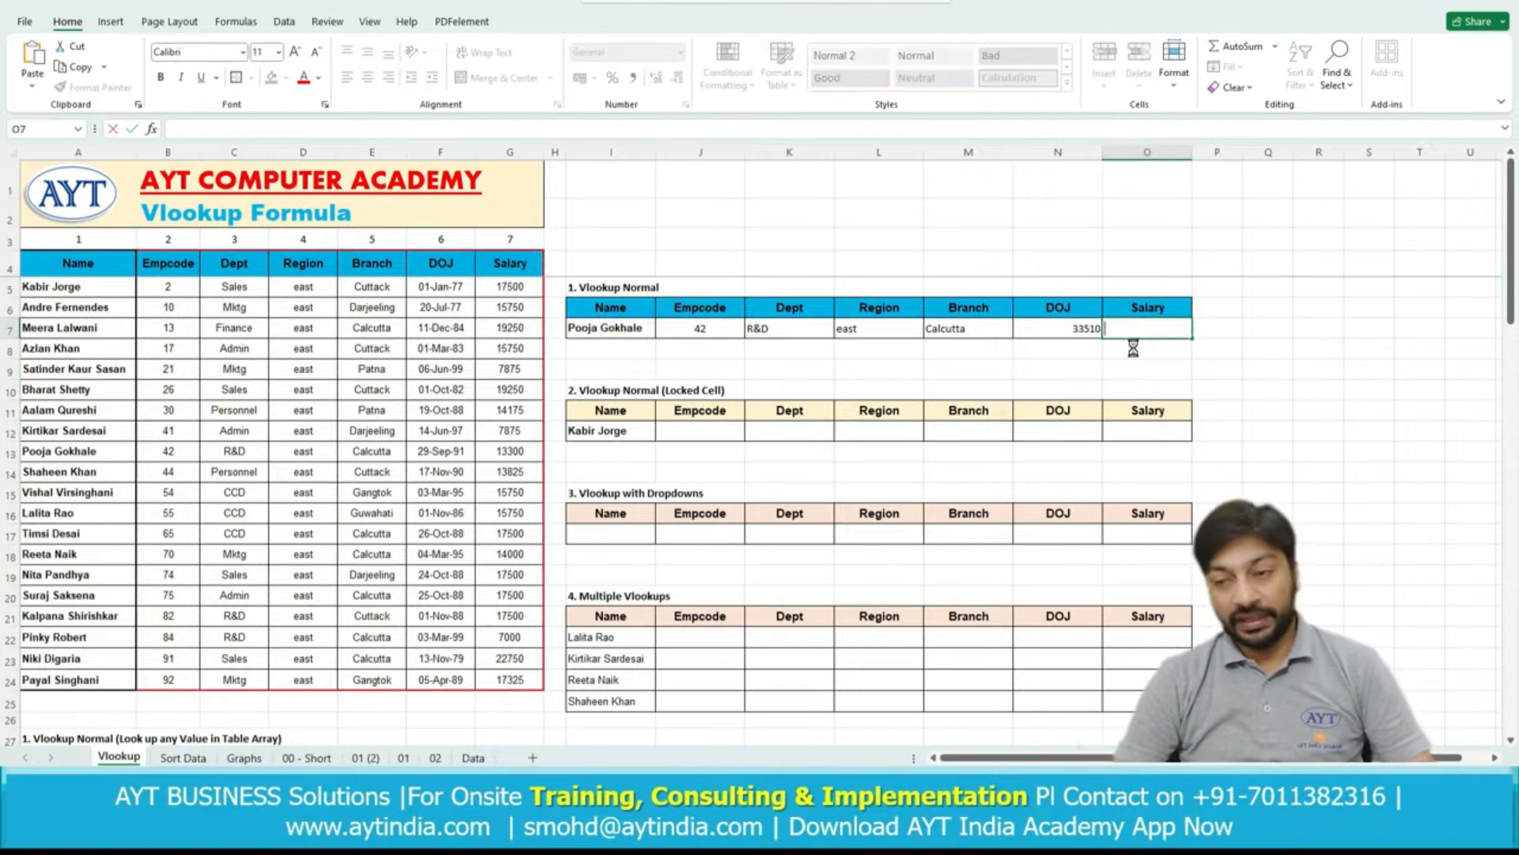
# Paste the VLOOKUP formula into Salary cell O7 and change its column index to 7.
pyautogui.hotkey('ctrl', 'v')
pyautogui.click(1215, 327)
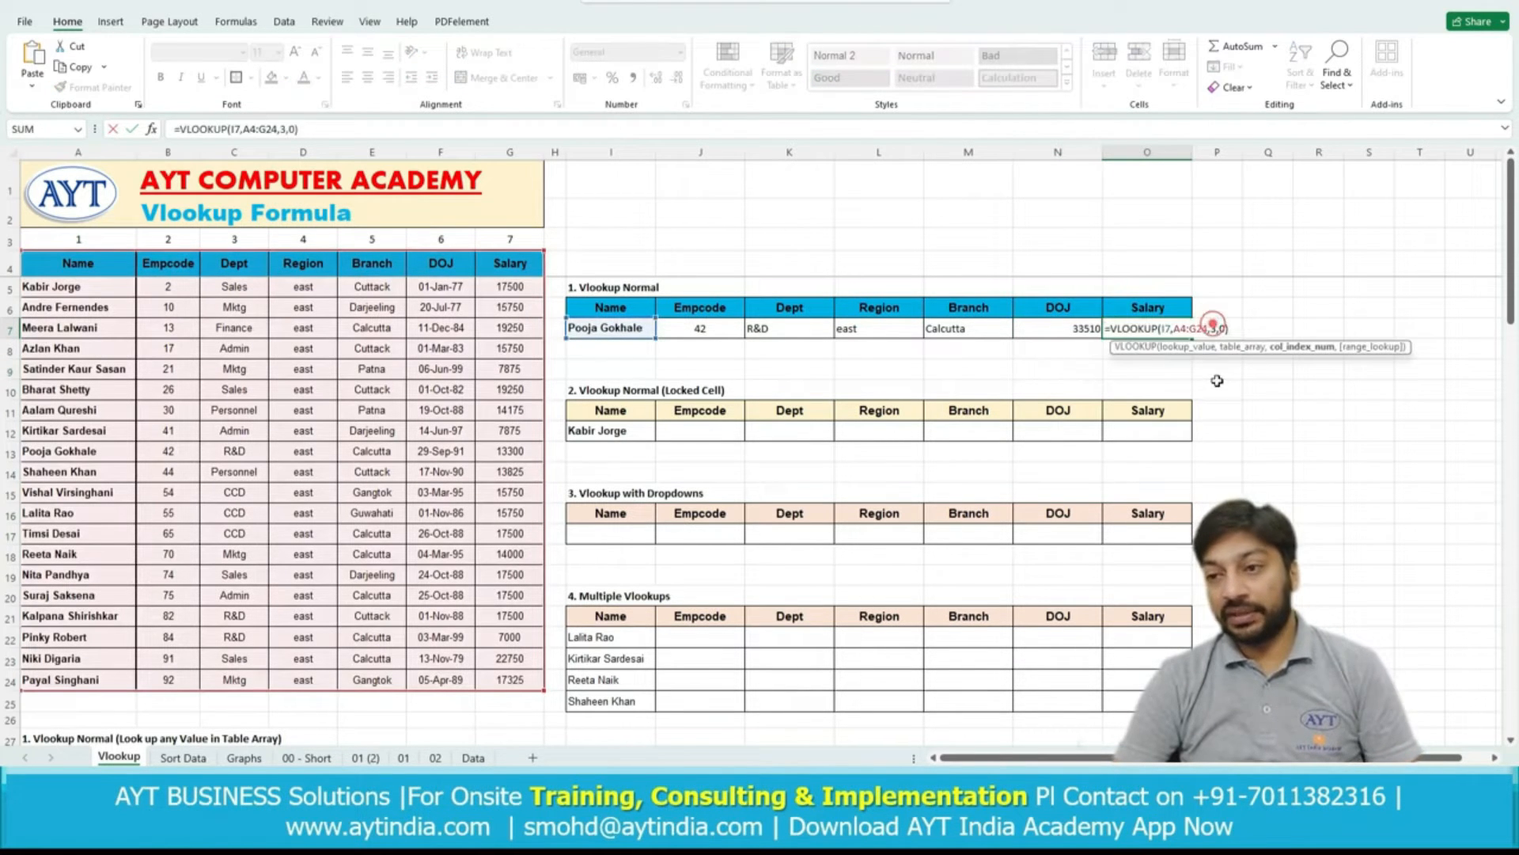
pyautogui.click(1217, 327)
pyautogui.press('BackSpace')
pyautogui.write('7')
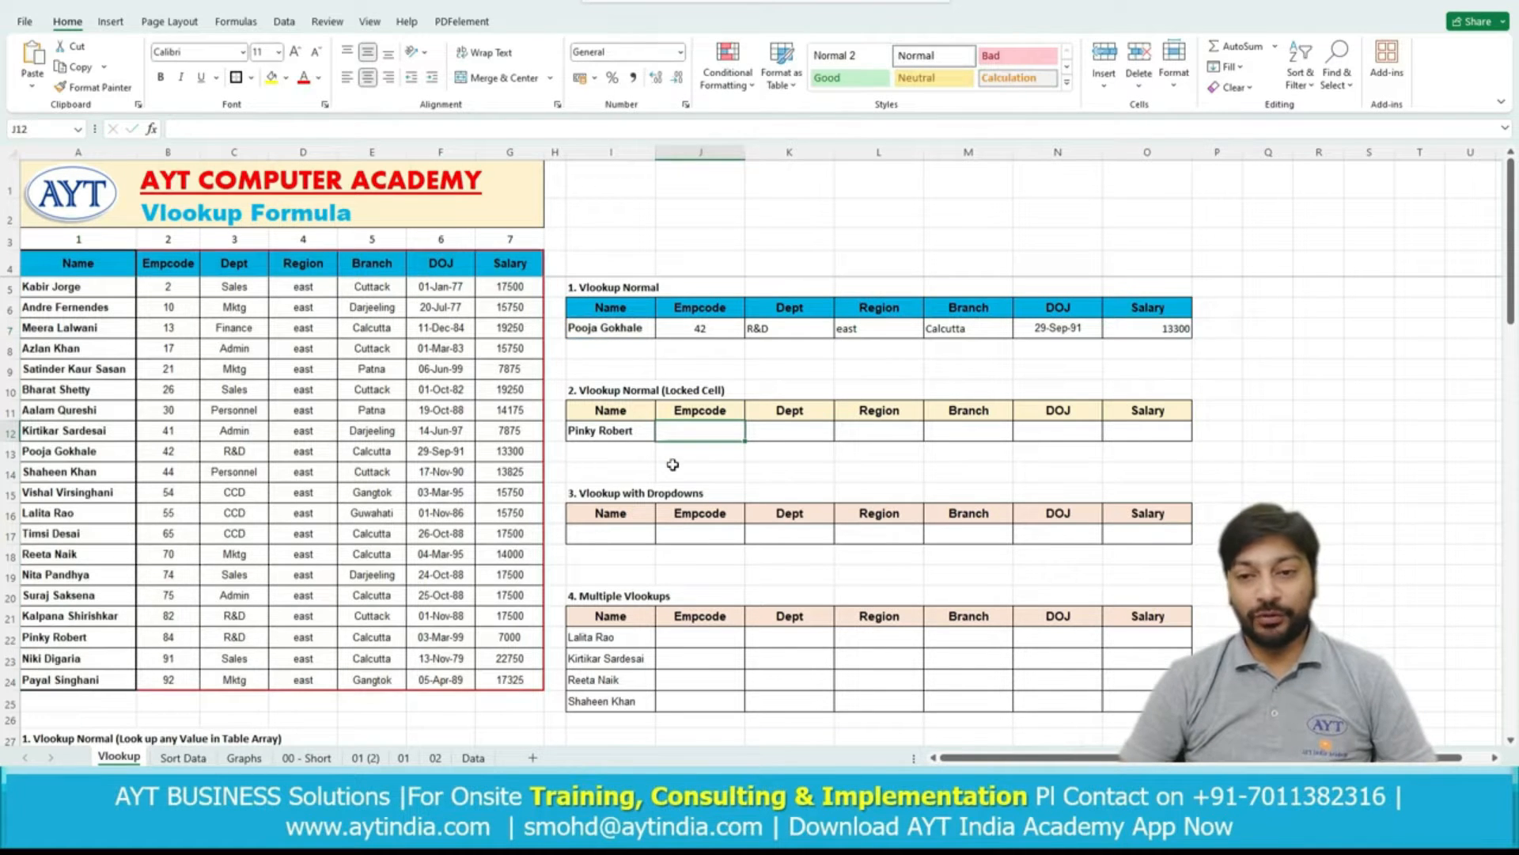
# Center the lookup results in J7:O7 horizontally.
pyautogui.moveTo(711, 328); pyautogui.dragTo(1162, 330)
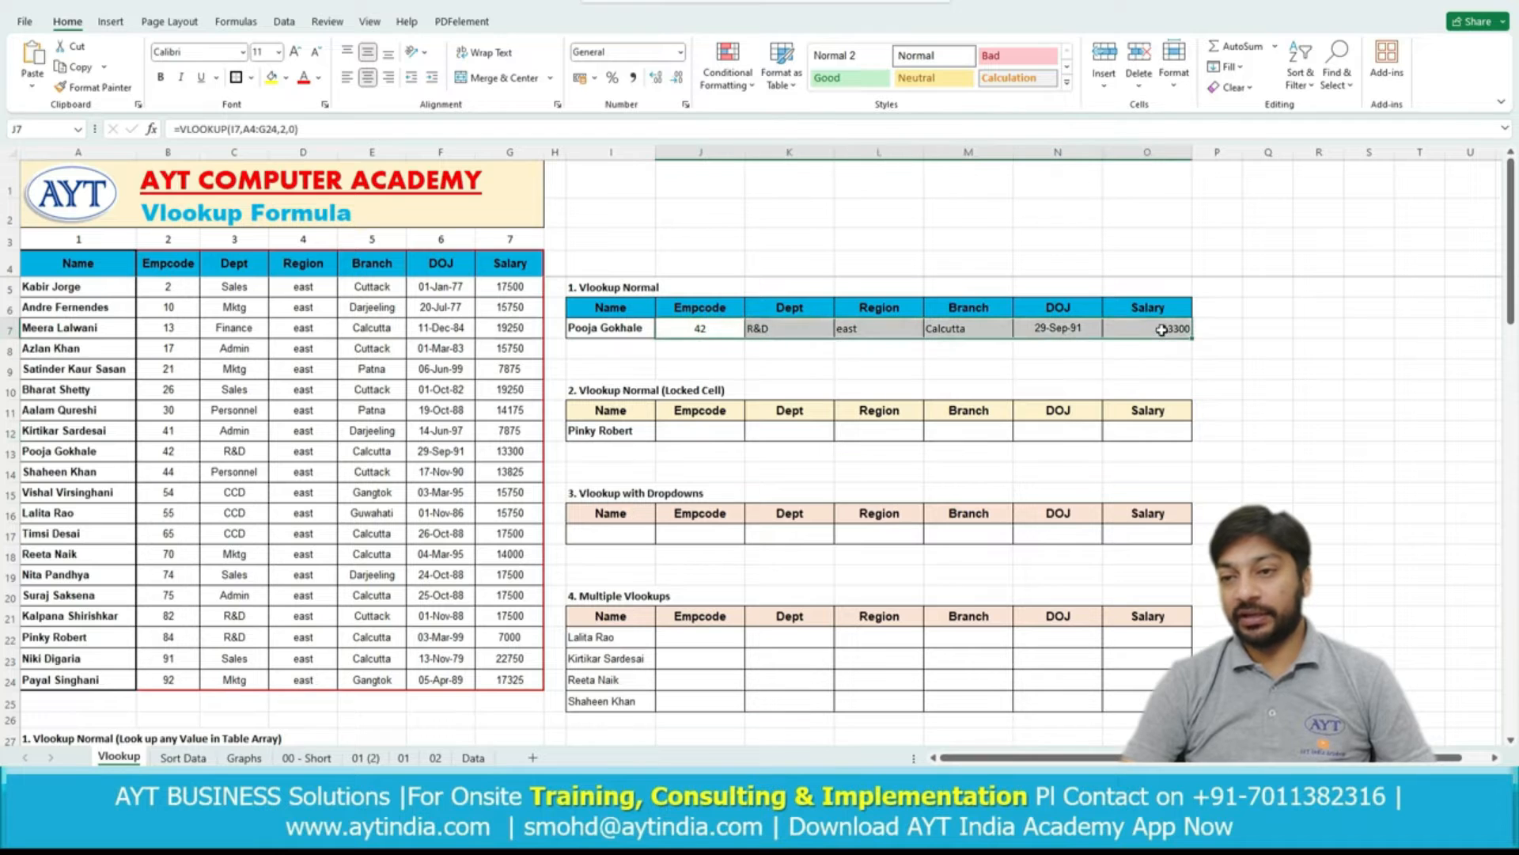
pyautogui.click(368, 79)
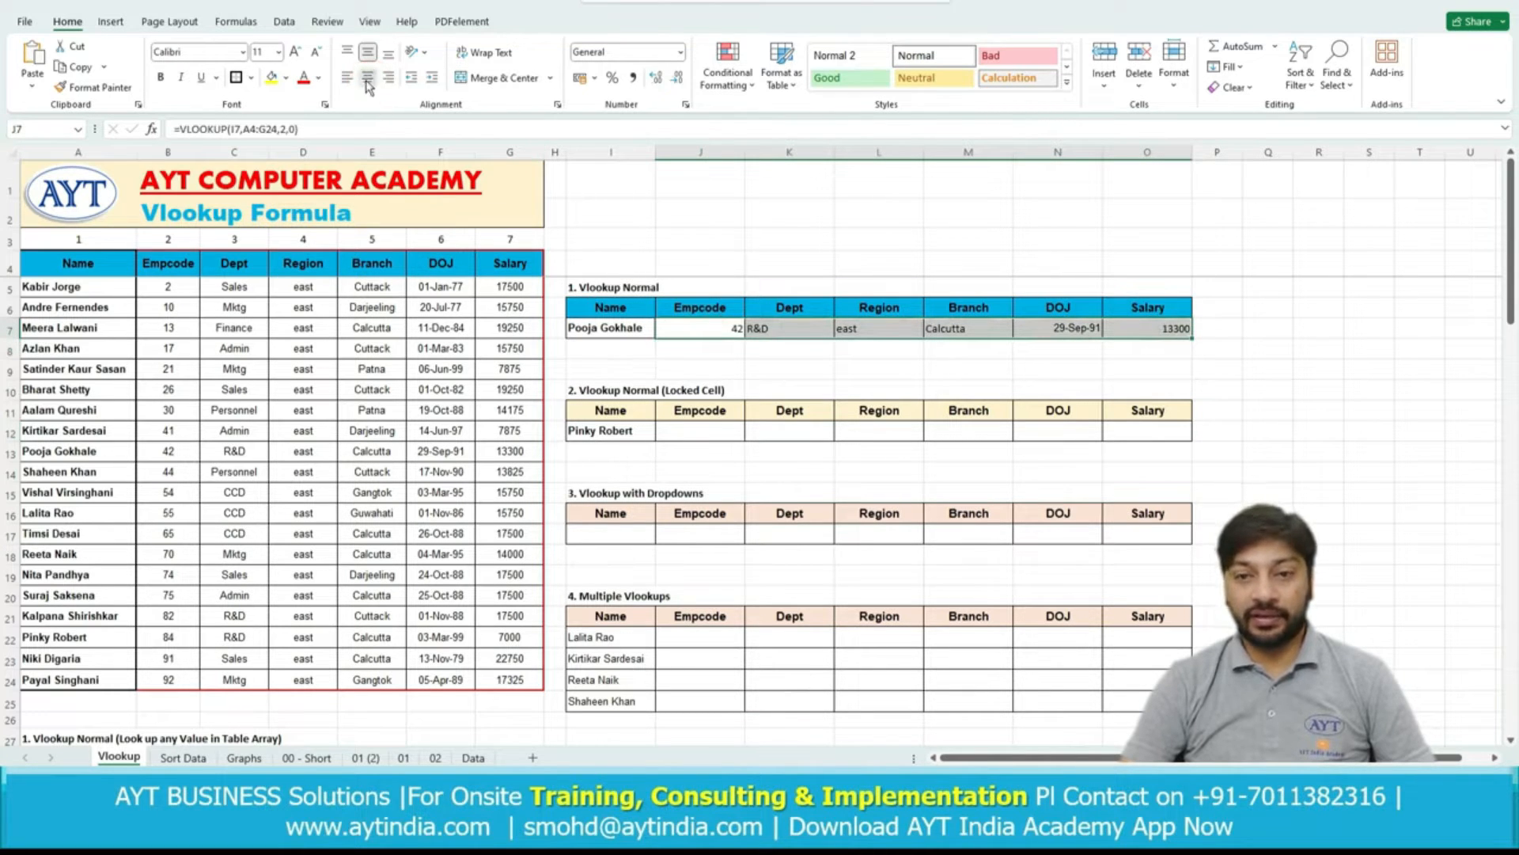
pyautogui.hotkey('ctrl', 'z')
# Enter =VLOOKUP(I12,A4:G24,2,0) in Empcode cell J12 of the Locked Cell table.
pyautogui.click(695, 434)
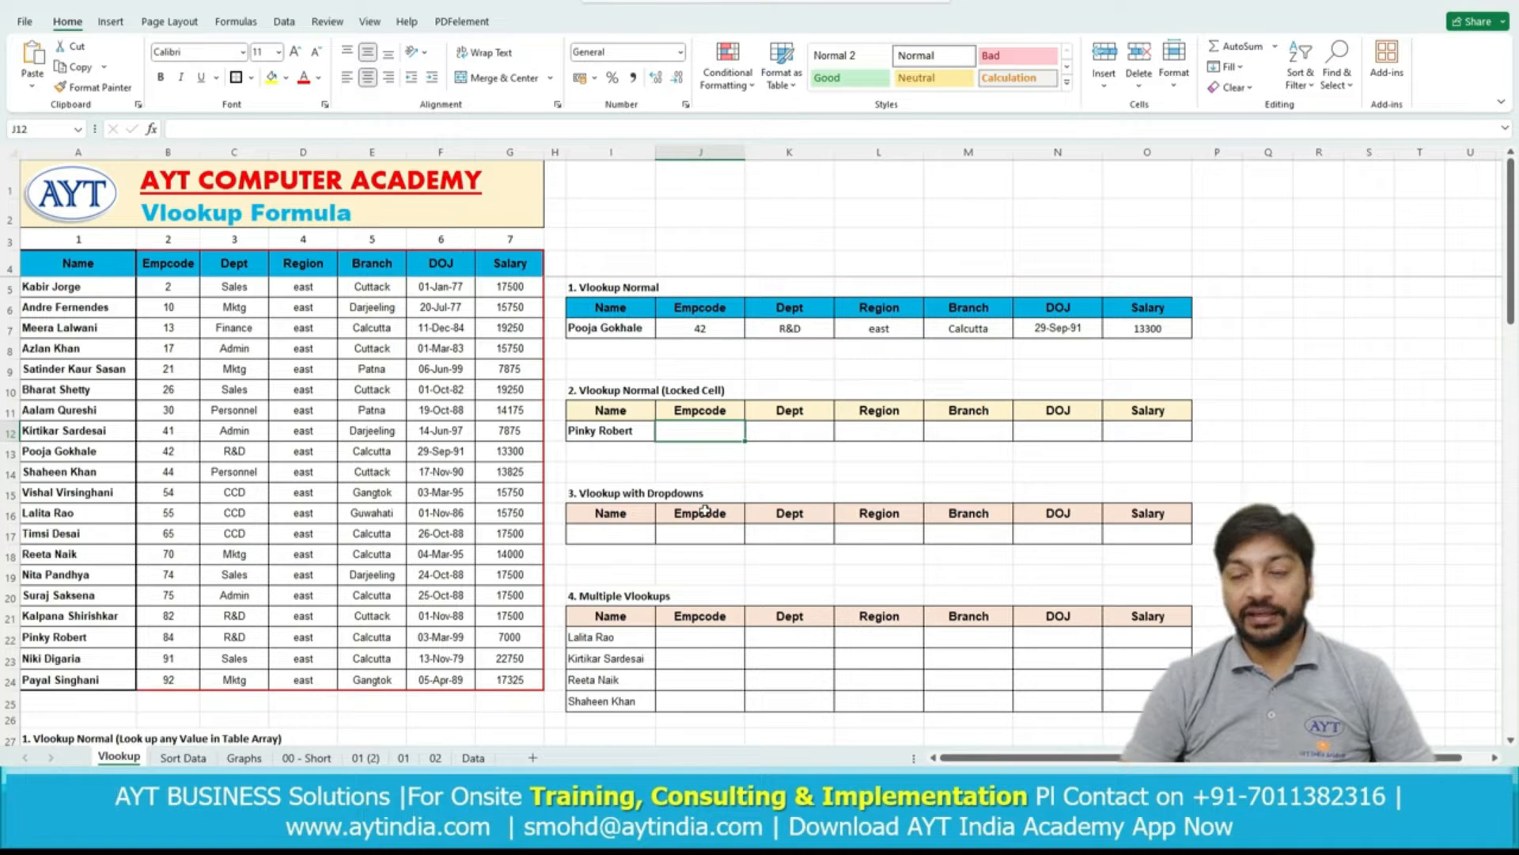
pyautogui.write('=VLO')
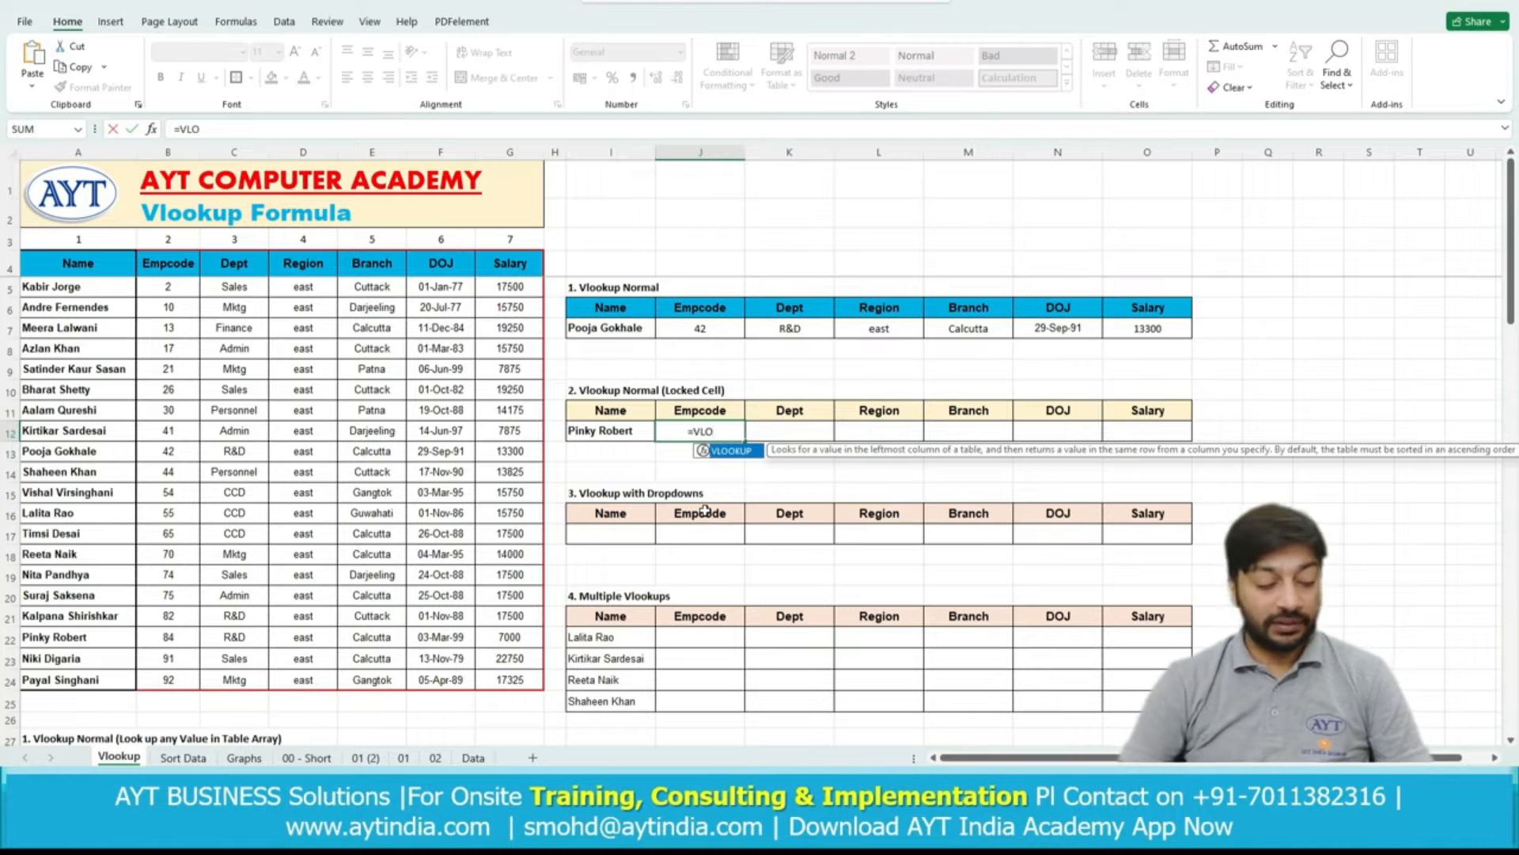
pyautogui.press('Tab')
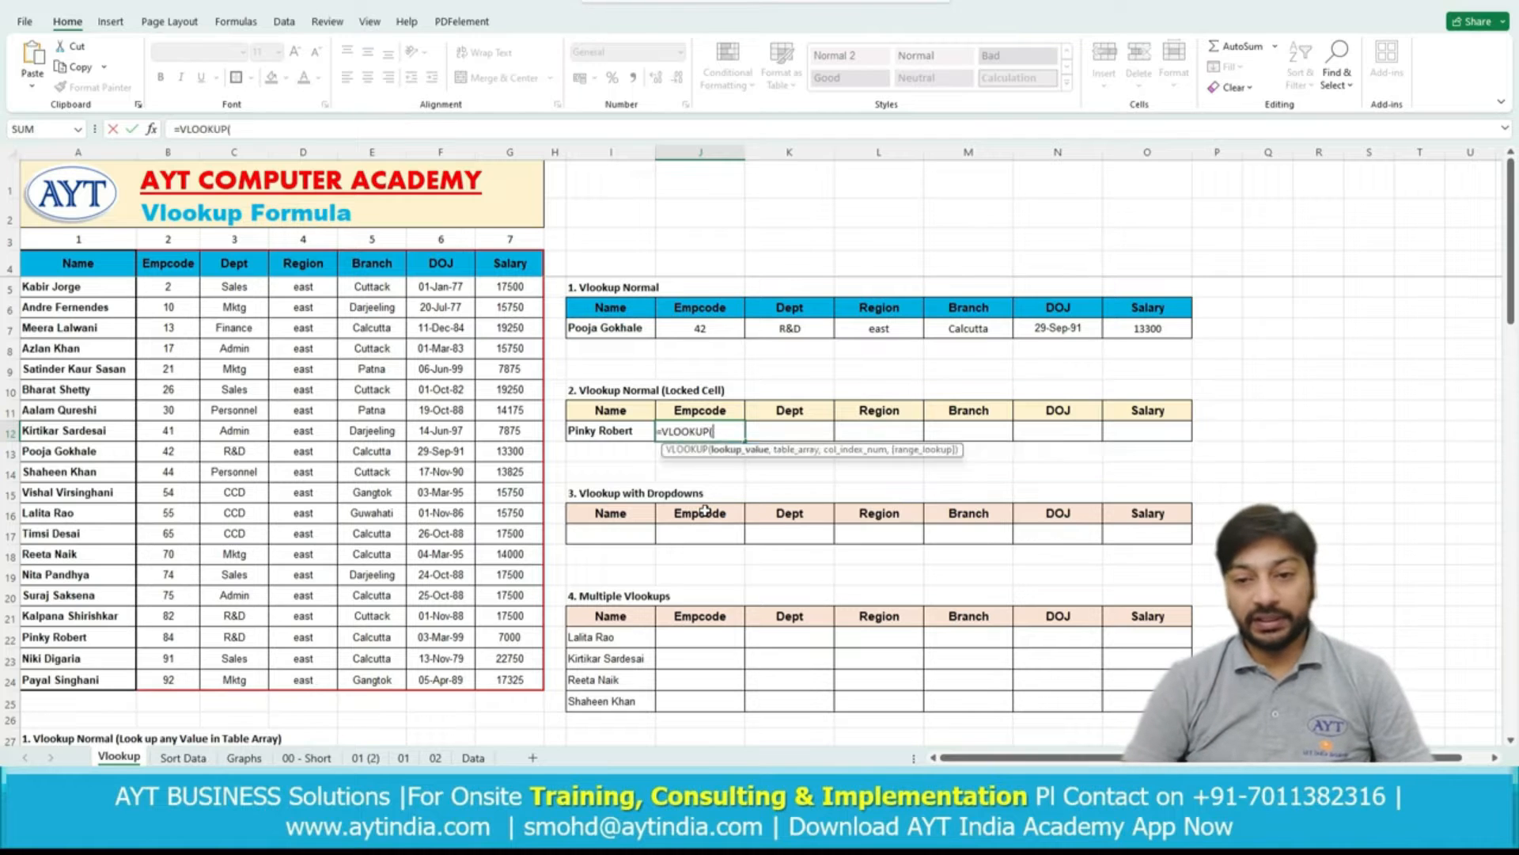
pyautogui.click(610, 435)
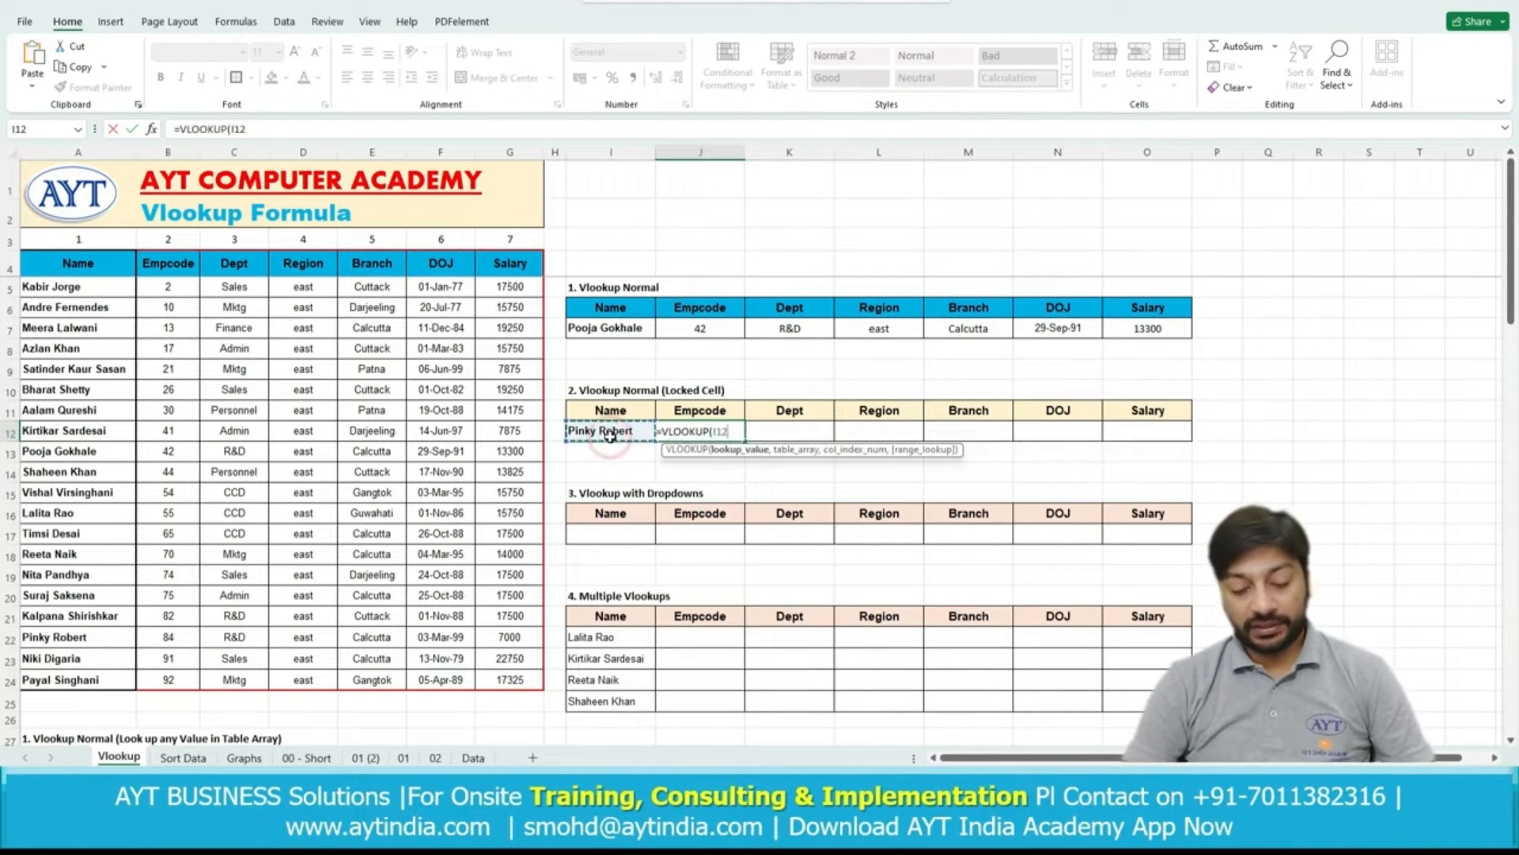
pyautogui.write(',')
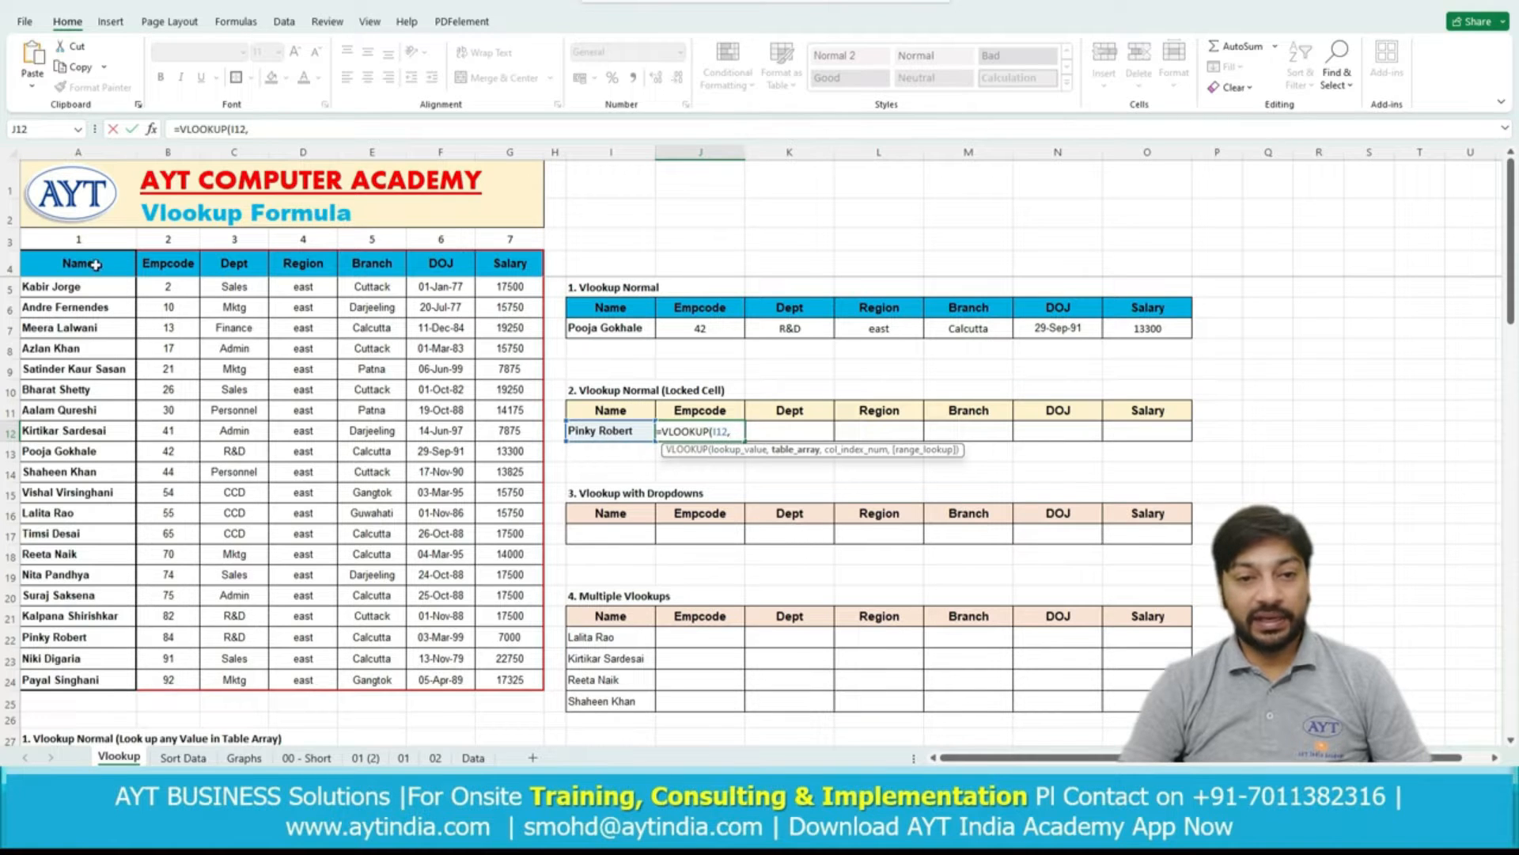
pyautogui.moveTo(96, 264); pyautogui.dragTo(538, 682)
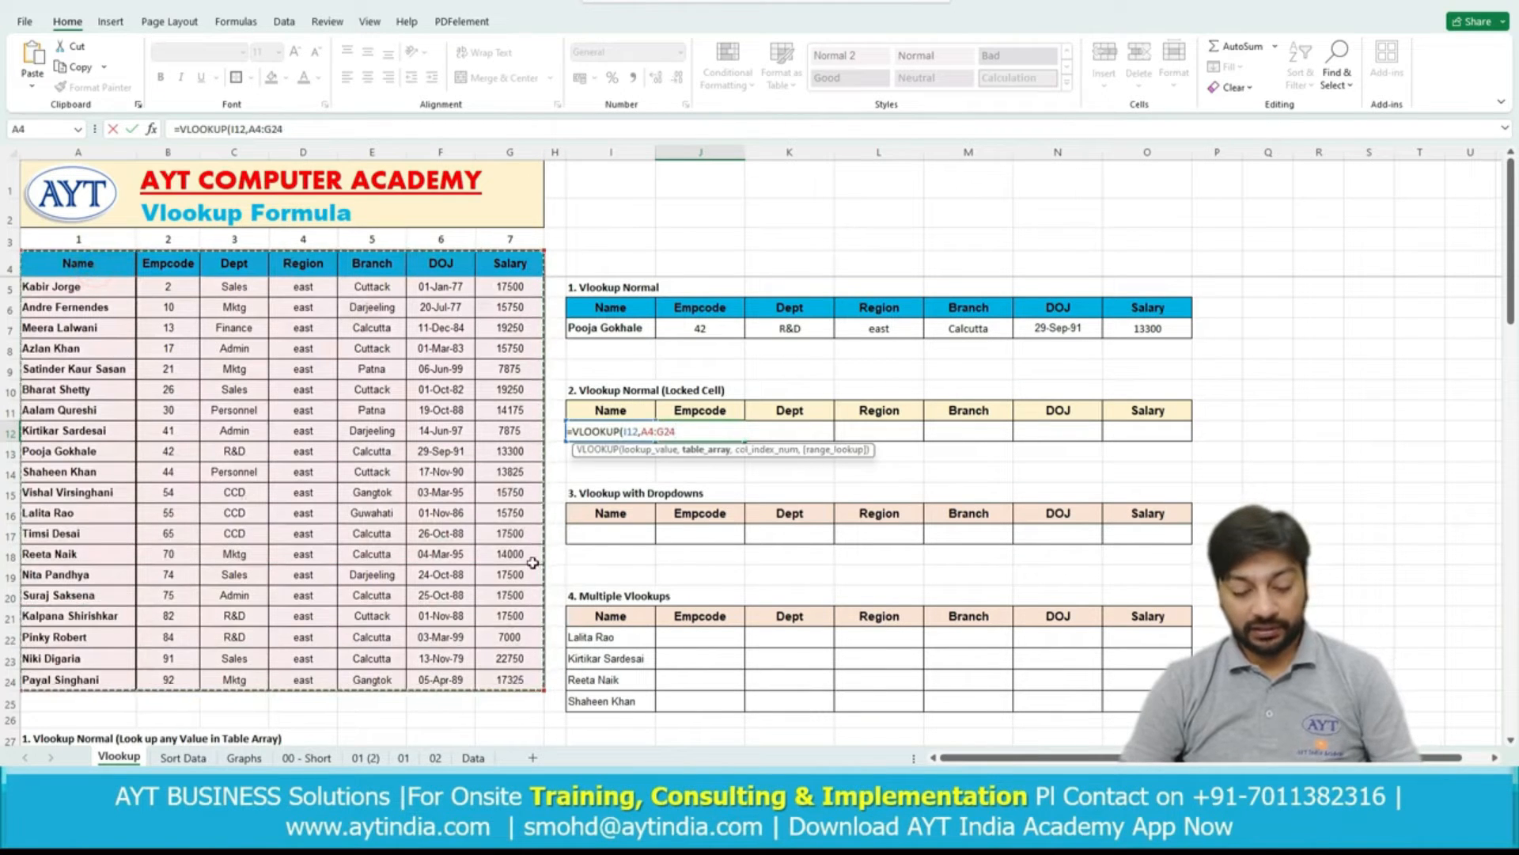
pyautogui.write(',')
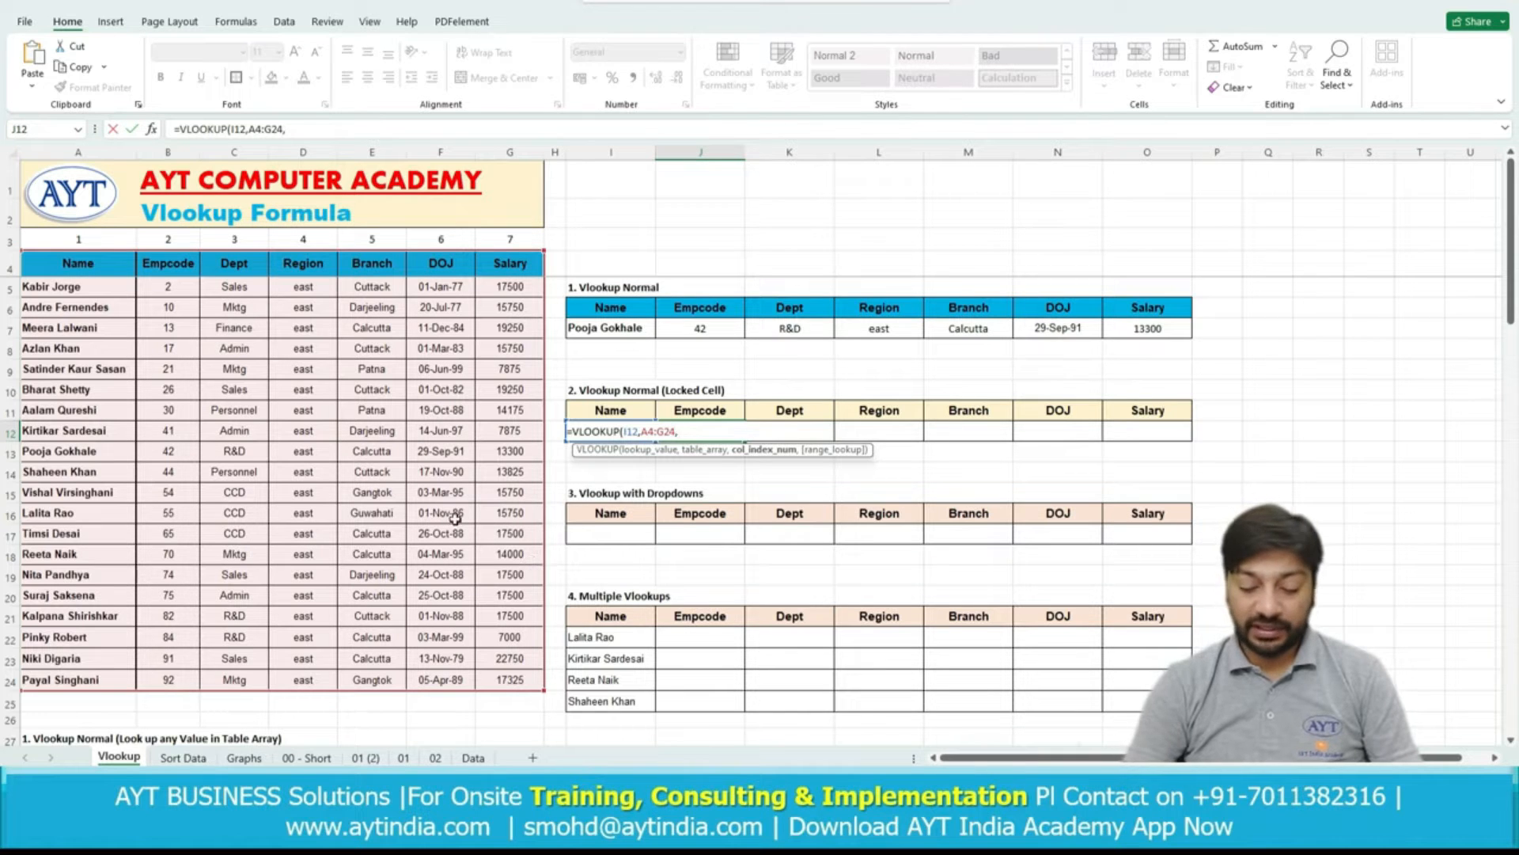
pyautogui.write('2,')
pyautogui.press('Return')
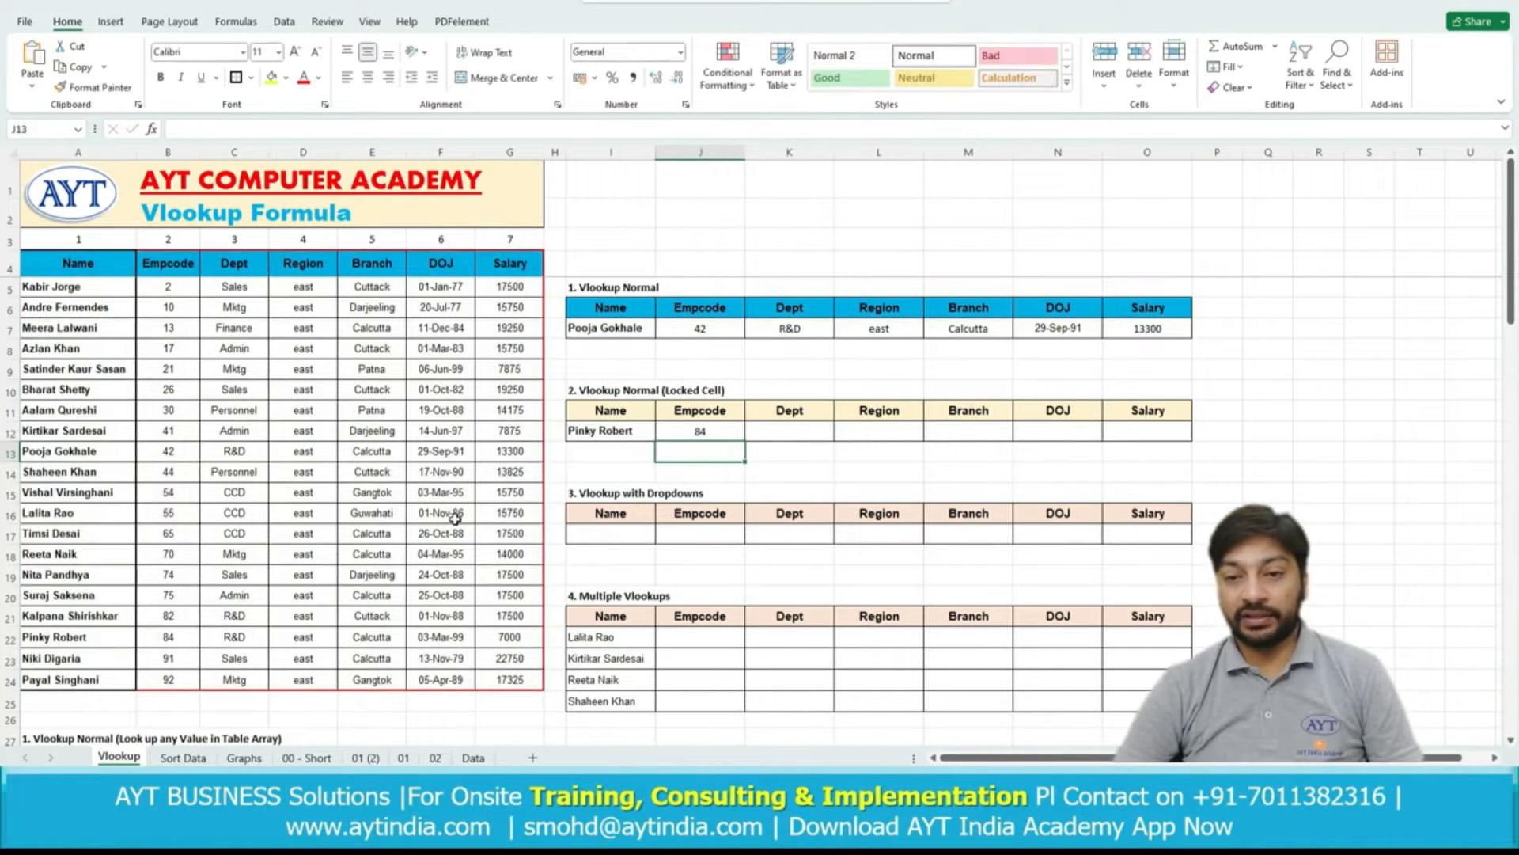
# Review J12's formula against the matching record in row 22, and fill it across into Dept cell K12.
pyautogui.press('Up')
pyautogui.press('F2')
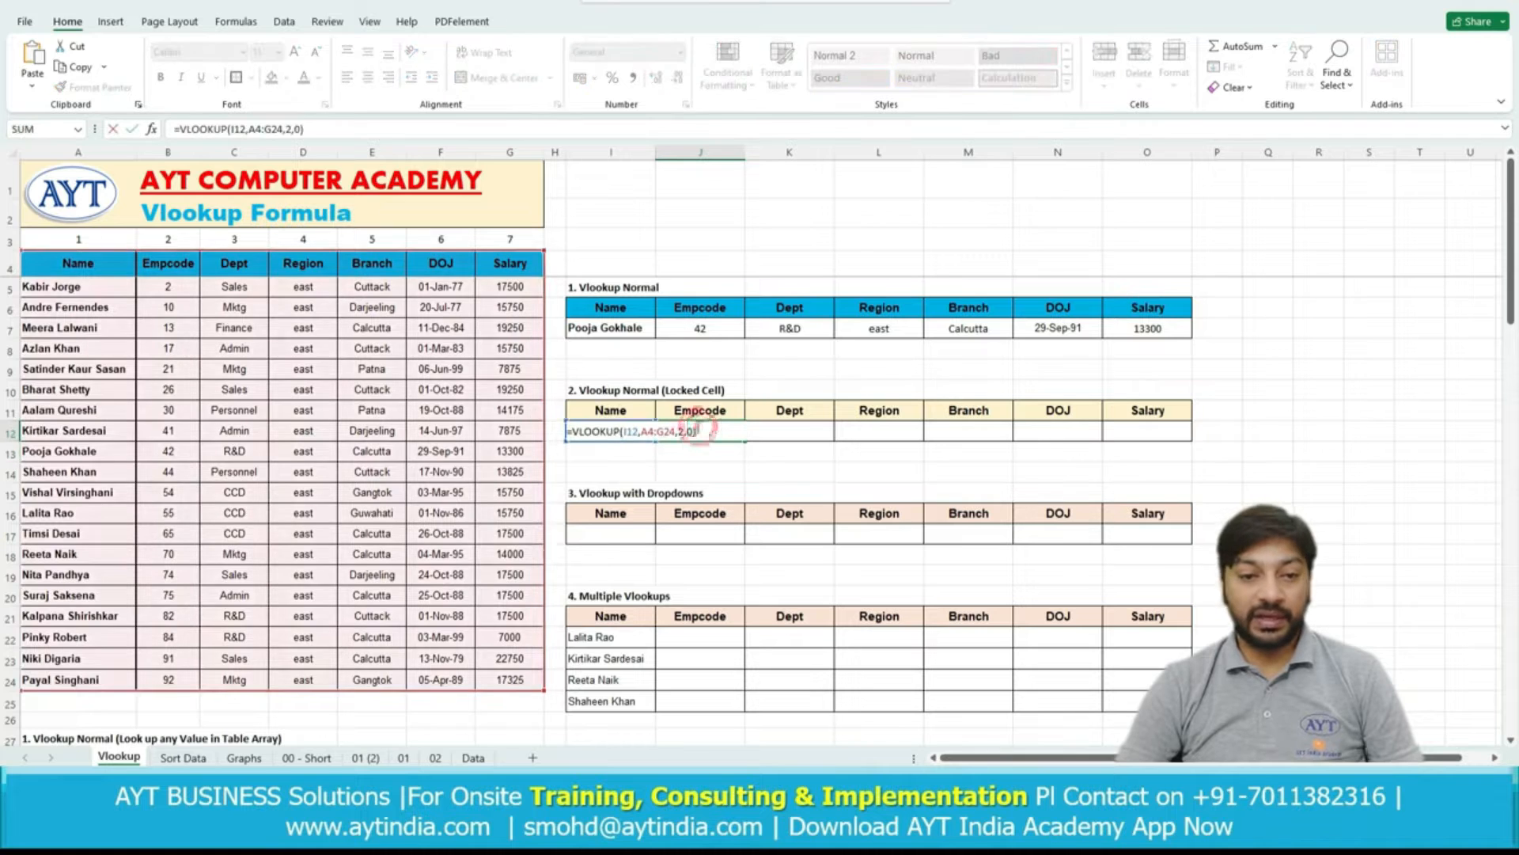
pyautogui.press('Escape')
pyautogui.moveTo(71, 637); pyautogui.dragTo(519, 652)
pyautogui.click(707, 433)
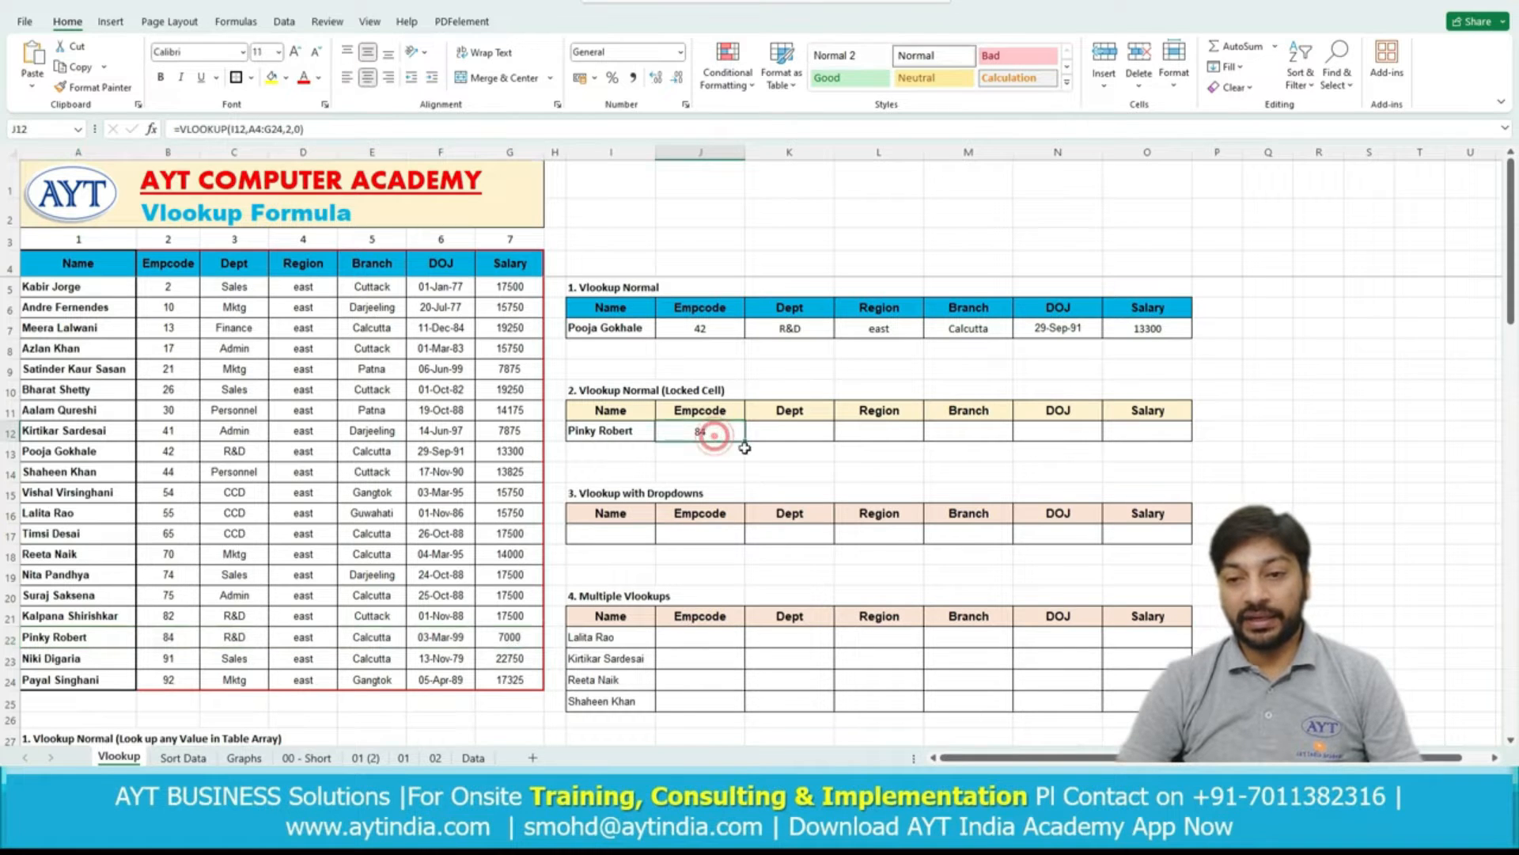
pyautogui.moveTo(744, 441); pyautogui.dragTo(793, 438)
# Compare the lookup value and table array references in K12's copied formula with those in J12.
pyautogui.click(803, 431)
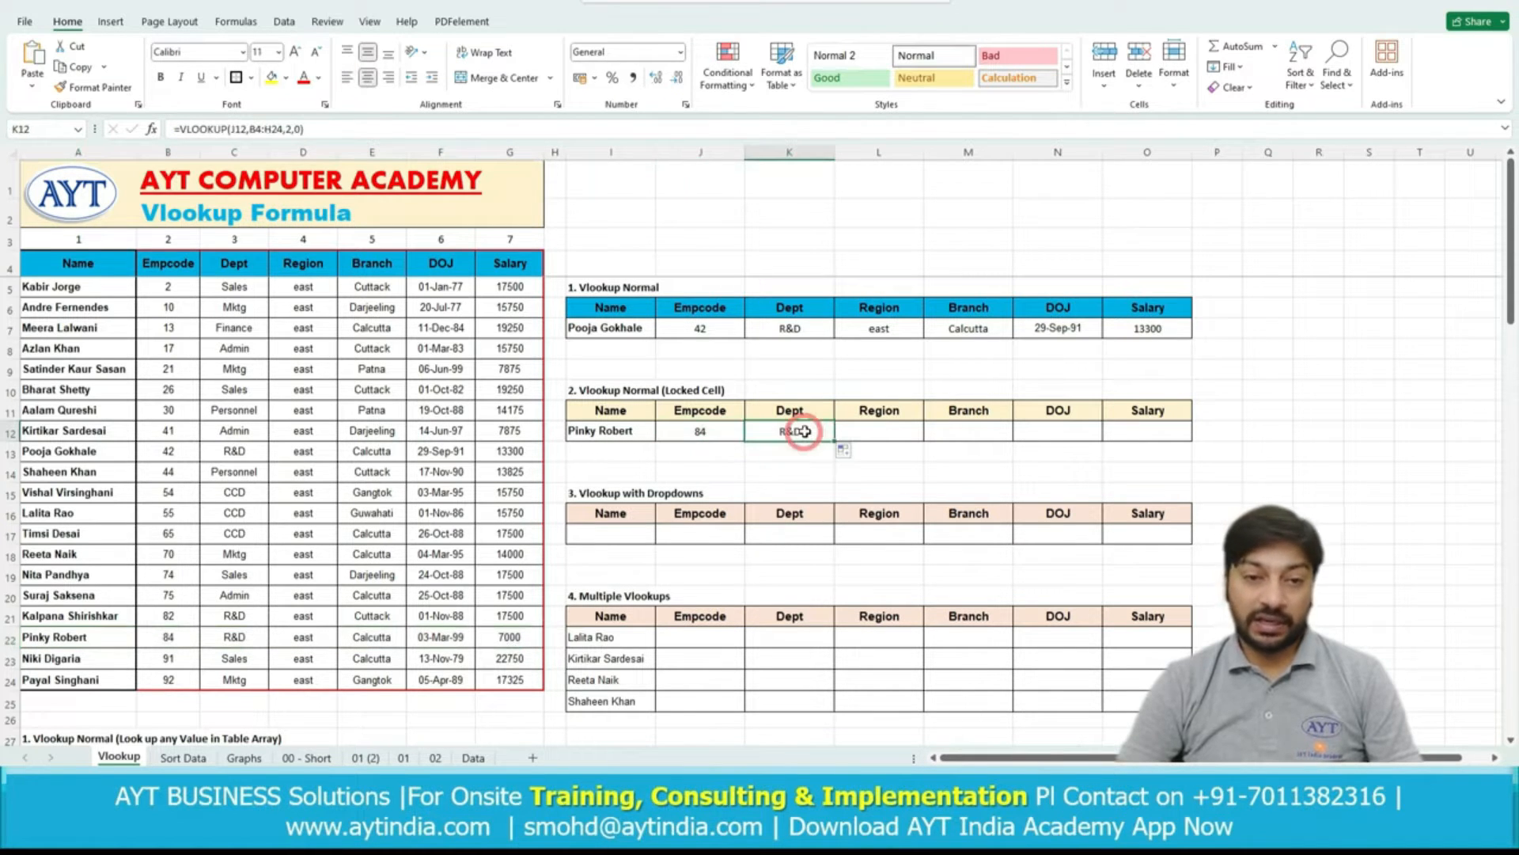
pyautogui.doubleClick(805, 431)
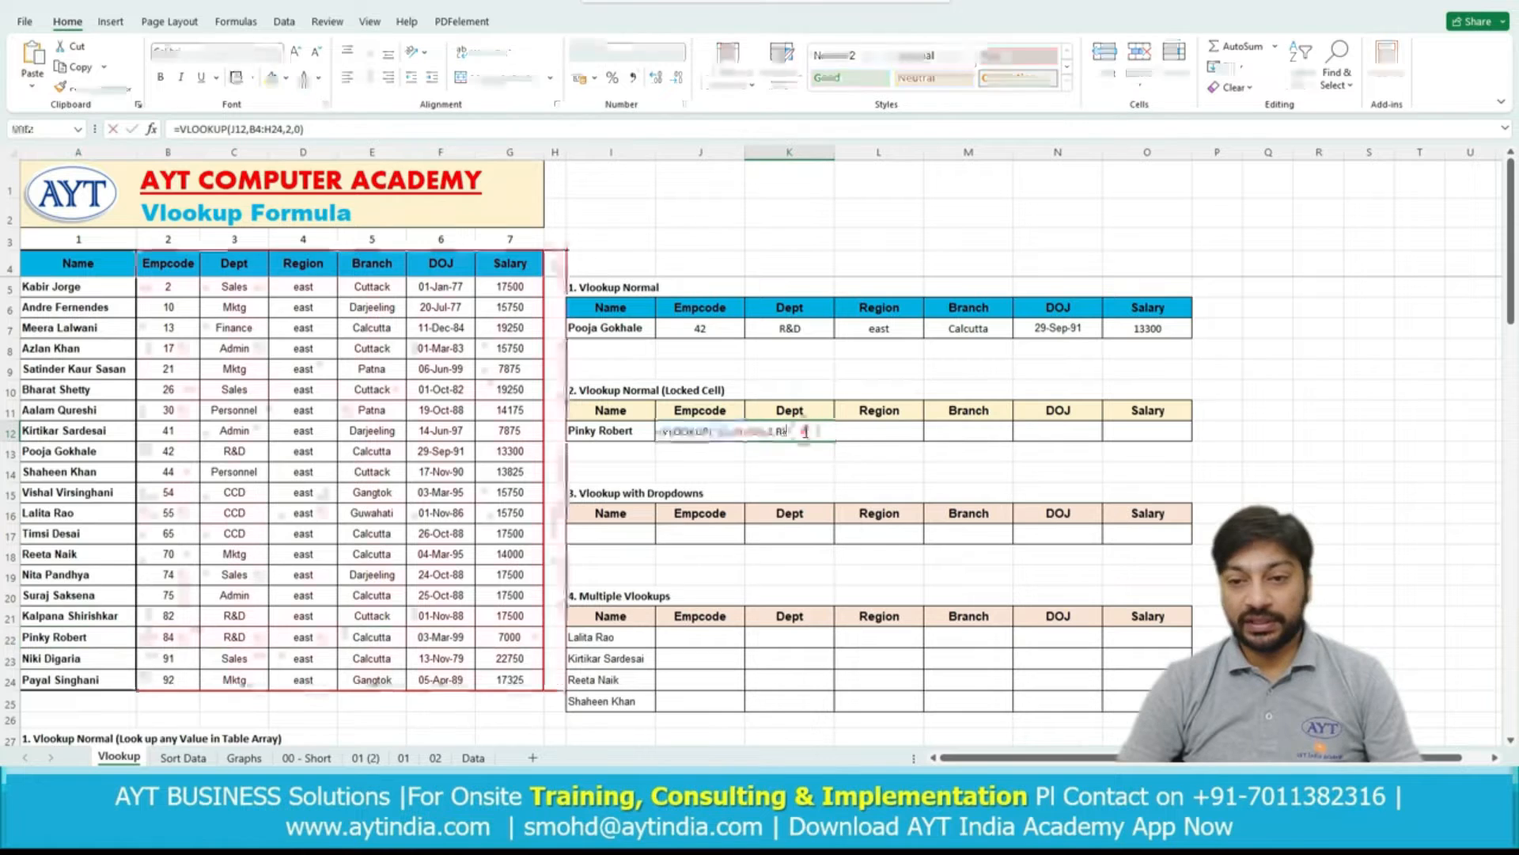
pyautogui.press('Escape')
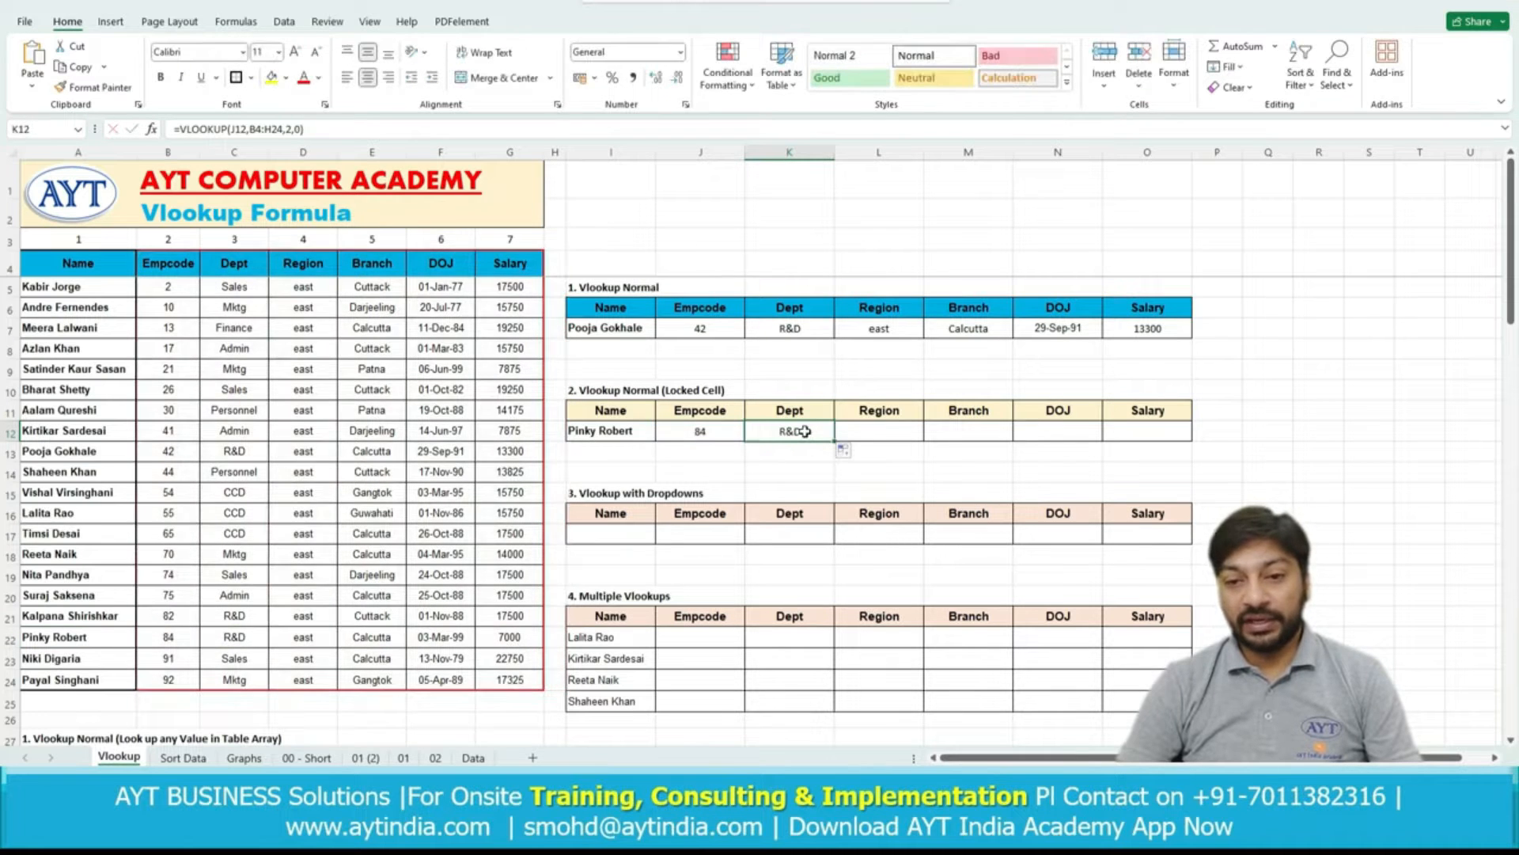
pyautogui.doubleClick(781, 430)
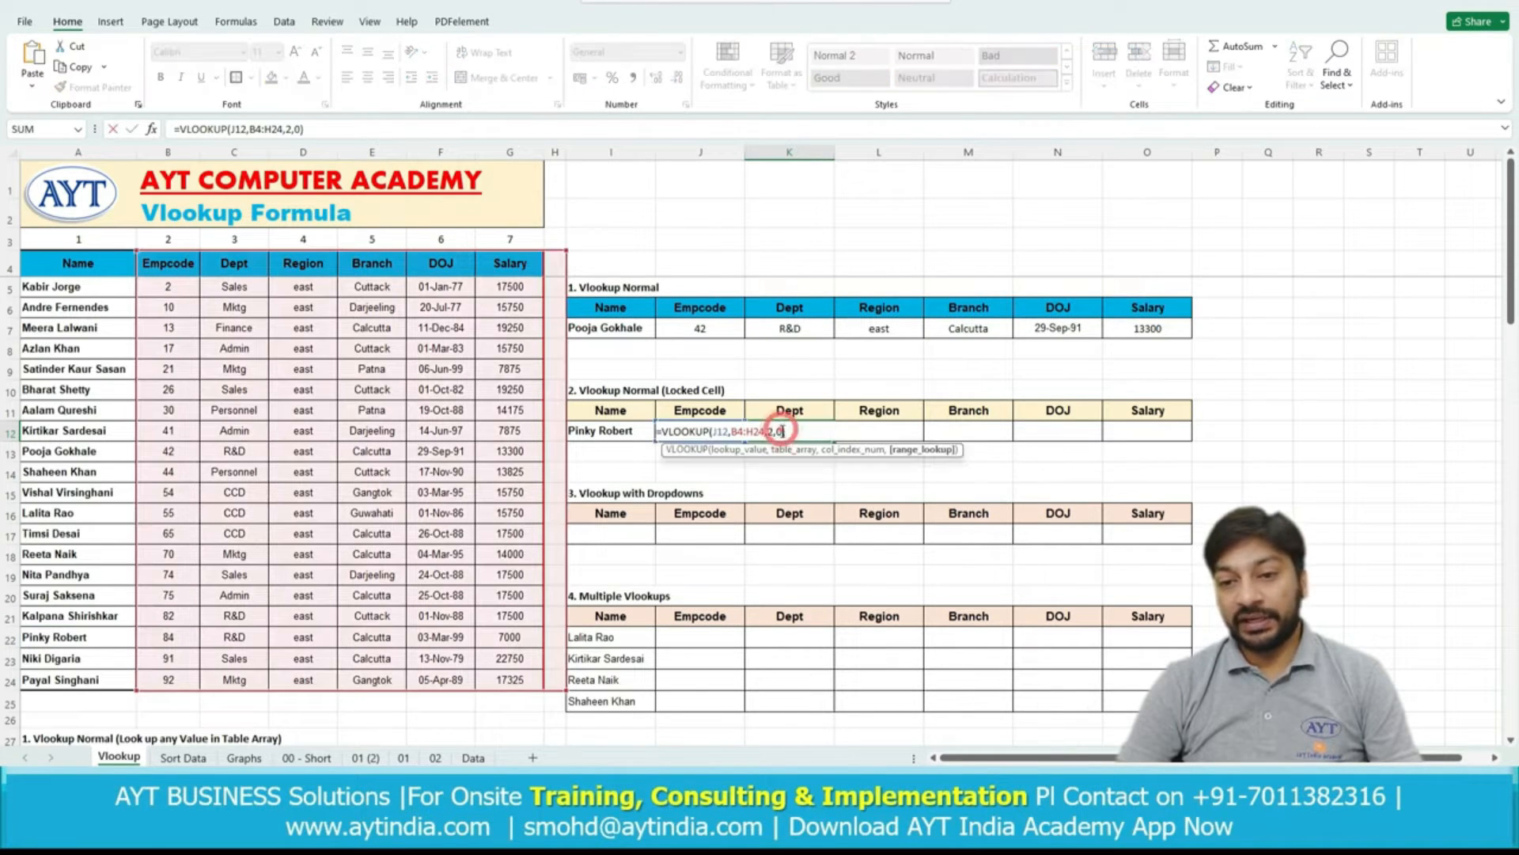
pyautogui.press('Escape')
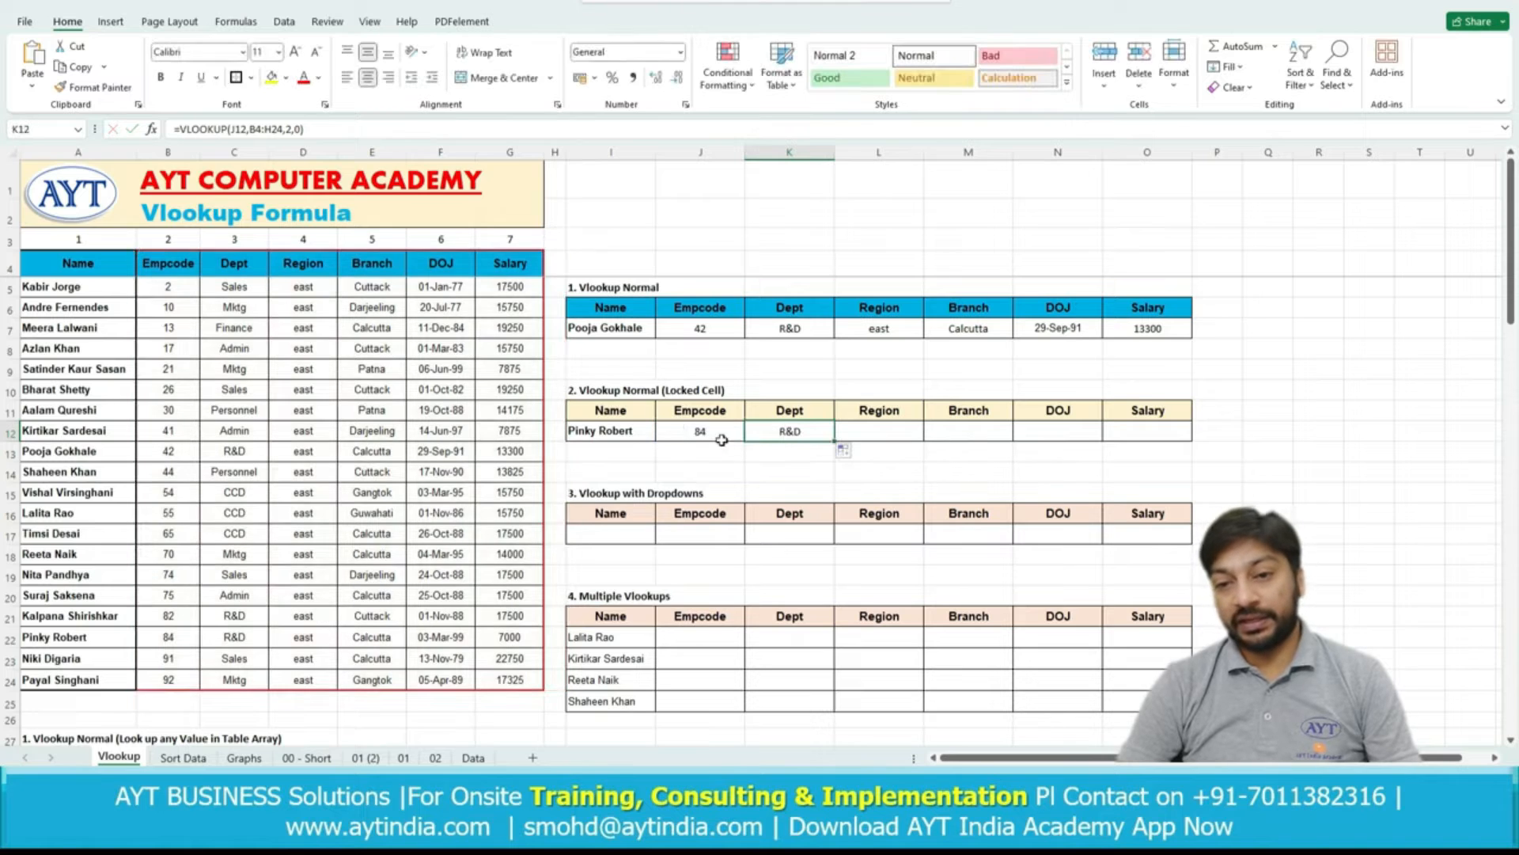
pyautogui.click(712, 432)
pyautogui.doubleClick(678, 431)
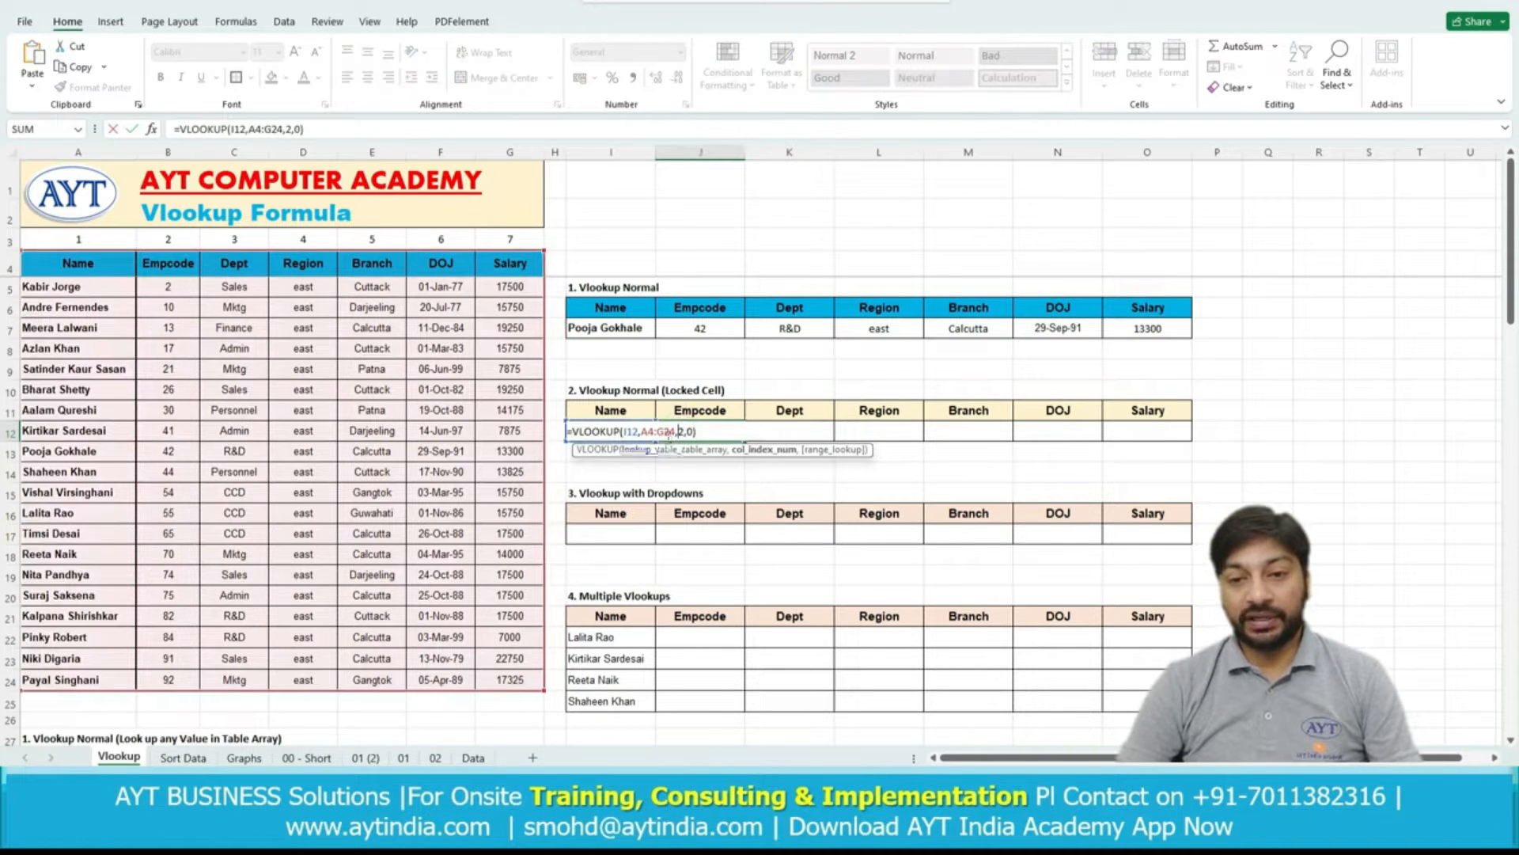
pyautogui.press('Escape')
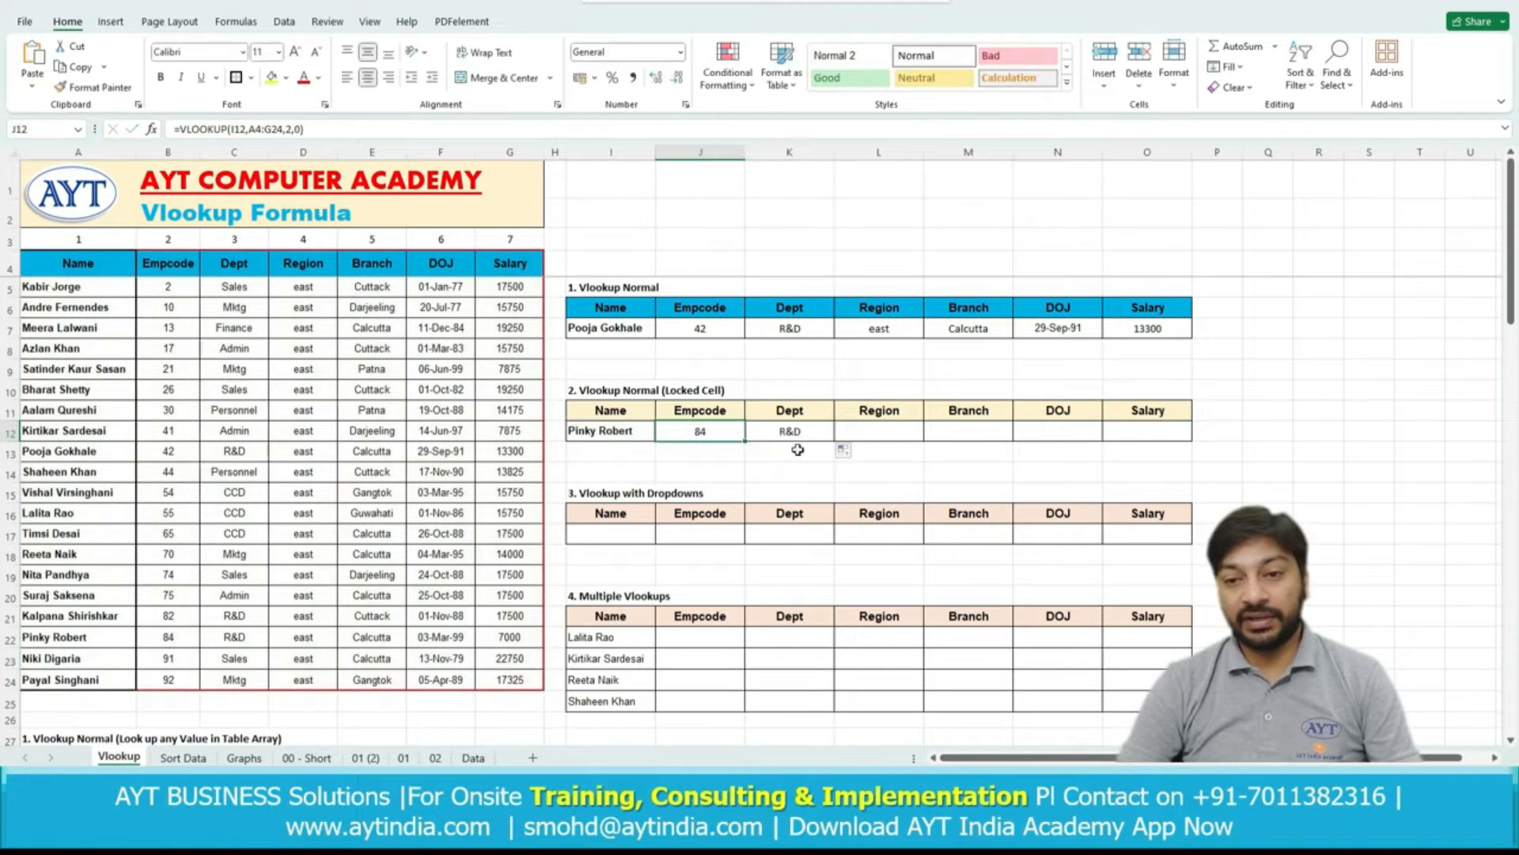
pyautogui.doubleClick(797, 431)
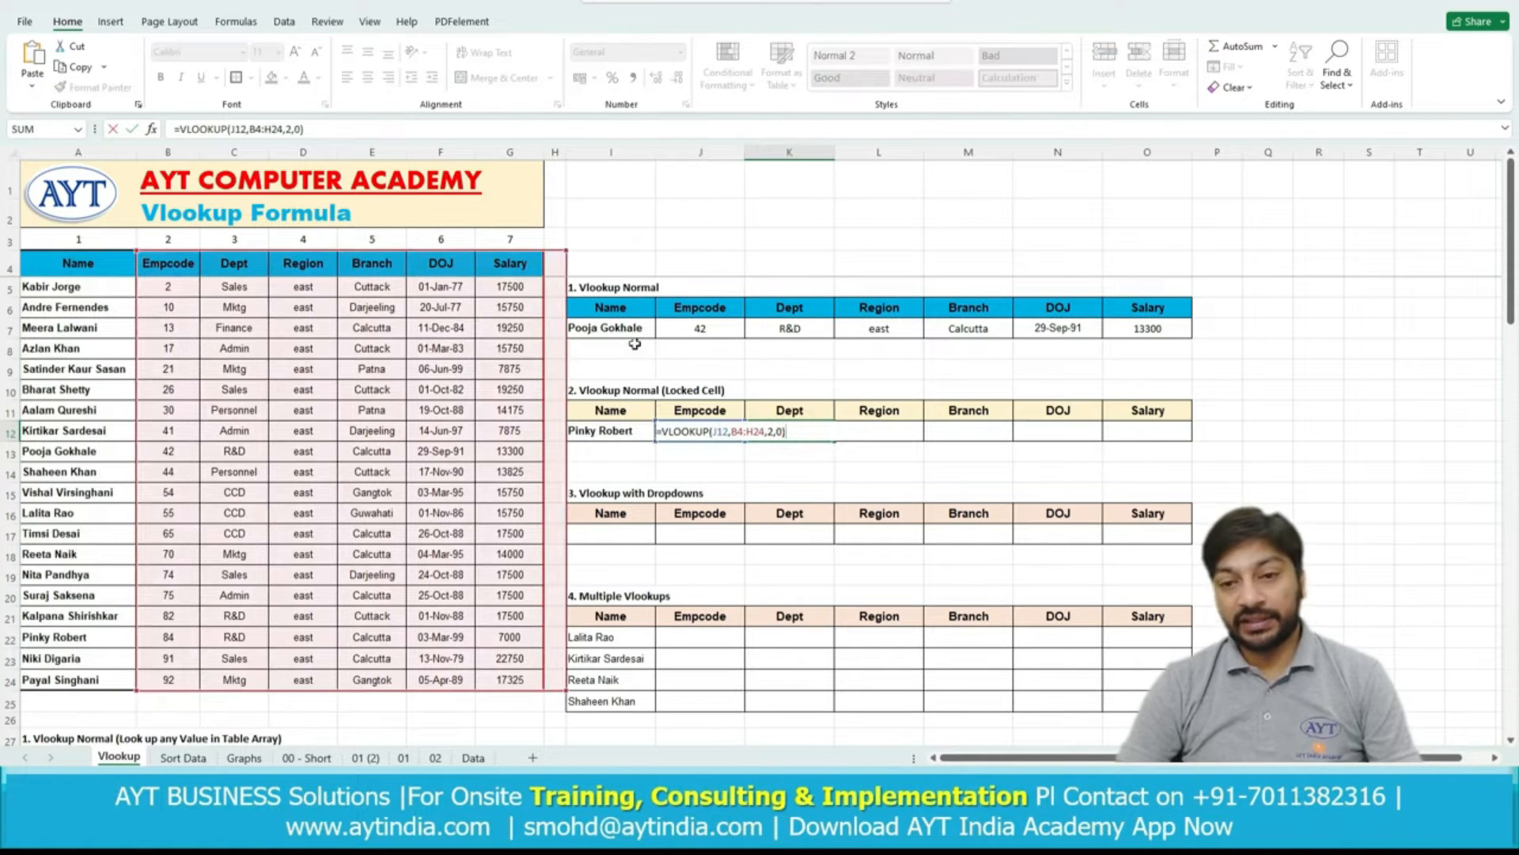
pyautogui.press('Escape')
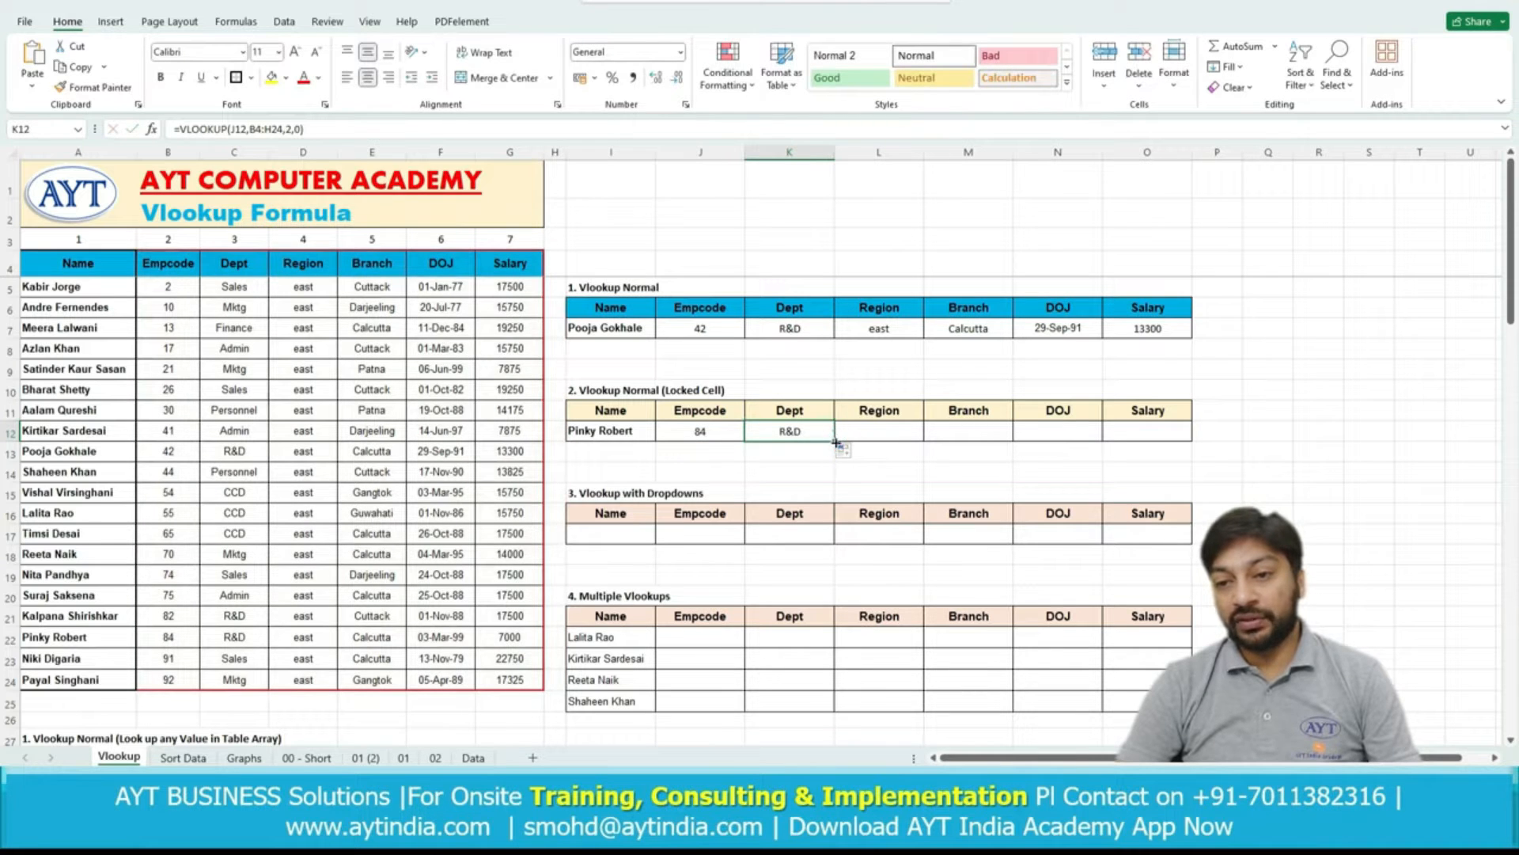
# Fill the K12 formula into Region cell L12 and inspect the references of the copy.
pyautogui.click(877, 438)
pyautogui.click(779, 437)
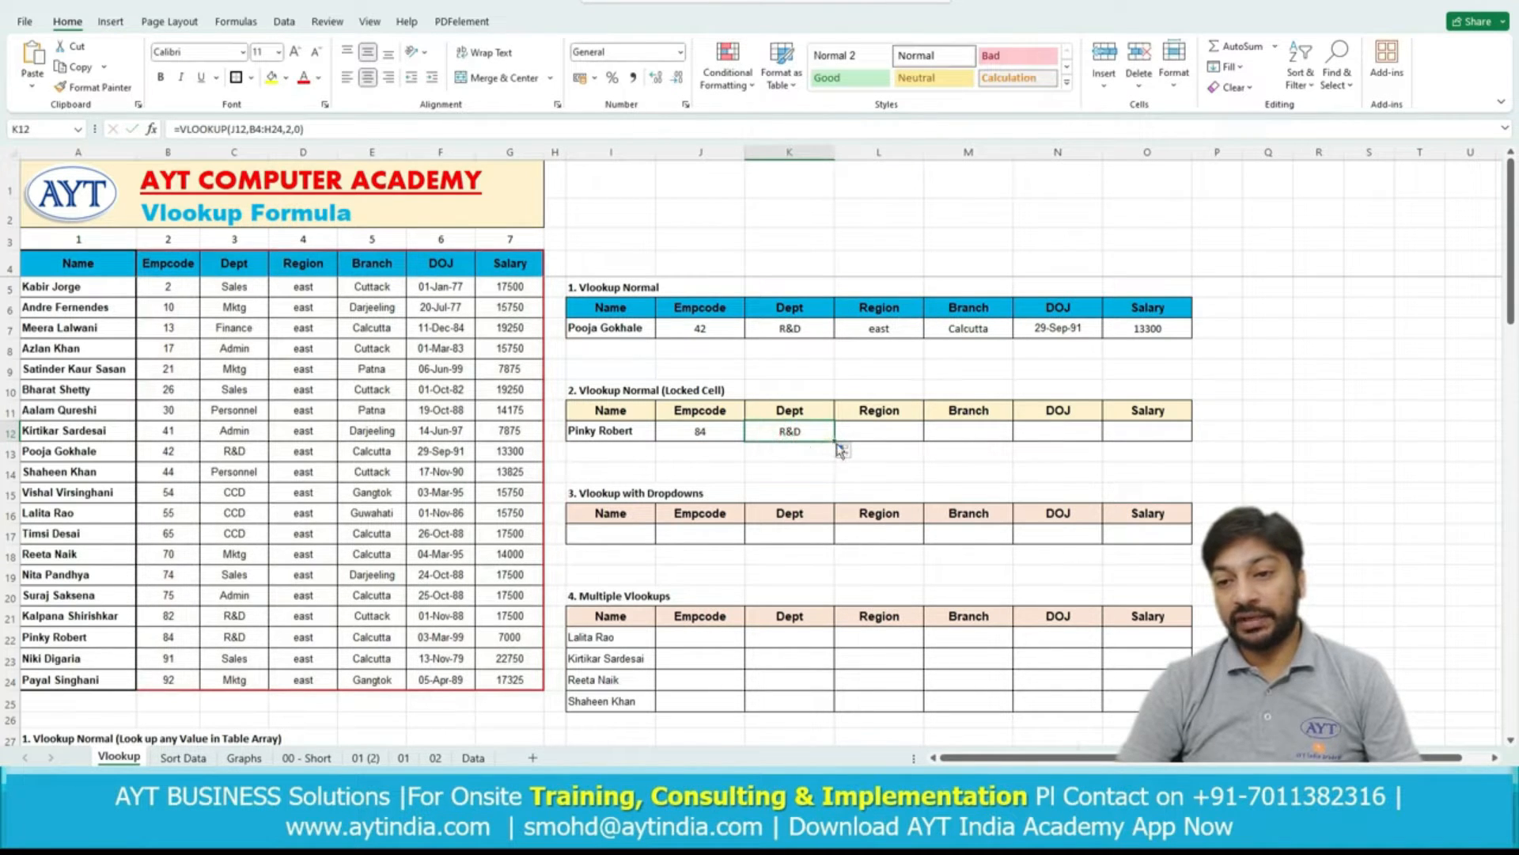
pyautogui.moveTo(837, 439); pyautogui.dragTo(870, 433)
pyautogui.doubleClick(882, 431)
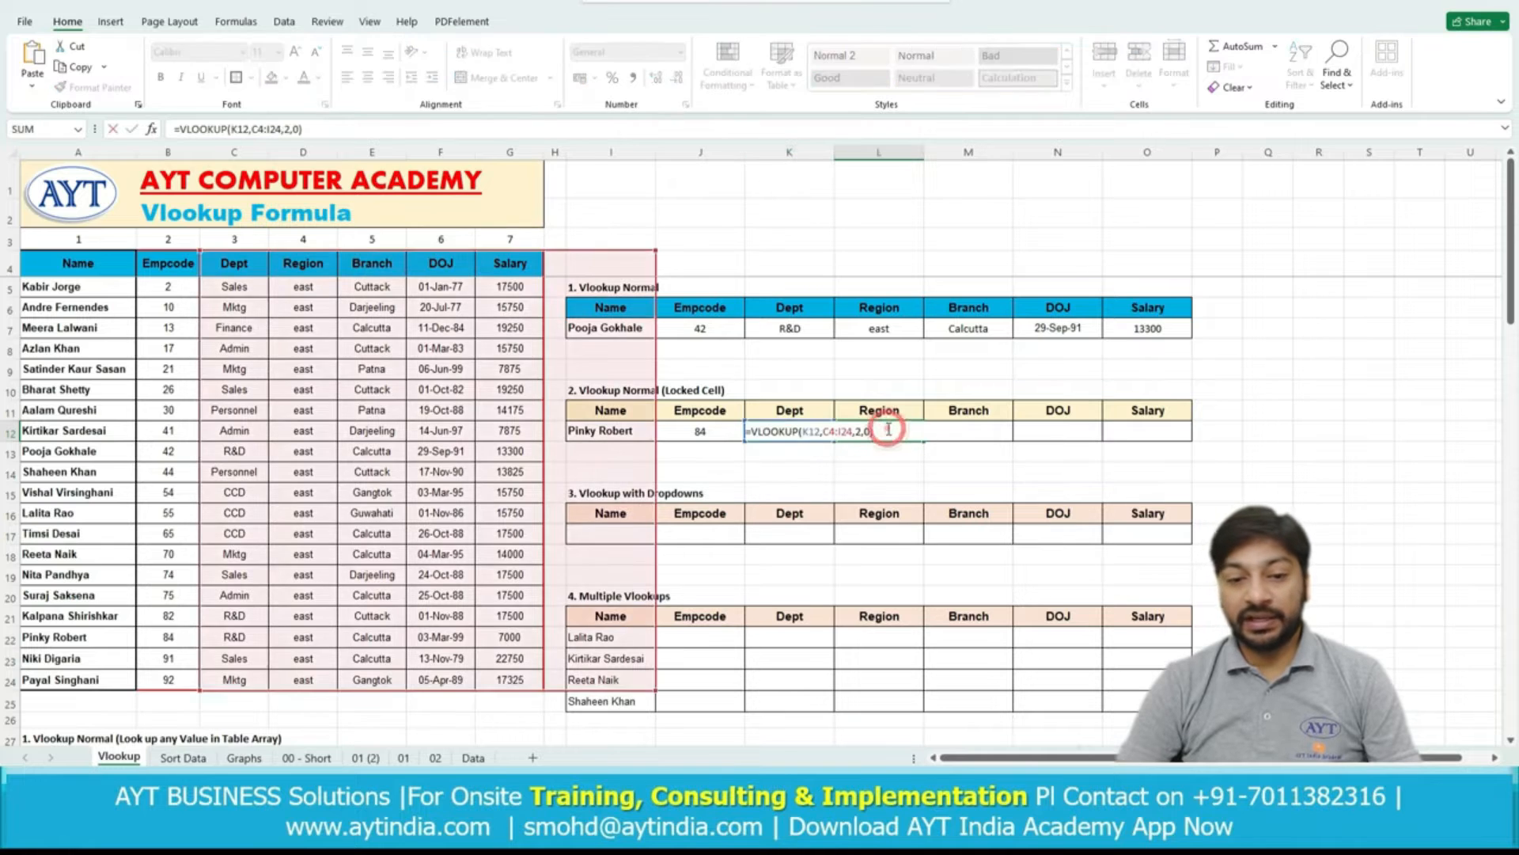
pyautogui.press('Escape')
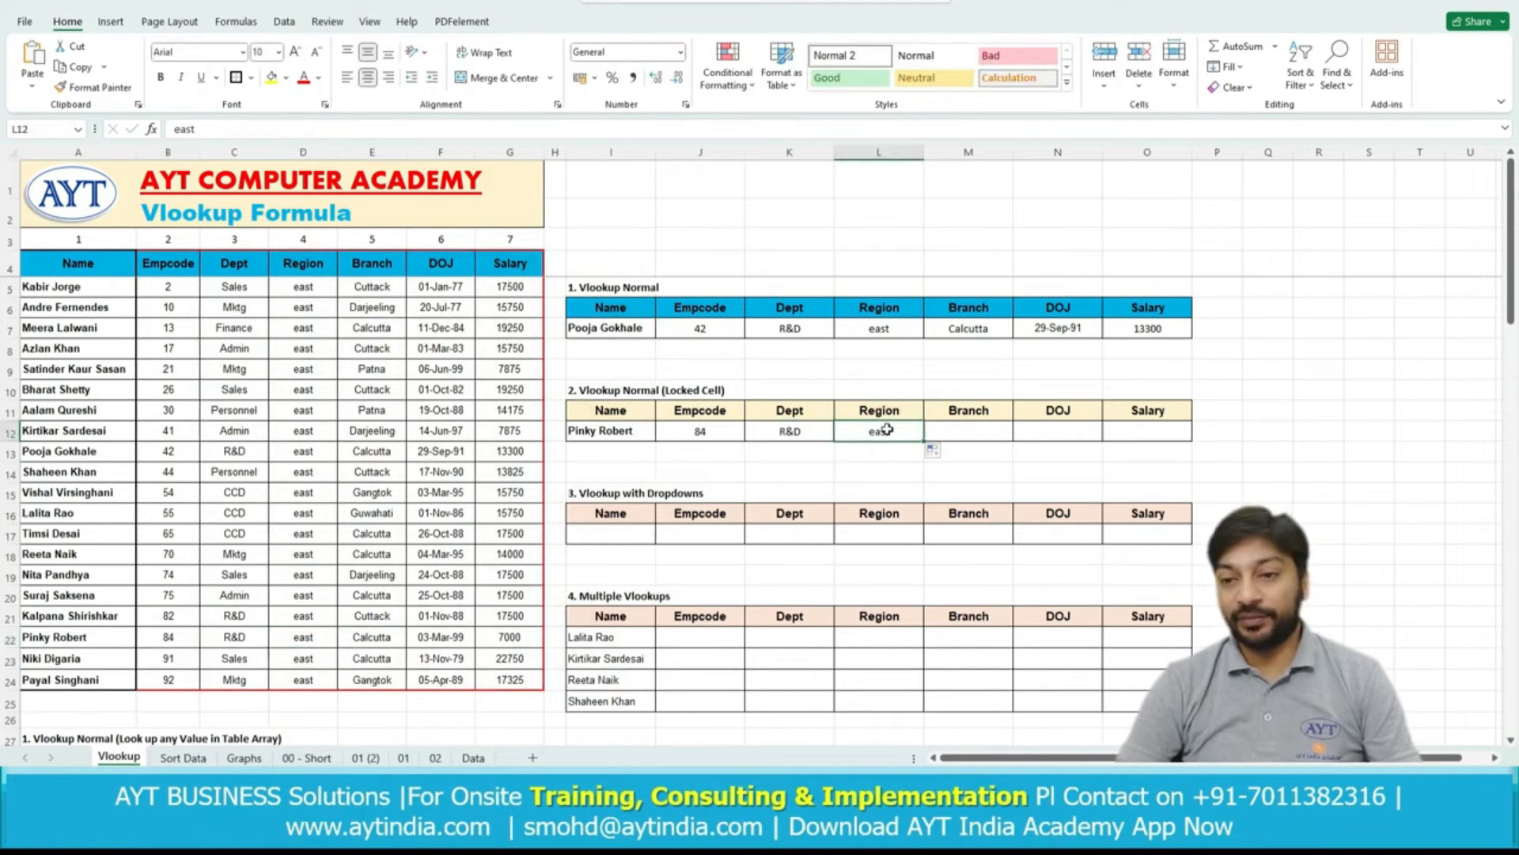
# Extend the formula from L12 through Branch cell M12 to DOJ cell N12.
pyautogui.click(880, 431)
pyautogui.moveTo(924, 440); pyautogui.dragTo(991, 433)
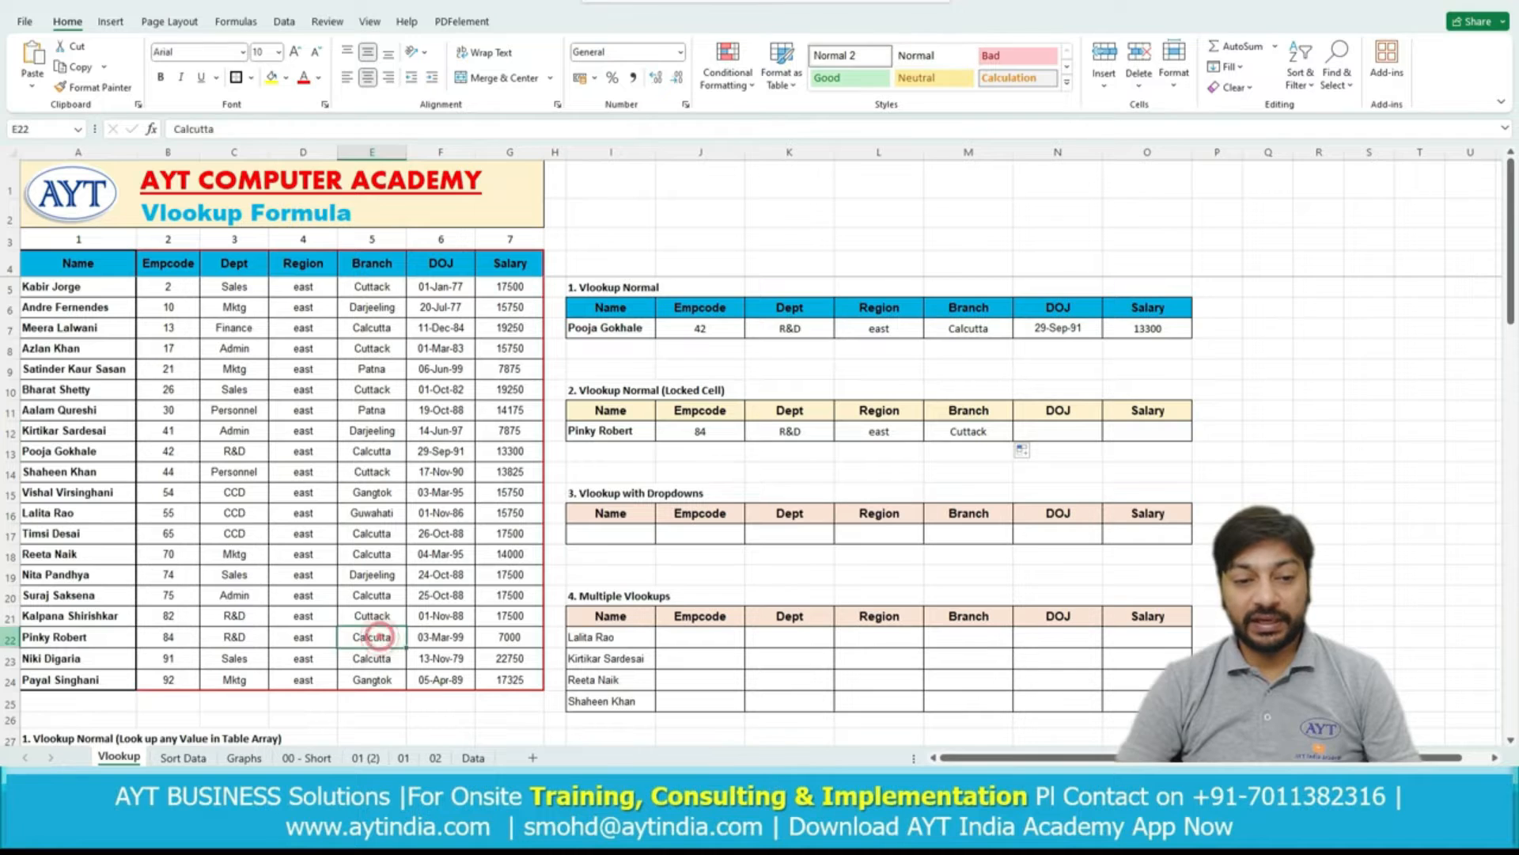
pyautogui.click(974, 433)
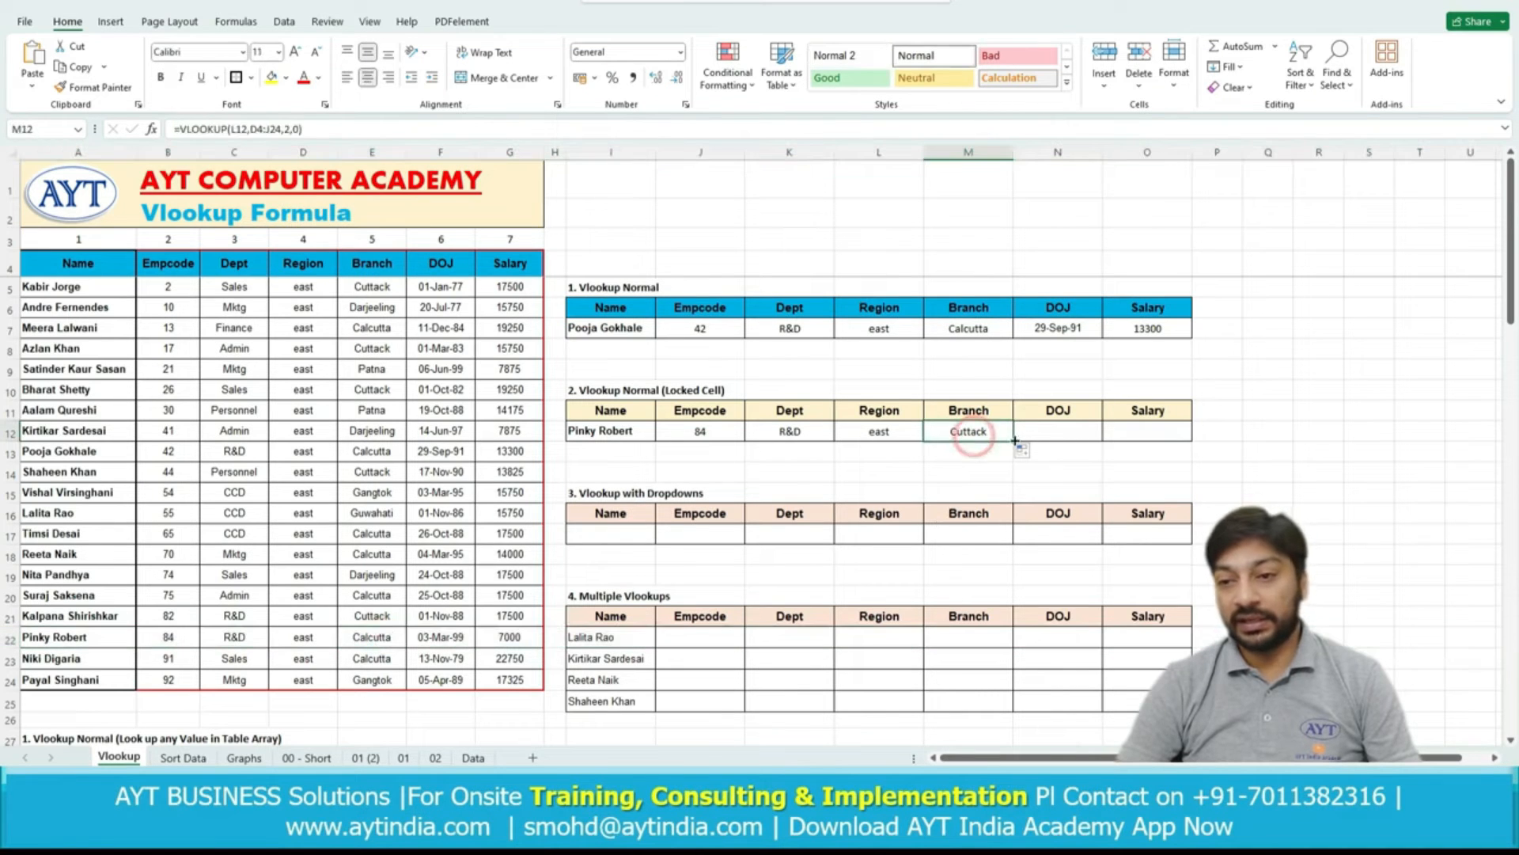
pyautogui.moveTo(1016, 440); pyautogui.dragTo(1072, 445)
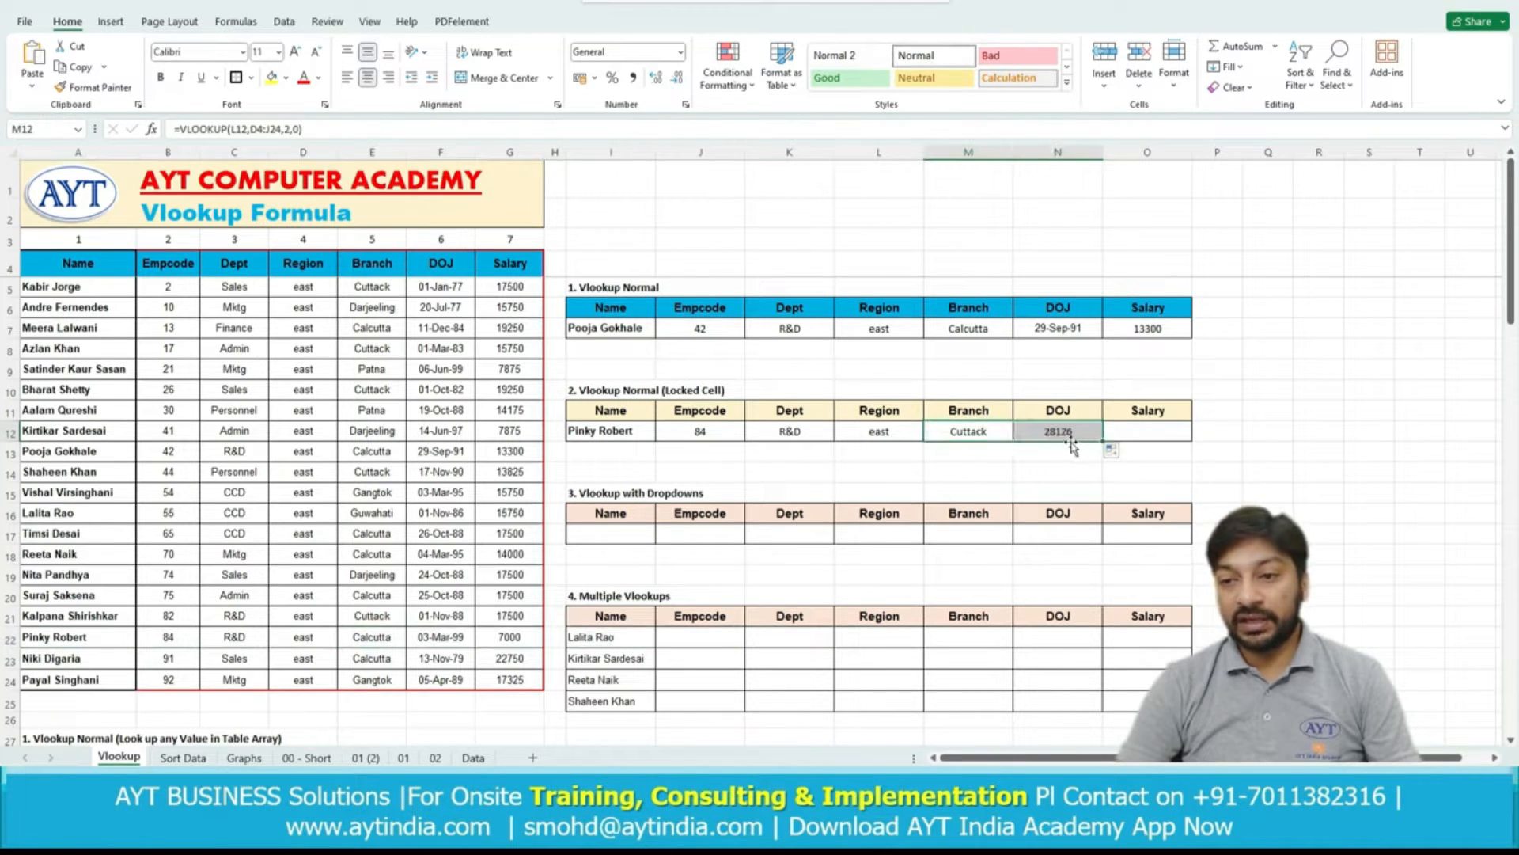
# Copy the date formatting of N7 onto DOJ cell N12 and check the result against row 22.
pyautogui.click(1069, 328)
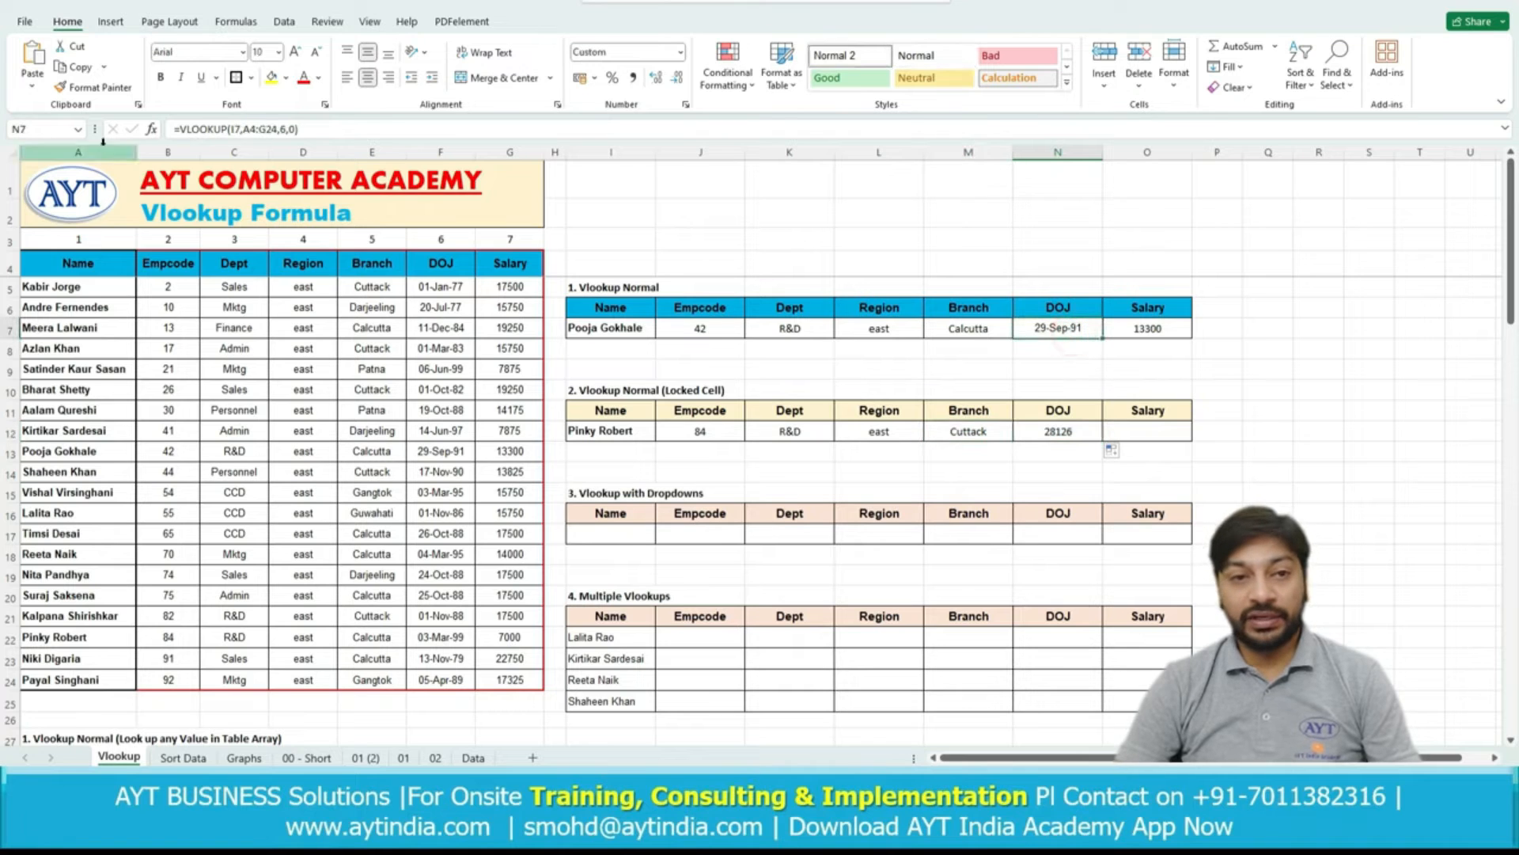
pyautogui.click(94, 87)
pyautogui.click(1053, 432)
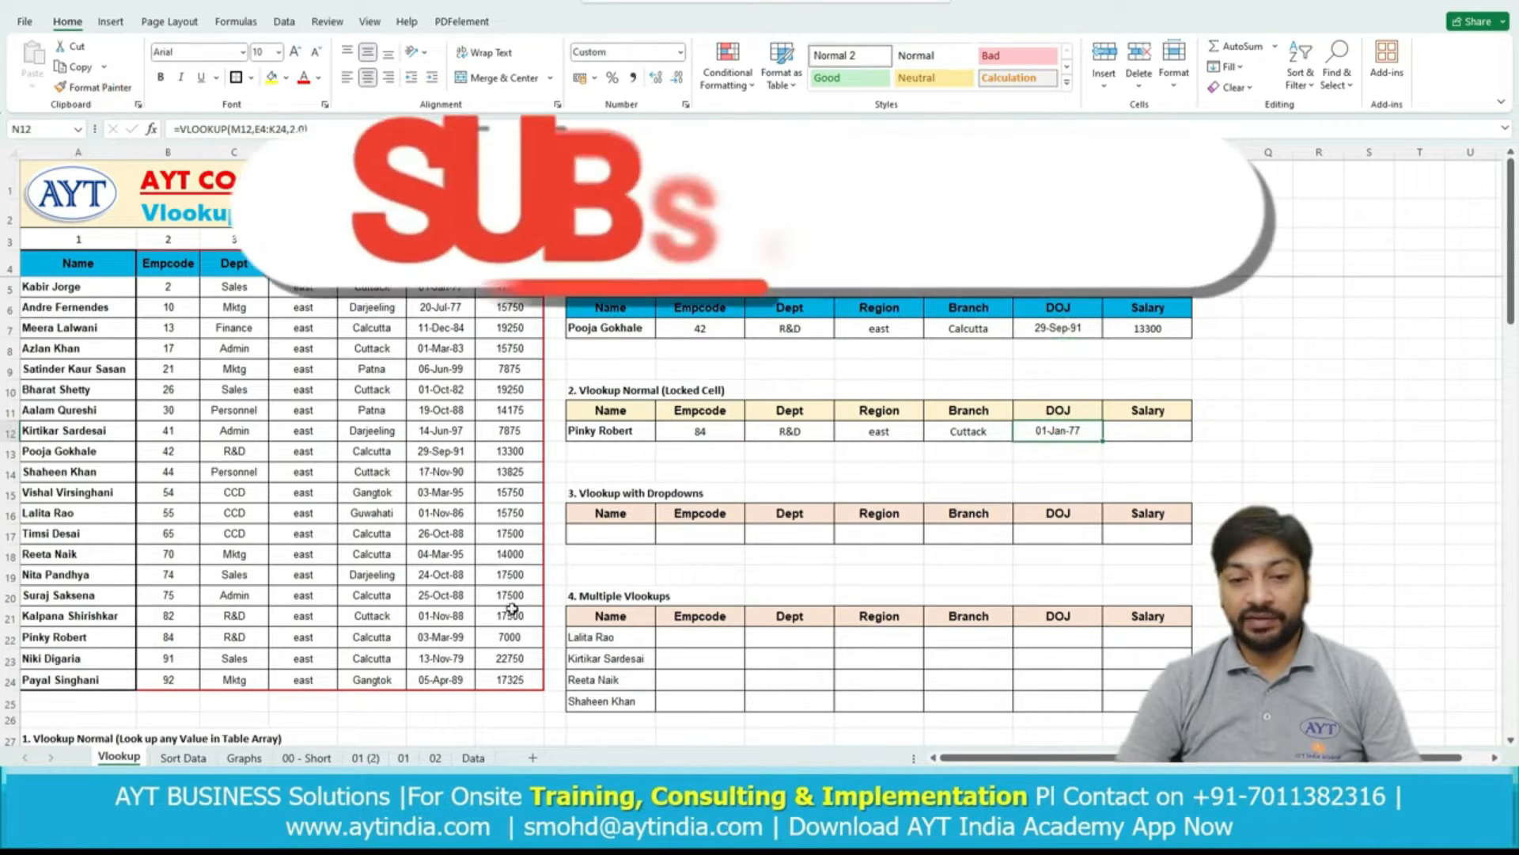
pyautogui.click(10, 639)
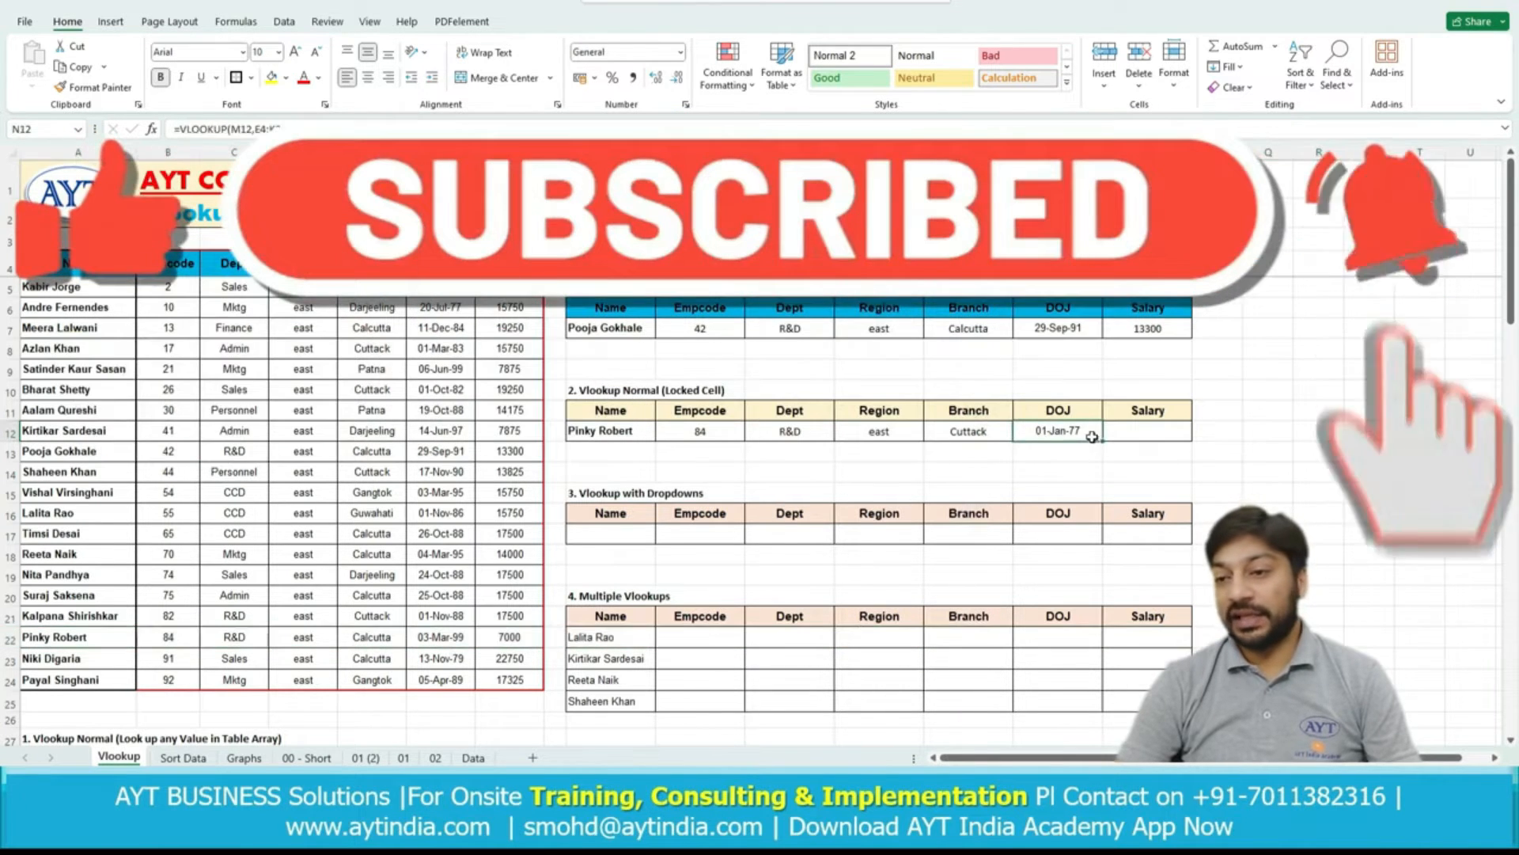
# Fill the formula from N12 into Salary cell O12 and apply O7's formatting to it.
pyautogui.moveTo(1103, 440); pyautogui.dragTo(1187, 441)
pyautogui.click(1160, 432)
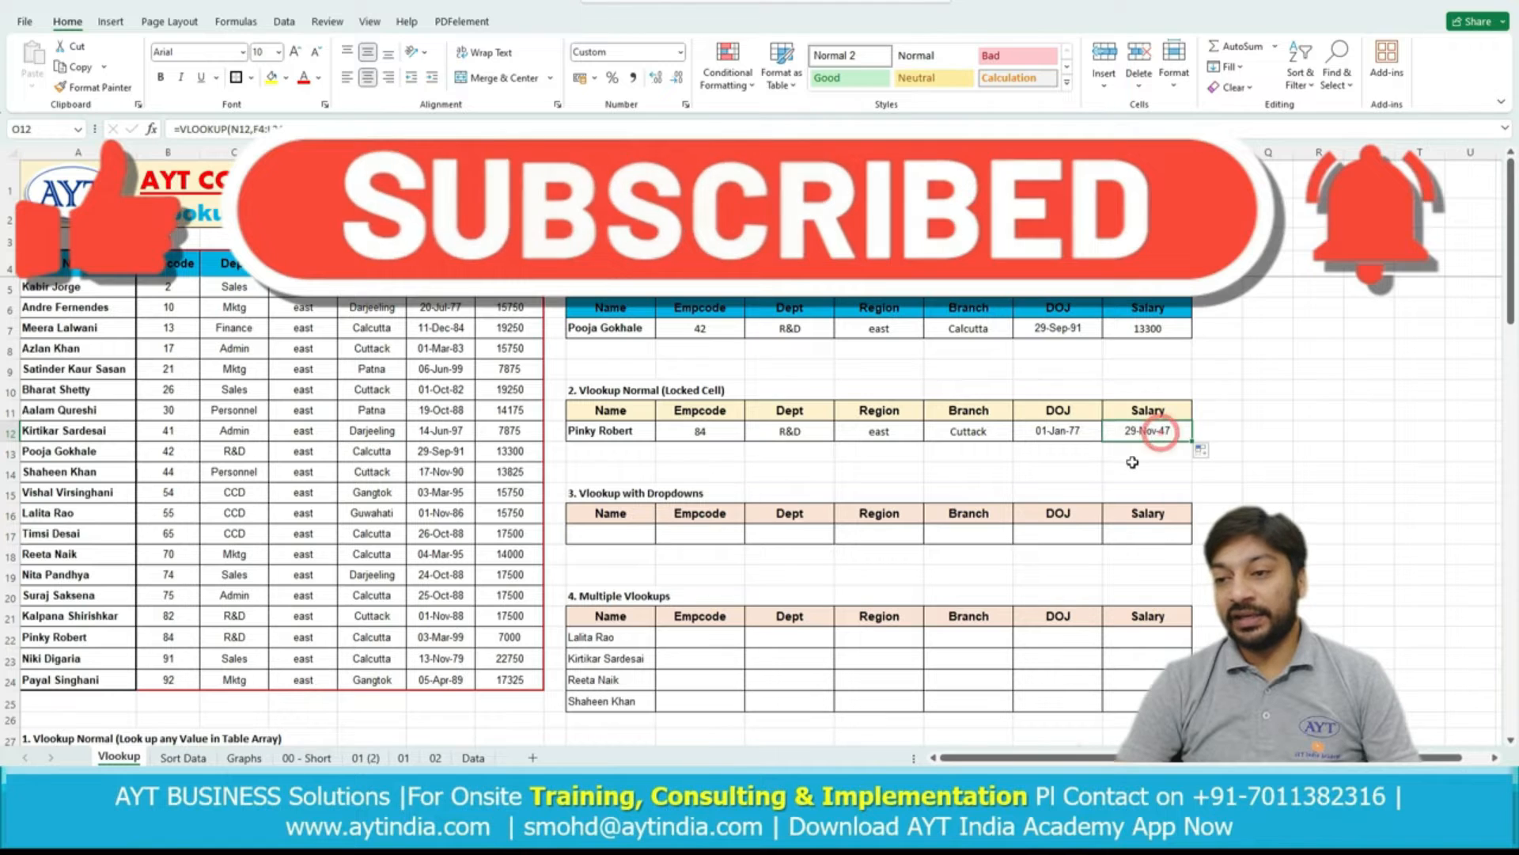
pyautogui.click(1147, 327)
pyautogui.click(119, 87)
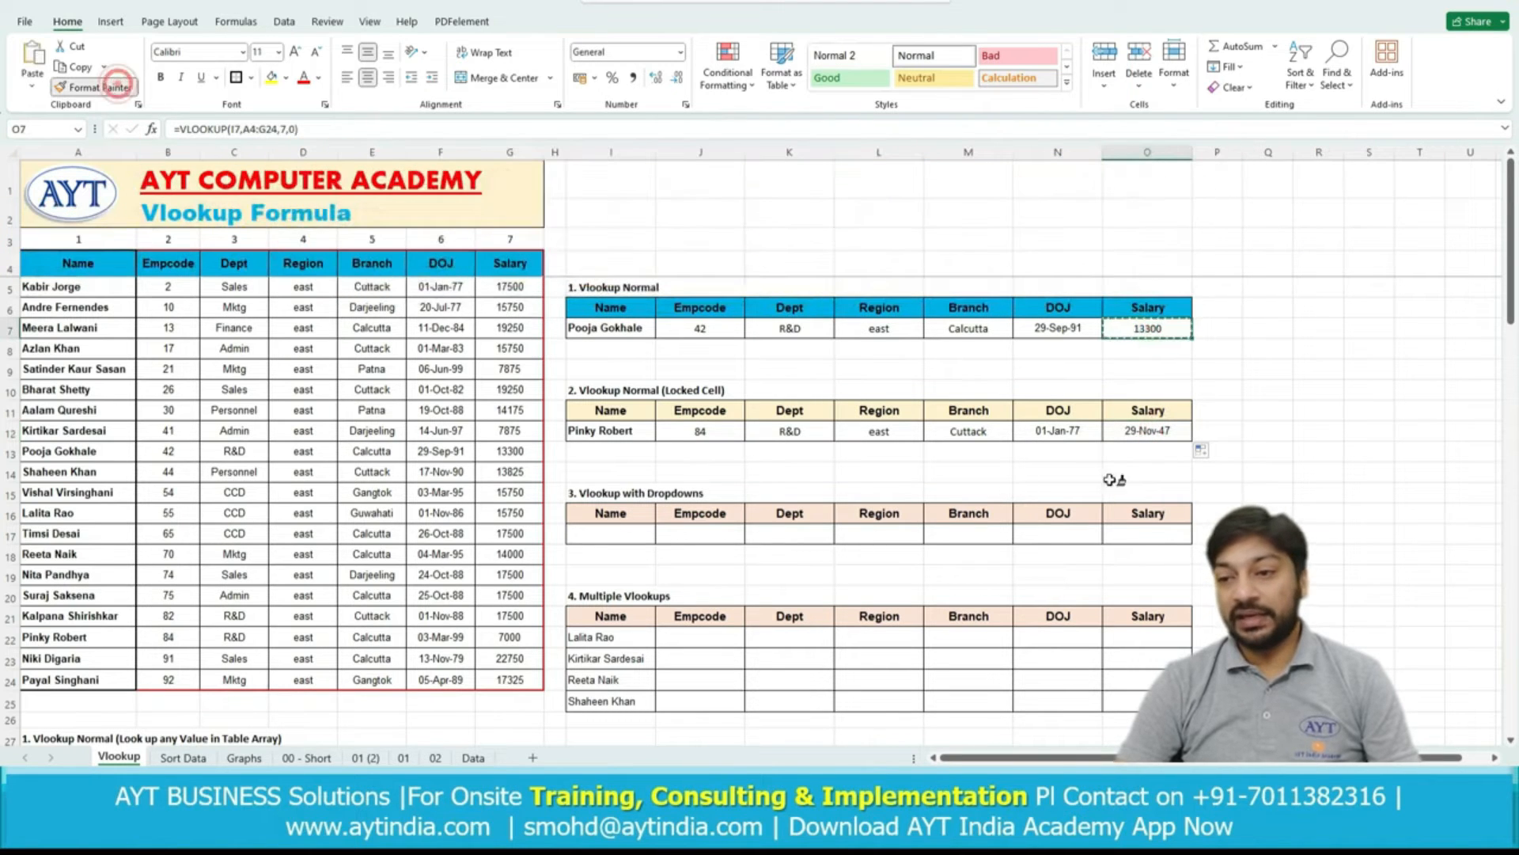
pyautogui.click(1147, 431)
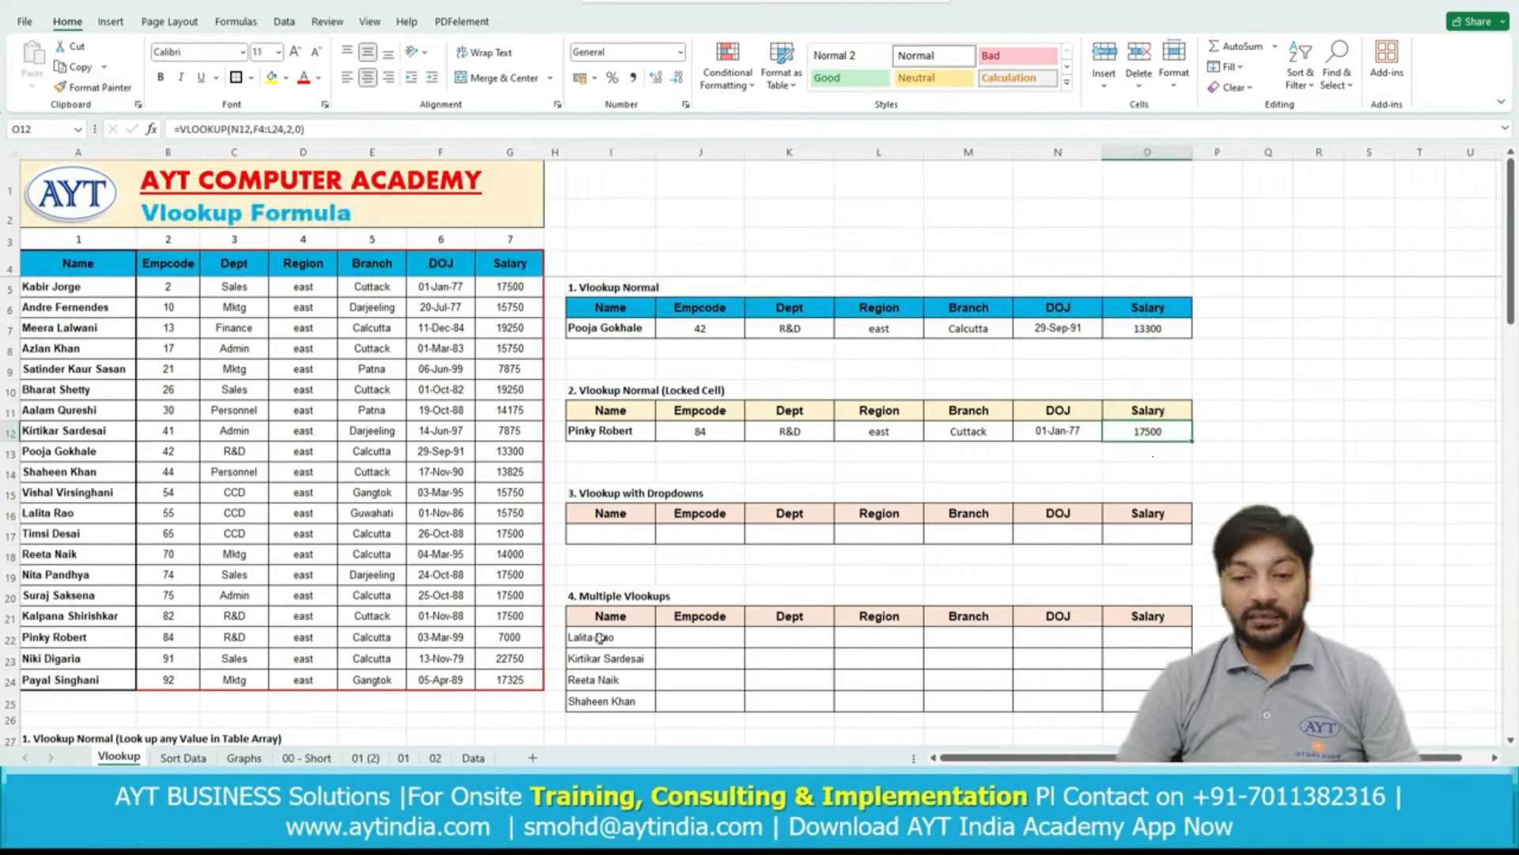
# Compare the results and references in L12:O12 with the employee's record in row 22.
pyautogui.click(11, 641)
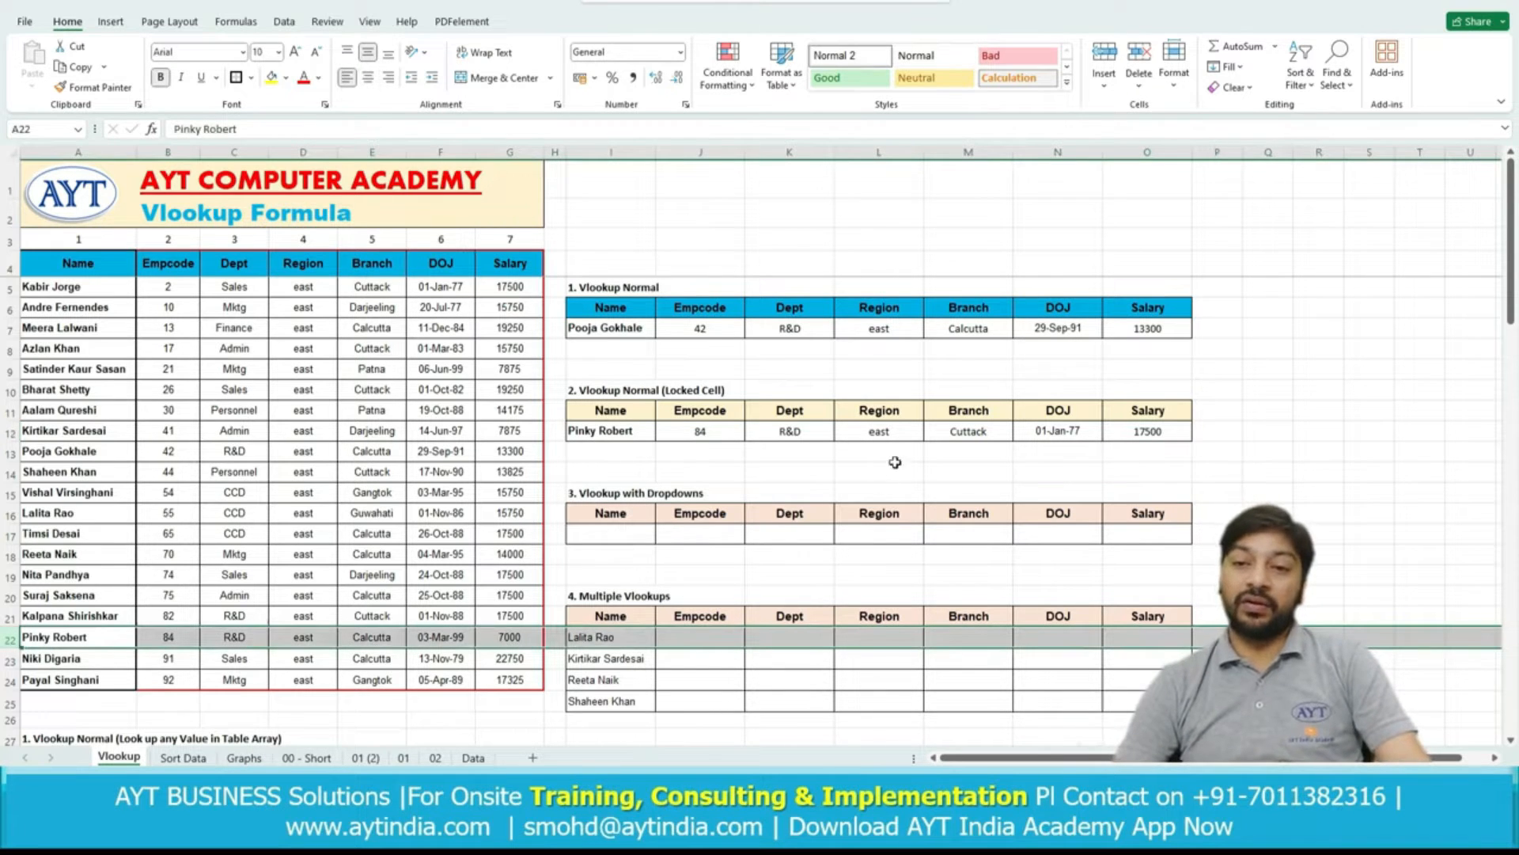
pyautogui.click(878, 431)
pyautogui.click(969, 431)
pyautogui.click(1052, 432)
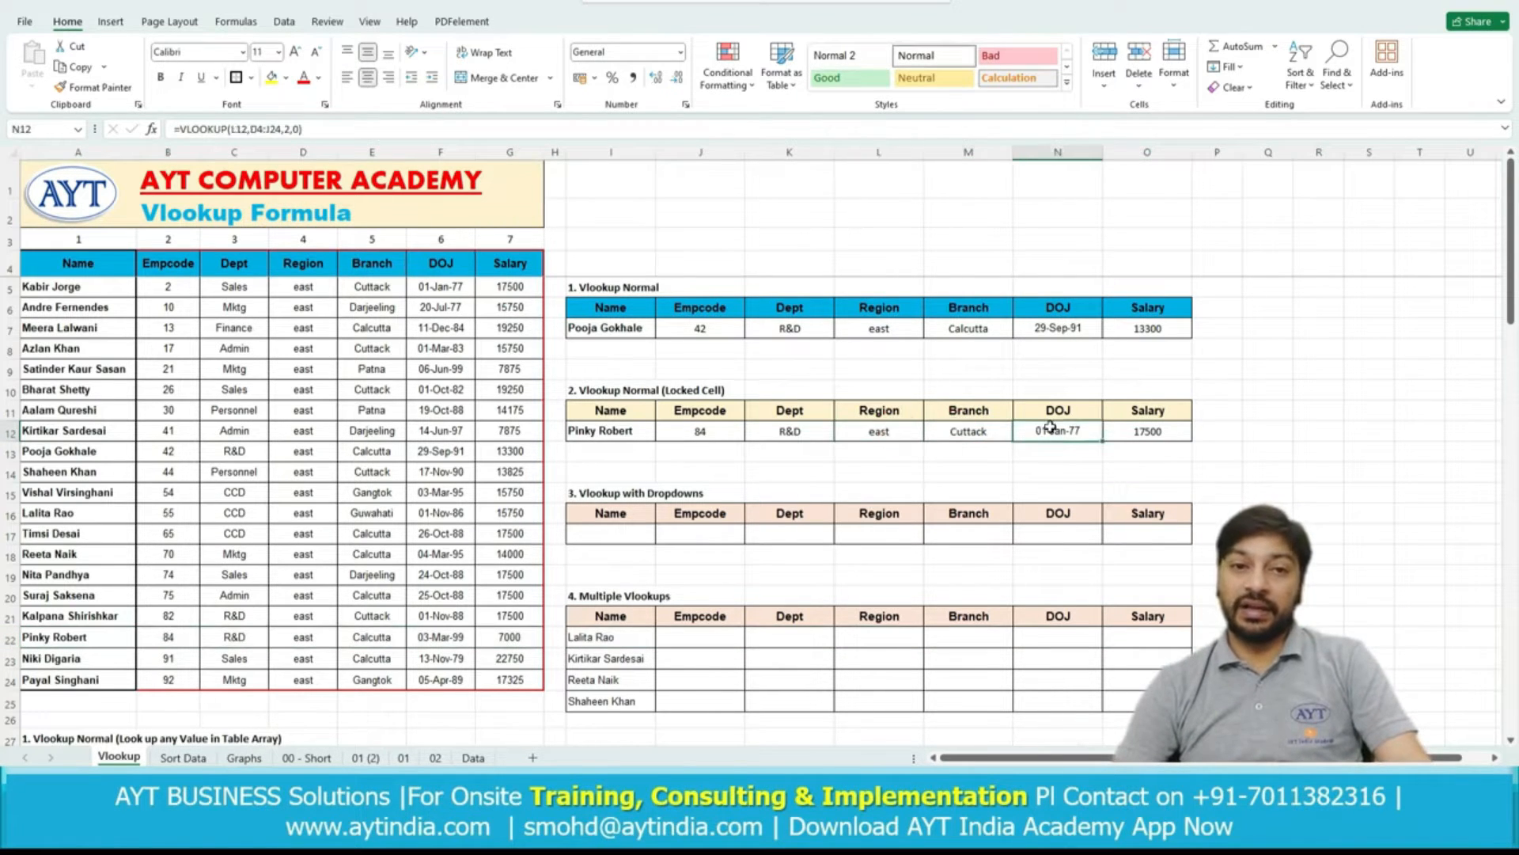
pyautogui.click(1120, 428)
pyautogui.click(832, 458)
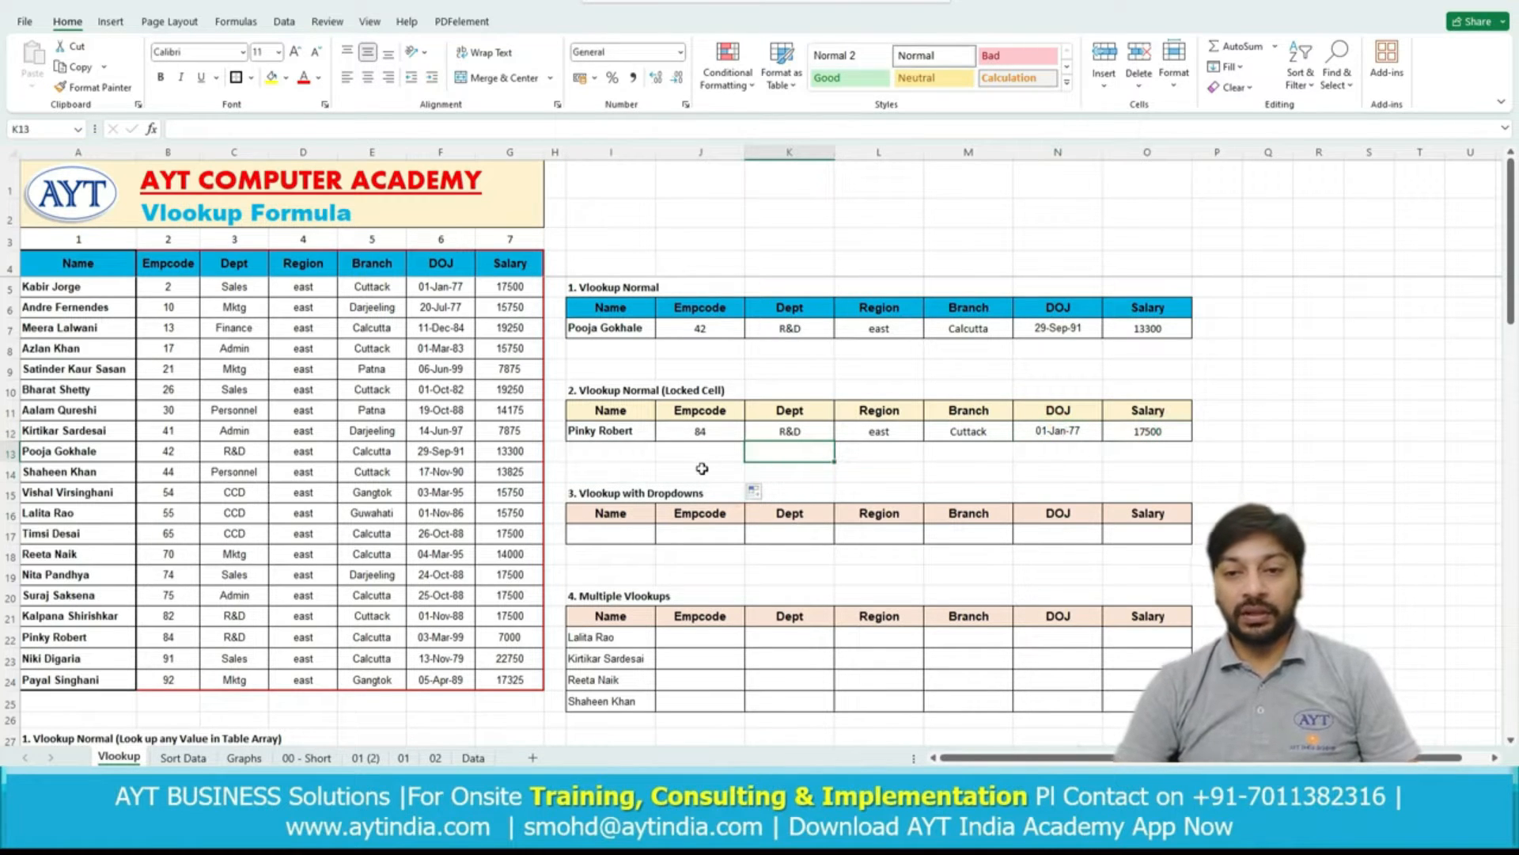
# Clear the formulas from J12 through O12 in the Vlookup Normal (Locked Cell) table.
pyautogui.click(701, 432)
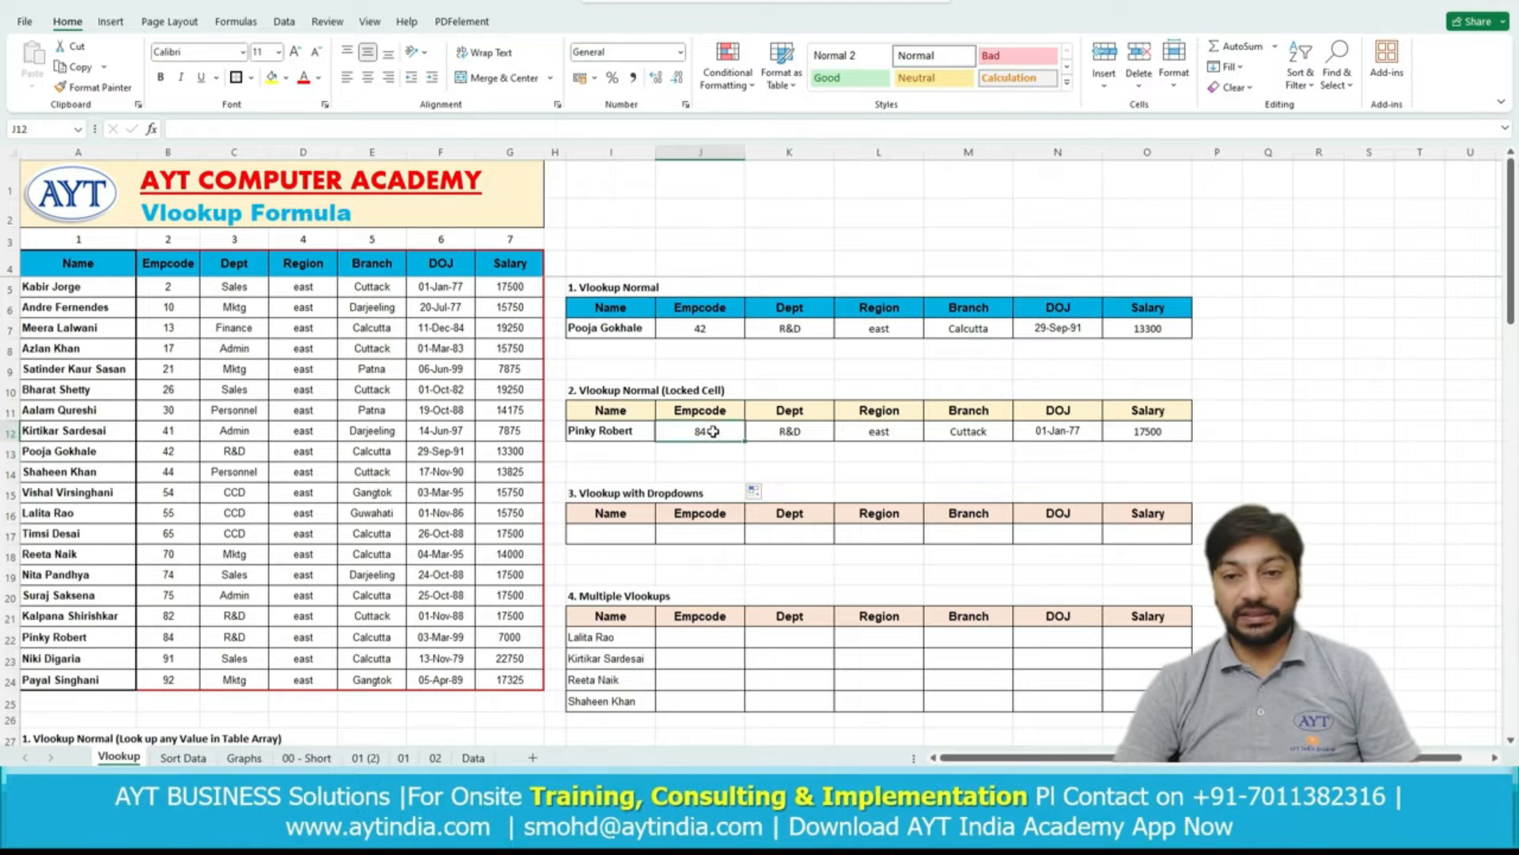
pyautogui.hotkey('ctrl', 'shift', 'Right')
pyautogui.press('Delete')
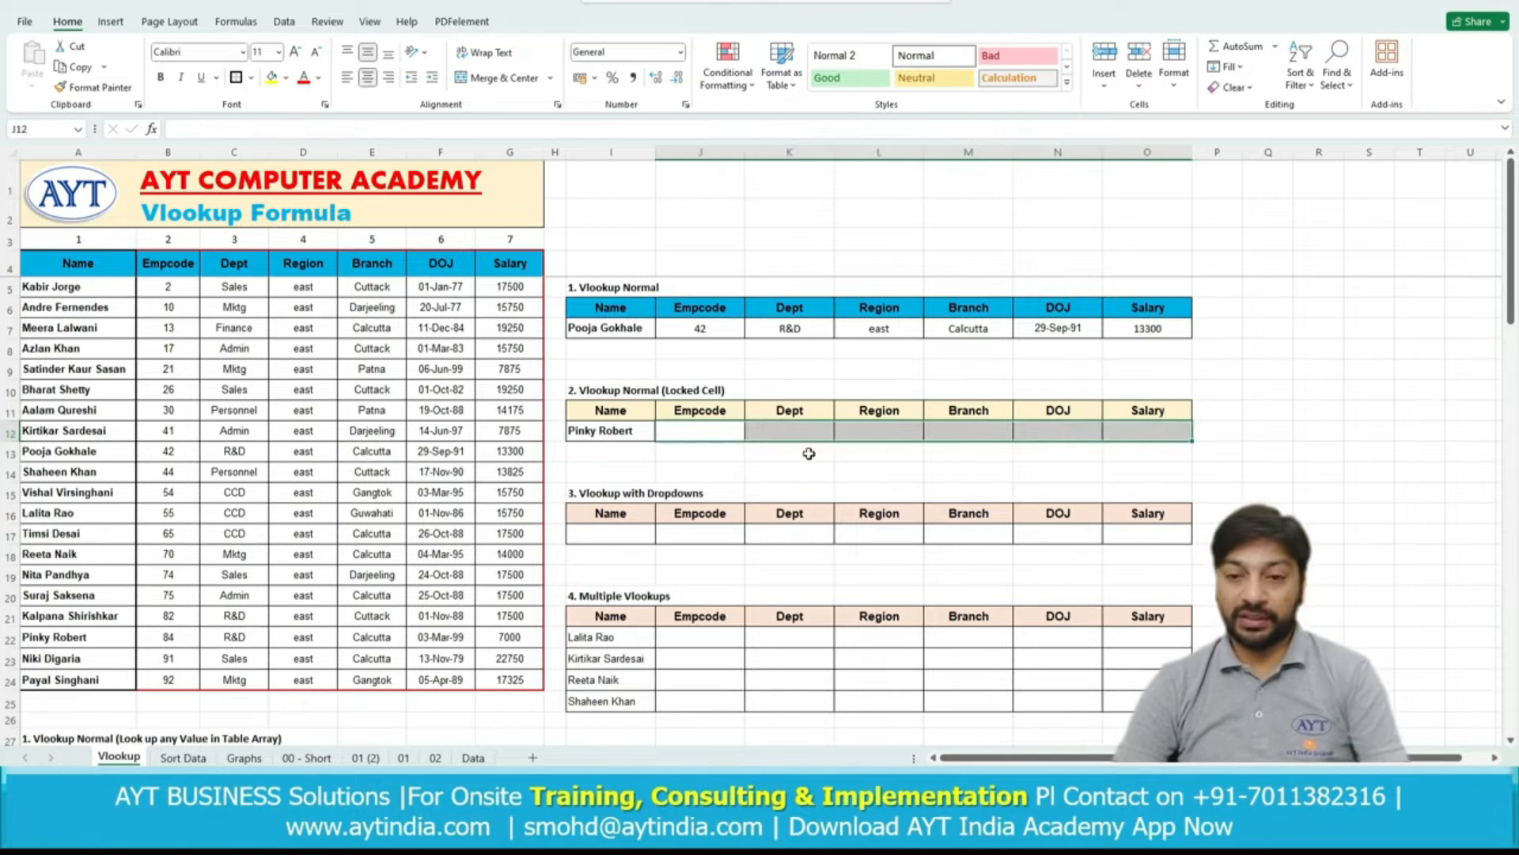
# Start a VLOOKUP formula in Empcode cell J12 with the lookup value locked as $I$12.
pyautogui.click(700, 433)
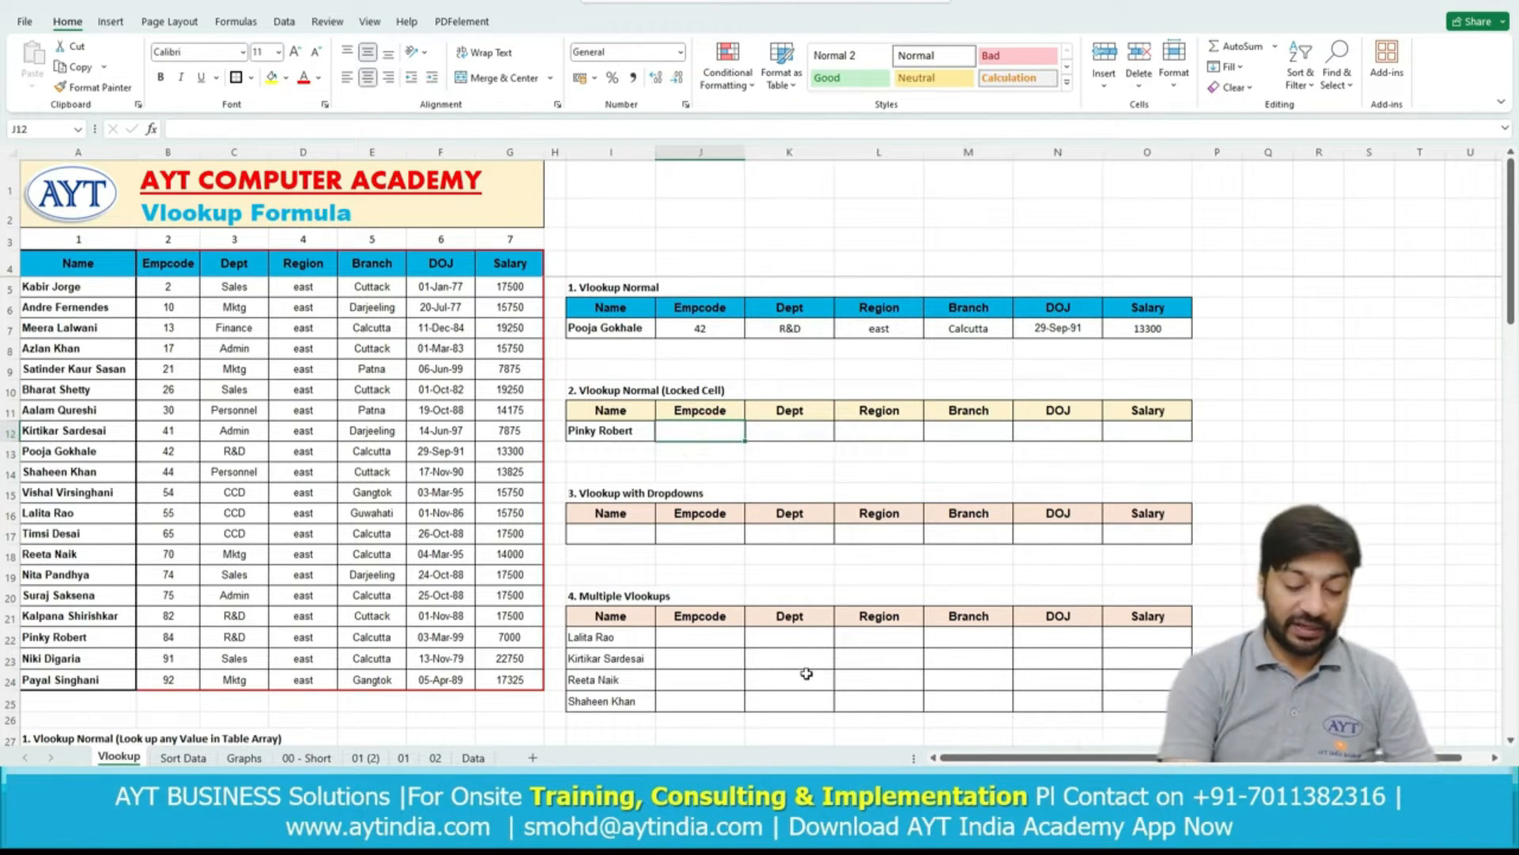
pyautogui.write('=vl')
pyautogui.press('Tab')
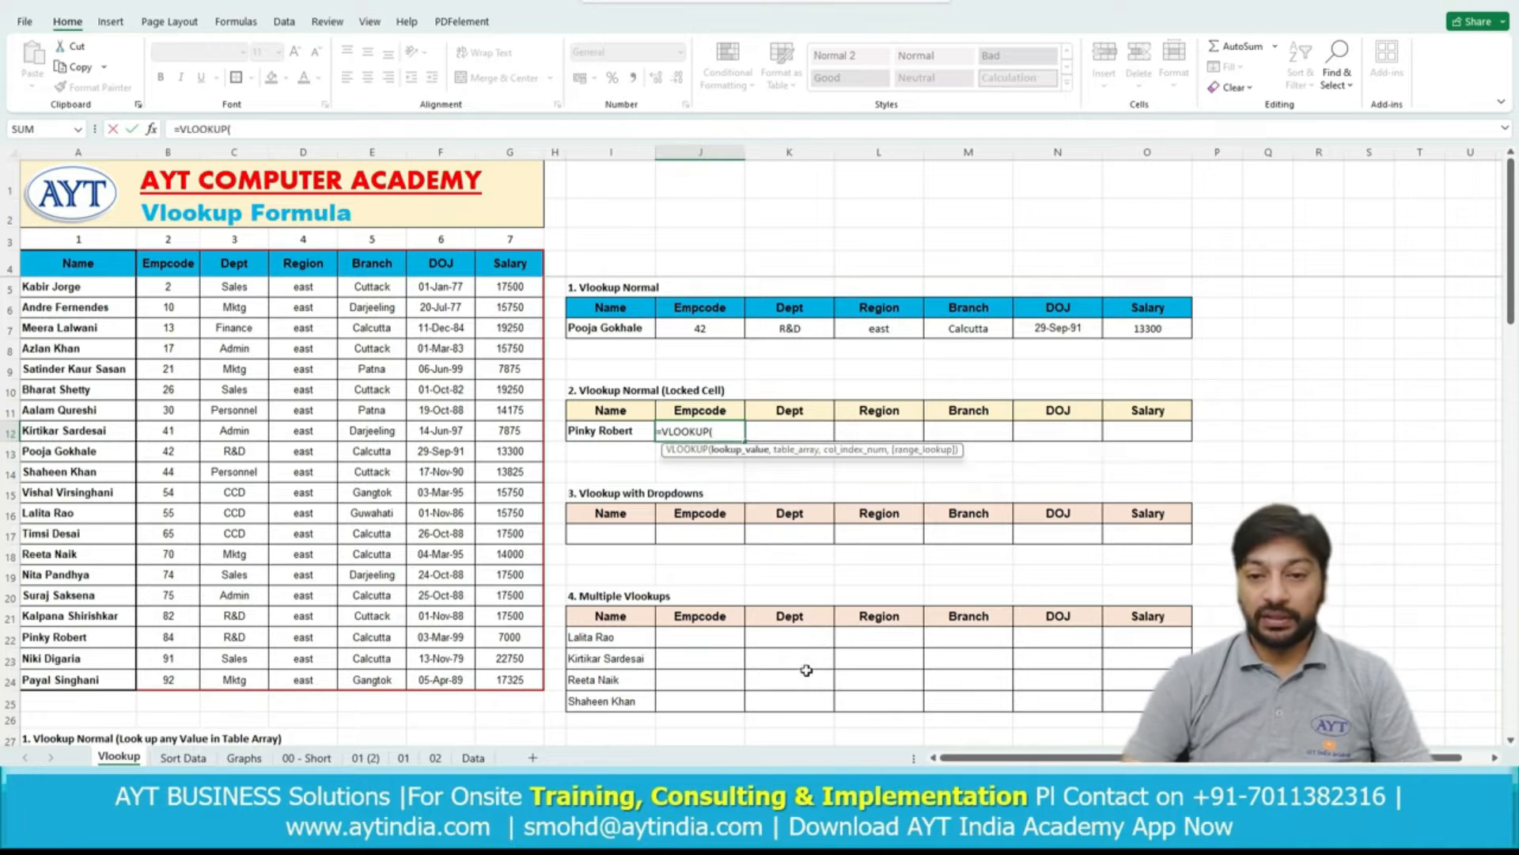
pyautogui.click(614, 434)
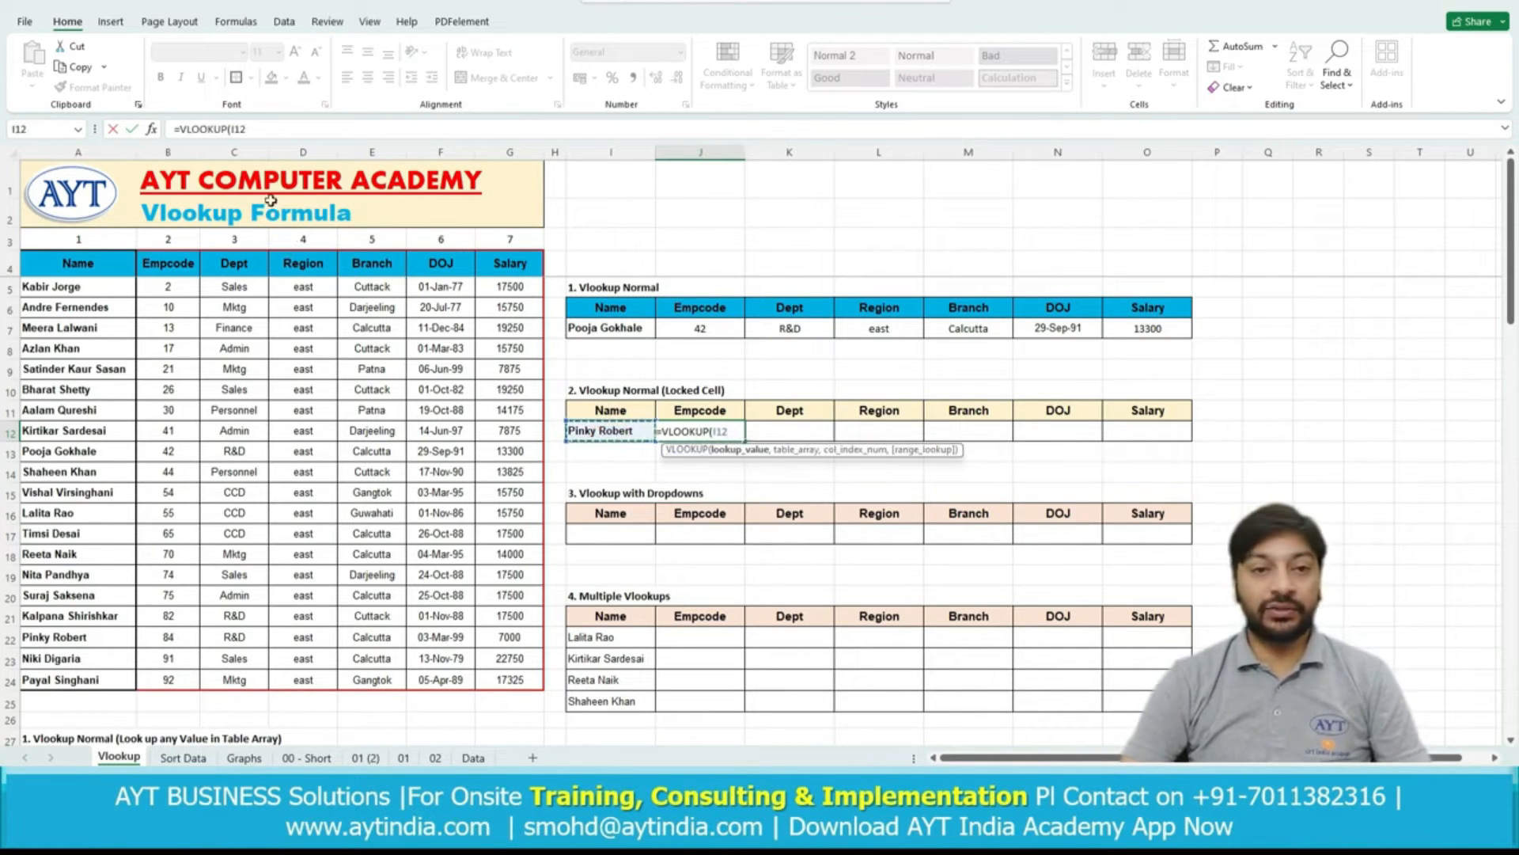
pyautogui.click(233, 127)
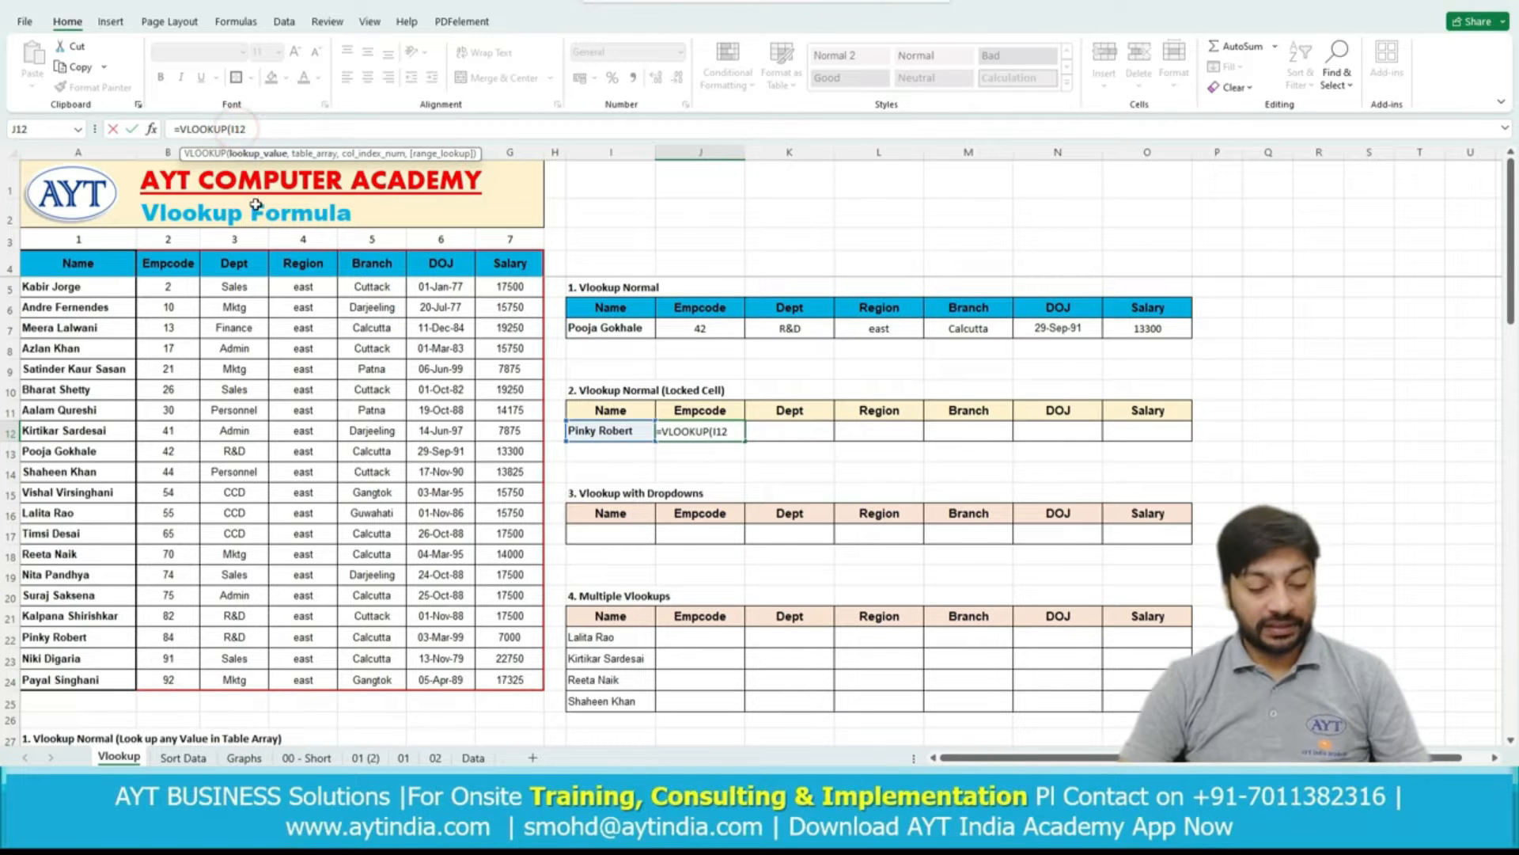
pyautogui.click(297, 129)
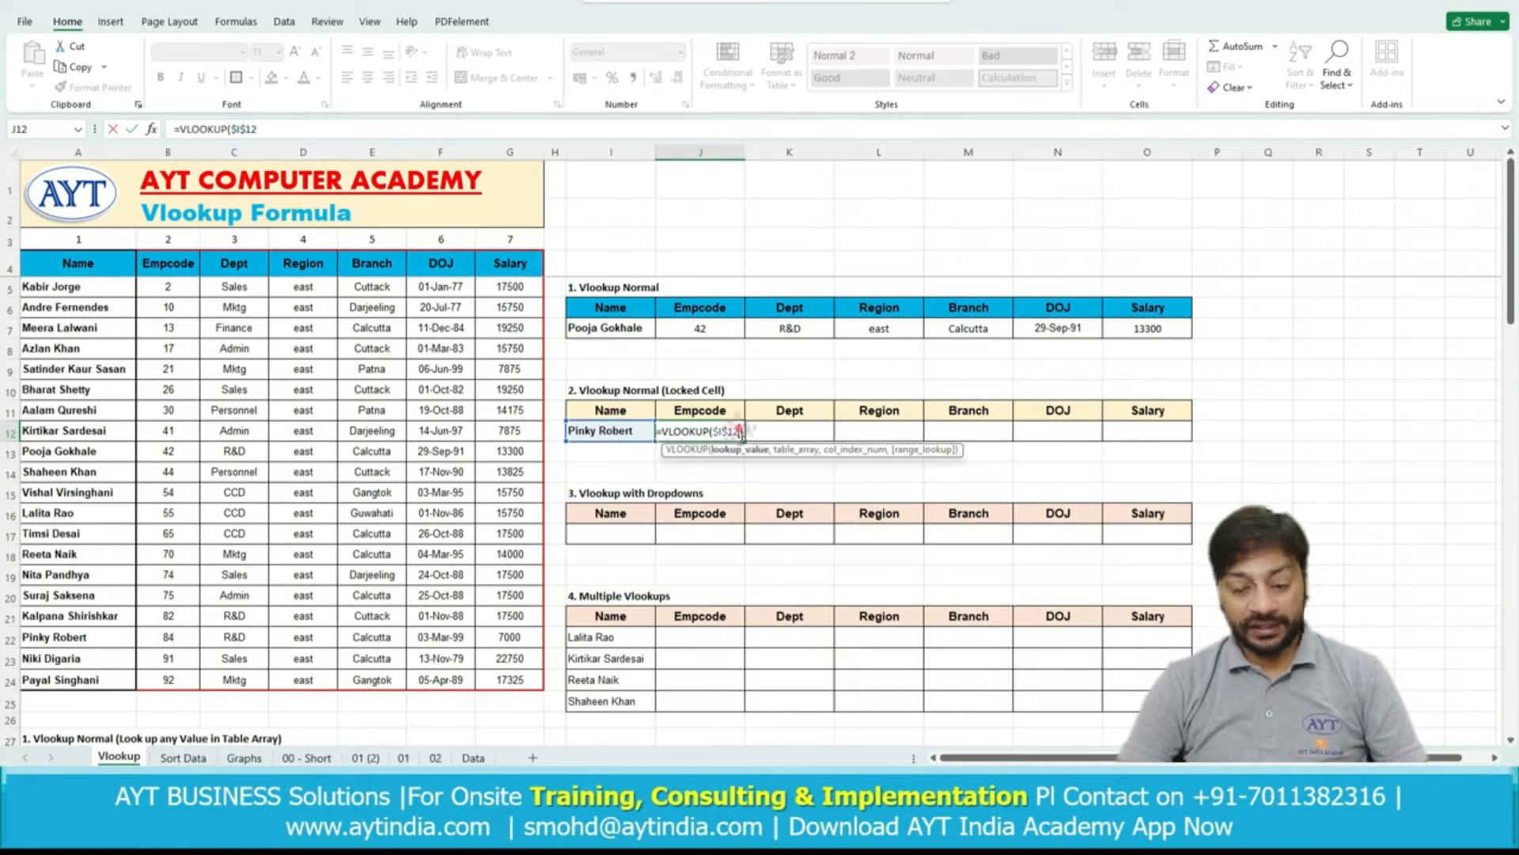
# Complete the J12 formula with the locked table array $A$4:$G$24, column index 2 and range lookup 0.
pyautogui.write(',')
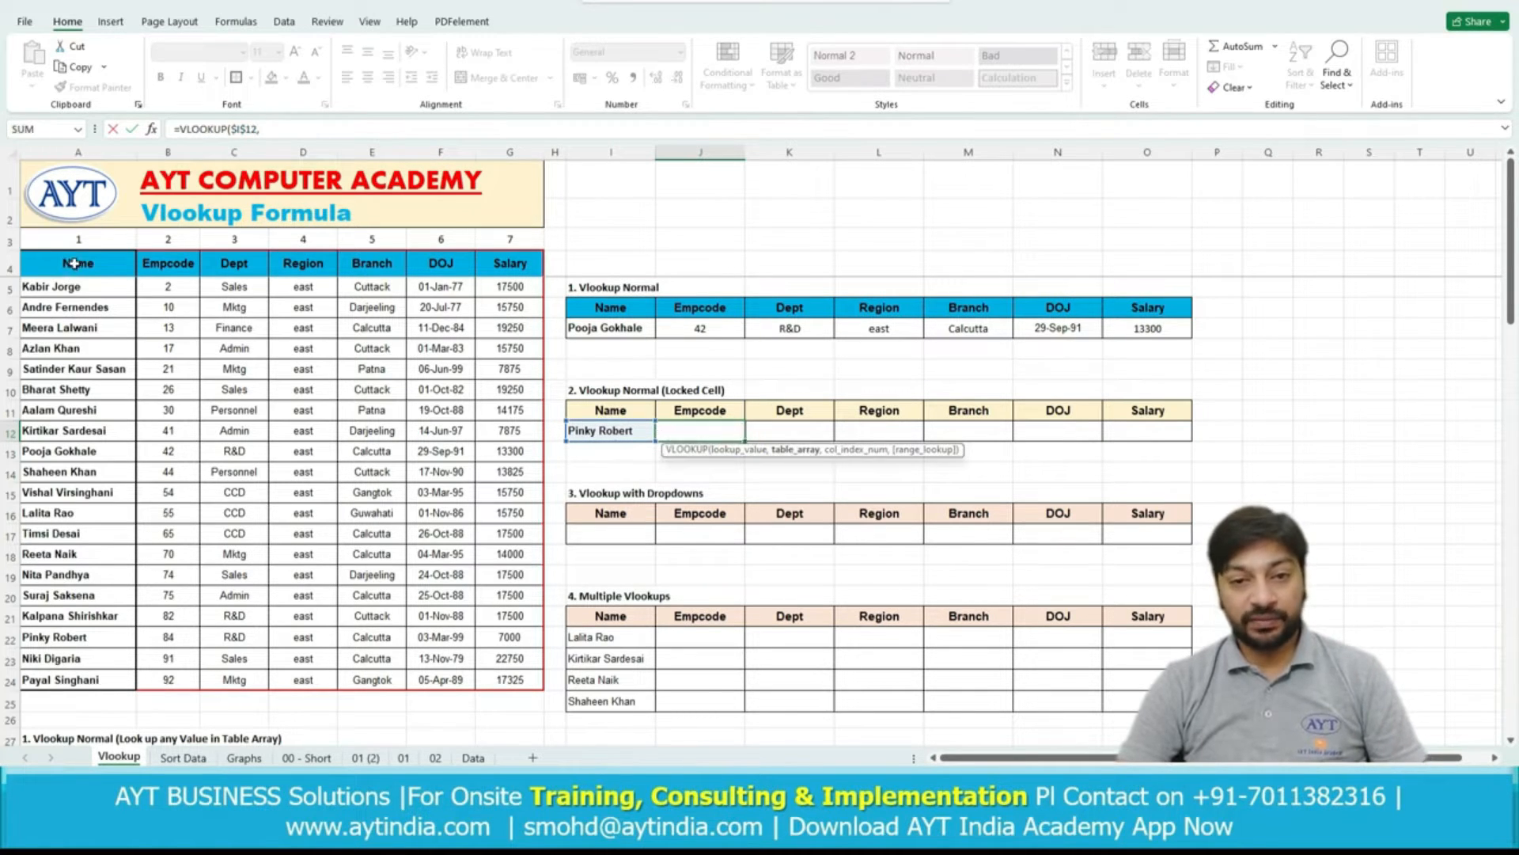
pyautogui.moveTo(74, 264); pyautogui.dragTo(524, 682)
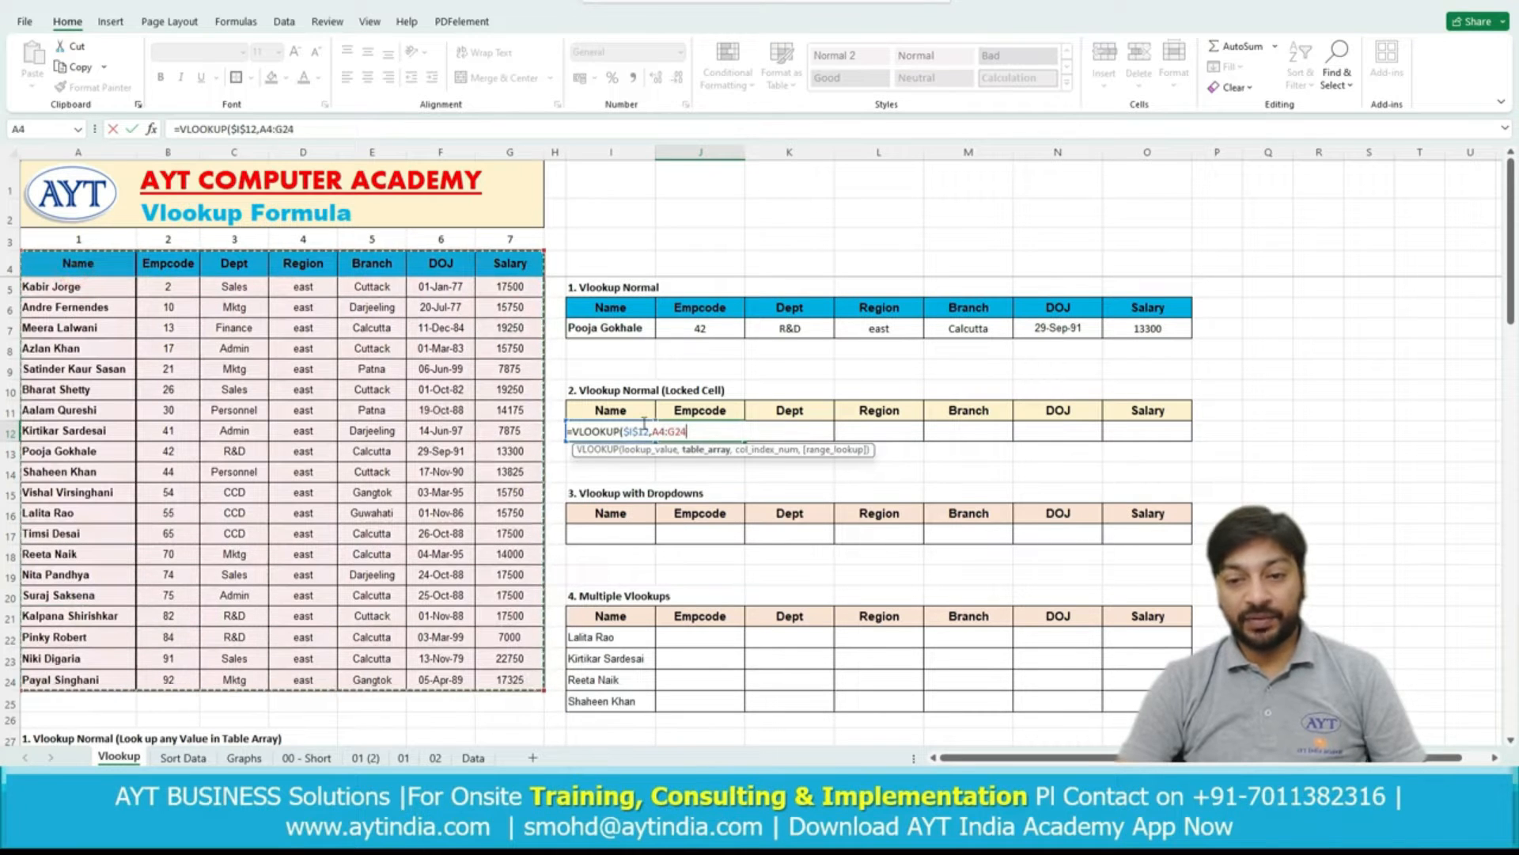
pyautogui.press('F4')
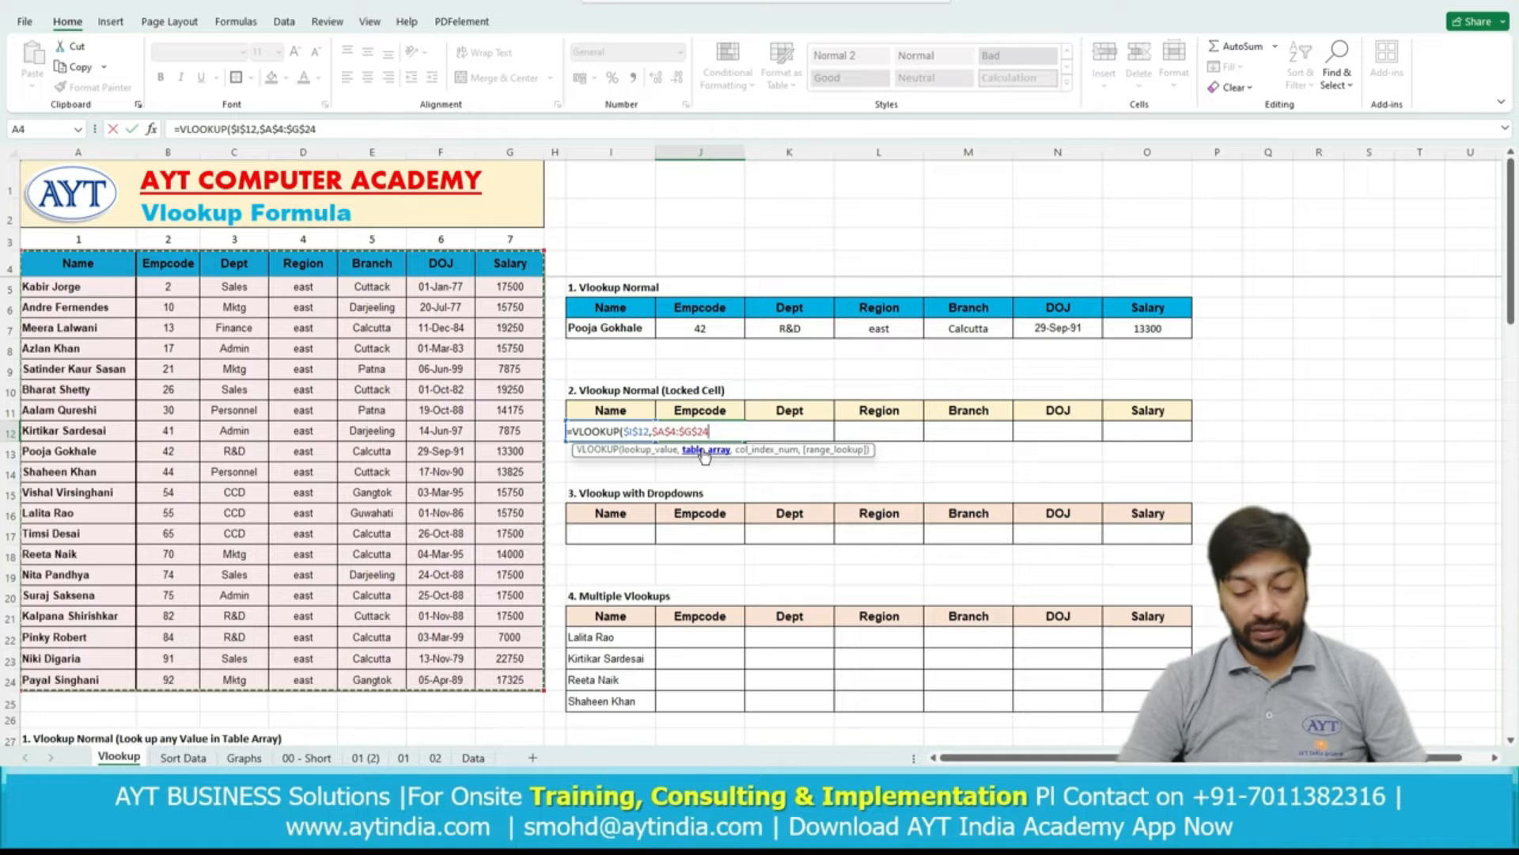
pyautogui.write(',')
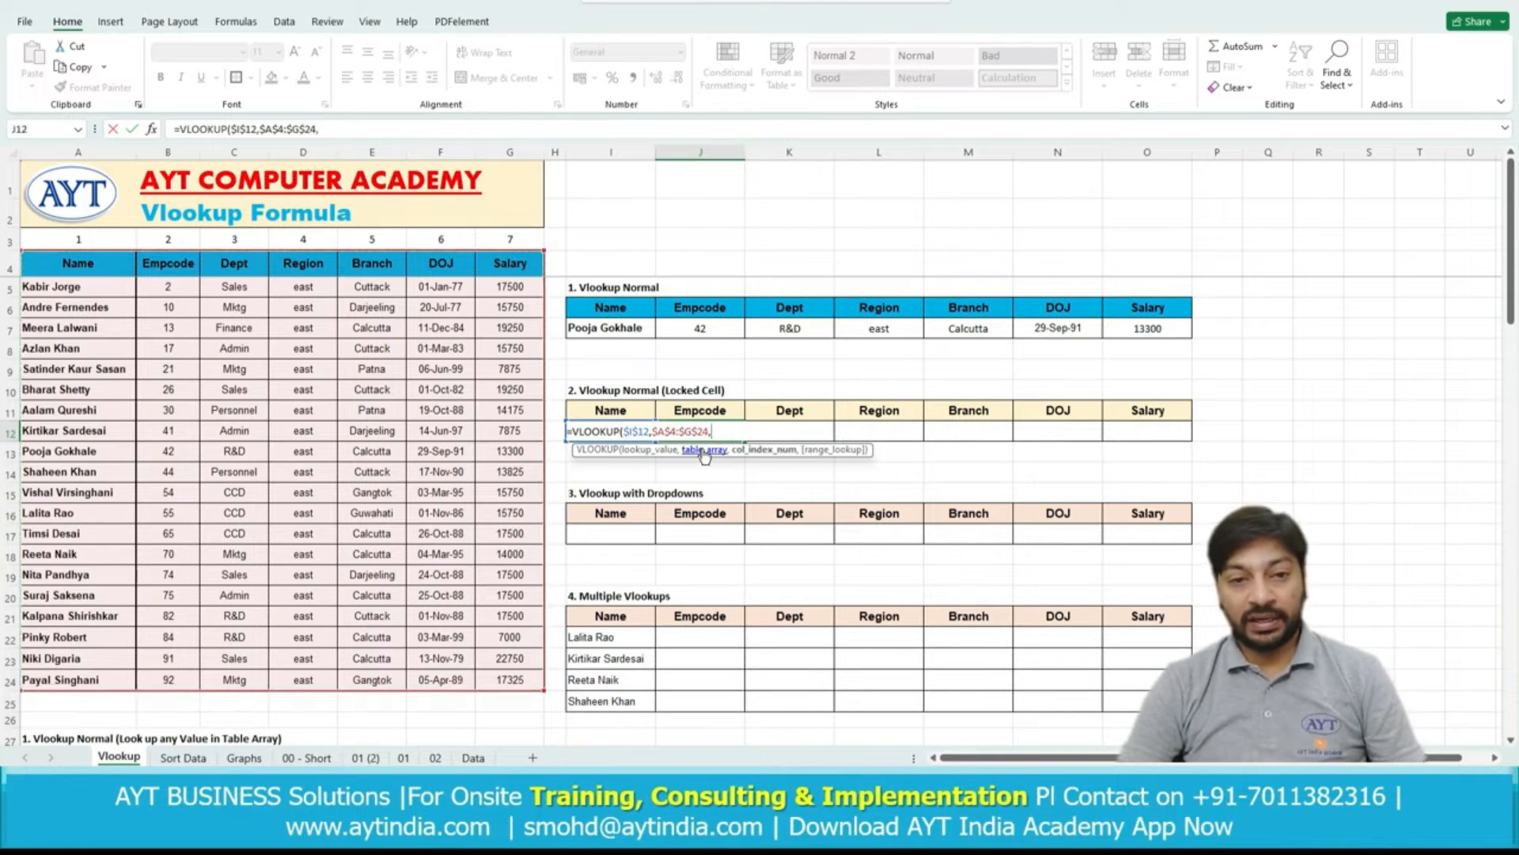
pyautogui.write('2,0')
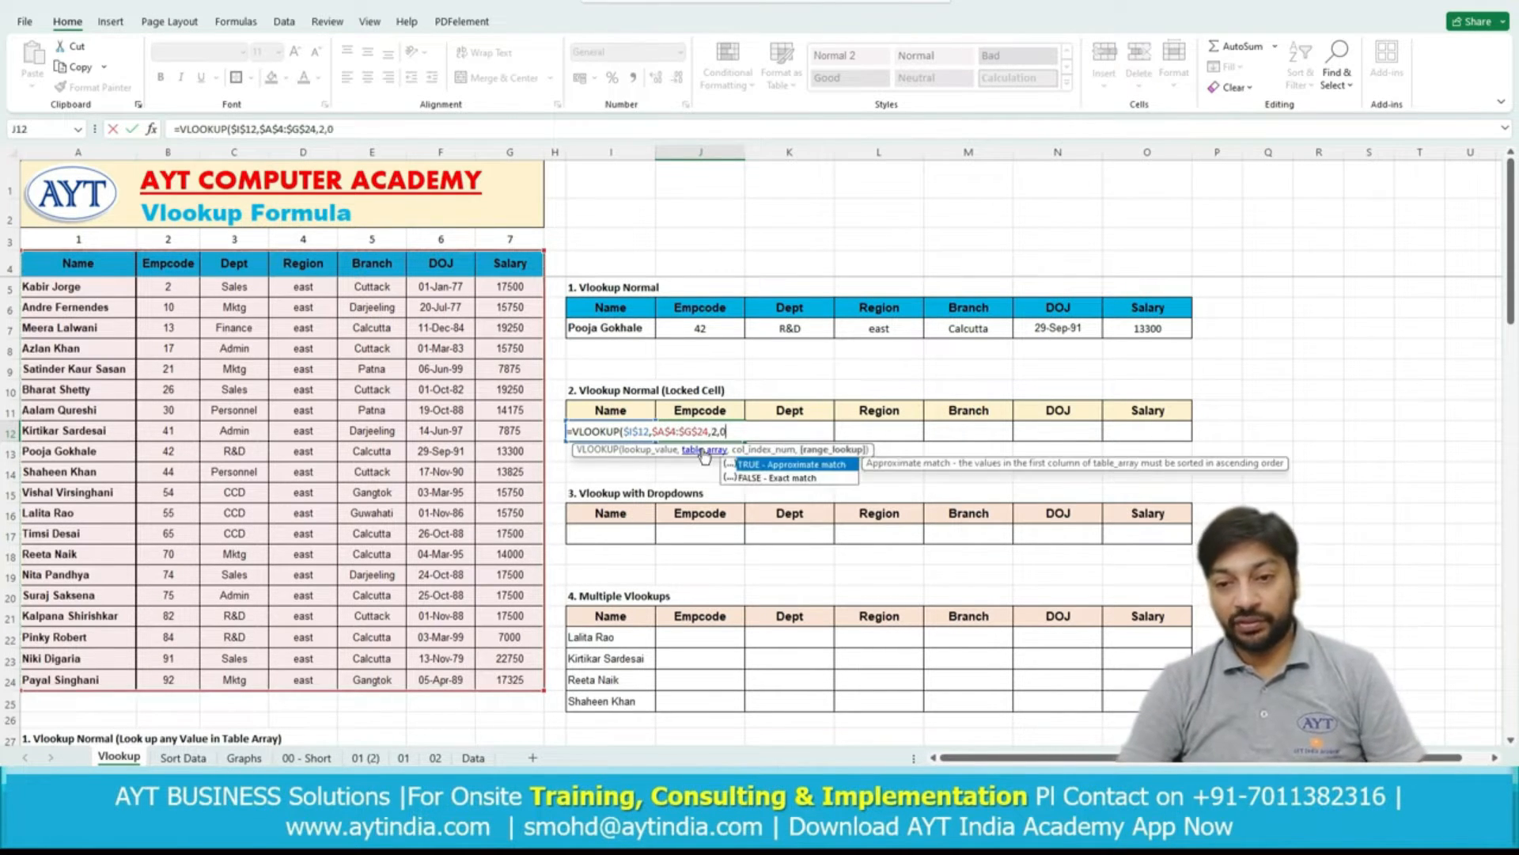
pyautogui.press('Return')
# Fill the J12 formula across to Salary cell O12 and inspect the references in each copy.
pyautogui.click(700, 431)
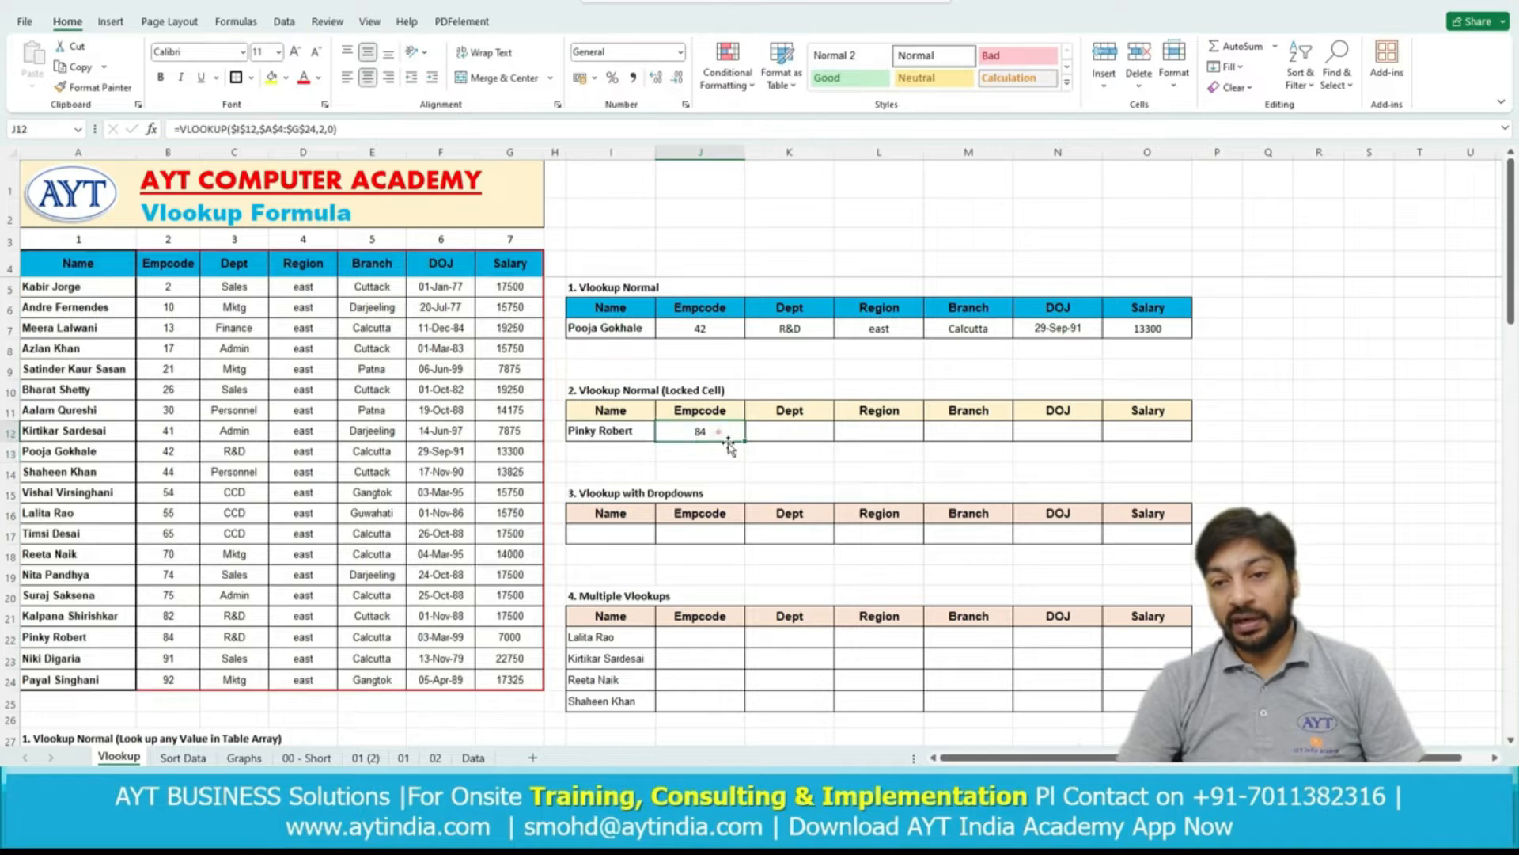
pyautogui.moveTo(744, 441); pyautogui.dragTo(1155, 455)
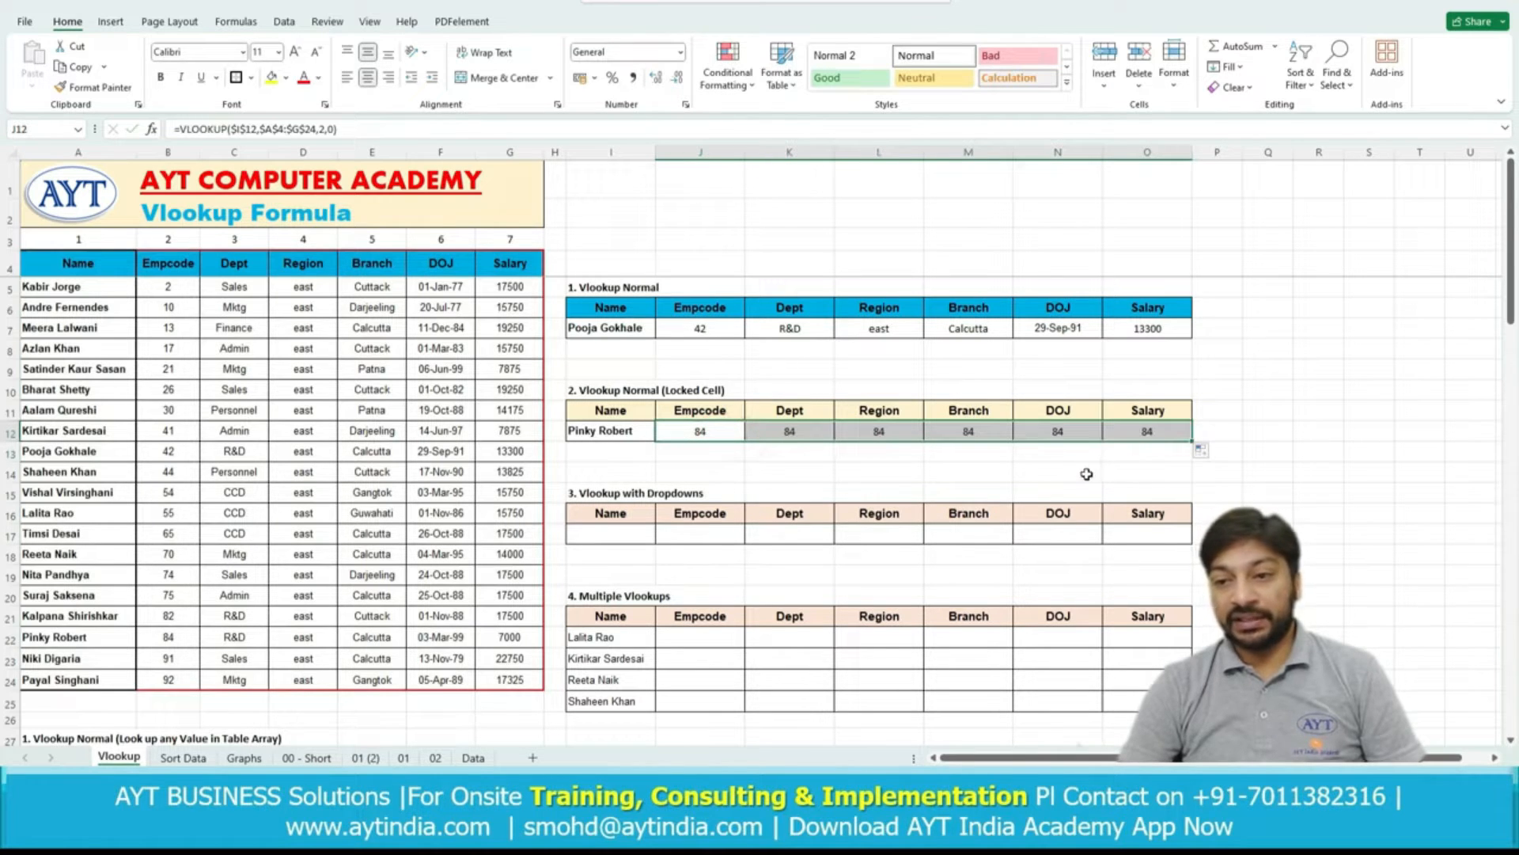
pyautogui.click(787, 431)
pyautogui.click(882, 432)
pyautogui.click(972, 432)
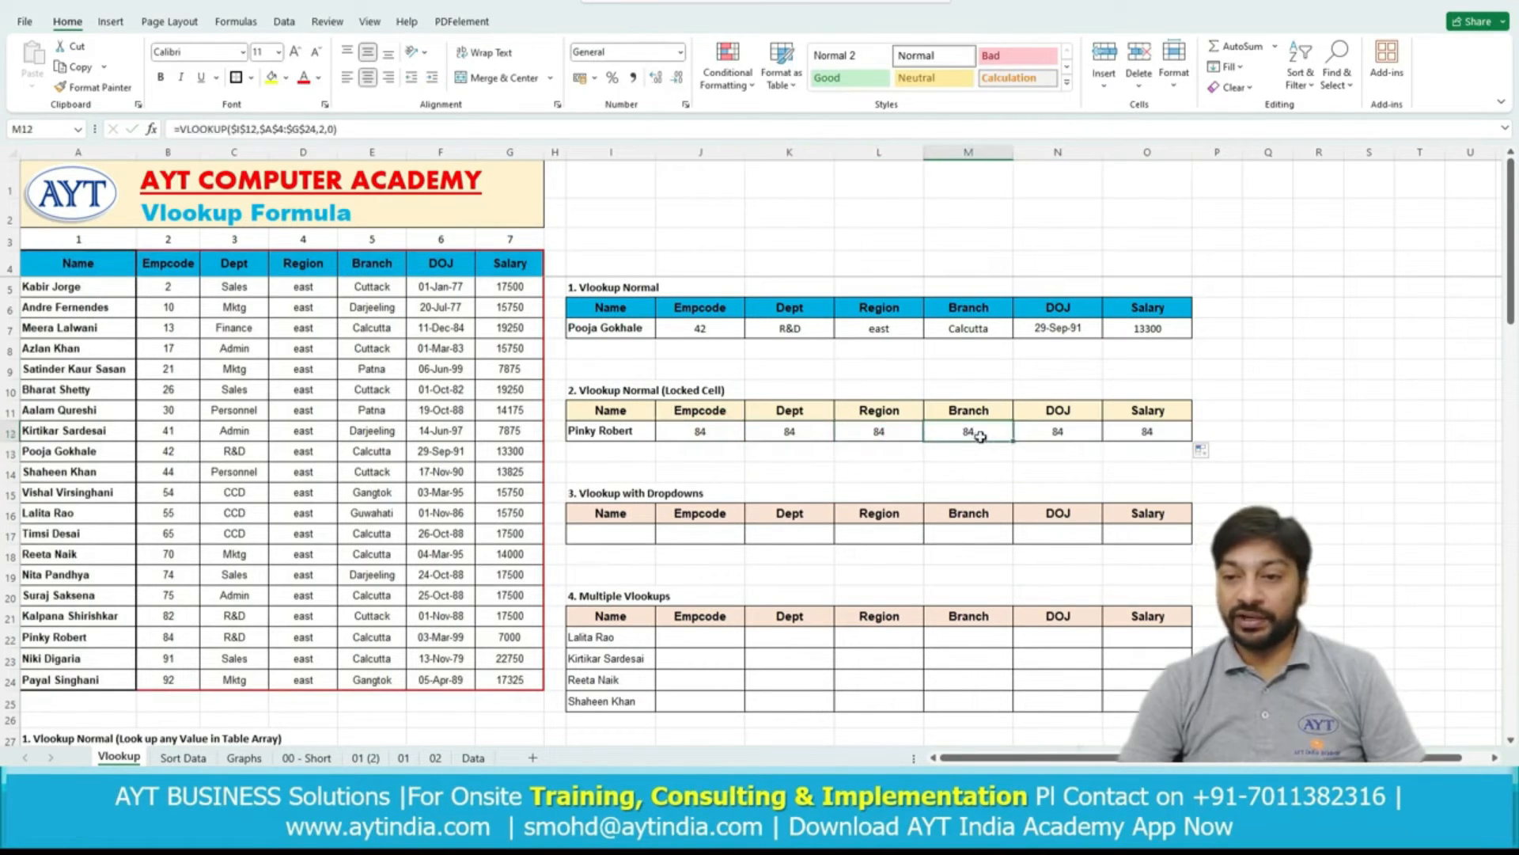
pyautogui.click(1059, 432)
pyautogui.click(1137, 434)
# Change the VLOOKUP column index in Dept cell K12 to 3.
pyautogui.click(791, 432)
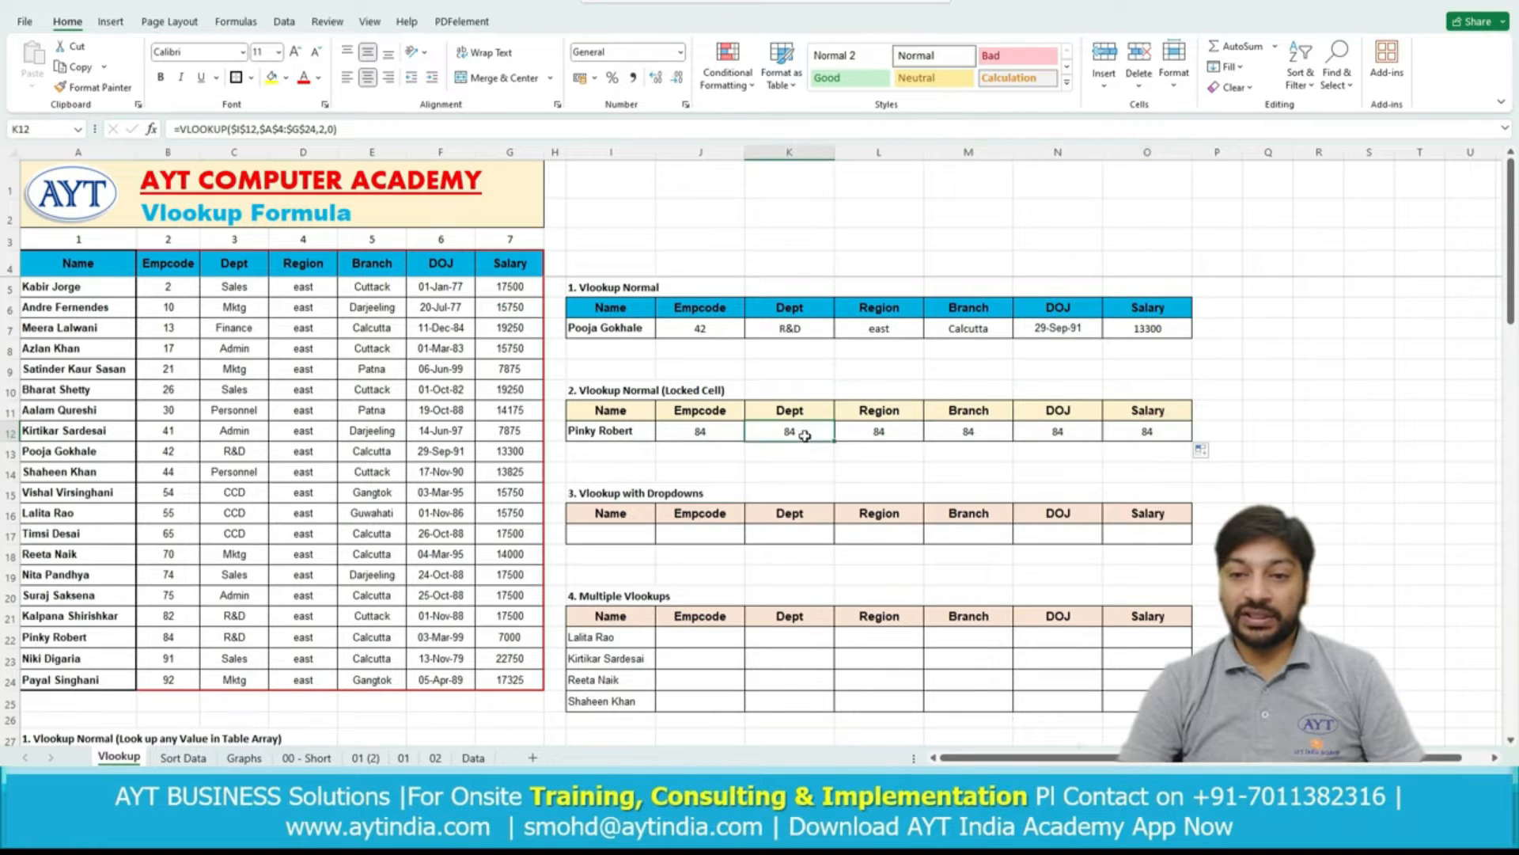
pyautogui.doubleClick(800, 433)
pyautogui.doubleClick(806, 433)
pyautogui.write('3')
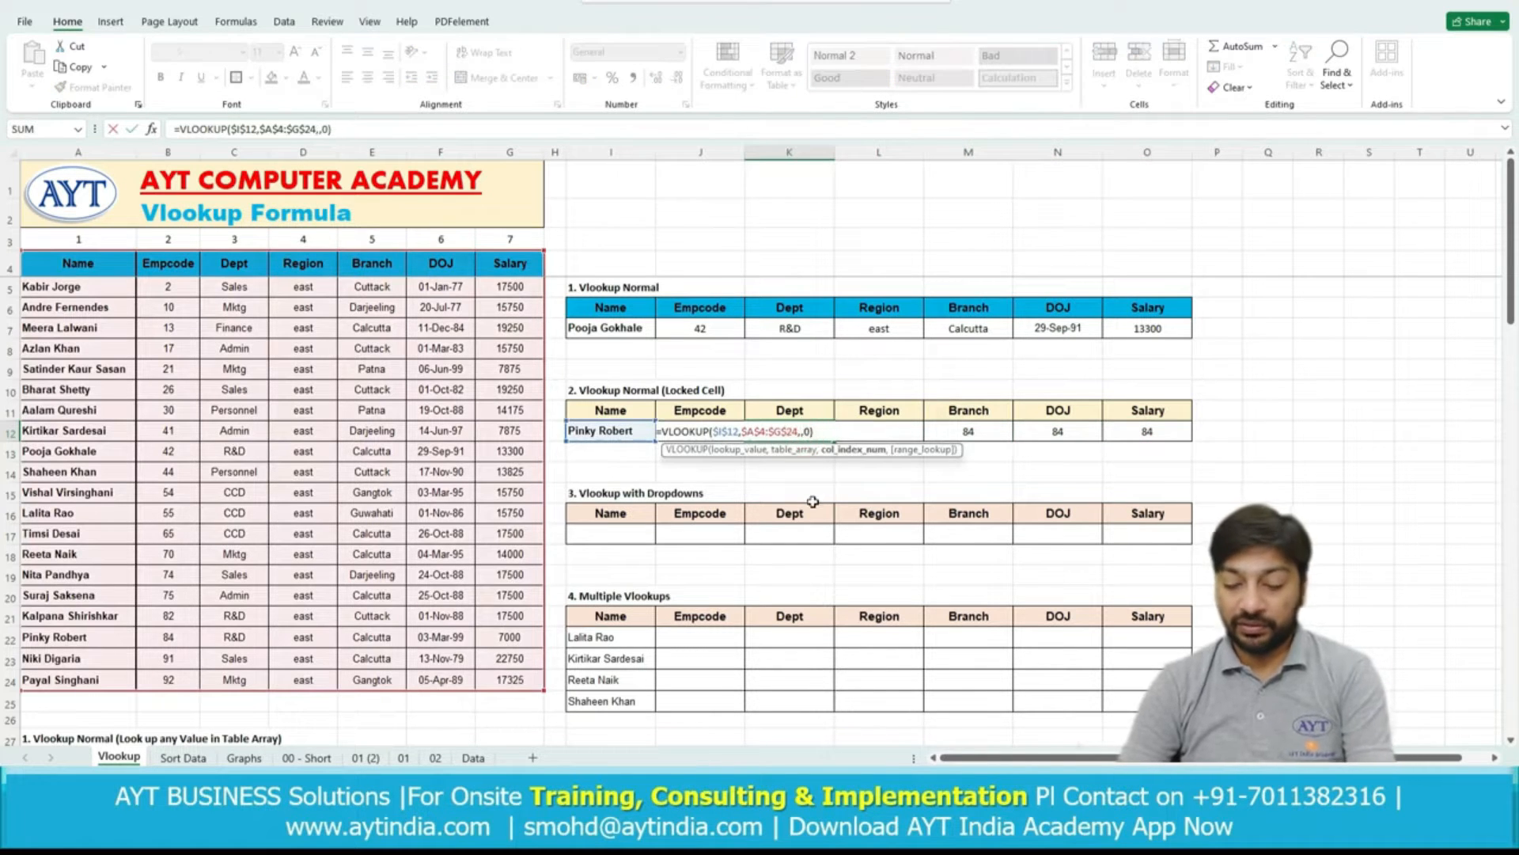
pyautogui.press('Return')
# Set the VLOOKUP column index to 4 in Region cell L12 and to 5 in Branch cell M12.
pyautogui.click(887, 432)
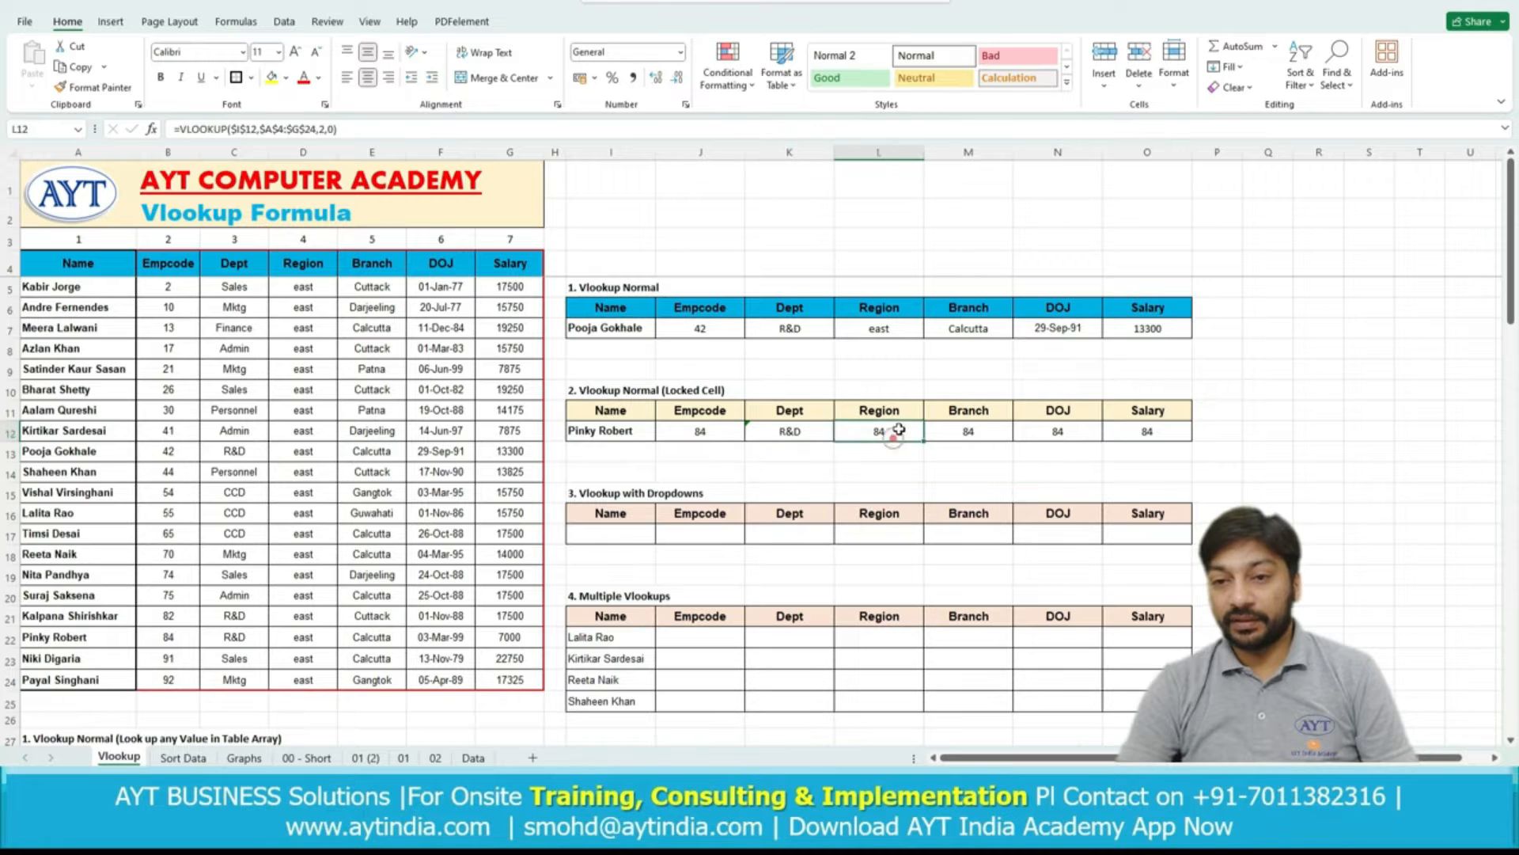
pyautogui.doubleClick(889, 432)
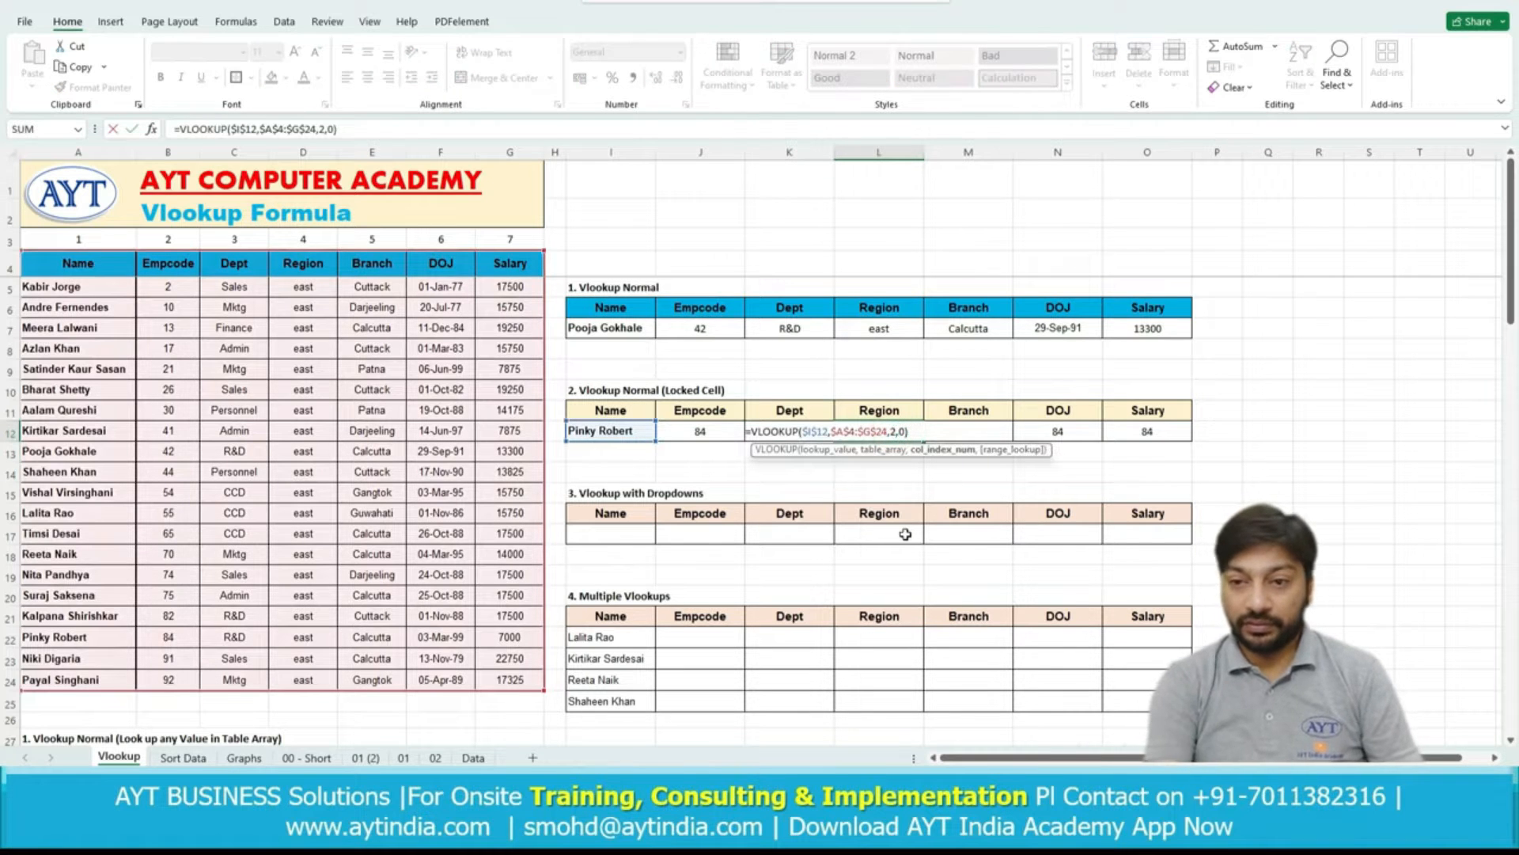
pyautogui.press('Return')
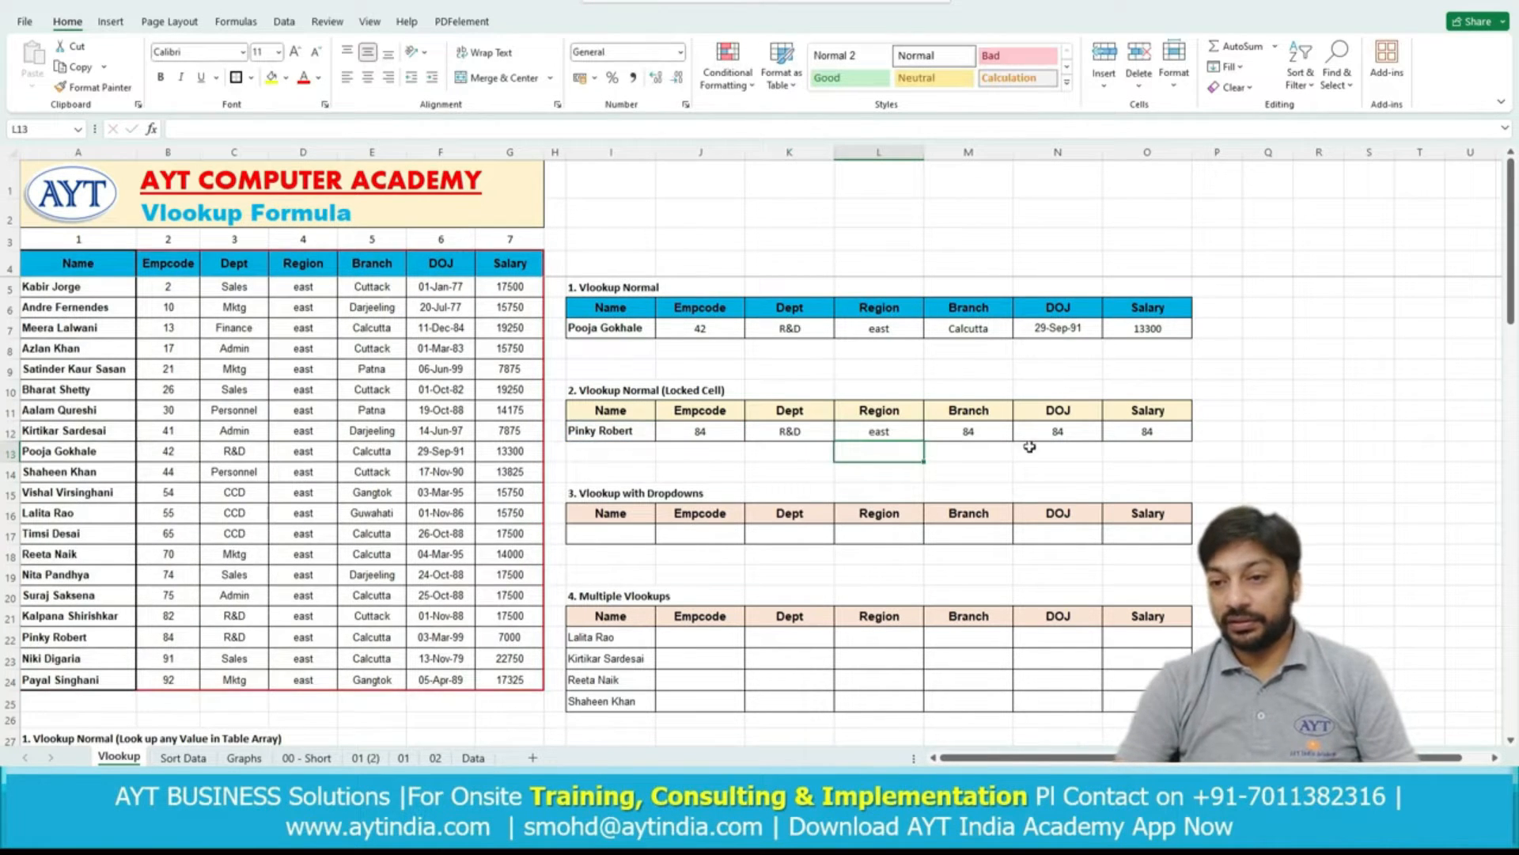
pyautogui.doubleClick(983, 431)
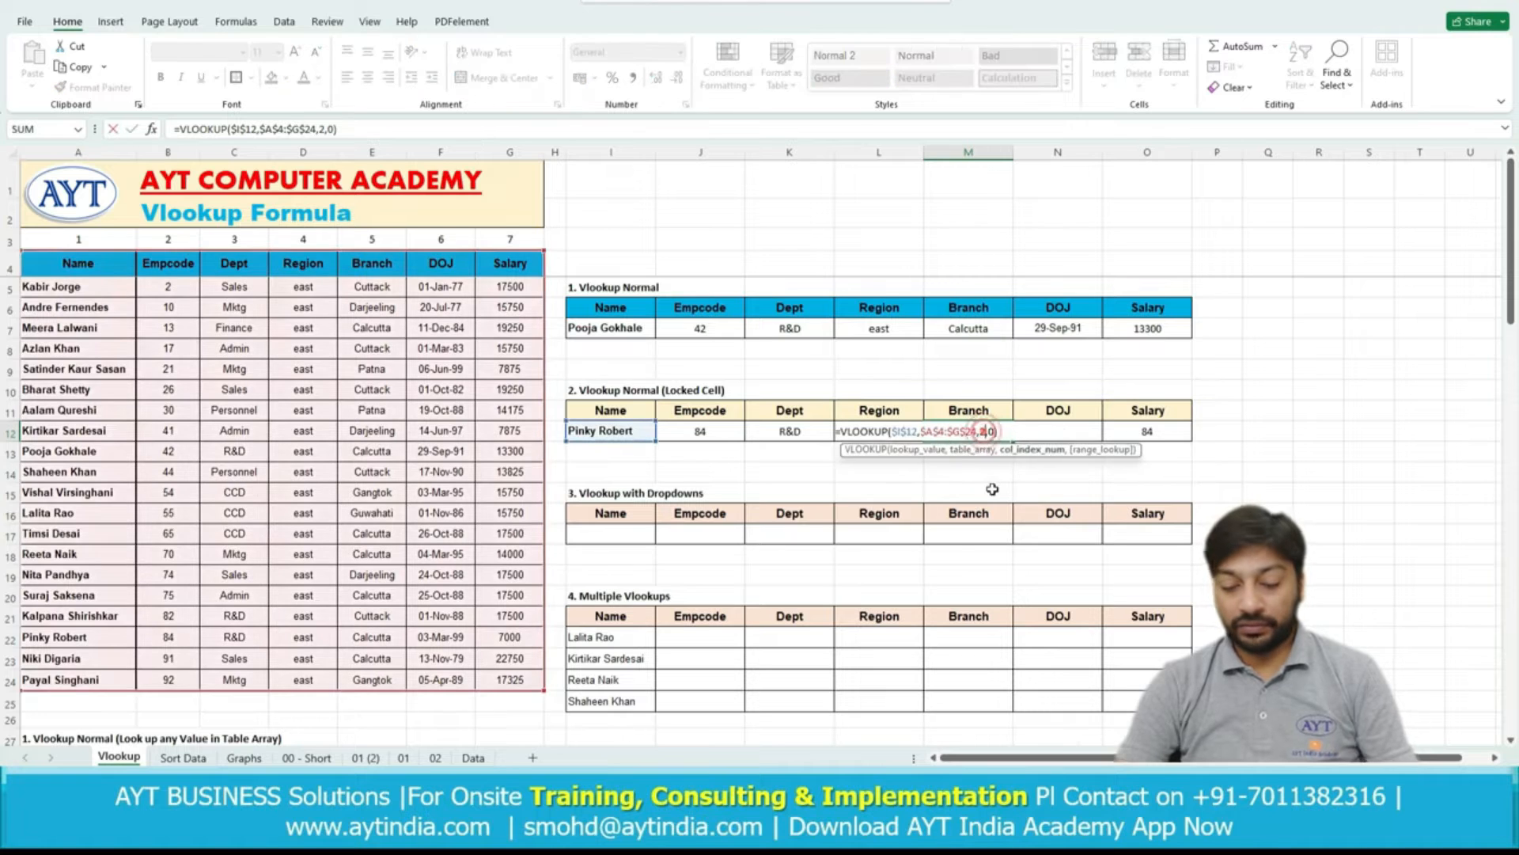
pyautogui.write('5')
pyautogui.press('Return')
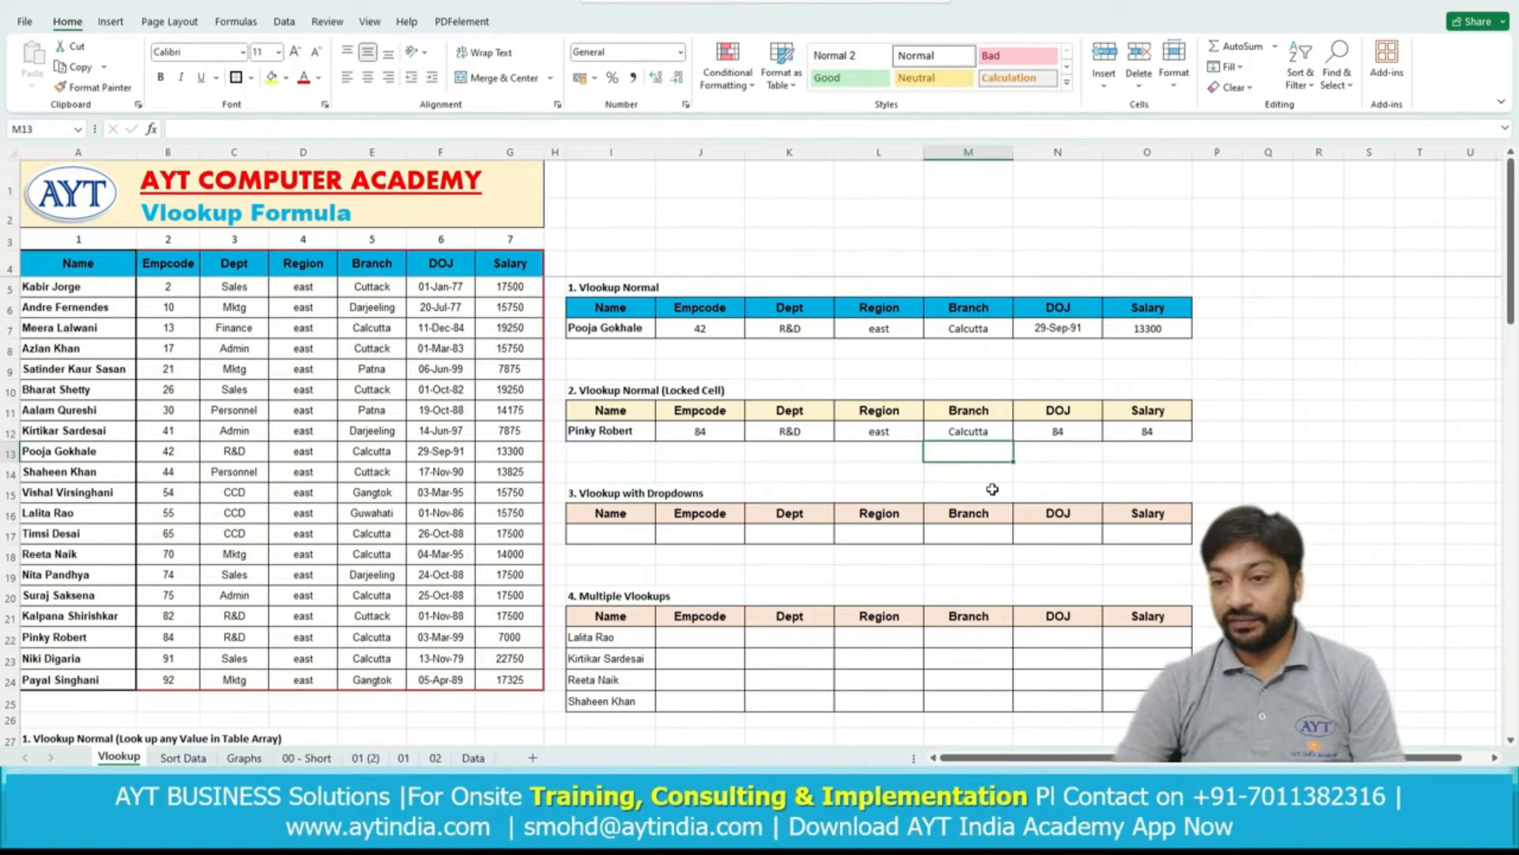
# Change the VLOOKUP column index in DOJ cell N12 to 6.
pyautogui.doubleClick(1074, 431)
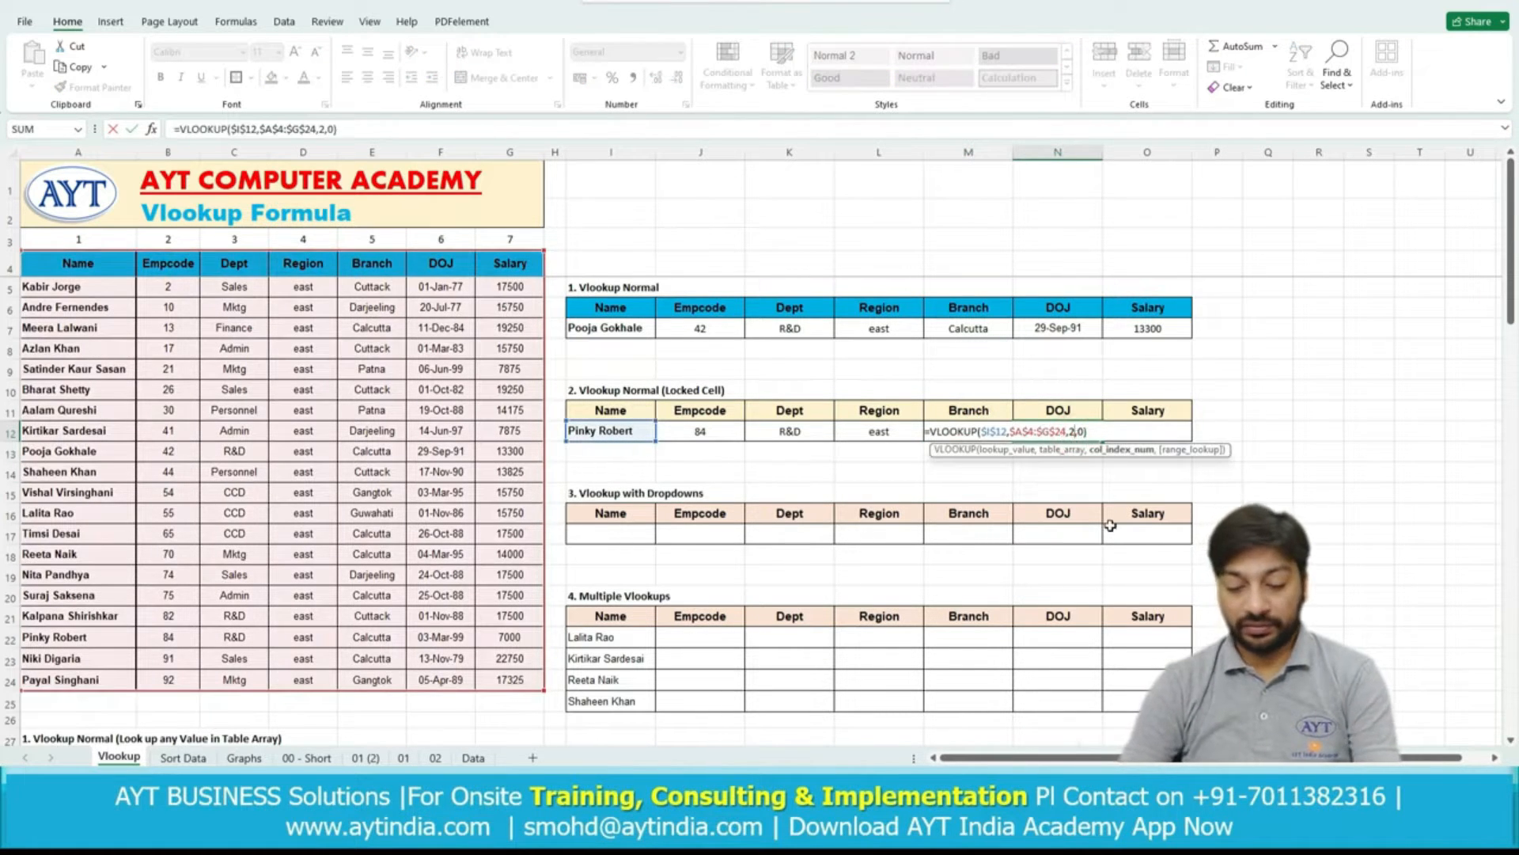
pyautogui.press('BackSpace')
pyautogui.write('6')
pyautogui.press('Return')
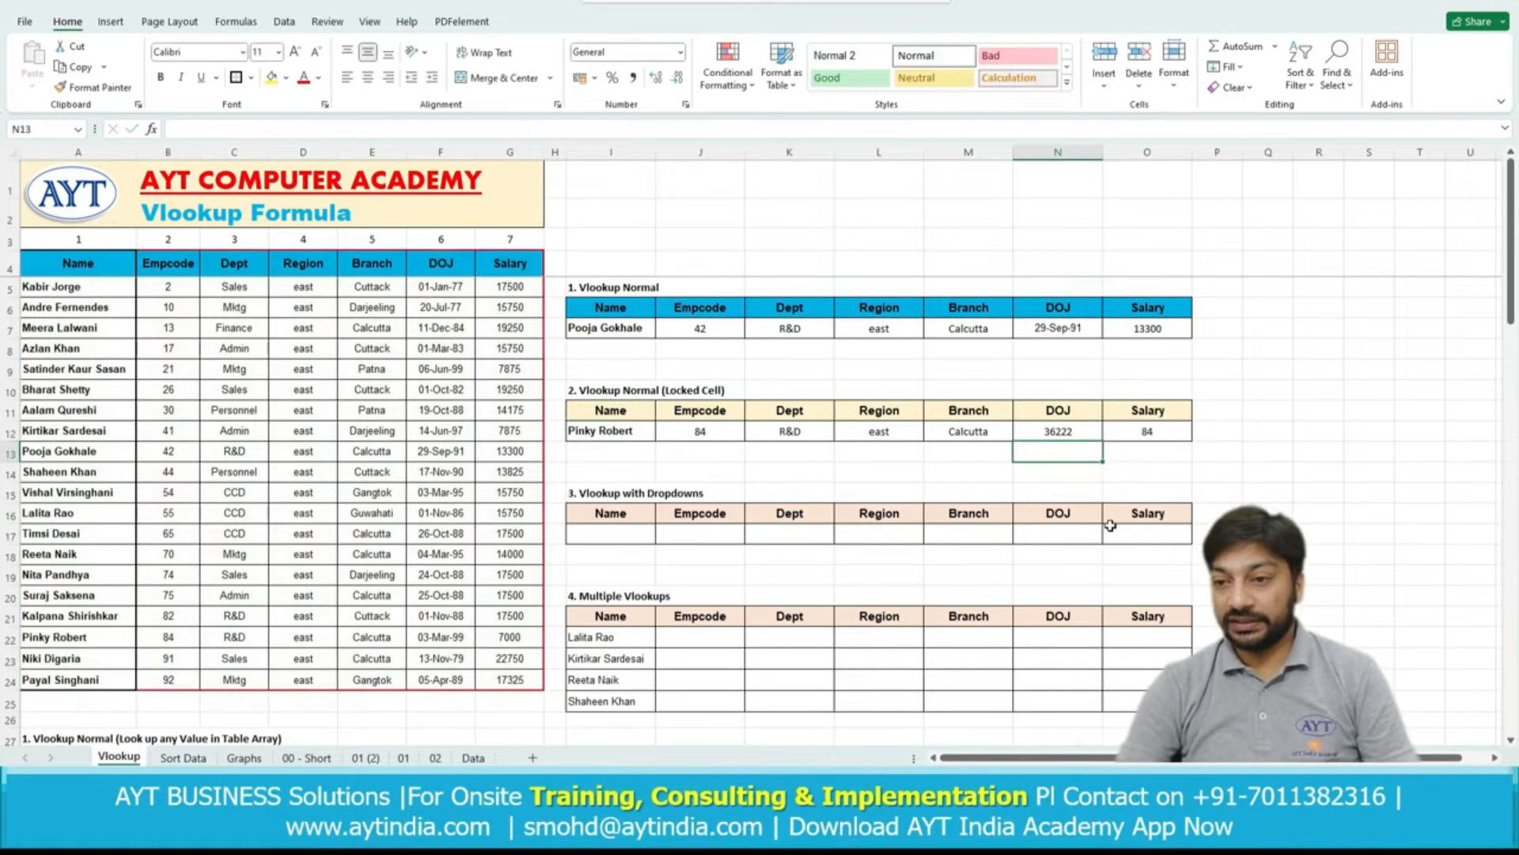
# Change the VLOOKUP column index in Salary cell O12 to 7.
pyautogui.doubleClick(1163, 435)
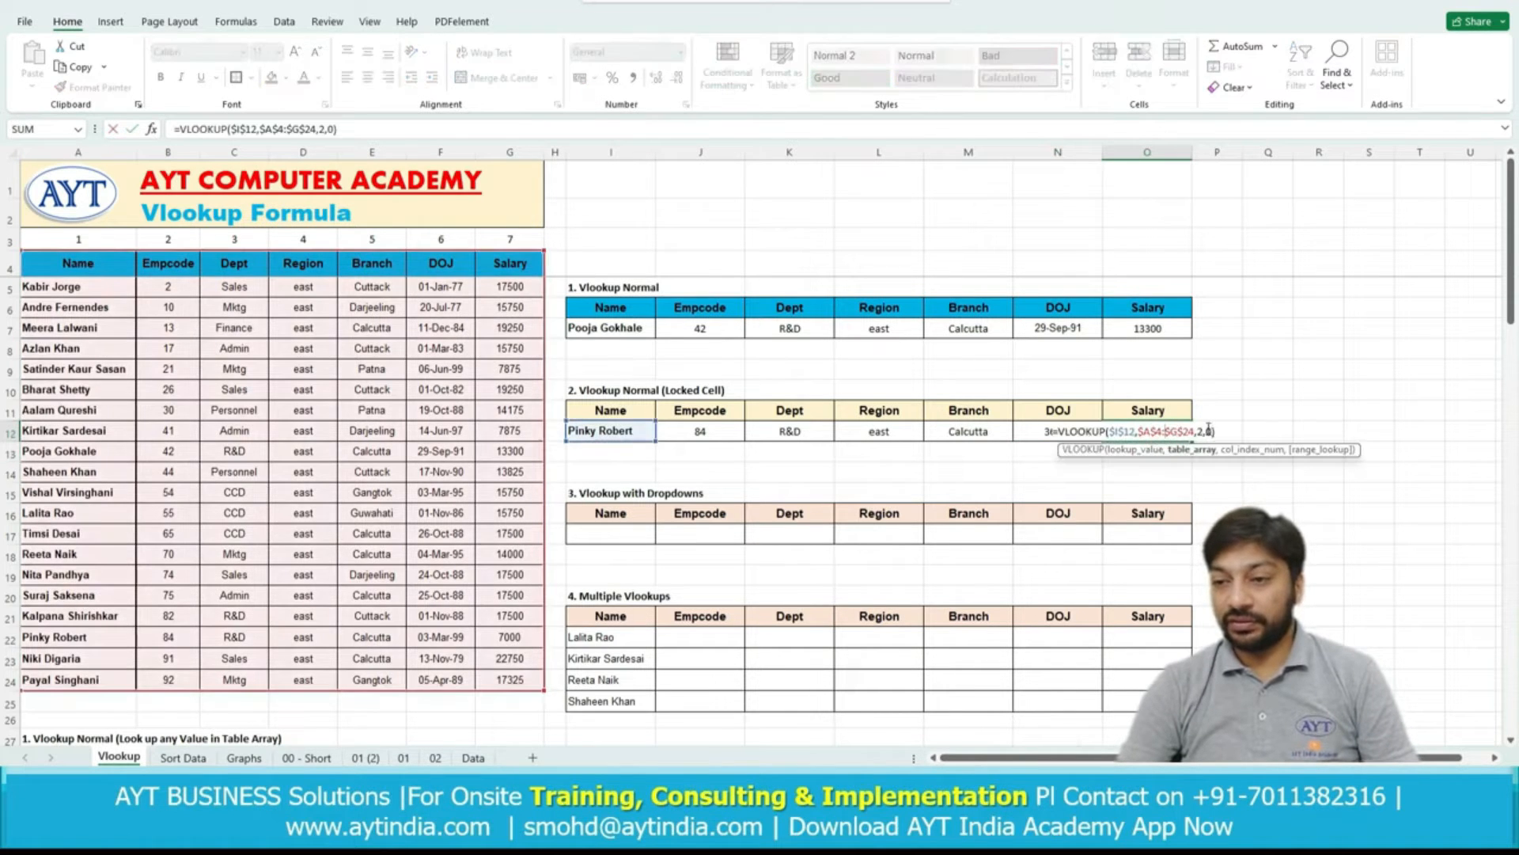
pyautogui.click(1203, 430)
pyautogui.press('BackSpace')
pyautogui.write('7')
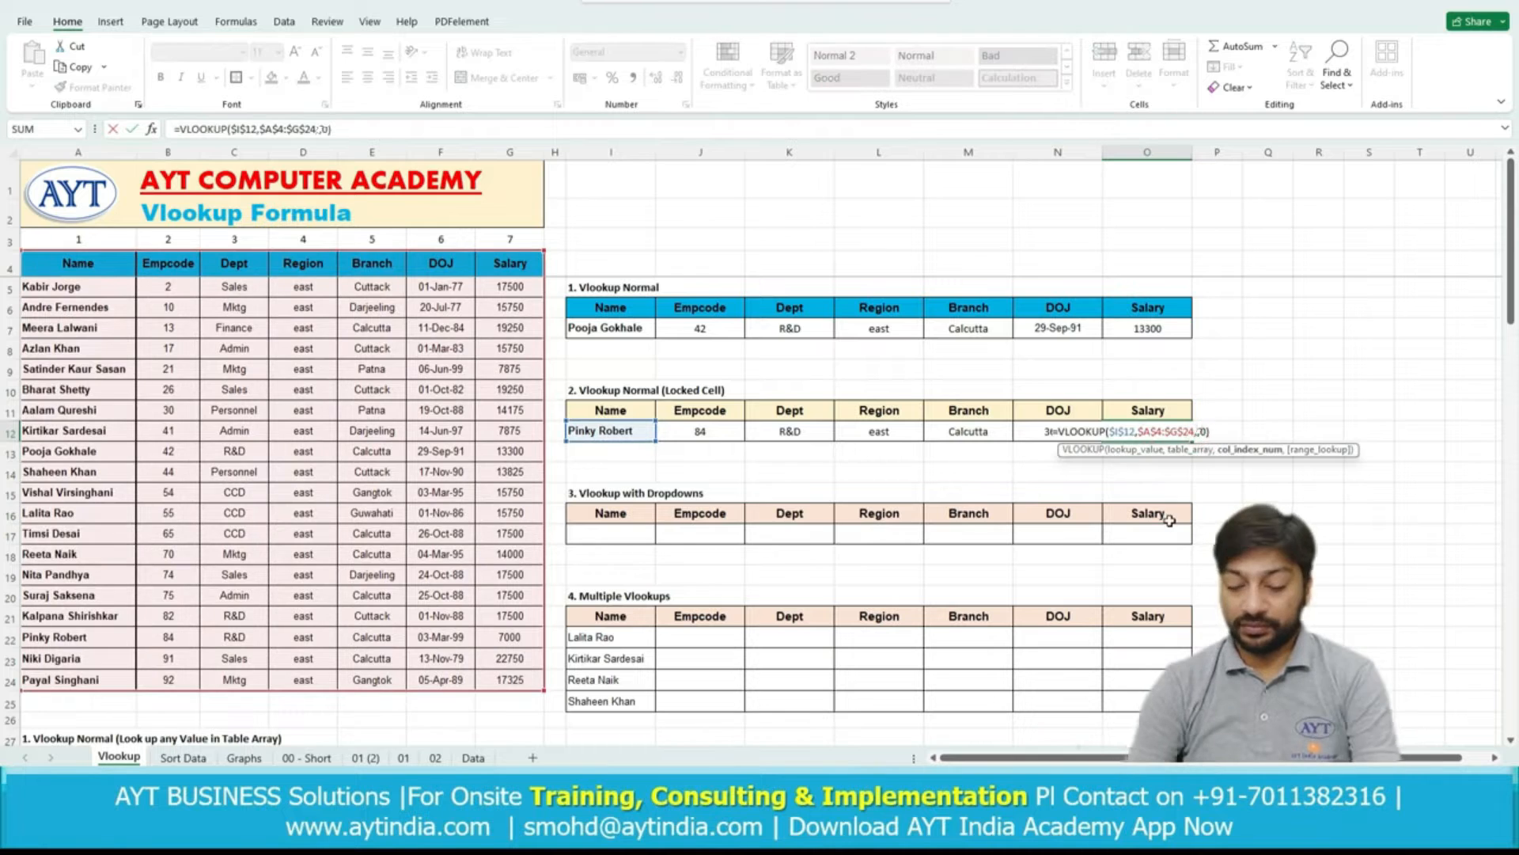
pyautogui.press('Return')
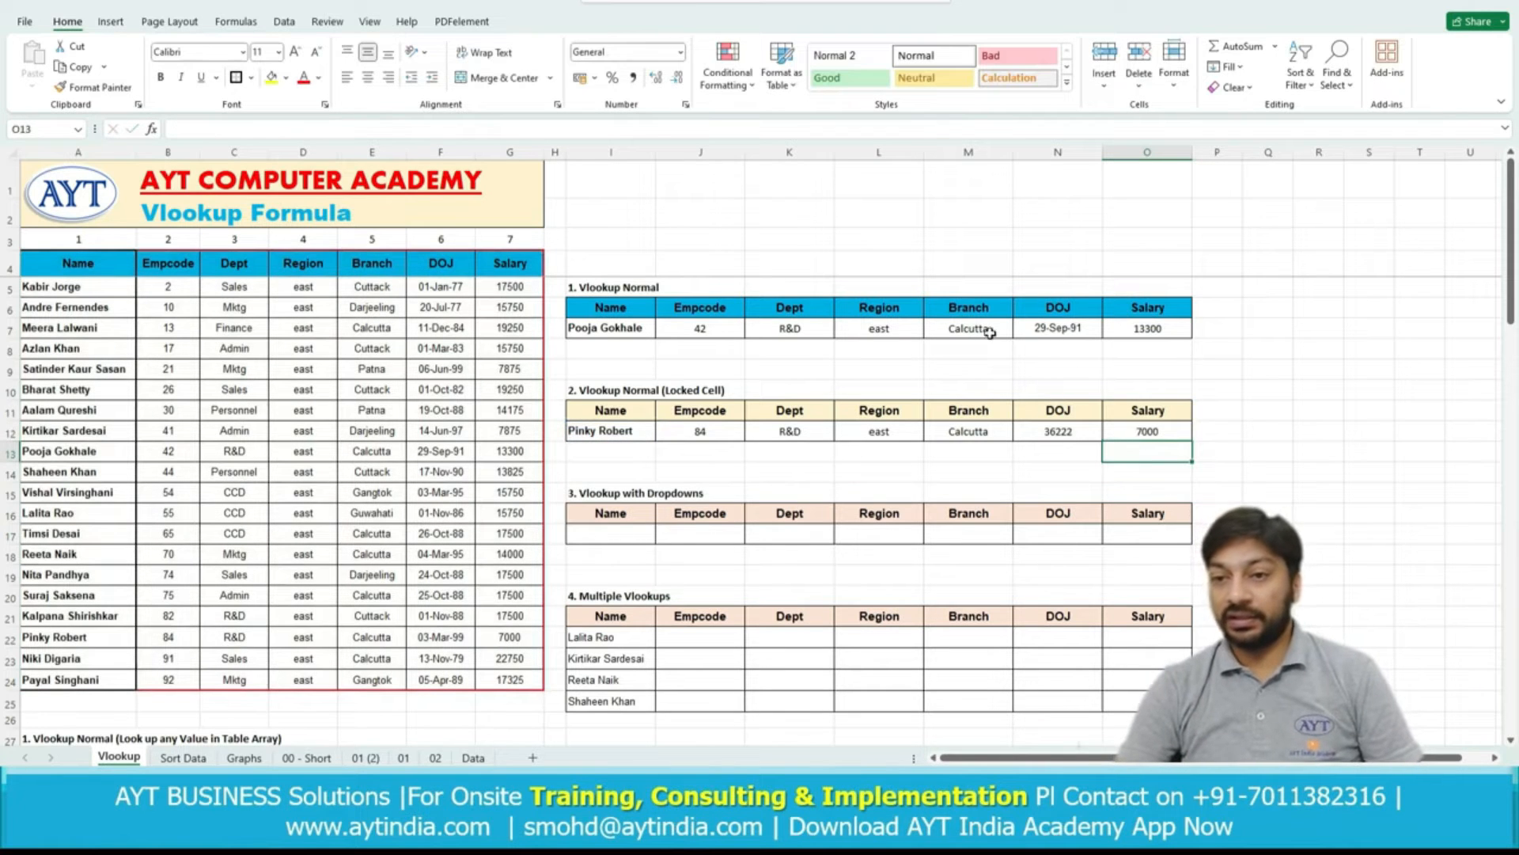
# Copy the formatting of J7:O7 onto J12:O12 and check the results against row 22.
pyautogui.moveTo(714, 331); pyautogui.dragTo(1148, 329)
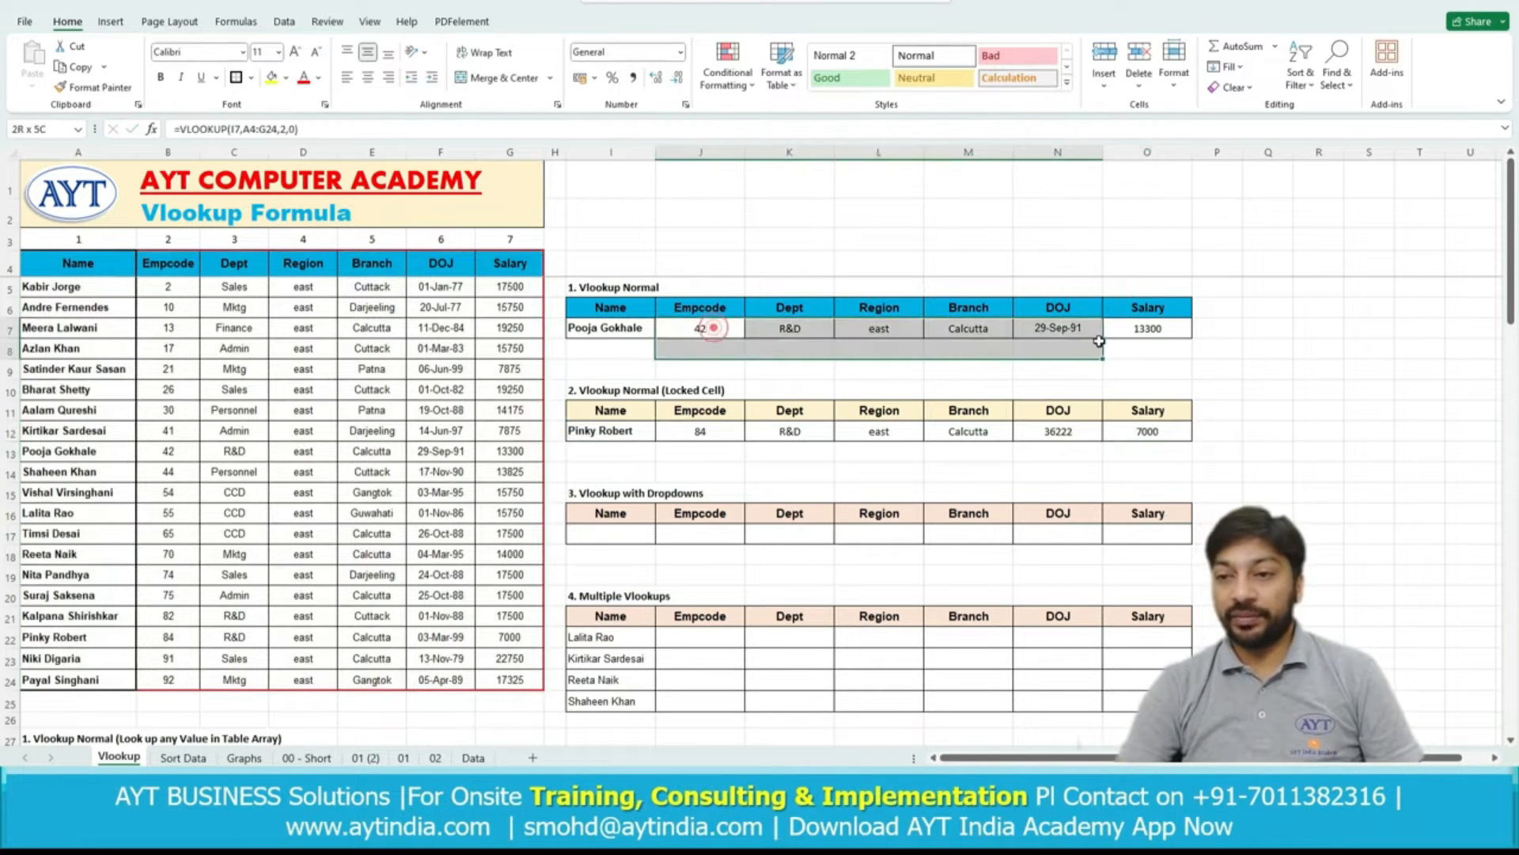
pyautogui.click(95, 87)
pyautogui.moveTo(700, 431); pyautogui.dragTo(1191, 434)
pyautogui.click(849, 459)
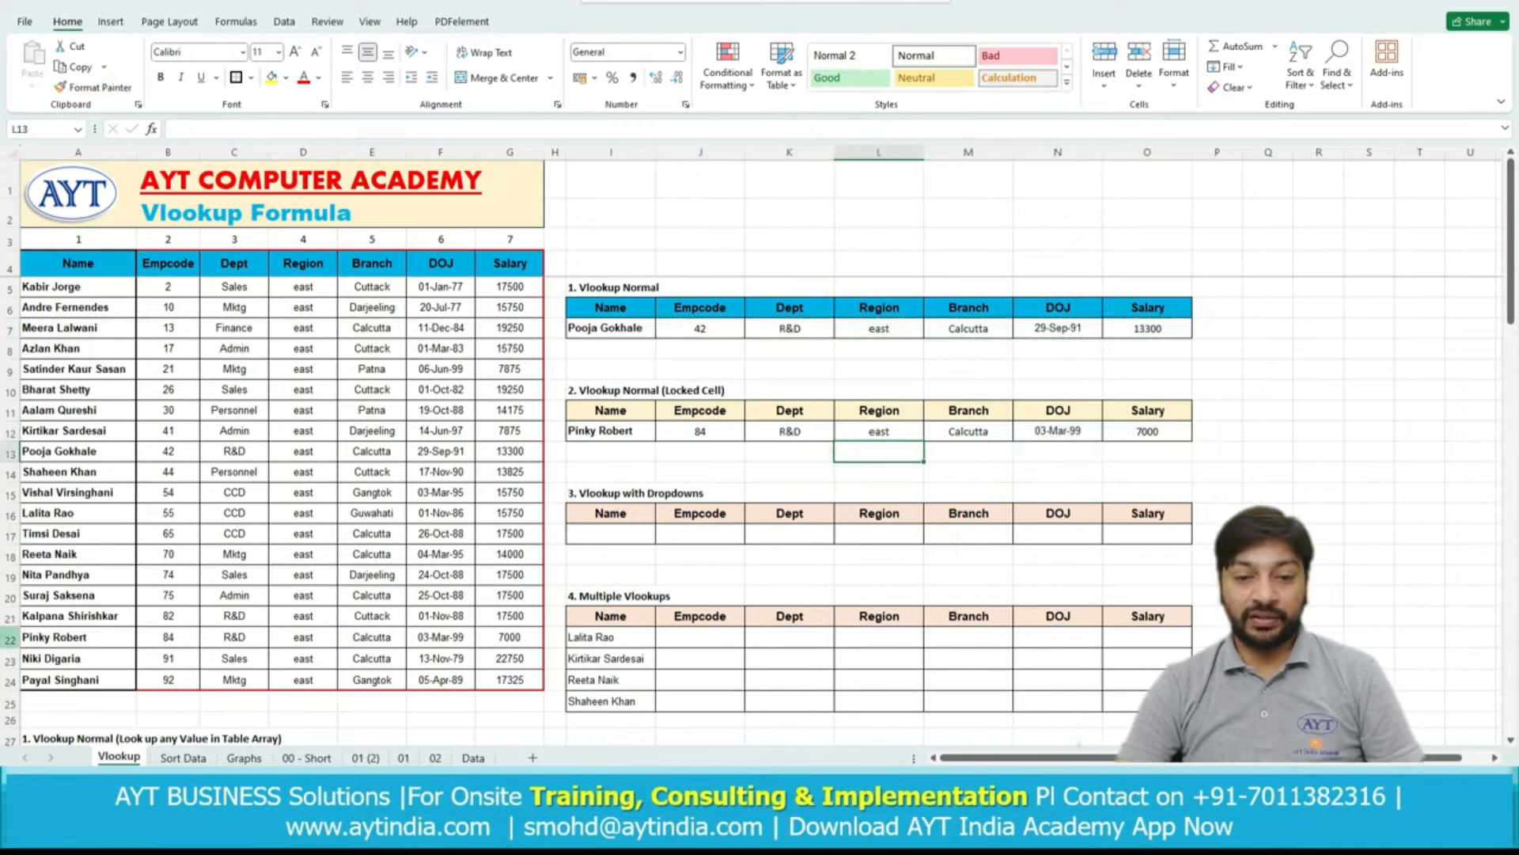
pyautogui.click(9, 637)
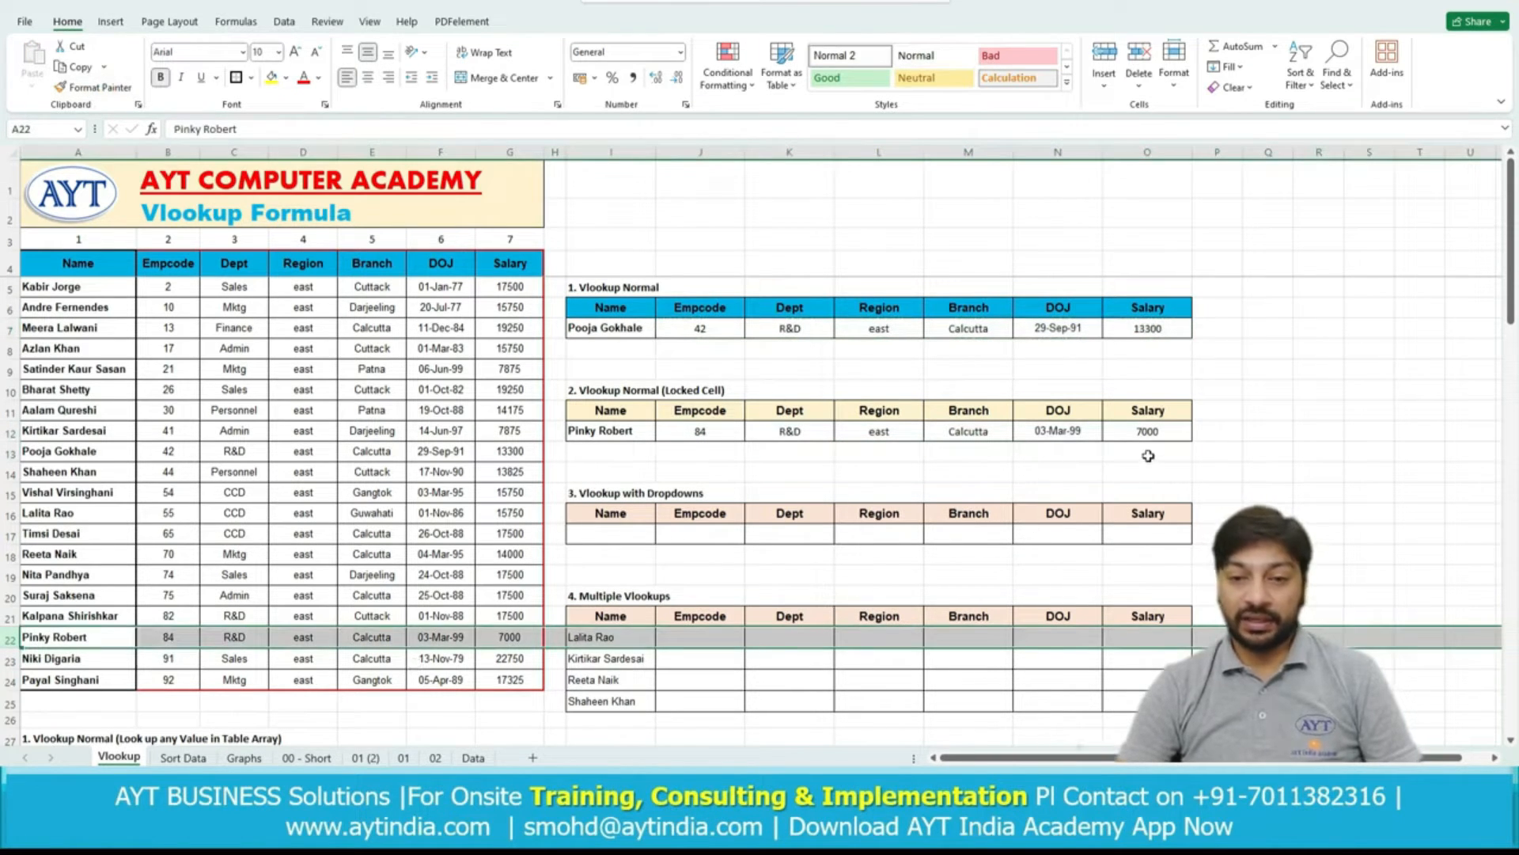
# Test the locked-cell lookup by copying the employee name from A10 into lookup cell I12.
pyautogui.click(82, 389)
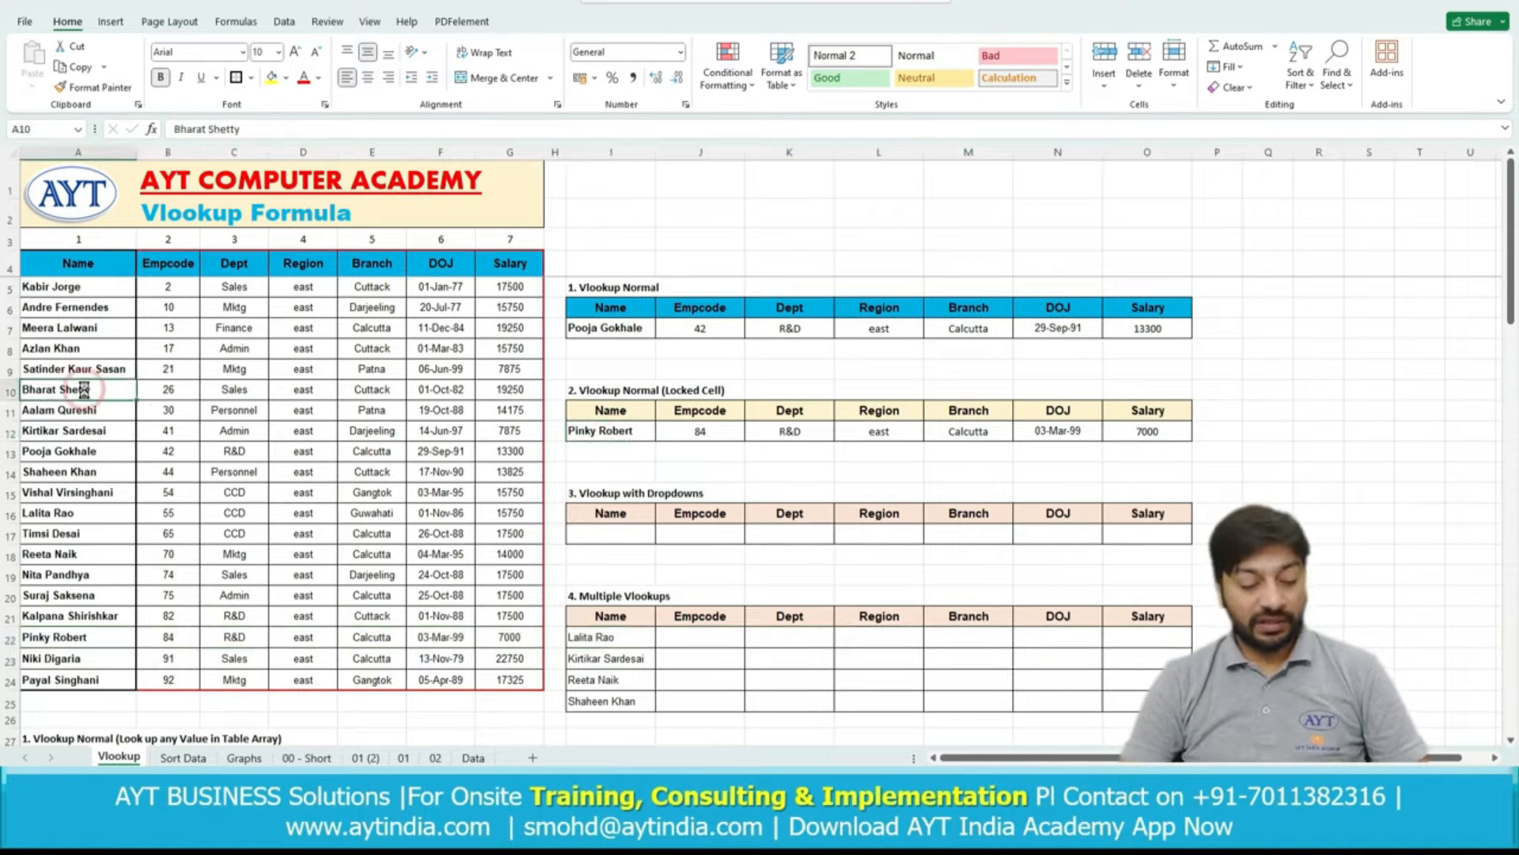
pyautogui.hotkey('ctrl', 'c')
pyautogui.click(592, 434)
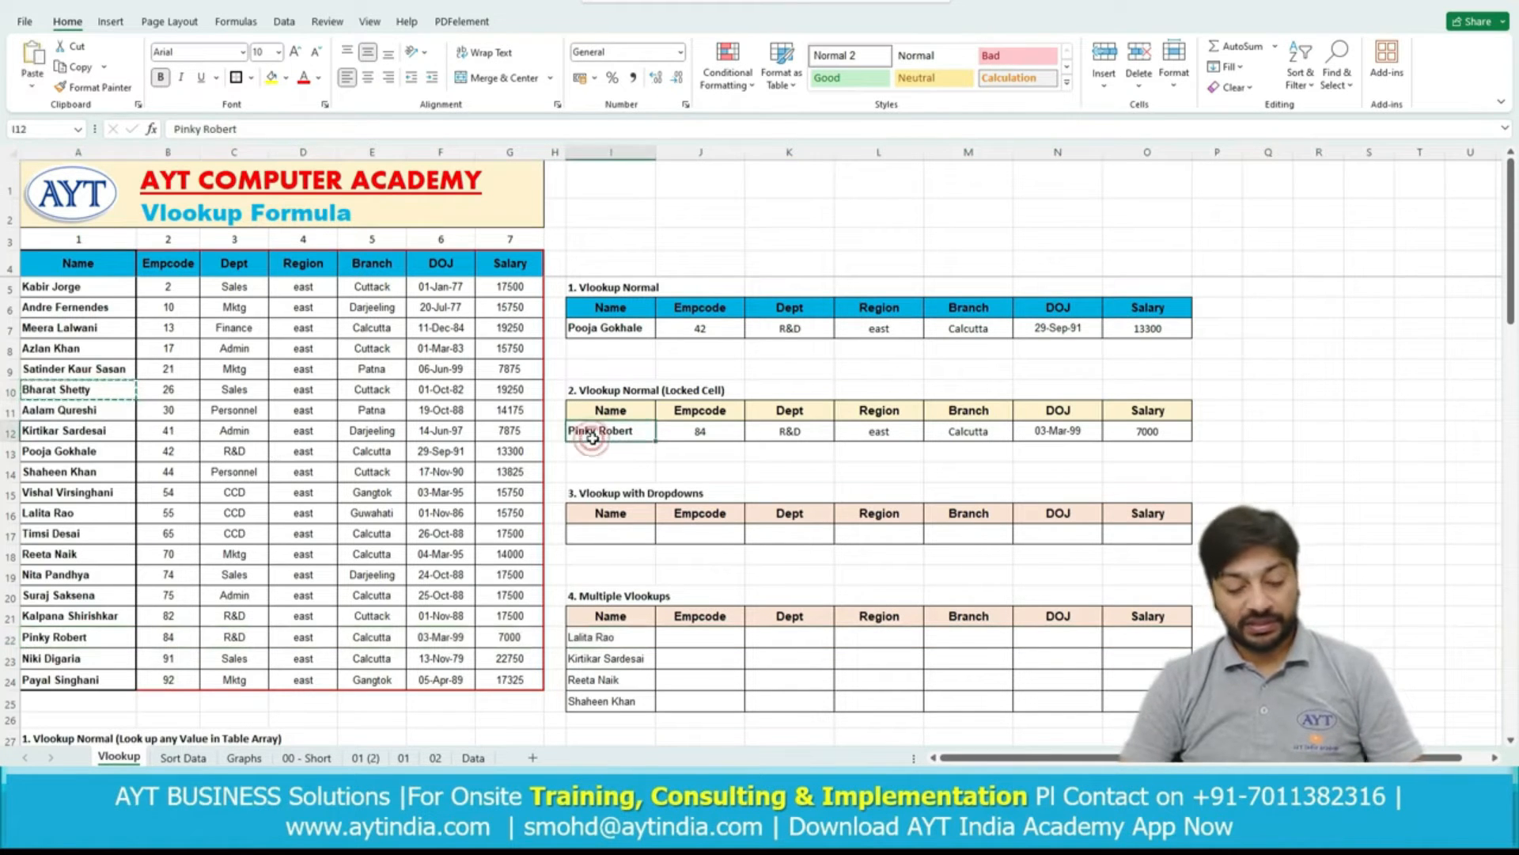
pyautogui.hotkey('ctrl', 'v')
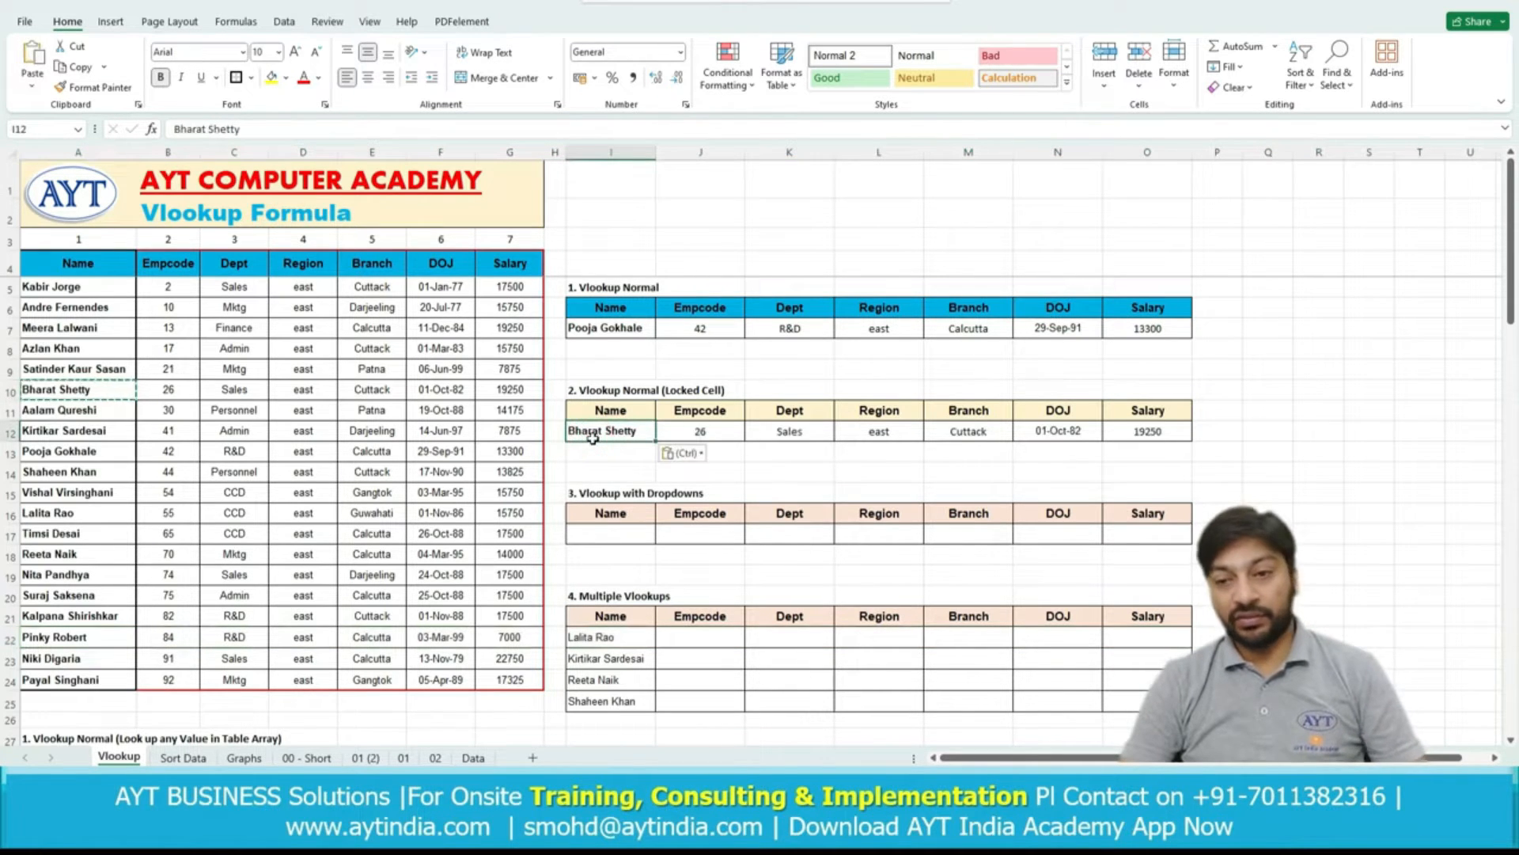
# Copy the employee name from A16 into lookup cell I12 as another lookup test.
pyautogui.click(77, 512)
pyautogui.hotkey('ctrl', 'c')
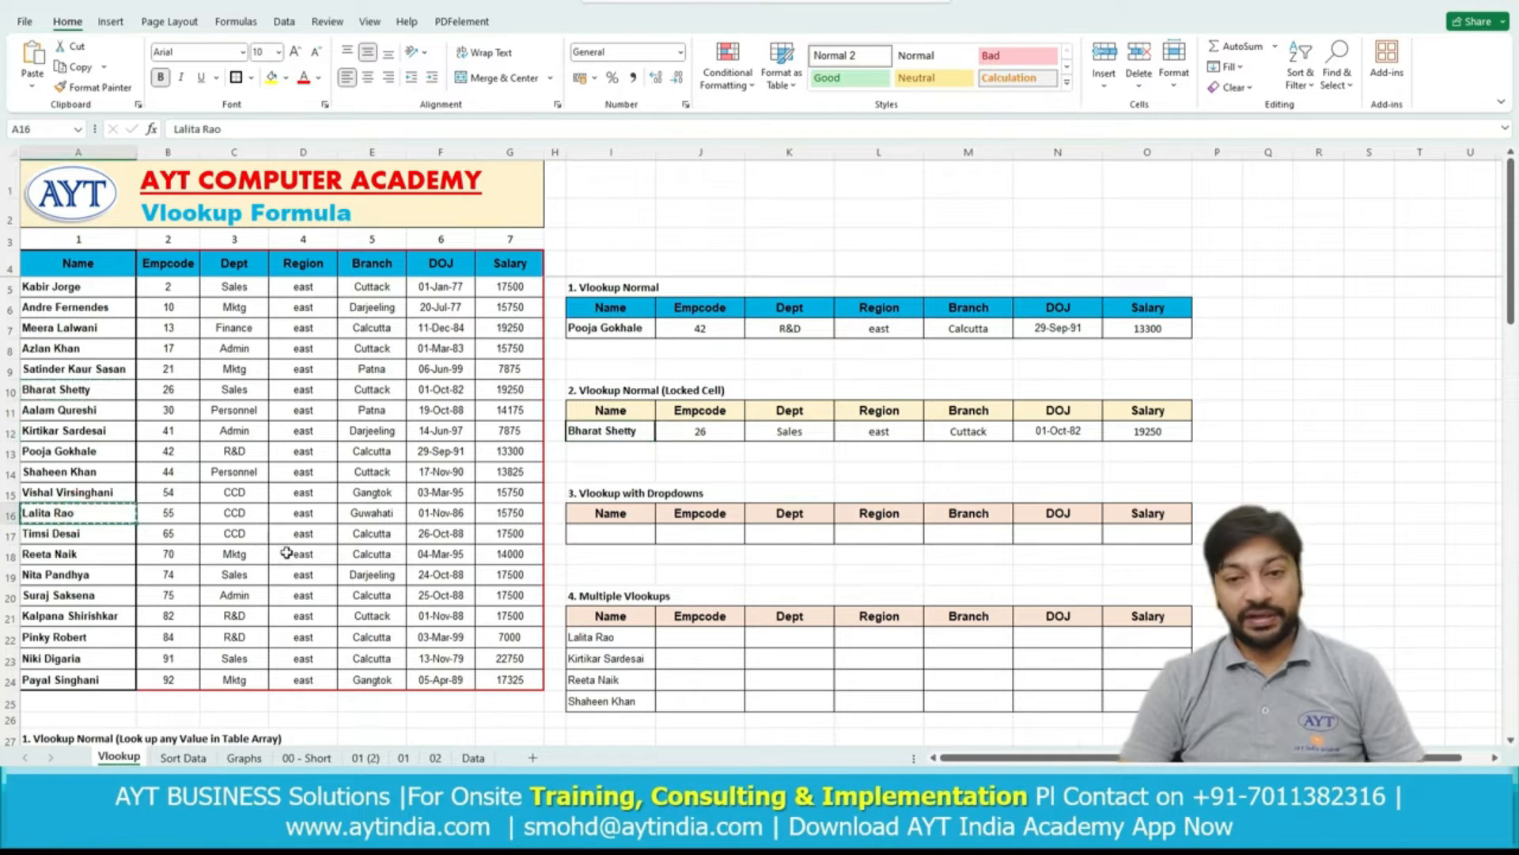
pyautogui.click(620, 436)
pyautogui.hotkey('ctrl', 'v')
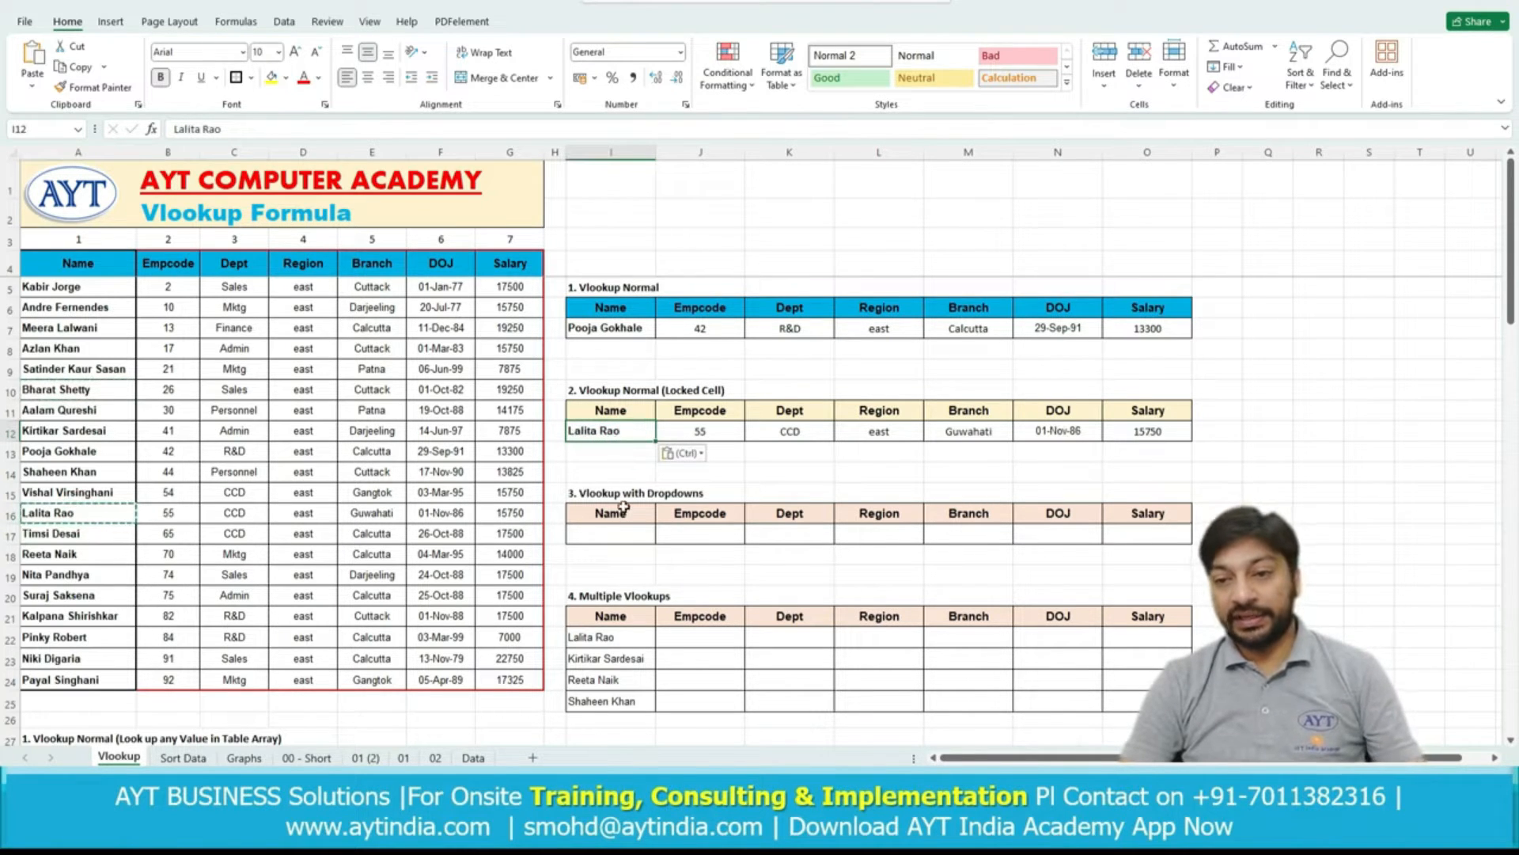
pyautogui.press('Escape')
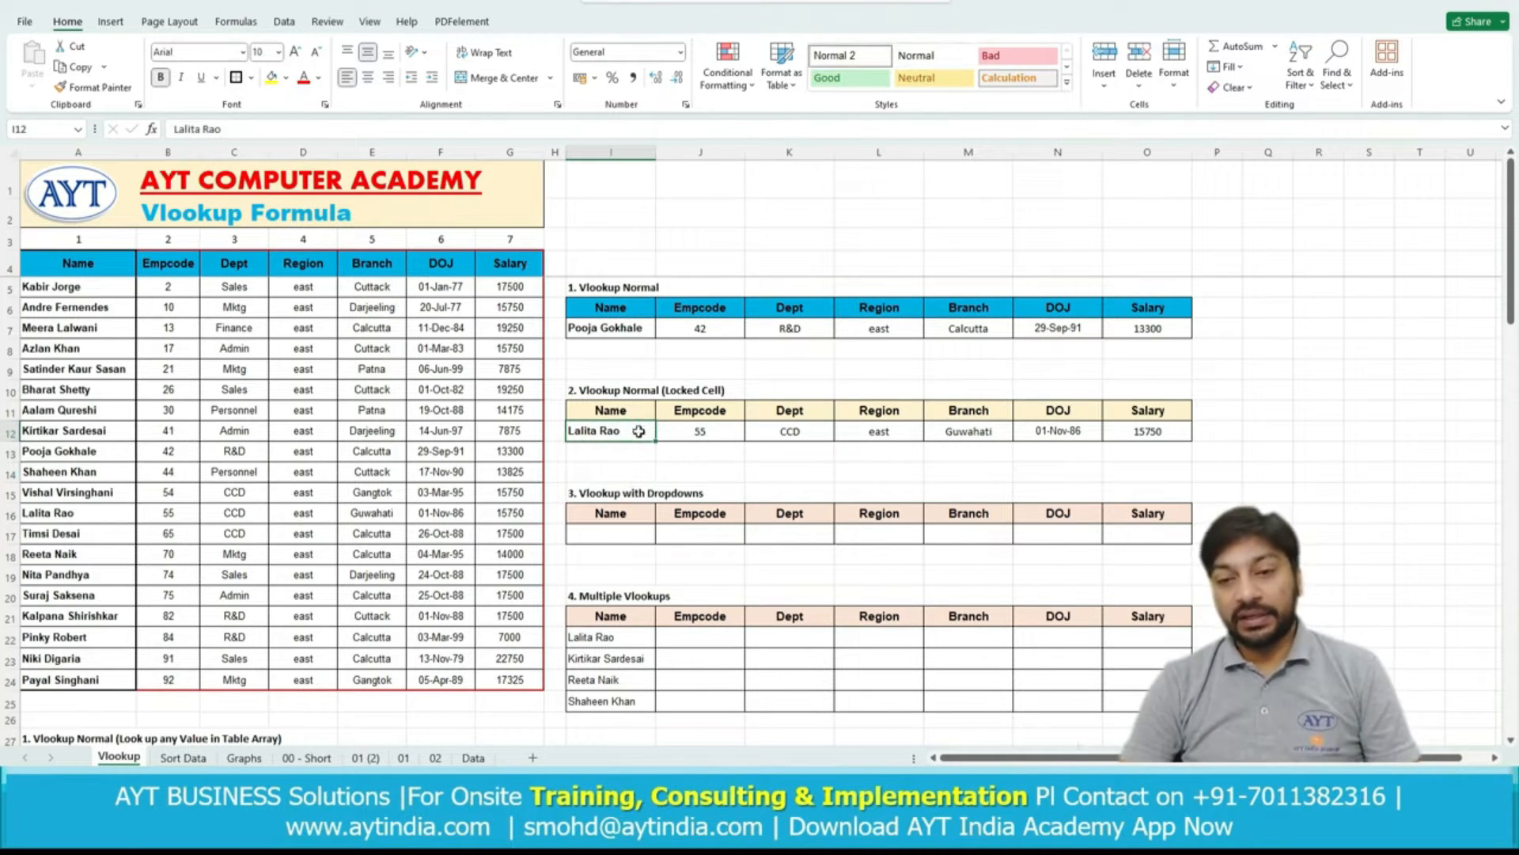
# Start a data validation rule for Name cell I17 under Vlookup with Dropdowns, allowing a List.
pyautogui.click(626, 537)
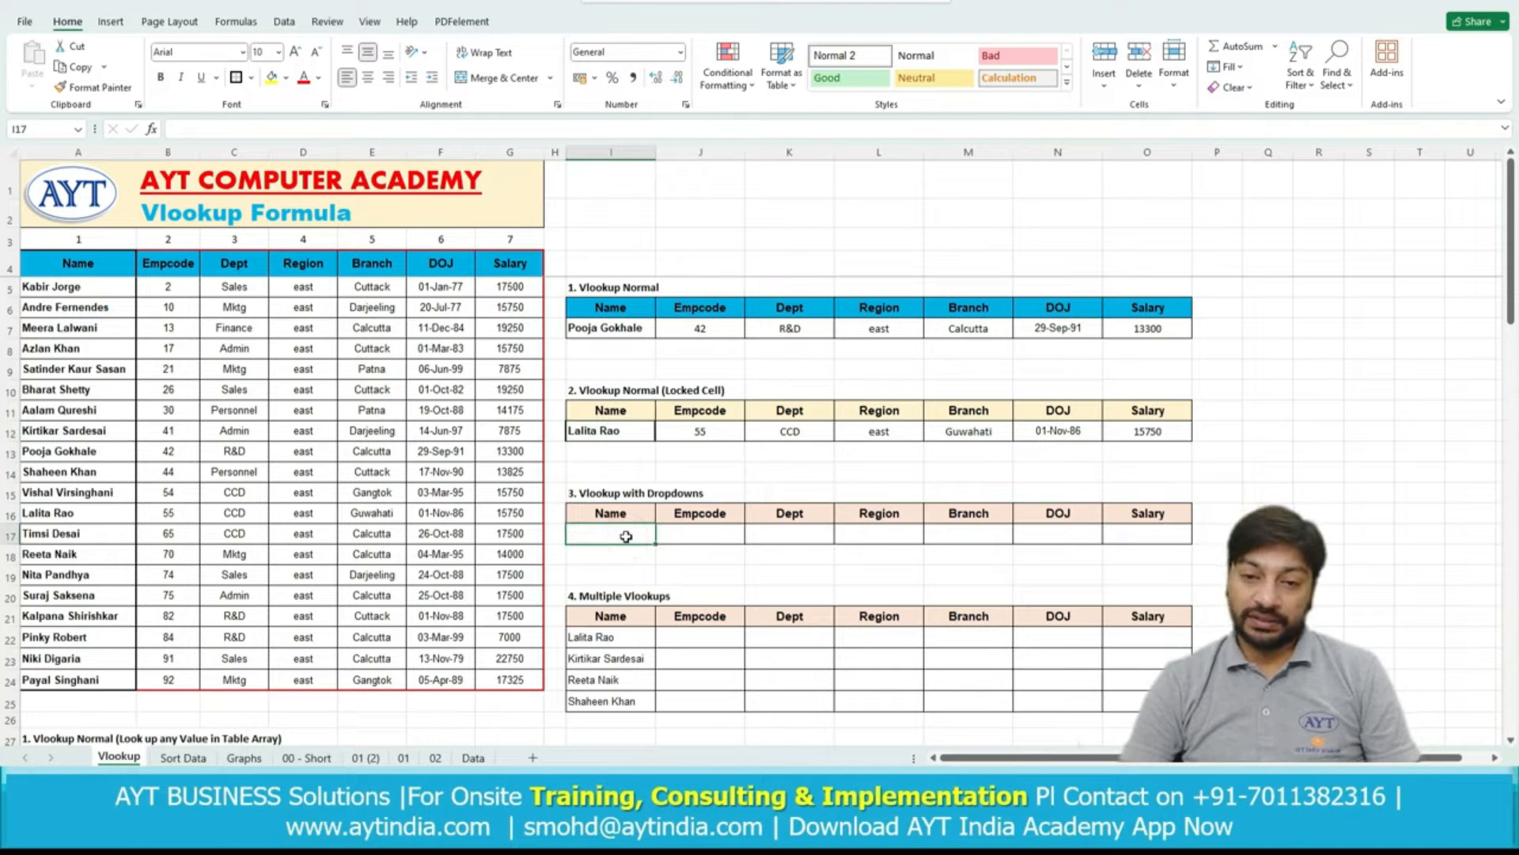
pyautogui.rightClick(626, 537)
pyautogui.click(620, 536)
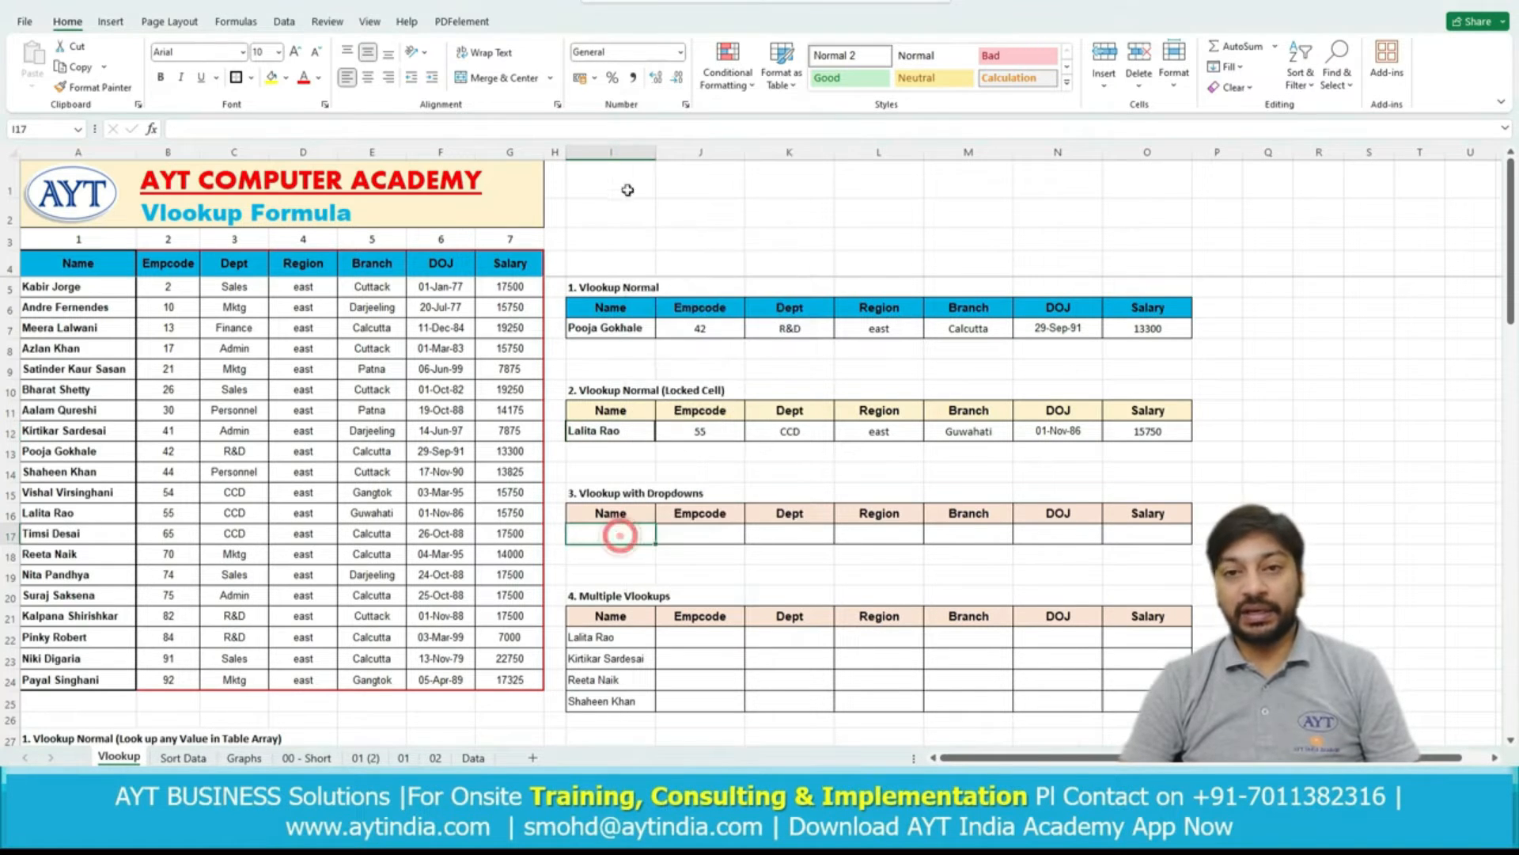
pyautogui.click(284, 22)
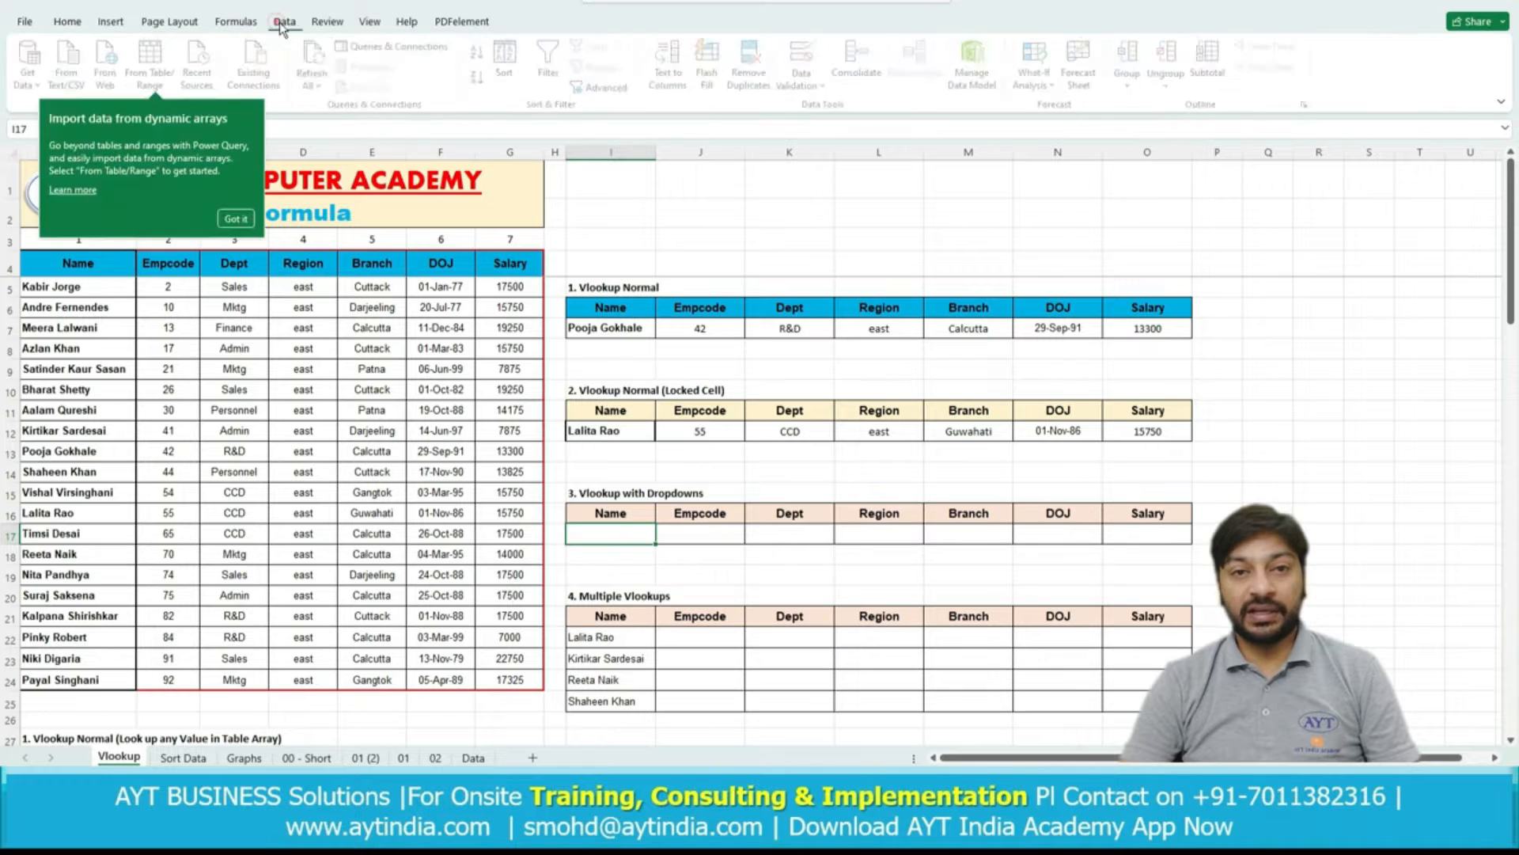
pyautogui.click(815, 83)
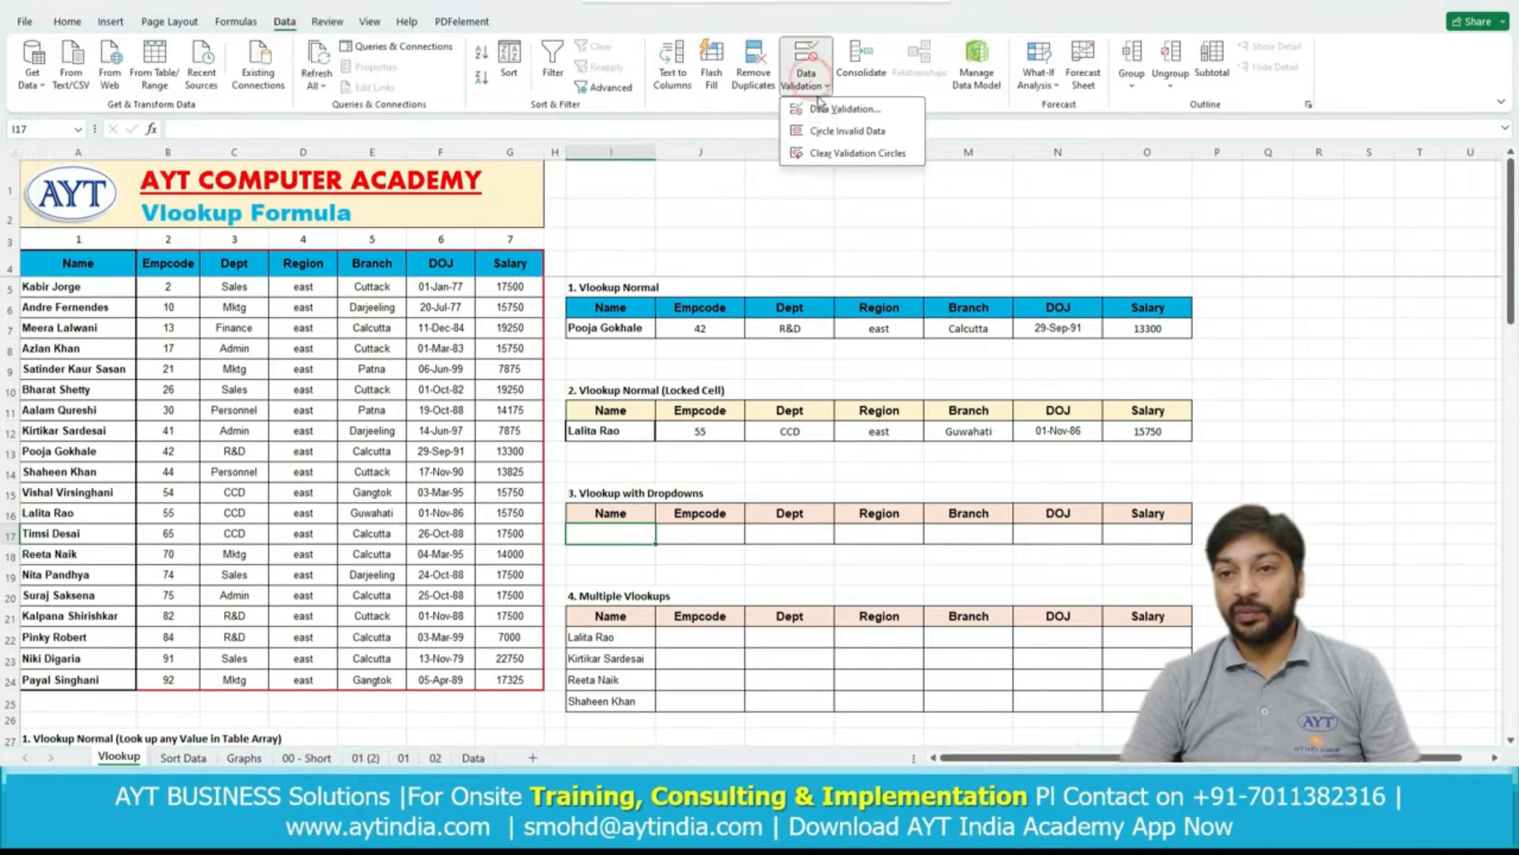
pyautogui.click(844, 109)
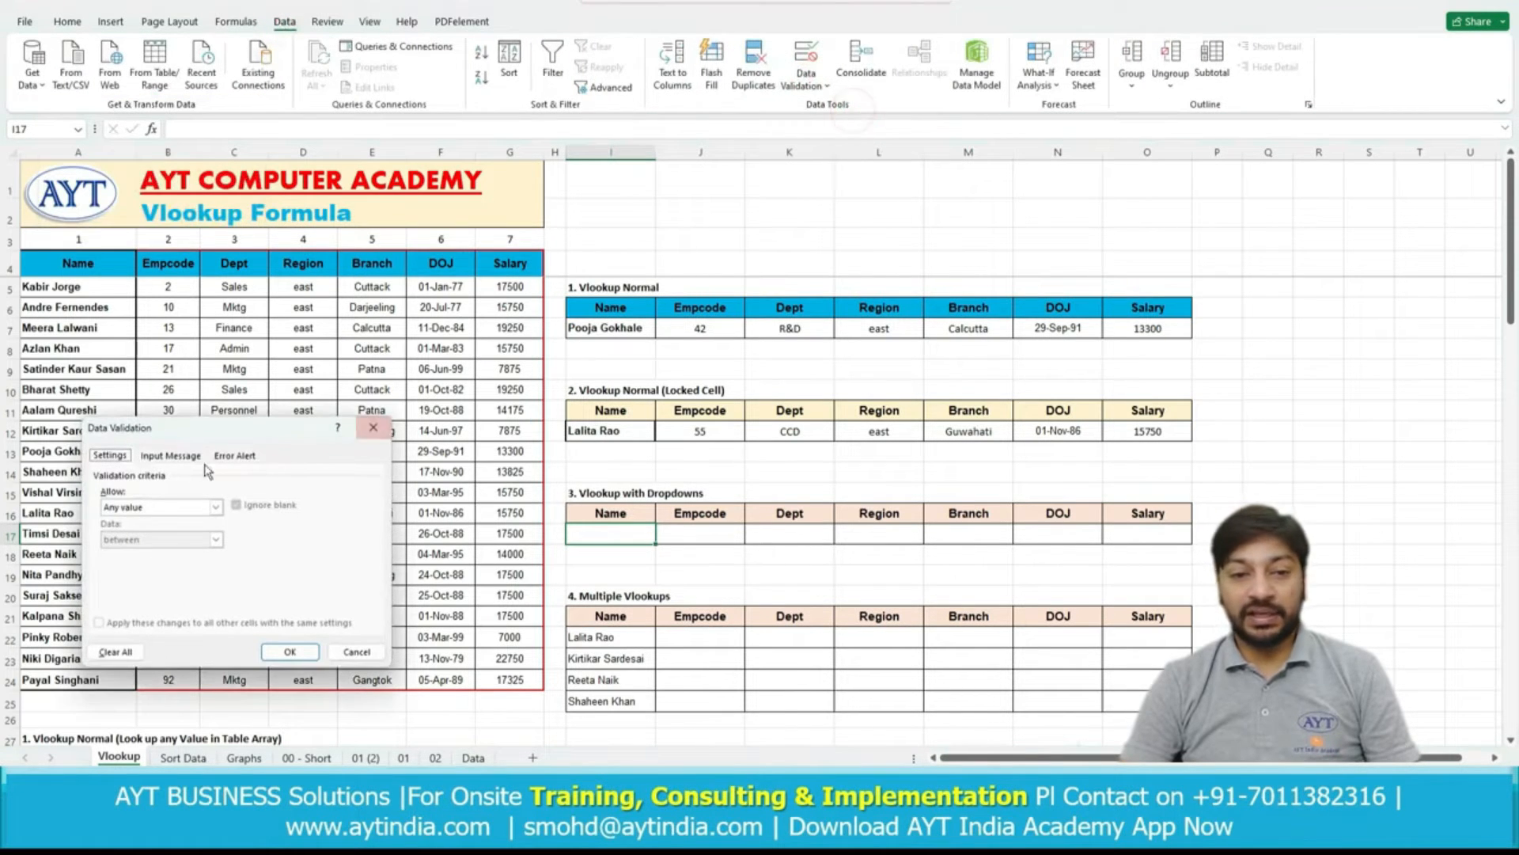
pyautogui.click(175, 506)
pyautogui.click(167, 552)
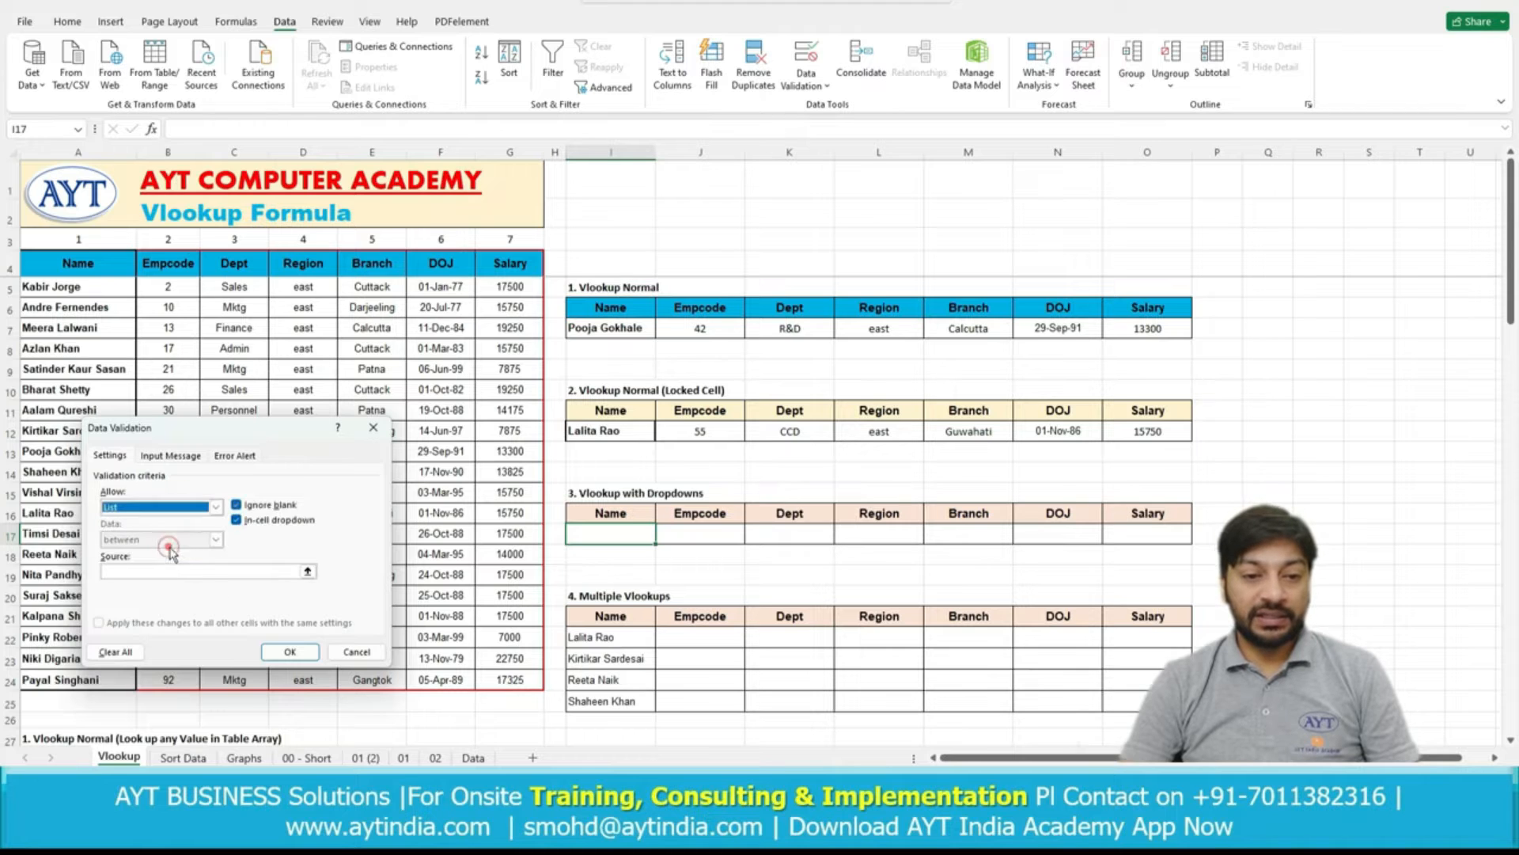
# Use =$A$5:$A$24 as the list source and apply the validation to I17.
pyautogui.click(307, 572)
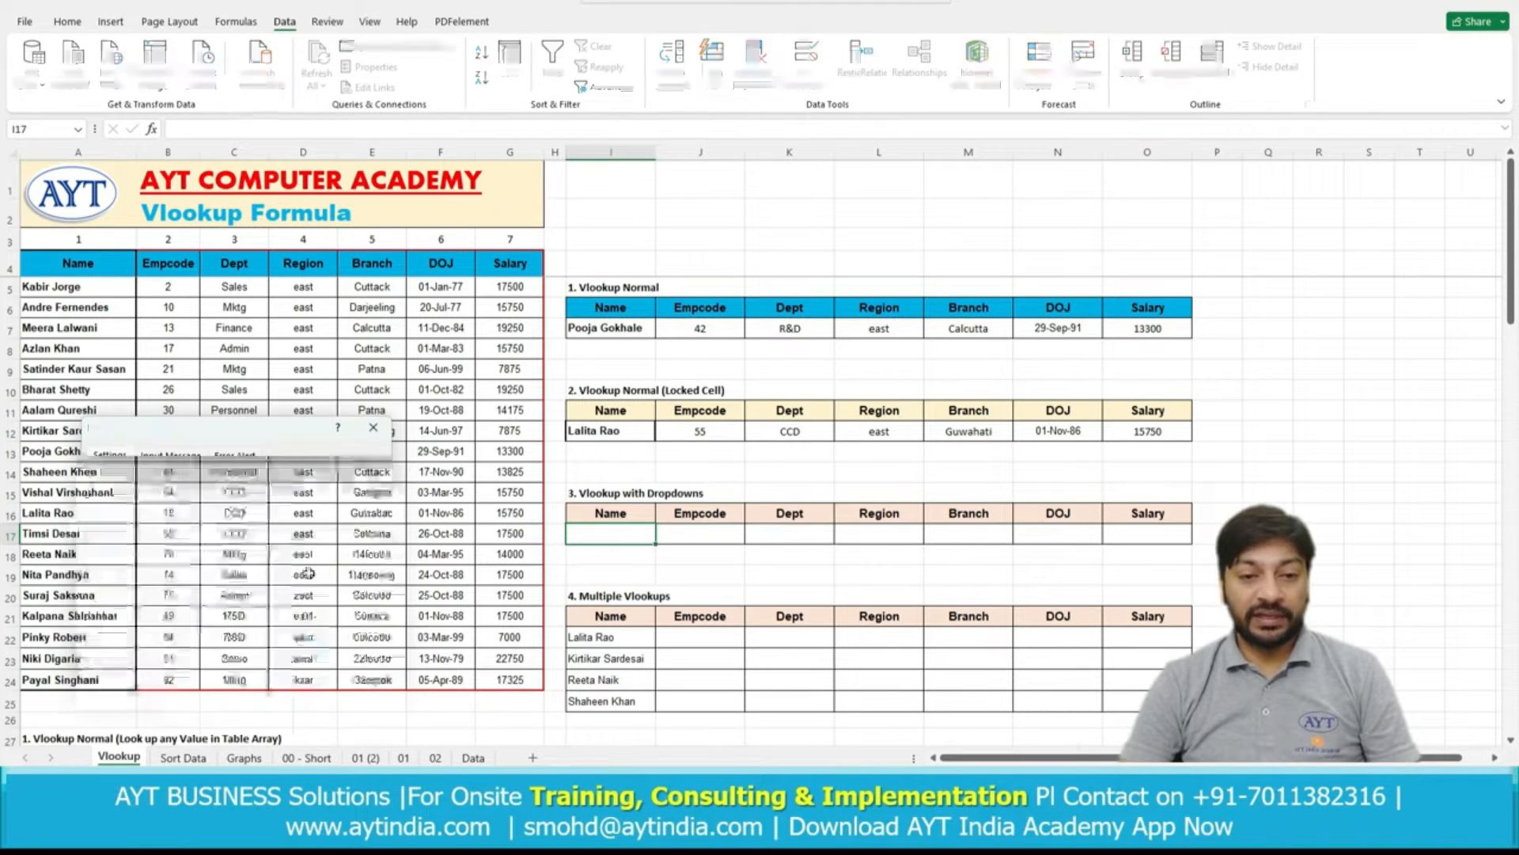
pyautogui.click(96, 288)
pyautogui.moveTo(97, 301); pyautogui.dragTo(103, 679)
pyautogui.click(381, 448)
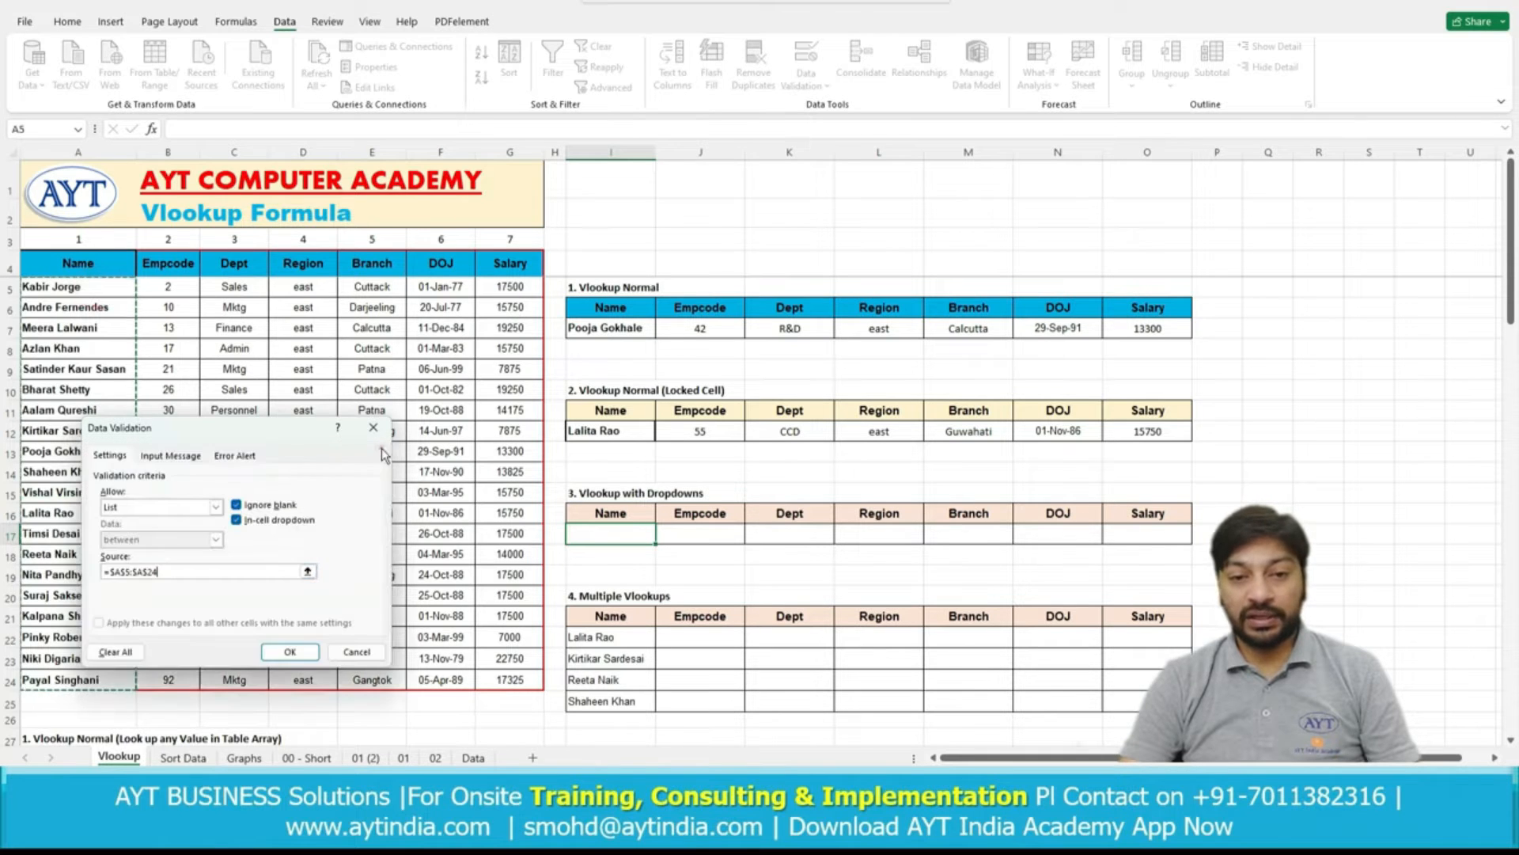
pyautogui.click(288, 649)
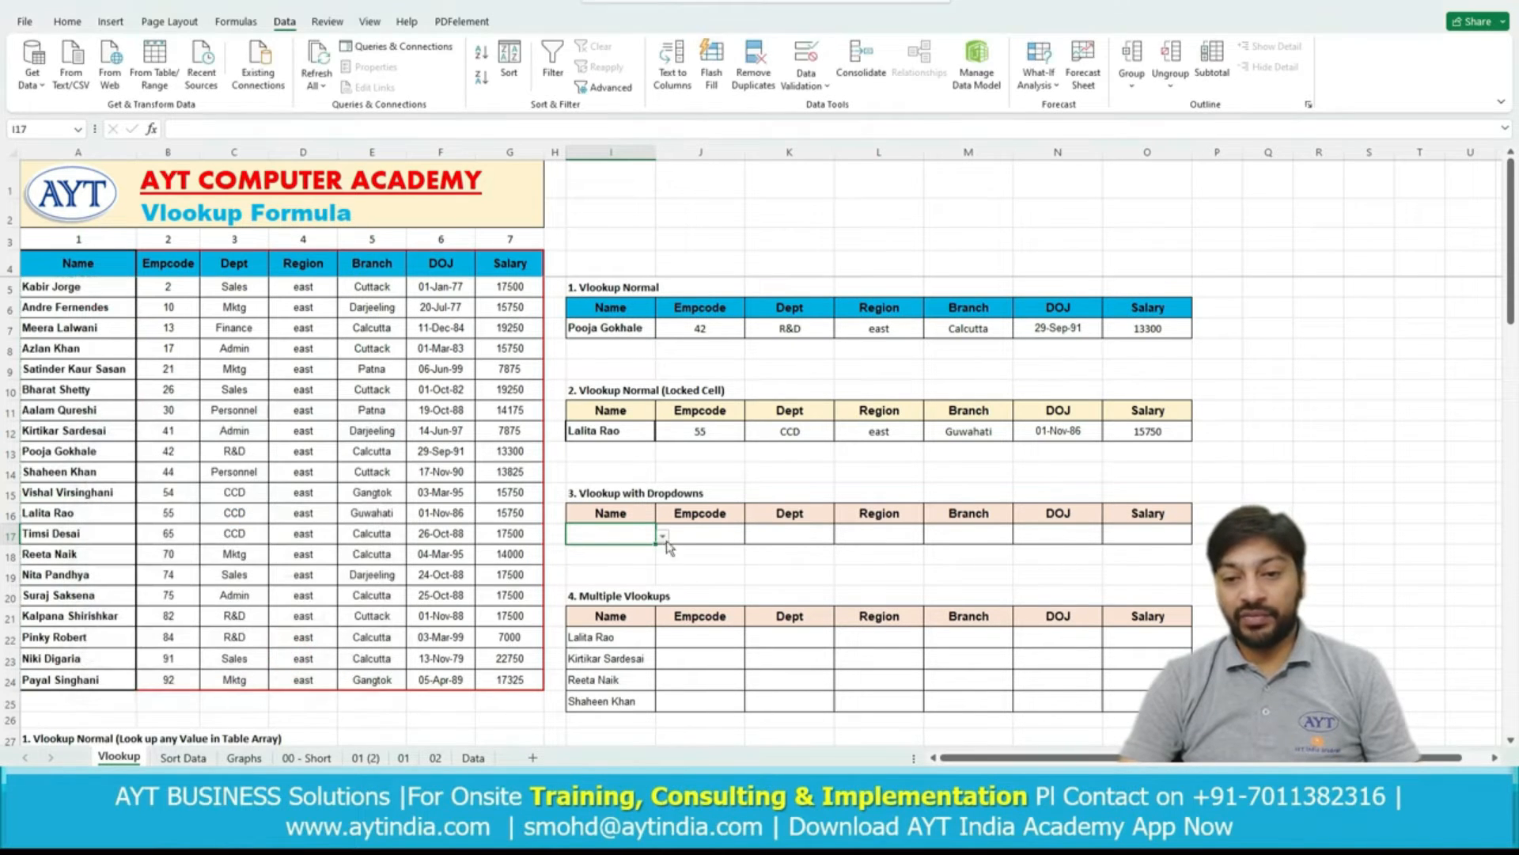
# Try out different names in the I17 dropdown, ending on the employee listed in A5.
pyautogui.click(663, 536)
pyautogui.click(622, 550)
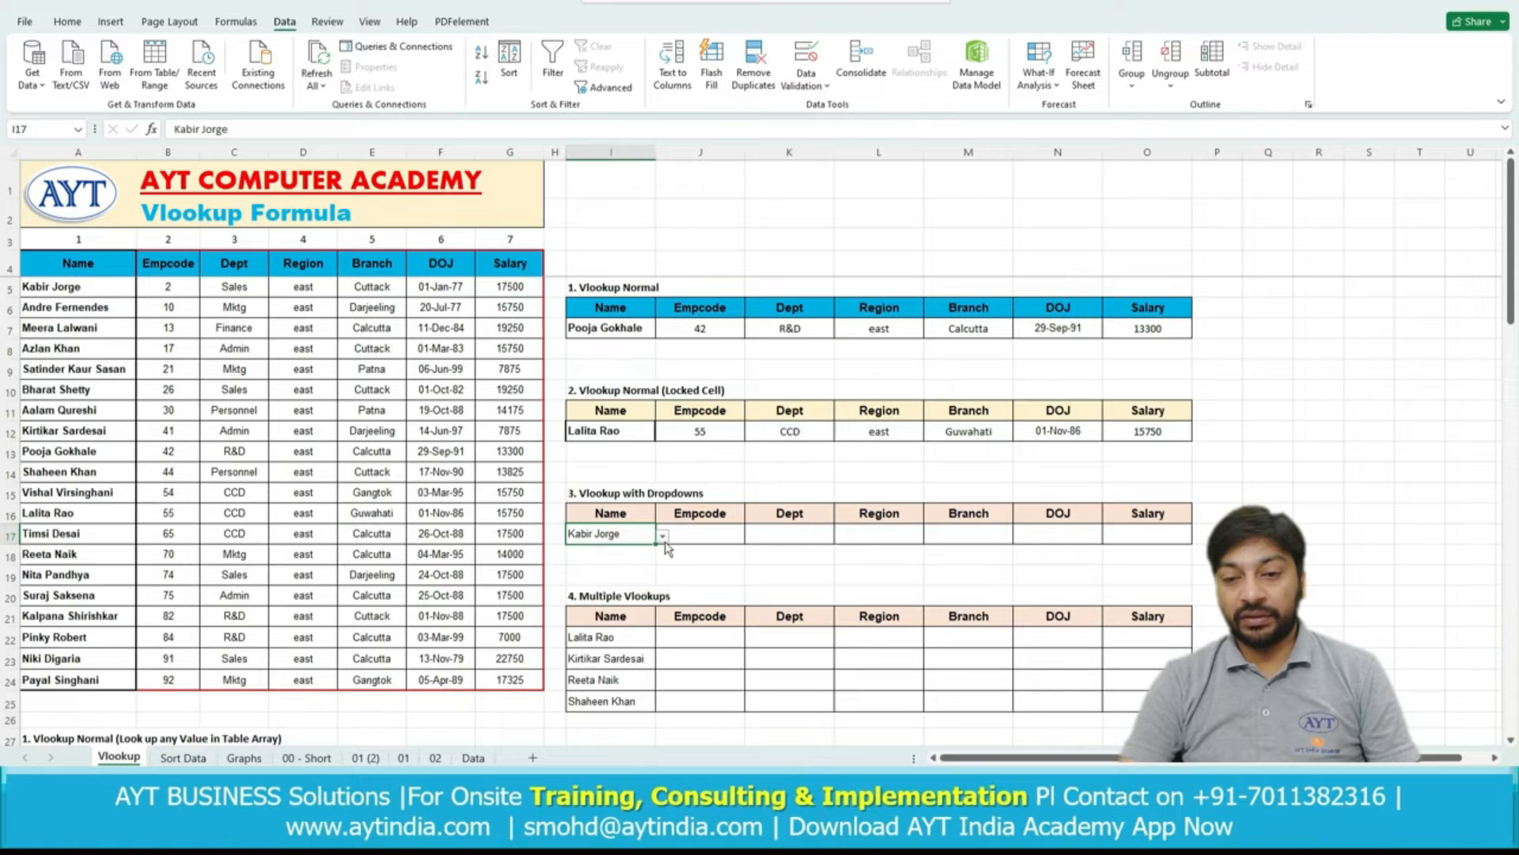
pyautogui.click(664, 536)
pyautogui.click(628, 559)
pyautogui.click(663, 536)
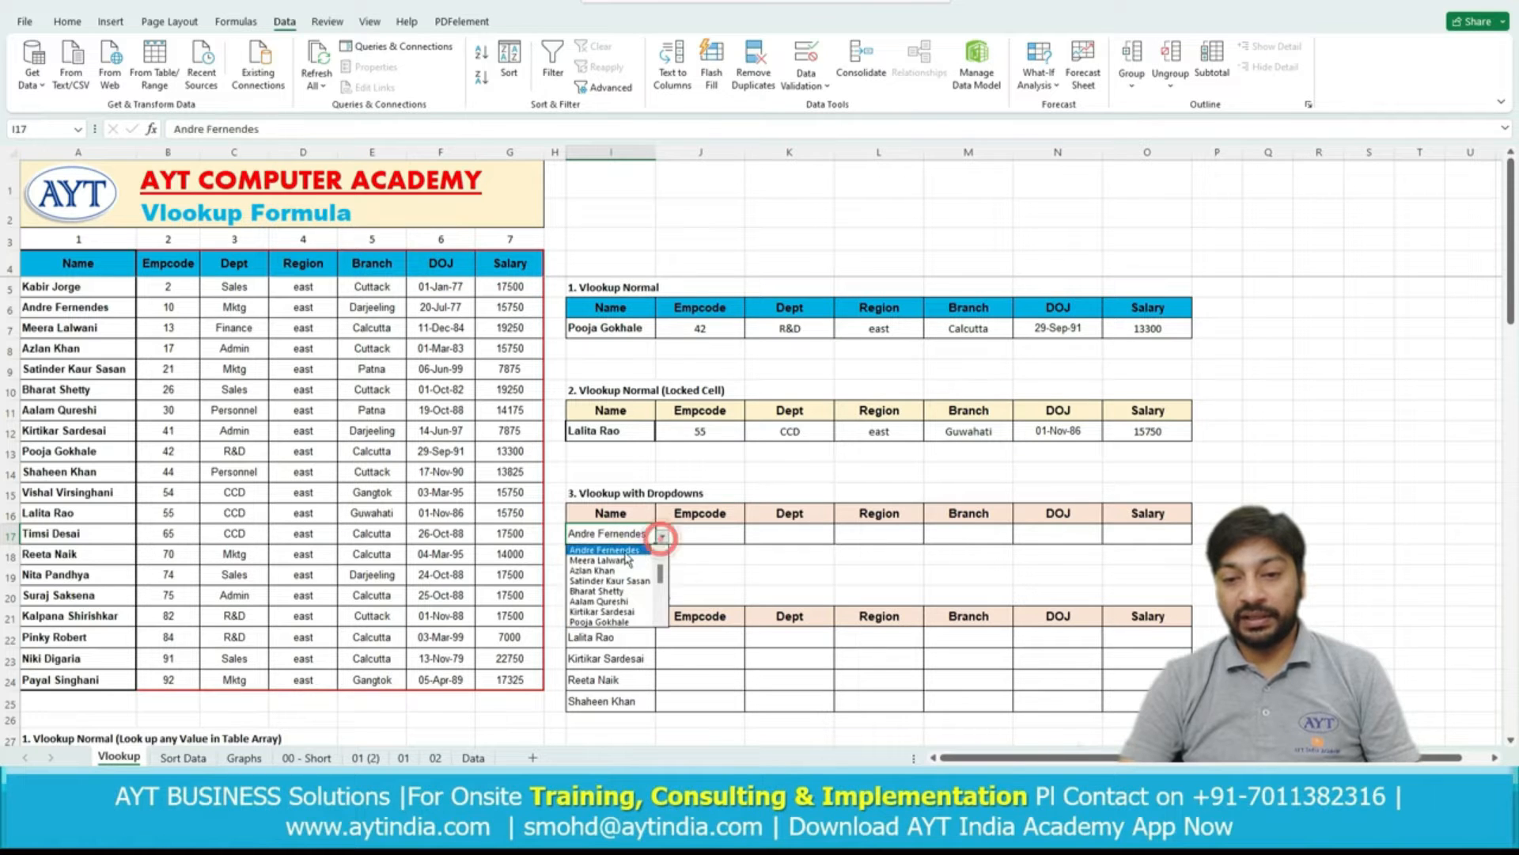
pyautogui.click(622, 550)
# Enter =VLOOKUP($I$17,$A$4:$G$24,2,0) in Empcode cell J17 with locked lookup value and table array.
pyautogui.click(728, 536)
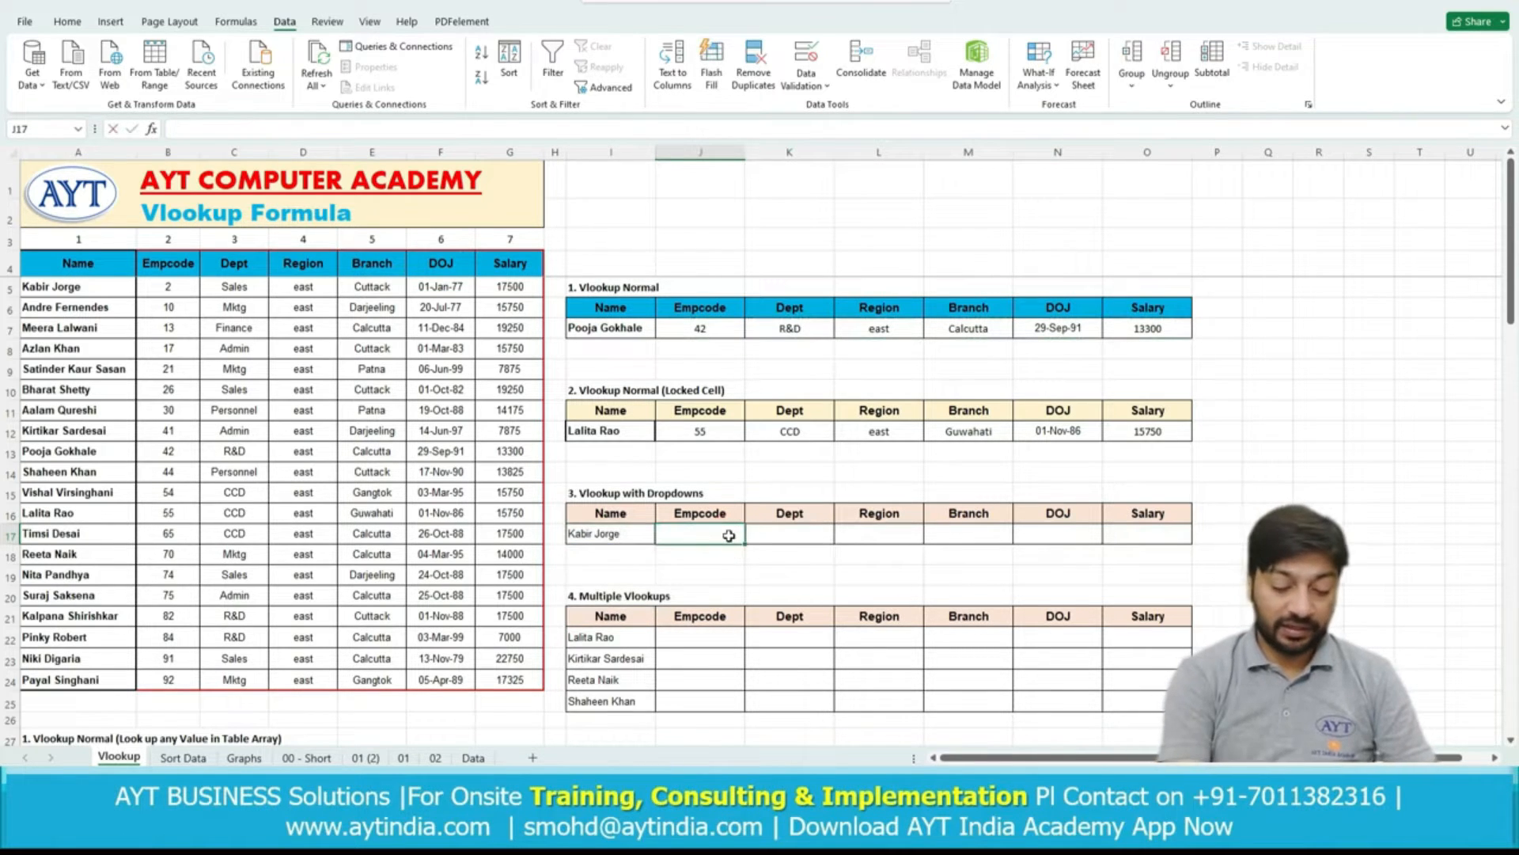
pyautogui.write('=VLOOKUP(')
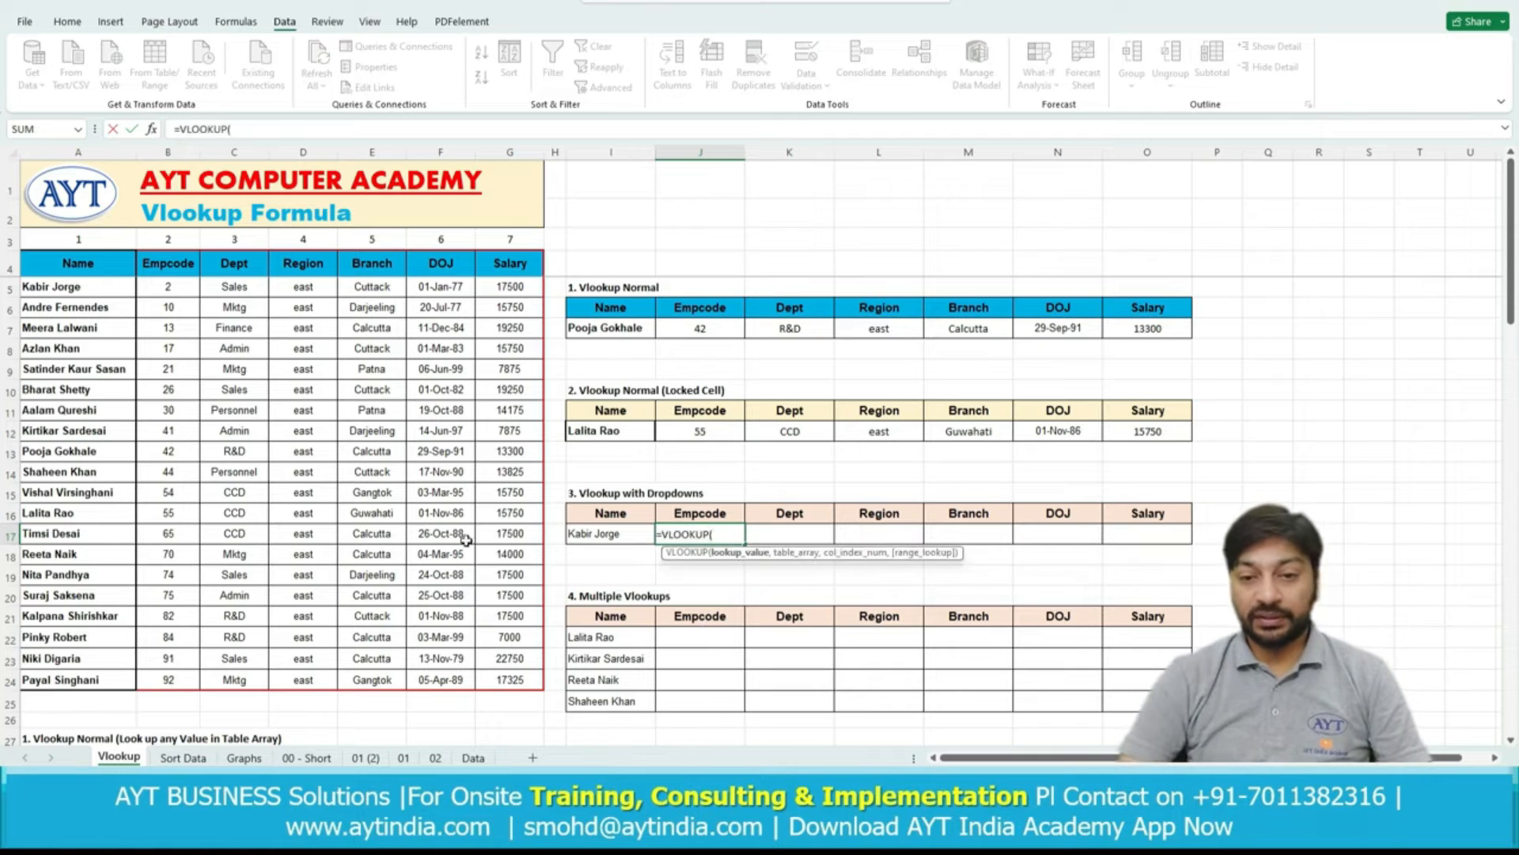
pyautogui.click(594, 539)
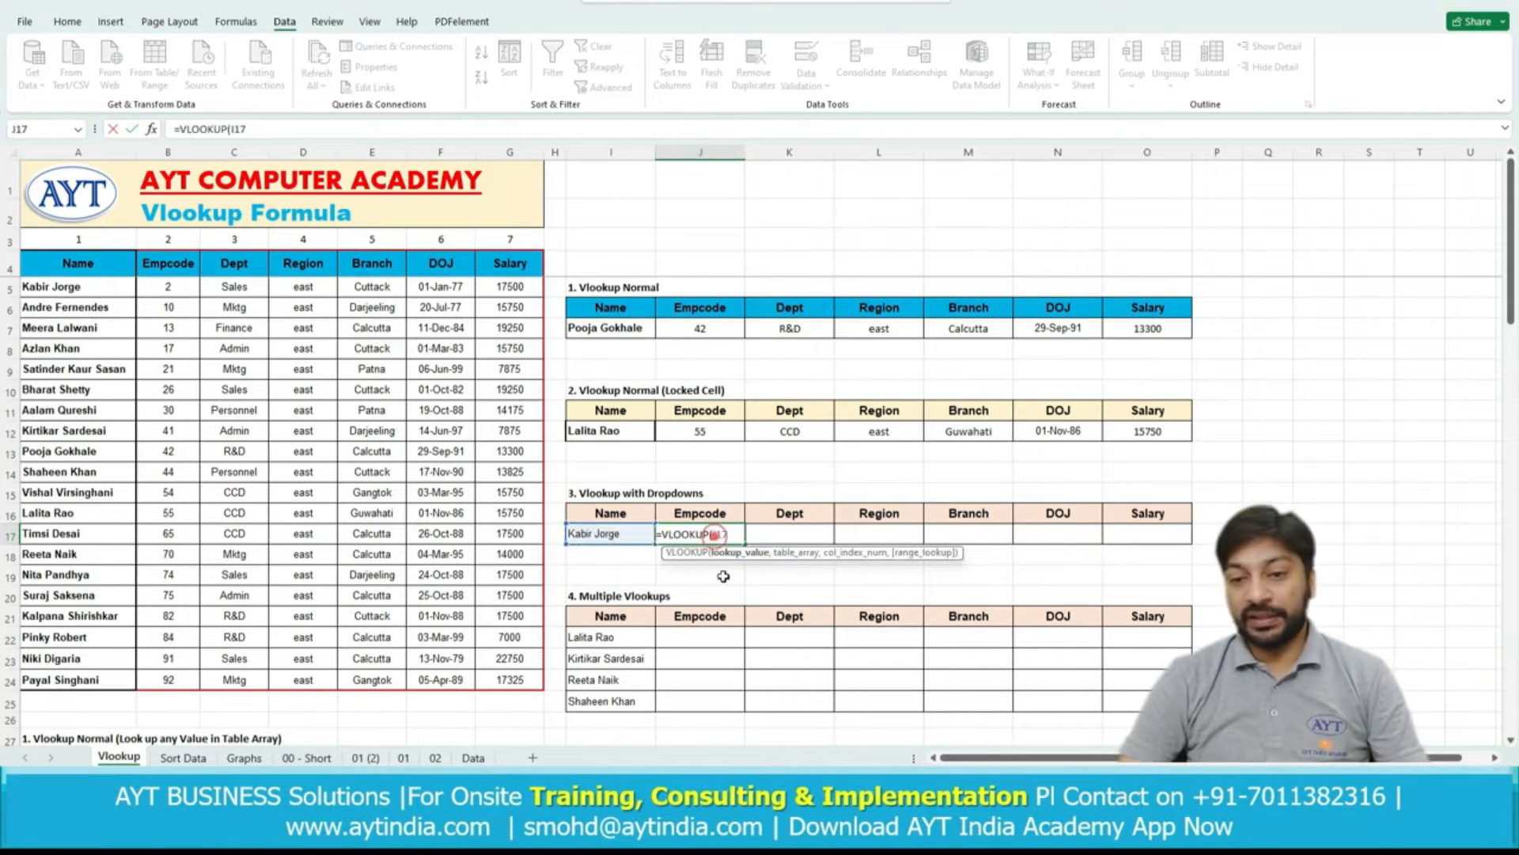
pyautogui.press('F4')
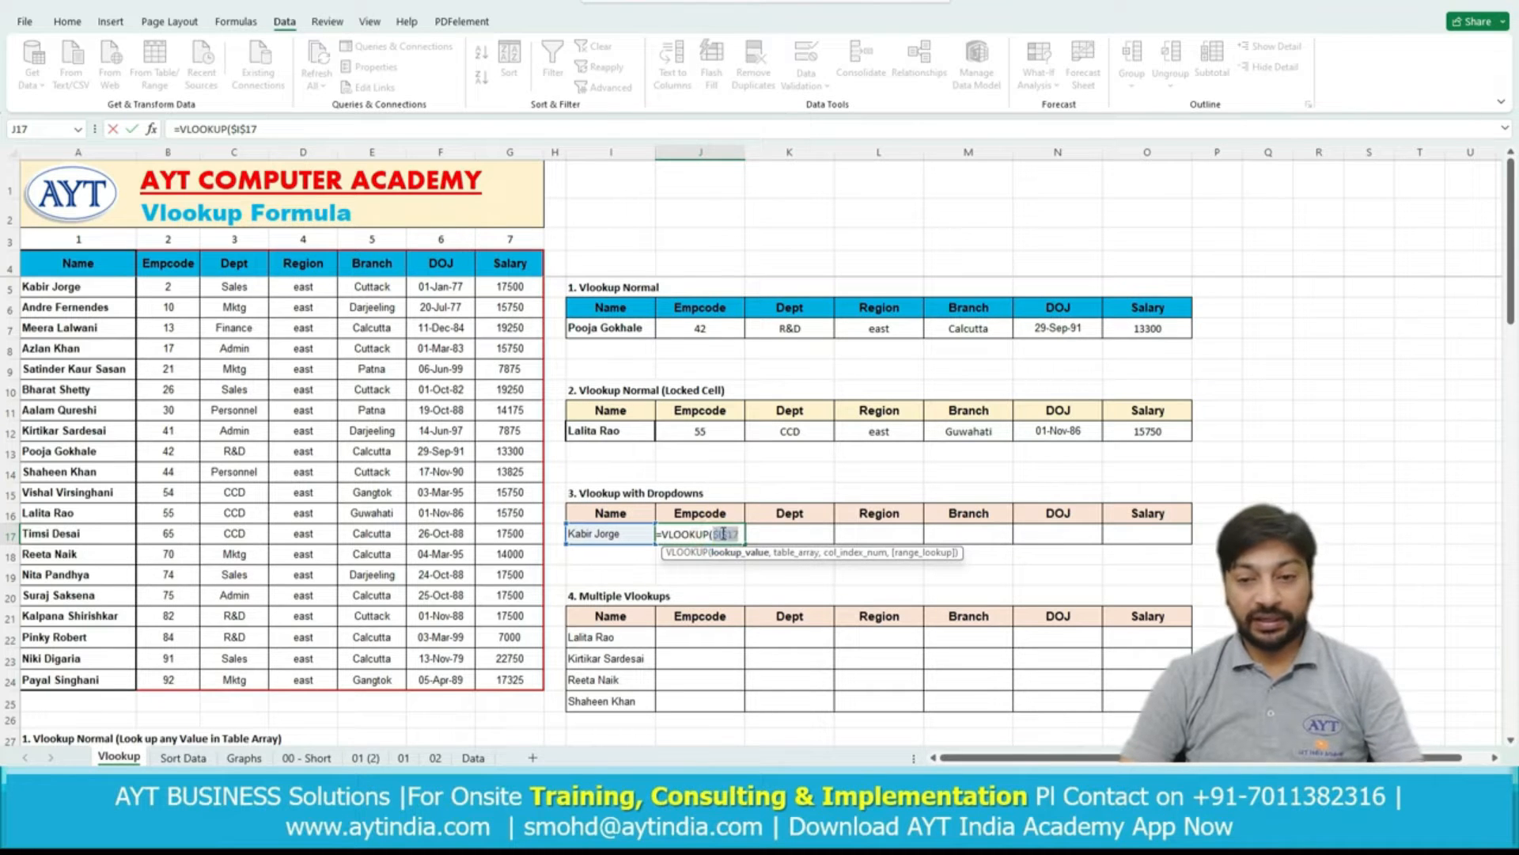
pyautogui.write(',')
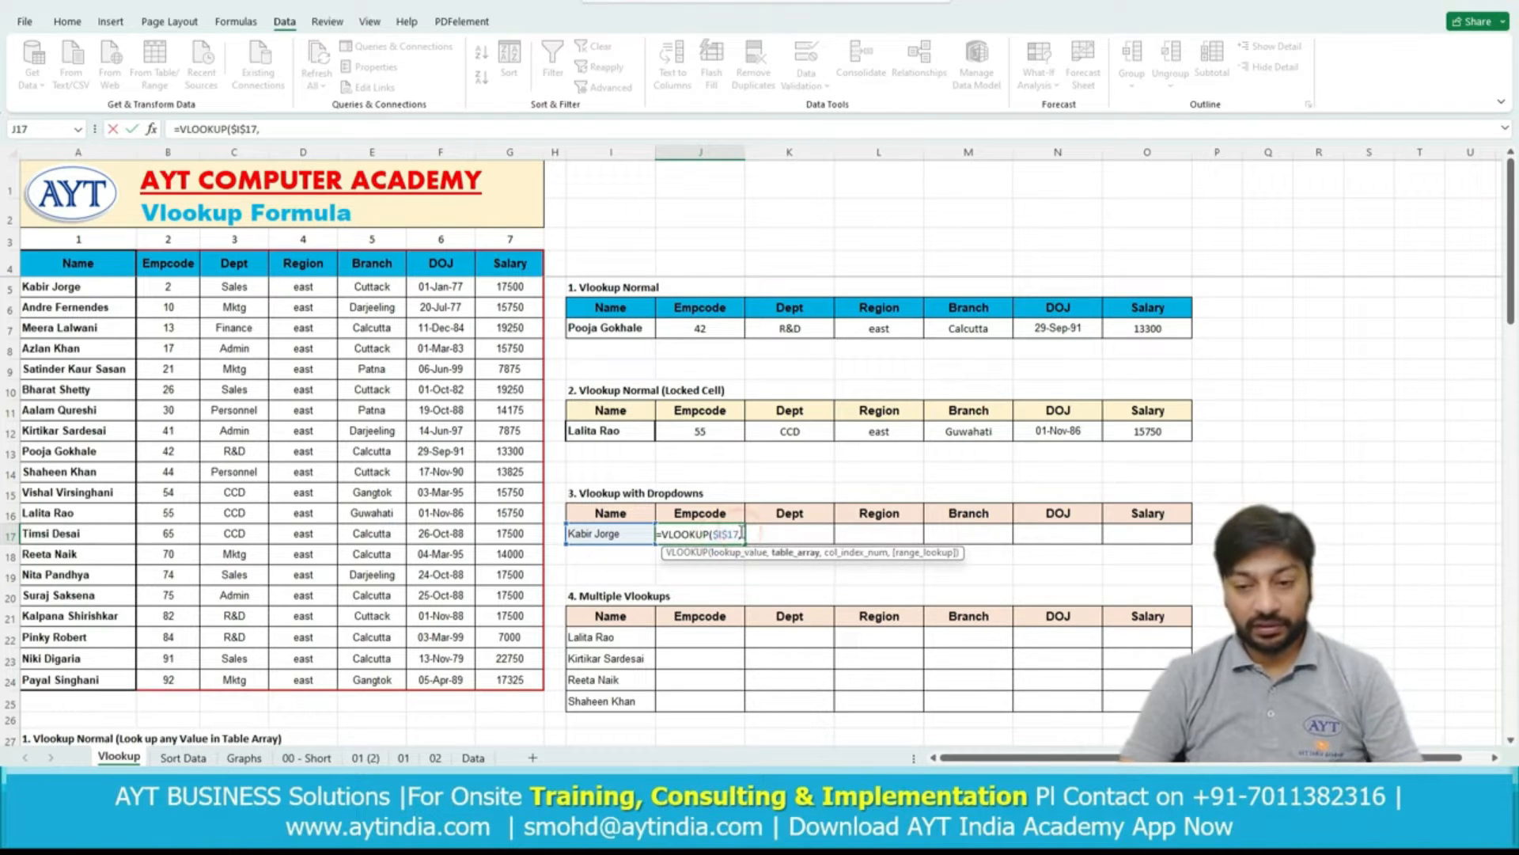
pyautogui.moveTo(66, 272); pyautogui.dragTo(501, 683)
pyautogui.press('F4')
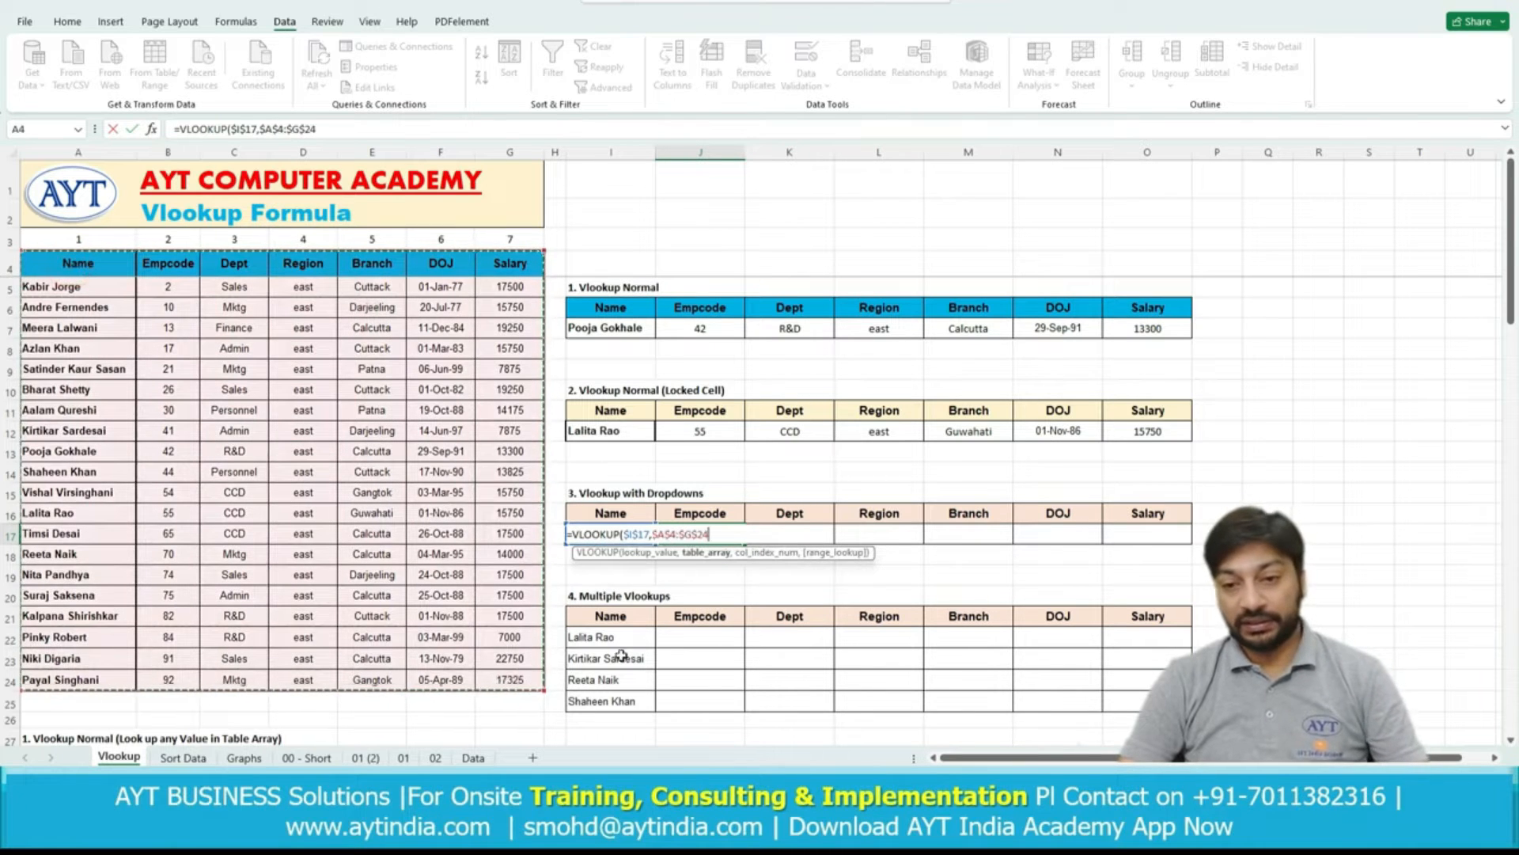
pyautogui.write(',2')
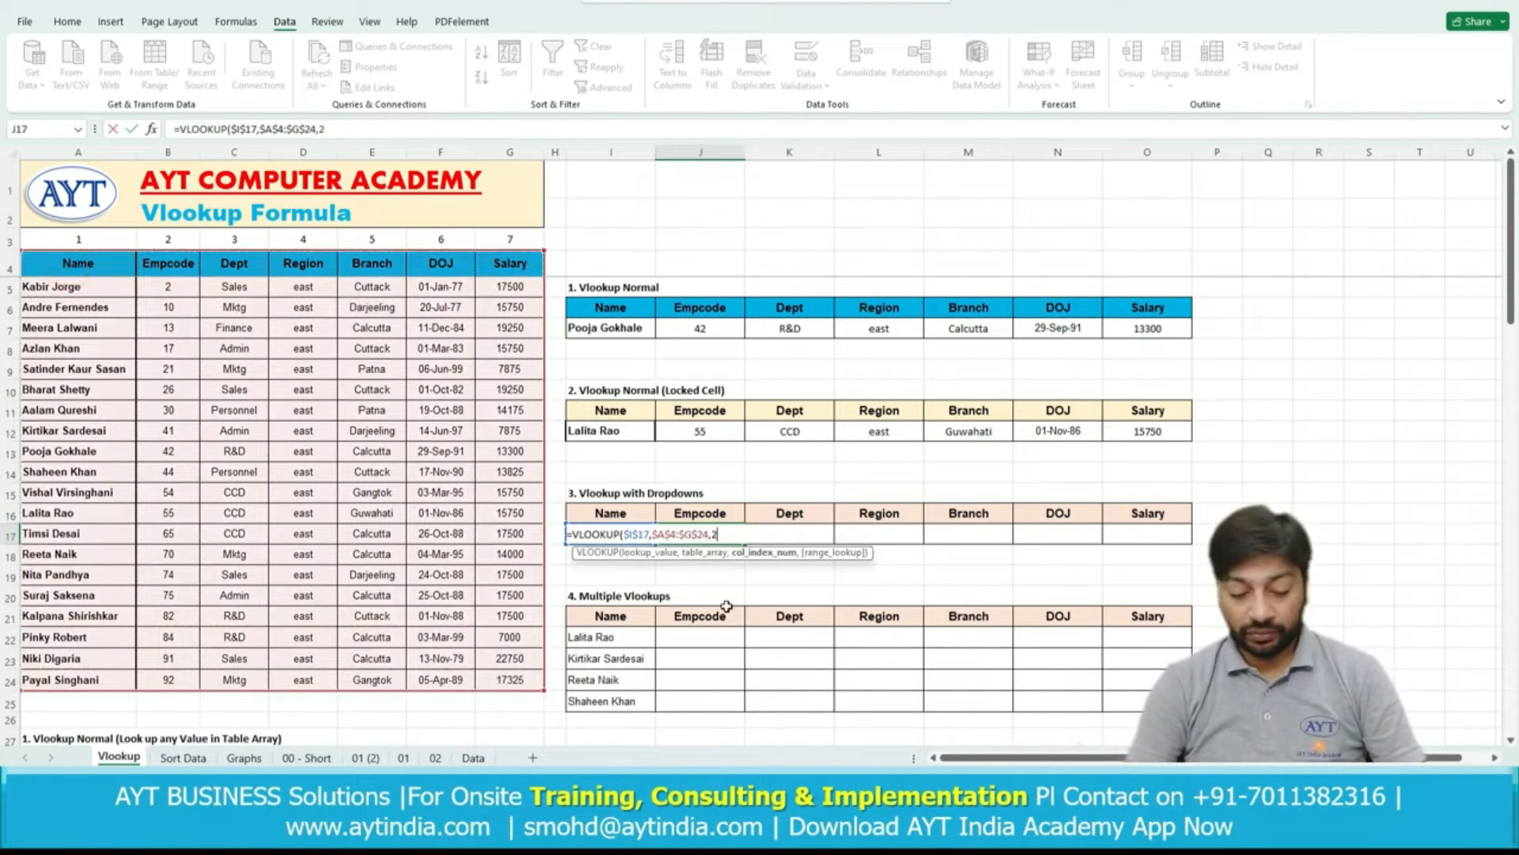
pyautogui.write(',0')
pyautogui.press('Return')
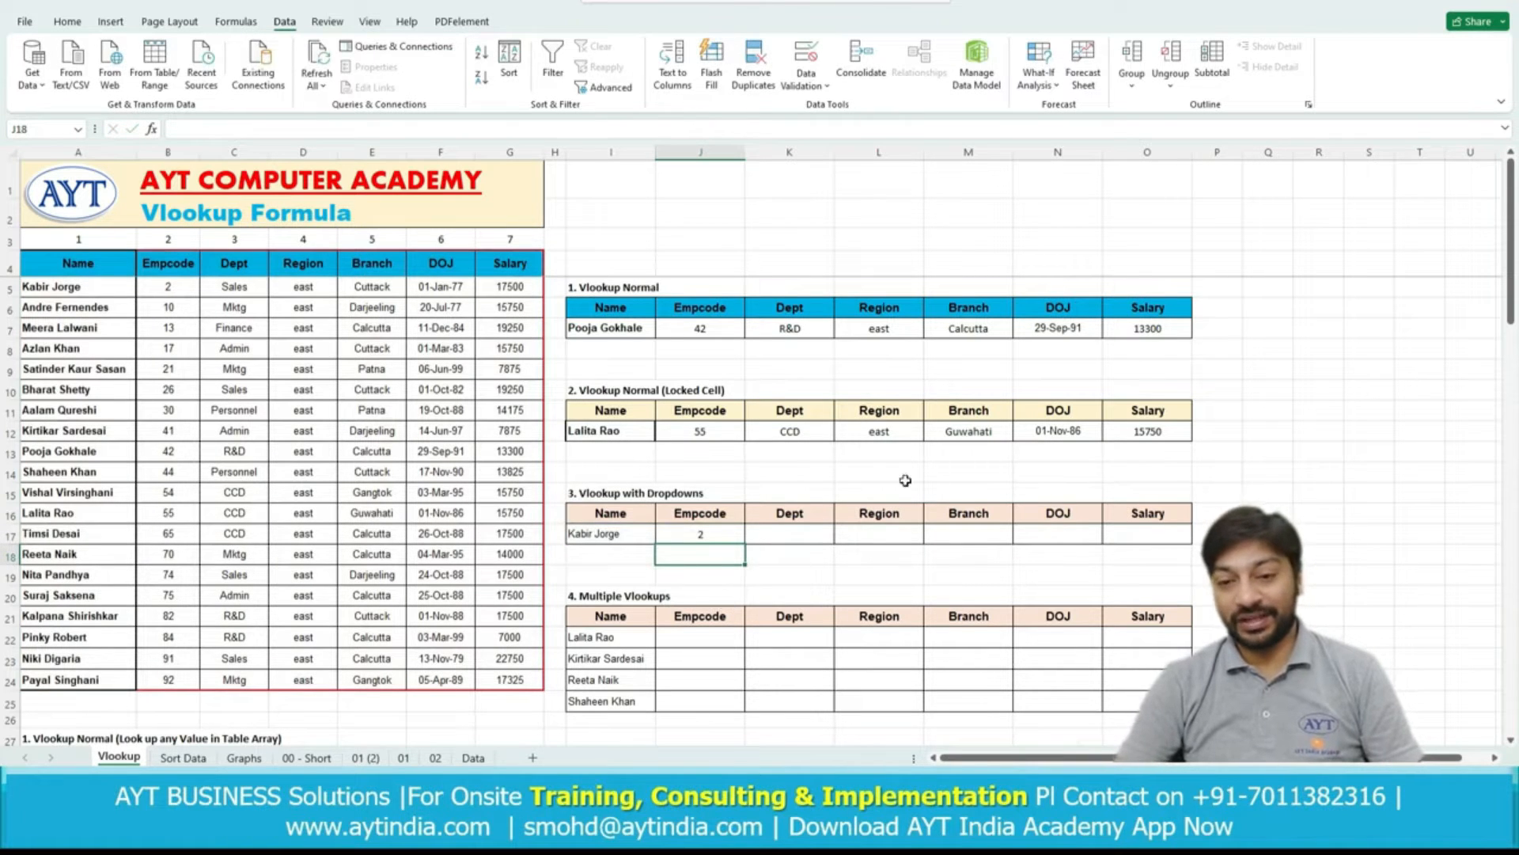
# Fill the J17 VLOOKUP formula across to Salary cell O17.
pyautogui.click(716, 531)
pyautogui.moveTo(732, 549); pyautogui.dragTo(1148, 538)
pyautogui.click(815, 537)
# Examine the source table's column numbers and headers from Dept to Salary in rows 3 and 4.
pyautogui.click(228, 241)
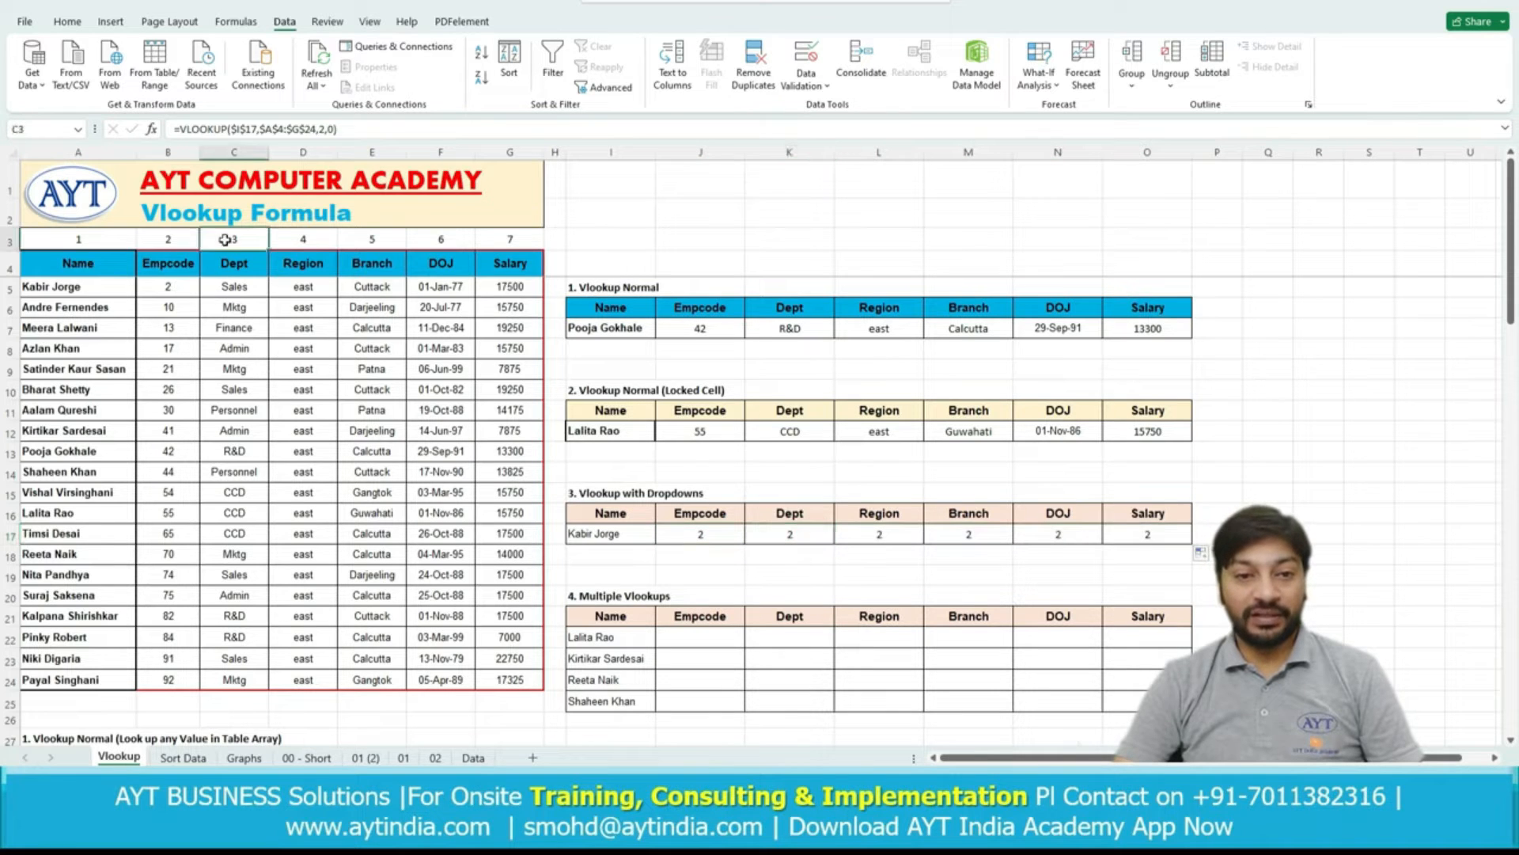
pyautogui.click(314, 244)
pyautogui.click(254, 270)
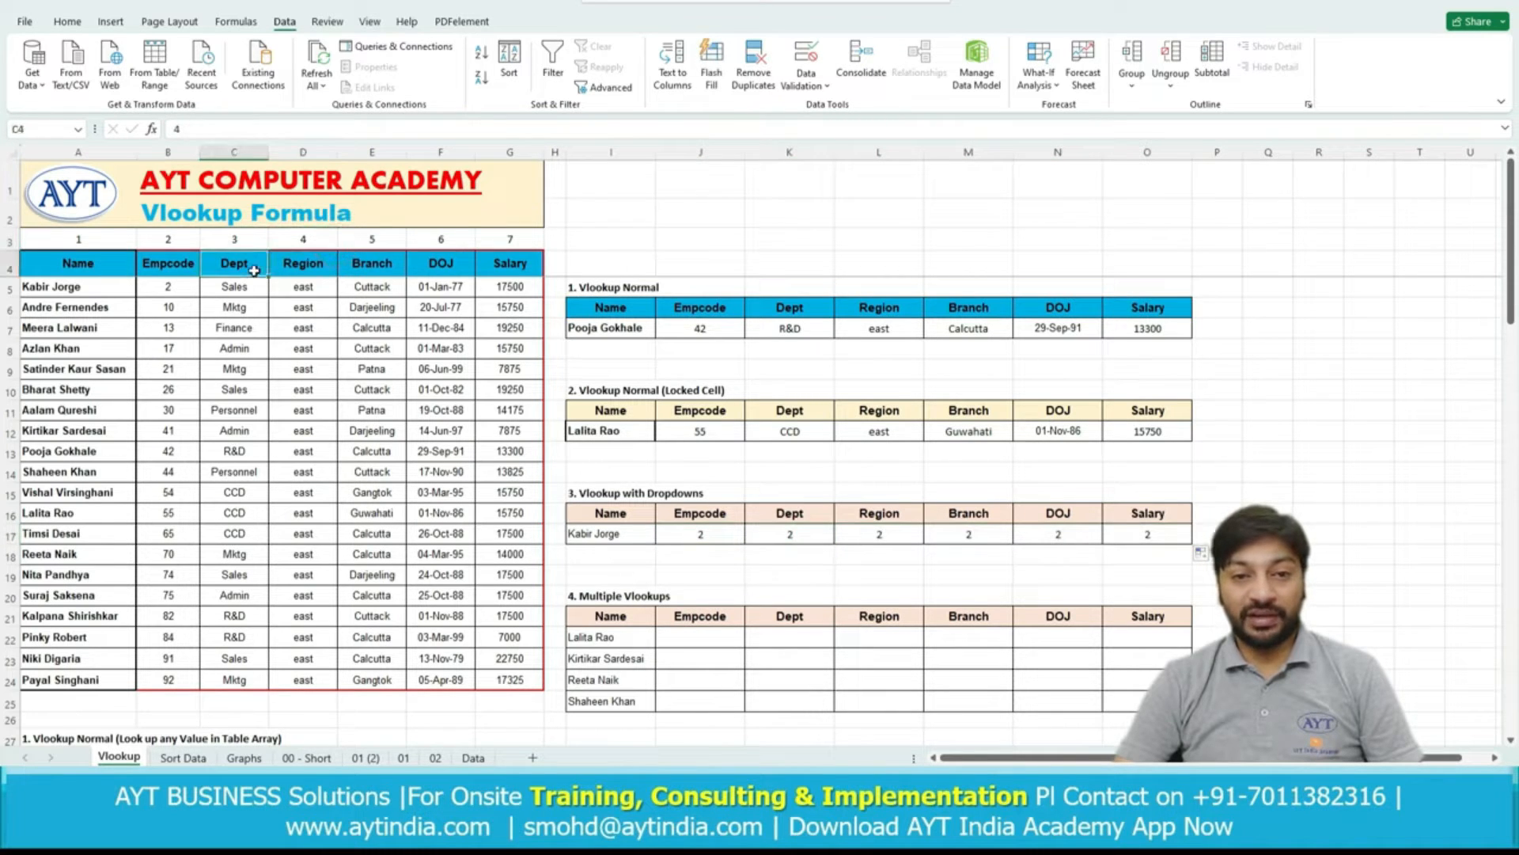
pyautogui.click(333, 270)
pyautogui.click(375, 270)
pyautogui.click(443, 269)
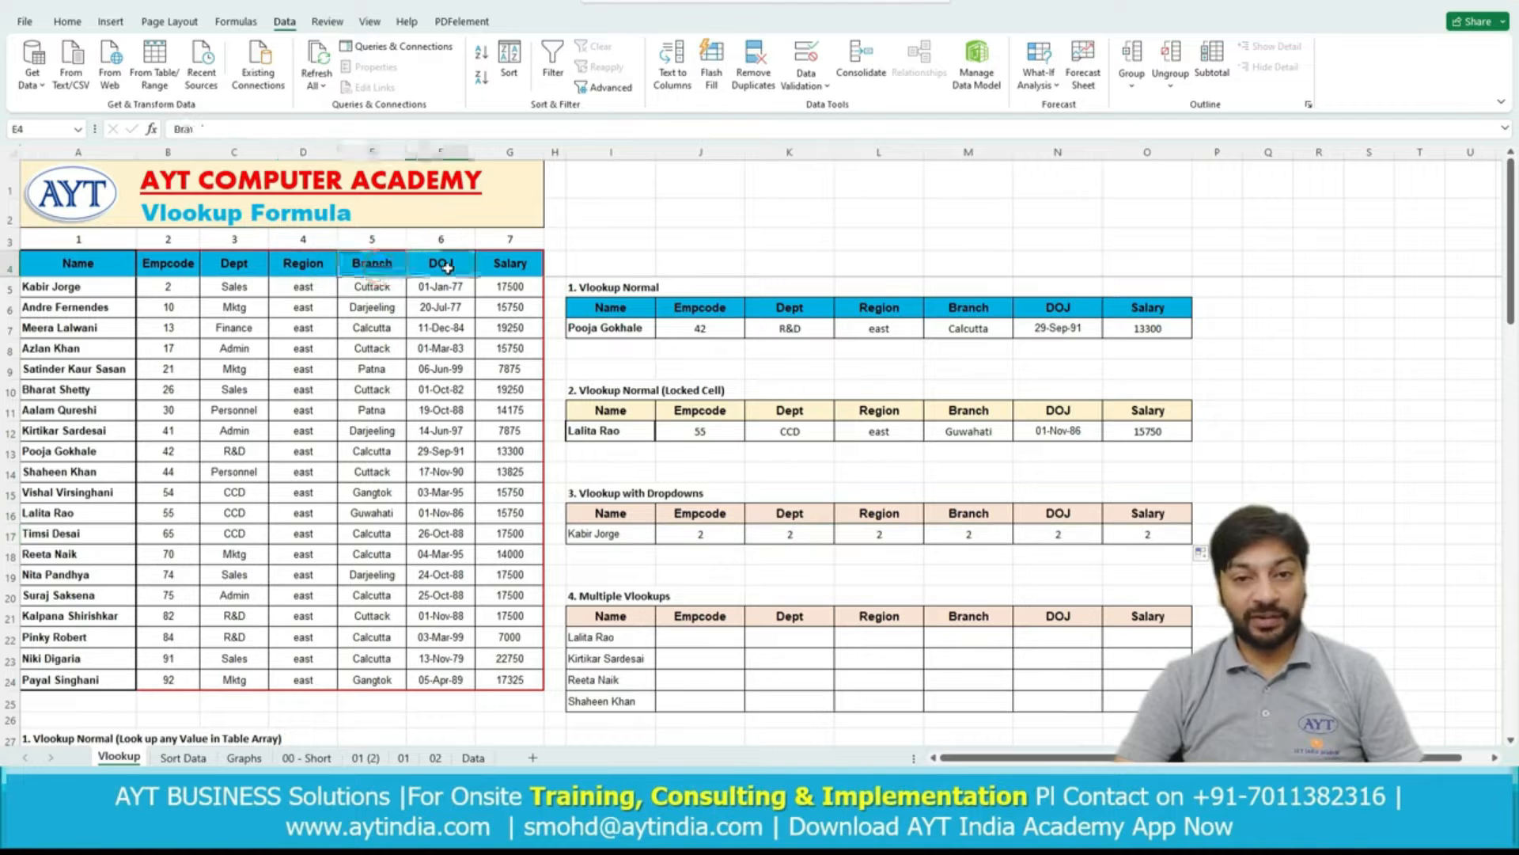
pyautogui.click(523, 268)
# Set the VLOOKUP column index to 3 in Dept cell K17 and to 4 in Region cell L17.
pyautogui.click(812, 541)
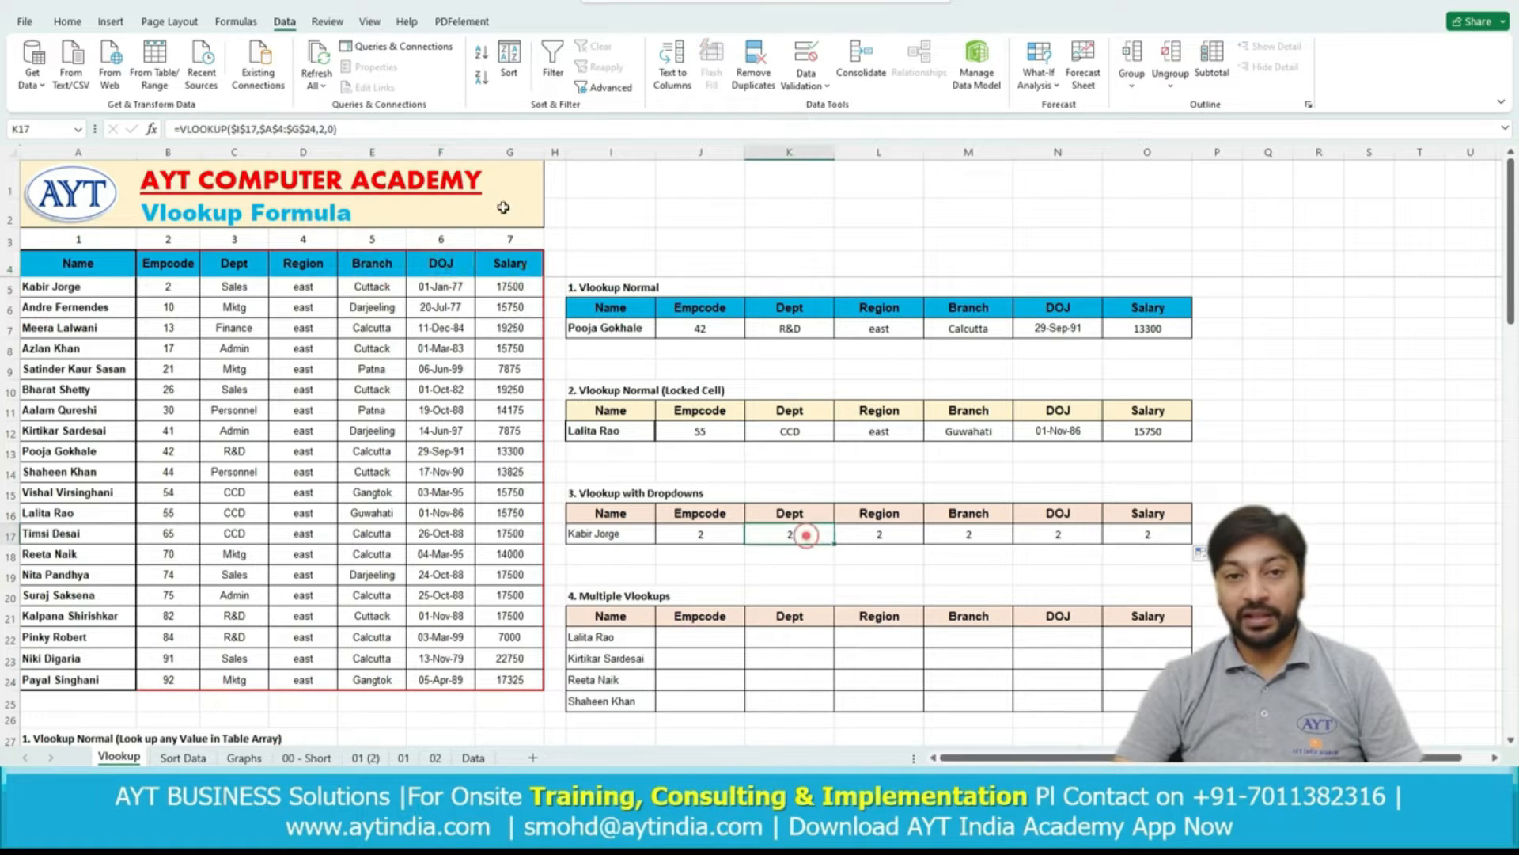
pyautogui.click(325, 130)
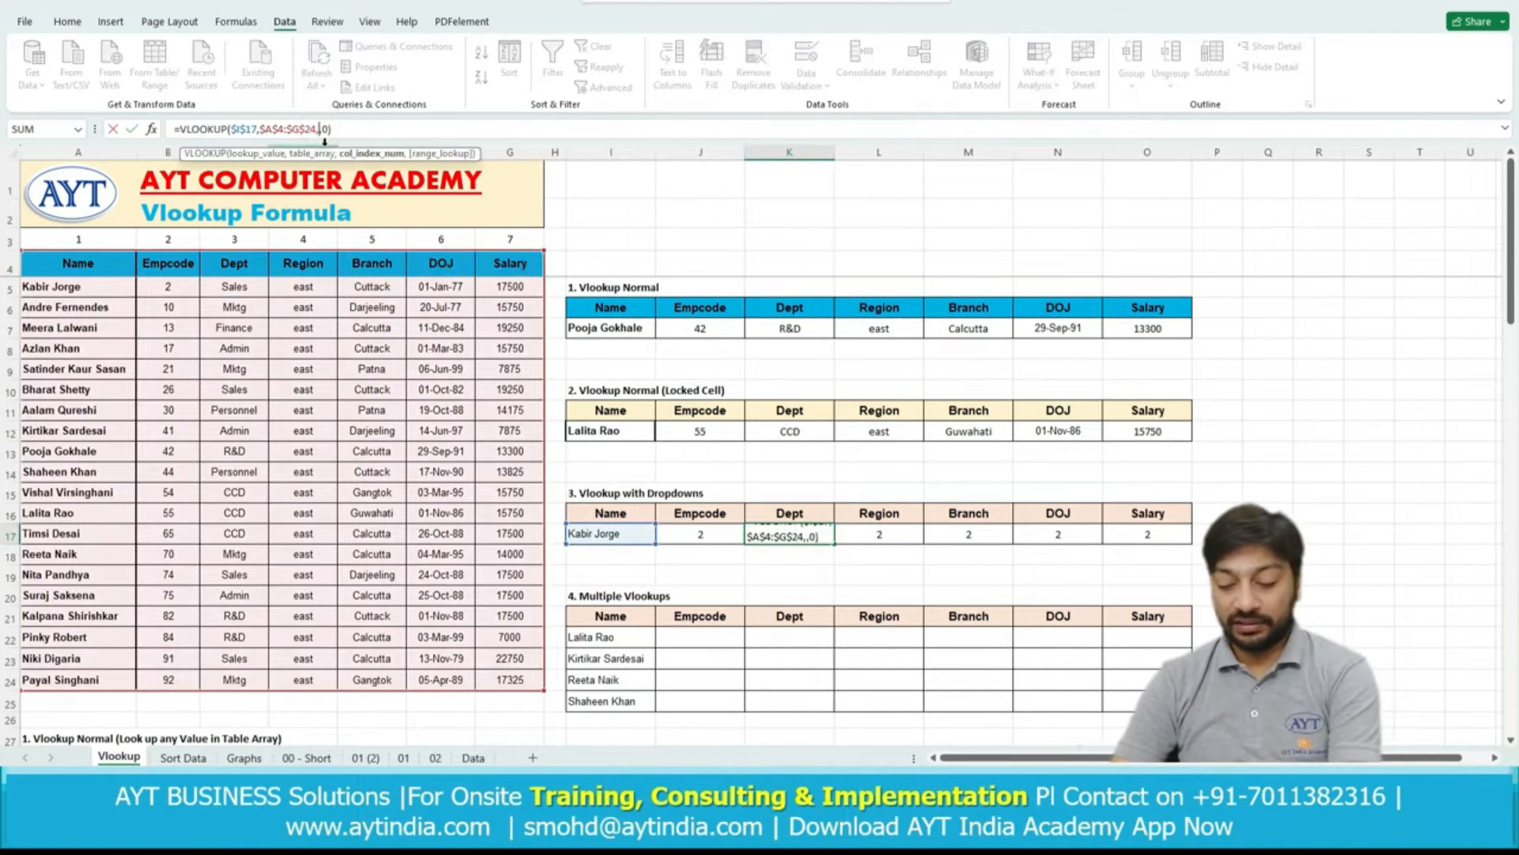
pyautogui.press('Return')
pyautogui.click(878, 536)
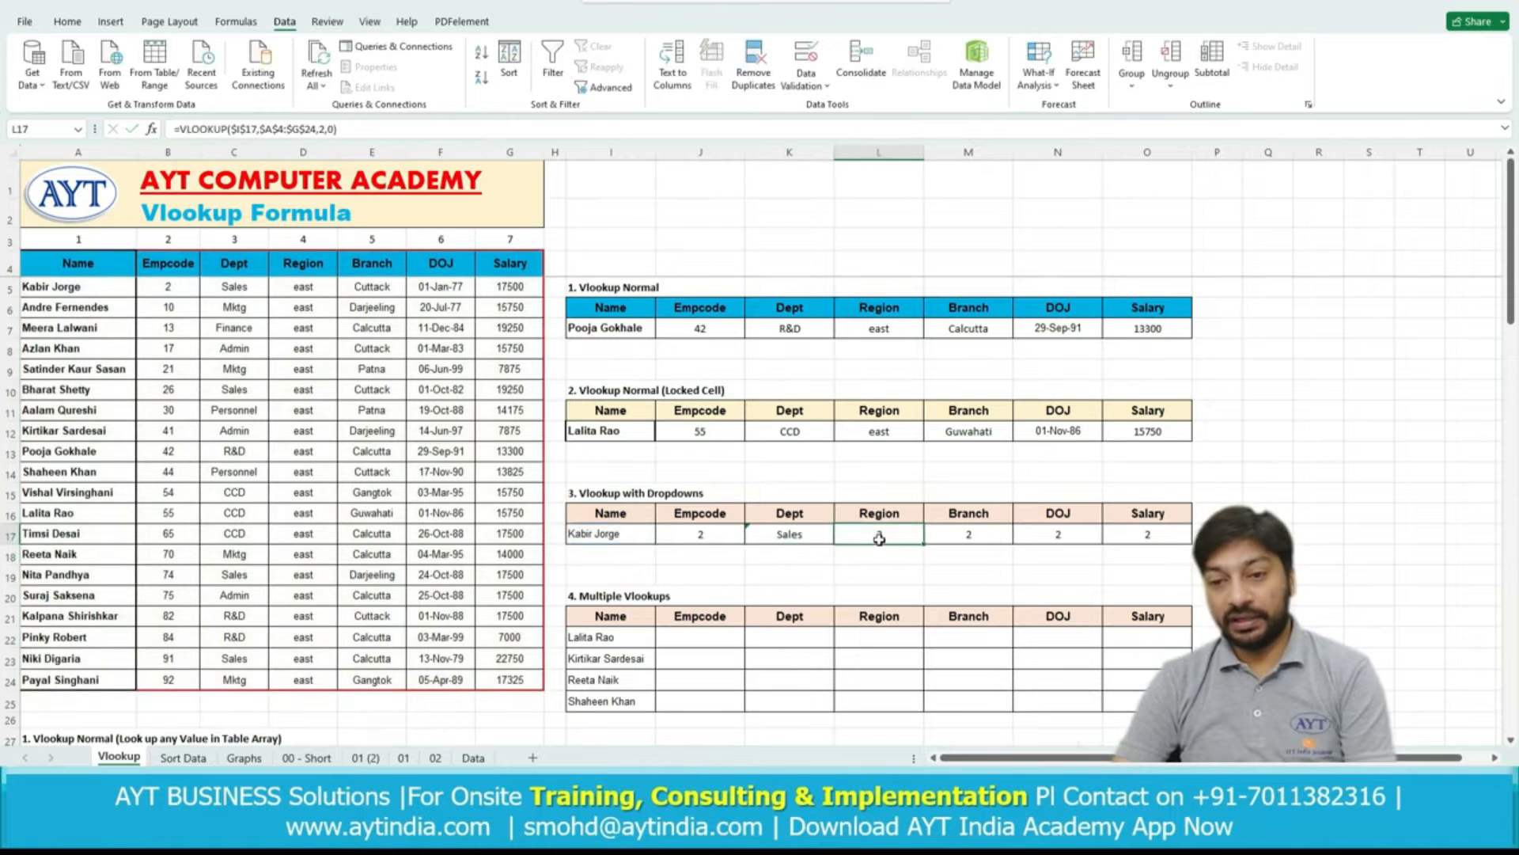
pyautogui.click(325, 130)
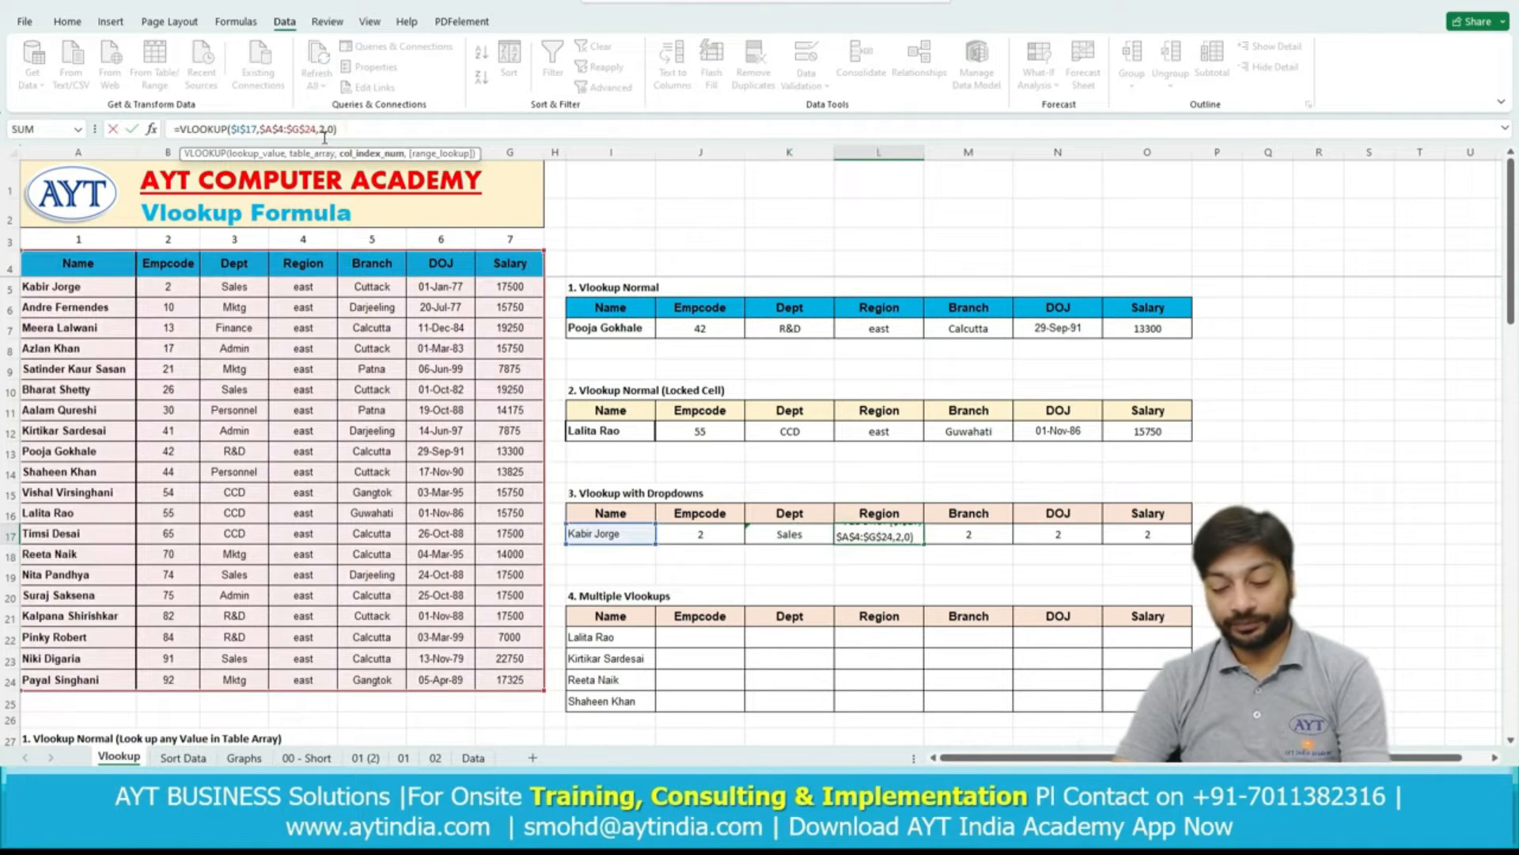
pyautogui.press('BackSpace')
pyautogui.write('4')
pyautogui.press('Return')
# Change the VLOOKUP column index in Branch cell M17 to 5.
pyautogui.click(969, 537)
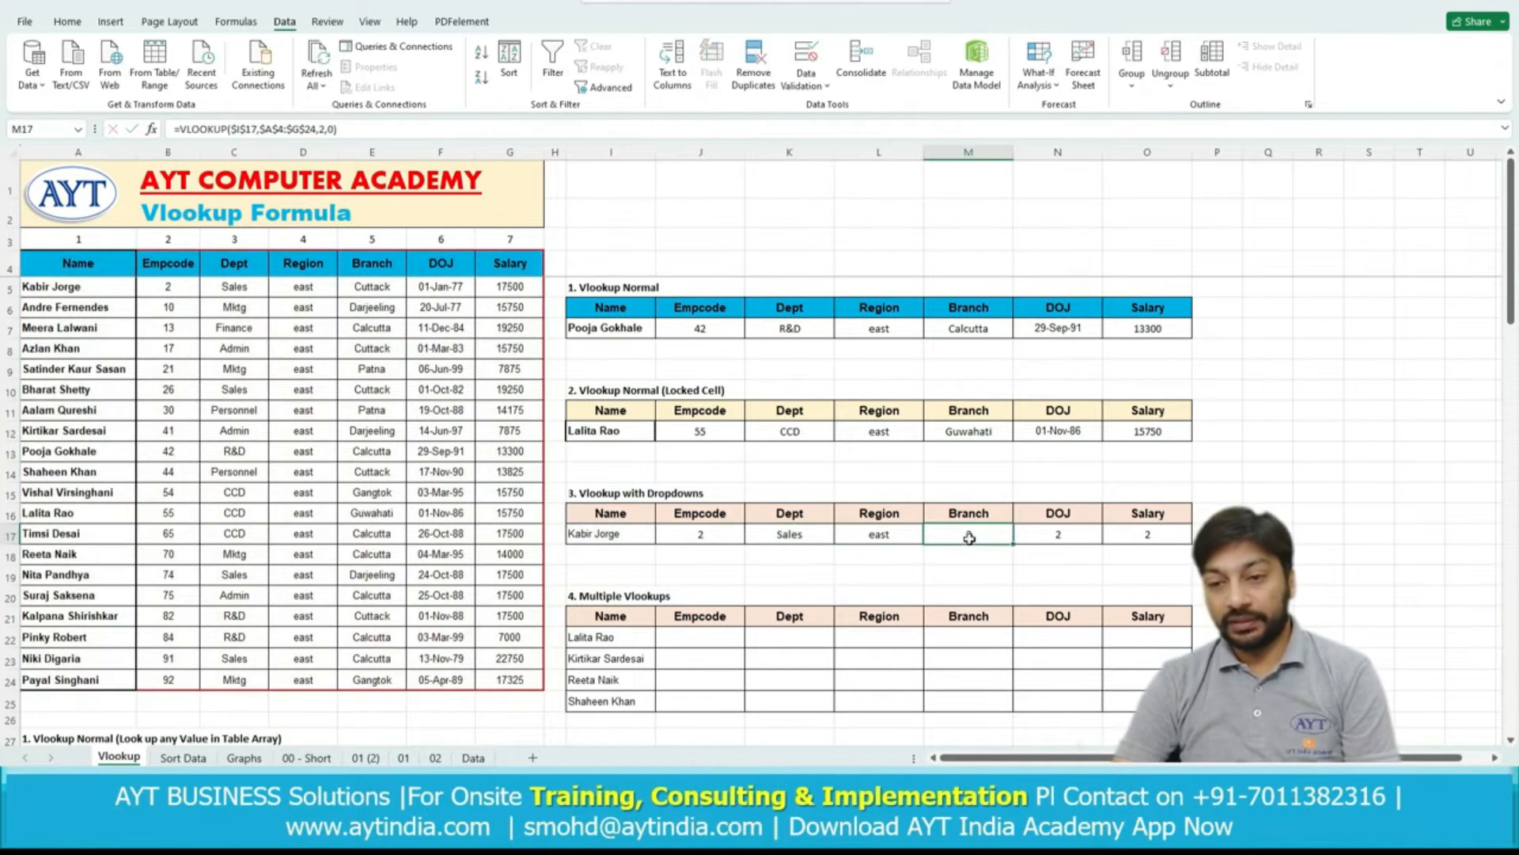
pyautogui.click(324, 130)
pyautogui.press('BackSpace')
pyautogui.write('5')
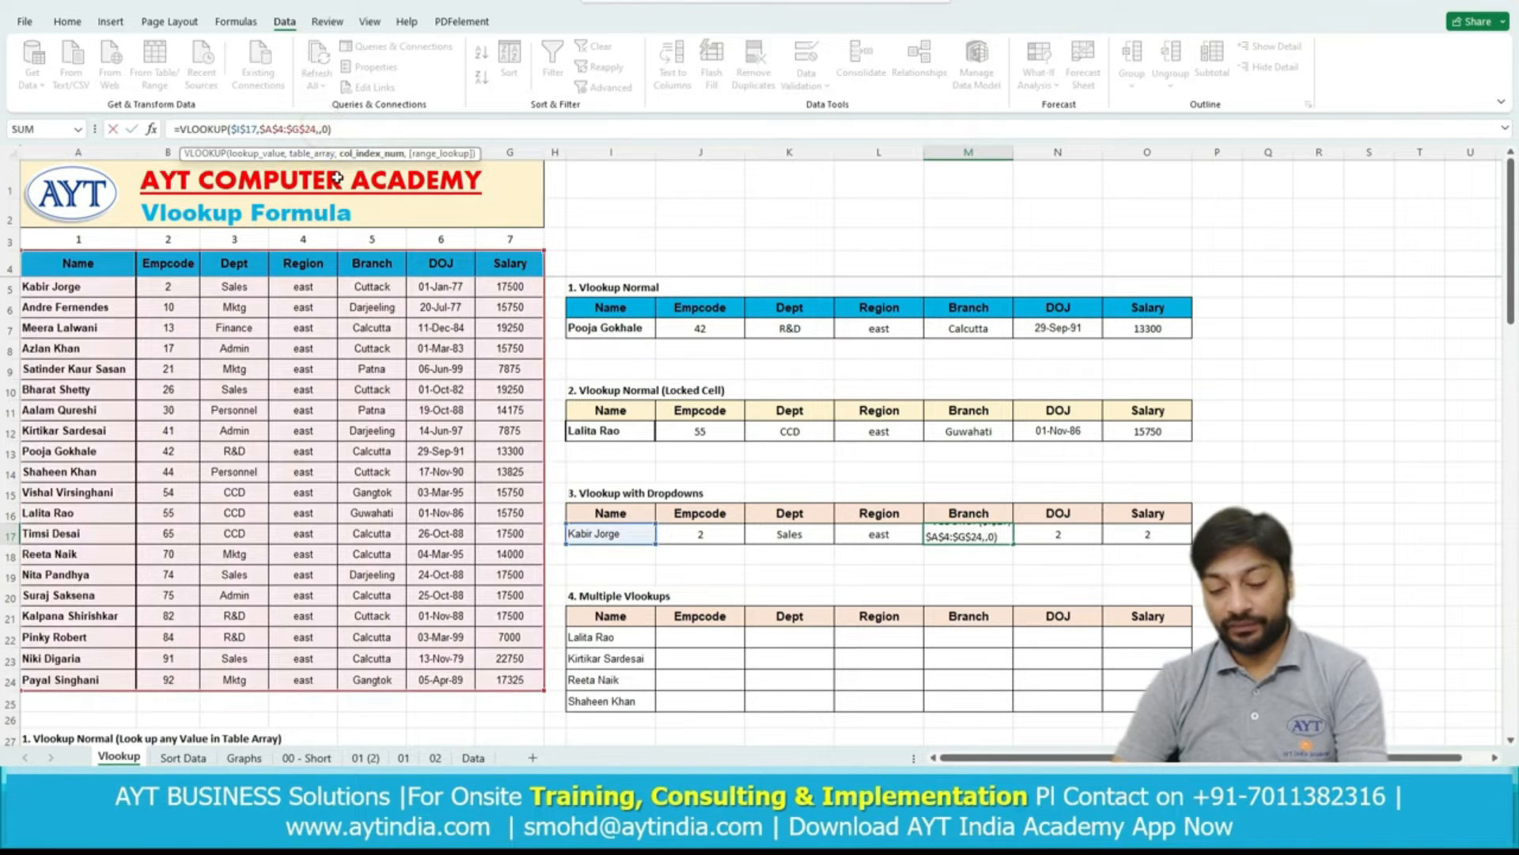
pyautogui.press('Return')
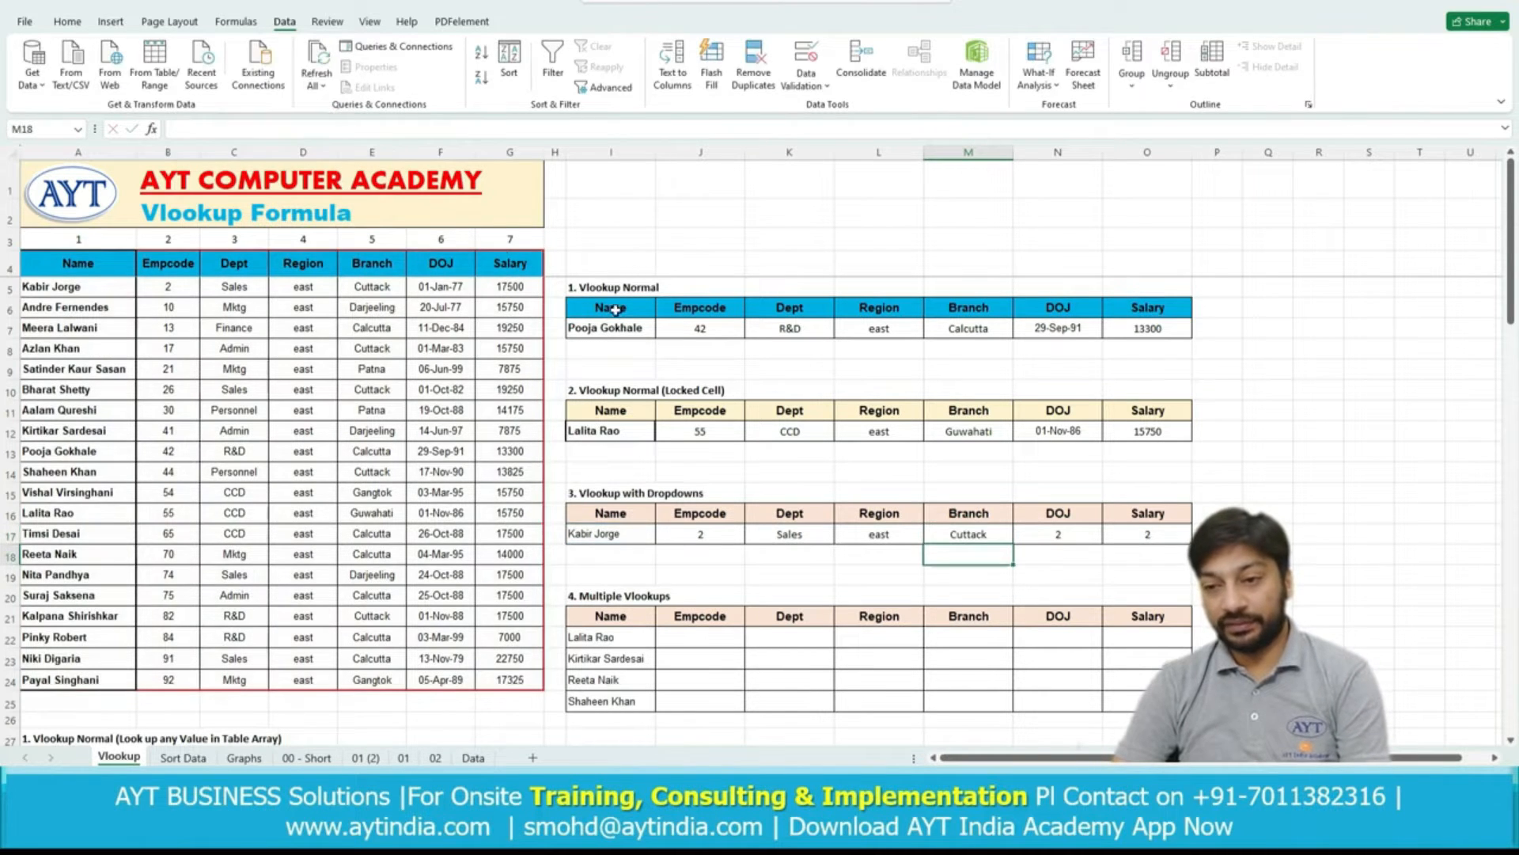
# Set the VLOOKUP column index to 6 in DOJ cell N17 and to 7 in Salary cell O17.
pyautogui.click(1037, 528)
pyautogui.click(323, 129)
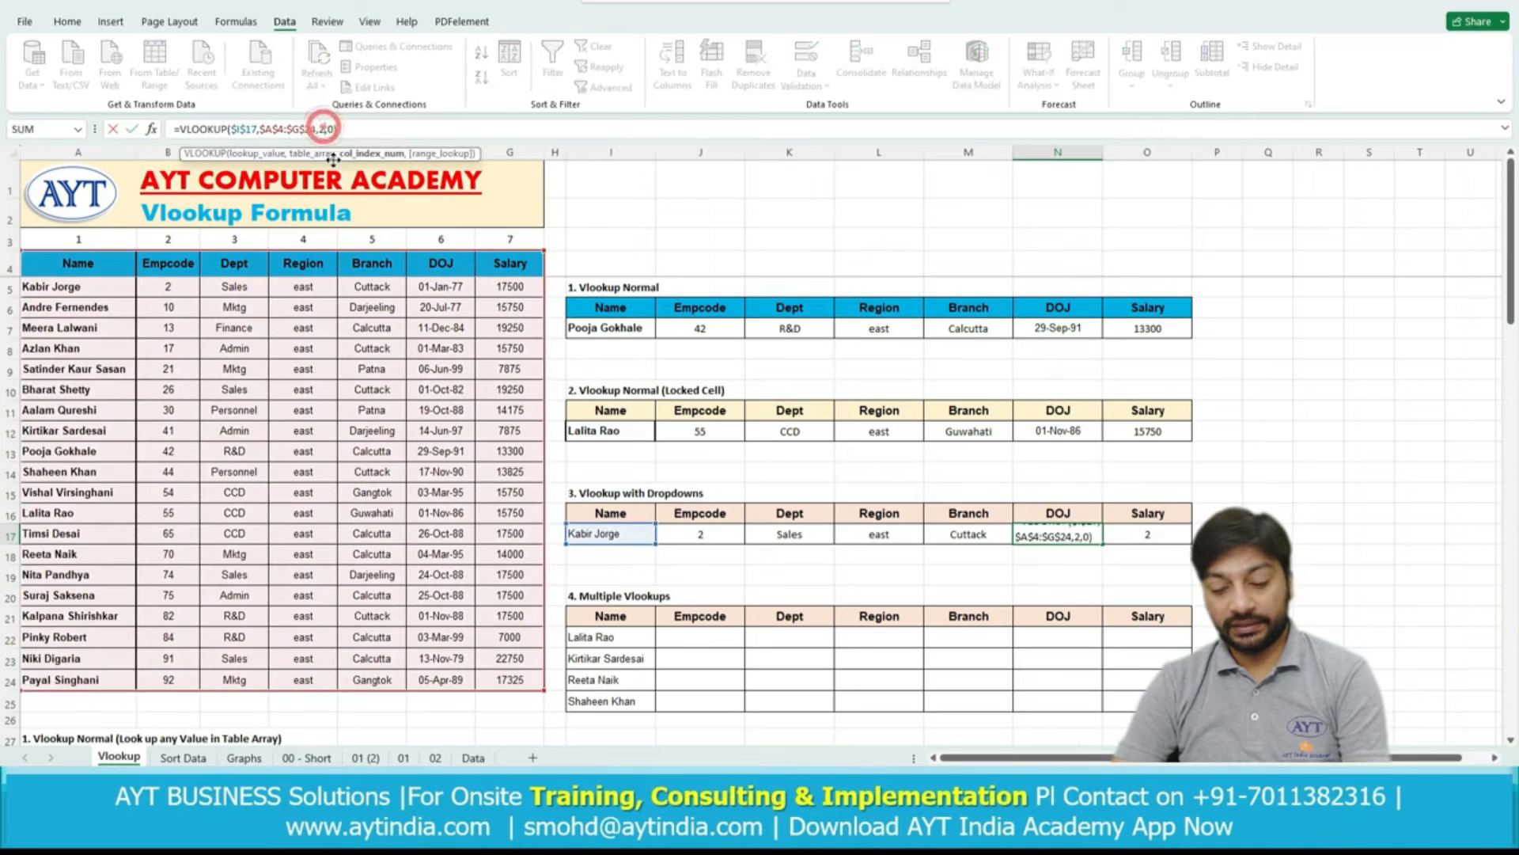
pyautogui.write('6')
pyautogui.press('Return')
pyautogui.click(1171, 534)
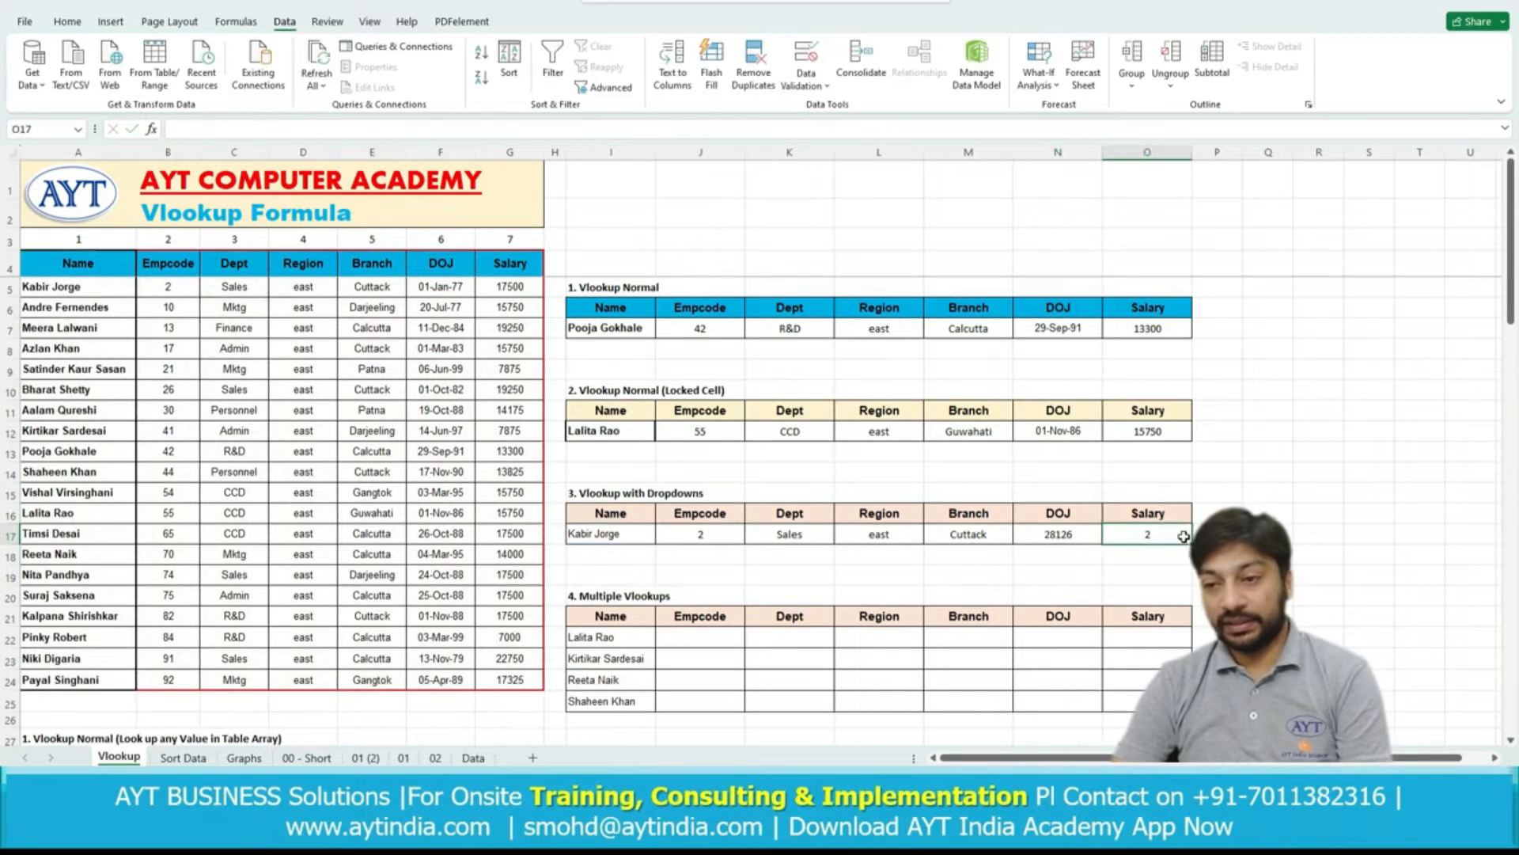
pyautogui.click(323, 130)
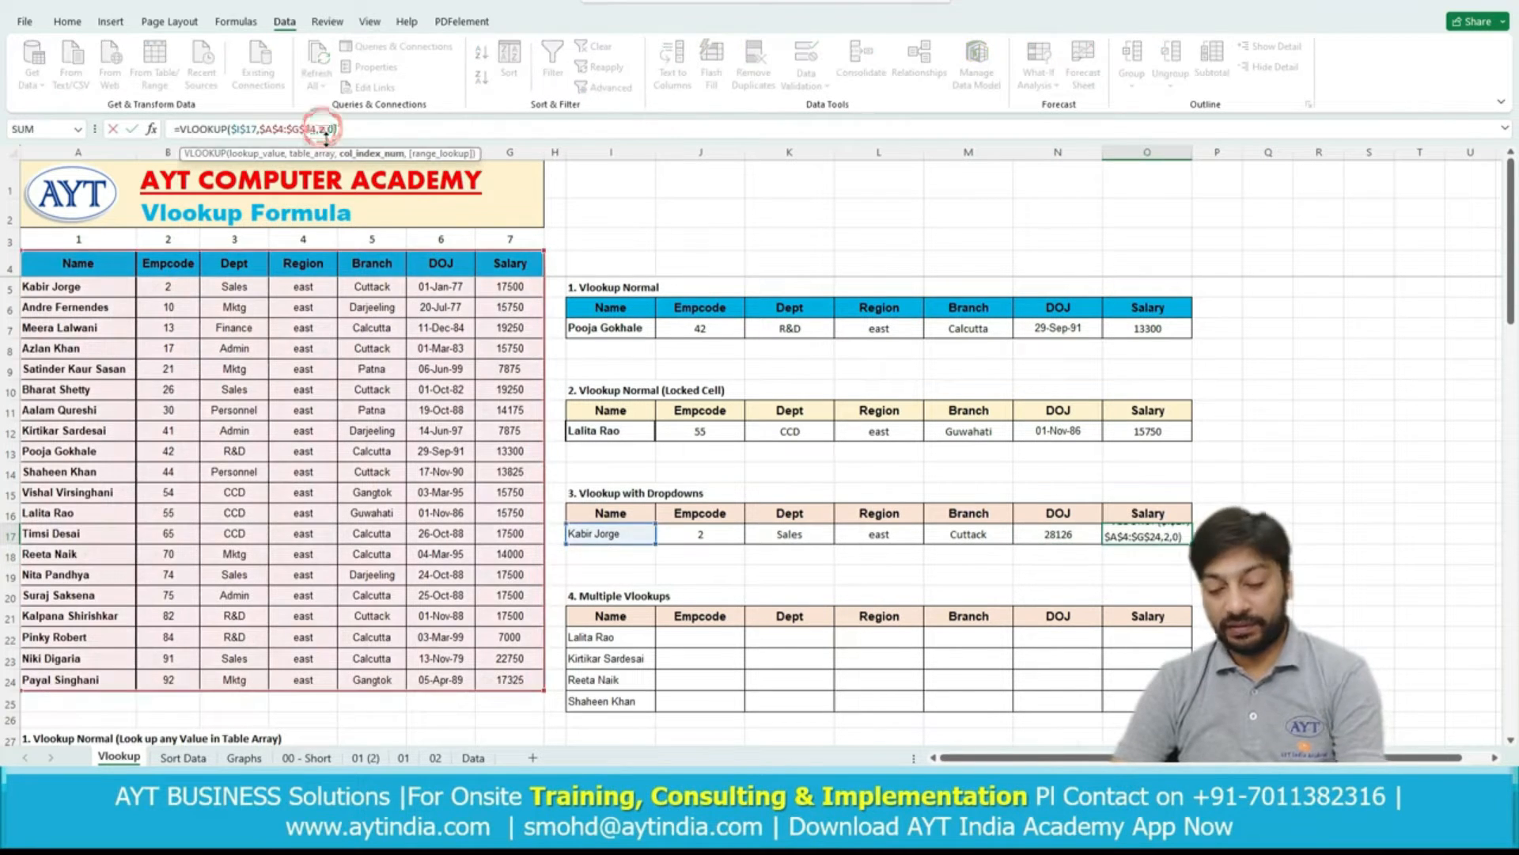
pyautogui.press('Return')
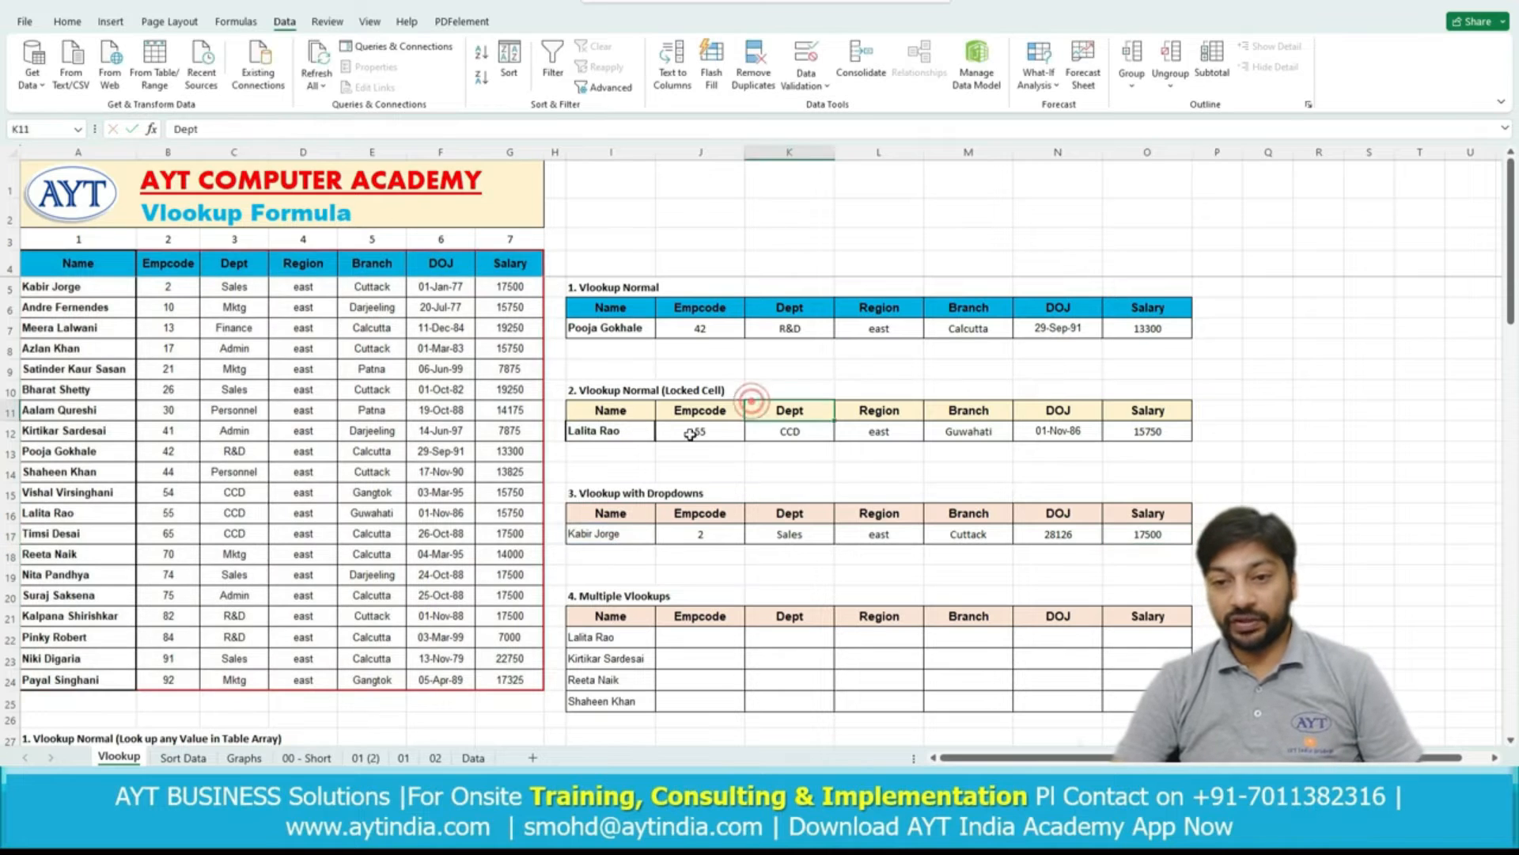
# Copy the formatting of result cells J12:O12 onto the dropdown lookup's result cells J17:O17 with Format Painter.
pyautogui.moveTo(690, 432); pyautogui.dragTo(1157, 444)
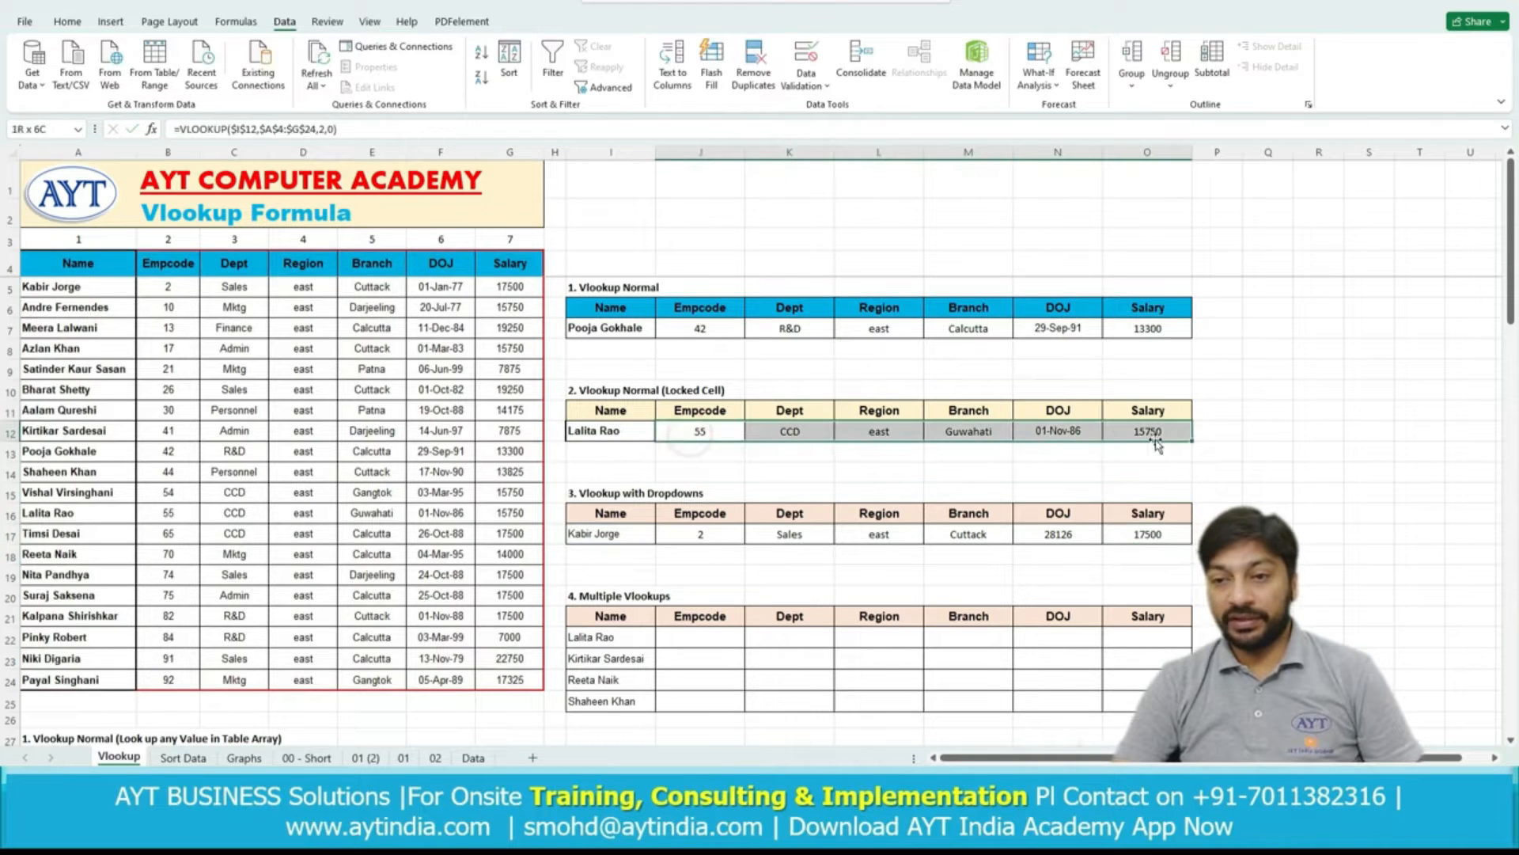
pyautogui.click(67, 21)
pyautogui.click(93, 87)
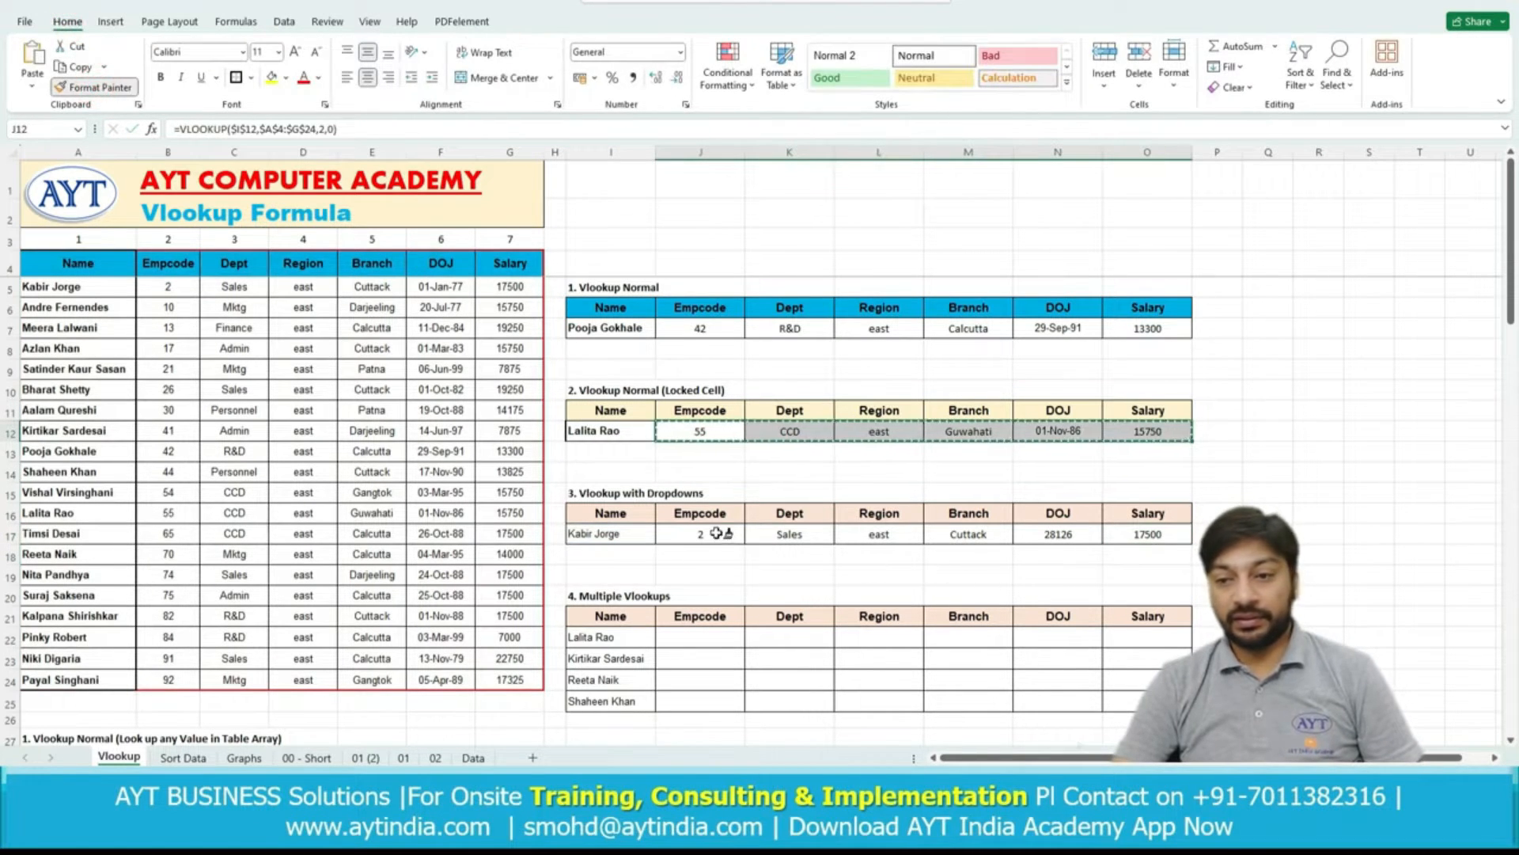
pyautogui.click(720, 533)
pyautogui.click(1058, 553)
# Test the Name dropdown in I17 by choosing the employees from source rows 7, 11 and 17 in turn.
pyautogui.click(632, 537)
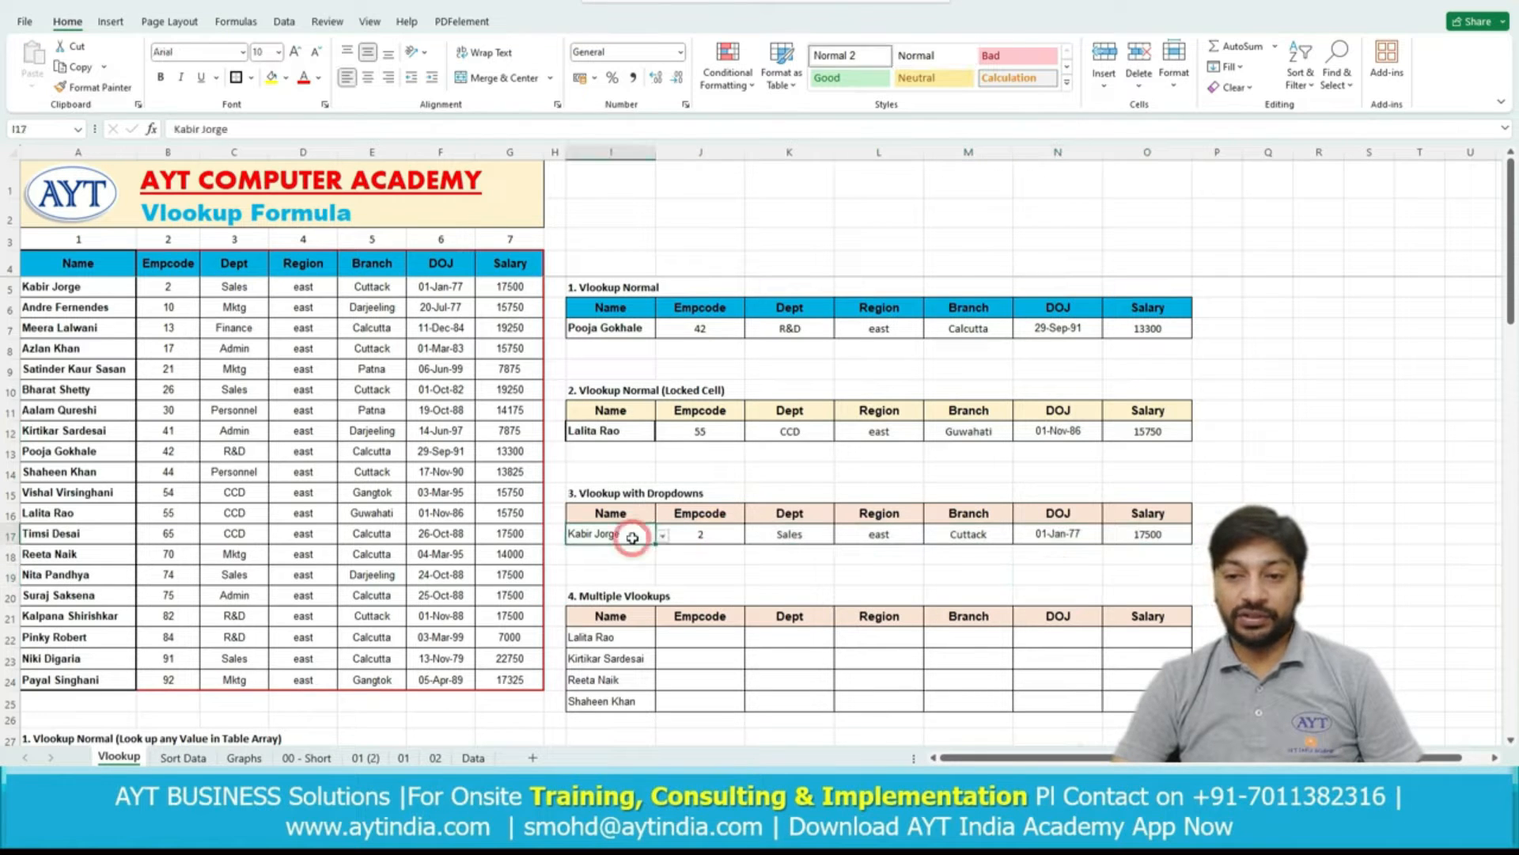
pyautogui.click(663, 537)
pyautogui.click(625, 573)
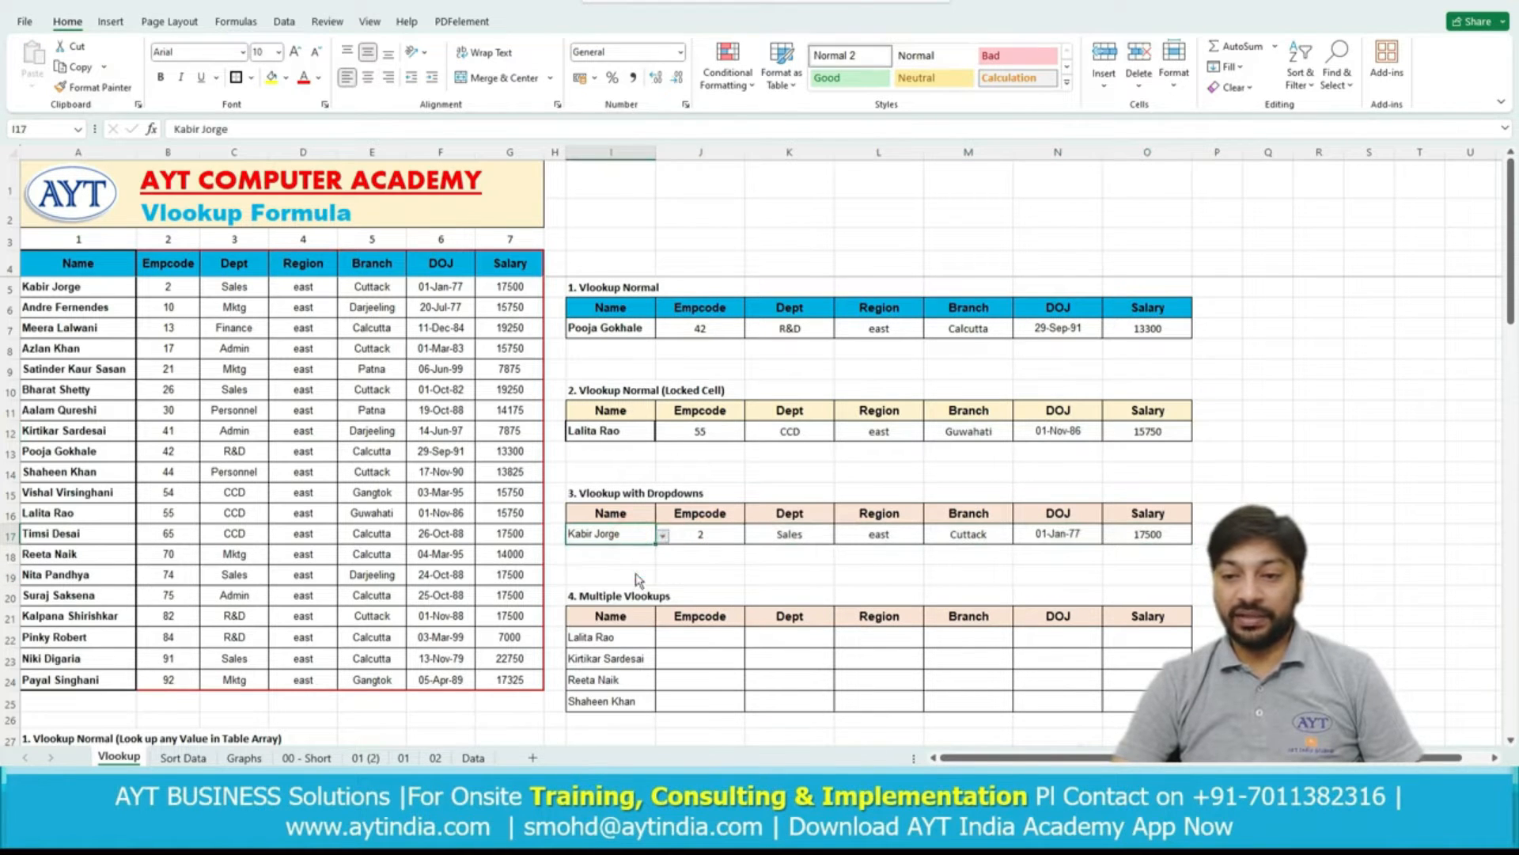
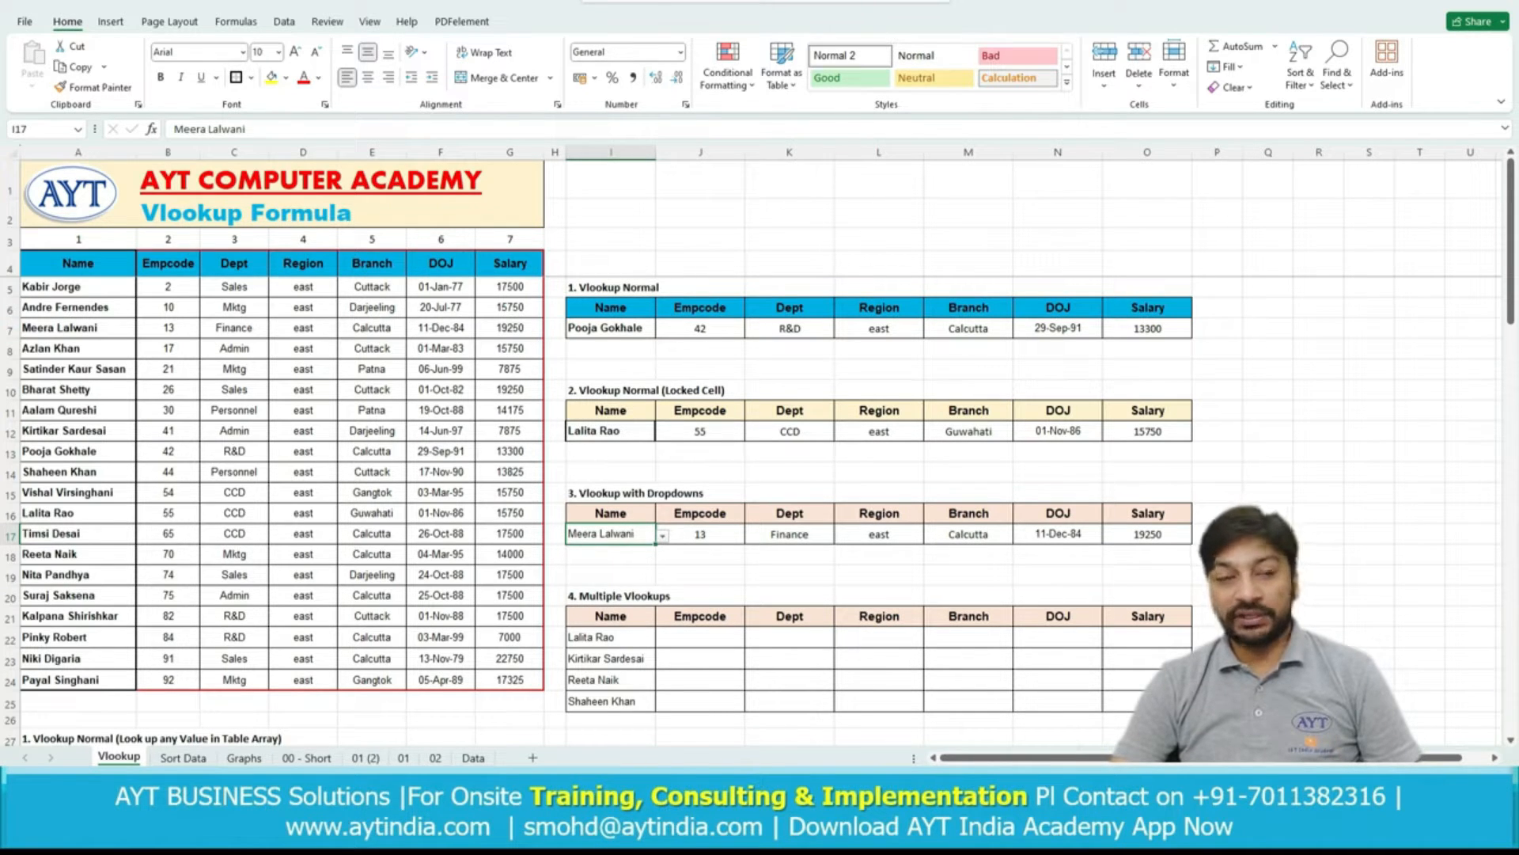
pyautogui.click(663, 537)
pyautogui.click(601, 590)
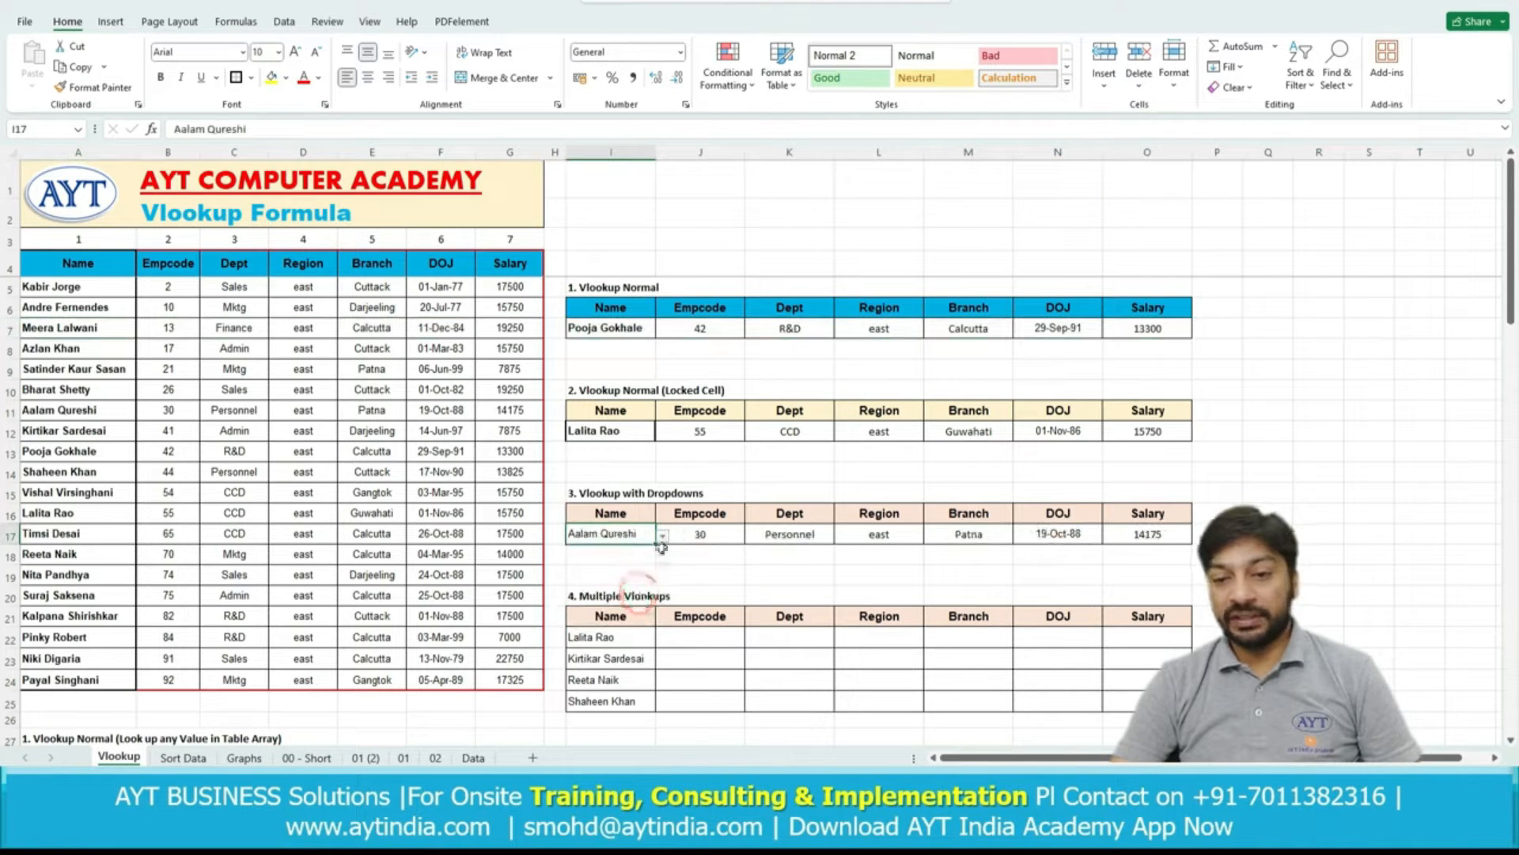
pyautogui.click(665, 538)
pyautogui.click(625, 614)
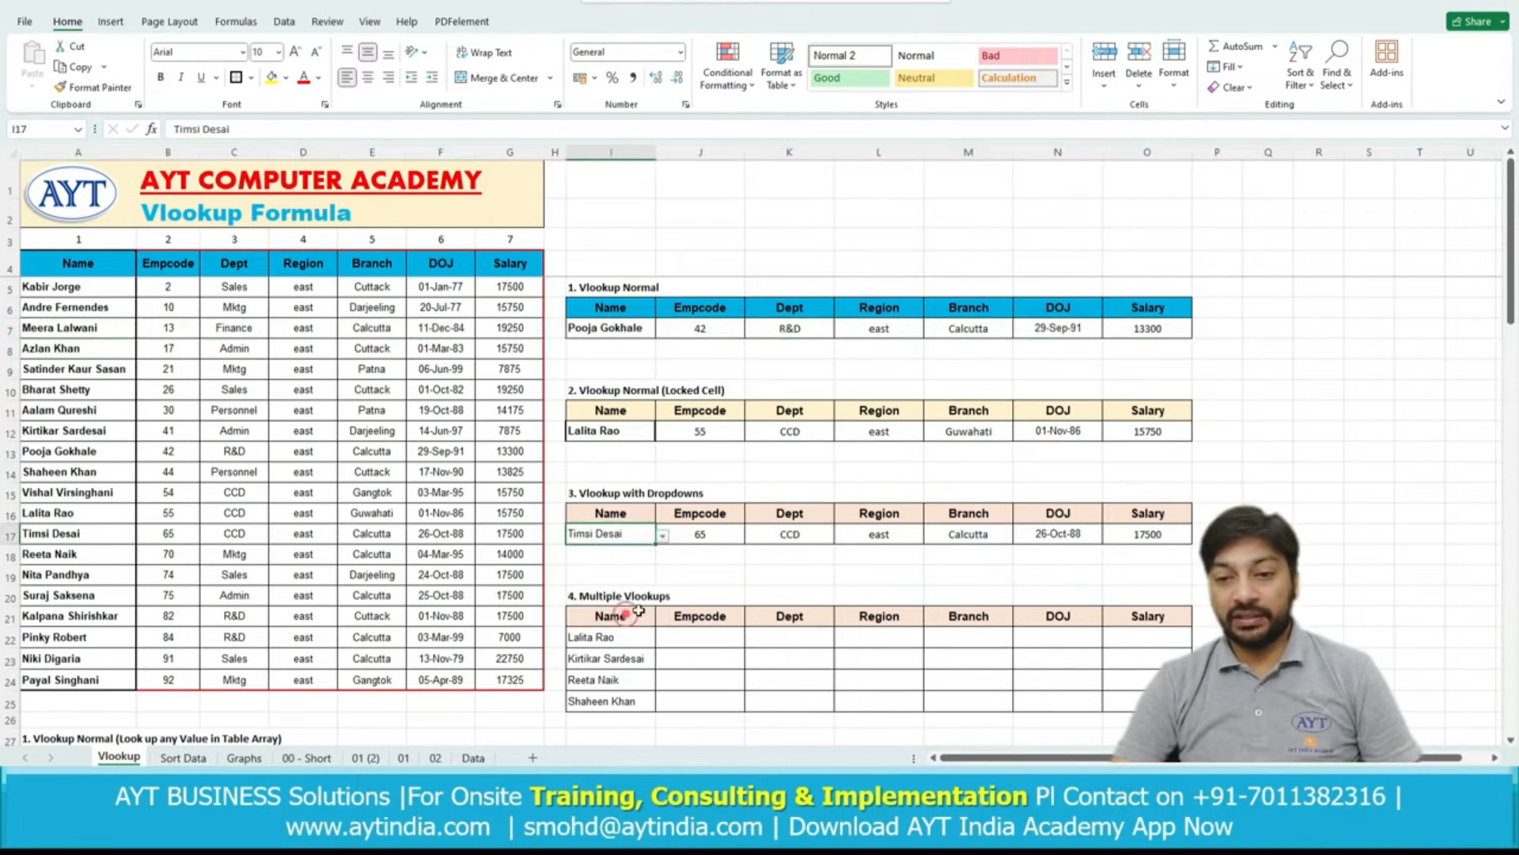
# Choose the last employee in the Name dropdown list of cell I17.
pyautogui.click(663, 537)
pyautogui.scroll(-4, 625, 617)
pyautogui.click(629, 625)
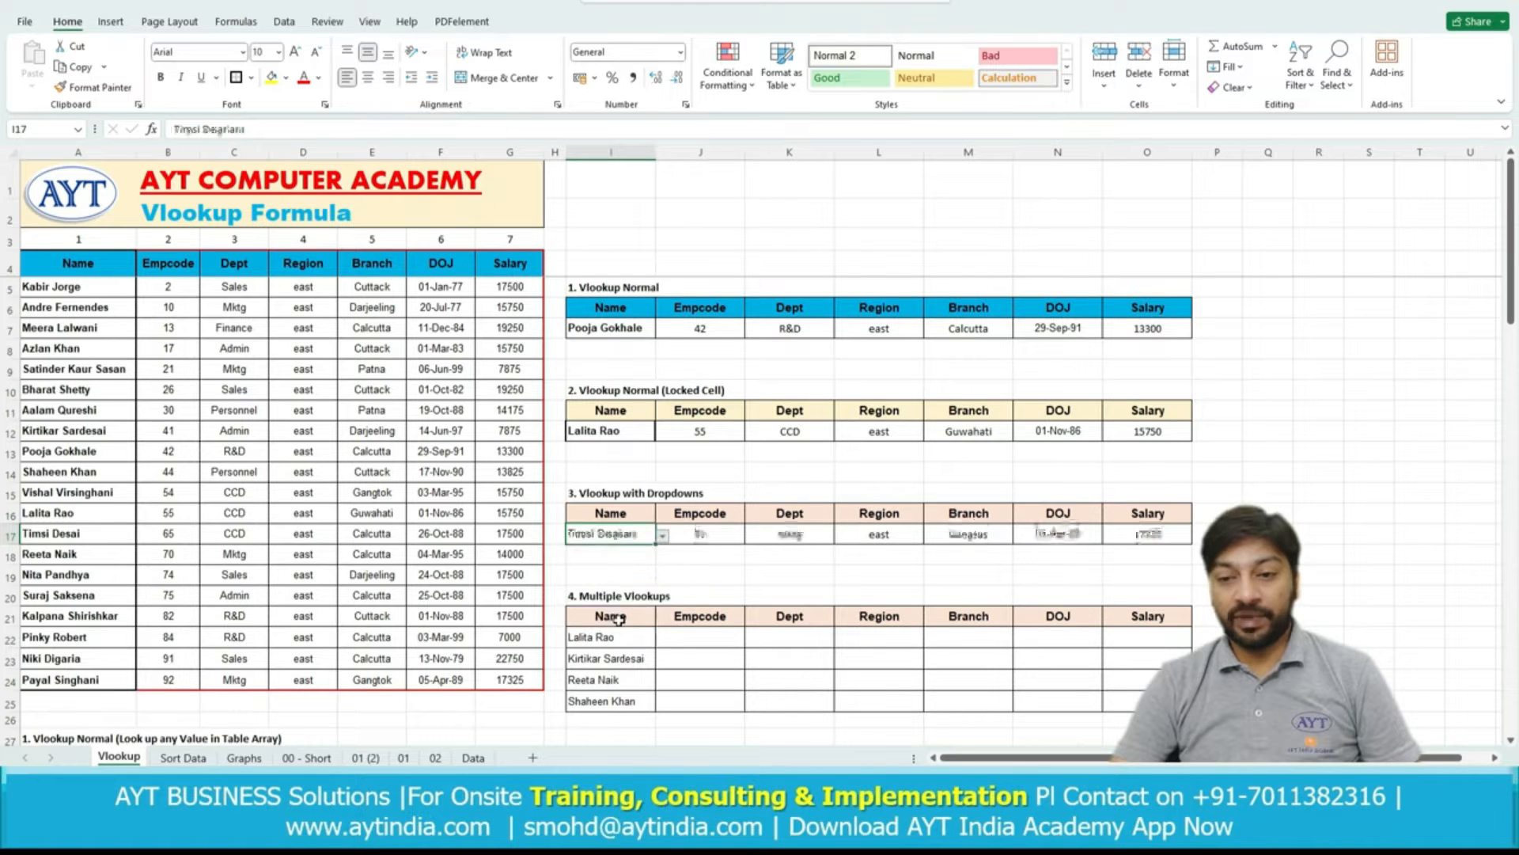
pyautogui.click(944, 579)
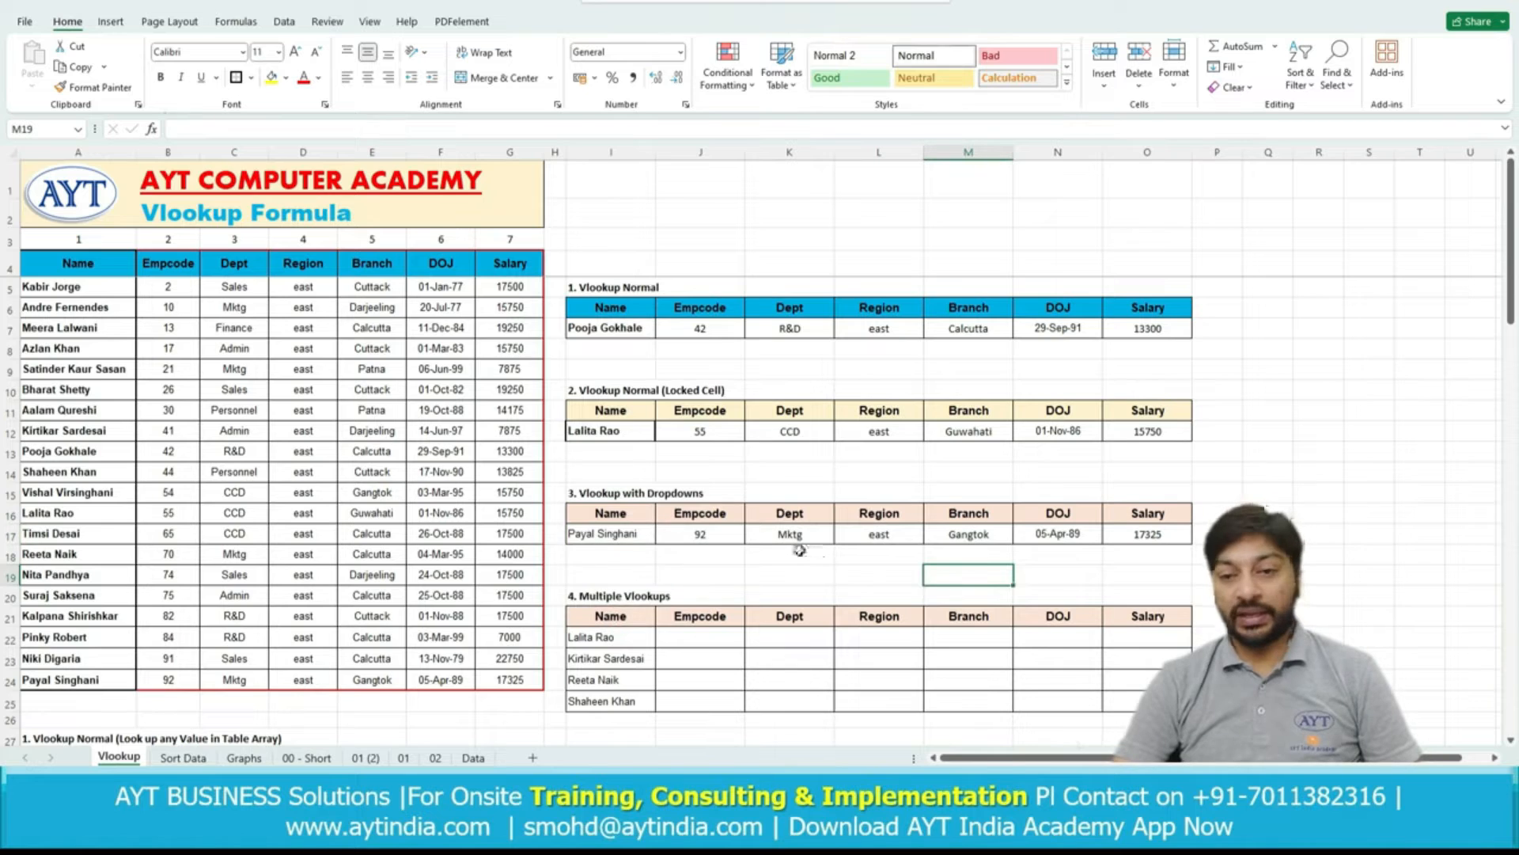
# Start a VLOOKUP in Empcode cell J22 of the Multiple Vlookups table with lookup value $I22, locking only the column.
pyautogui.scroll(-2, 799, 550)
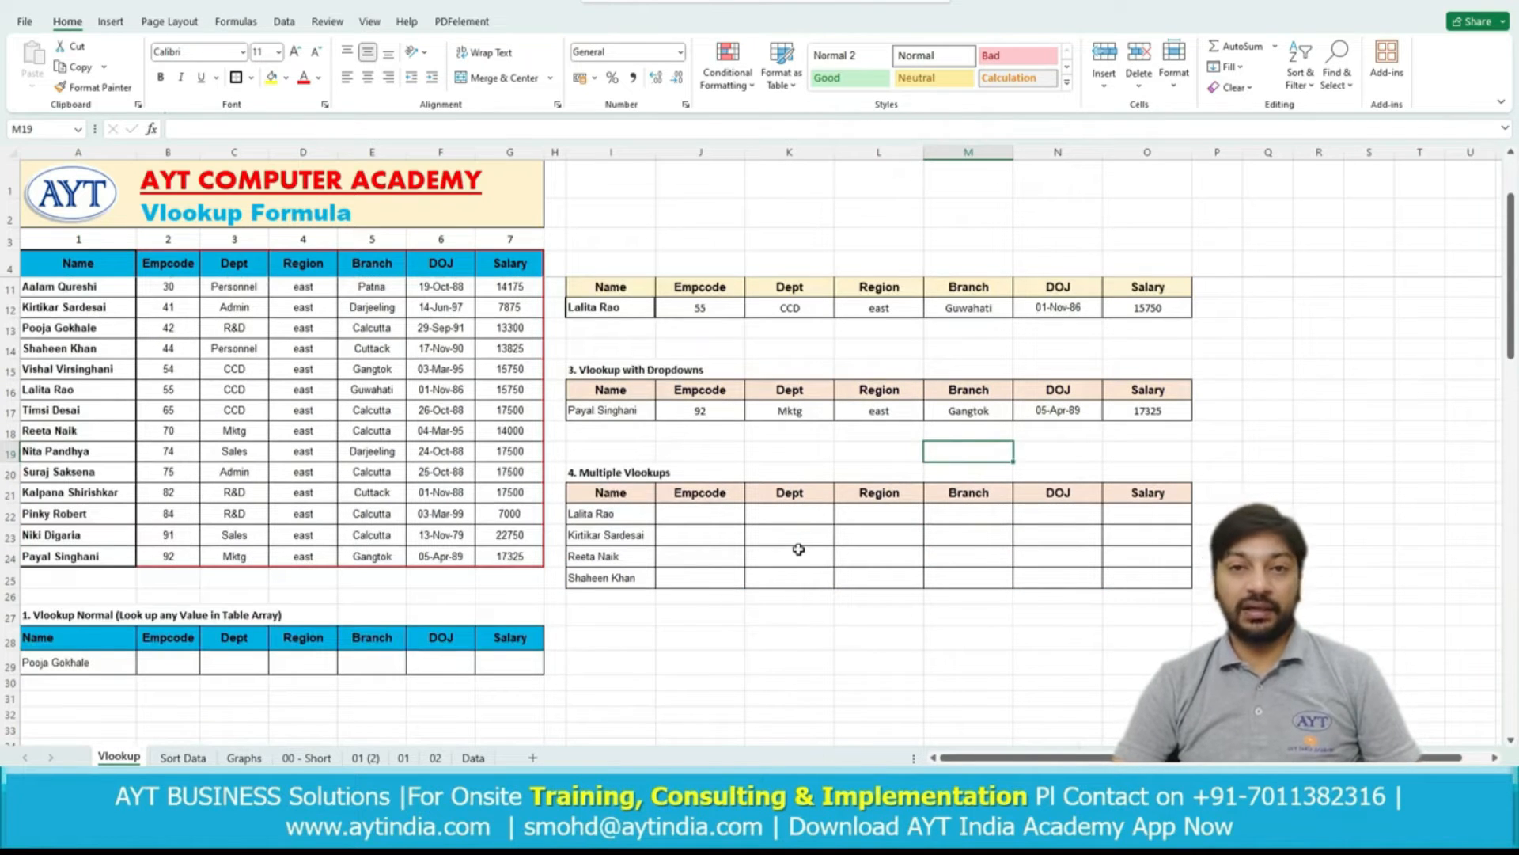
pyautogui.click(700, 410)
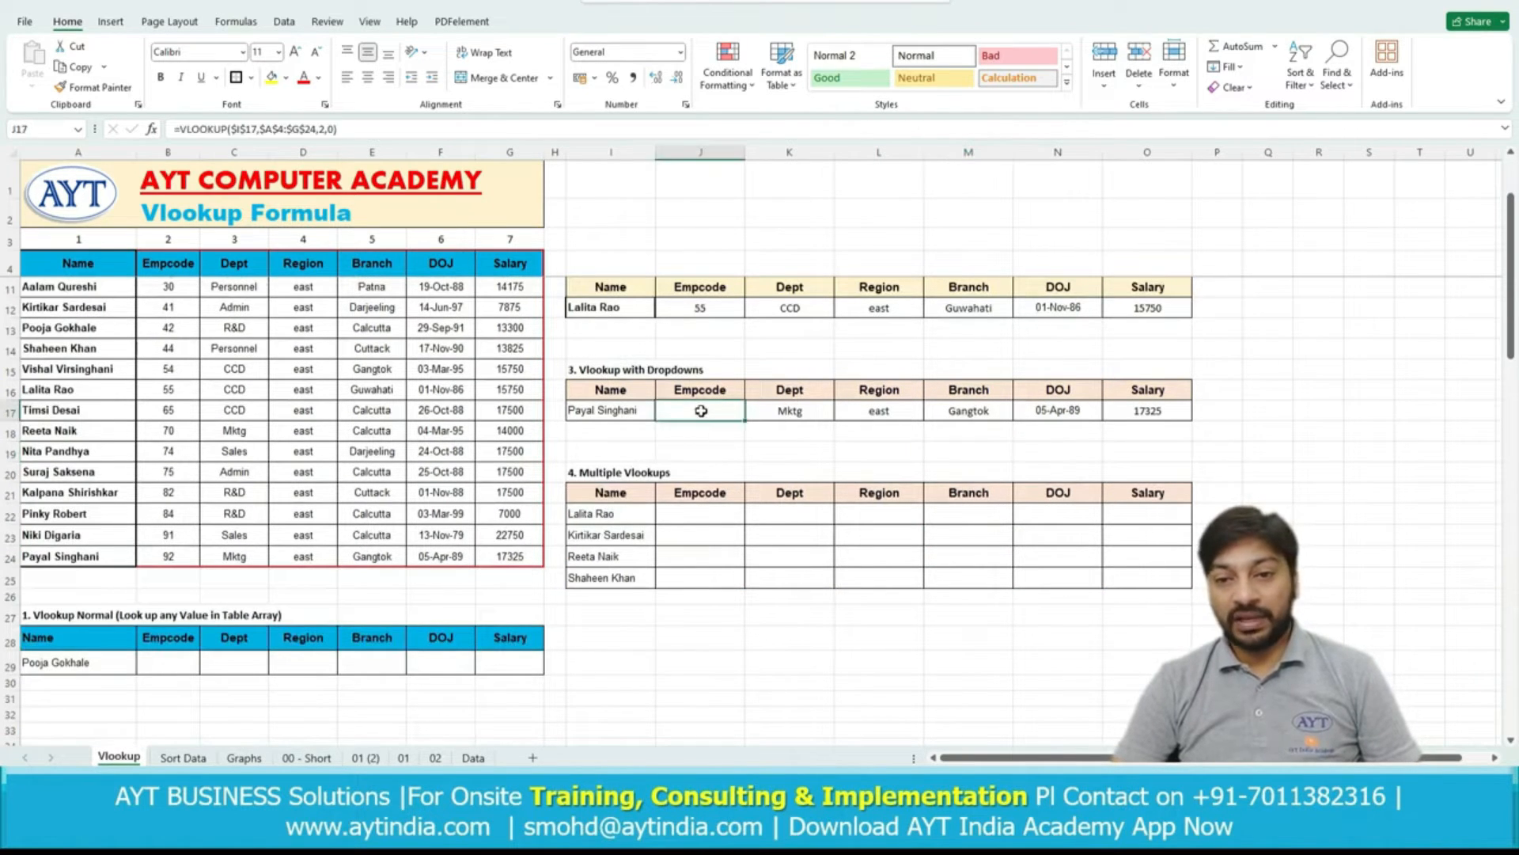
pyautogui.moveTo(629, 519); pyautogui.dragTo(617, 580)
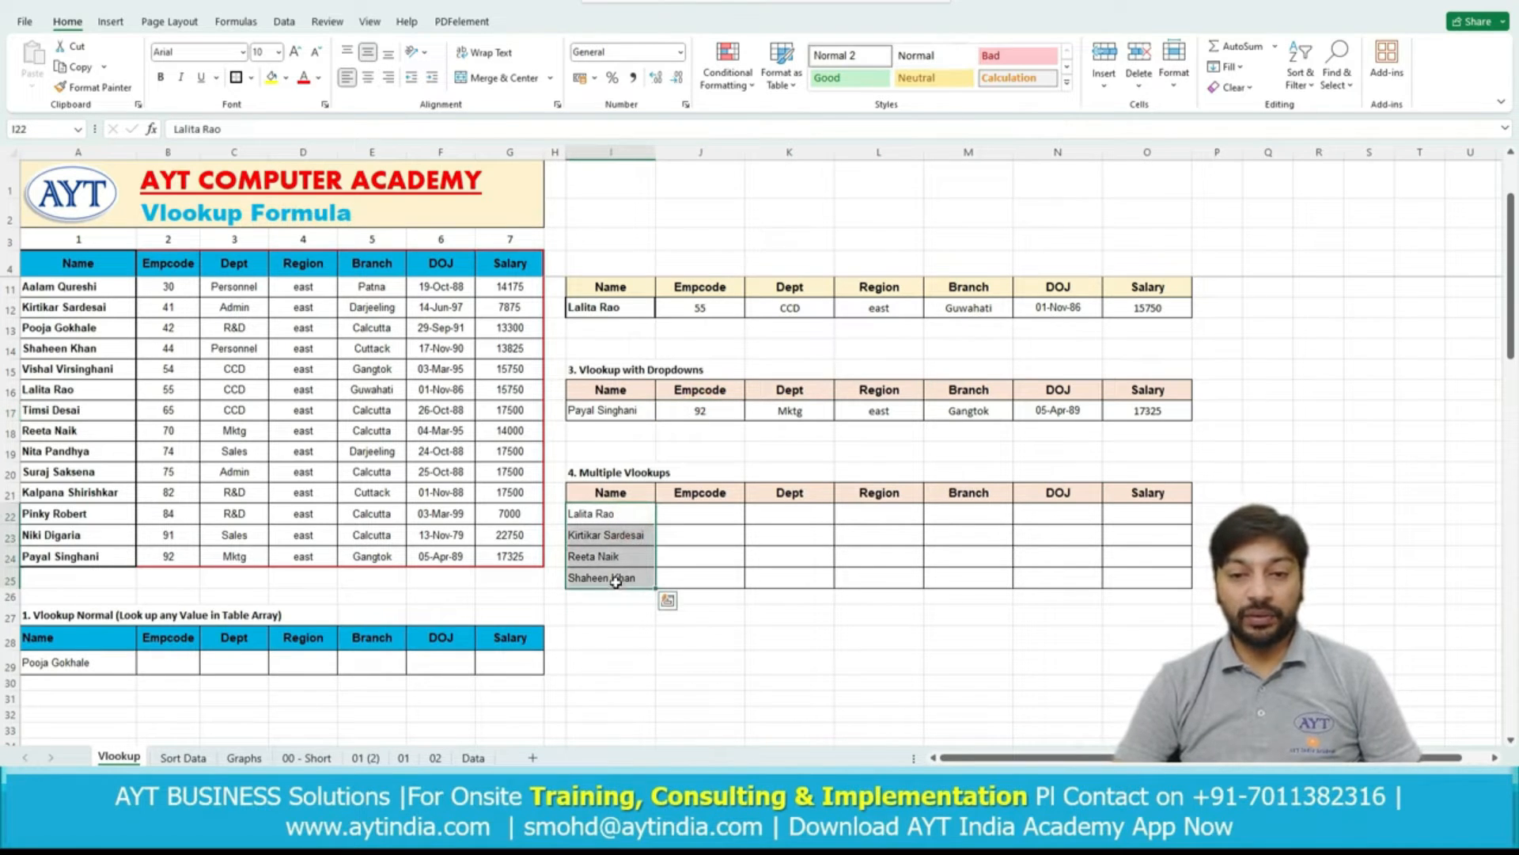
pyautogui.moveTo(616, 519); pyautogui.dragTo(620, 581)
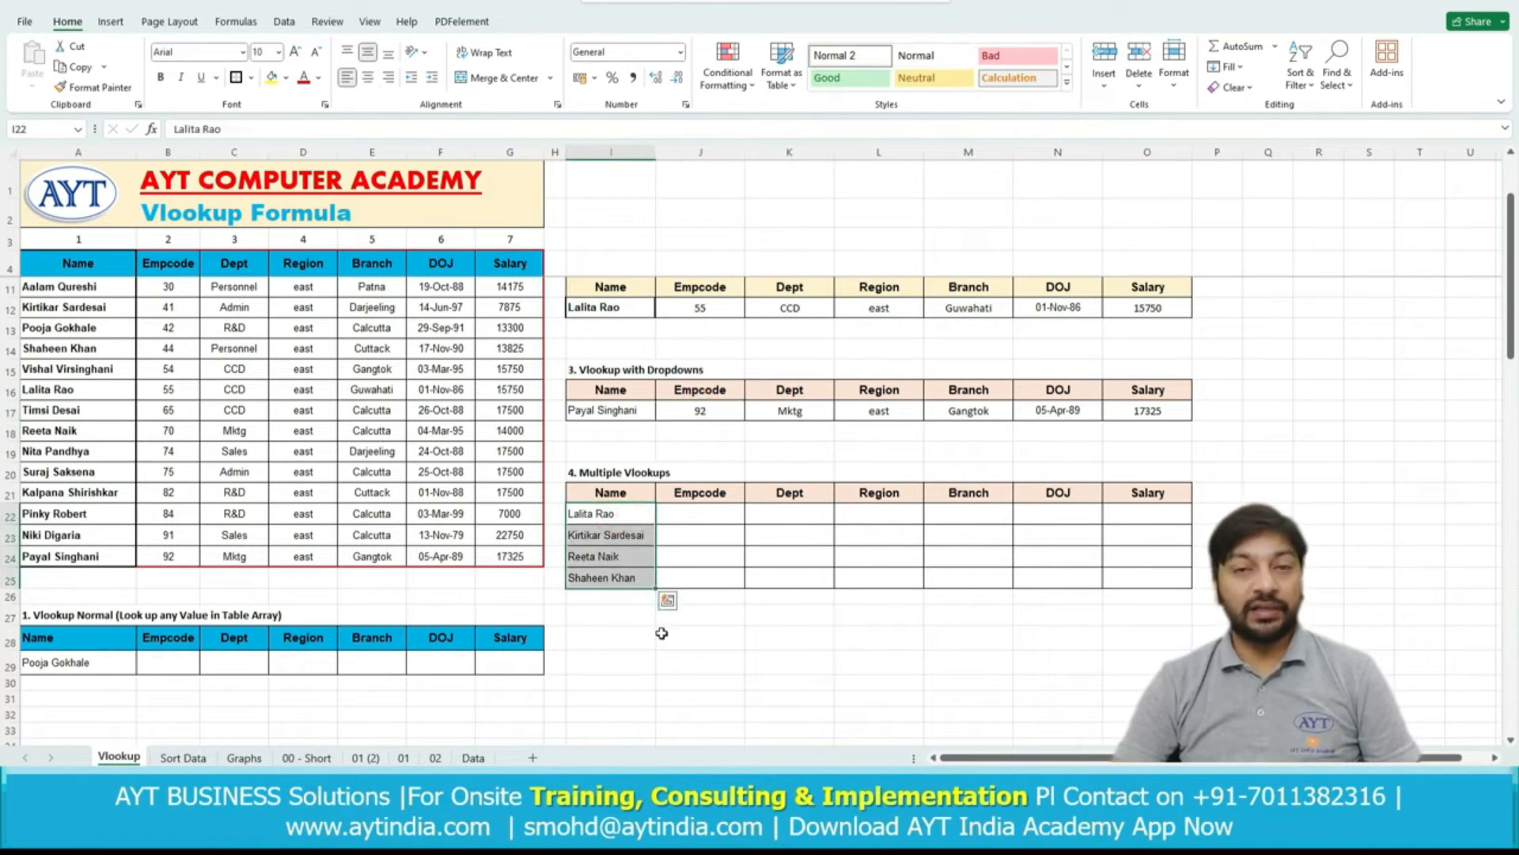
pyautogui.click(701, 514)
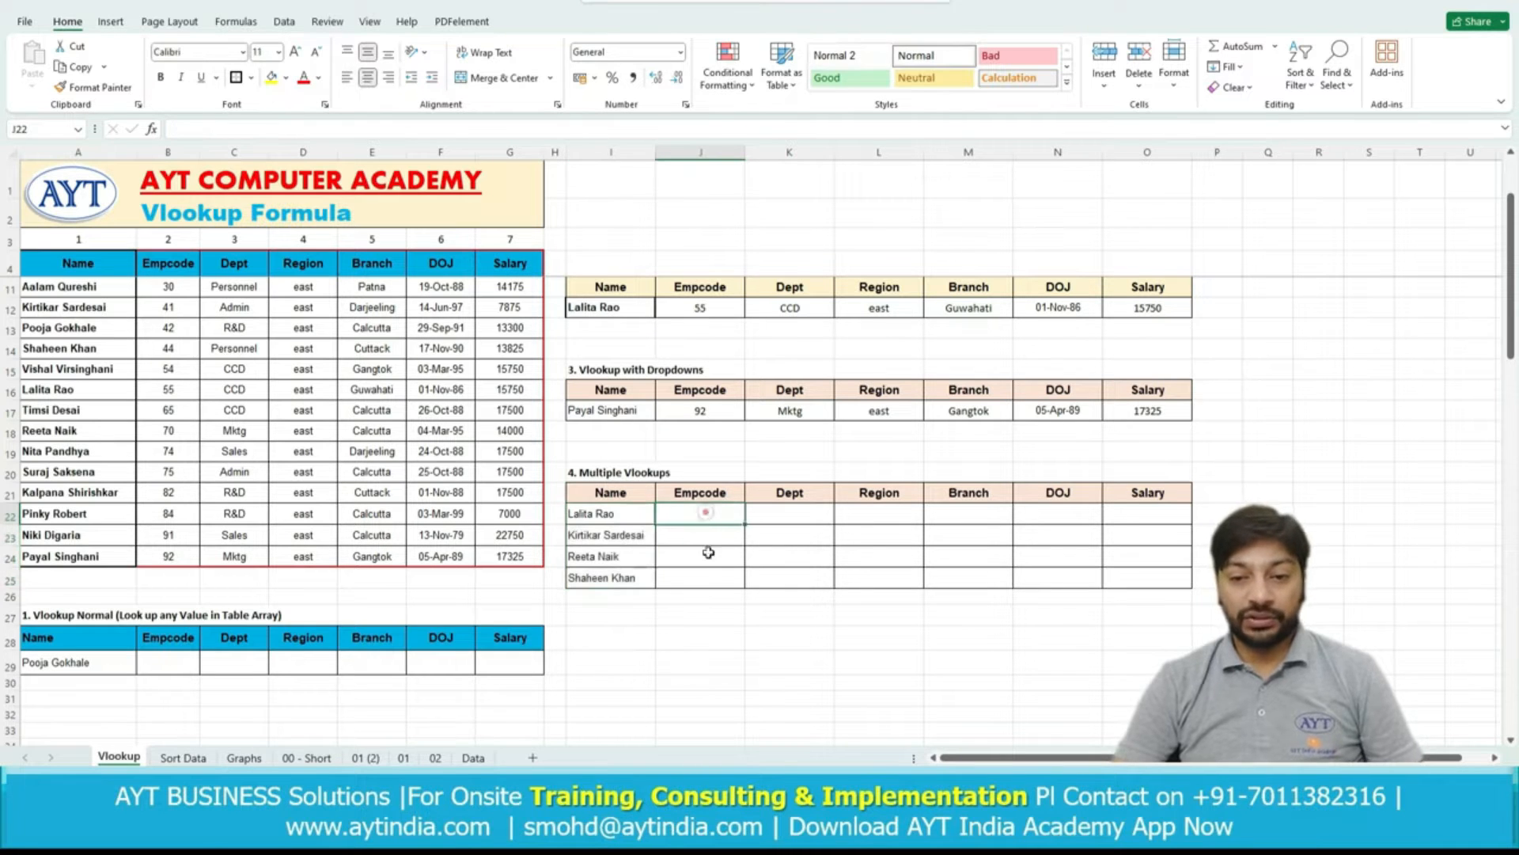
pyautogui.write('=VLOO')
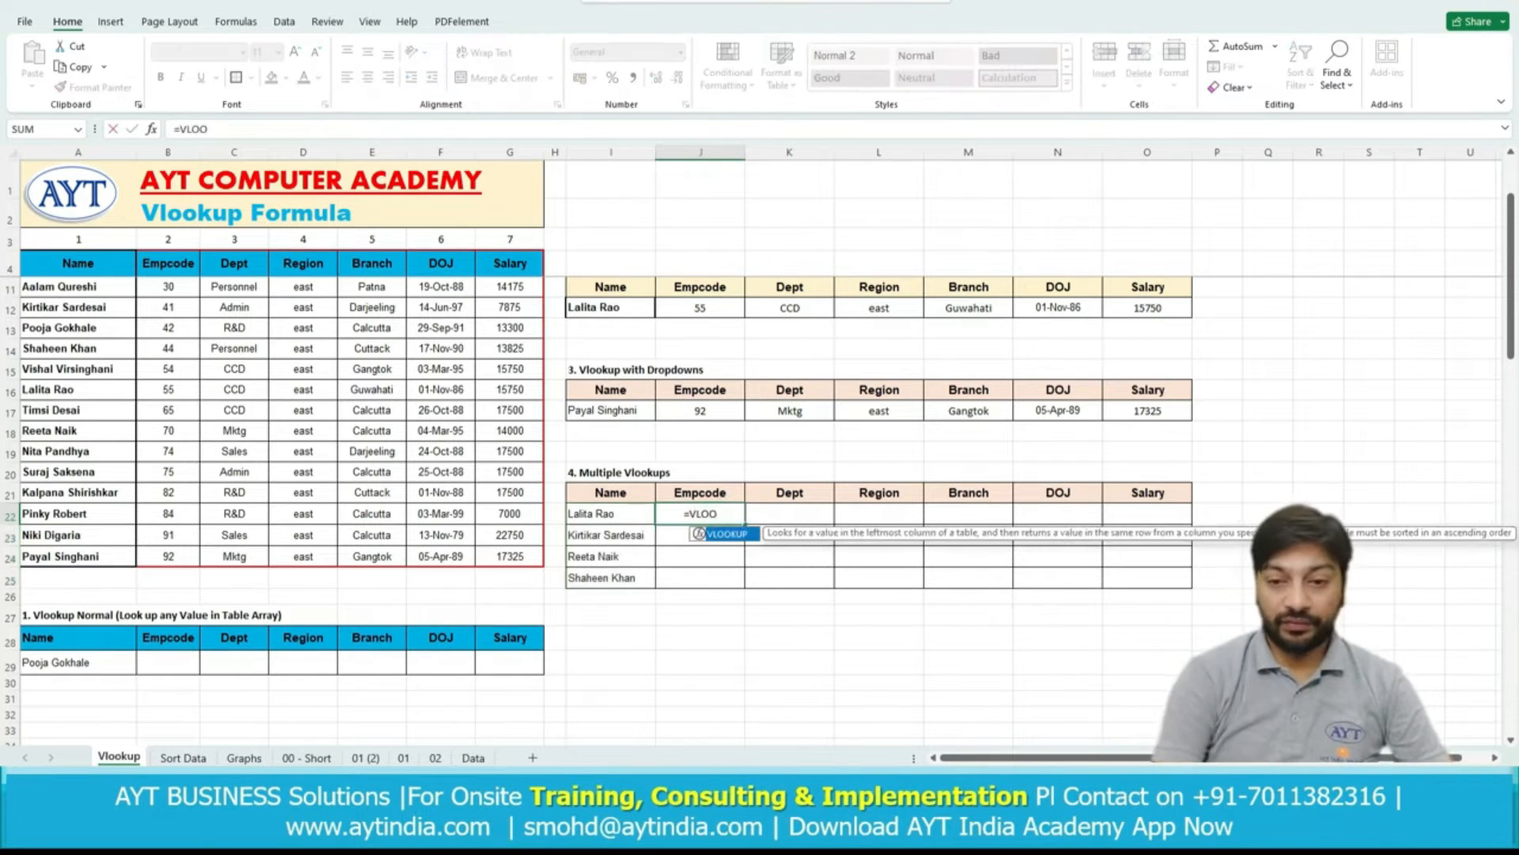
pyautogui.press('Tab')
pyautogui.click(622, 515)
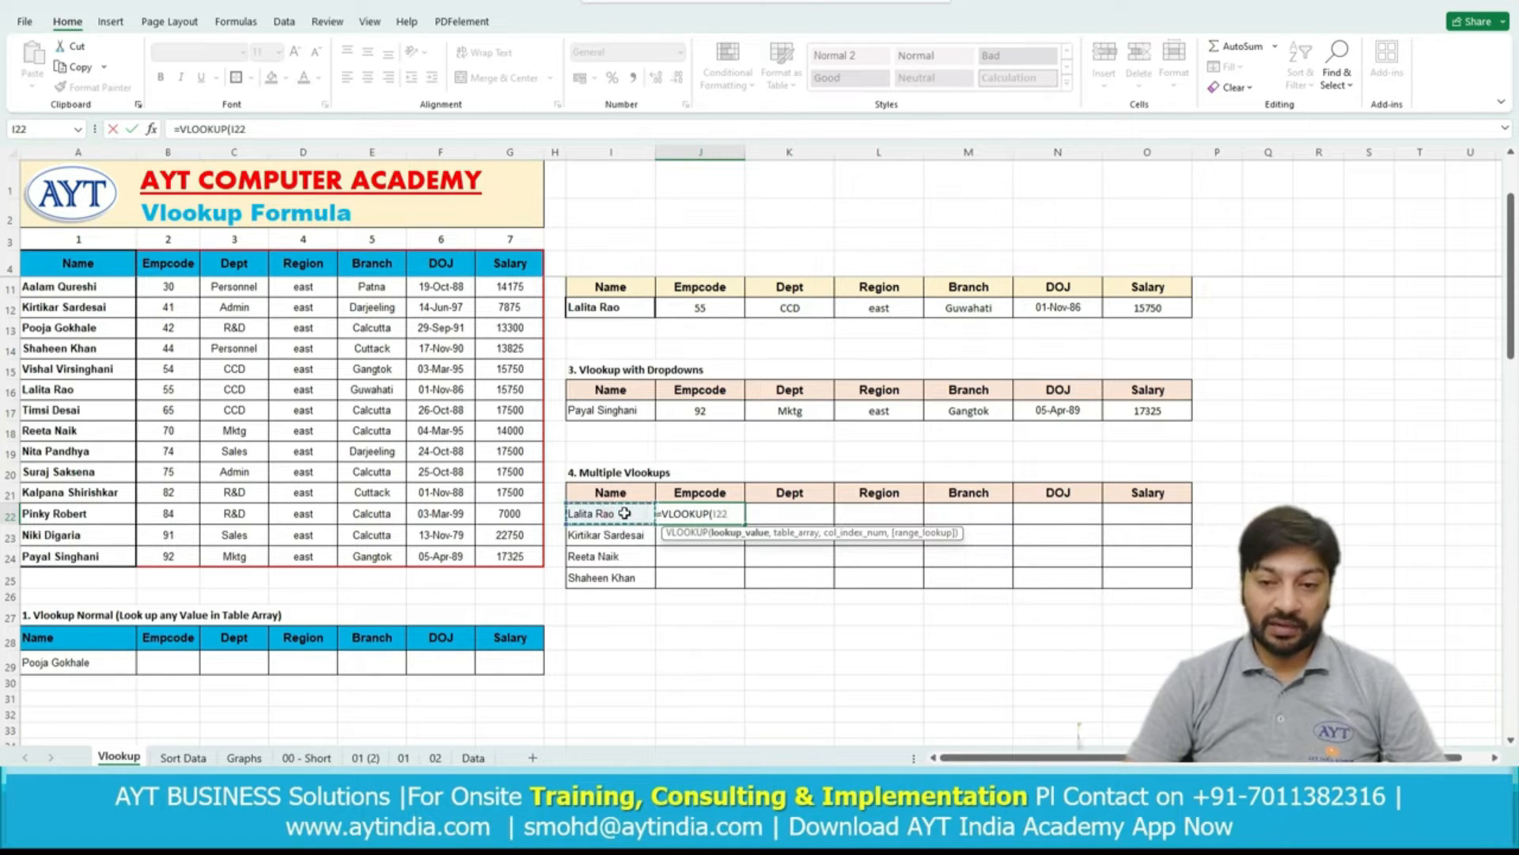
pyautogui.click(232, 132)
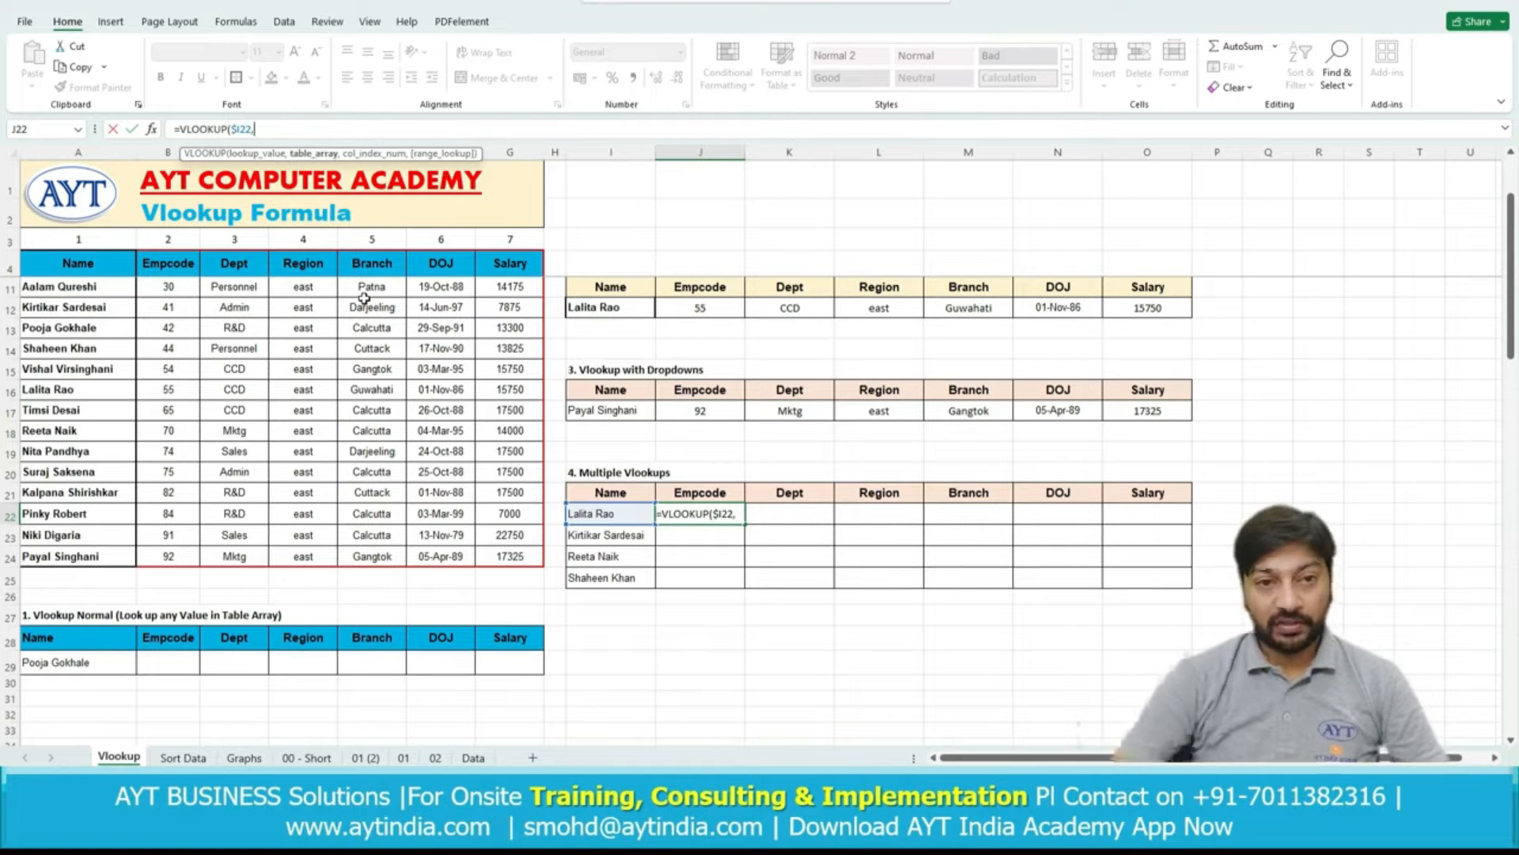
pyautogui.write(',')
# Complete the J22 VLOOKUP with the locked table array $A$4:$G$24, column index 2 and exact match 0.
pyautogui.scroll(2, 259, 366)
pyautogui.moveTo(94, 275); pyautogui.dragTo(519, 684)
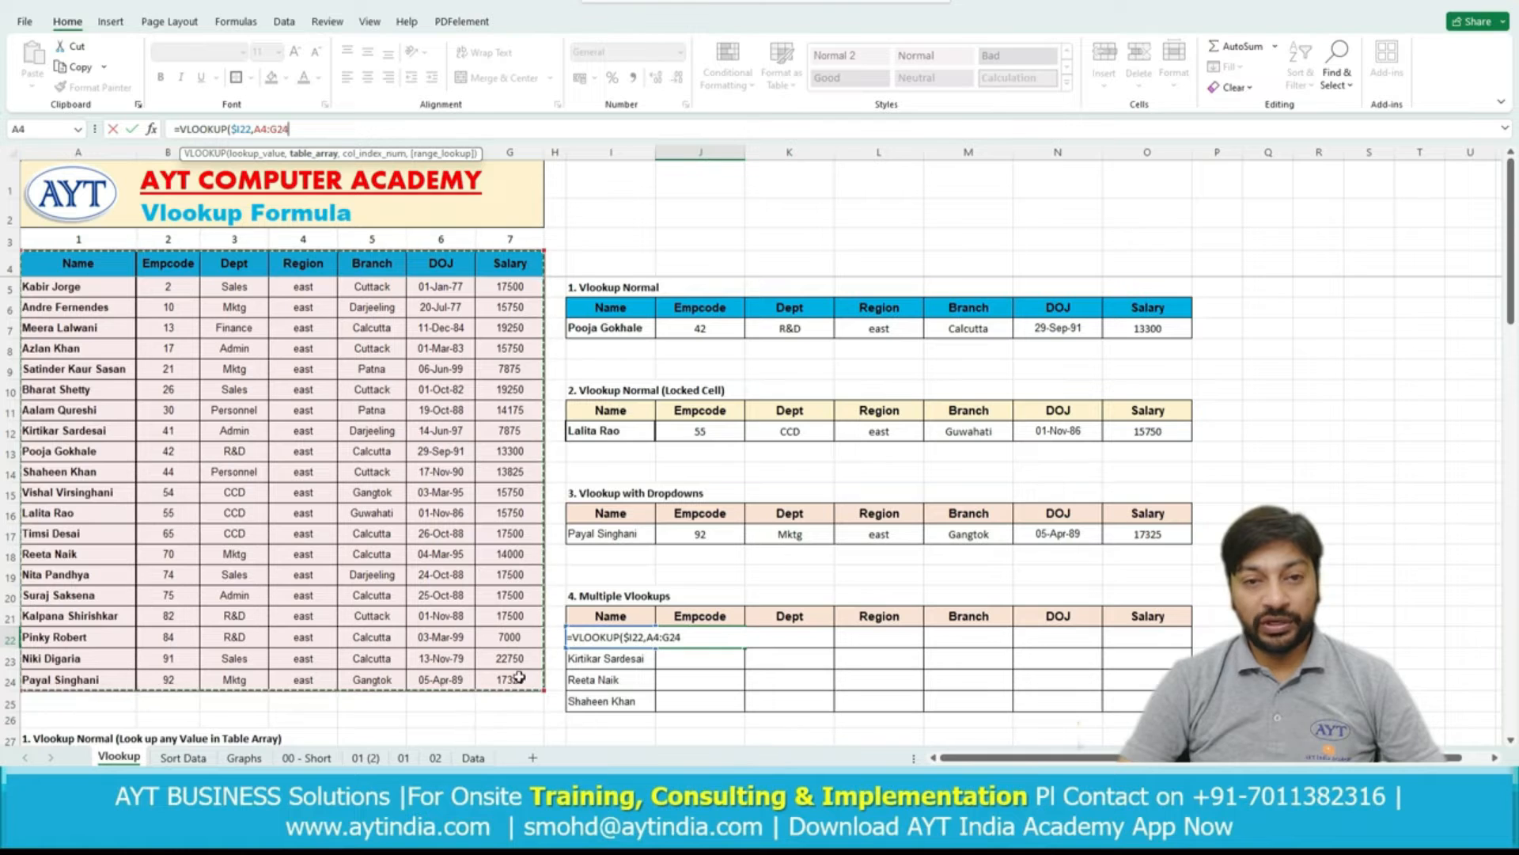
pyautogui.press('F4')
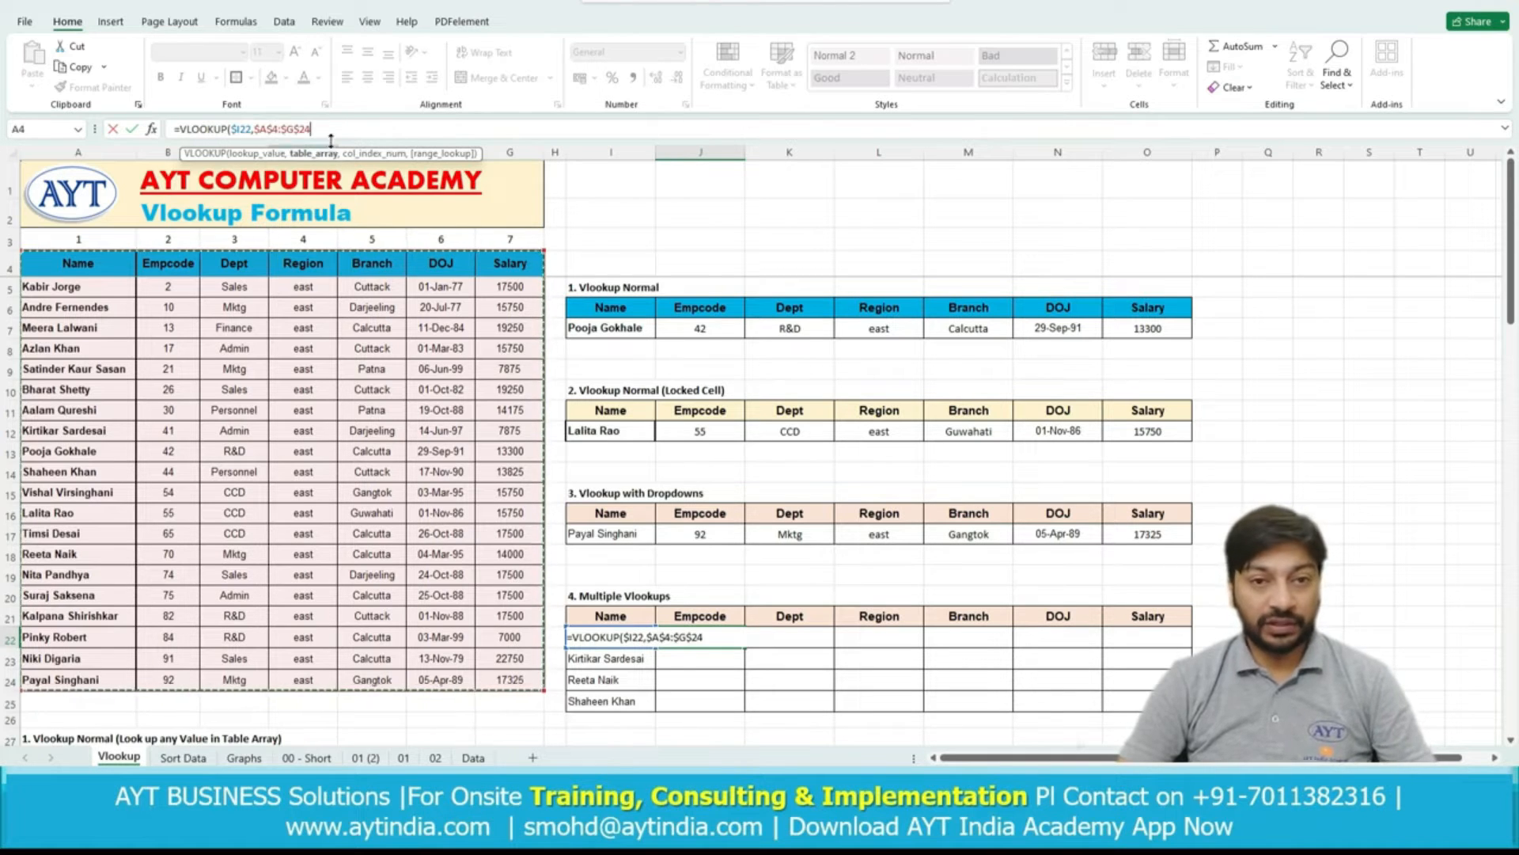
pyautogui.write(',')
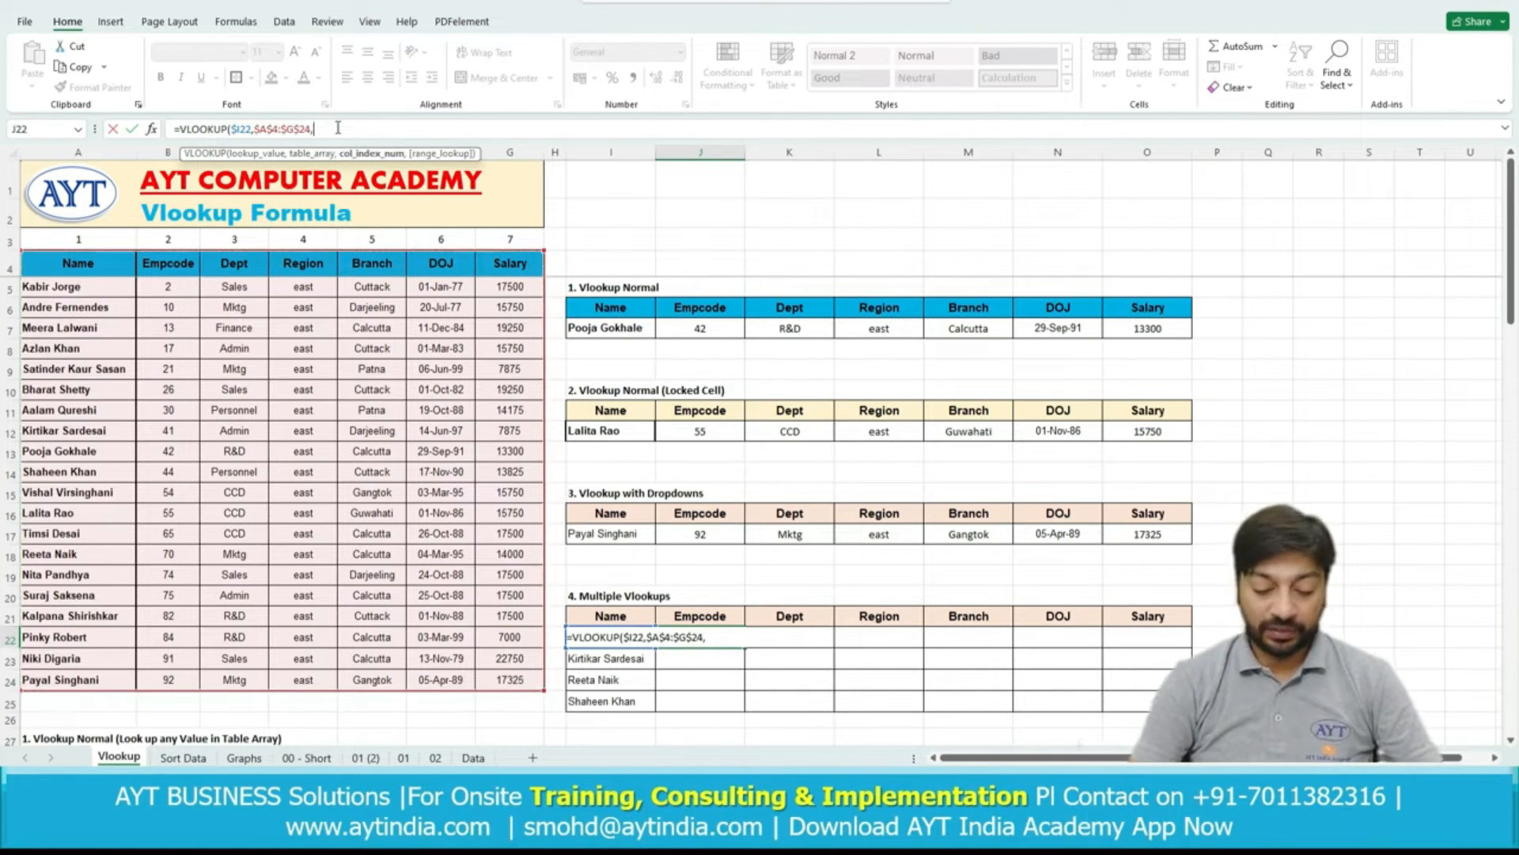
pyautogui.write('2 ,')
pyautogui.press('BackSpace')
pyautogui.press('BackSpace')
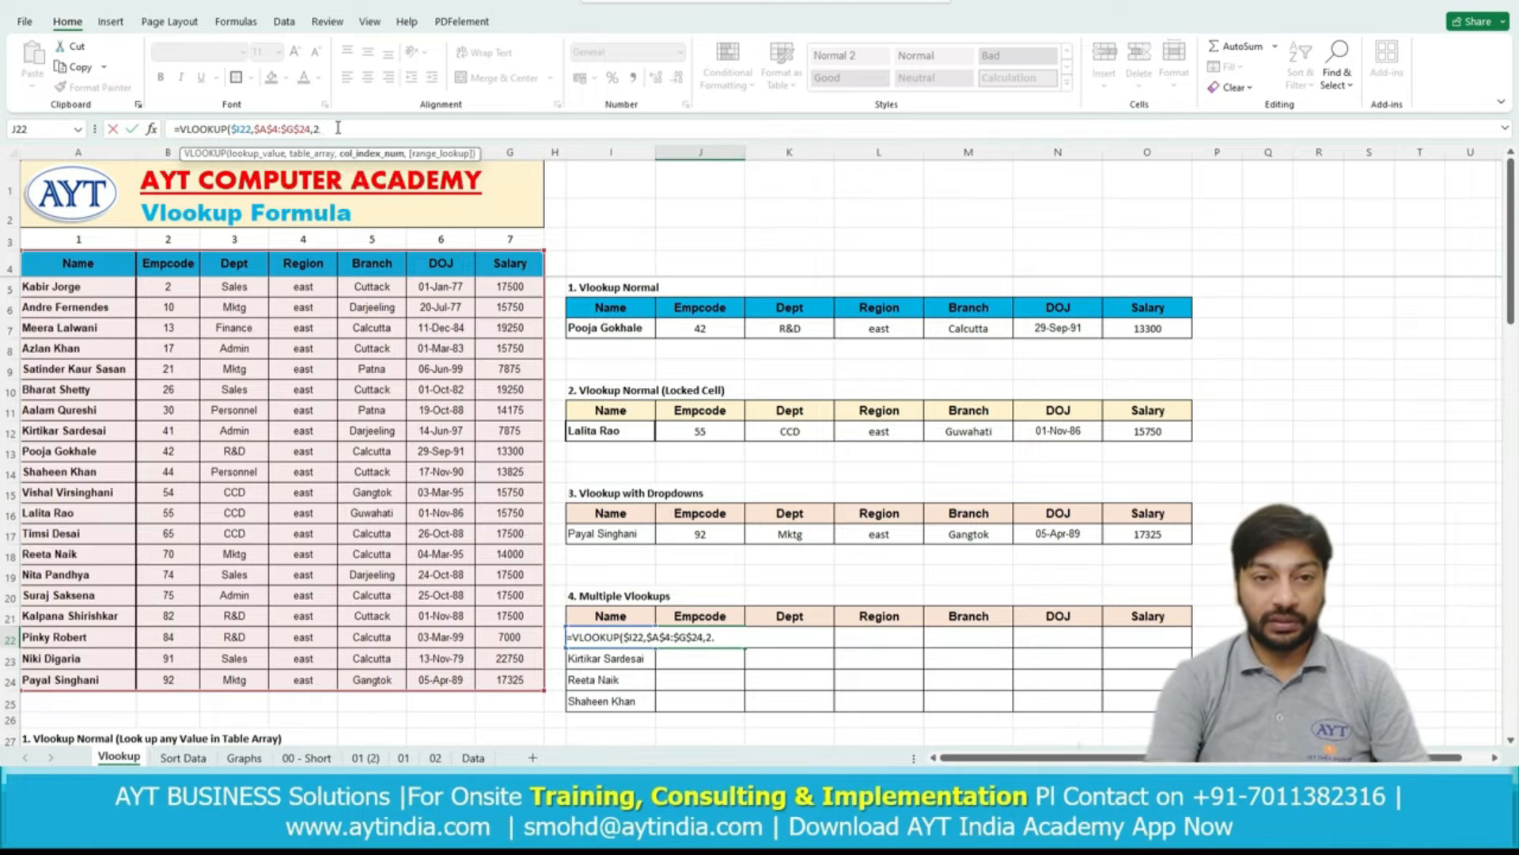
pyautogui.write(',')
pyautogui.press('Return')
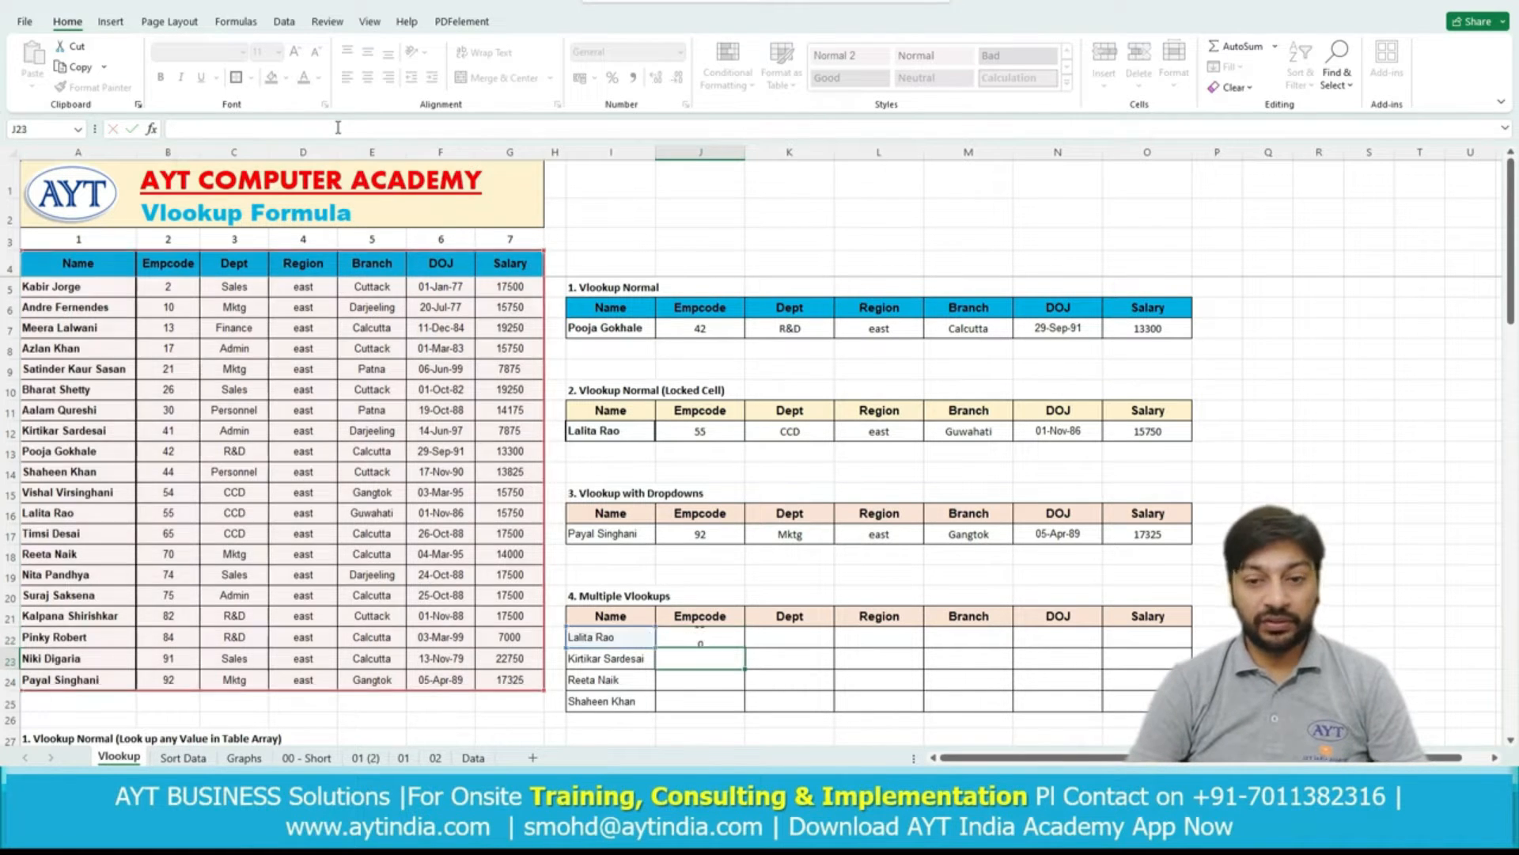
# Fill the J22 VLOOKUP down to J25 and check the second name's Empcode against source row 12.
pyautogui.scroll(-3, 637, 506)
pyautogui.click(702, 452)
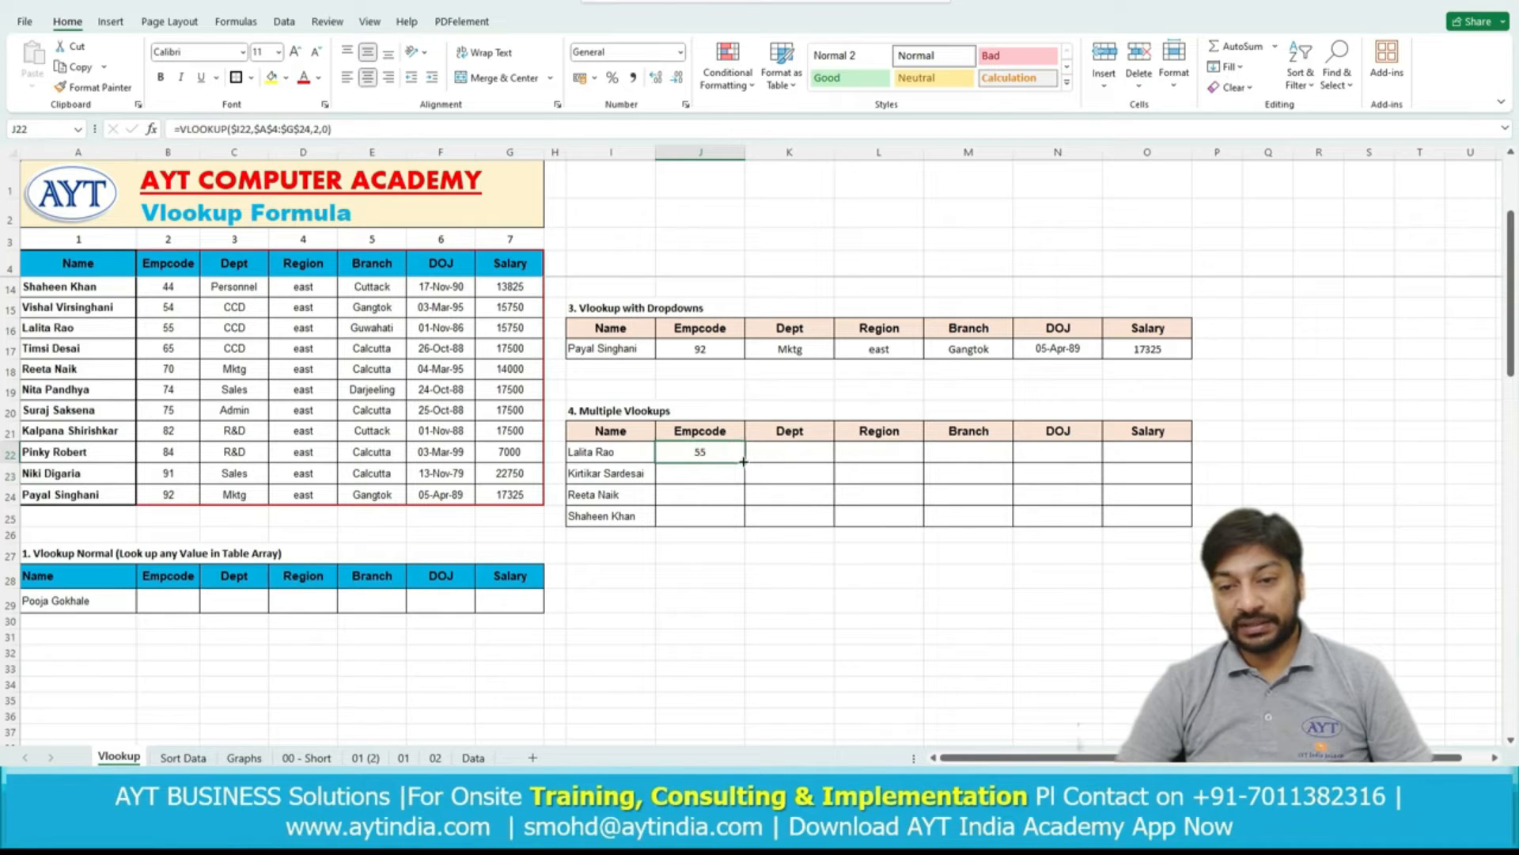
pyautogui.moveTo(744, 462); pyautogui.dragTo(749, 519)
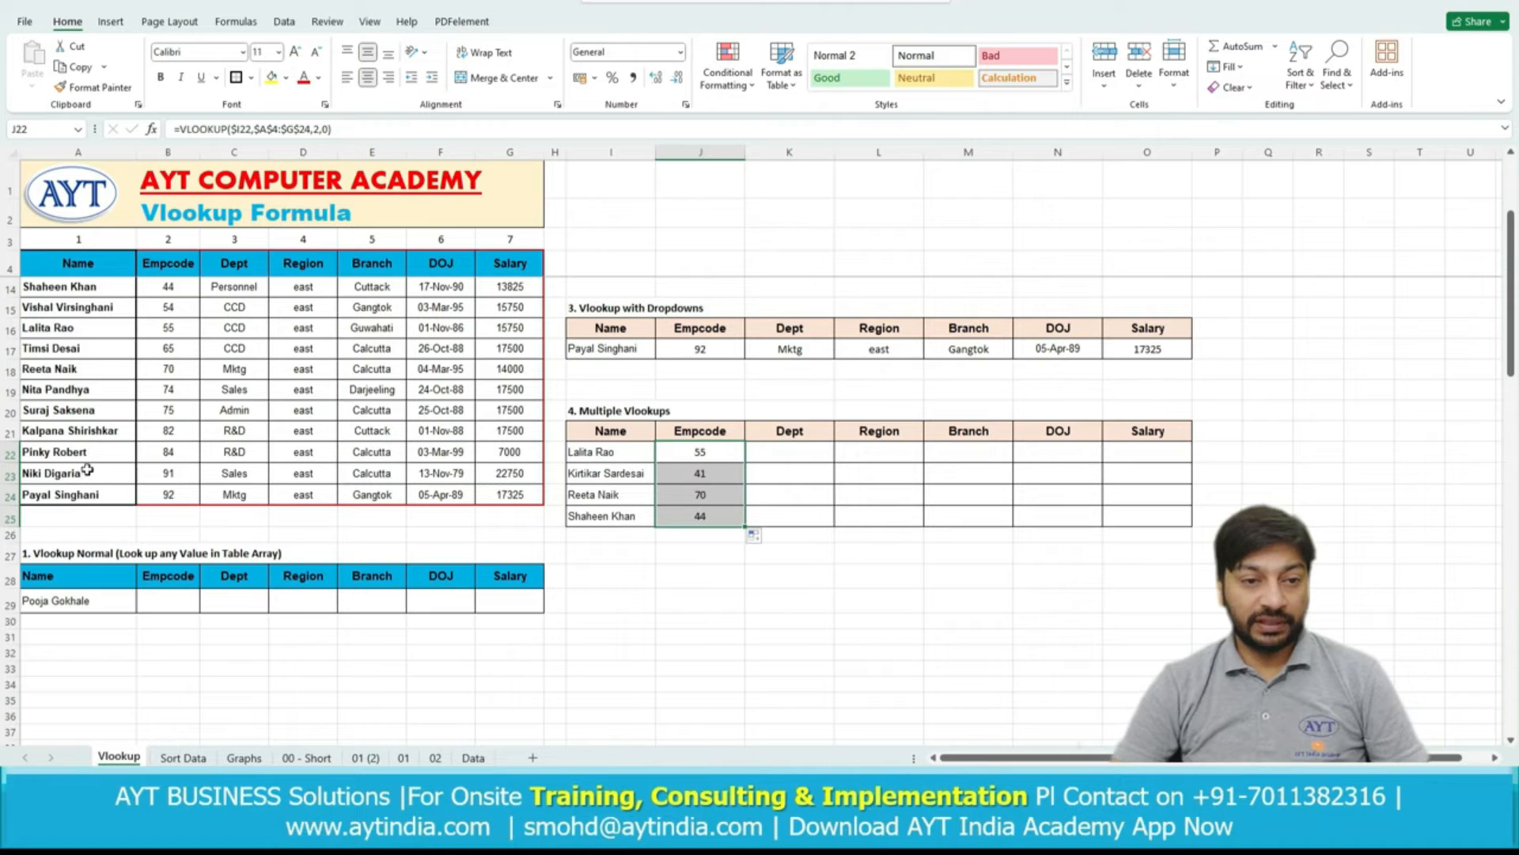
pyautogui.scroll(3, 87, 470)
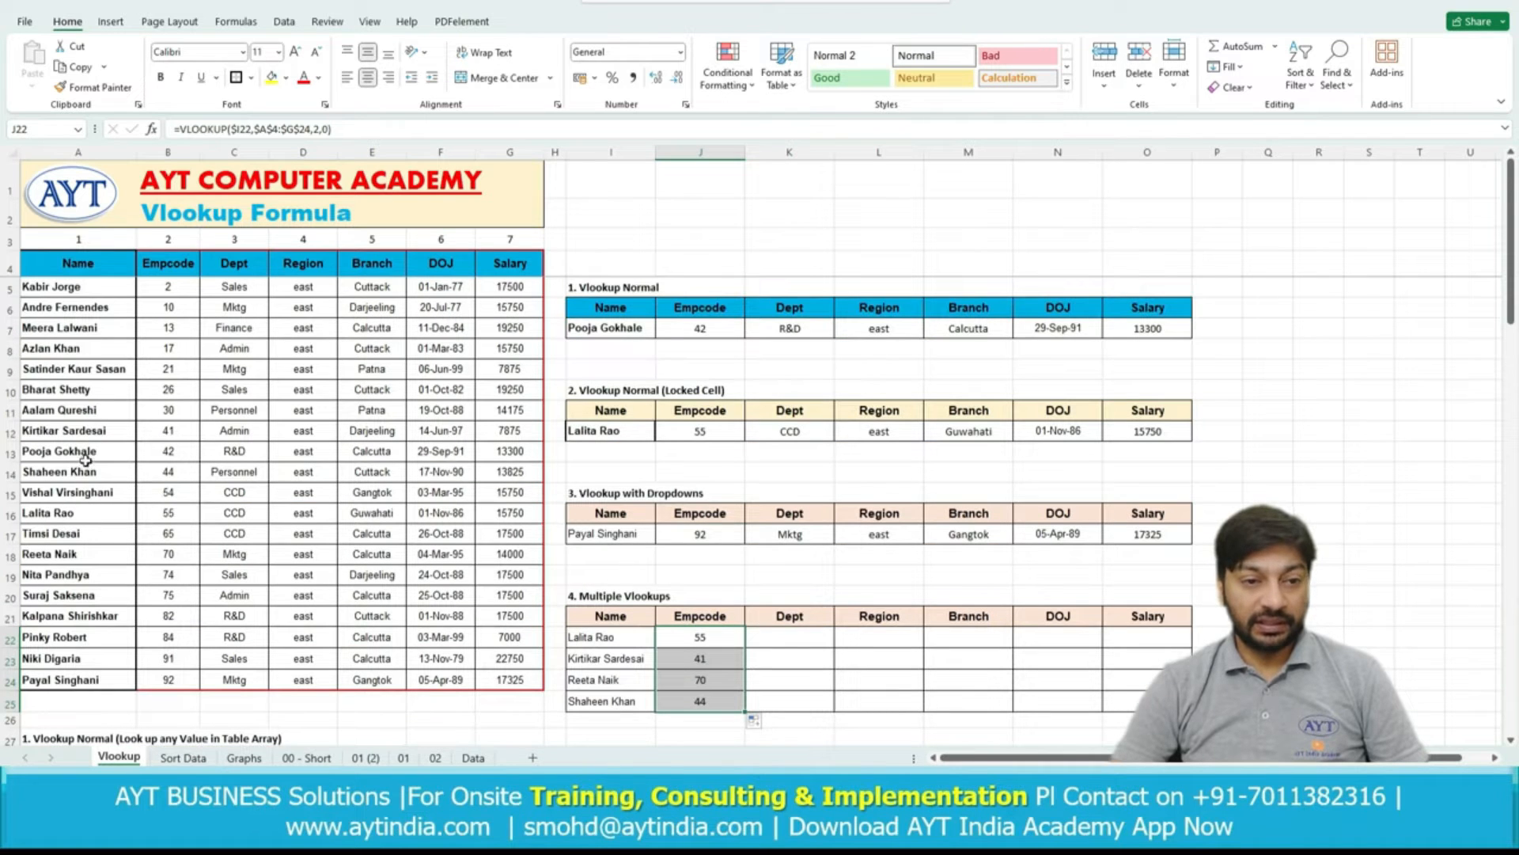
pyautogui.click(97, 427)
pyautogui.click(161, 432)
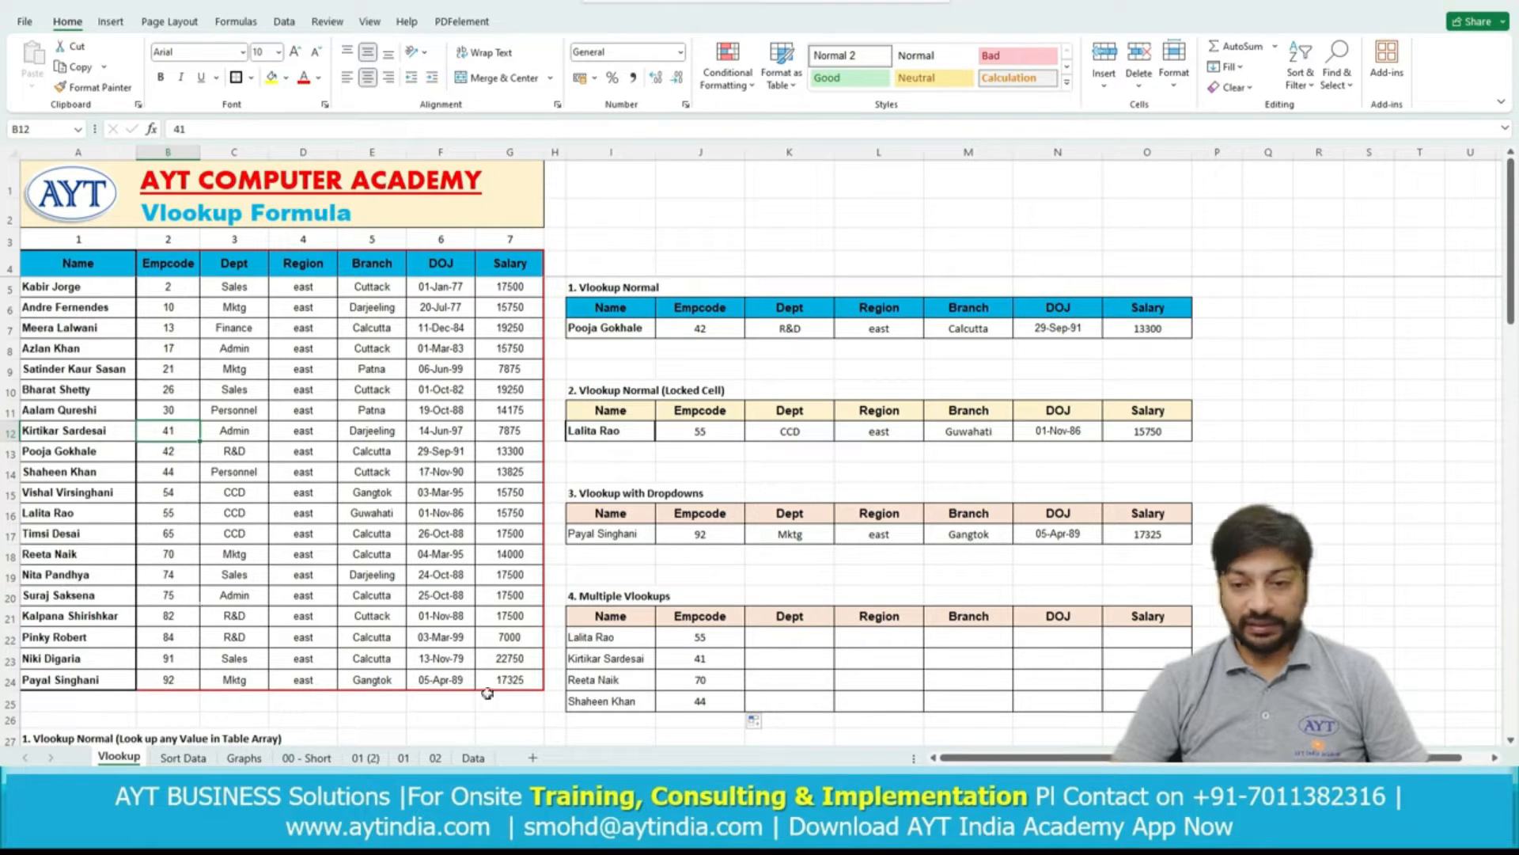
# Fill the J22 VLOOKUP across the row to Salary cell O22.
pyautogui.click(726, 641)
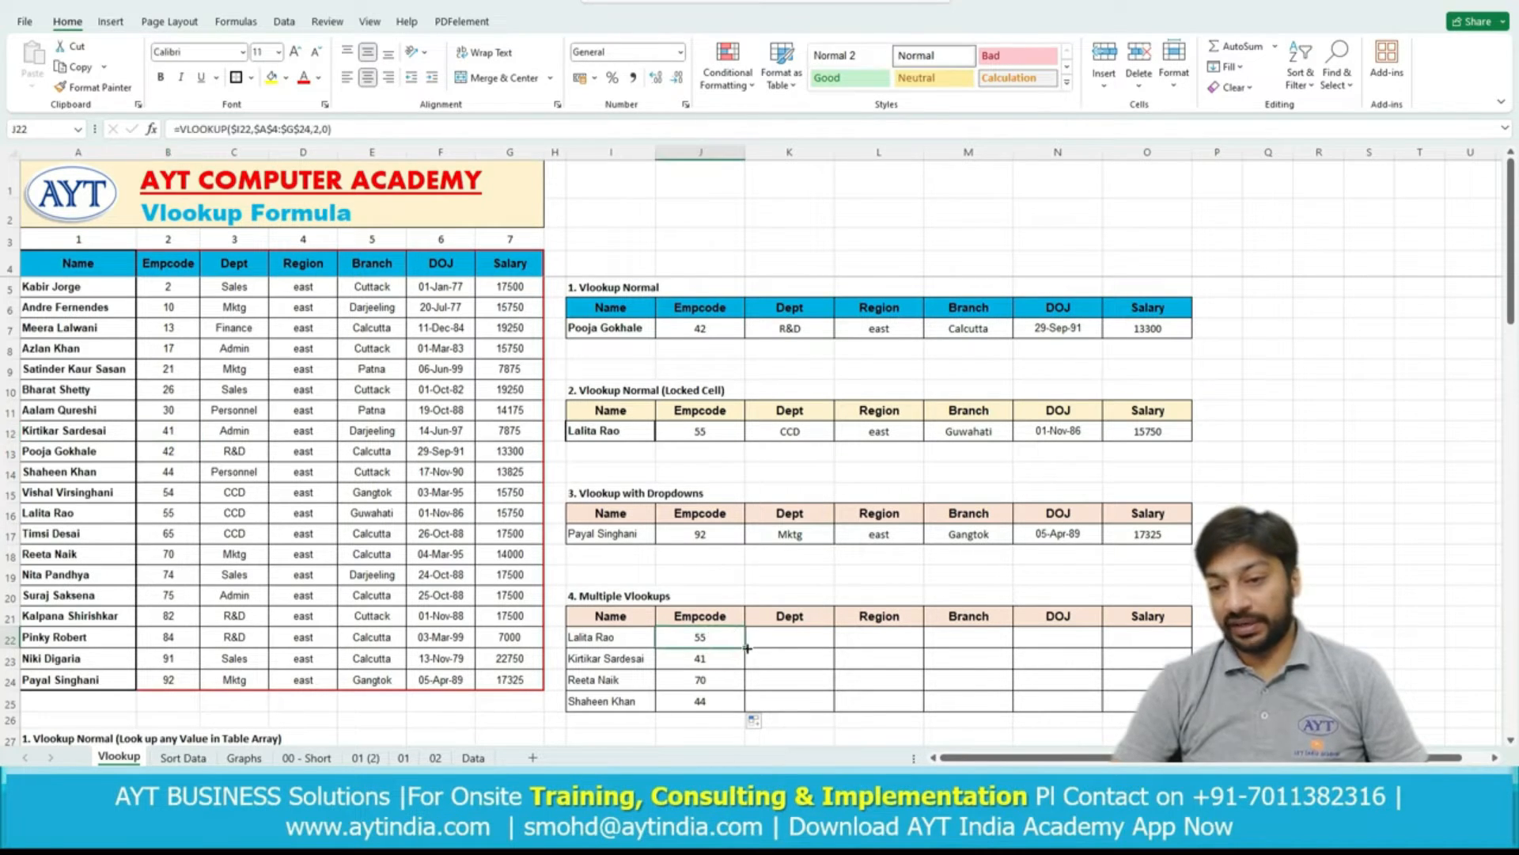
pyautogui.moveTo(751, 648); pyautogui.dragTo(1148, 644)
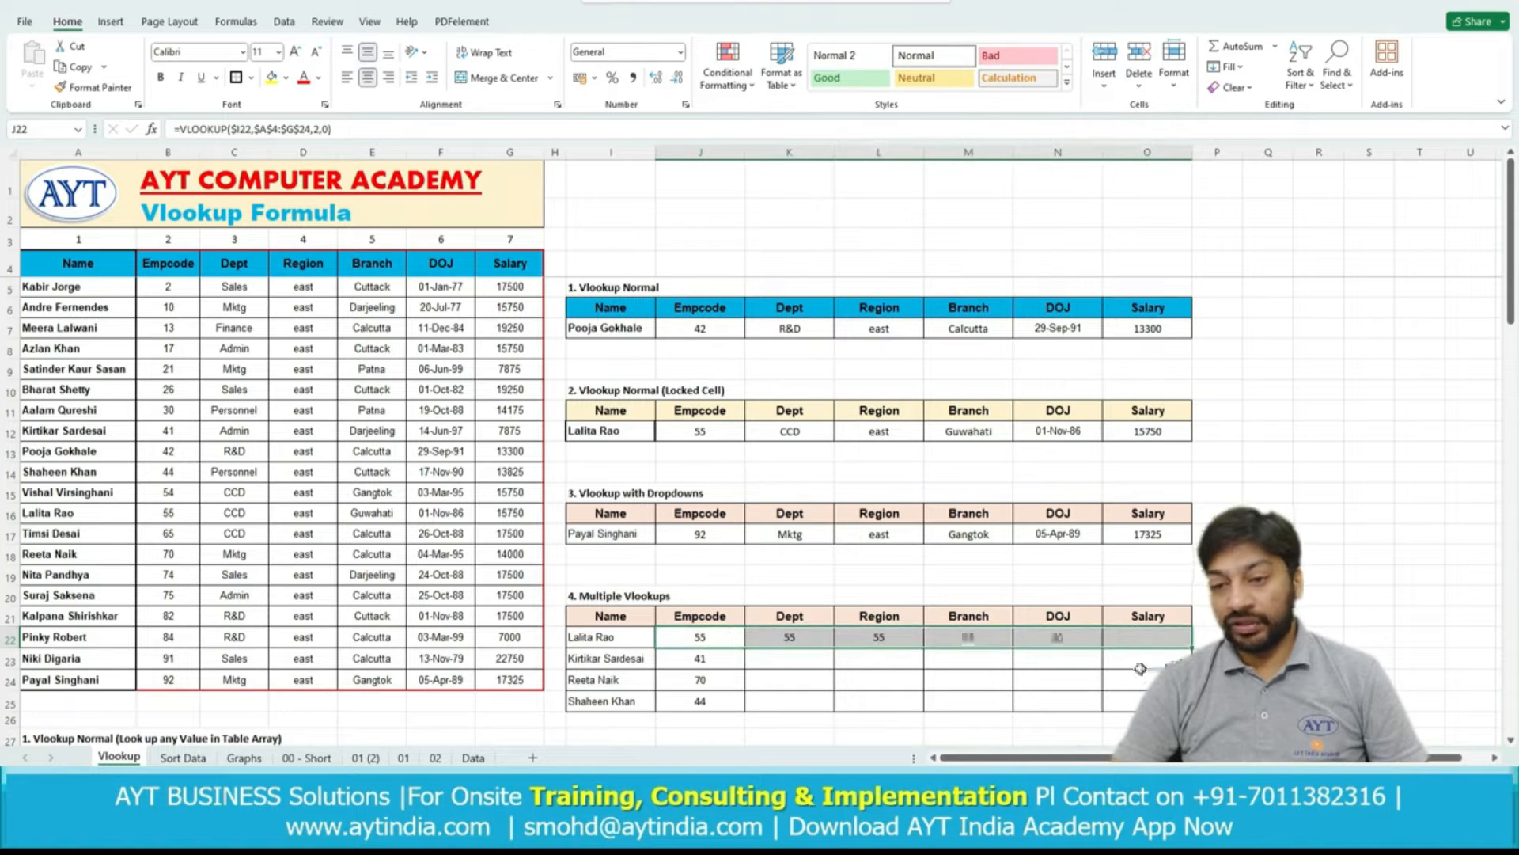
pyautogui.click(616, 644)
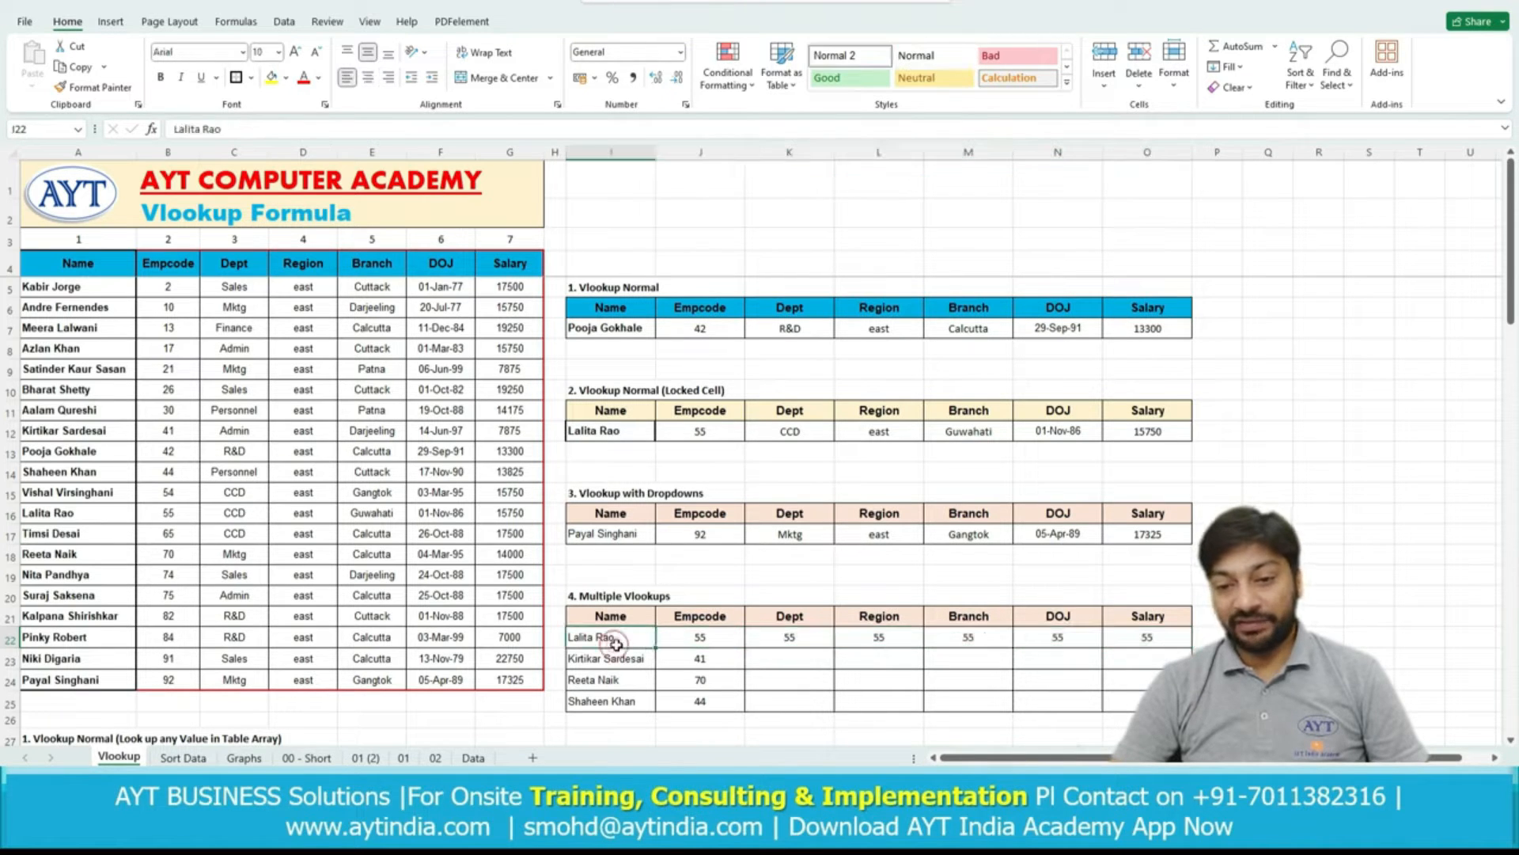
# Change the VLOOKUP column index in Dept cell K22 to 3.
pyautogui.click(789, 637)
pyautogui.click(318, 128)
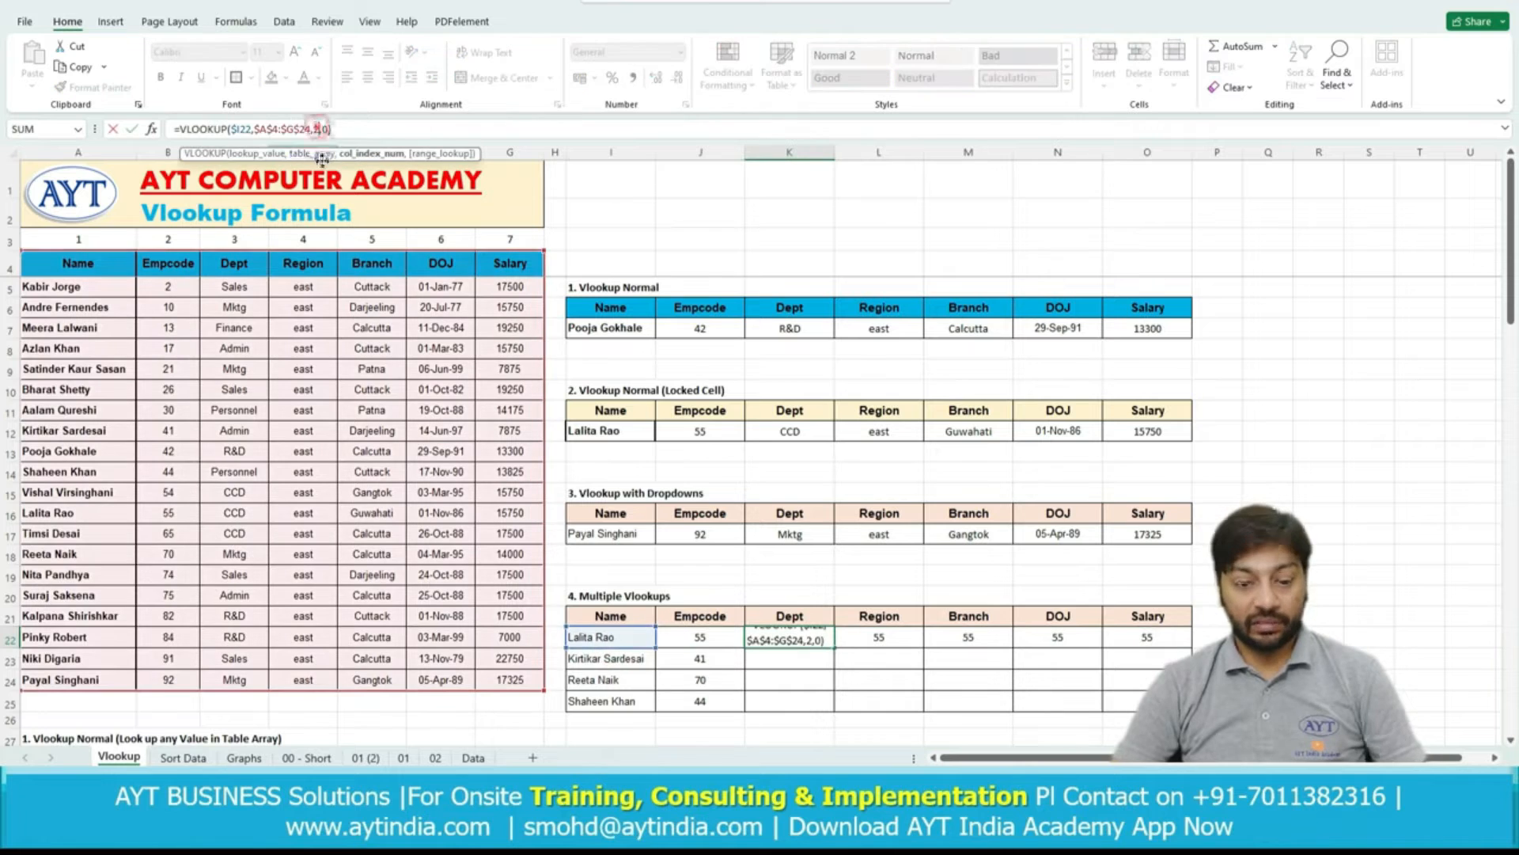
pyautogui.press('BackSpace')
pyautogui.write('3')
pyautogui.press('Return')
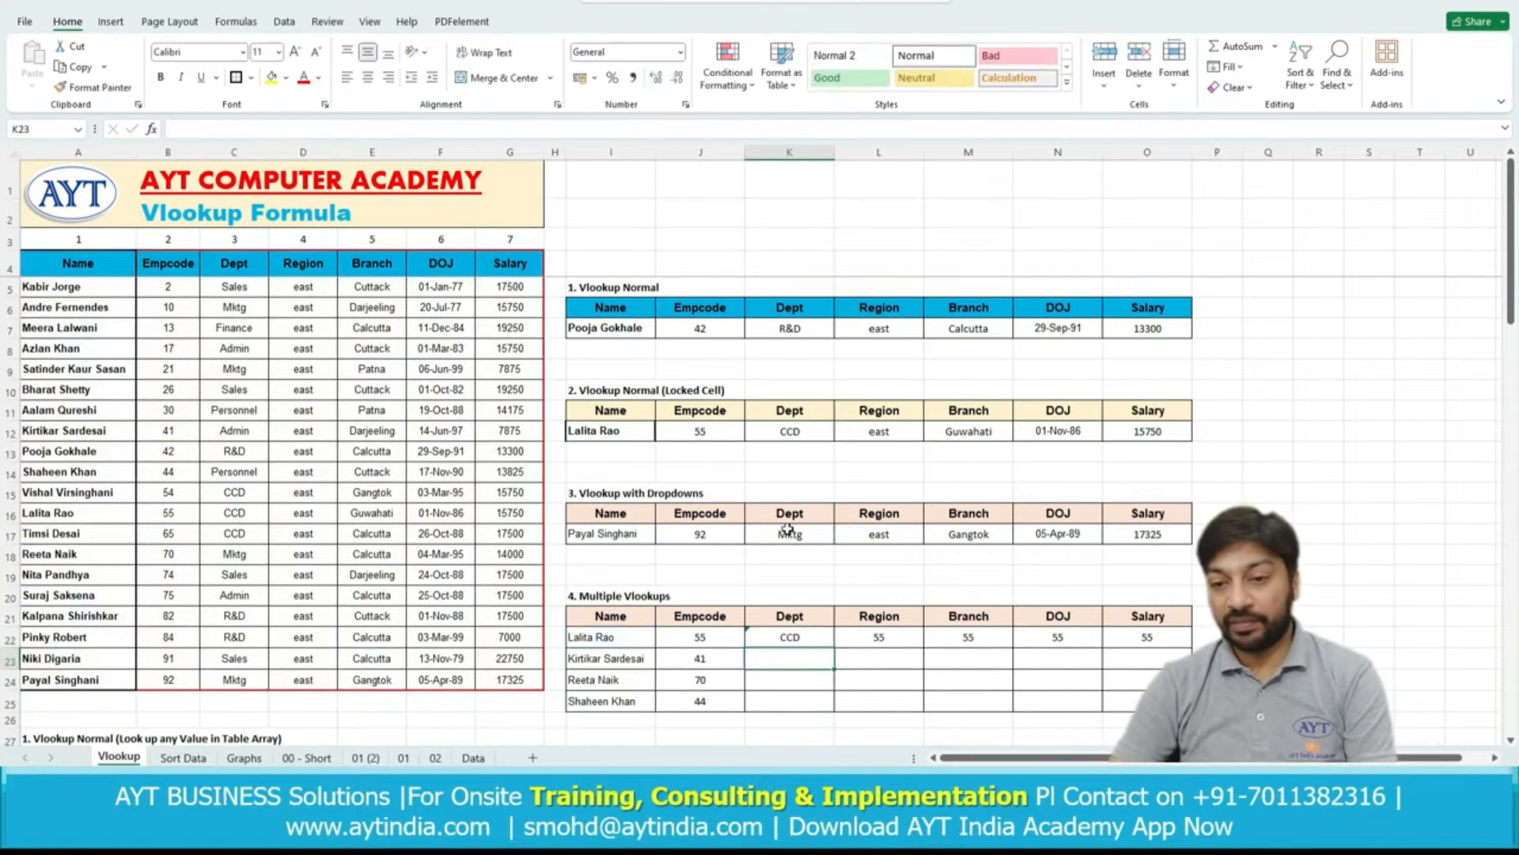
# Change the VLOOKUP column index in Region cell L22 to 4.
pyautogui.click(858, 641)
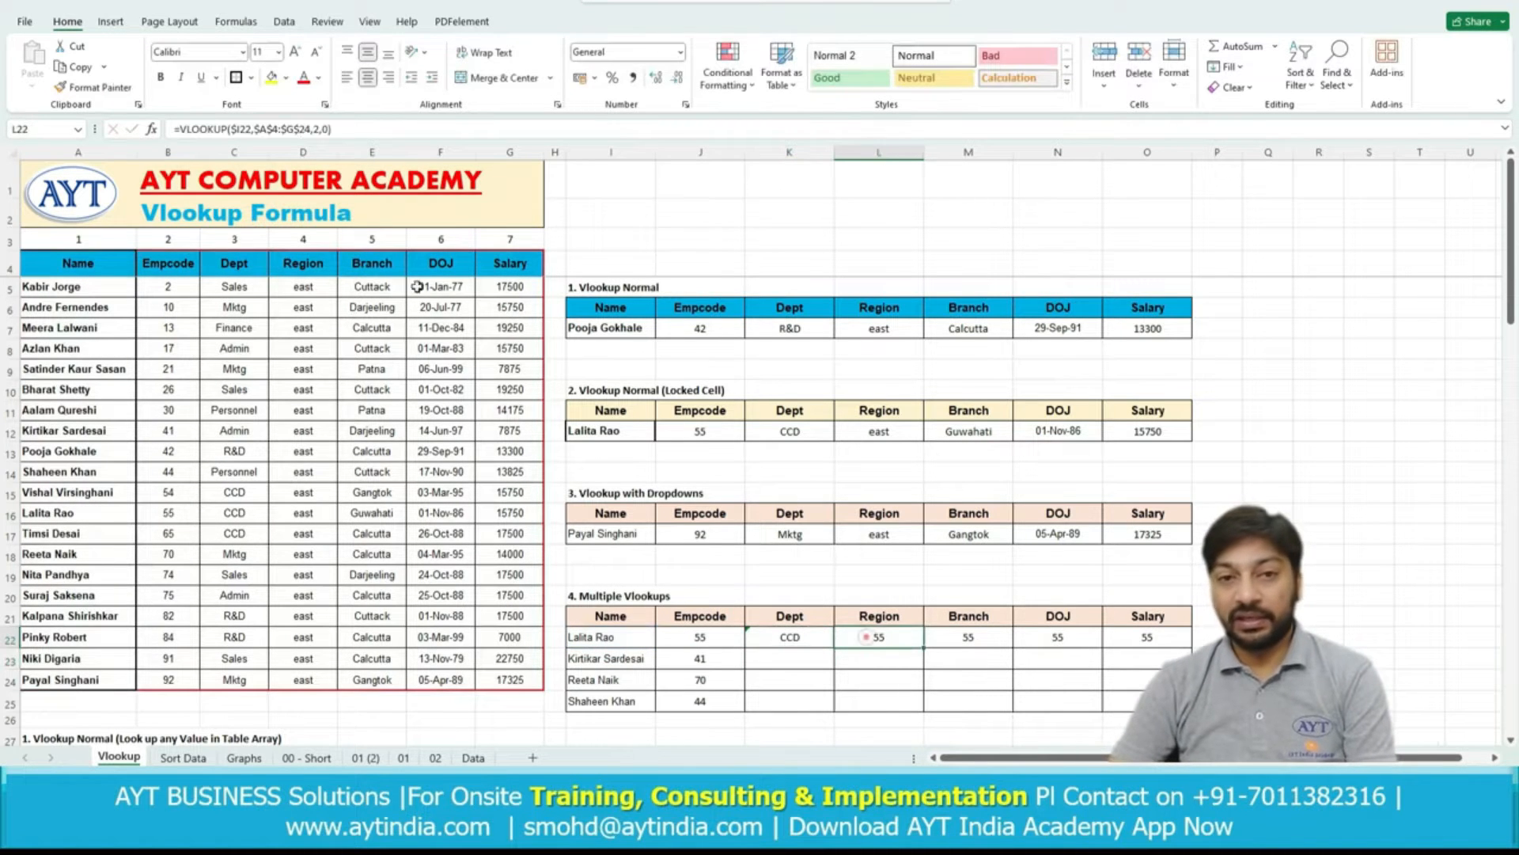
pyautogui.click(319, 129)
pyautogui.press('BackSpace')
pyautogui.write('4')
pyautogui.press('Return')
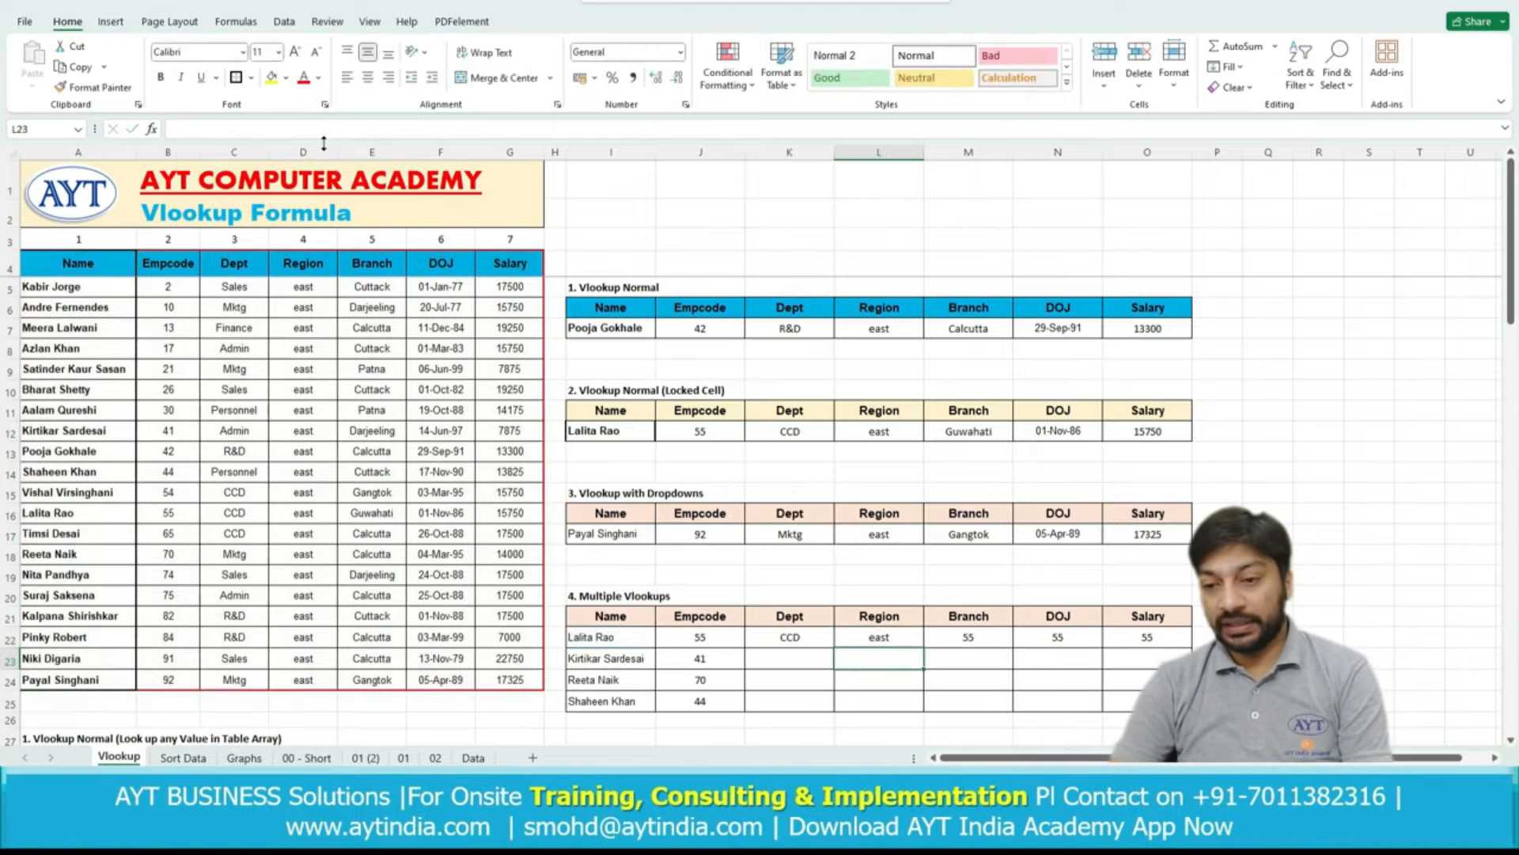
# Change the VLOOKUP column index in Branch cell M22 to 5.
pyautogui.click(946, 630)
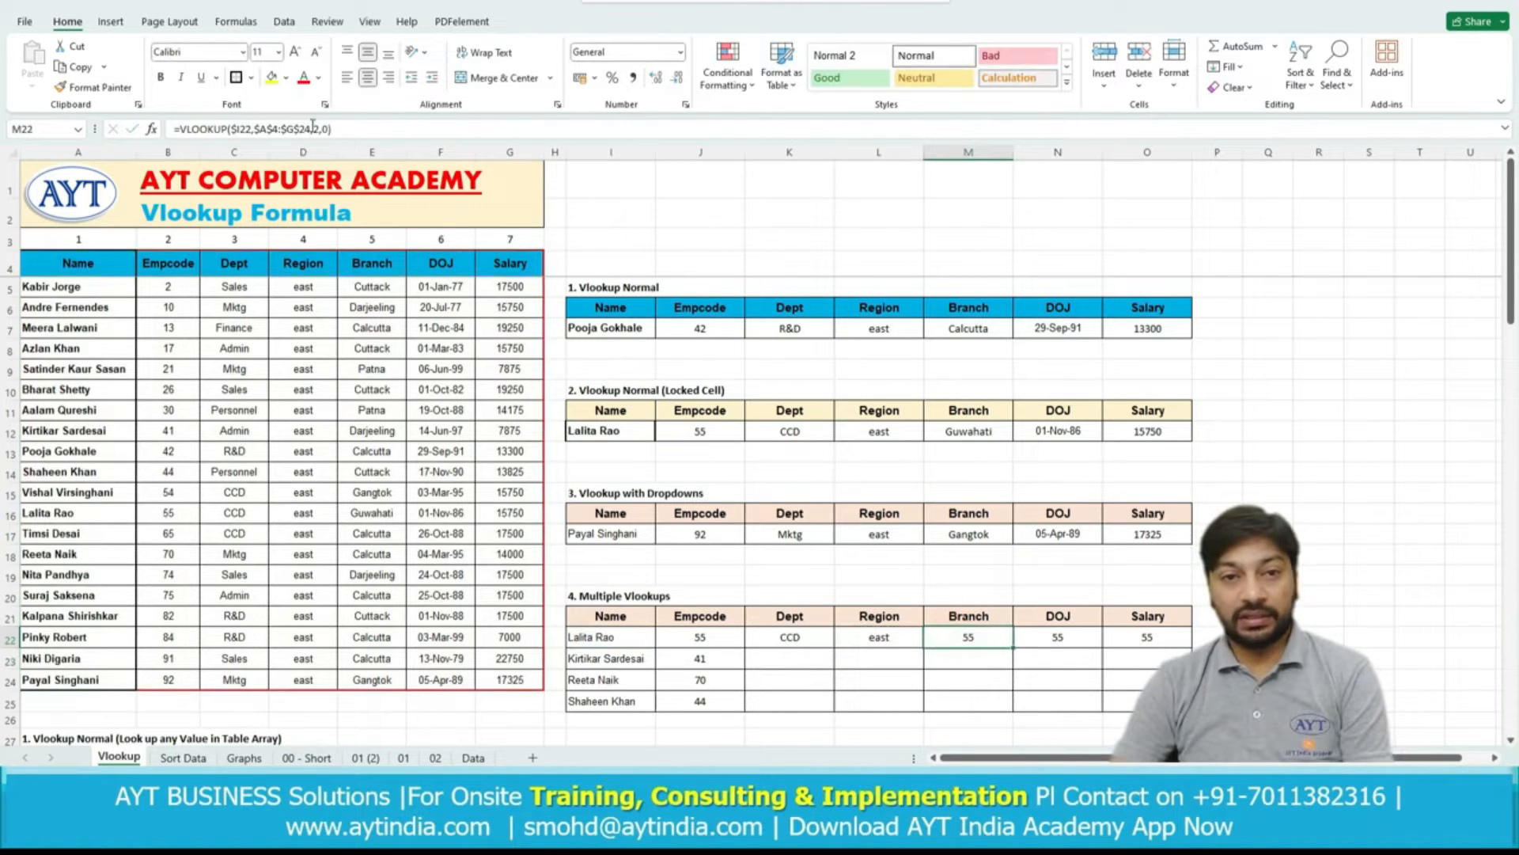
pyautogui.click(321, 128)
pyautogui.press('BackSpace')
pyautogui.write('5')
pyautogui.press('Return')
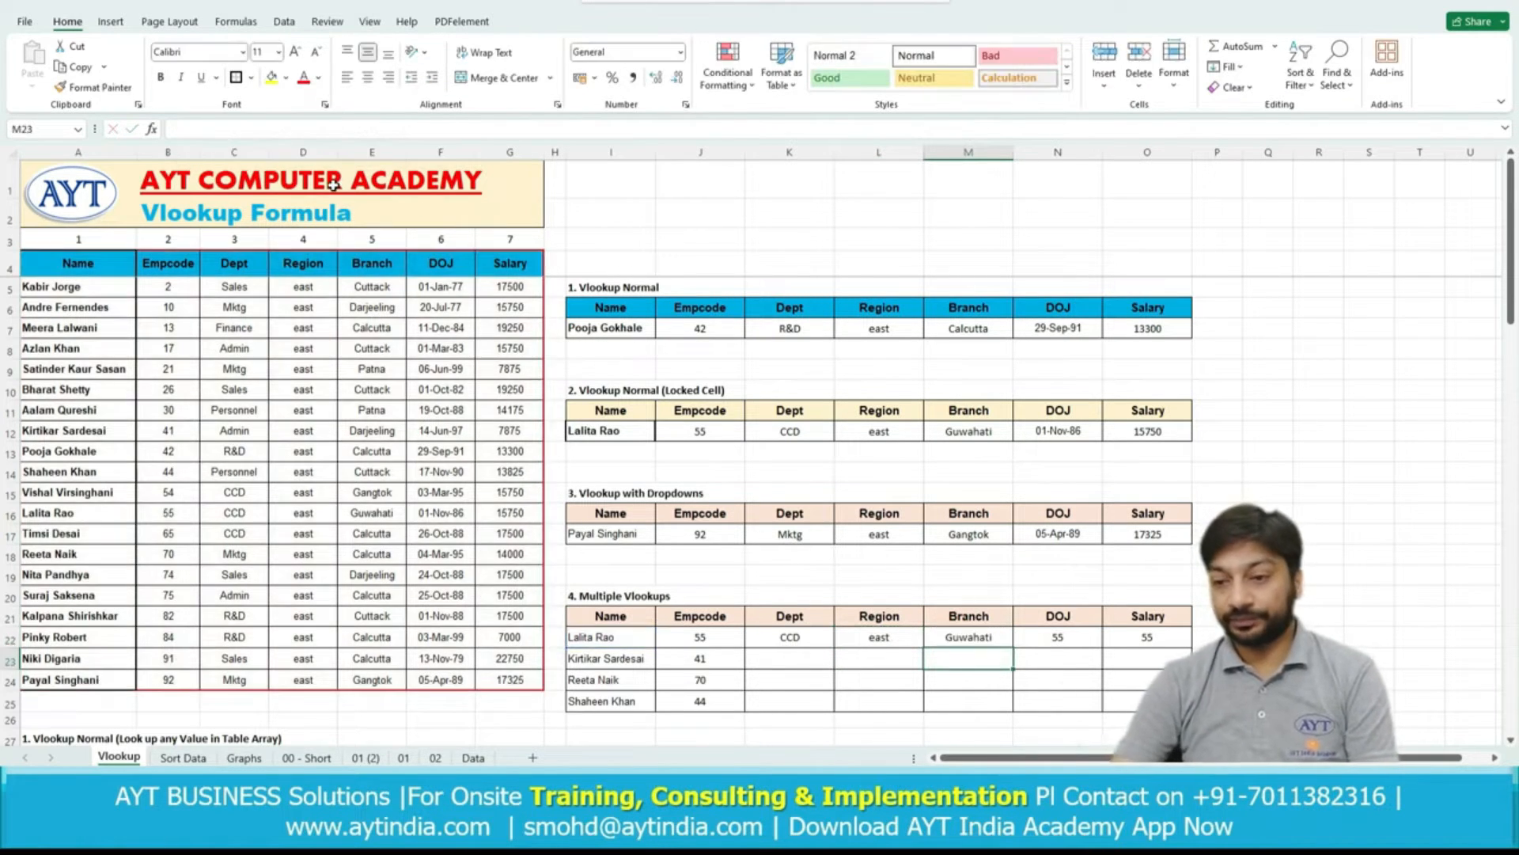
# Change the VLOOKUP column index in DOJ cell N22 to 6.
pyautogui.click(1059, 637)
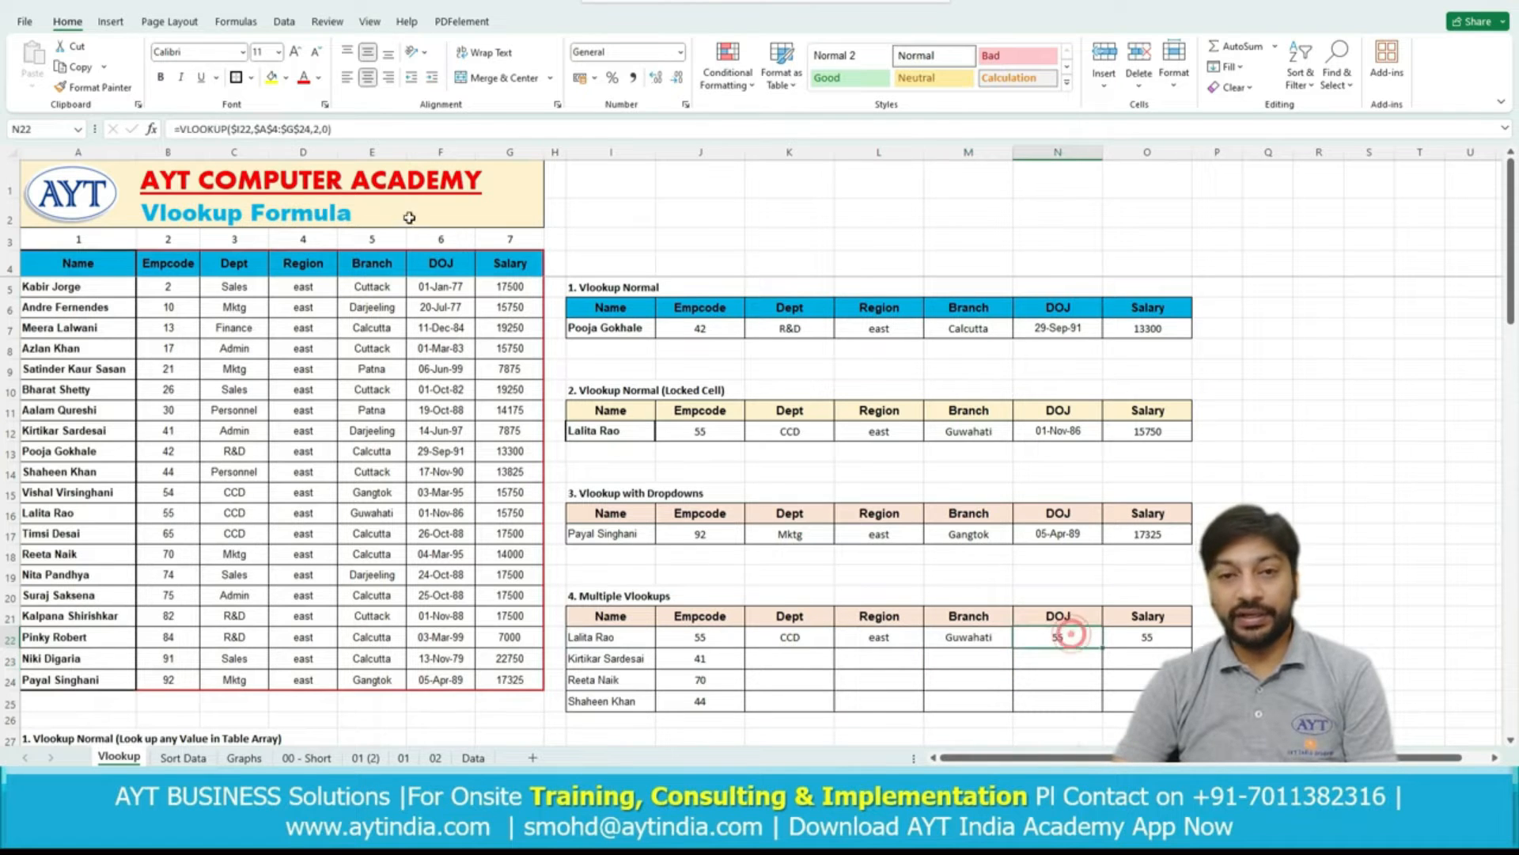
pyautogui.click(321, 125)
pyautogui.press('BackSpace')
pyautogui.write('6')
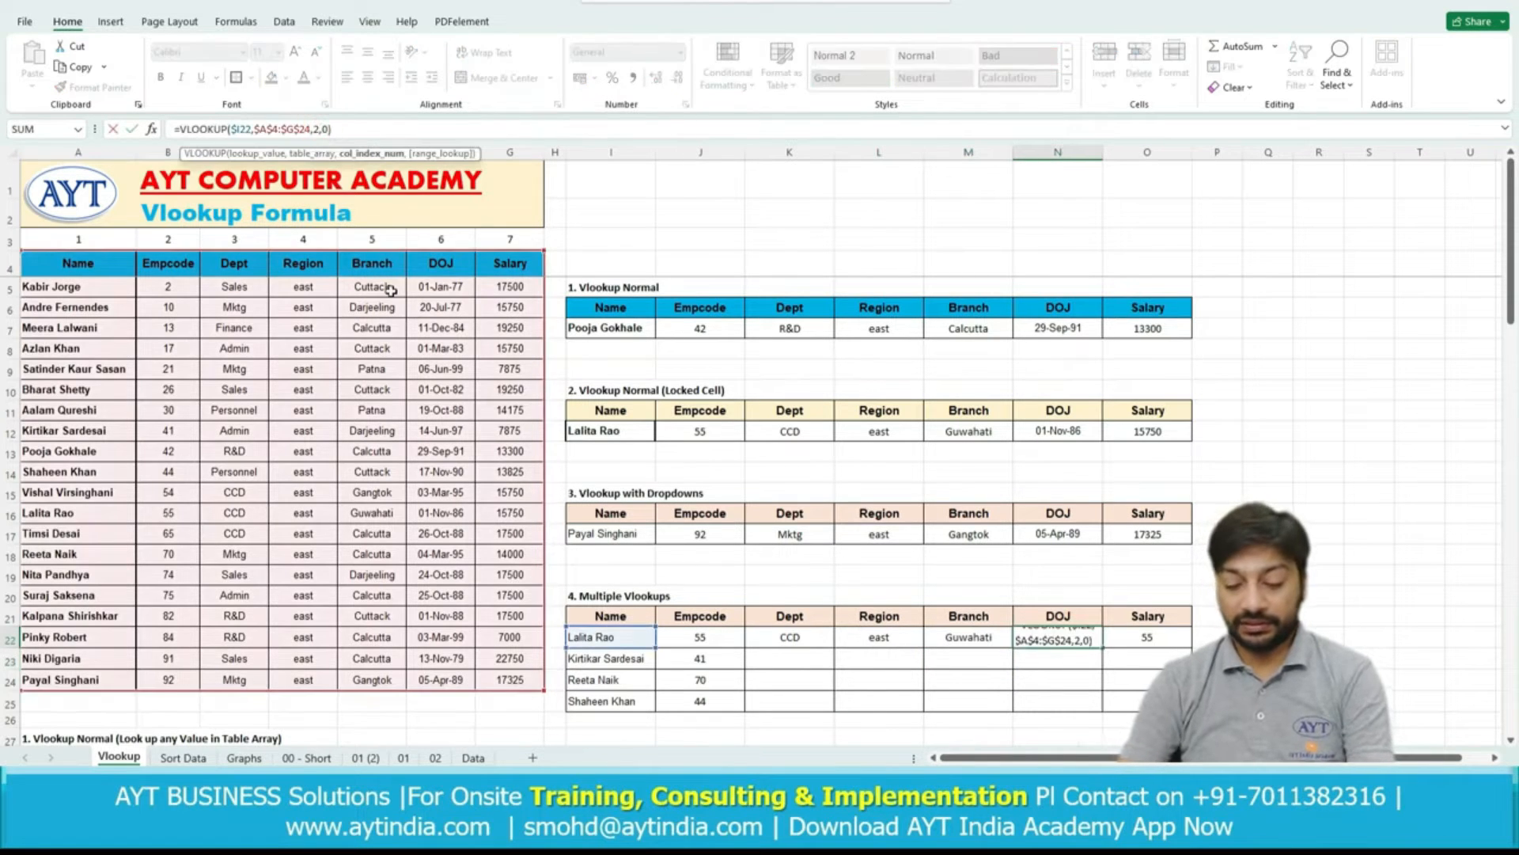
pyautogui.press('Return')
# Change the VLOOKUP column index in Salary cell O22 to 7.
pyautogui.click(1149, 637)
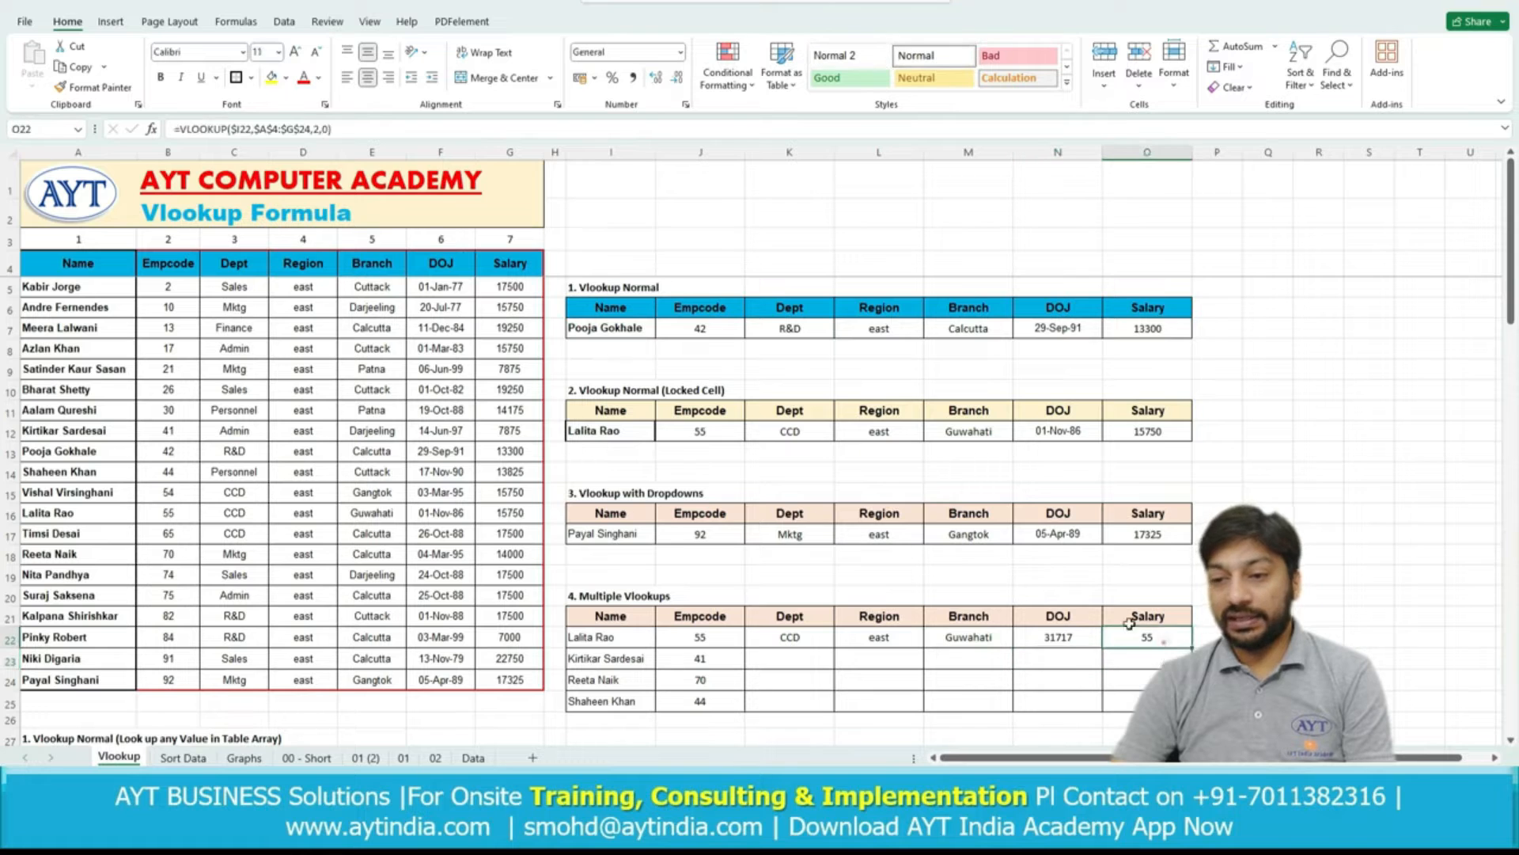
pyautogui.click(321, 129)
pyautogui.press('BackSpace')
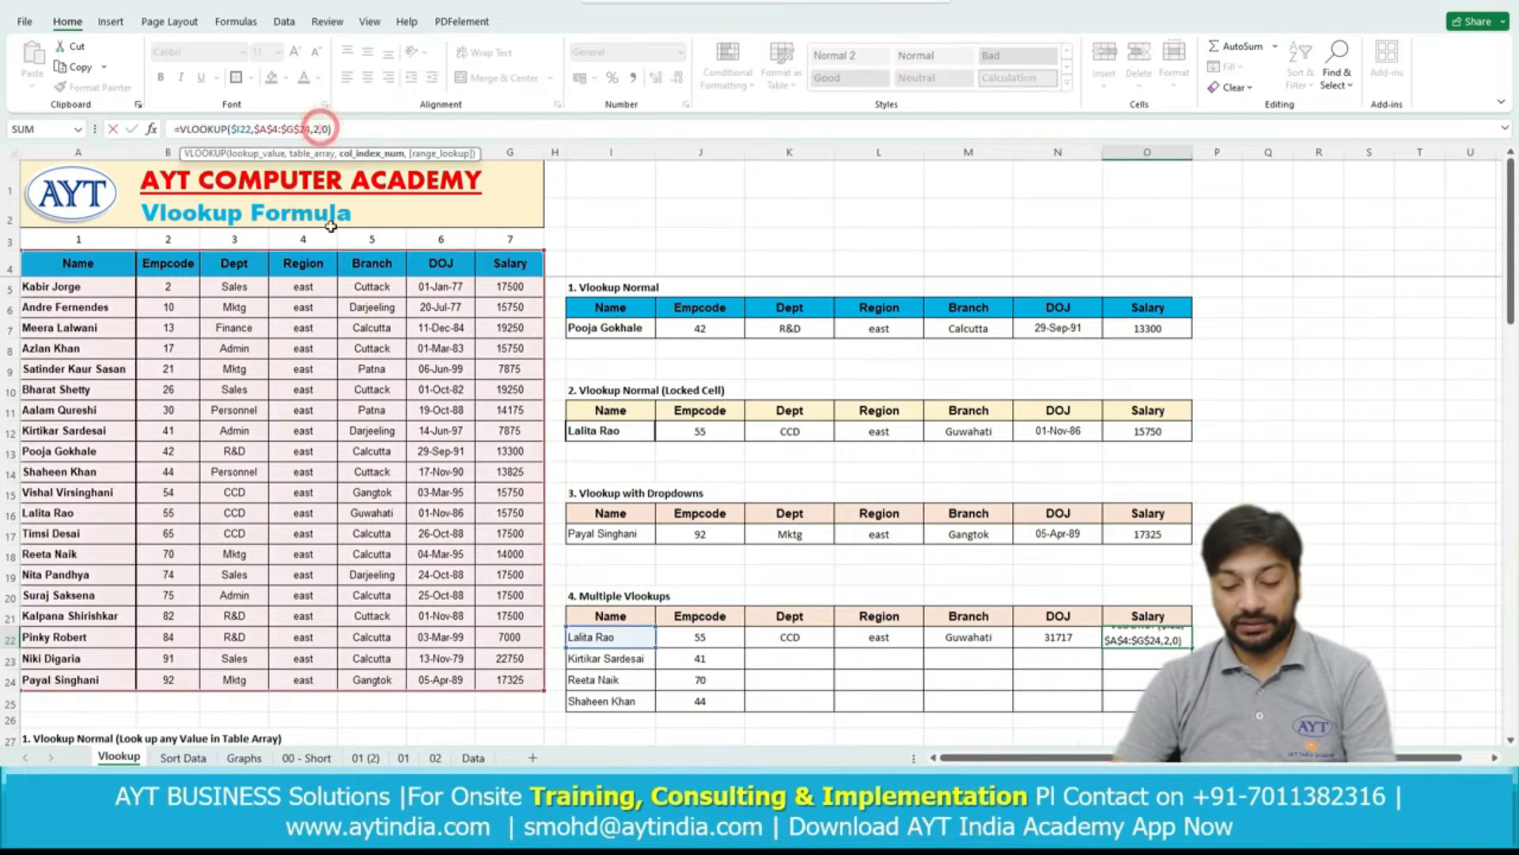
pyautogui.write('7')
pyautogui.press('Return')
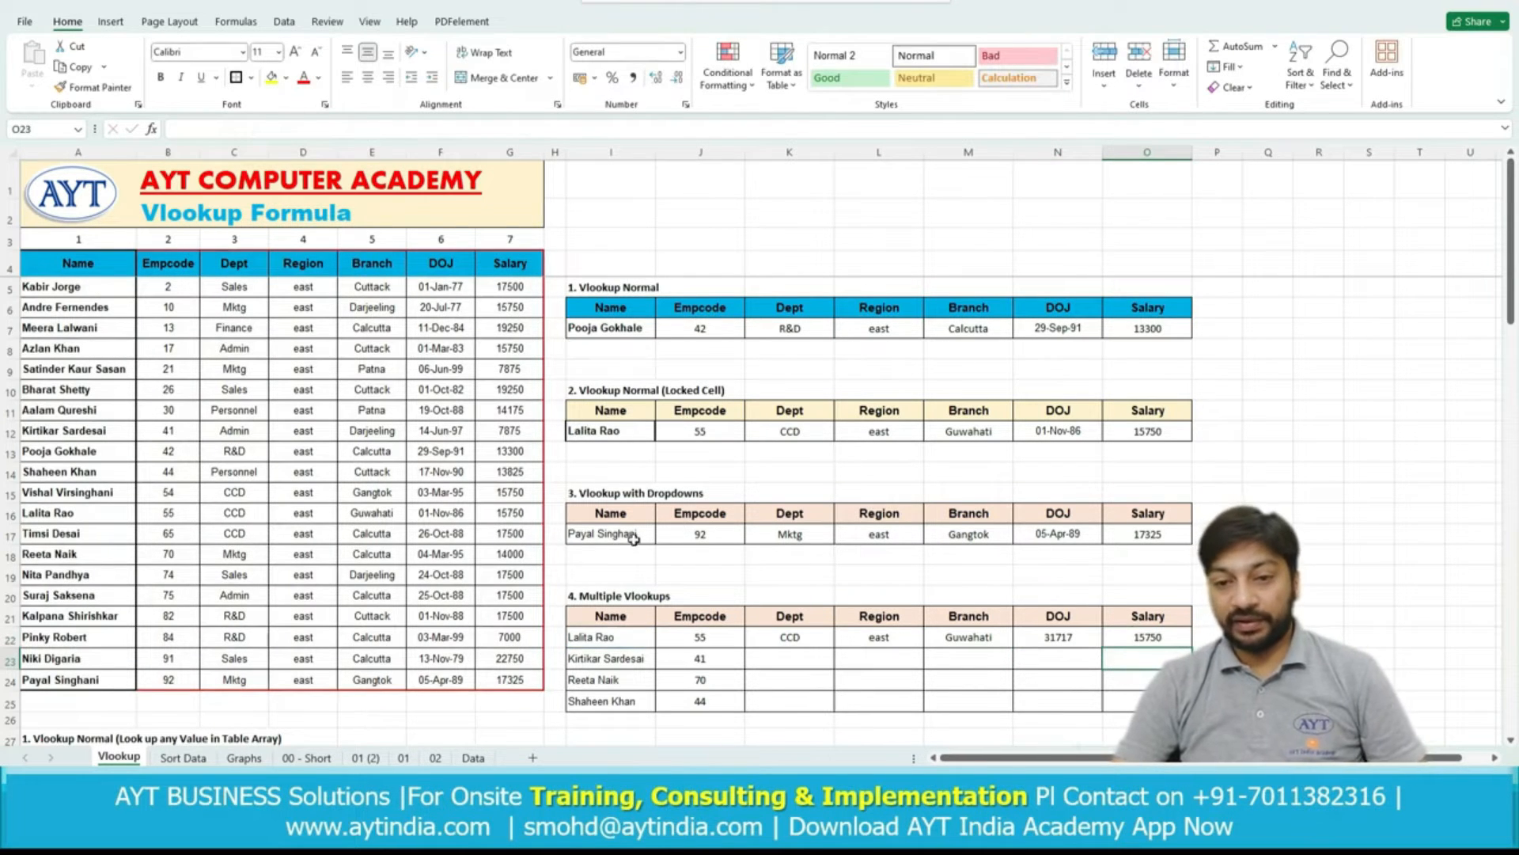
# Copy the formatting of row I17:O17 onto row 22 of Multiple Vlookups and fill its formulas down to row 25.
pyautogui.moveTo(628, 533); pyautogui.dragTo(1158, 535)
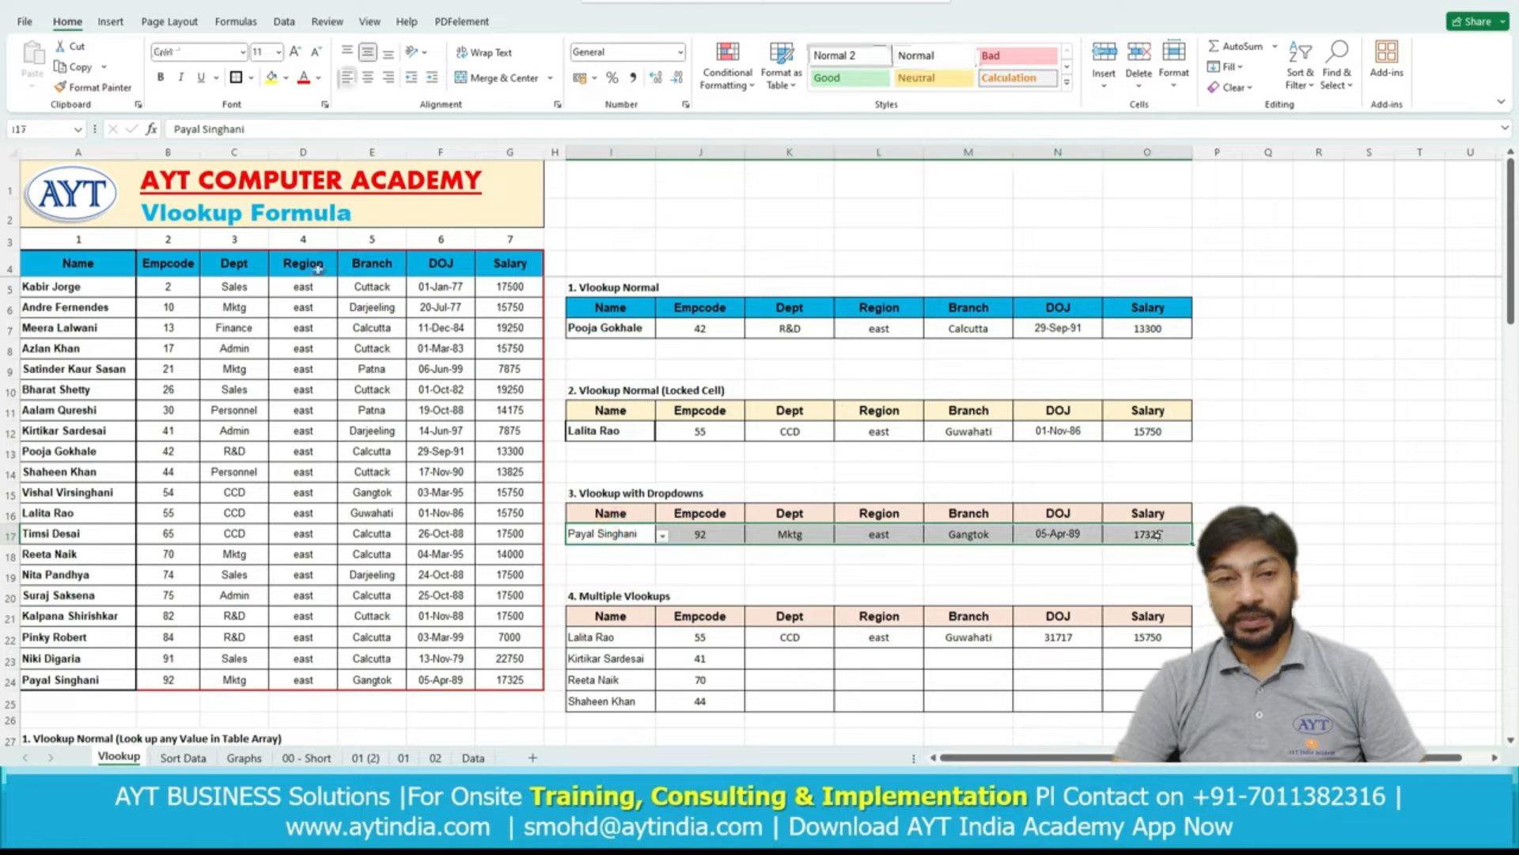
pyautogui.click(93, 87)
pyautogui.click(610, 637)
pyautogui.moveTo(700, 637); pyautogui.dragTo(1124, 705)
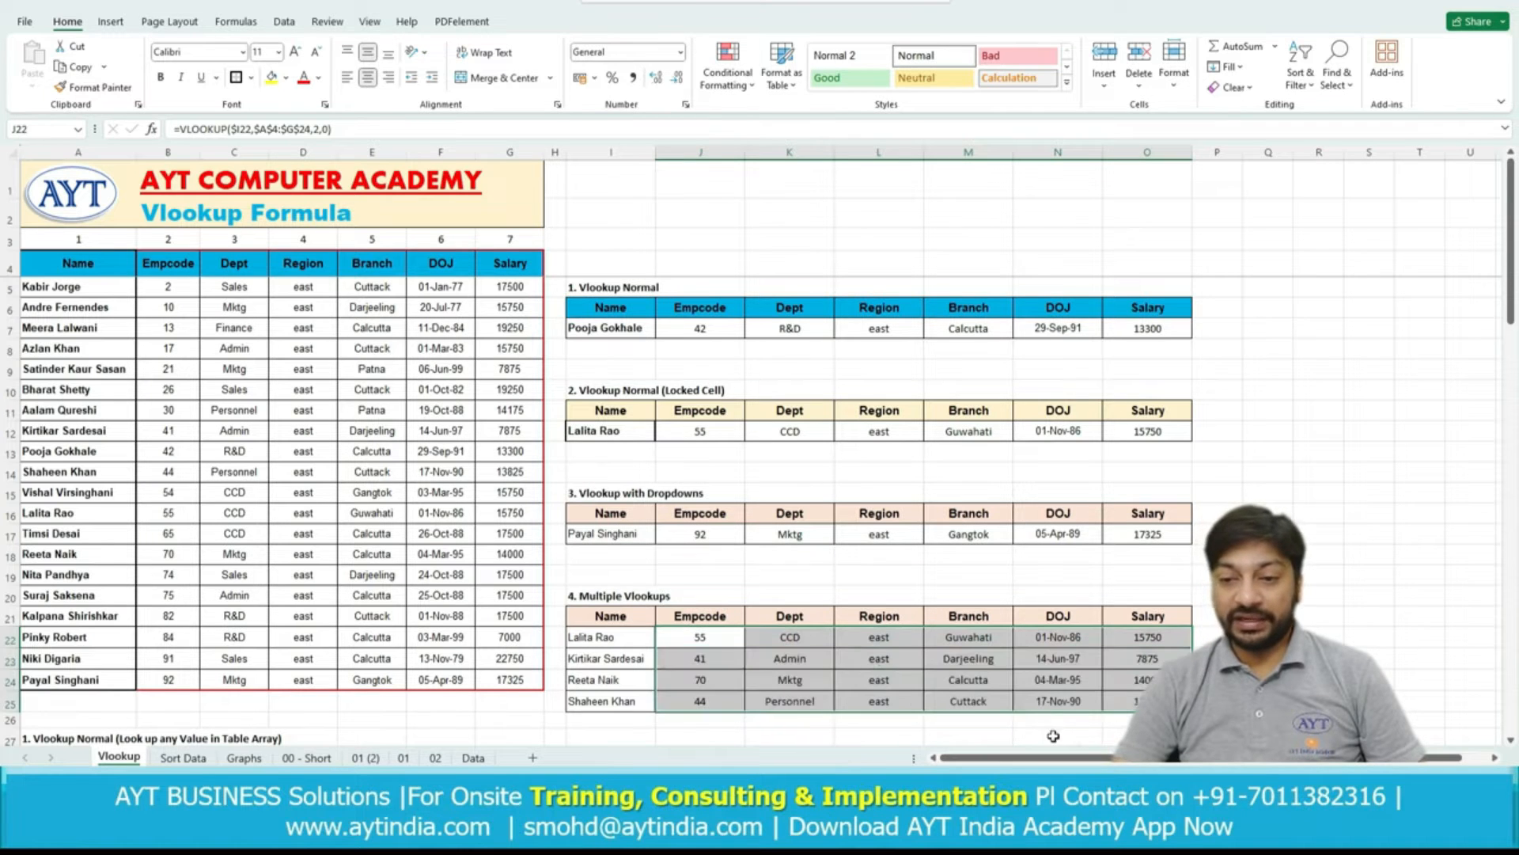
pyautogui.scroll(-2, 879, 688)
pyautogui.click(709, 637)
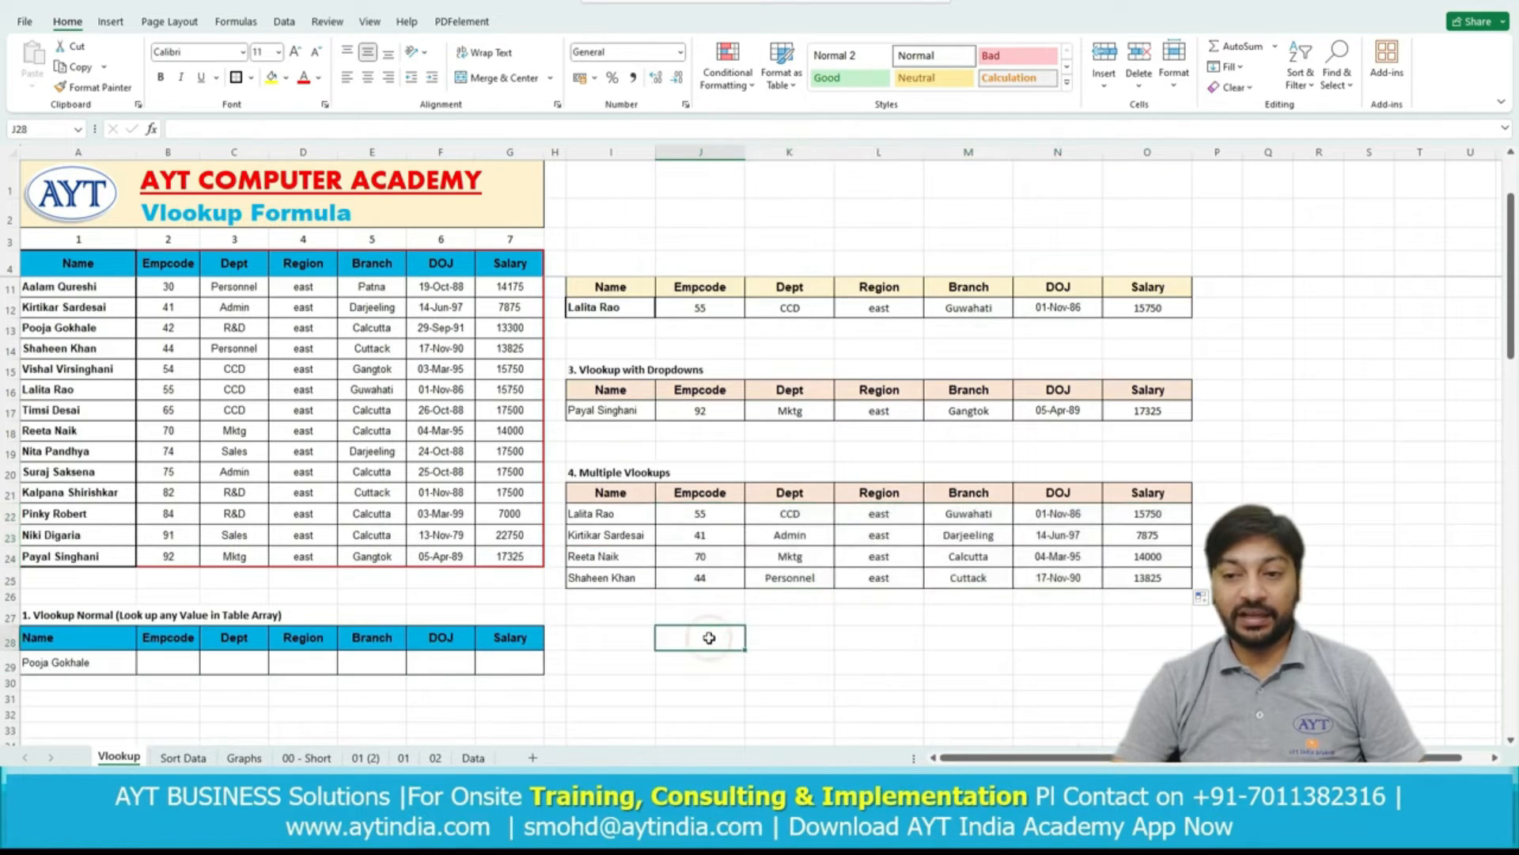
pyautogui.scroll(2, 709, 638)
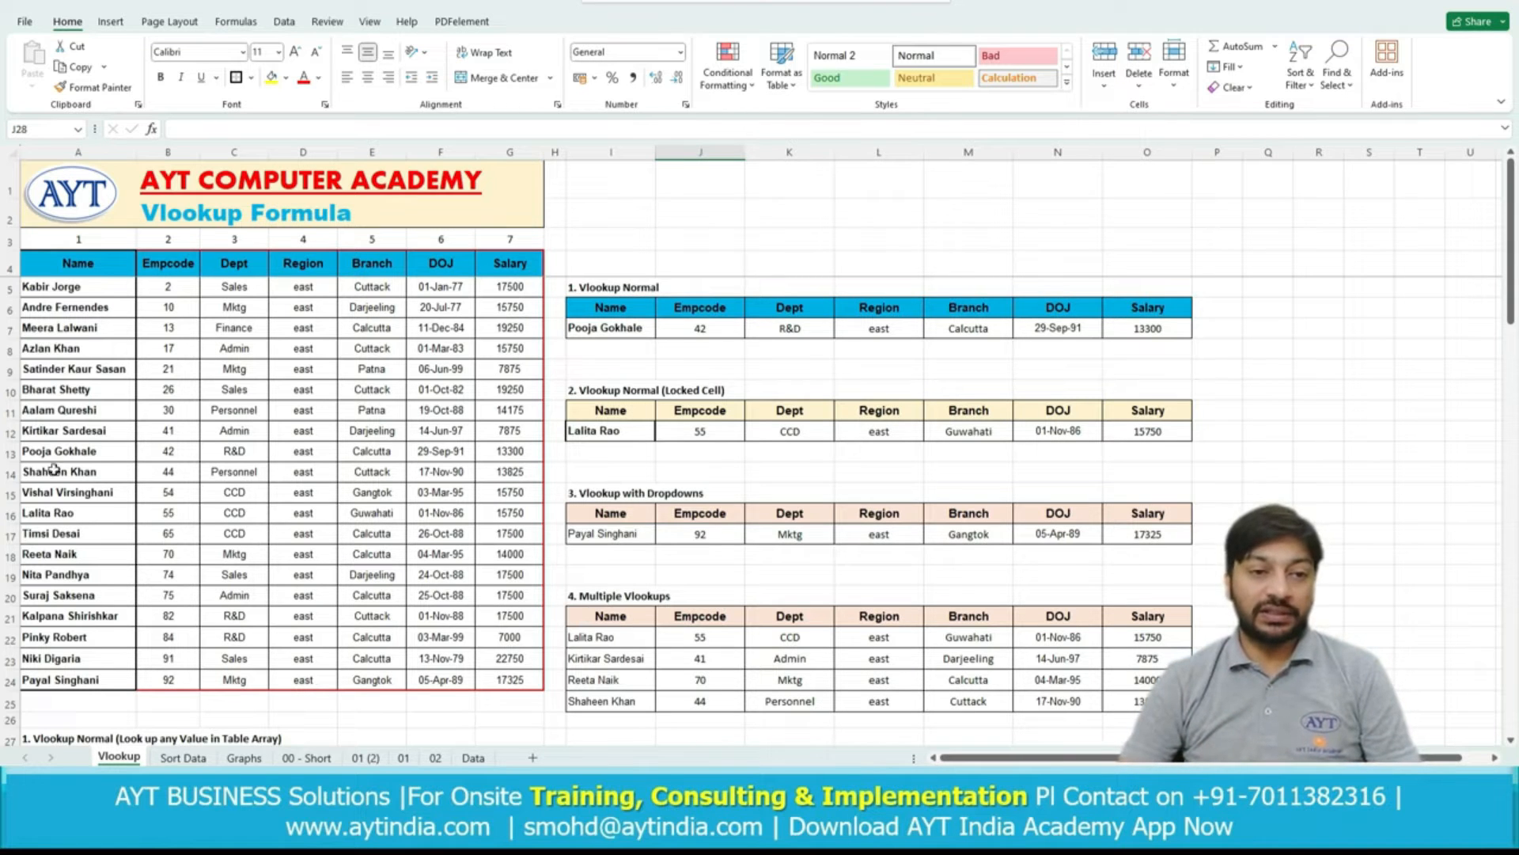
# Browse the employee names offered by the dropdown list in cell I17.
pyautogui.click(637, 532)
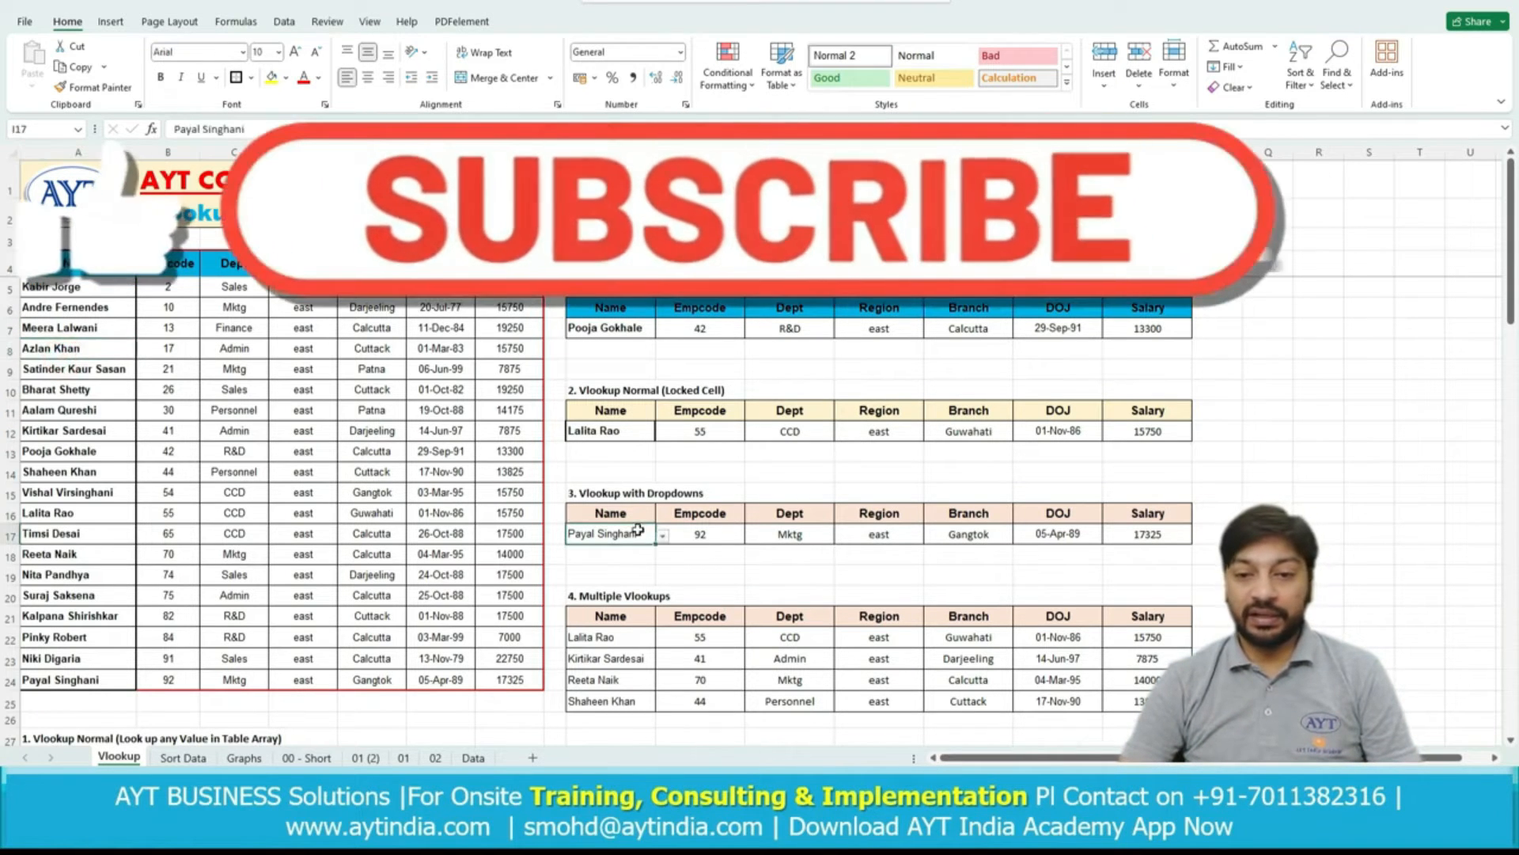
pyautogui.click(662, 535)
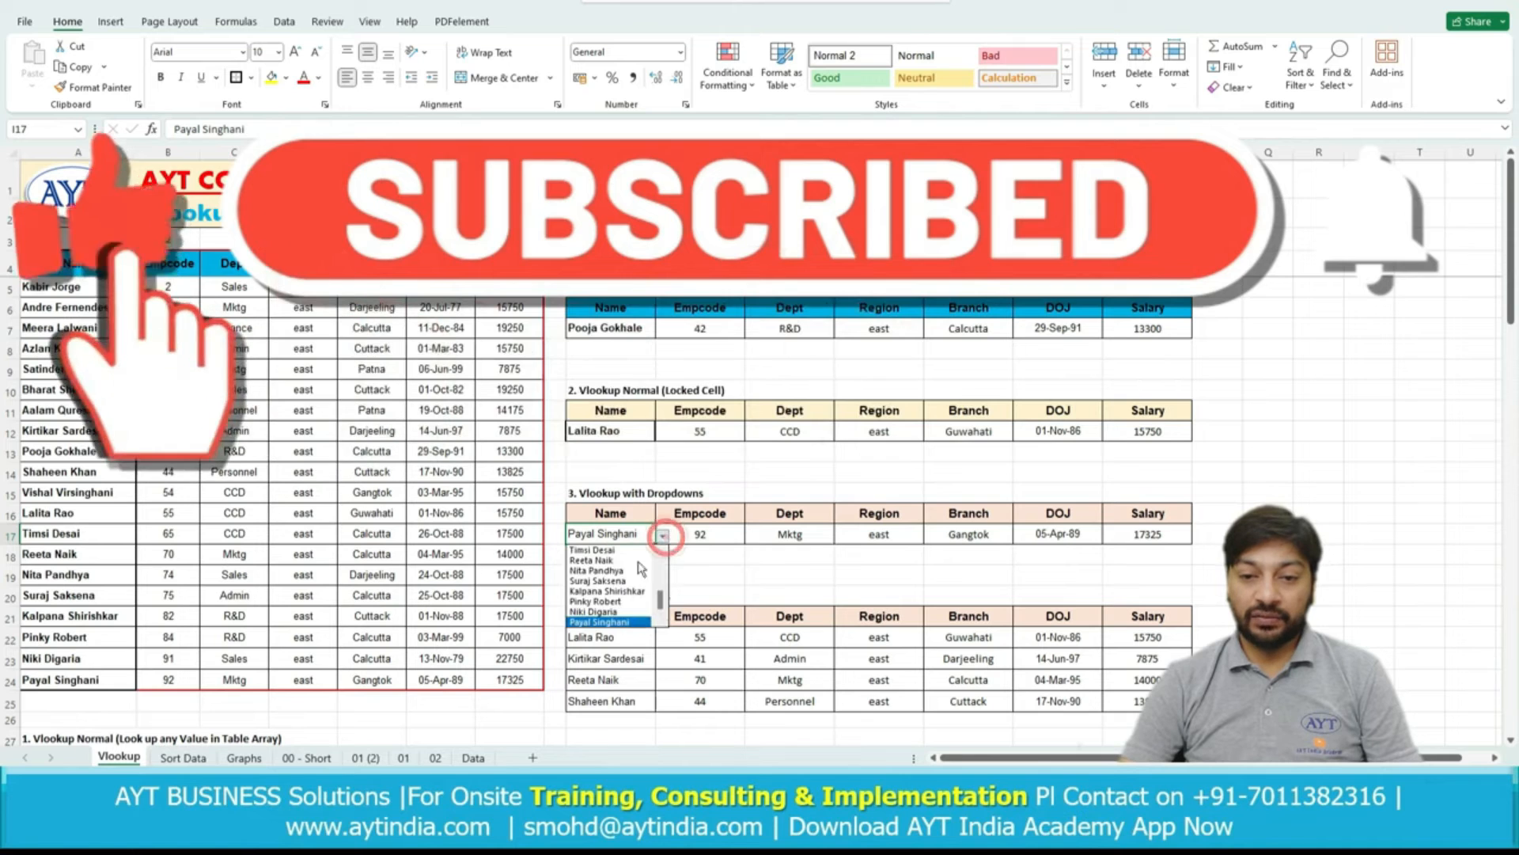
pyautogui.scroll(4, 633, 594)
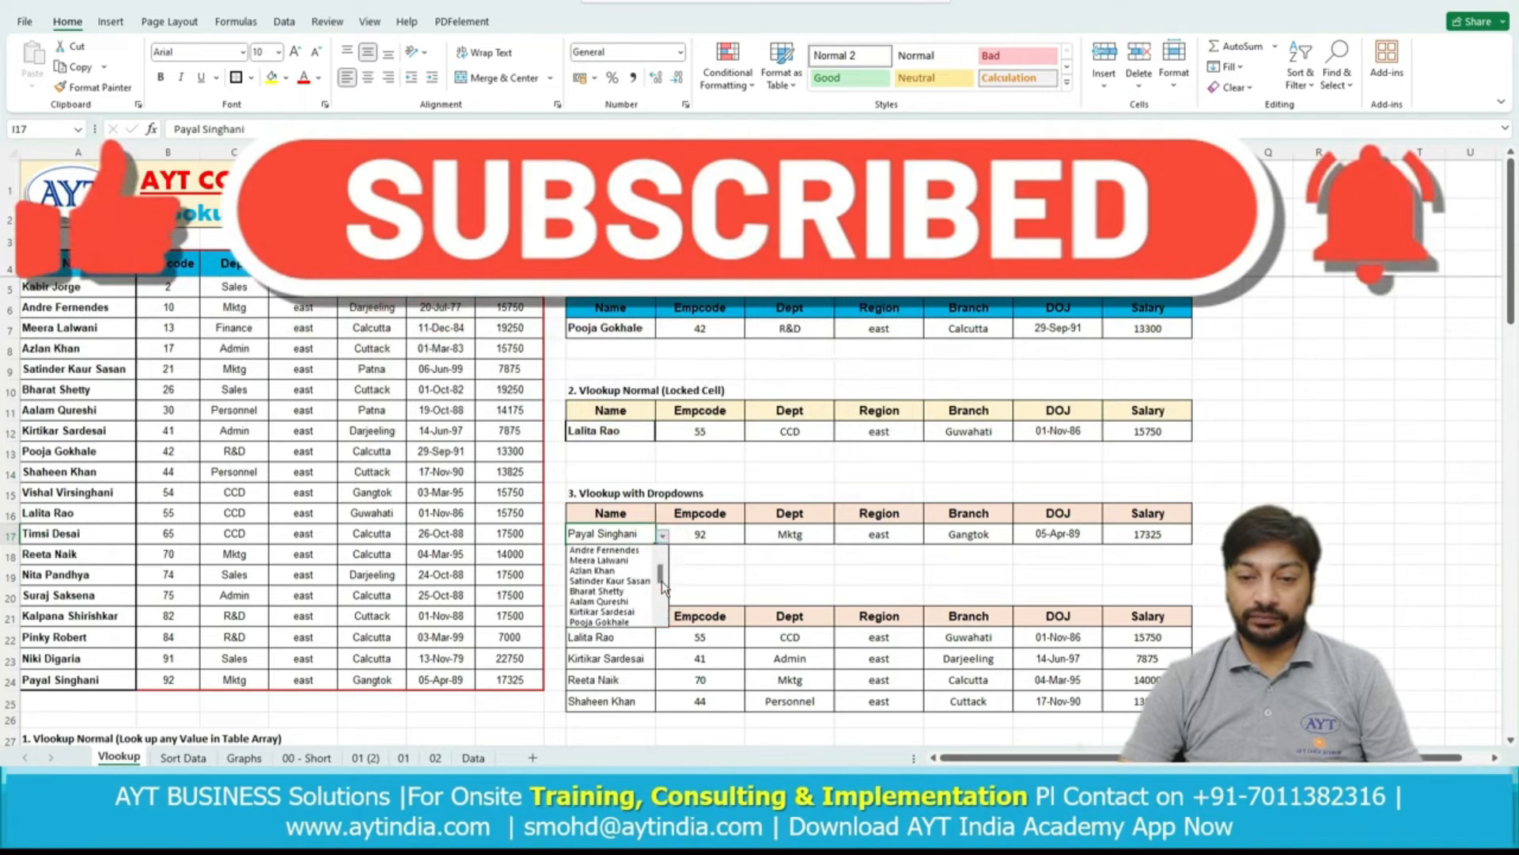
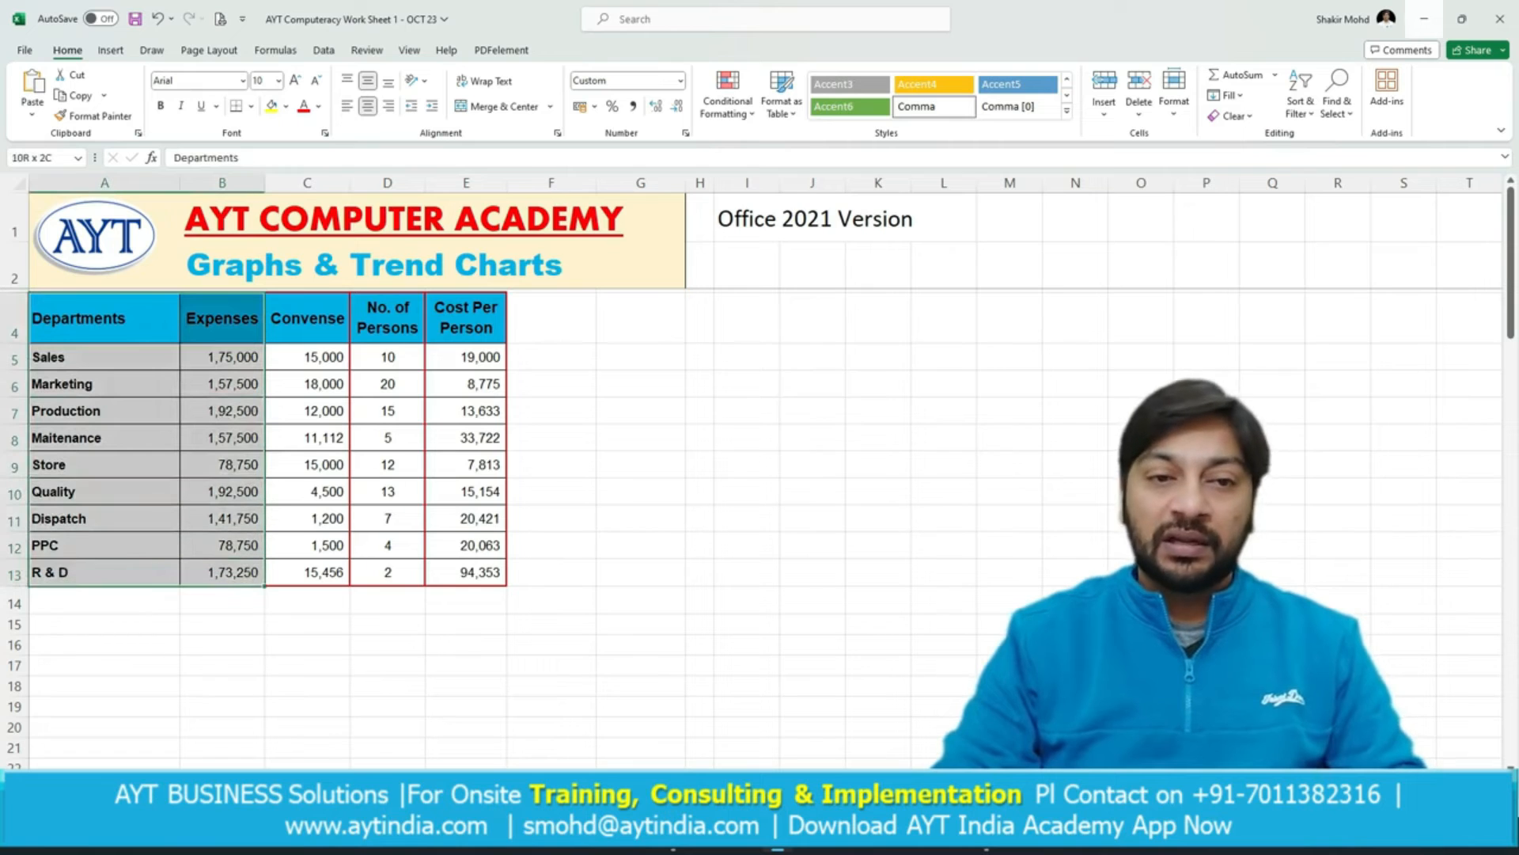
# Insert a 2-D clustered column chart from Departments and Expenses (A4:B13) and place it beside the table, level with its header row.
pyautogui.click(103, 318)
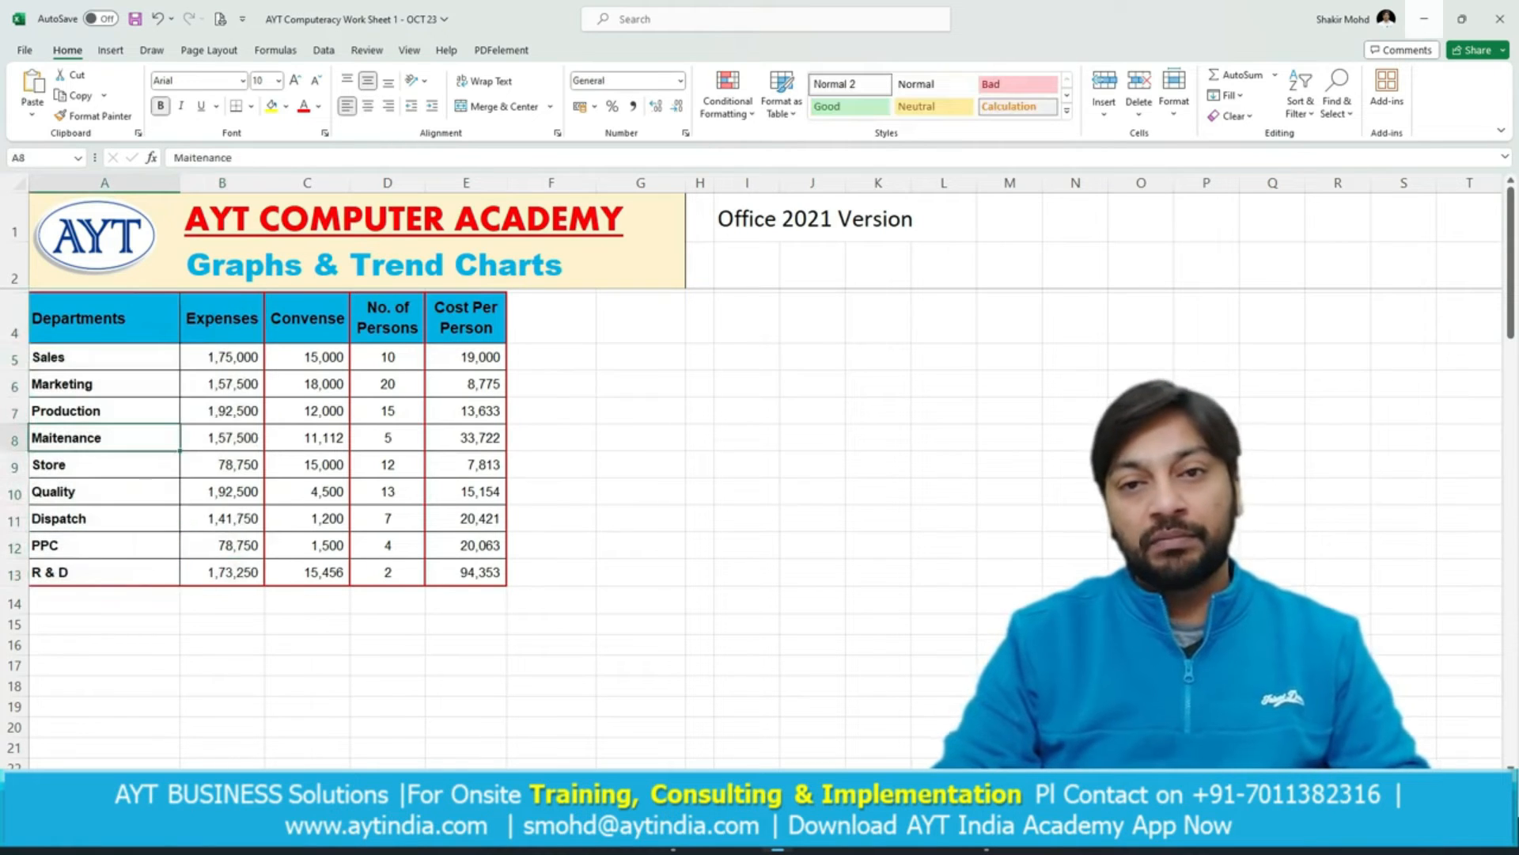
pyautogui.click(104, 438)
pyautogui.moveTo(103, 318); pyautogui.dragTo(237, 572)
pyautogui.click(111, 50)
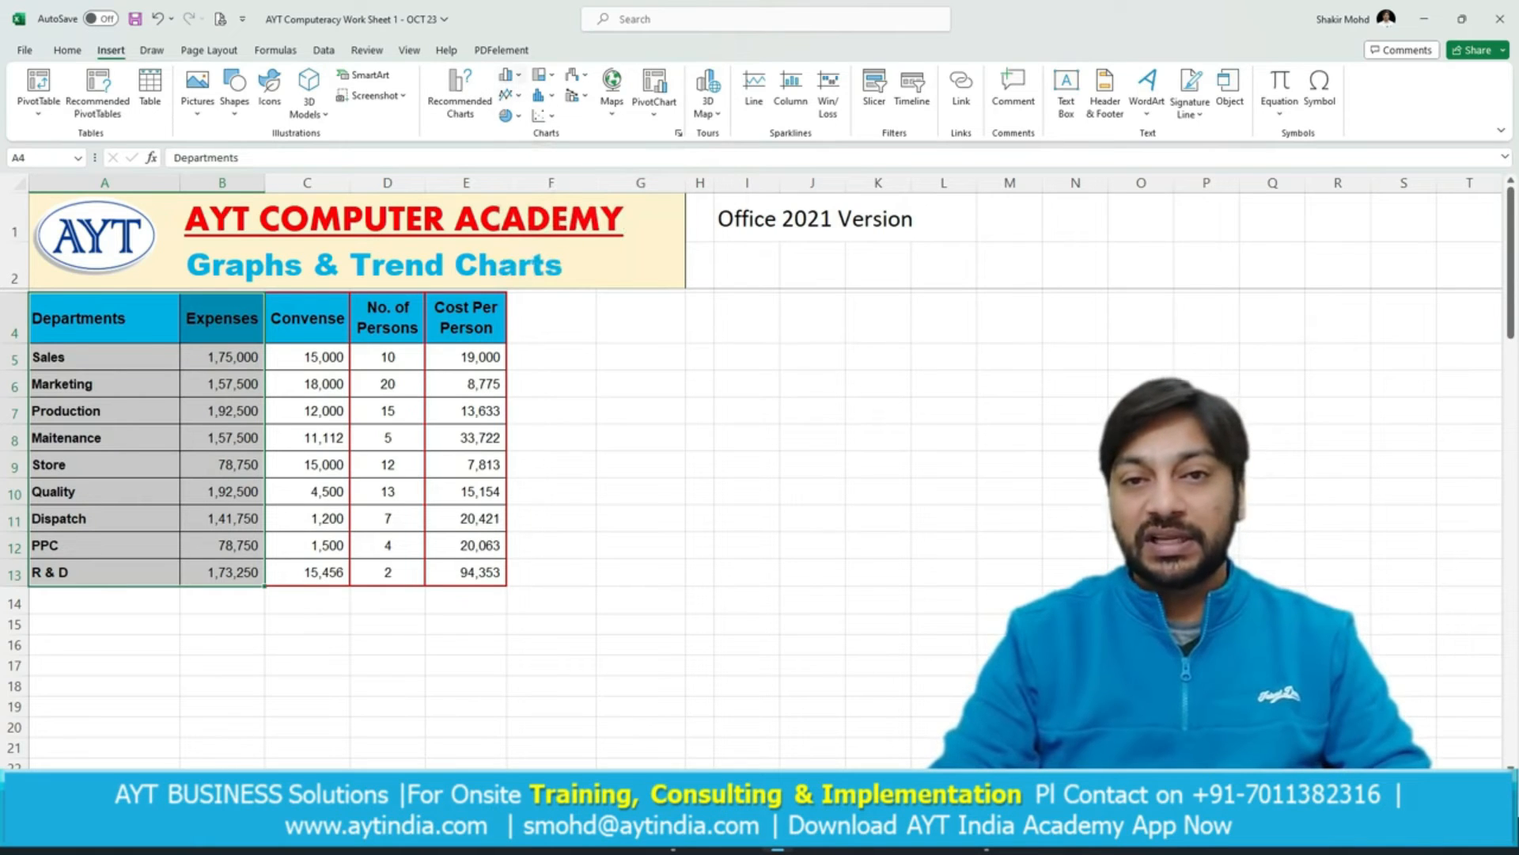
pyautogui.click(506, 75)
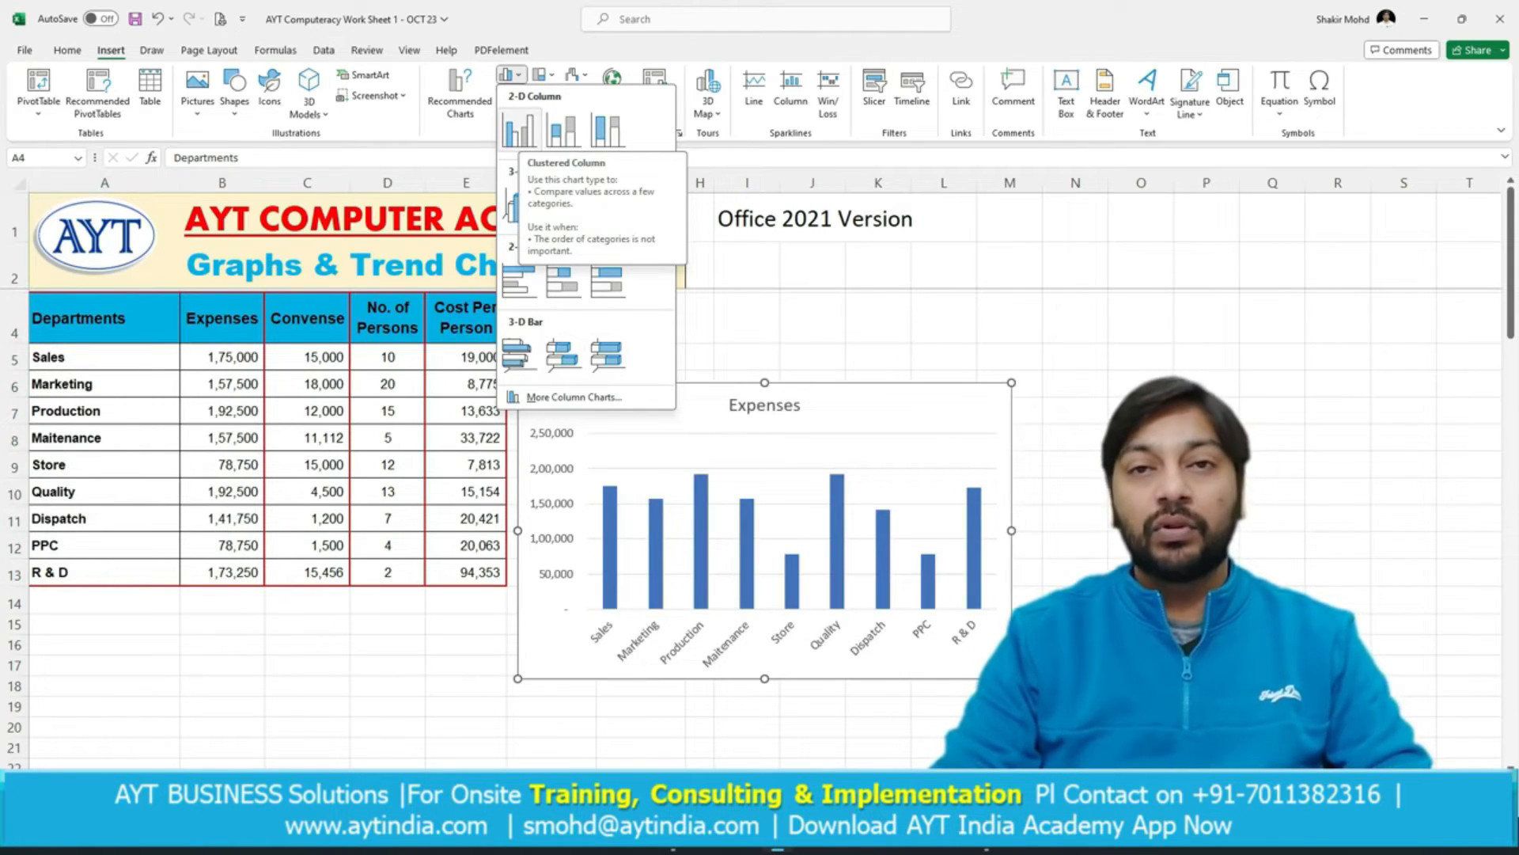
pyautogui.click(519, 130)
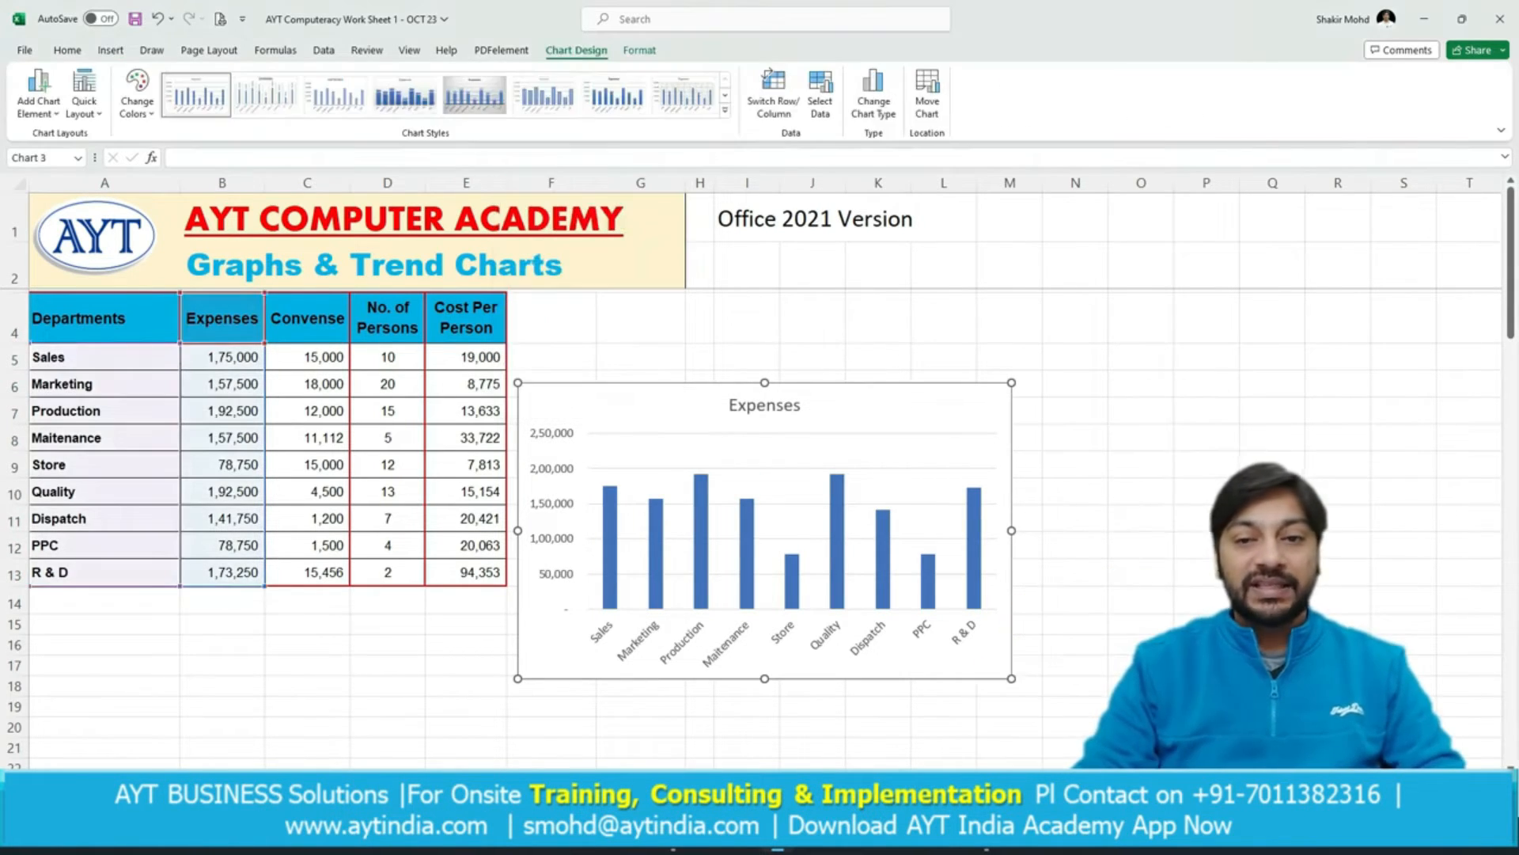
pyautogui.moveTo(870, 407); pyautogui.dragTo(876, 310)
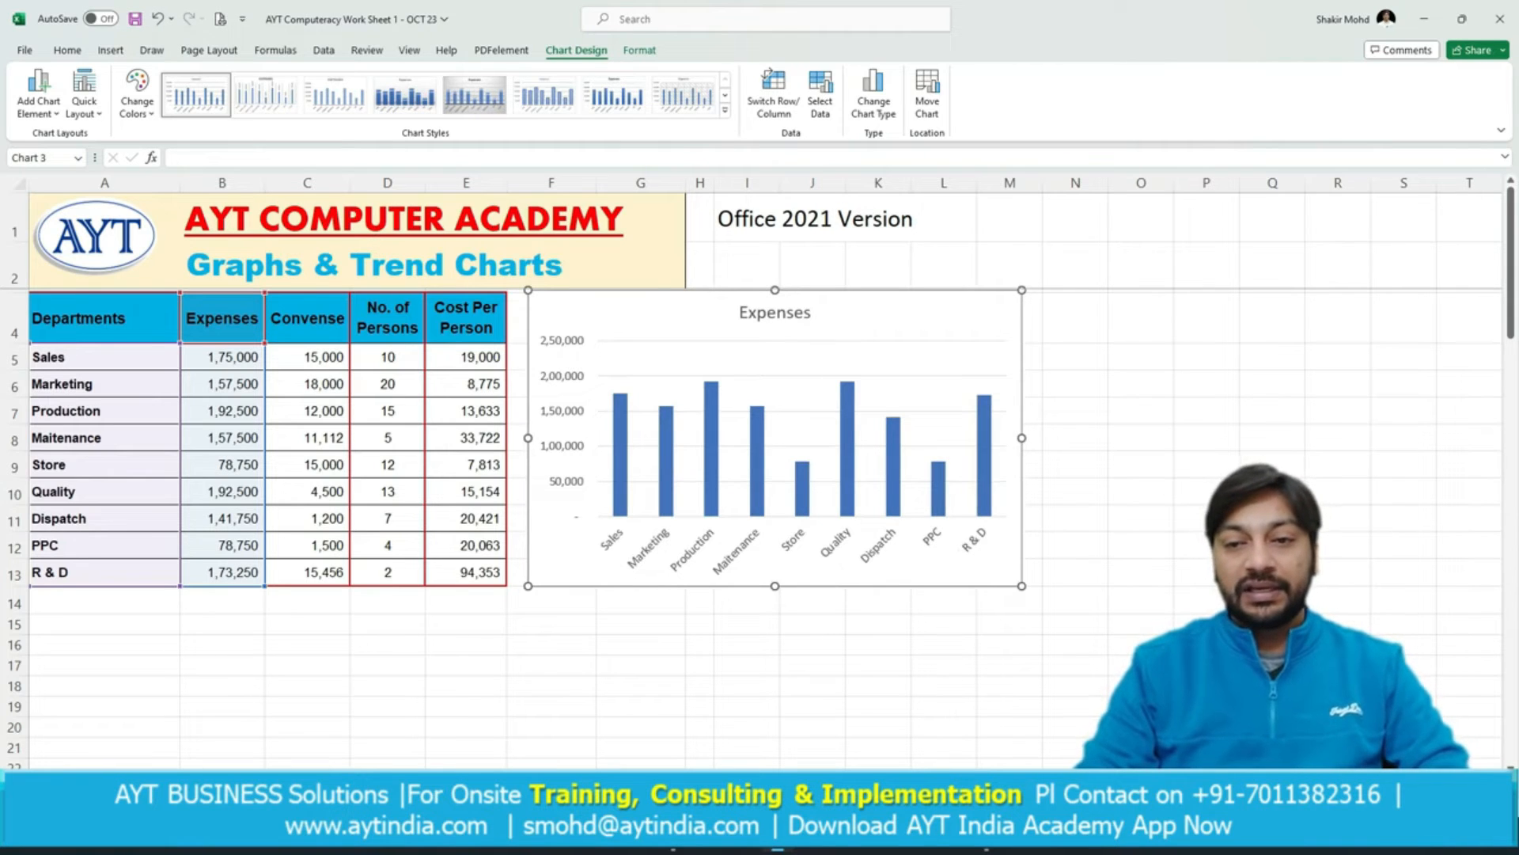
# Add data labels to the Expenses chart and widen it to about the end of column O.
pyautogui.moveTo(711, 396)
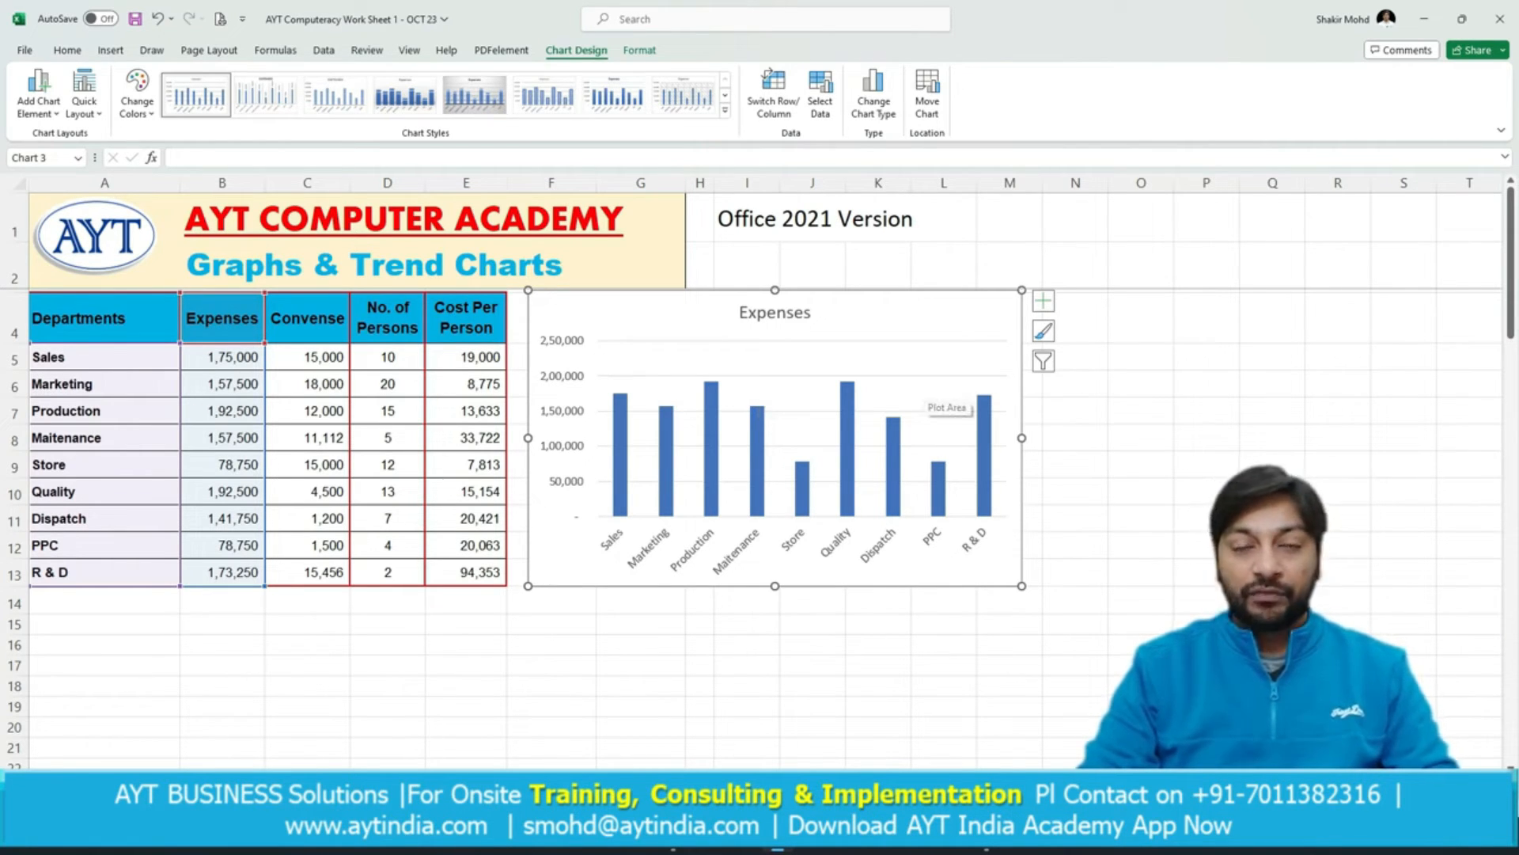
pyautogui.click(1043, 301)
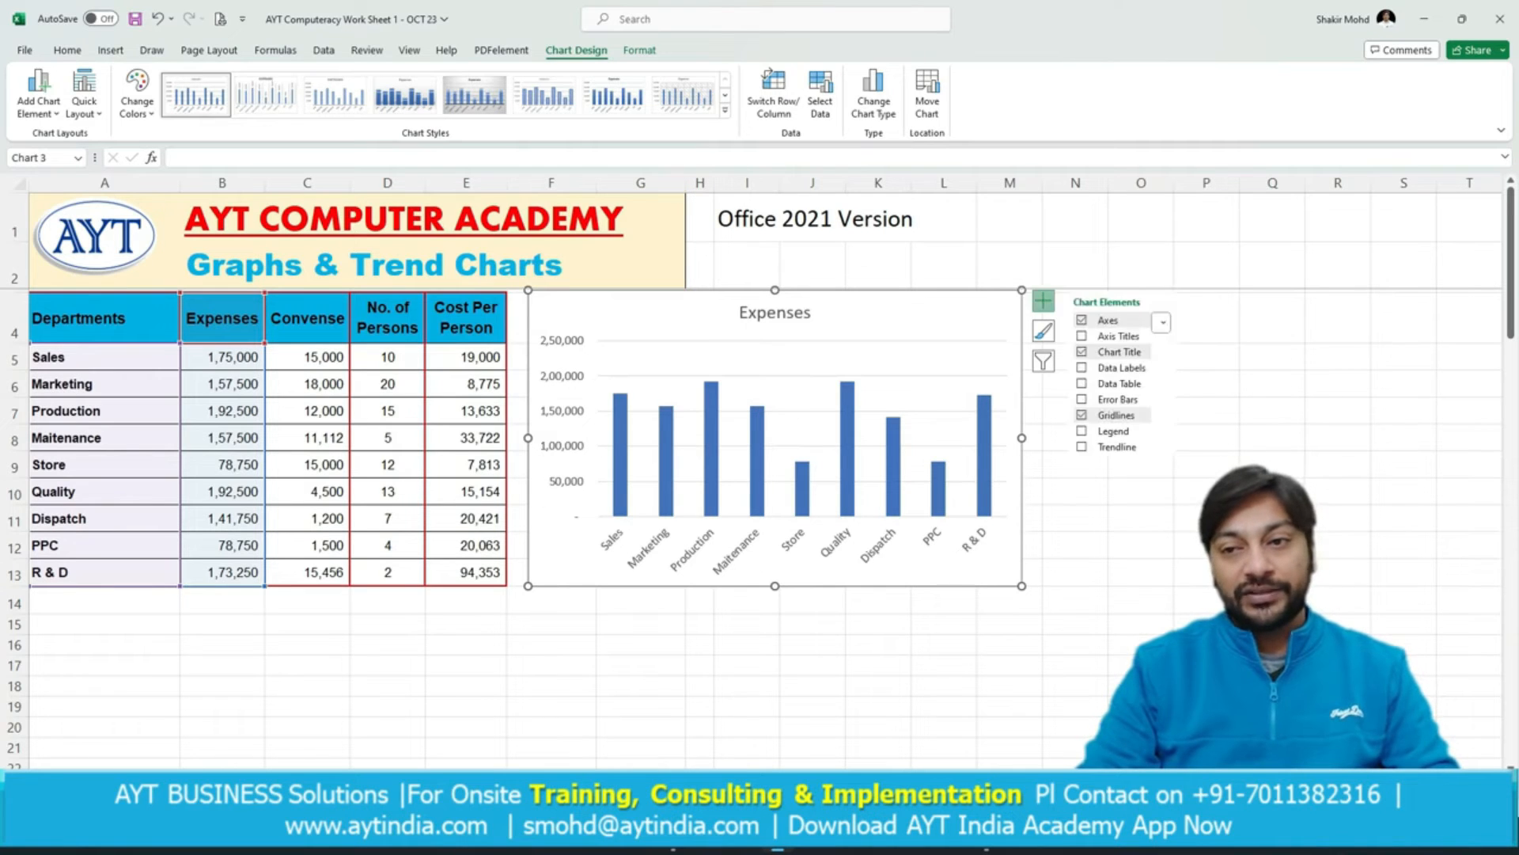
pyautogui.click(1120, 383)
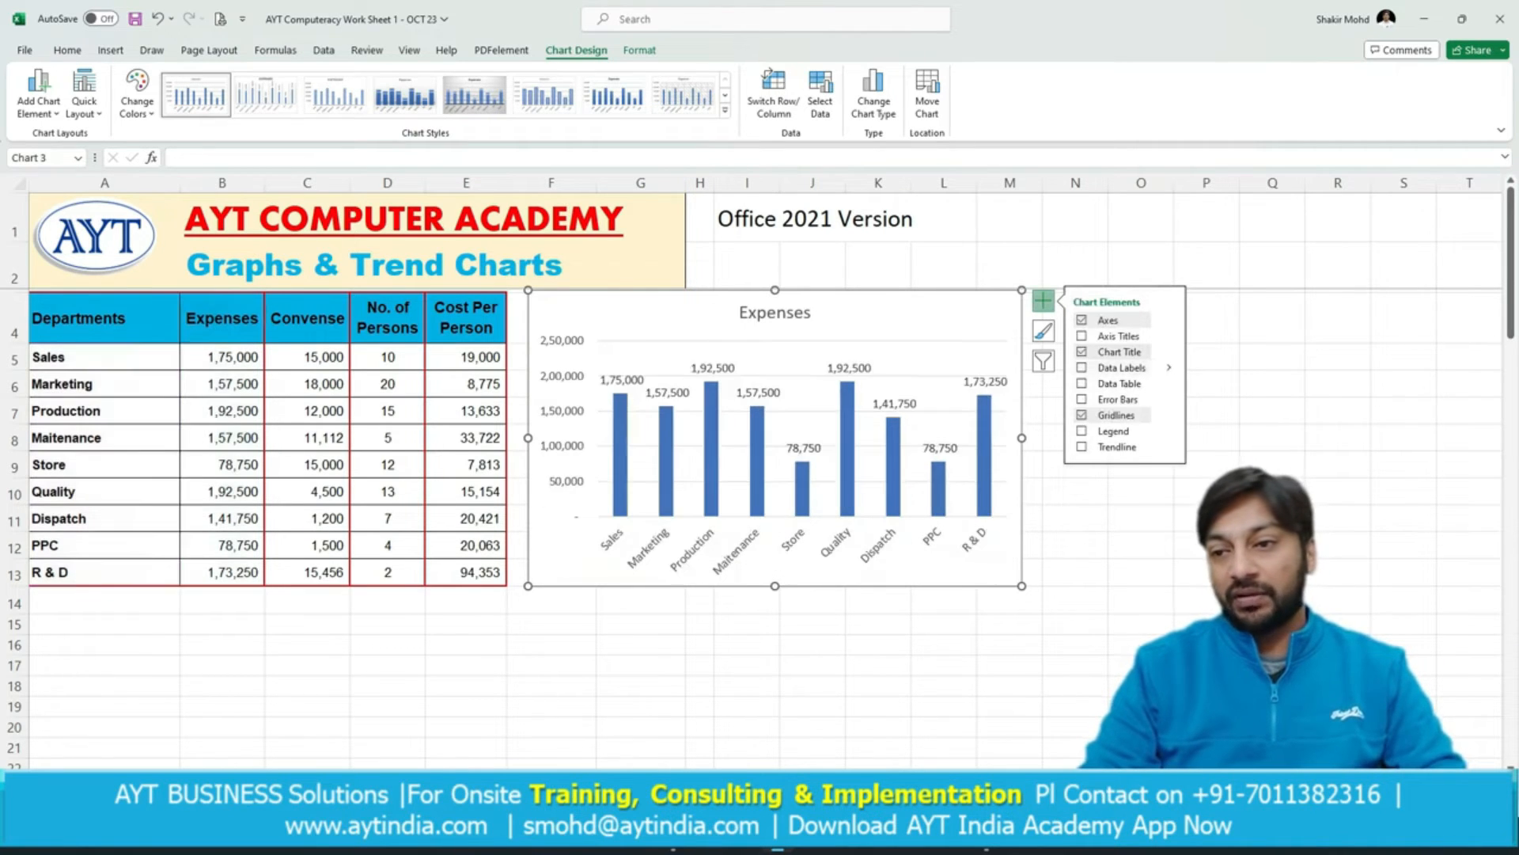
pyautogui.click(1121, 367)
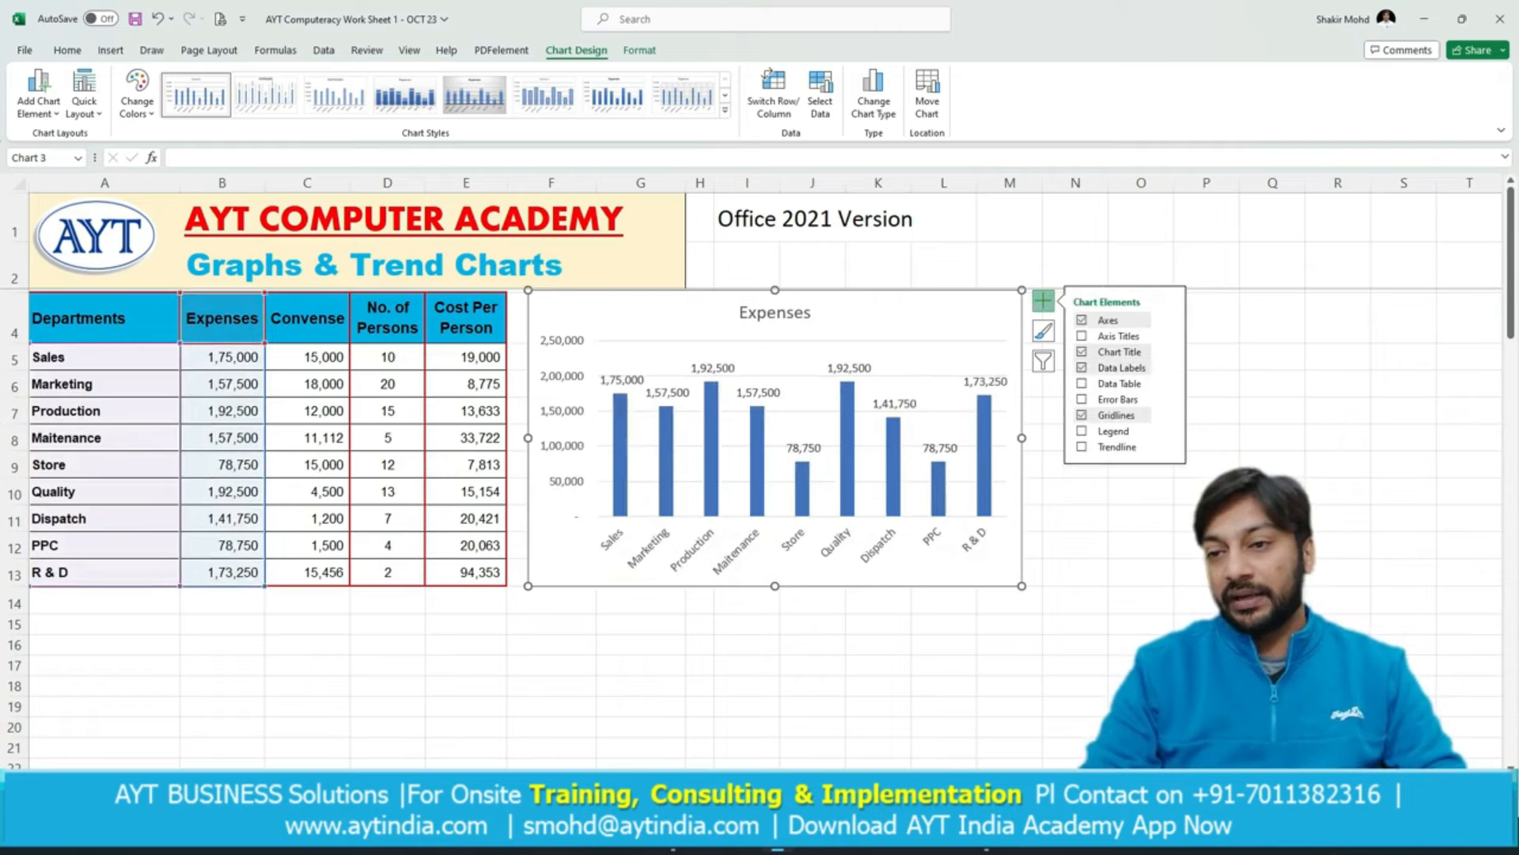
pyautogui.moveTo(1021, 586); pyautogui.dragTo(1174, 592)
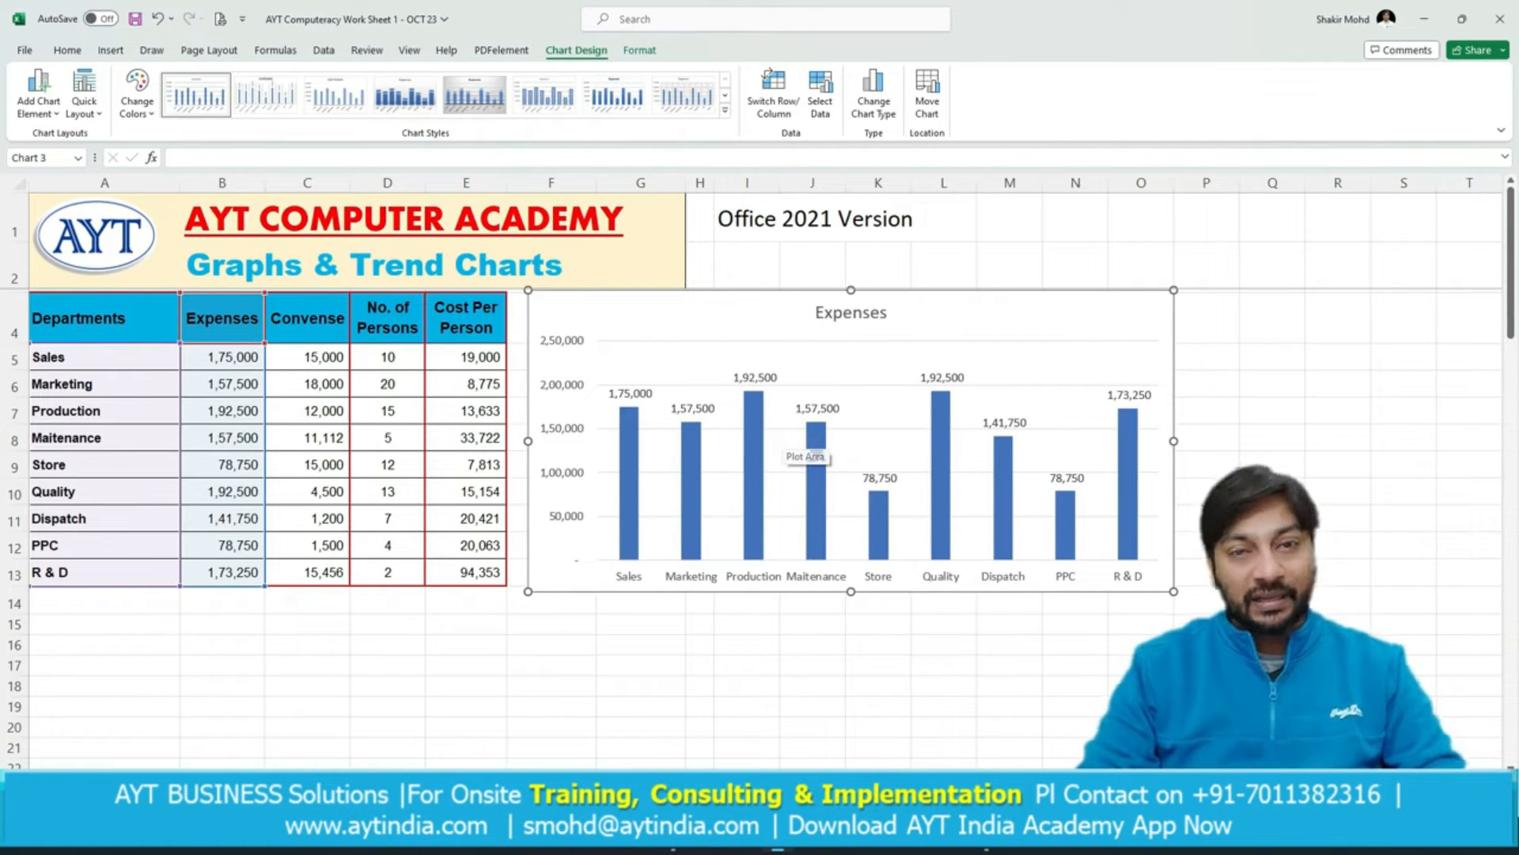
# Examine the Sales column's value in the Expenses chart.
pyautogui.click(475, 492)
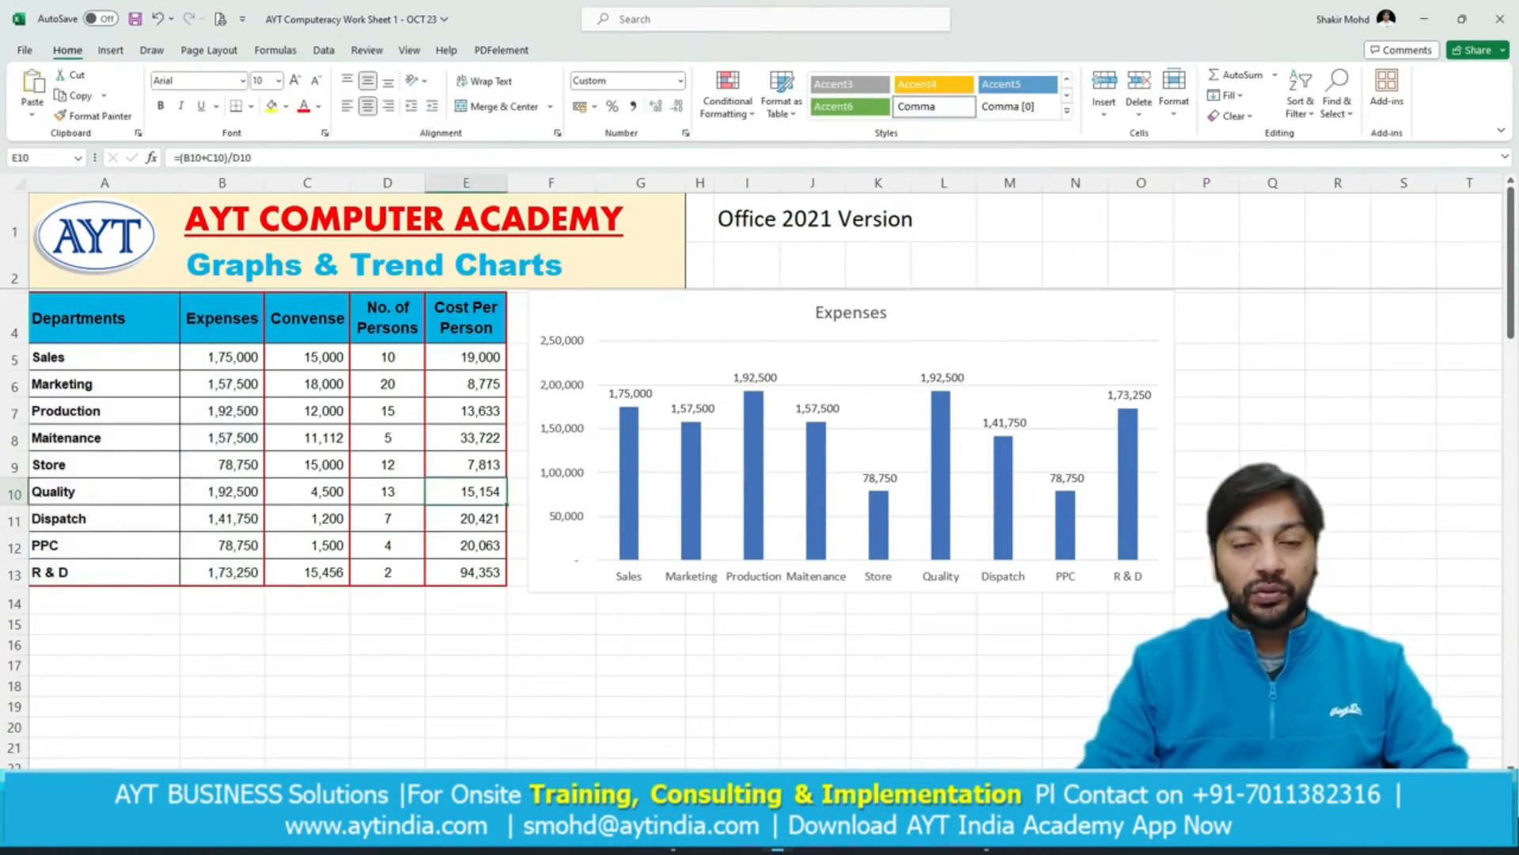
pyautogui.click(696, 320)
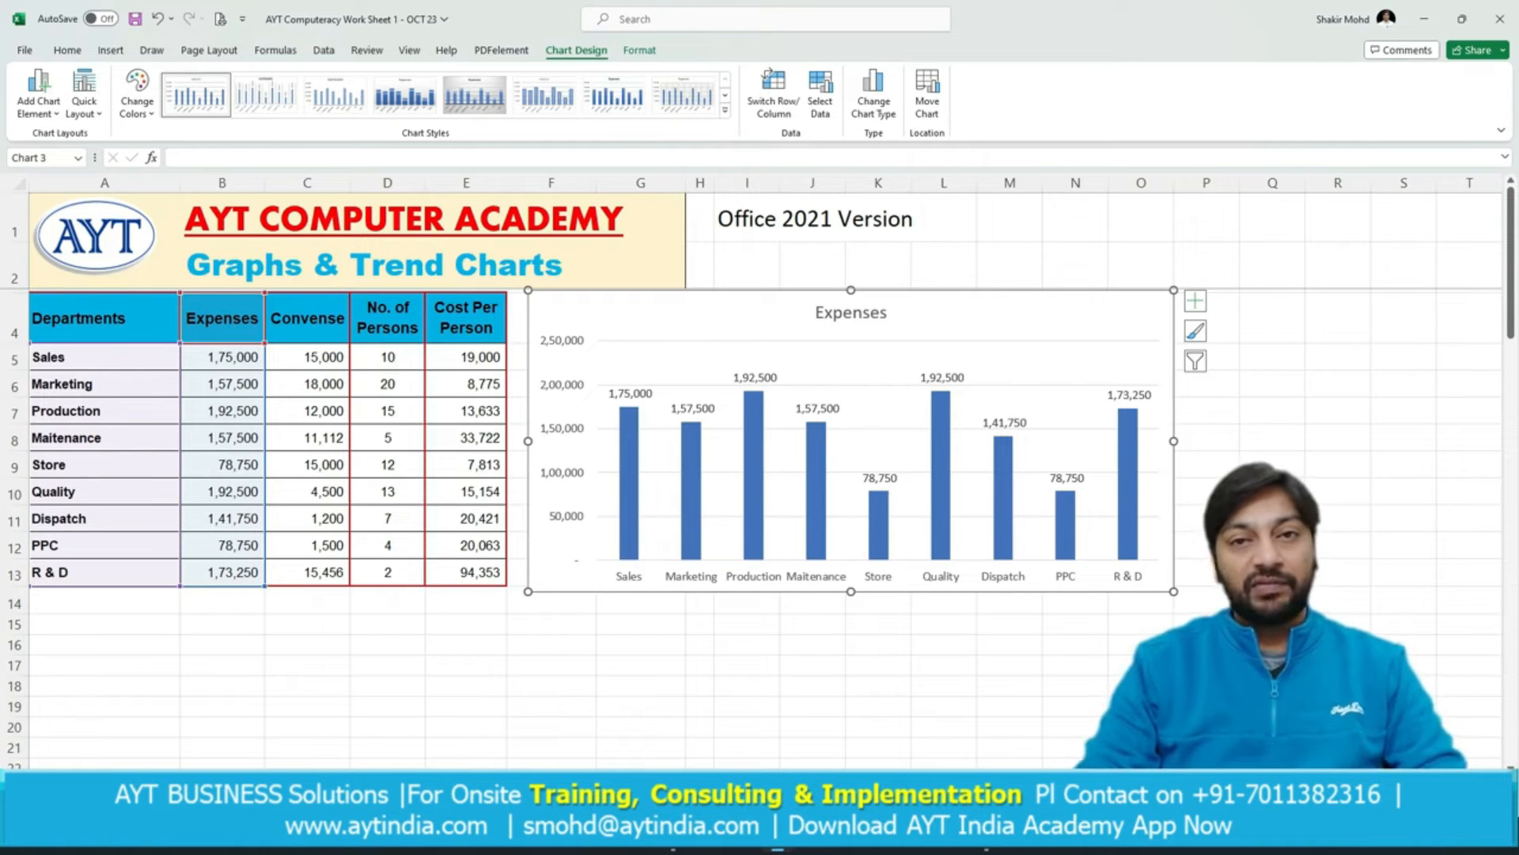
pyautogui.moveTo(631, 413)
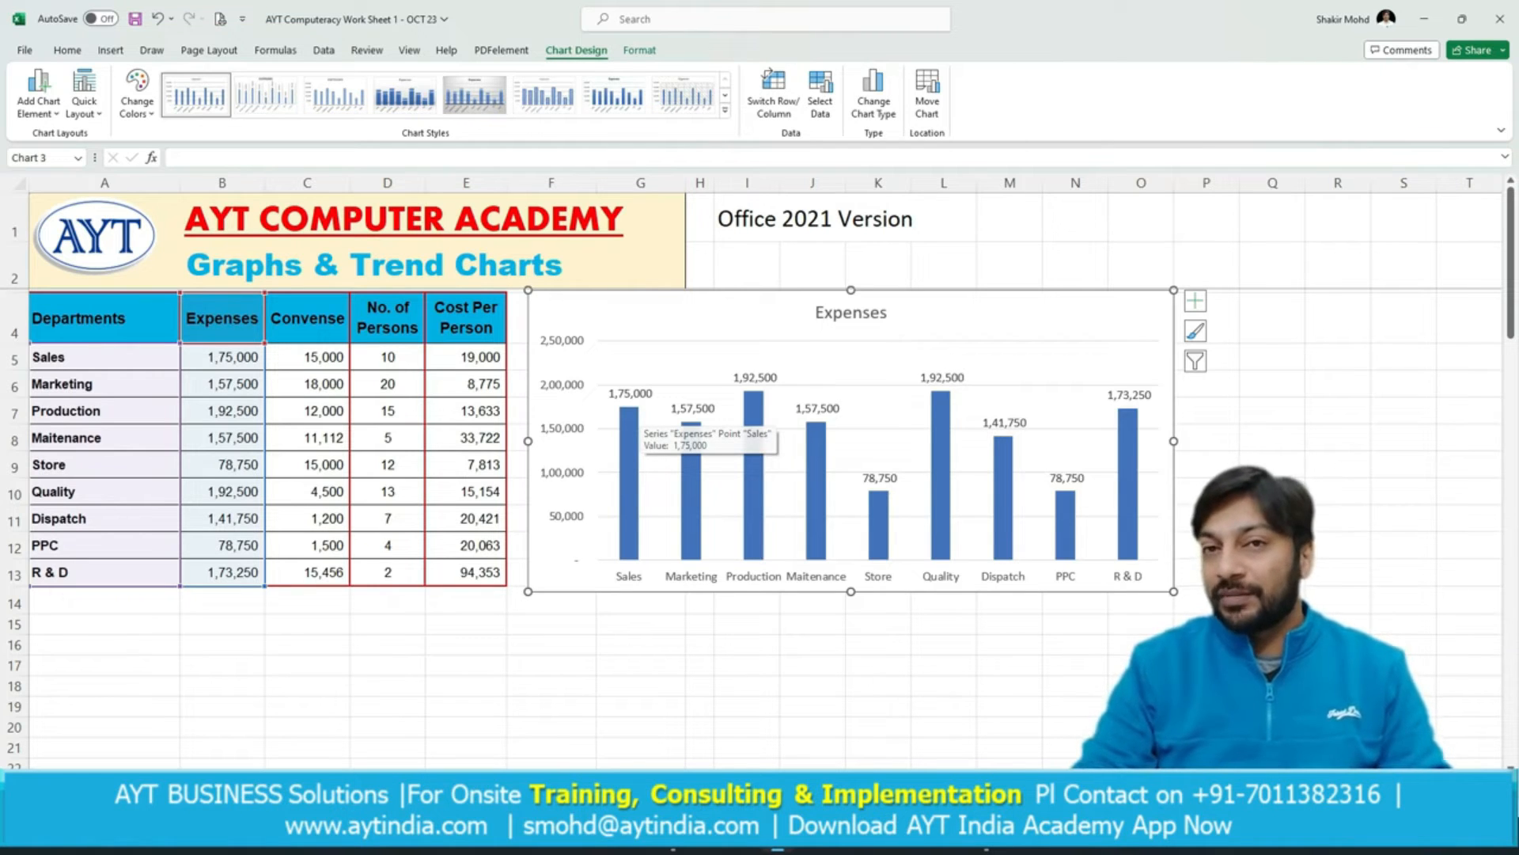
# Insert a 2-D clustered column chart from the Departments, Expenses and Convense columns (A4:C13).
pyautogui.moveTo(79, 321); pyautogui.dragTo(332, 572)
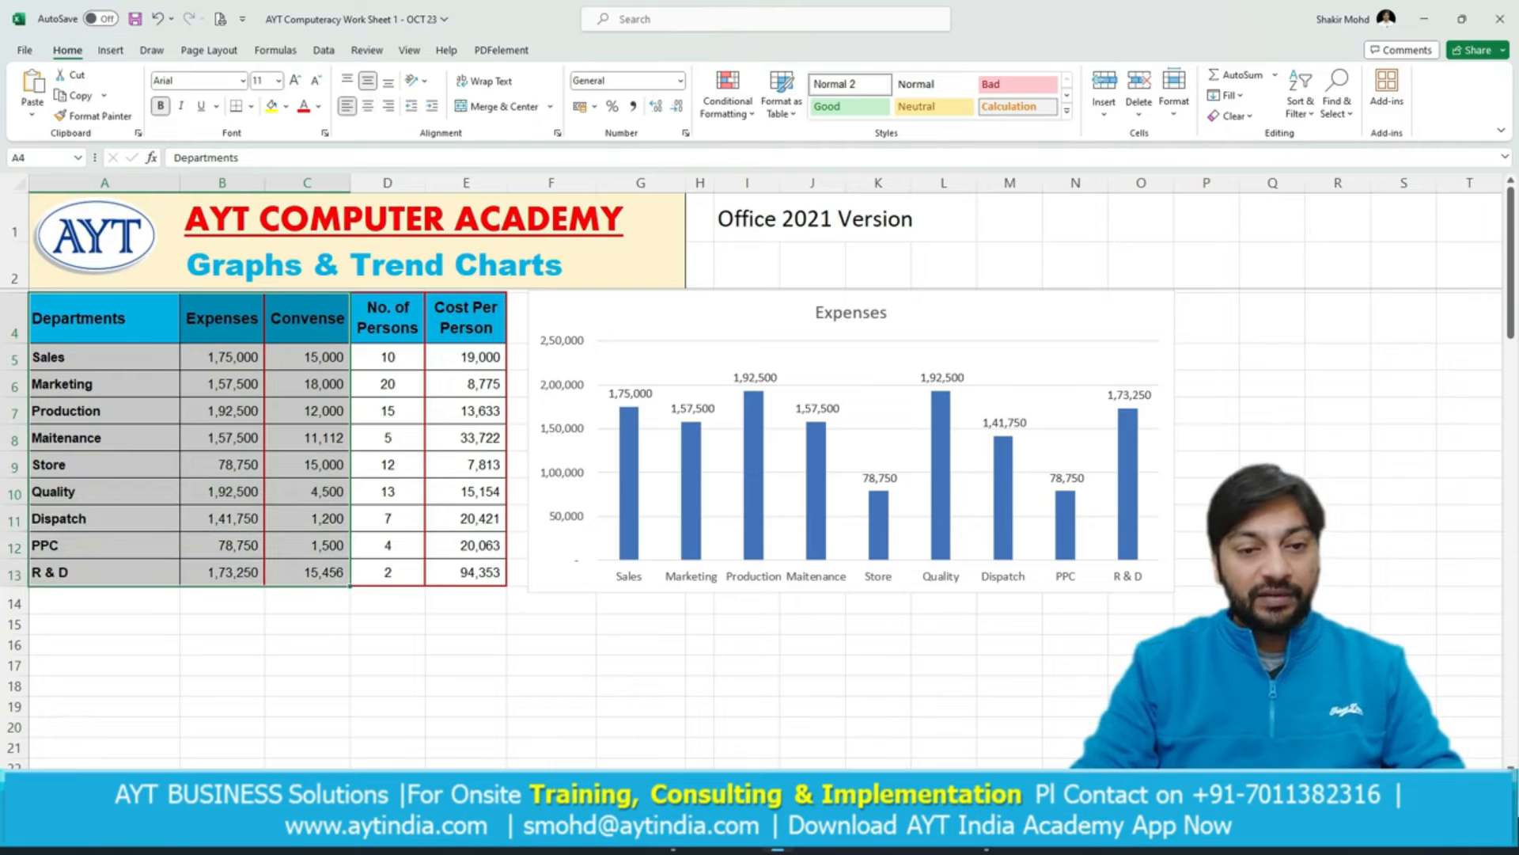
pyautogui.click(111, 50)
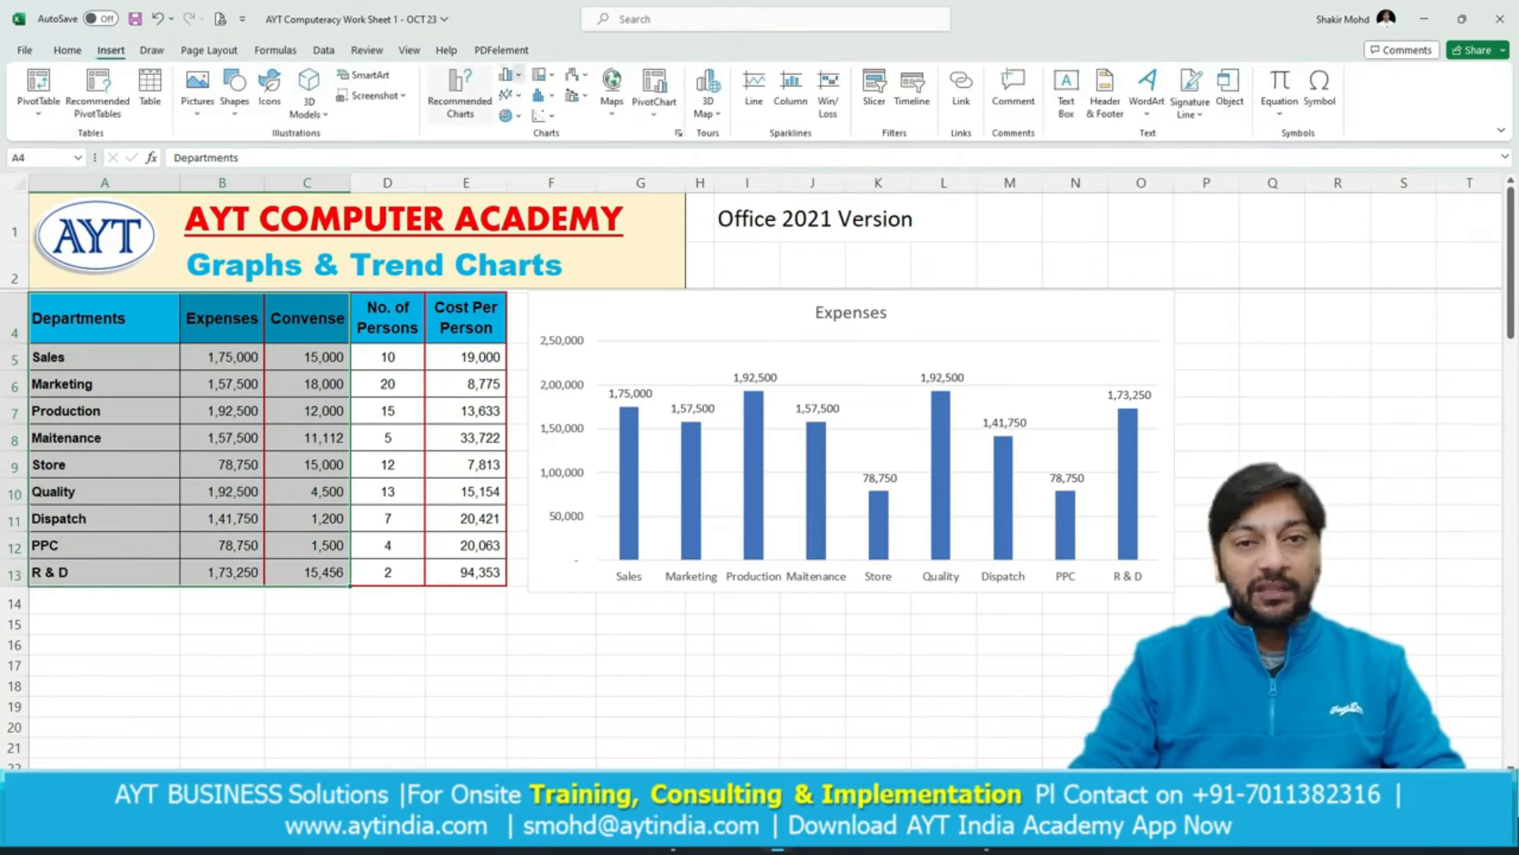
pyautogui.click(509, 74)
pyautogui.click(532, 135)
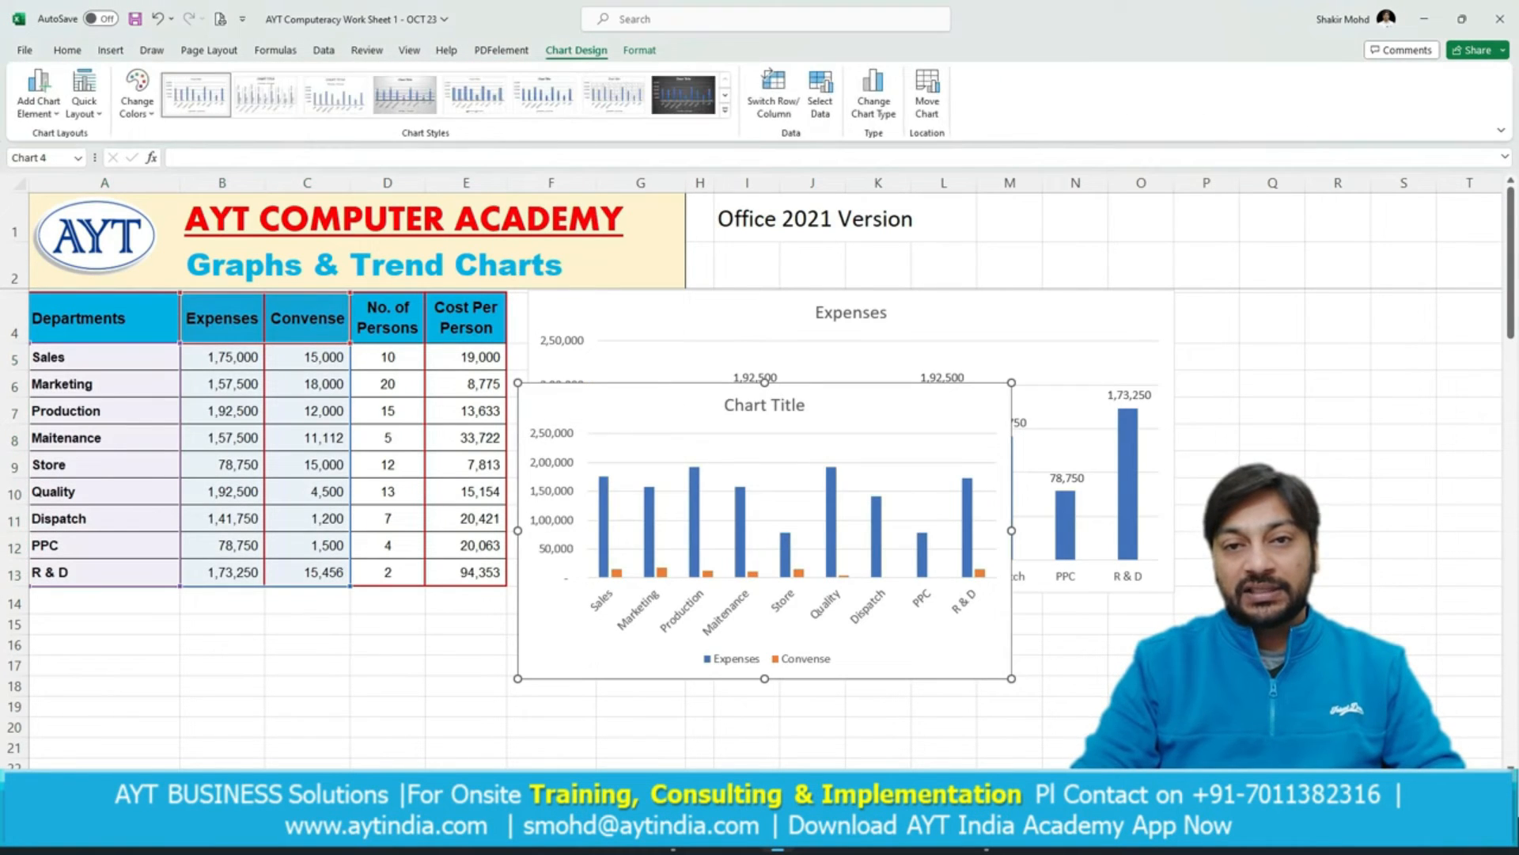
# Place the Expenses and Convense chart directly below the Expenses chart and widen it to about the same width.
pyautogui.moveTo(597, 404); pyautogui.dragTo(338, 636)
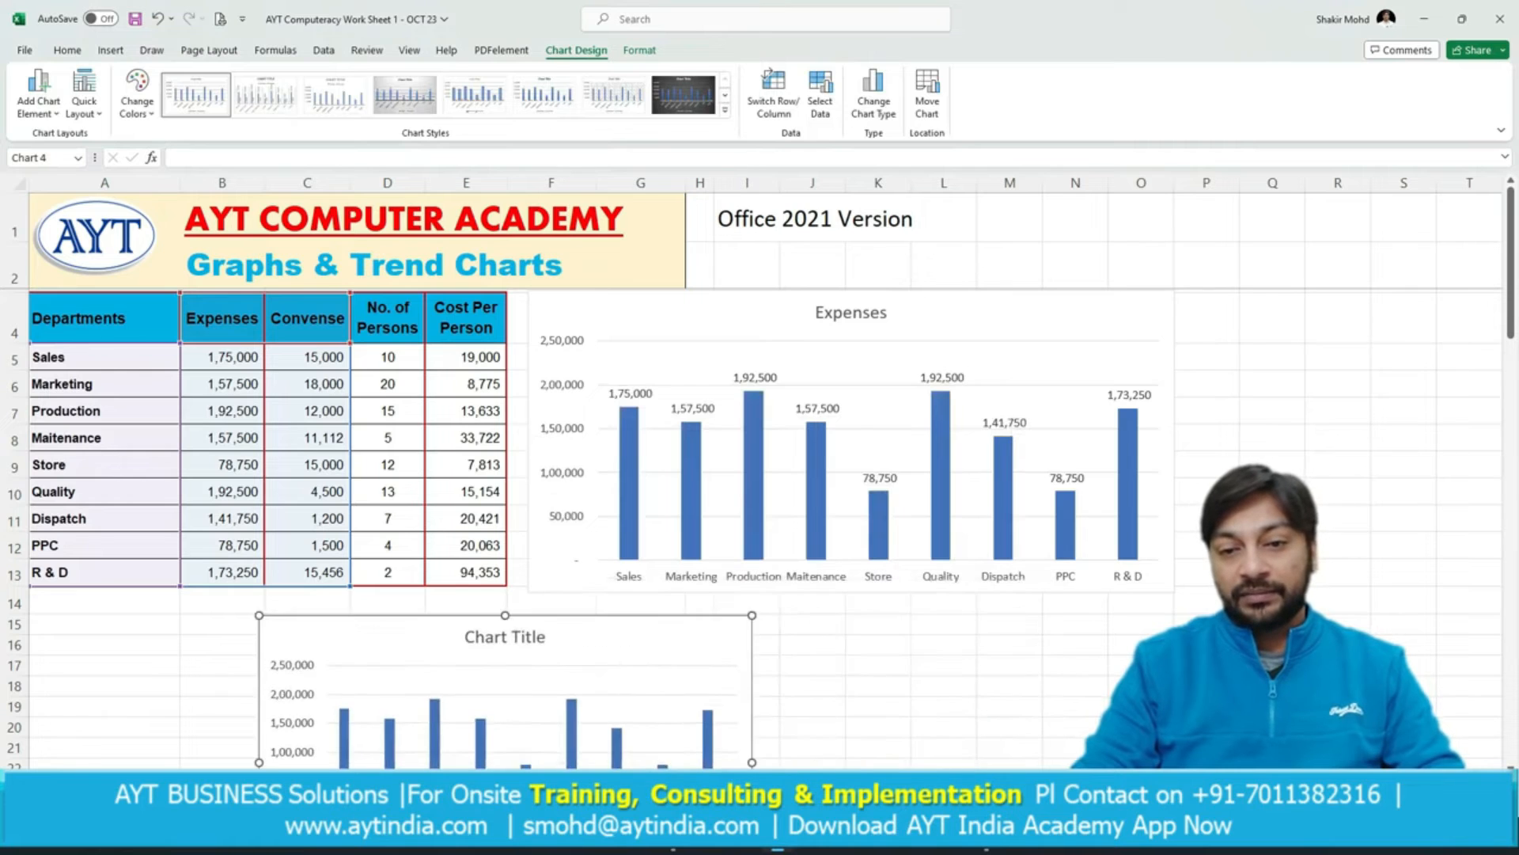
pyautogui.scroll(-3, 338, 636)
pyautogui.moveTo(338, 394); pyautogui.dragTo(606, 395)
pyautogui.moveTo(1019, 520); pyautogui.dragTo(1176, 520)
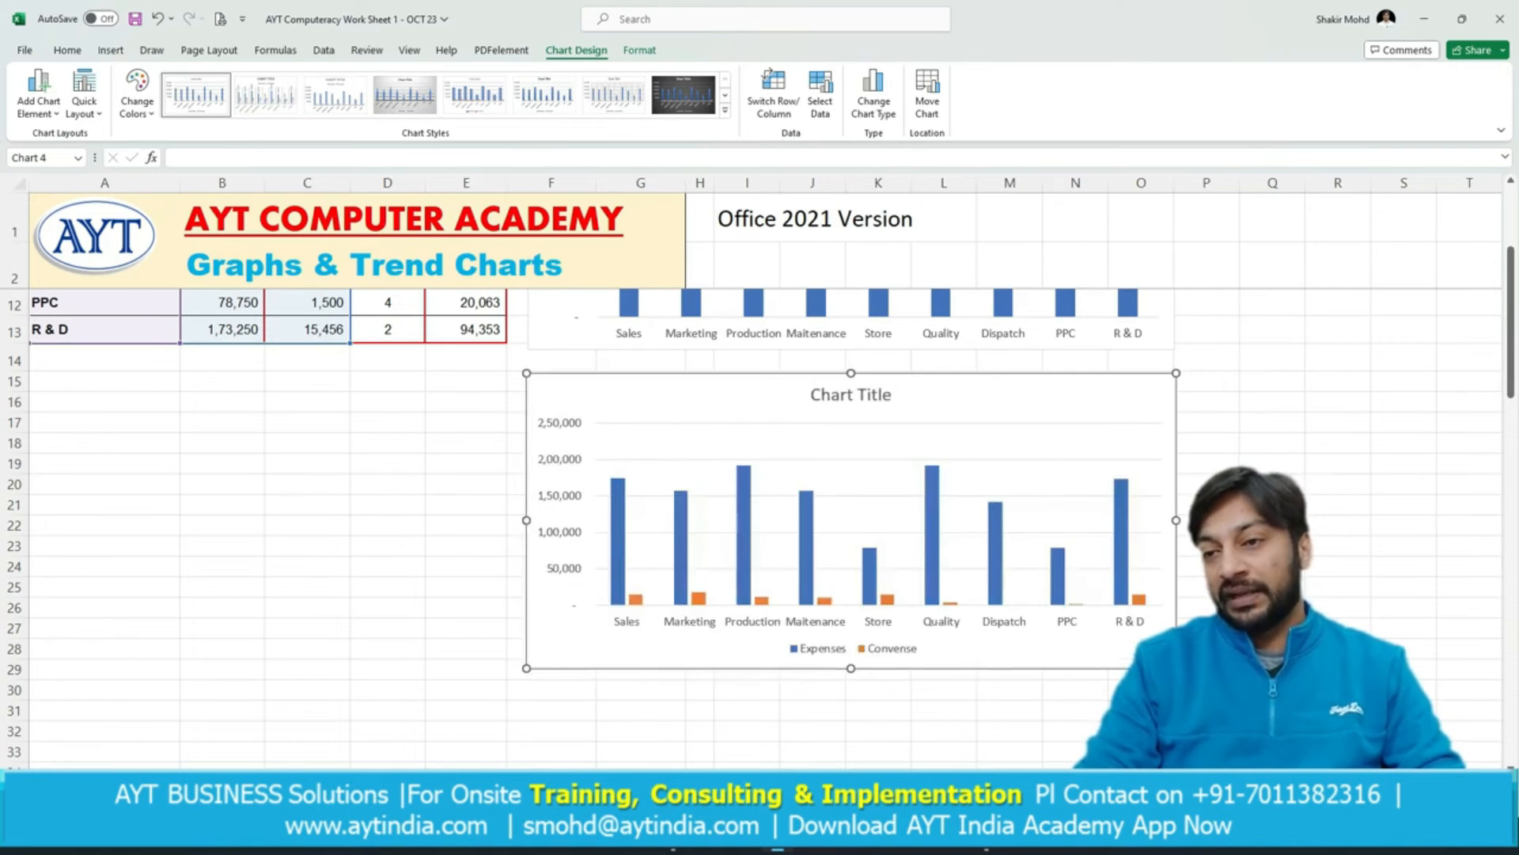
# Narrow the Expenses and Convense chart slightly at its left edge and add data labels to it.
pyautogui.moveTo(526, 520); pyautogui.dragTo(531, 520)
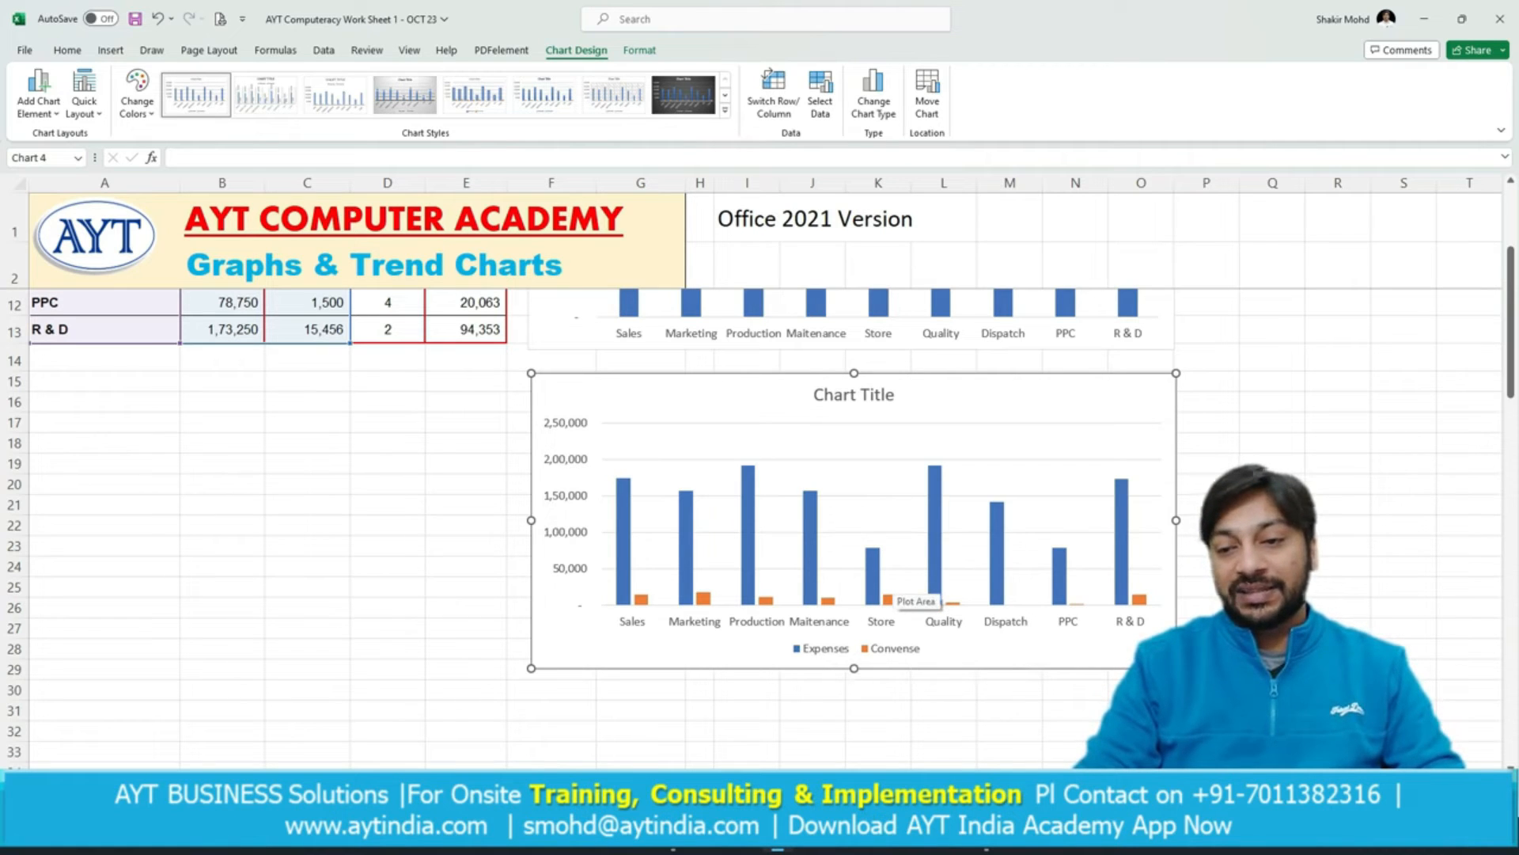
pyautogui.click(1198, 383)
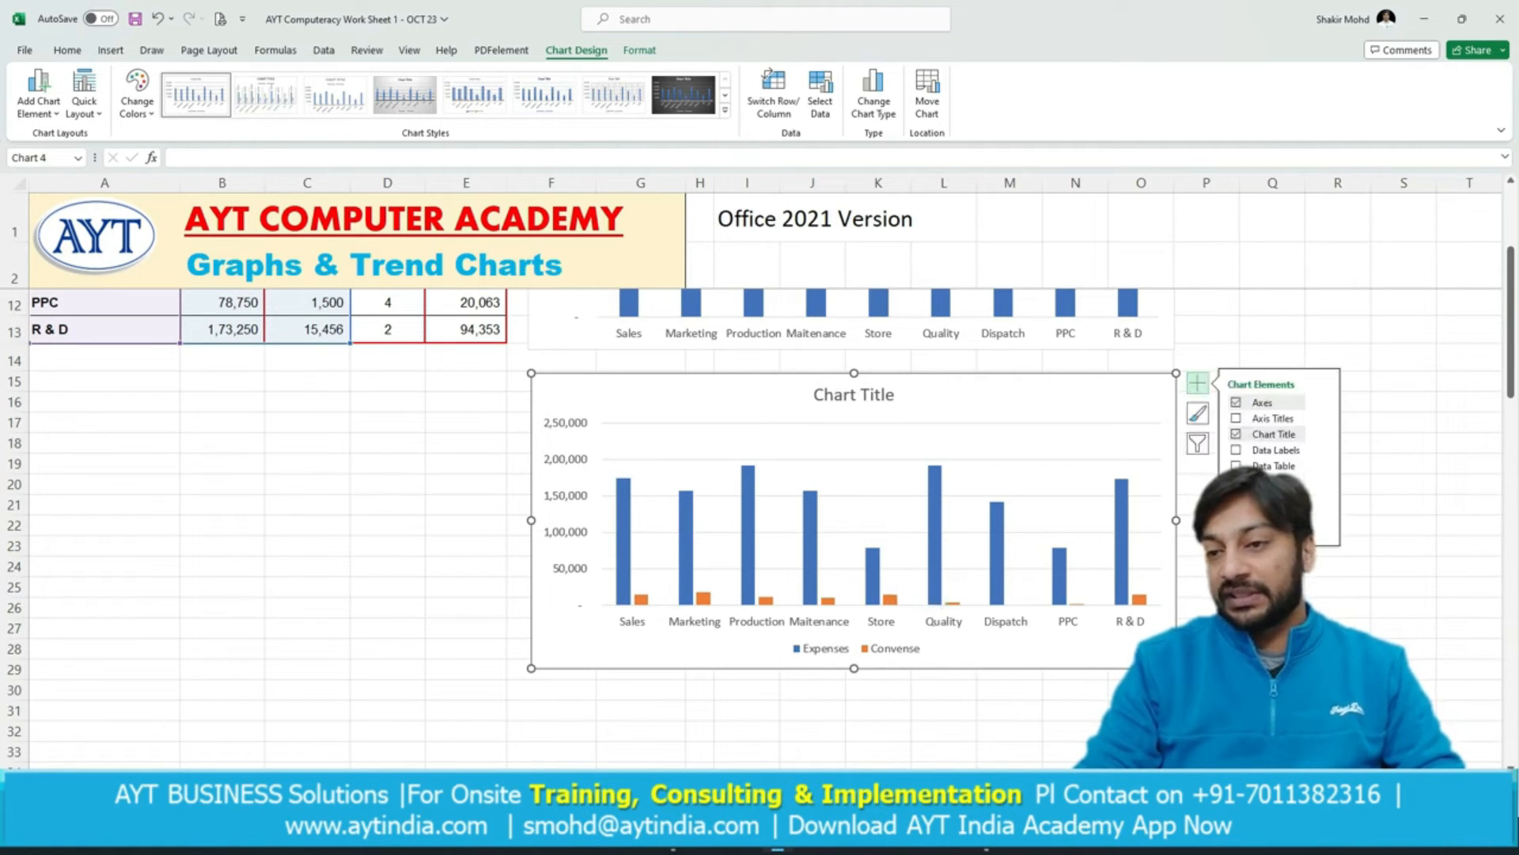
pyautogui.click(1236, 449)
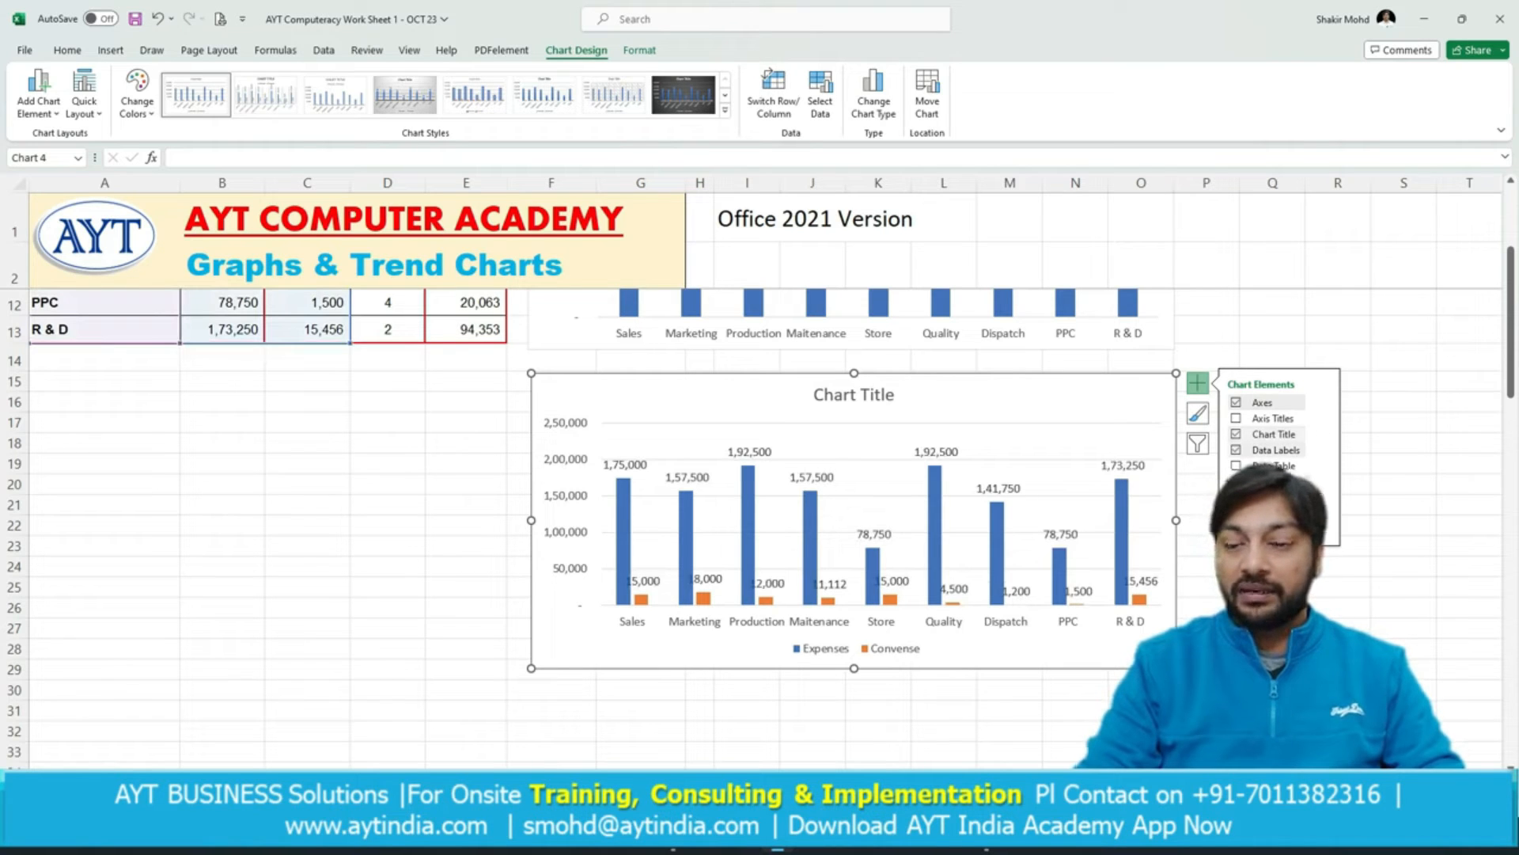
# Title the Expenses and Convense chart "Department wise Expense and Convense (Rs)".
pyautogui.click(853, 394)
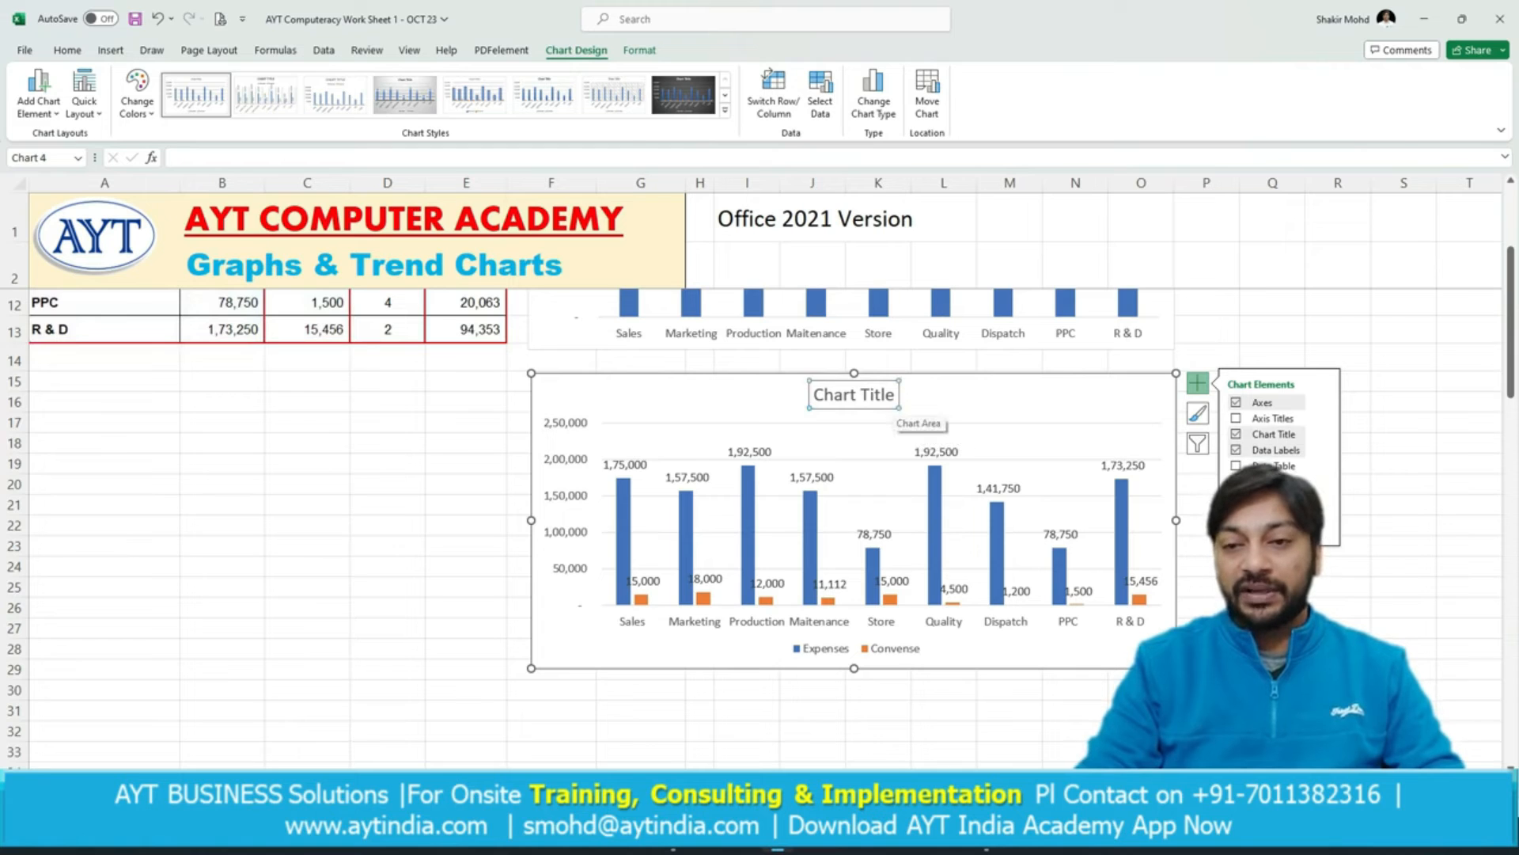
pyautogui.tripleClick(854, 394)
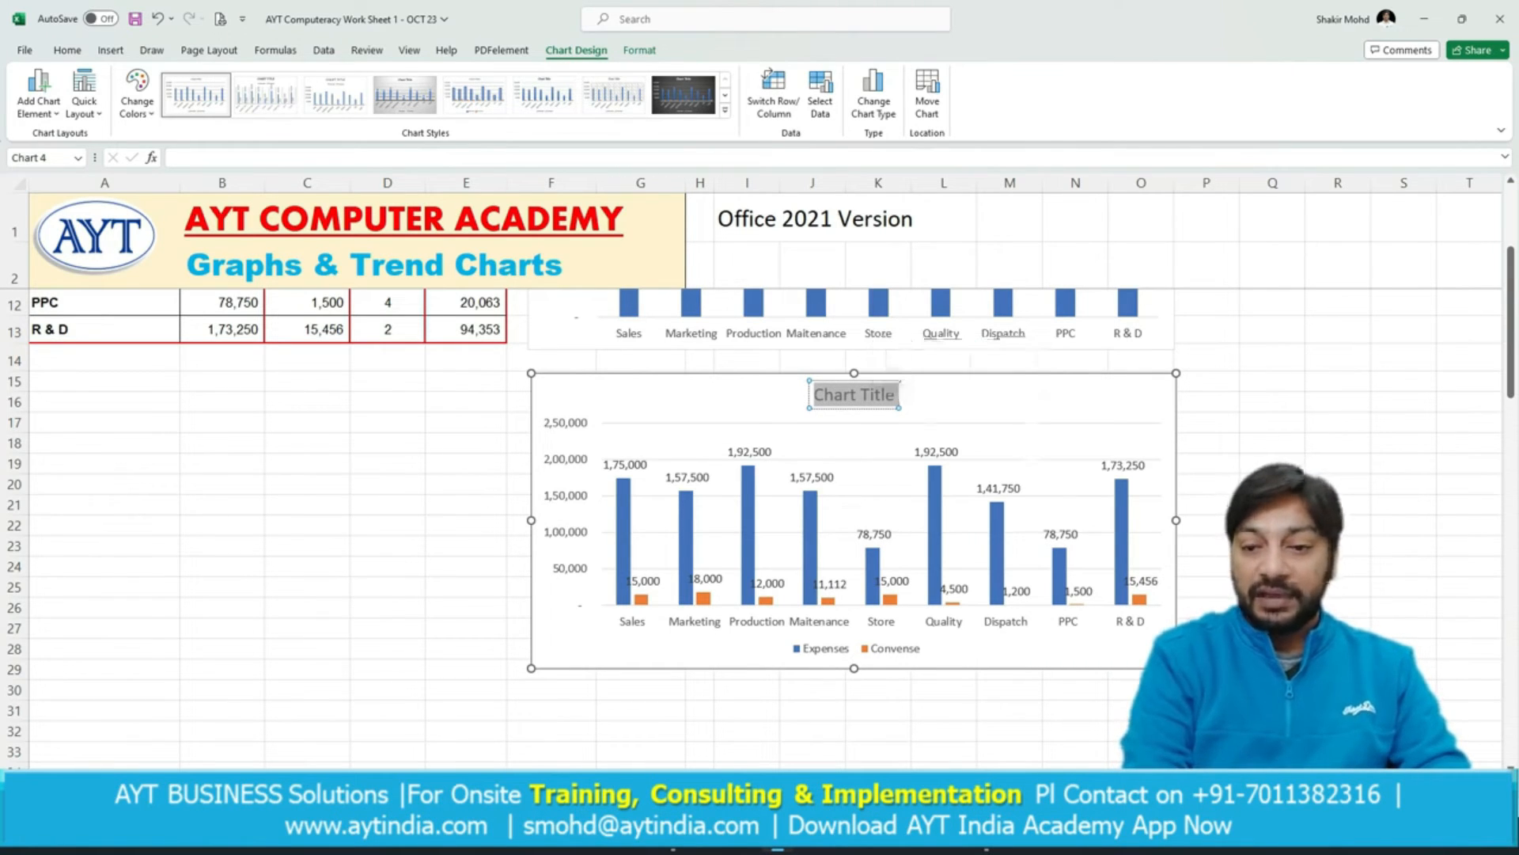
pyautogui.write('Depart')
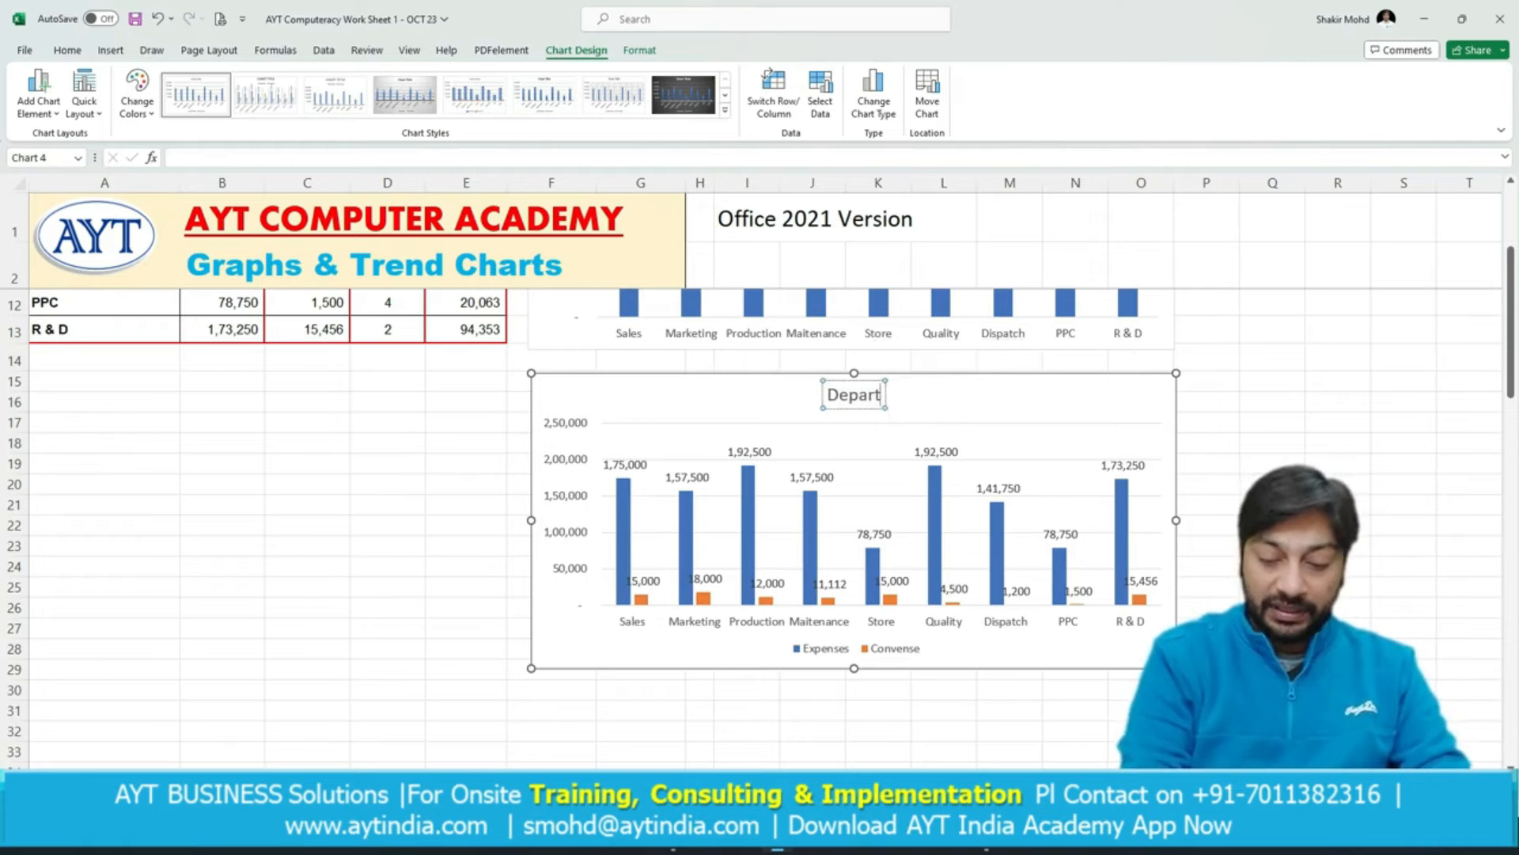
pyautogui.write('ment wise Expense and Con')
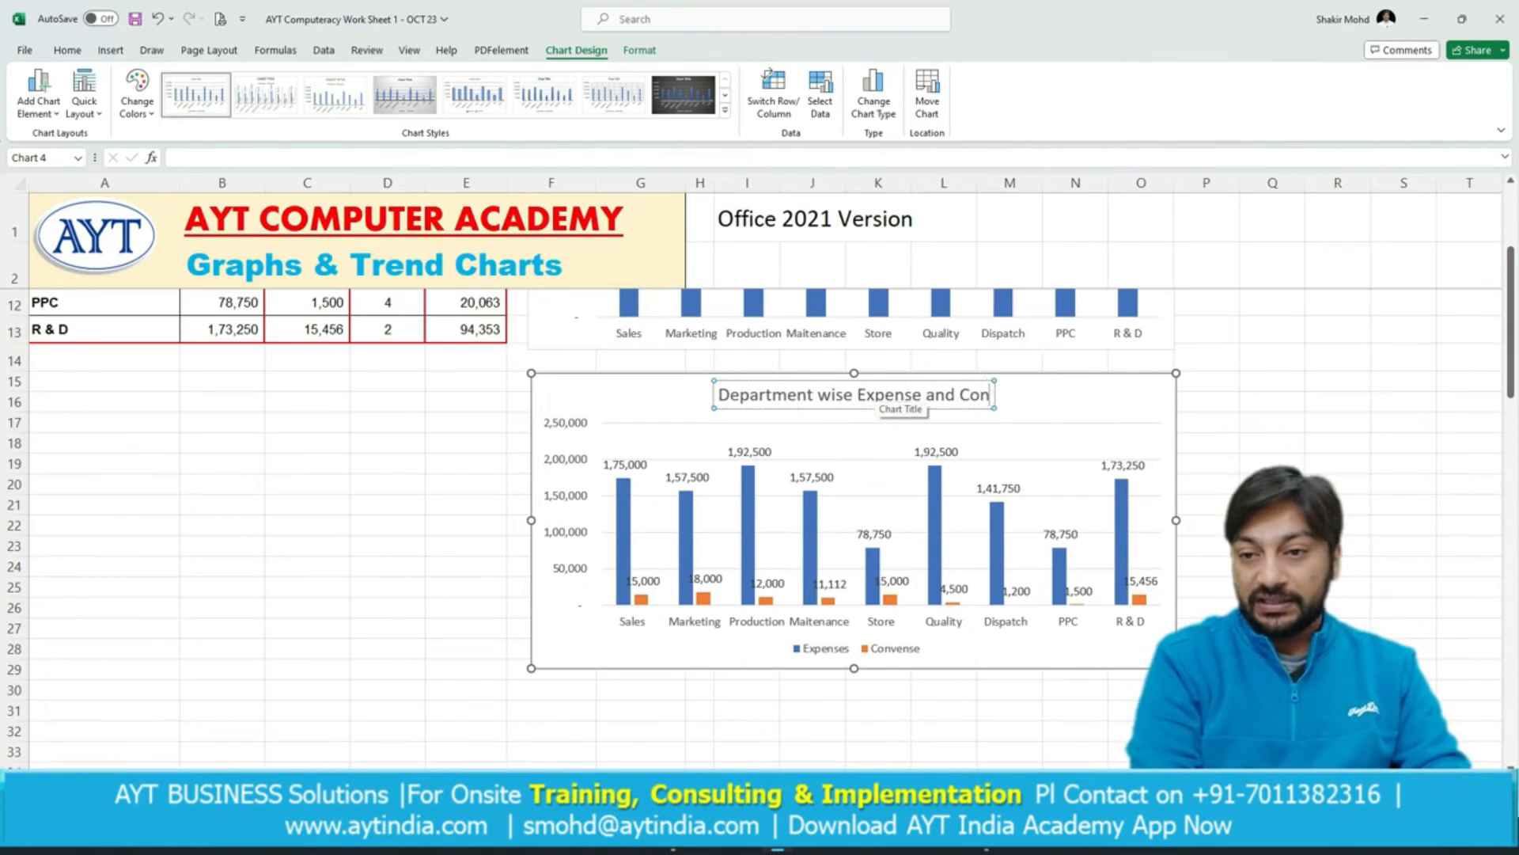
pyautogui.write('ve')
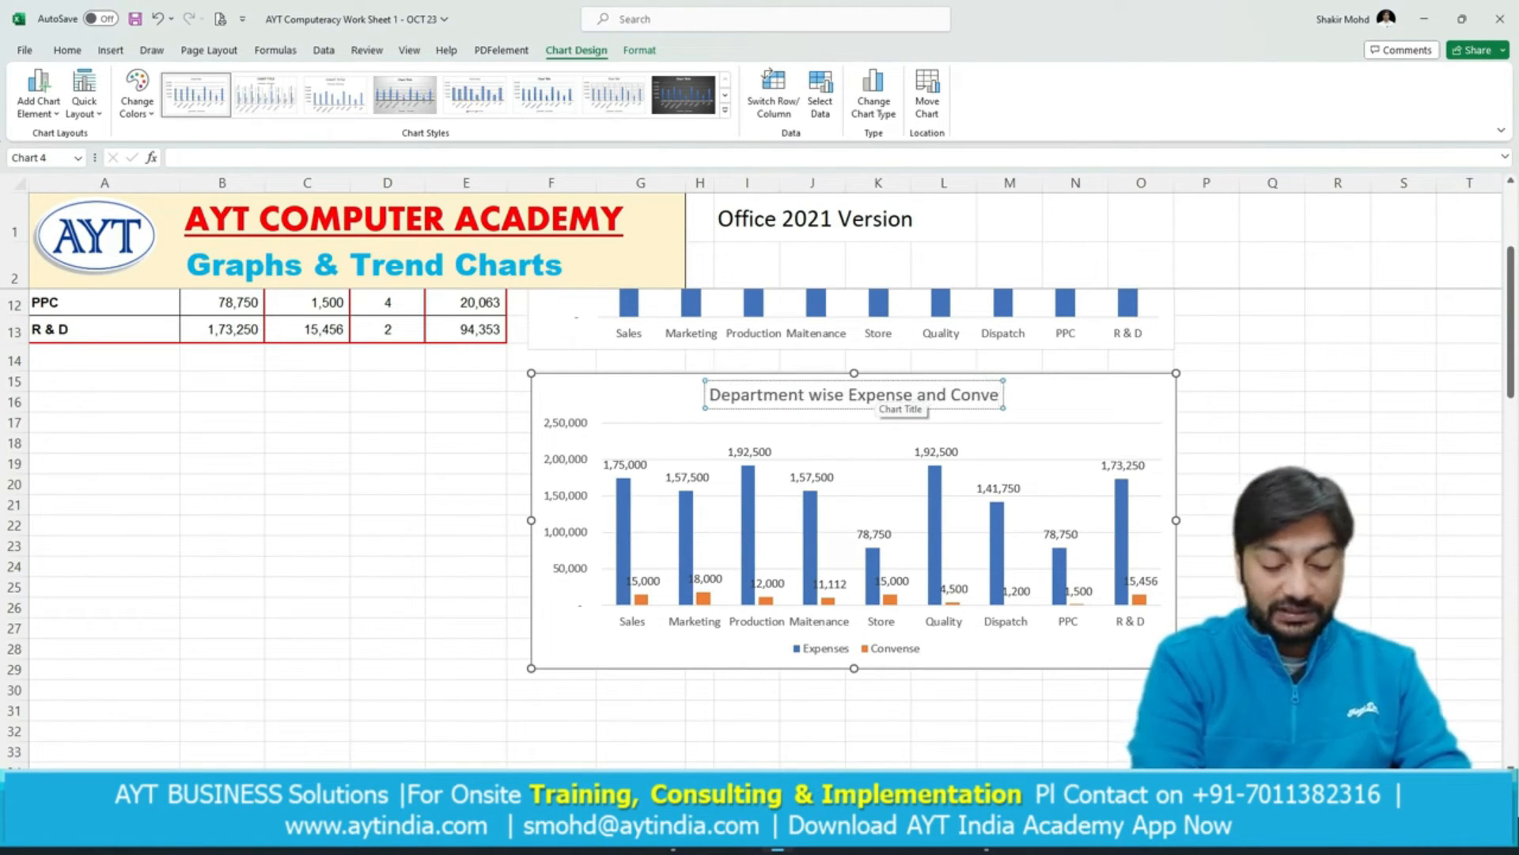
pyautogui.write('nse (Rs)')
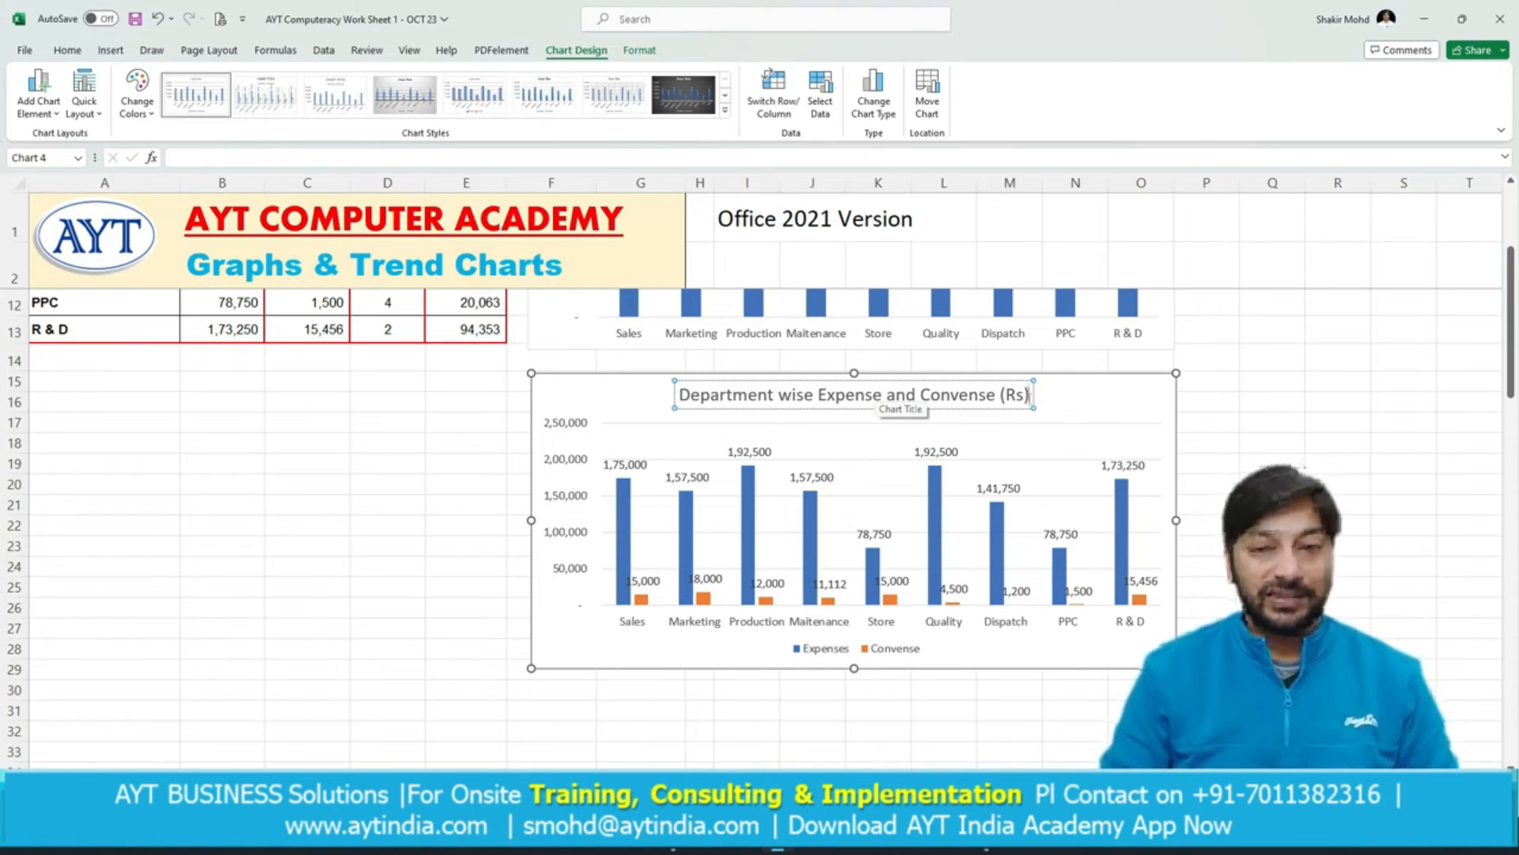
pyautogui.click(466, 505)
# Insert a 2-D pie chart from the Departments and Expenses columns (A4:B13).
pyautogui.scroll(3, 466, 505)
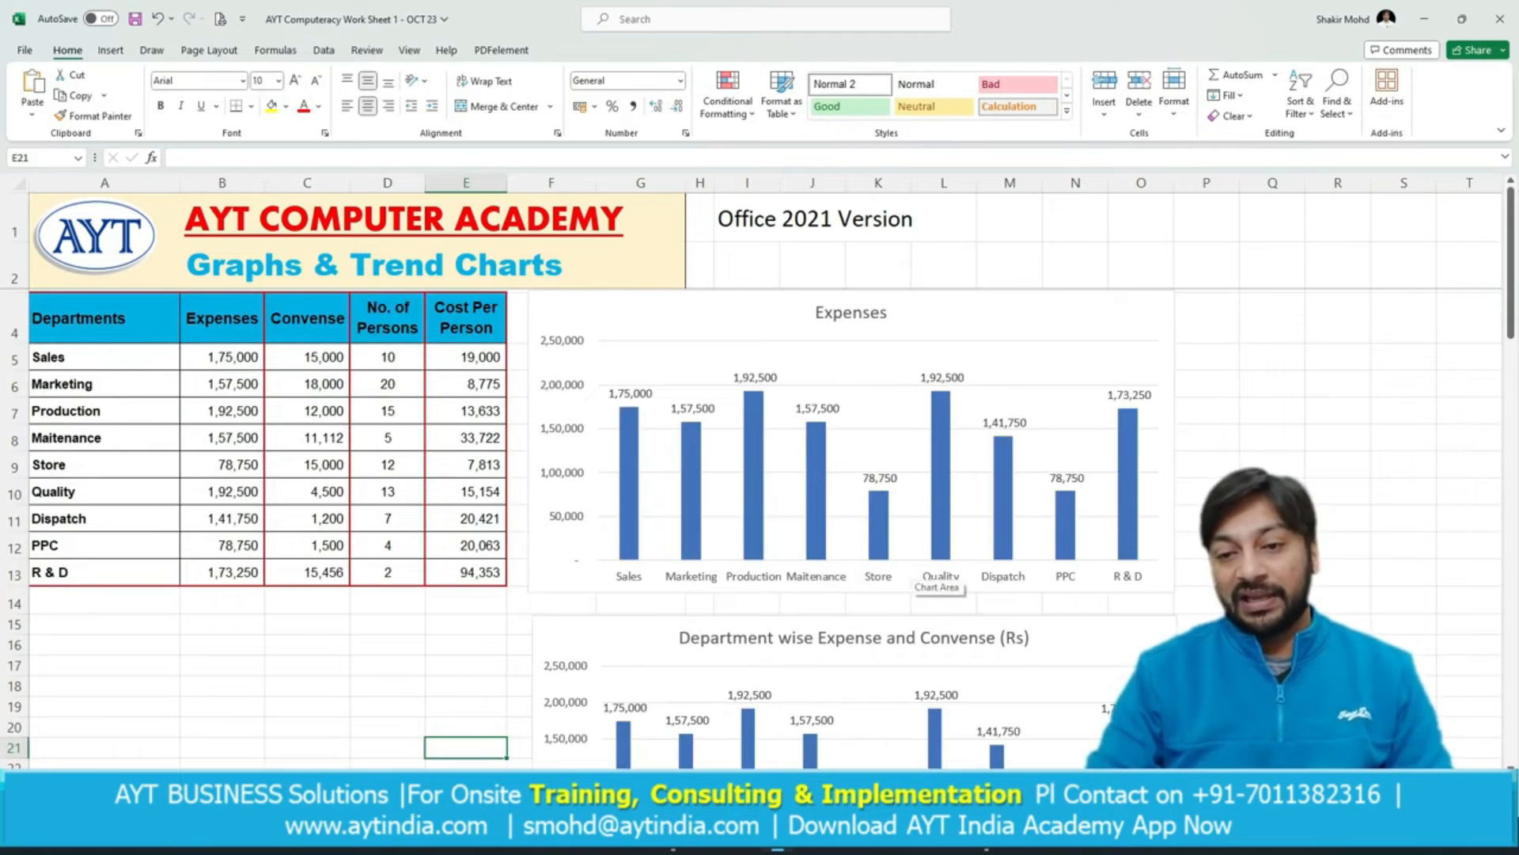
pyautogui.scroll(-2, 936, 578)
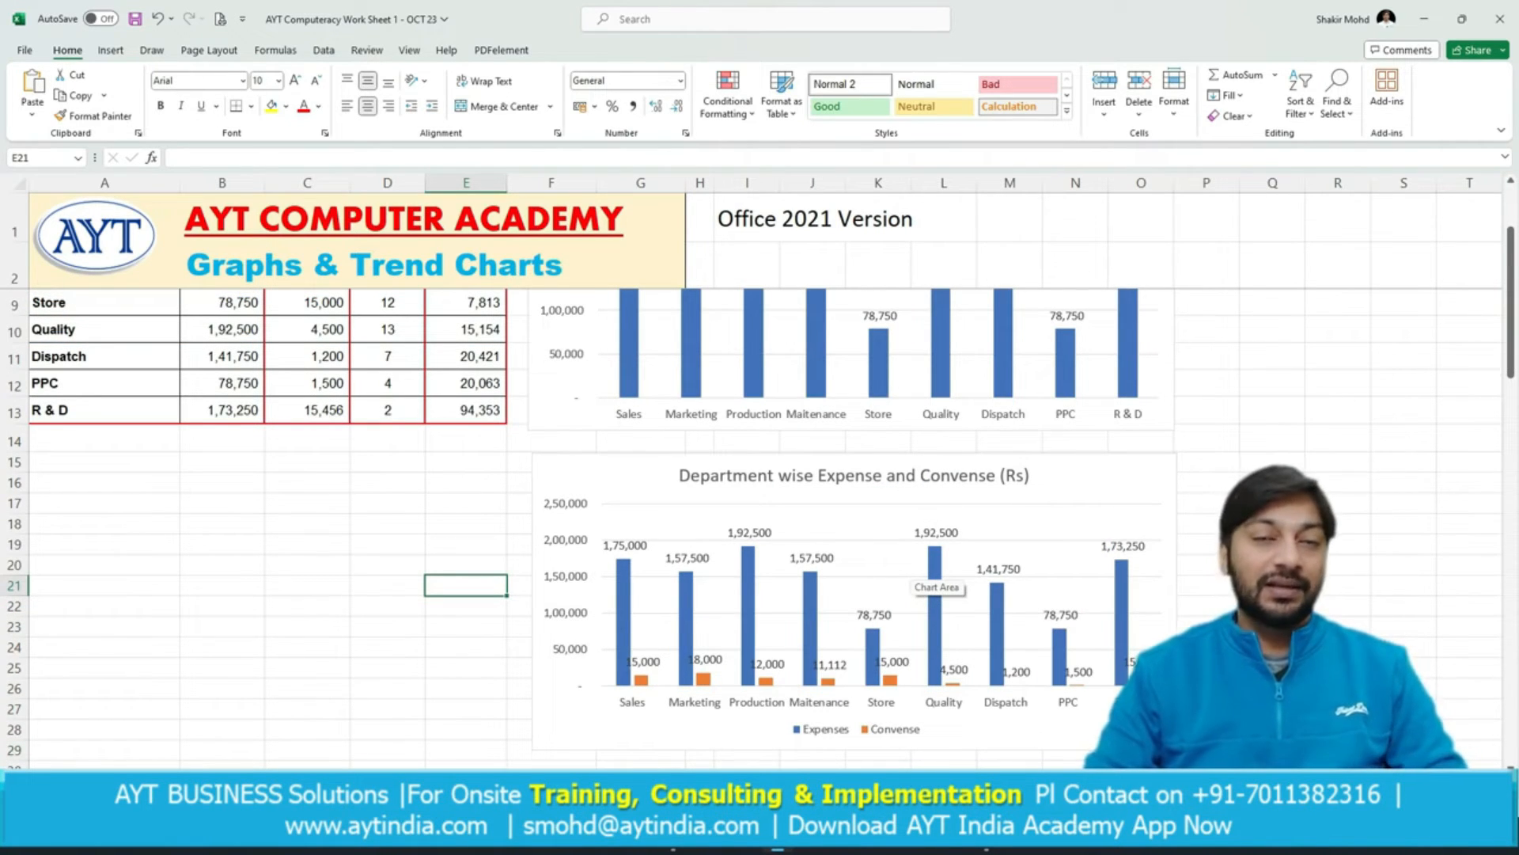
pyautogui.scroll(2, 936, 581)
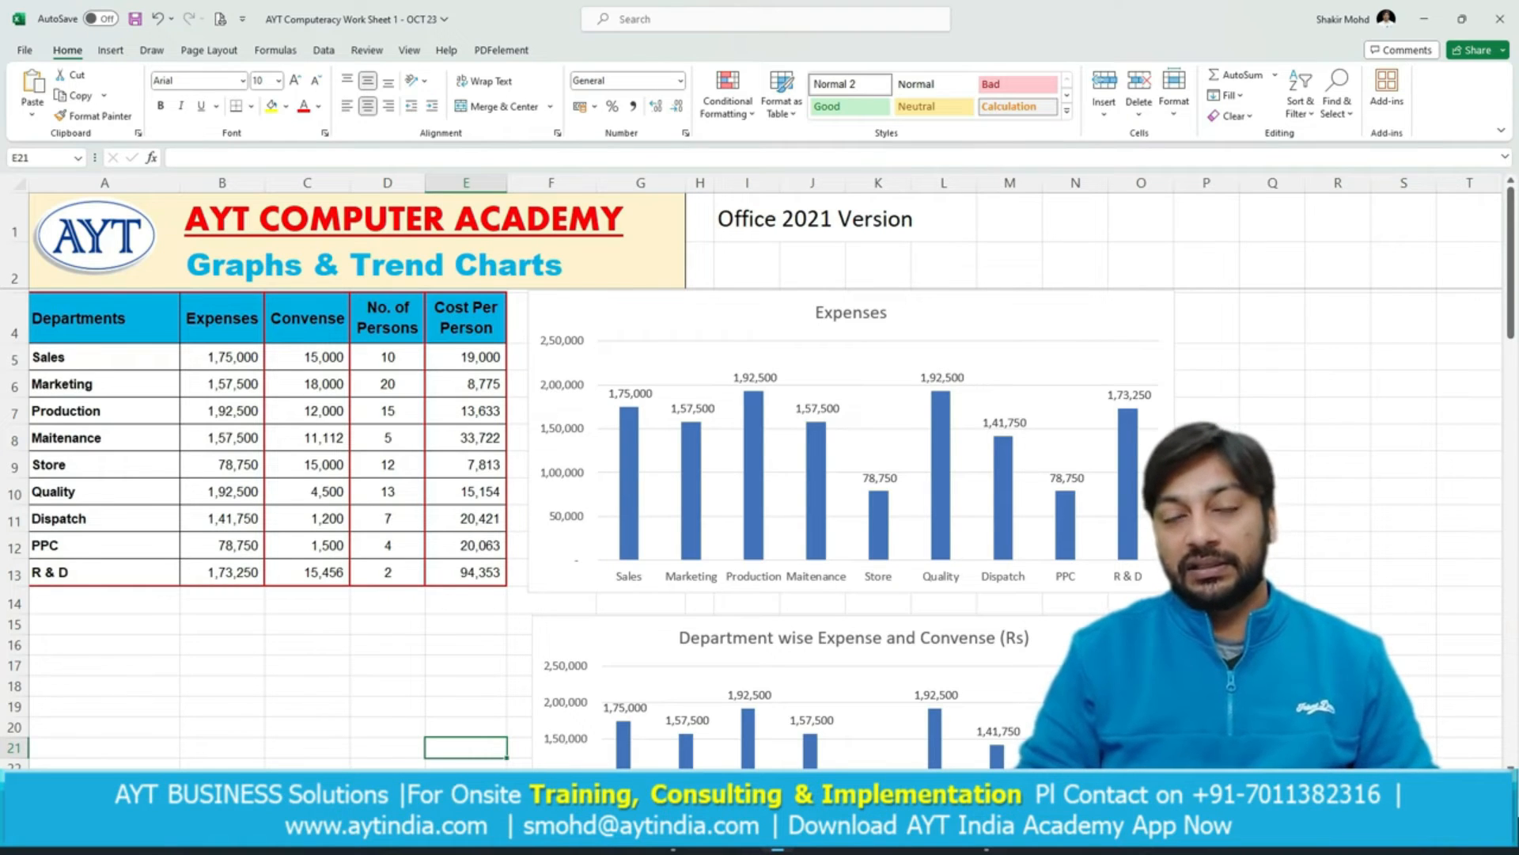
pyautogui.moveTo(71, 318); pyautogui.dragTo(237, 581)
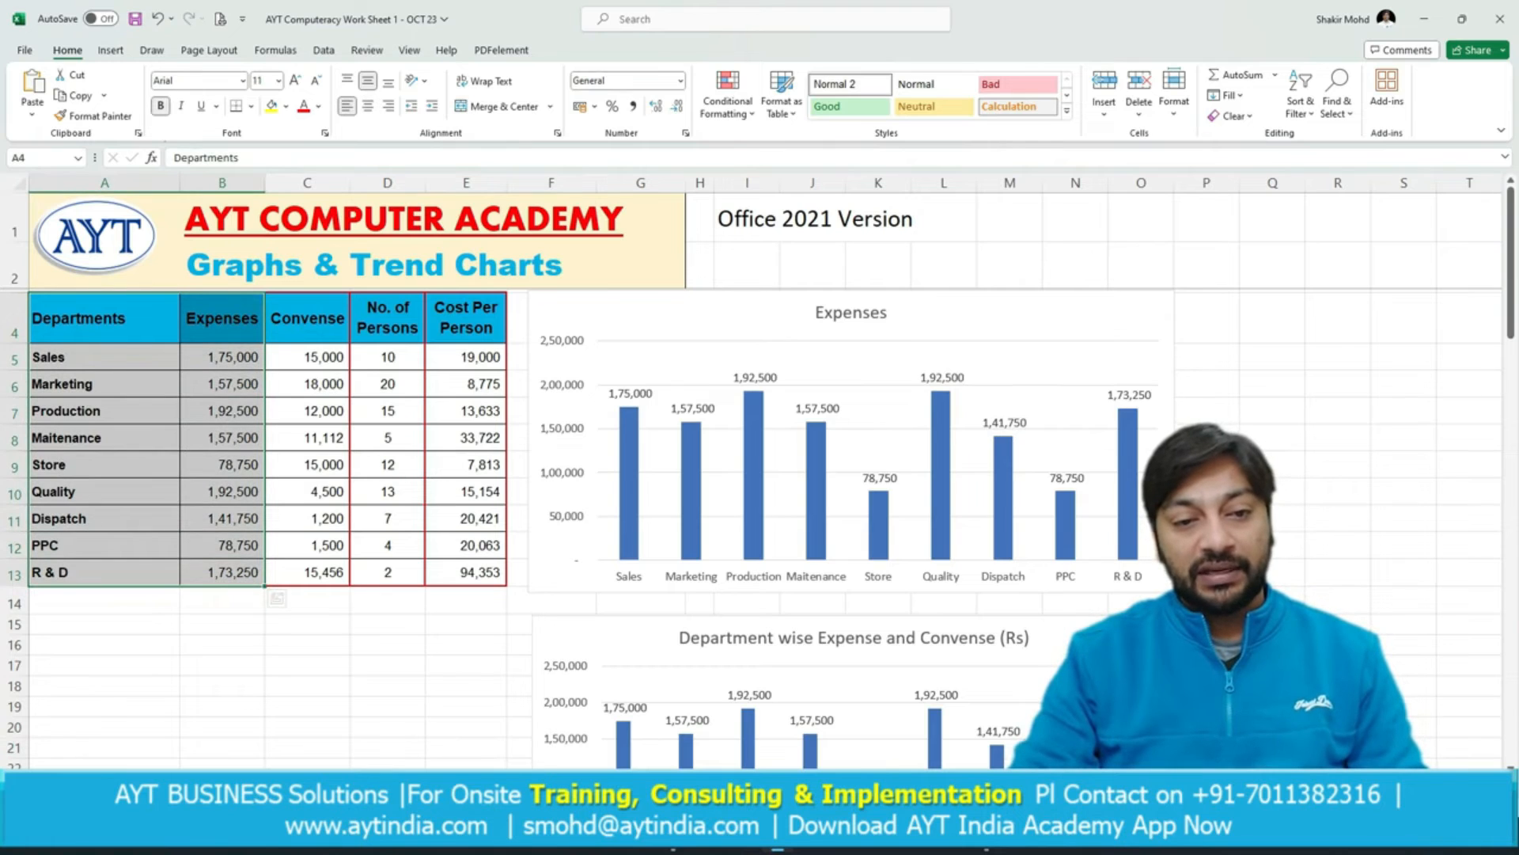
pyautogui.click(110, 50)
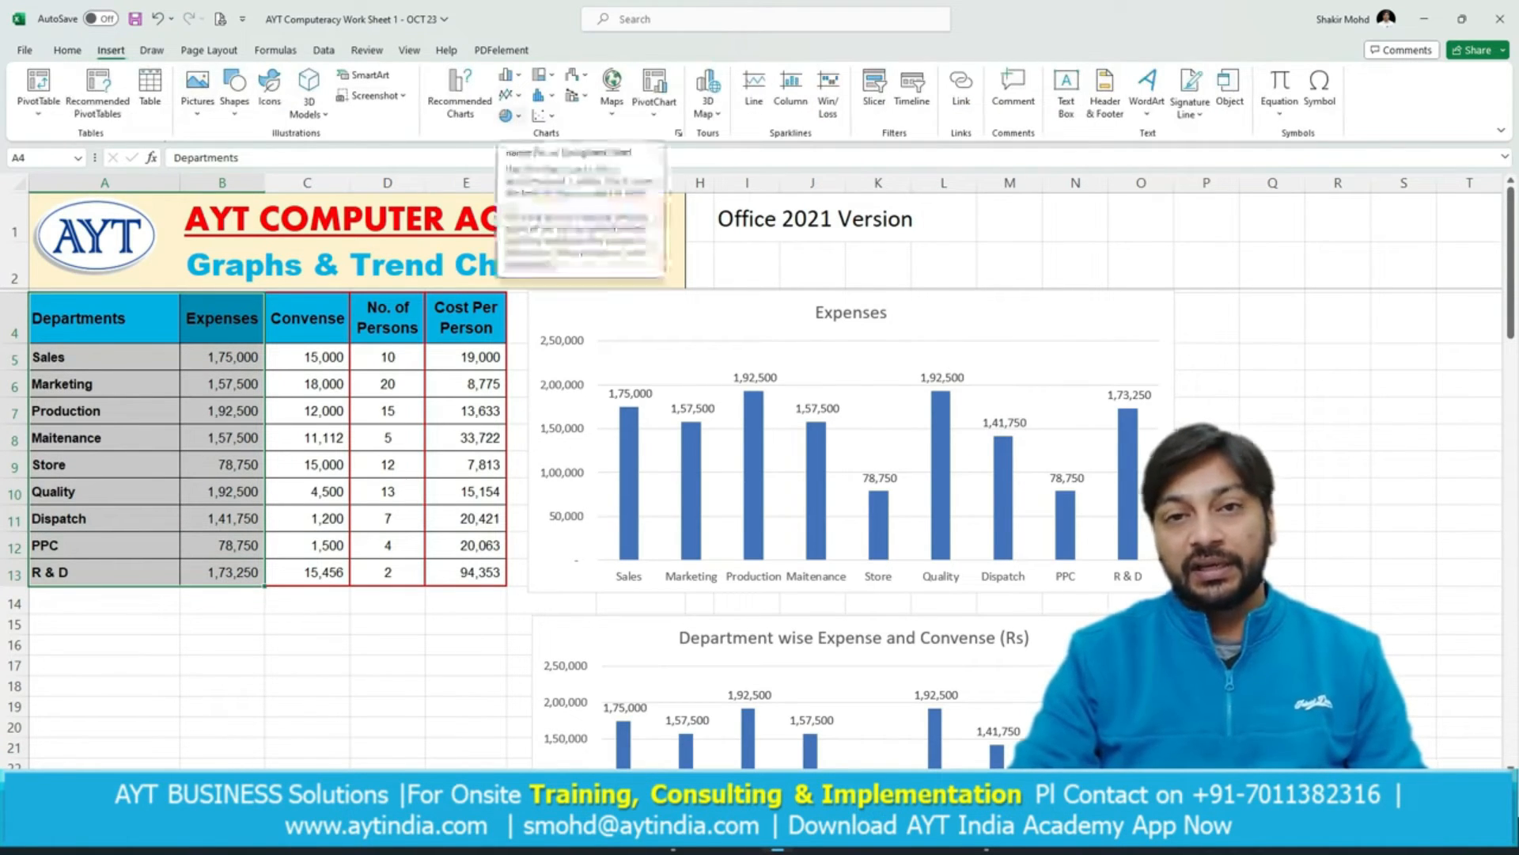
pyautogui.click(507, 116)
pyautogui.click(519, 170)
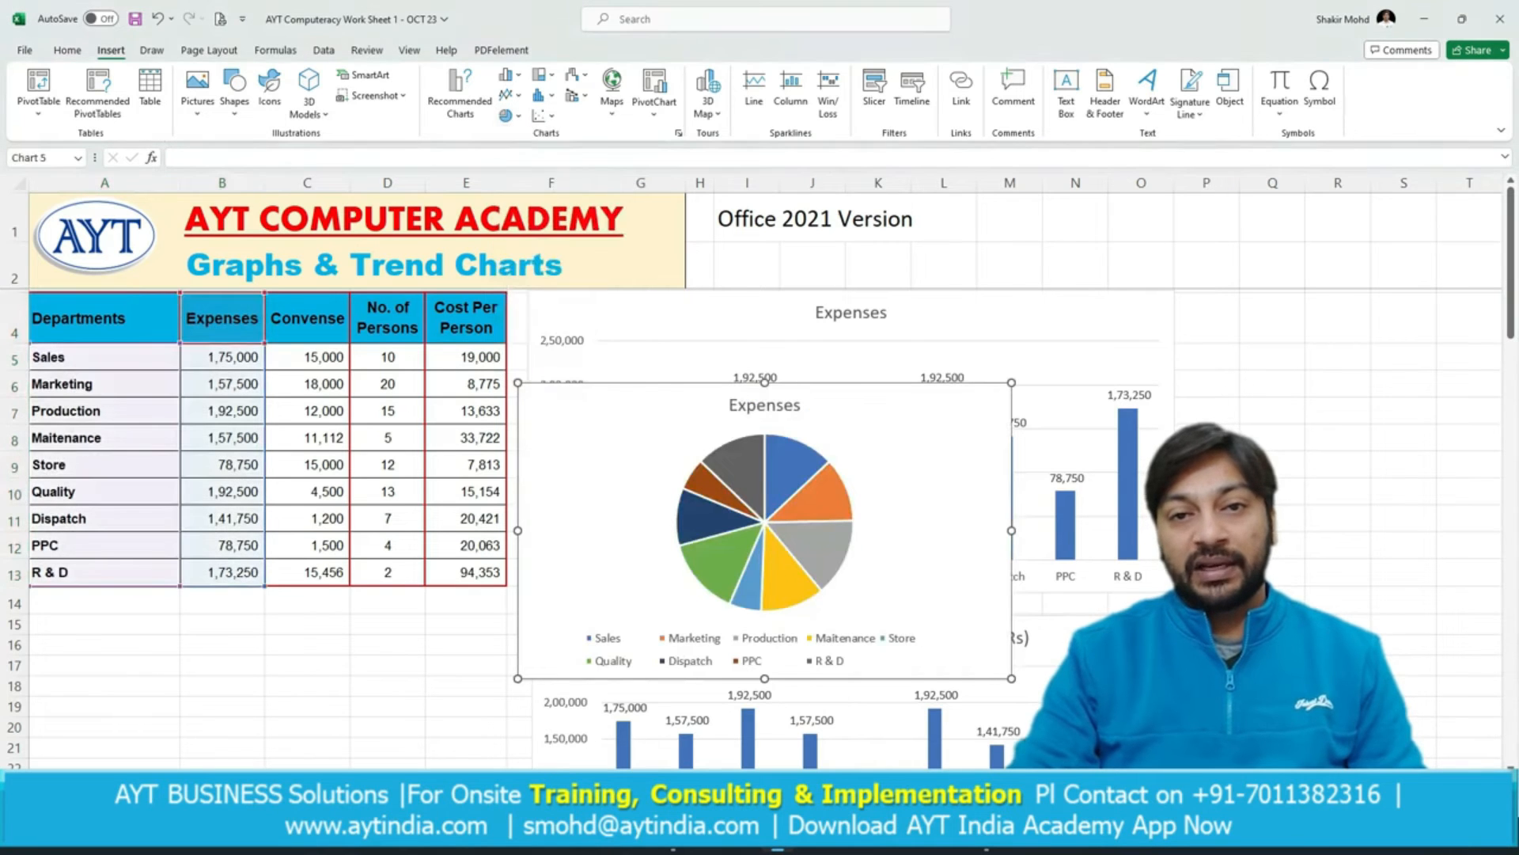
# Place the Expenses pie chart below the table, beside the Department wise chart, and narrow it slightly so the two do not overlap.
pyautogui.moveTo(625, 416); pyautogui.dragTo(136, 650)
pyautogui.scroll(-3, 136, 650)
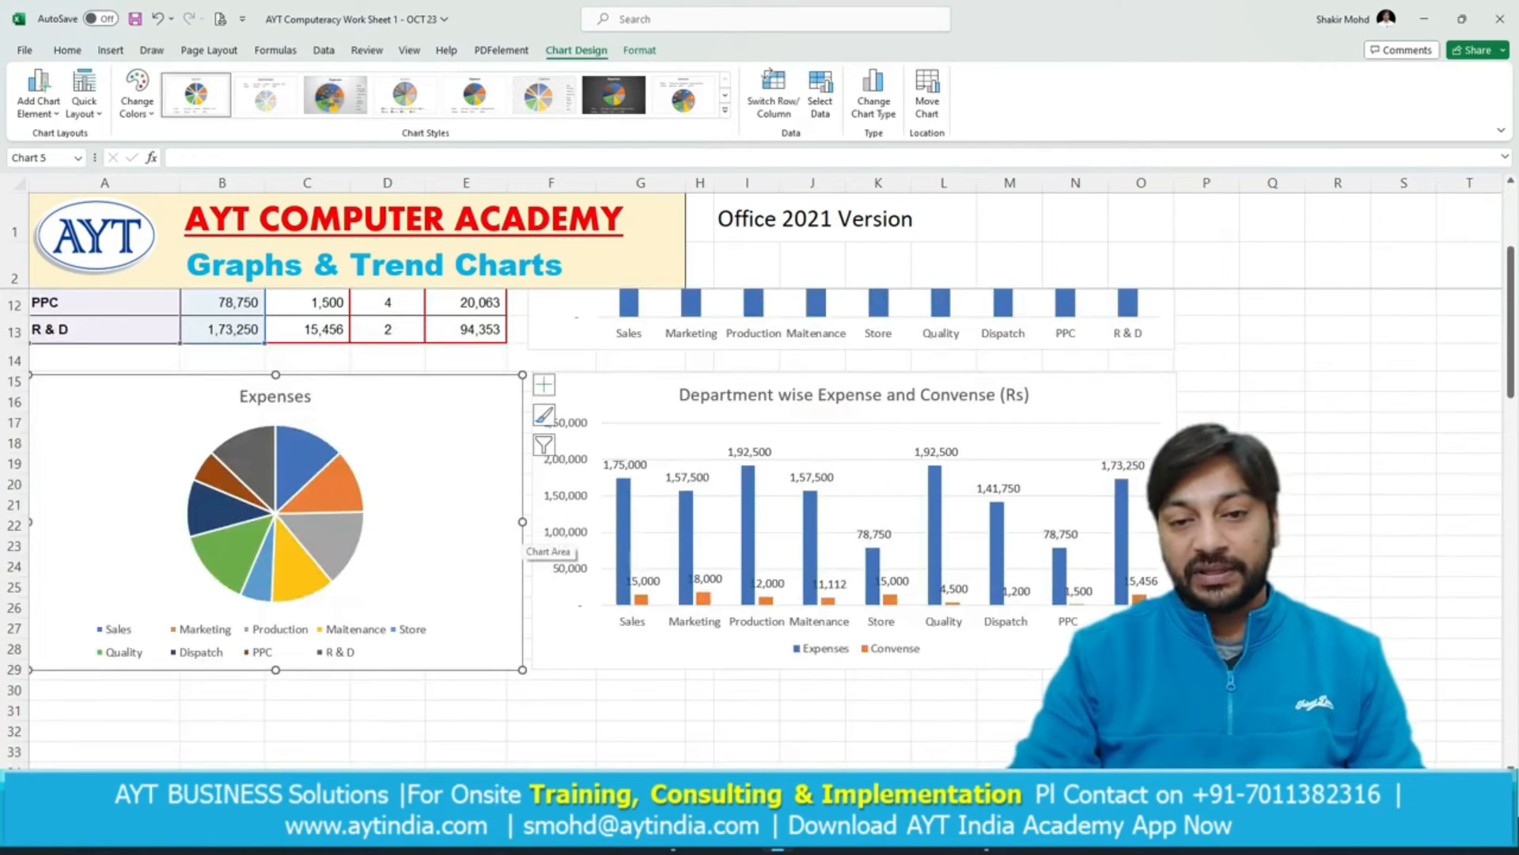
pyautogui.moveTo(523, 523); pyautogui.dragTo(518, 522)
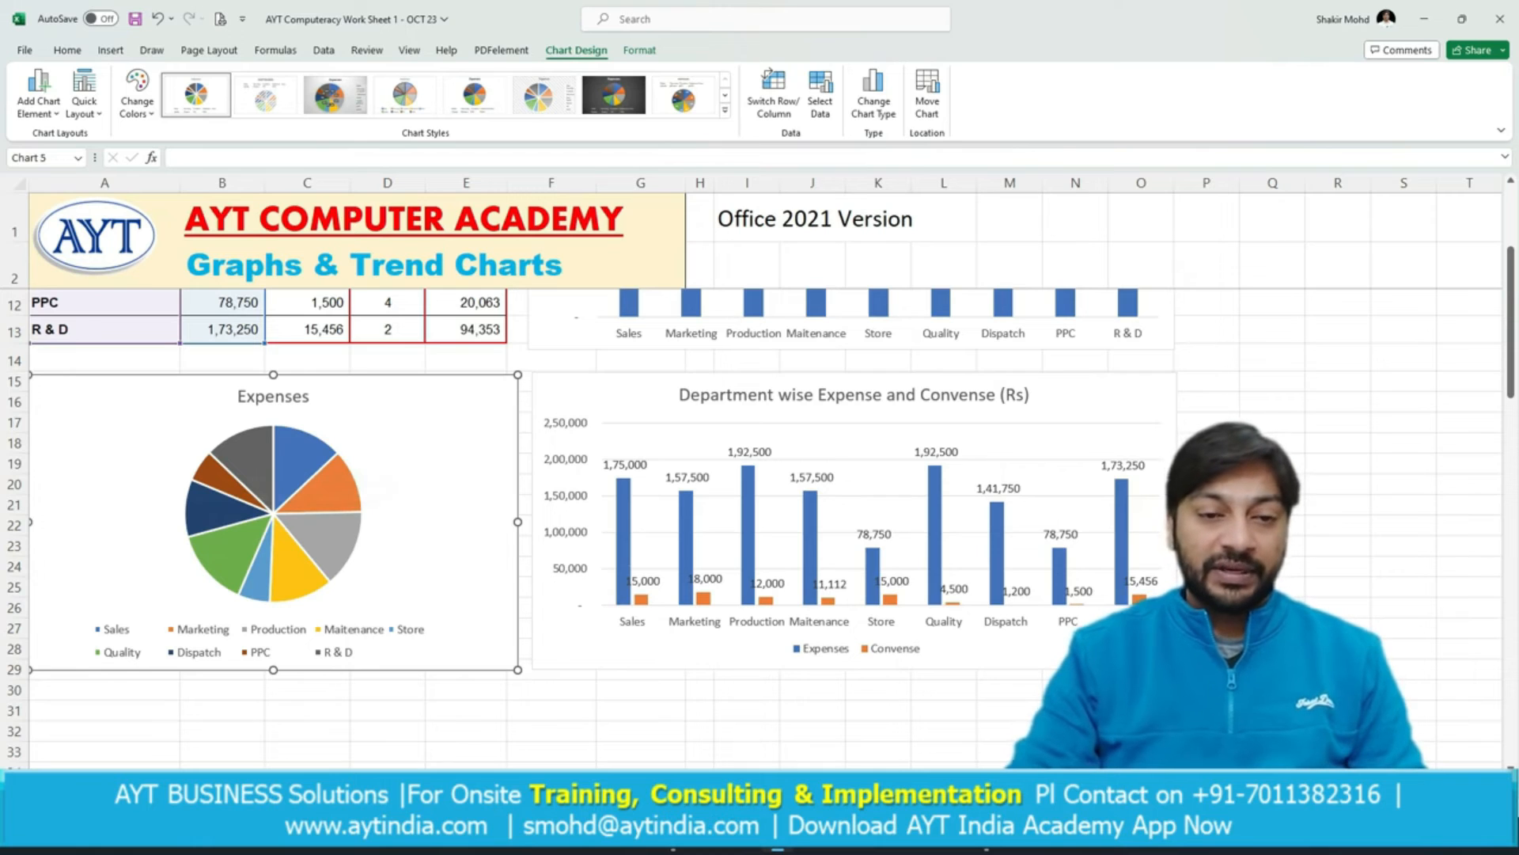
# Add data labels to the Expenses pie chart.
pyautogui.moveTo(277, 568)
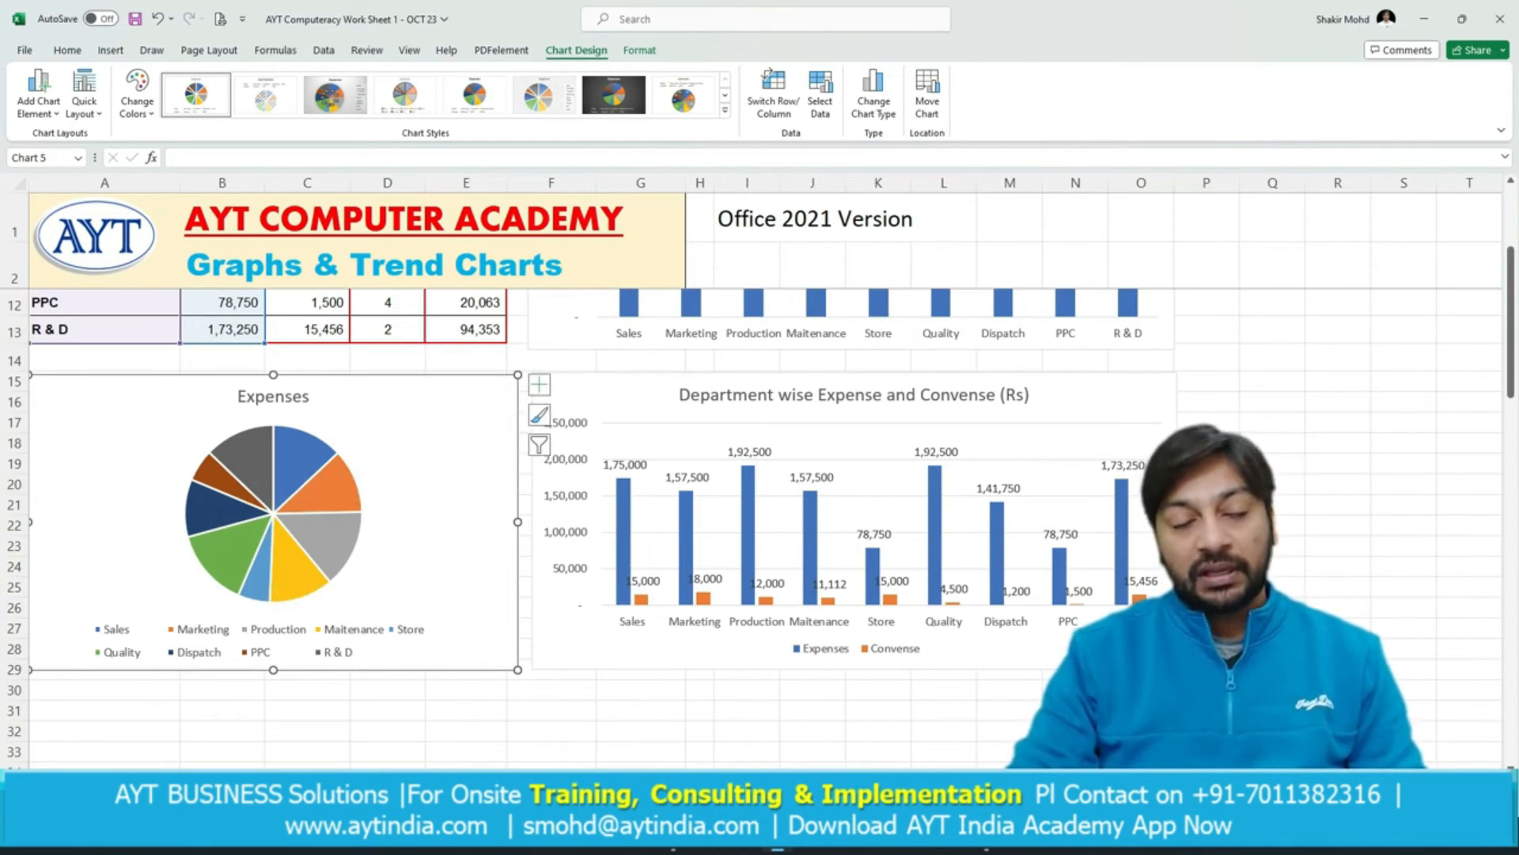
pyautogui.click(538, 385)
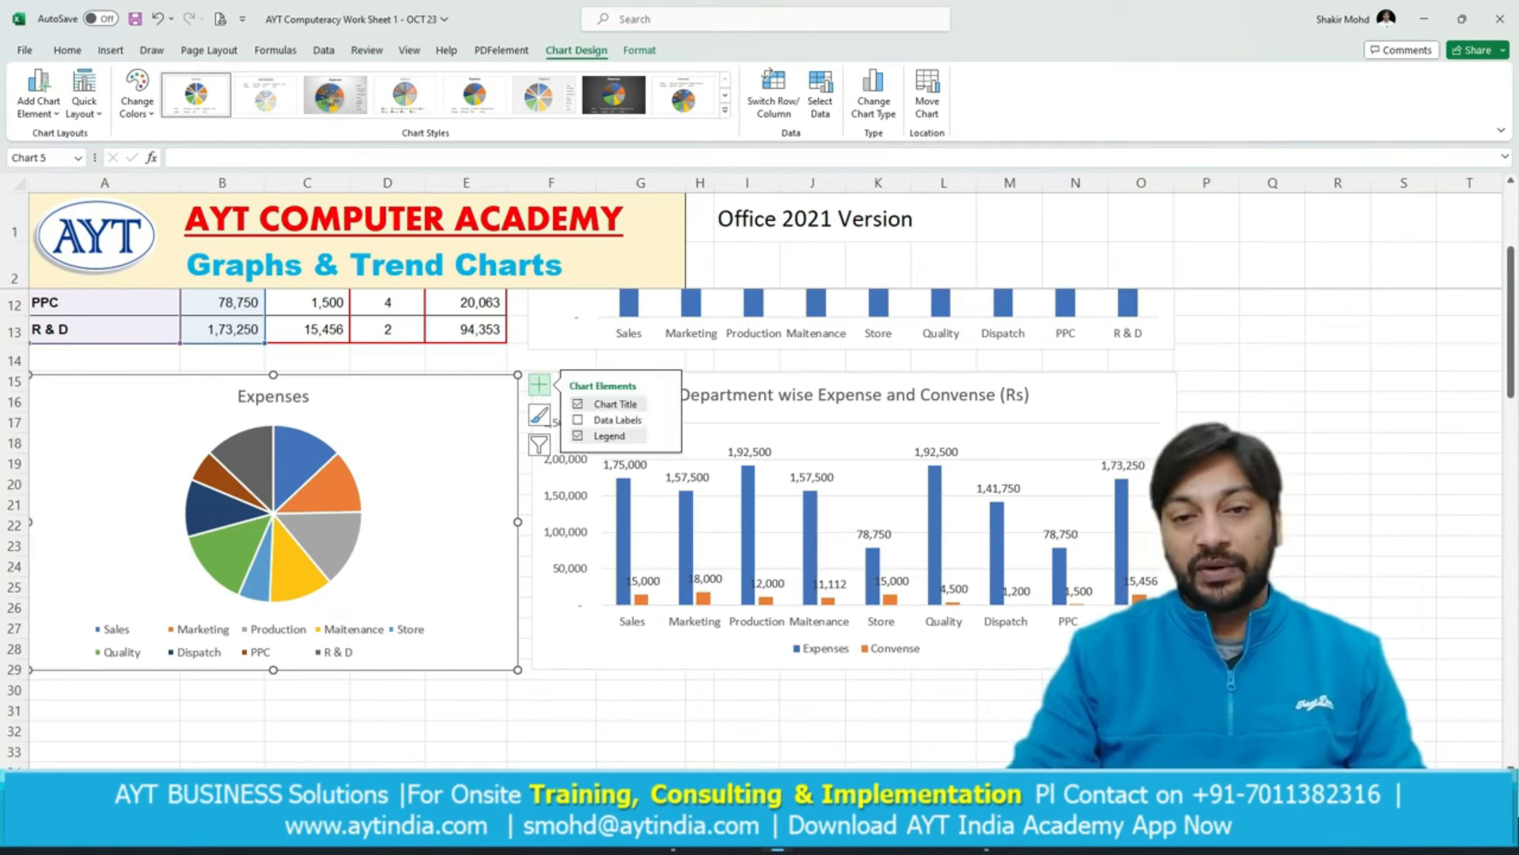
pyautogui.click(578, 419)
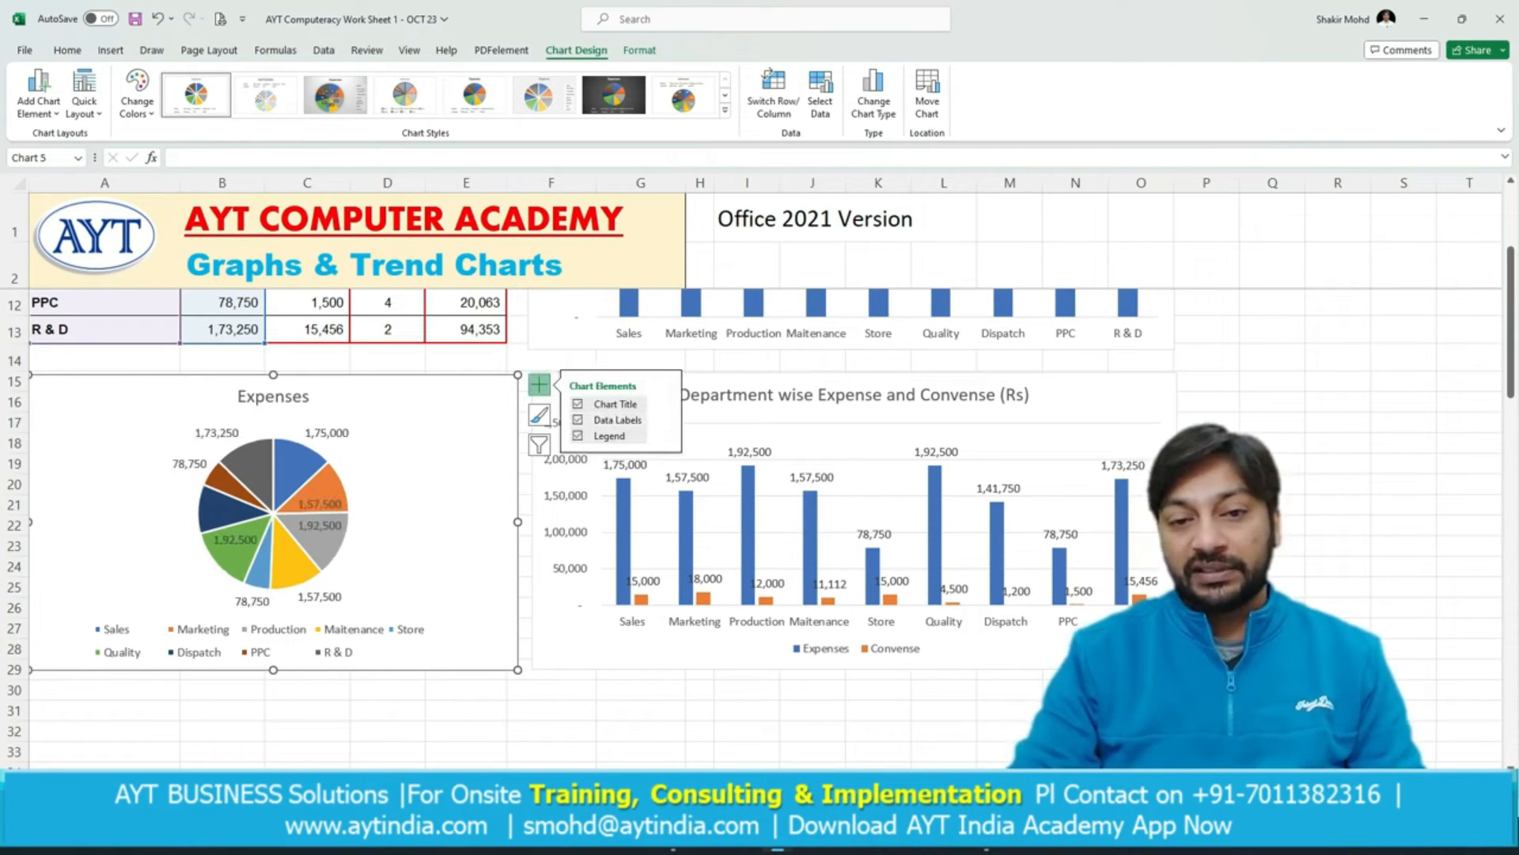
pyautogui.click(471, 690)
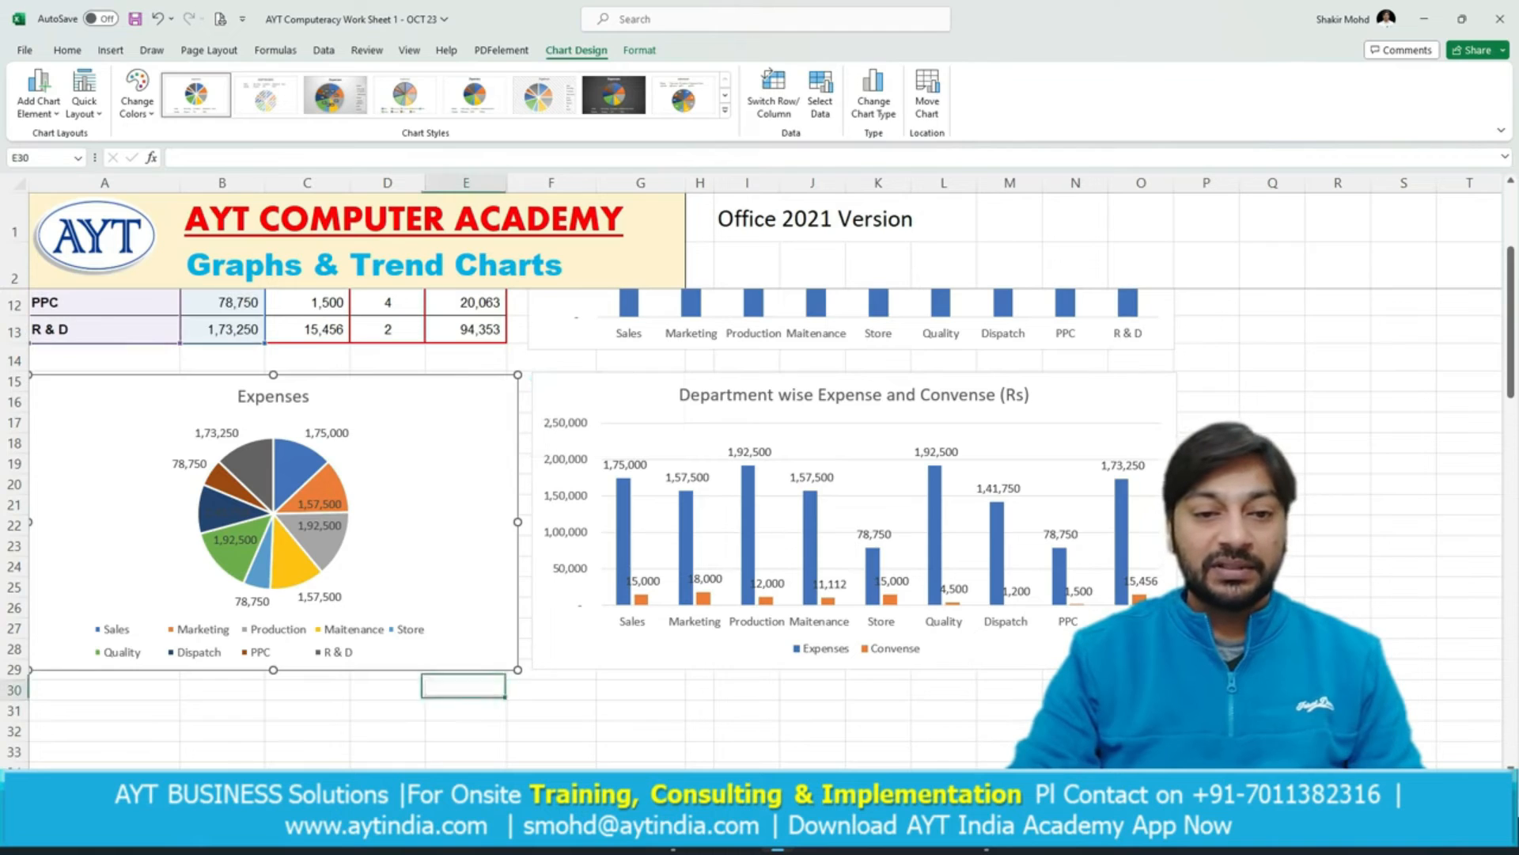
pyautogui.scroll(3, 472, 690)
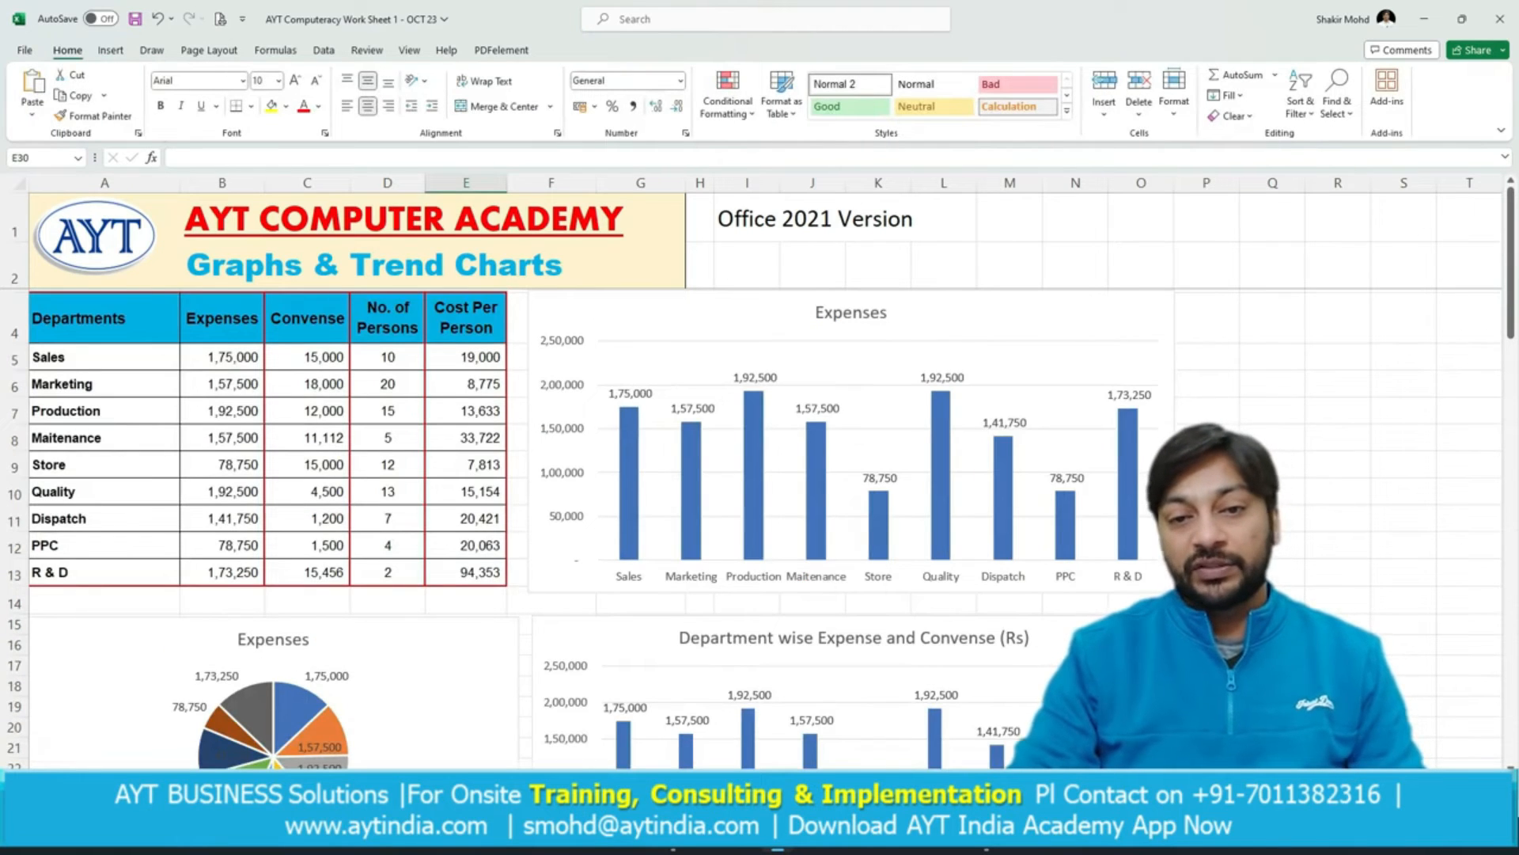
pyautogui.click(110, 51)
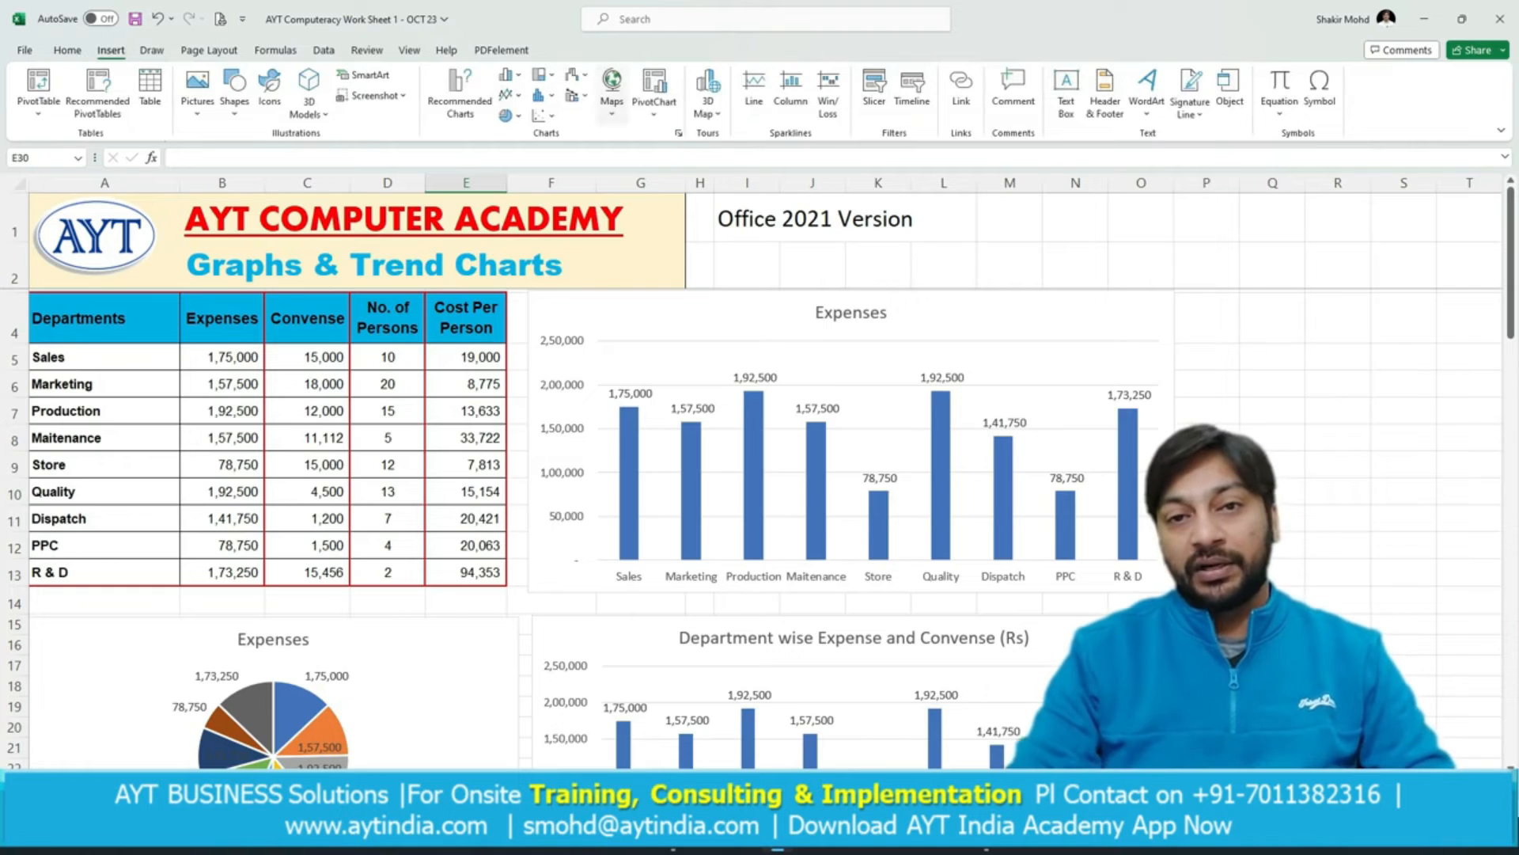
pyautogui.click(466, 492)
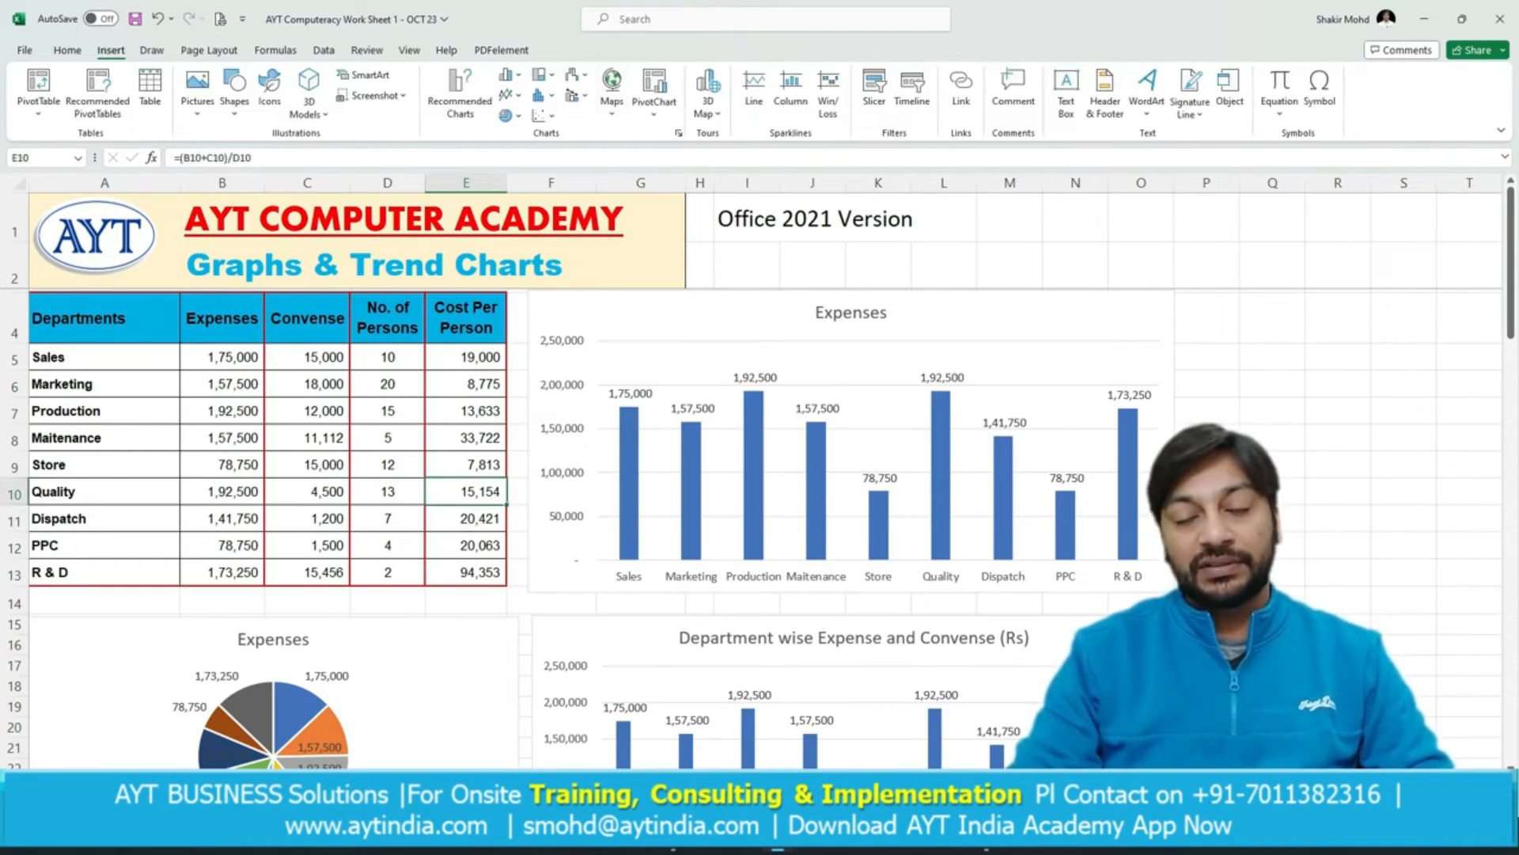
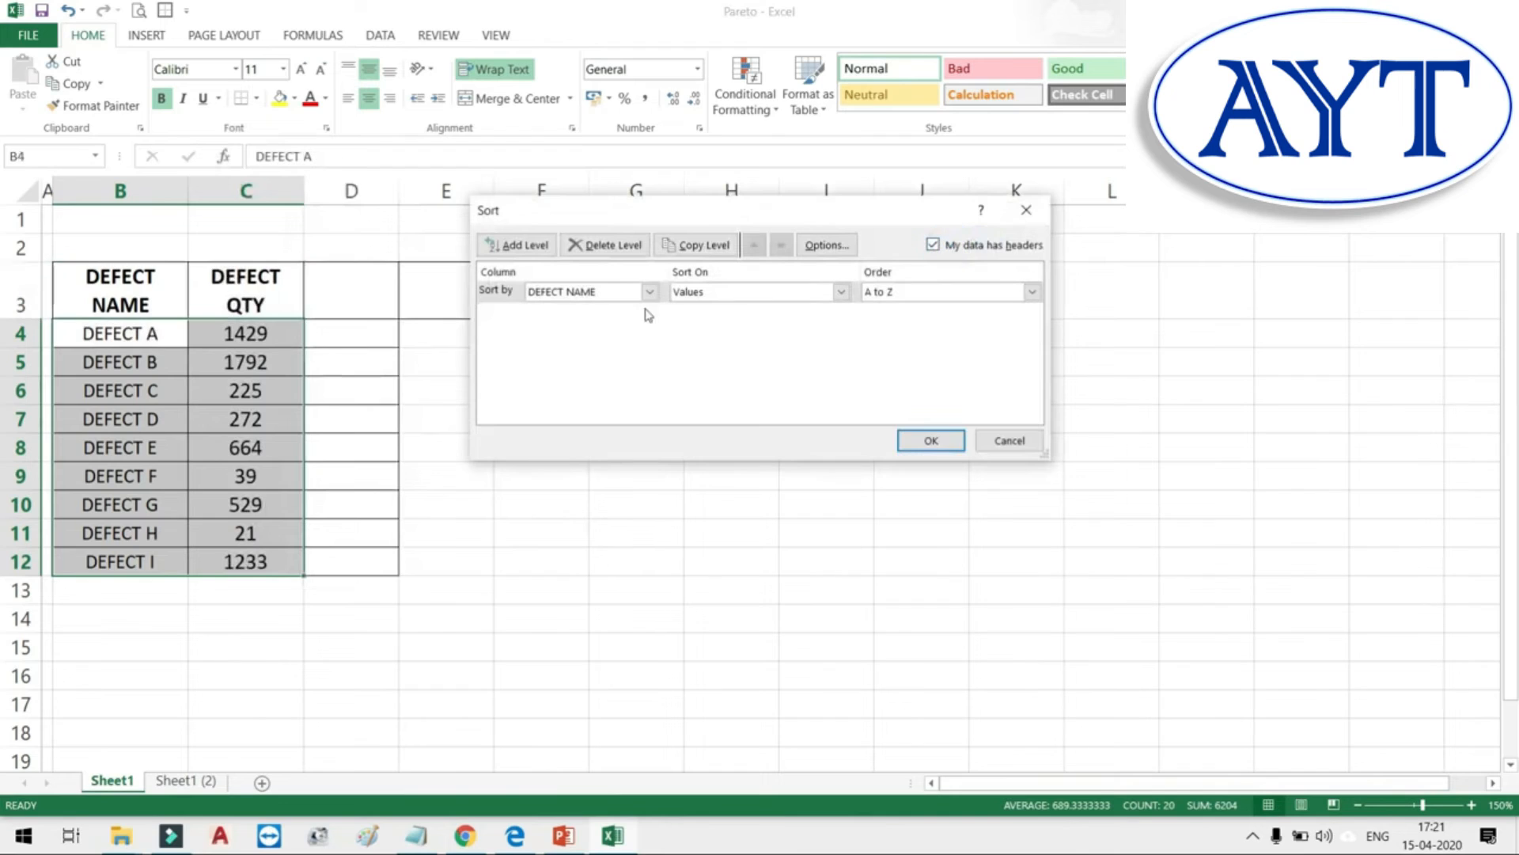
# Sort the defect table by DEFECT QTY from largest to smallest.
pyautogui.click(649, 291)
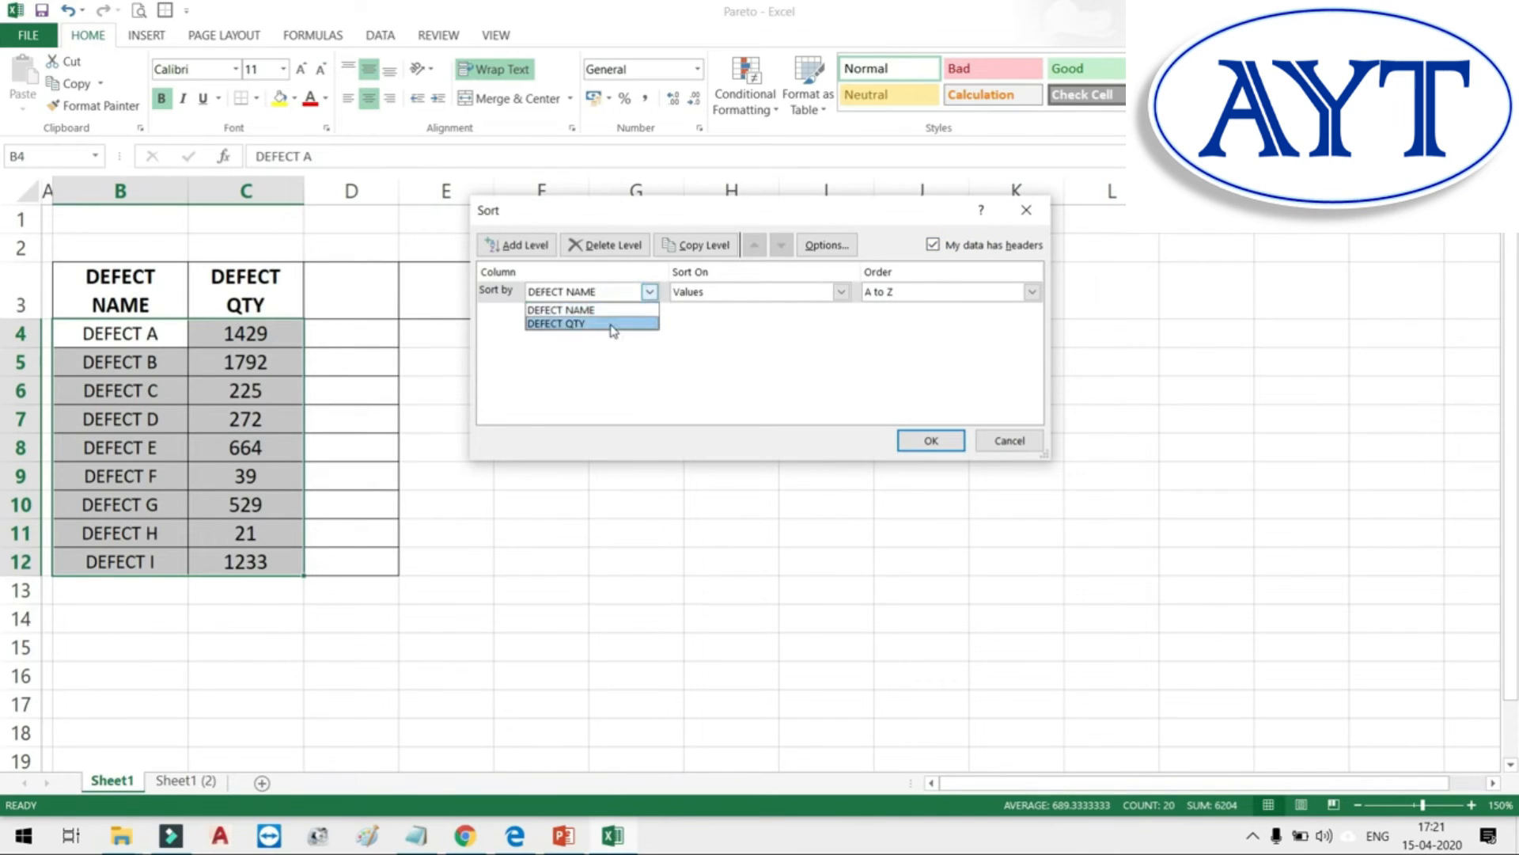
pyautogui.click(613, 324)
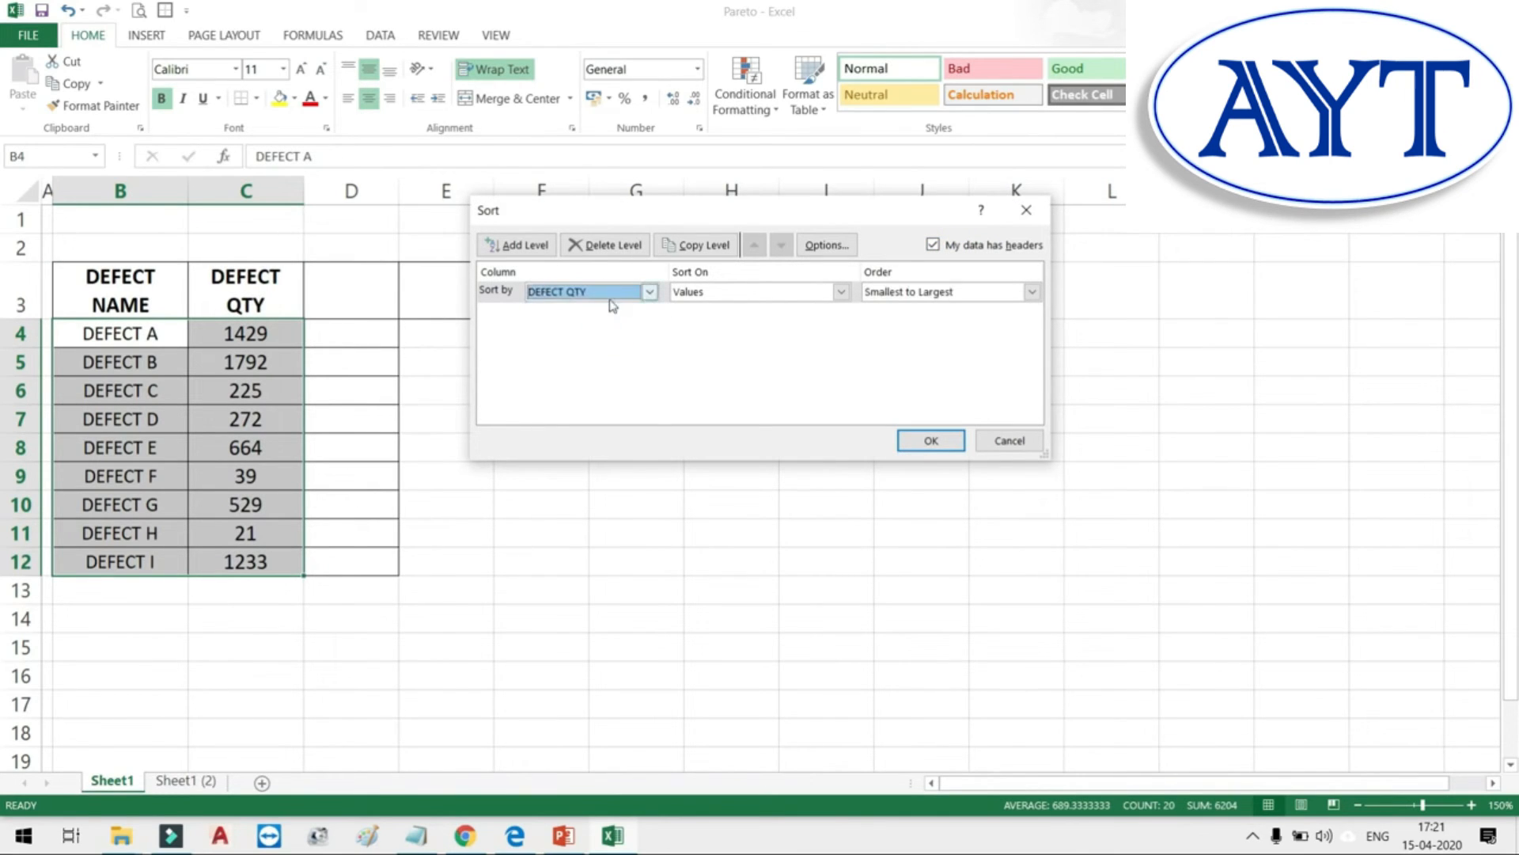
pyautogui.click(911, 299)
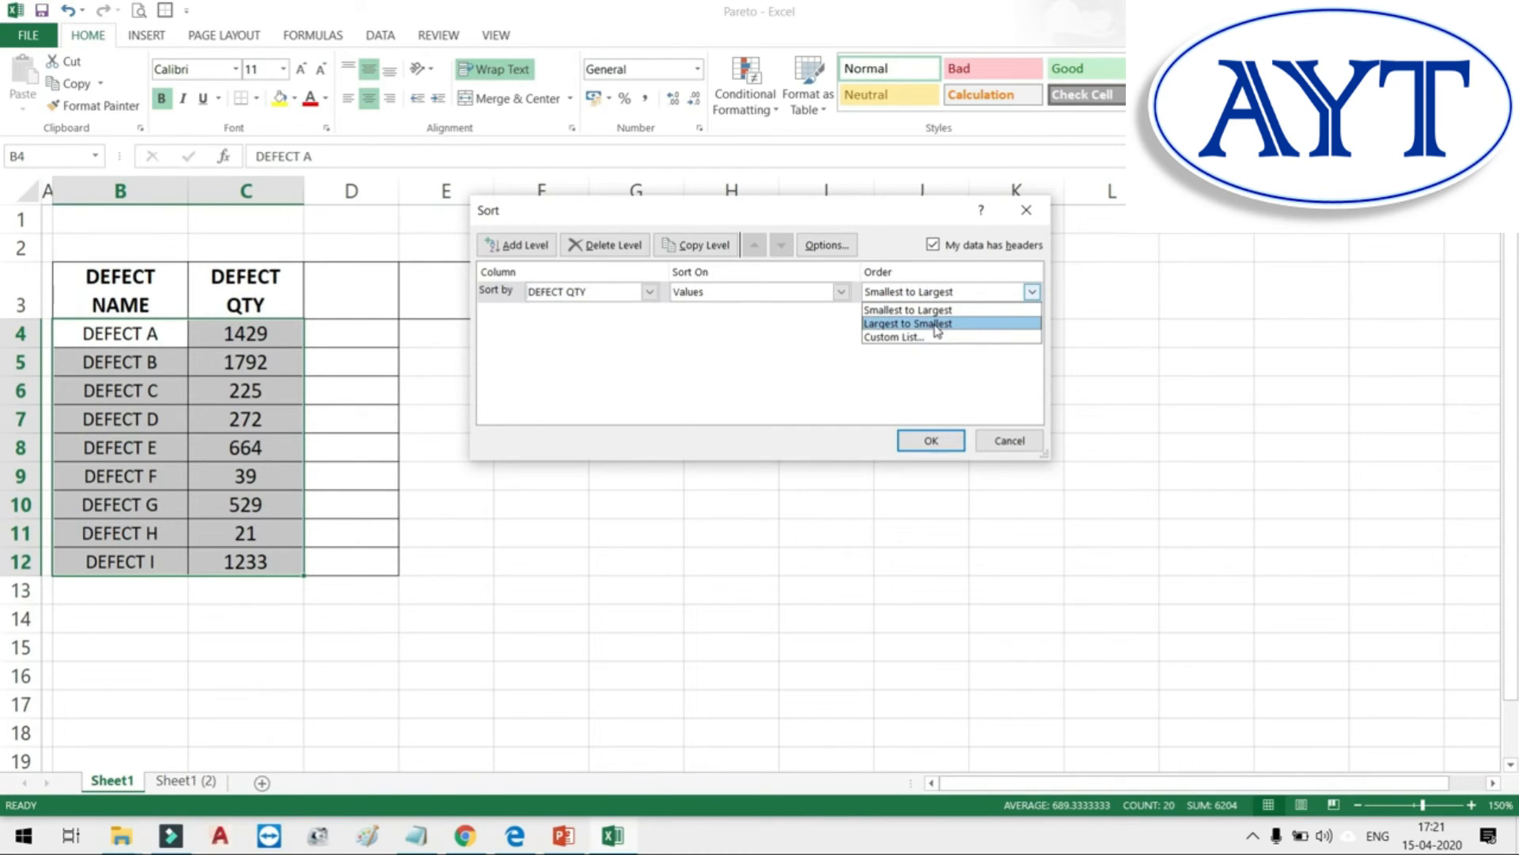
pyautogui.click(936, 324)
pyautogui.click(932, 440)
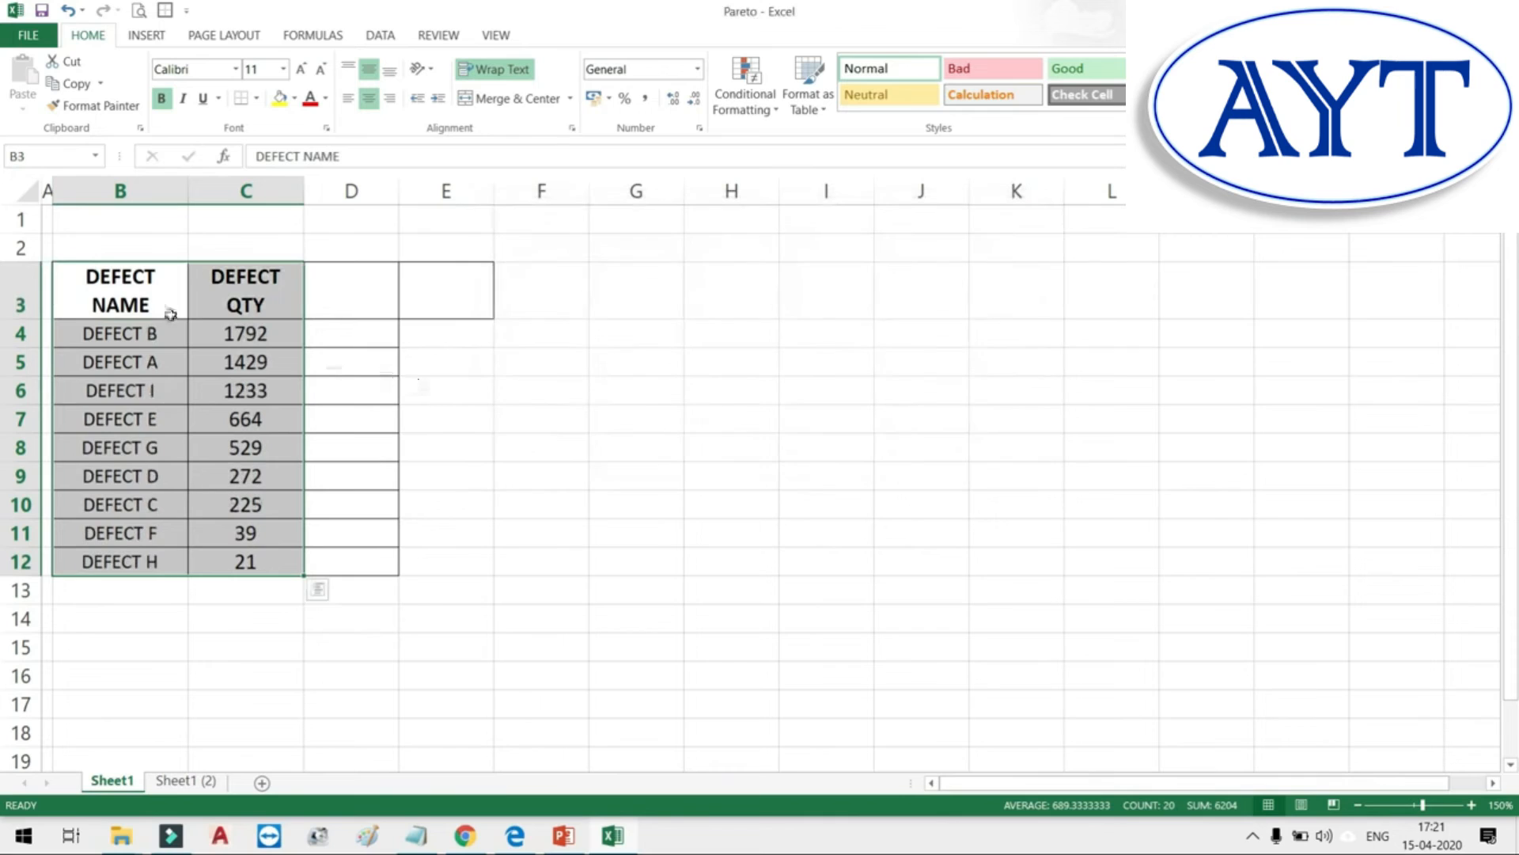
# Add the column headers CUM QTY in D3 and CUM % in E3 beside the sorted defect table.
pyautogui.click(122, 360)
pyautogui.moveTo(141, 307); pyautogui.dragTo(209, 560)
pyautogui.click(339, 391)
pyautogui.click(390, 333)
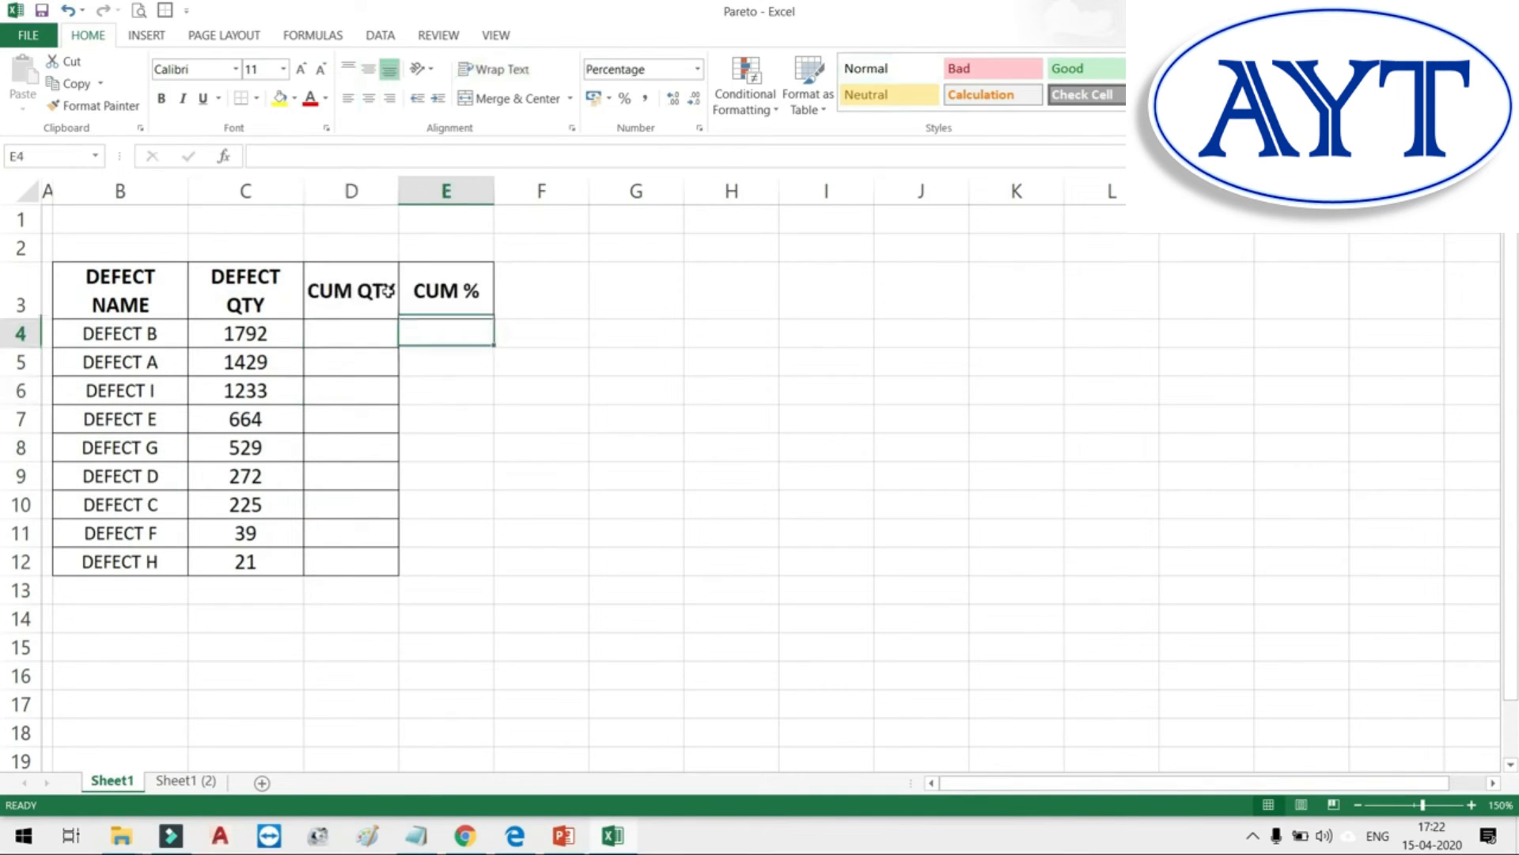
# Enter =C4 in D4 as the first cumulative quantity.
pyautogui.press('Left')
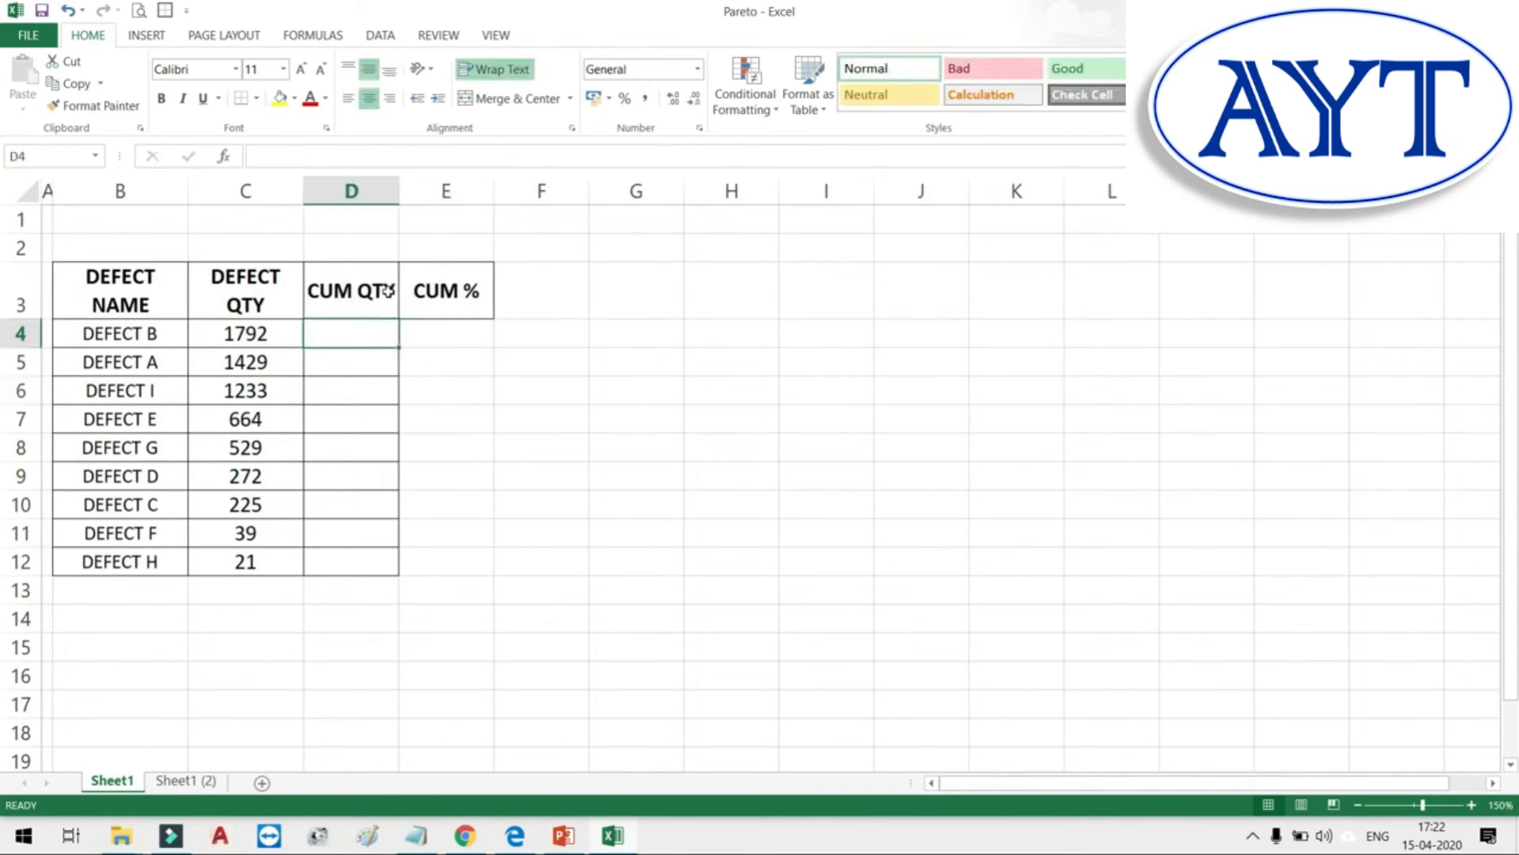
pyautogui.write('=')
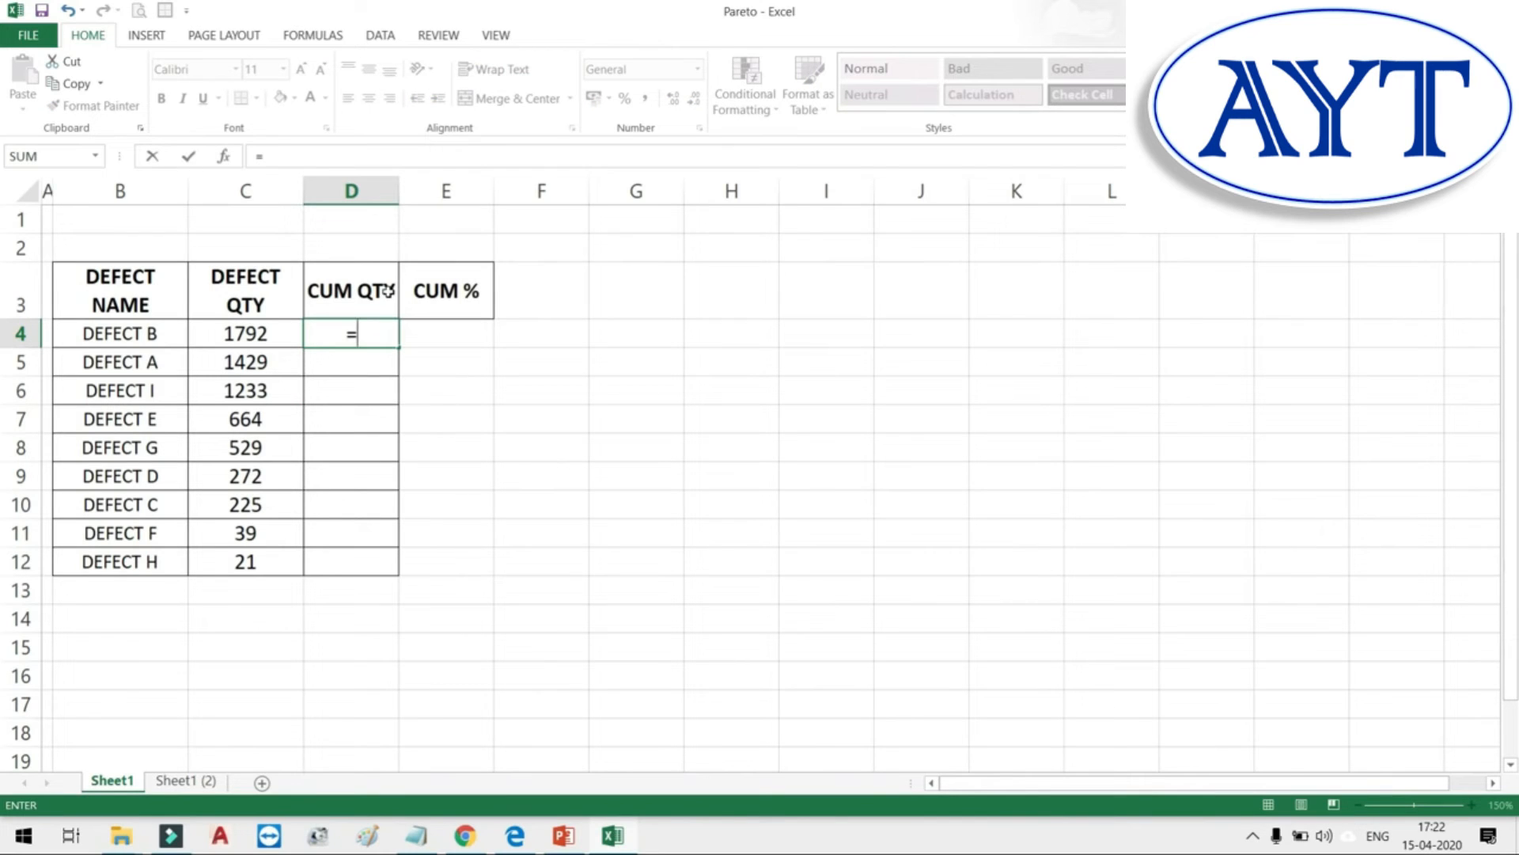
pyautogui.press('Left')
pyautogui.press('Return')
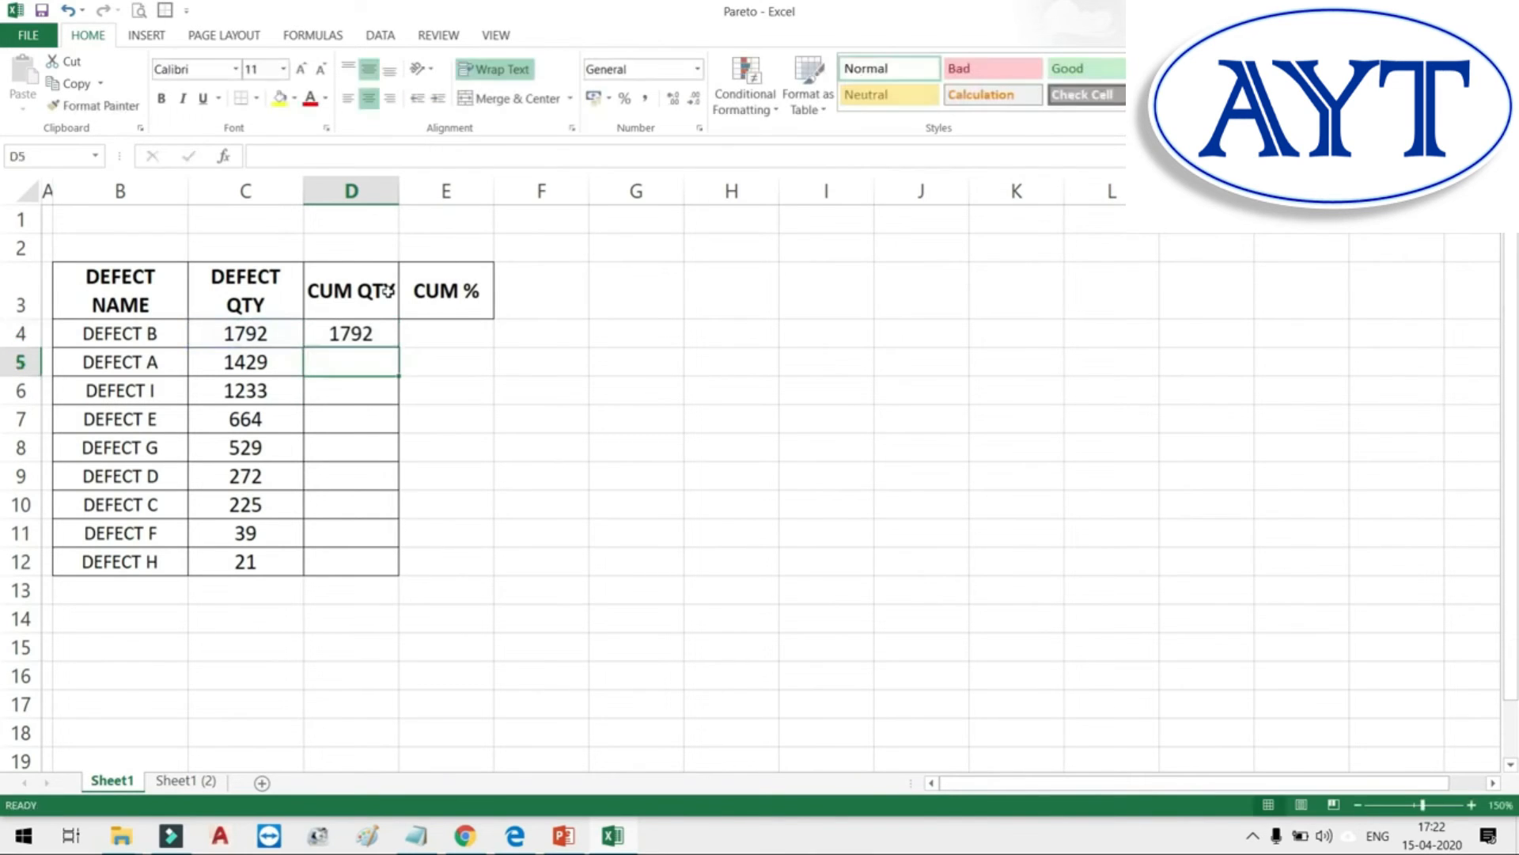
# Enter =D4+C5 in D5 as the second cumulative quantity.
pyautogui.write('=')
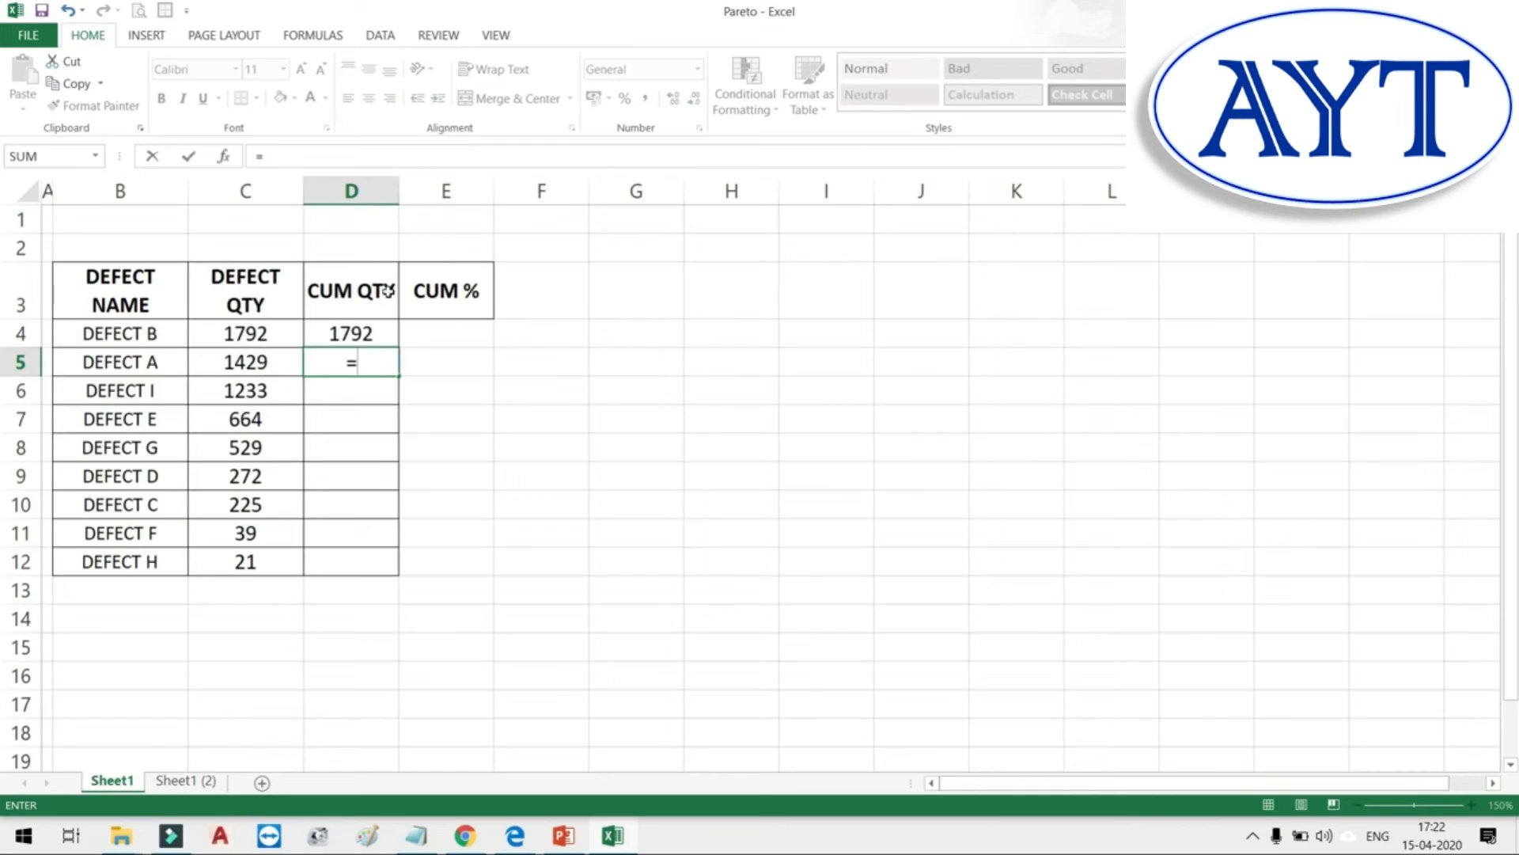
pyautogui.press('Up')
pyautogui.write('+')
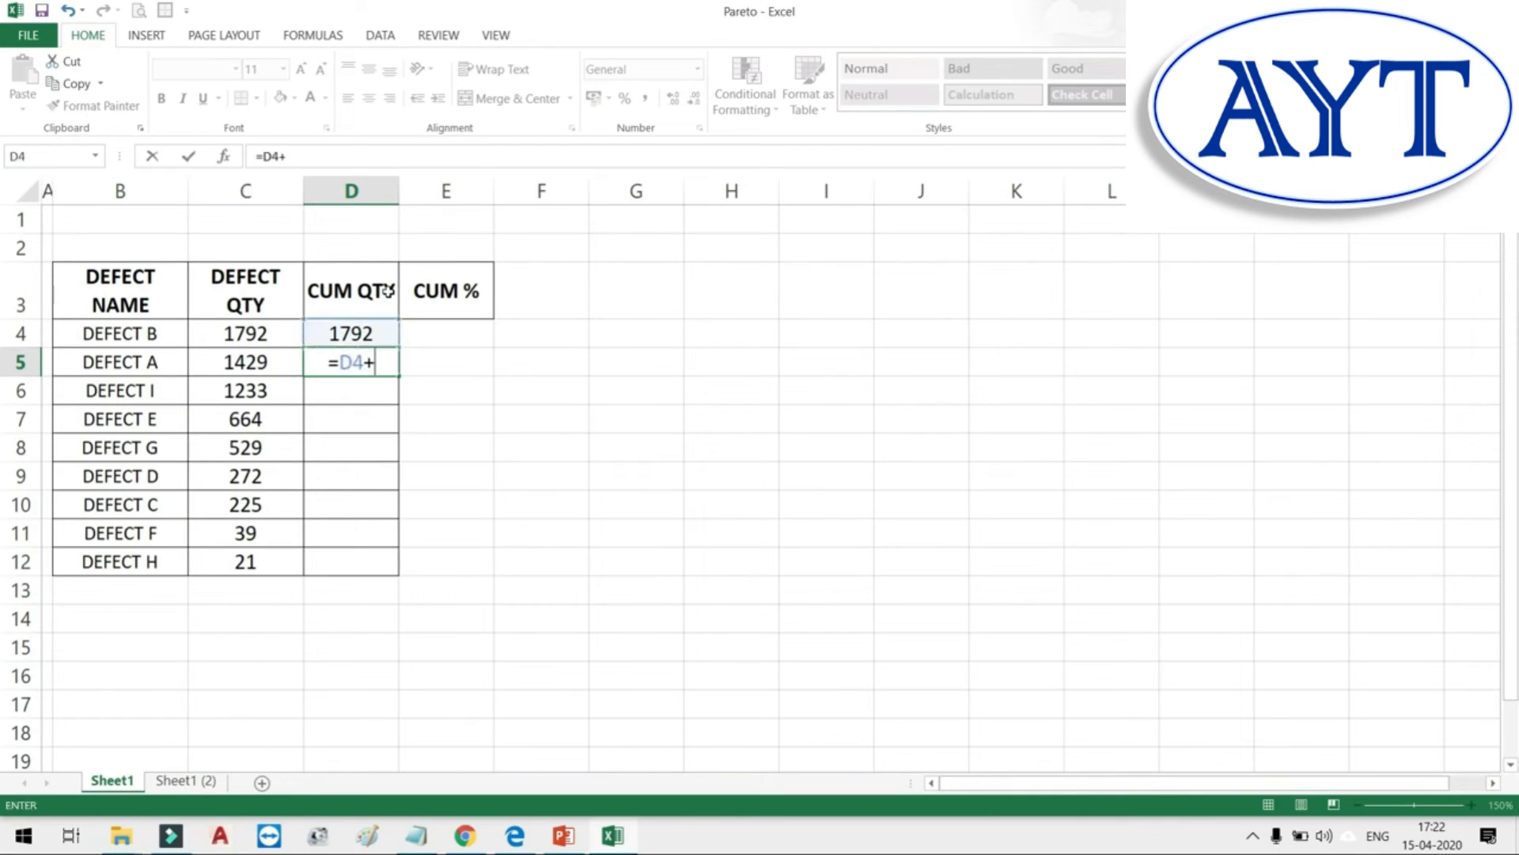
pyautogui.press('Left')
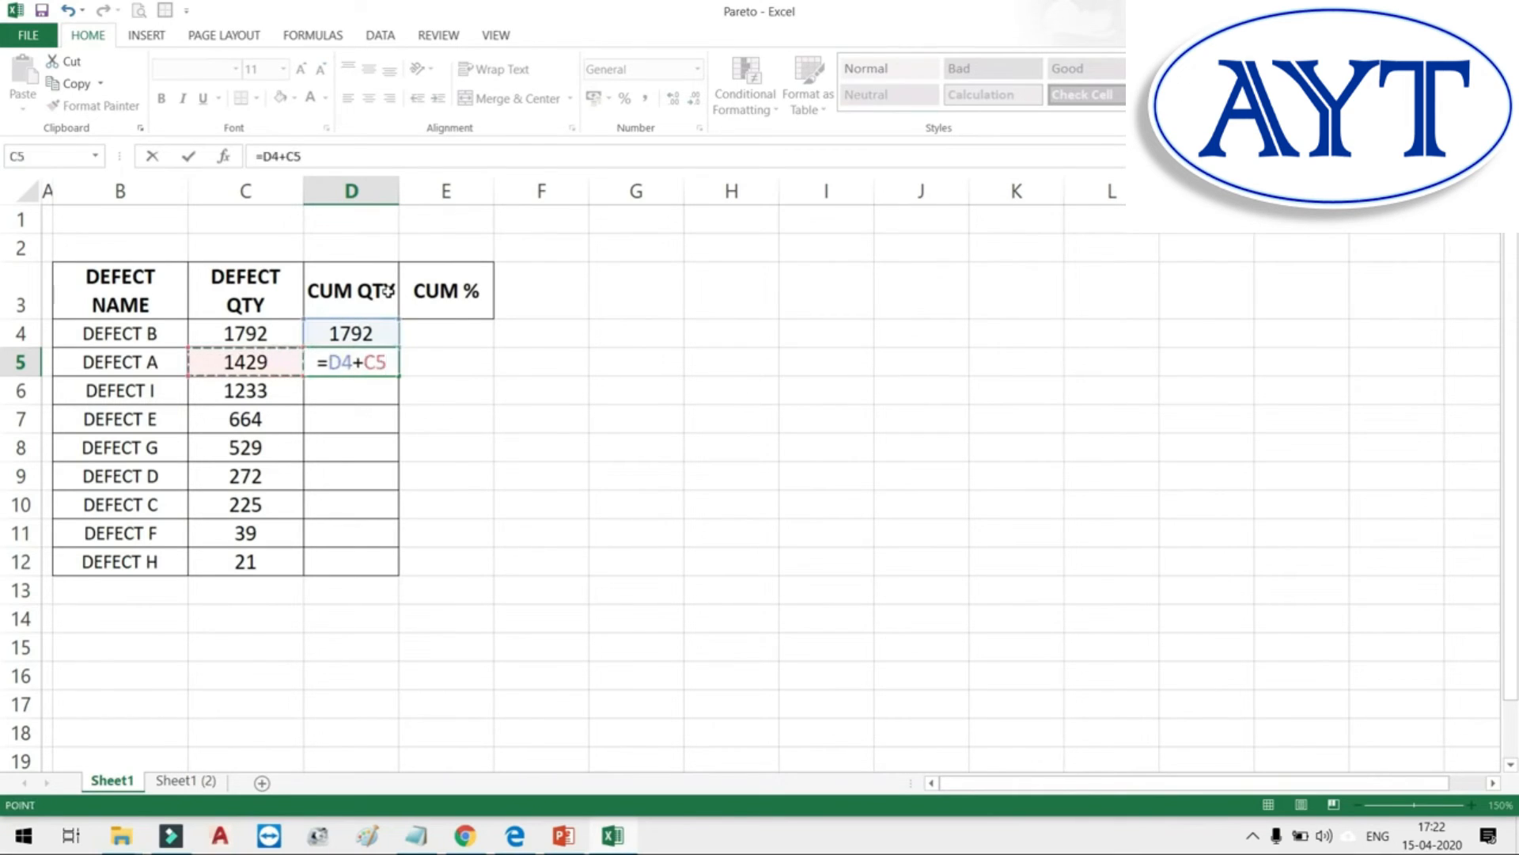
pyautogui.press('Return')
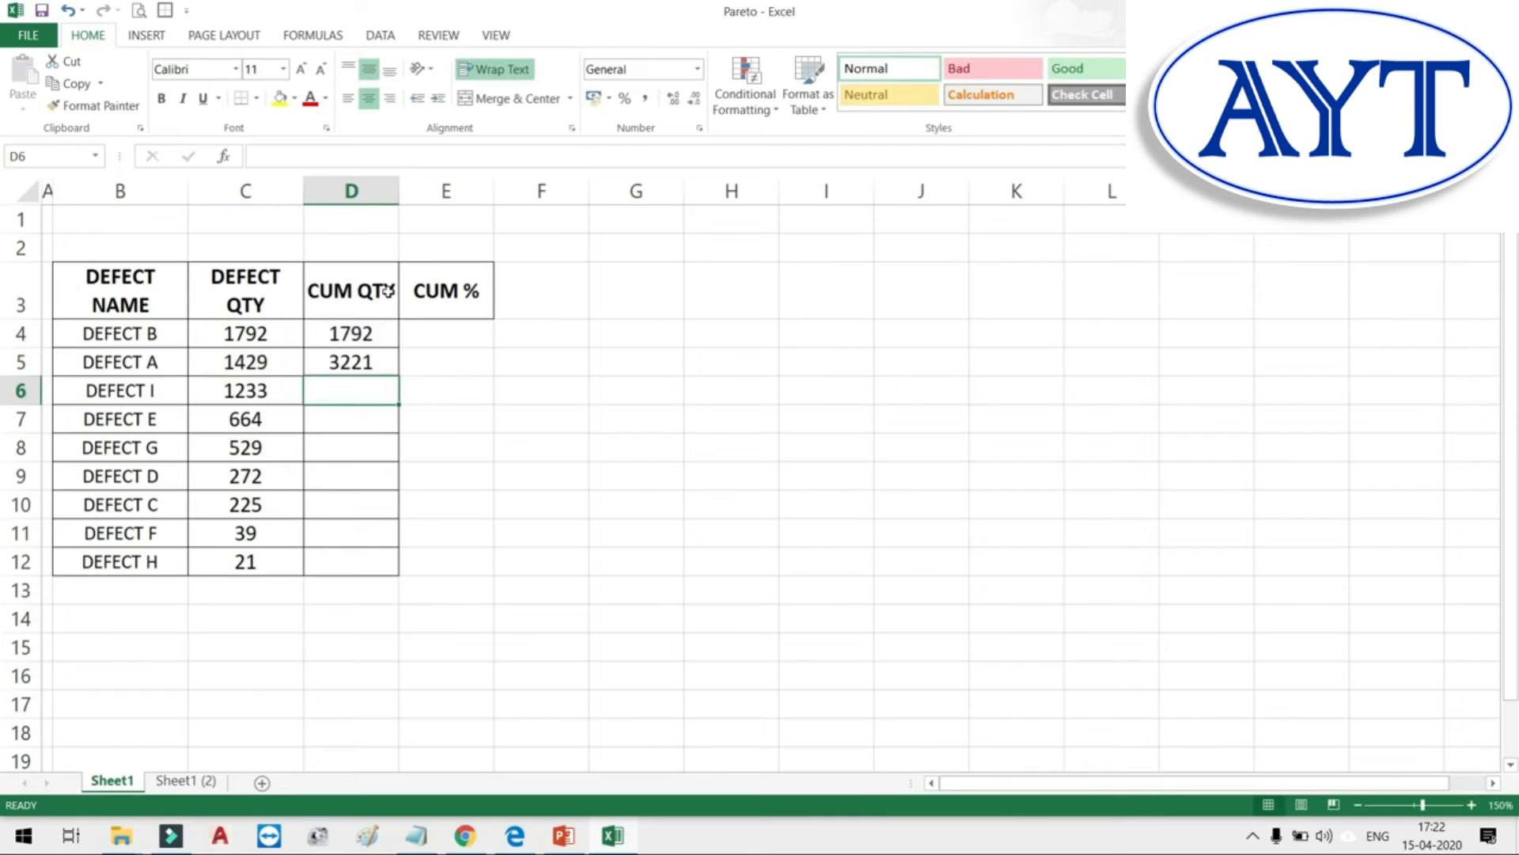
# Enter =D5+C6 in D6 as the cumulative quantity for DEFECT I.
pyautogui.write('=')
pyautogui.press('Up')
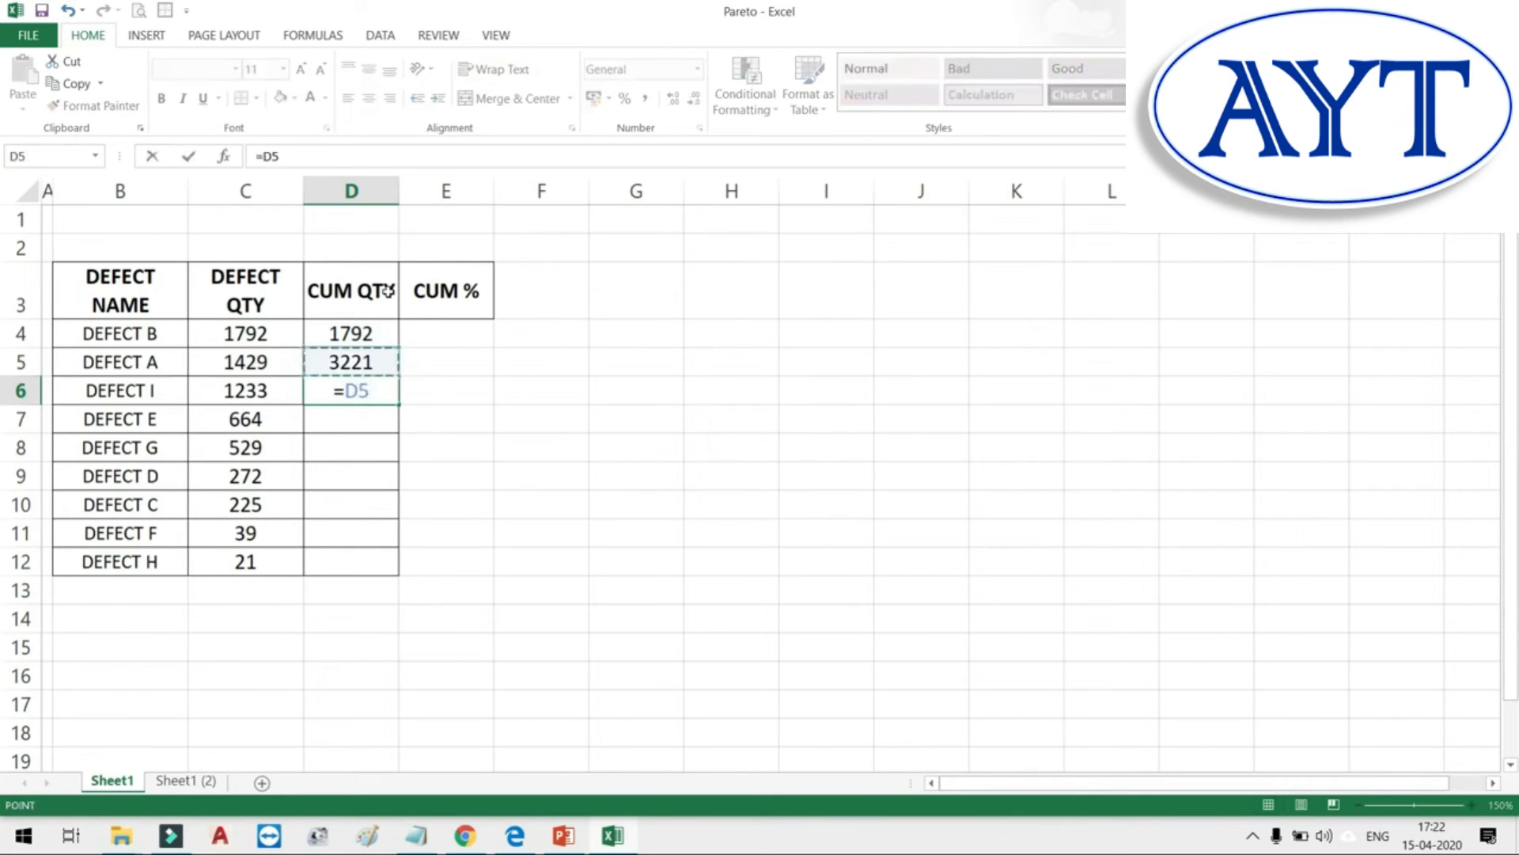
pyautogui.write('+')
pyautogui.press('Left')
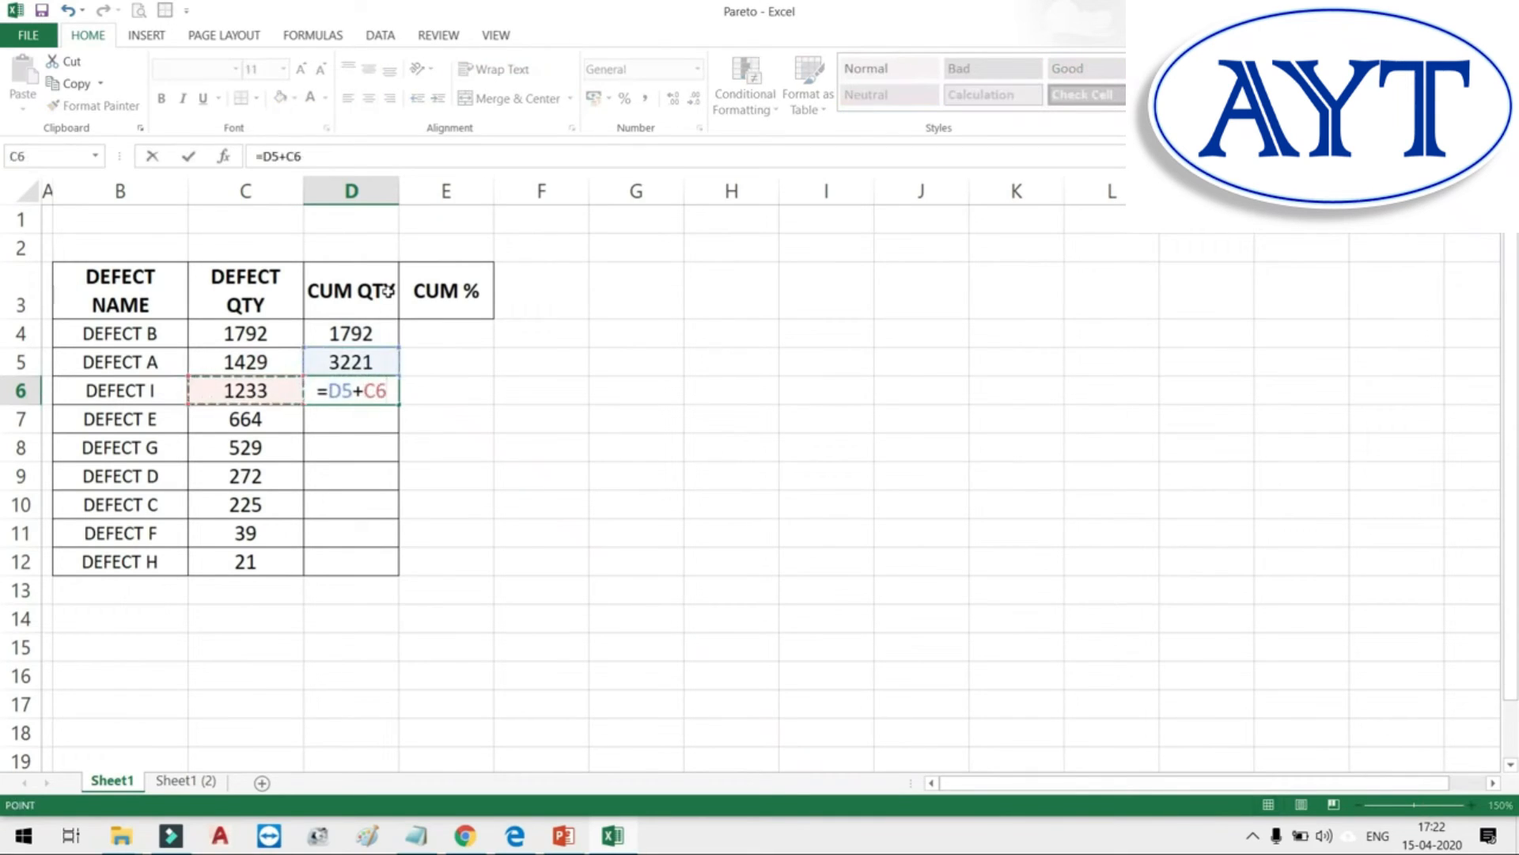
pyautogui.press('Return')
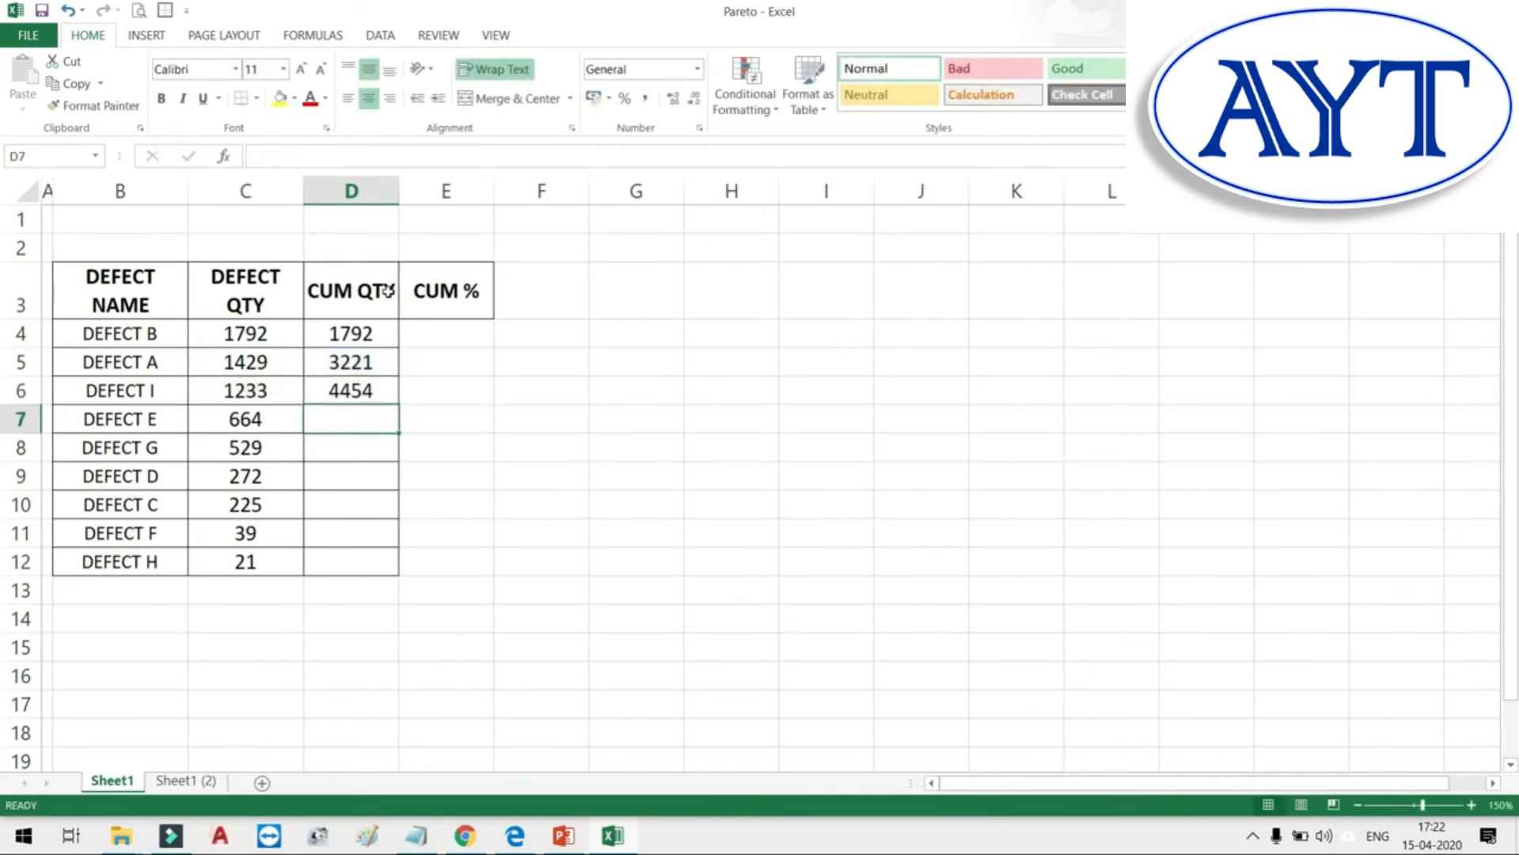
# Enter =D6+C7 in D7 as the cumulative quantity for DEFECT E.
pyautogui.write('=')
pyautogui.press('Up')
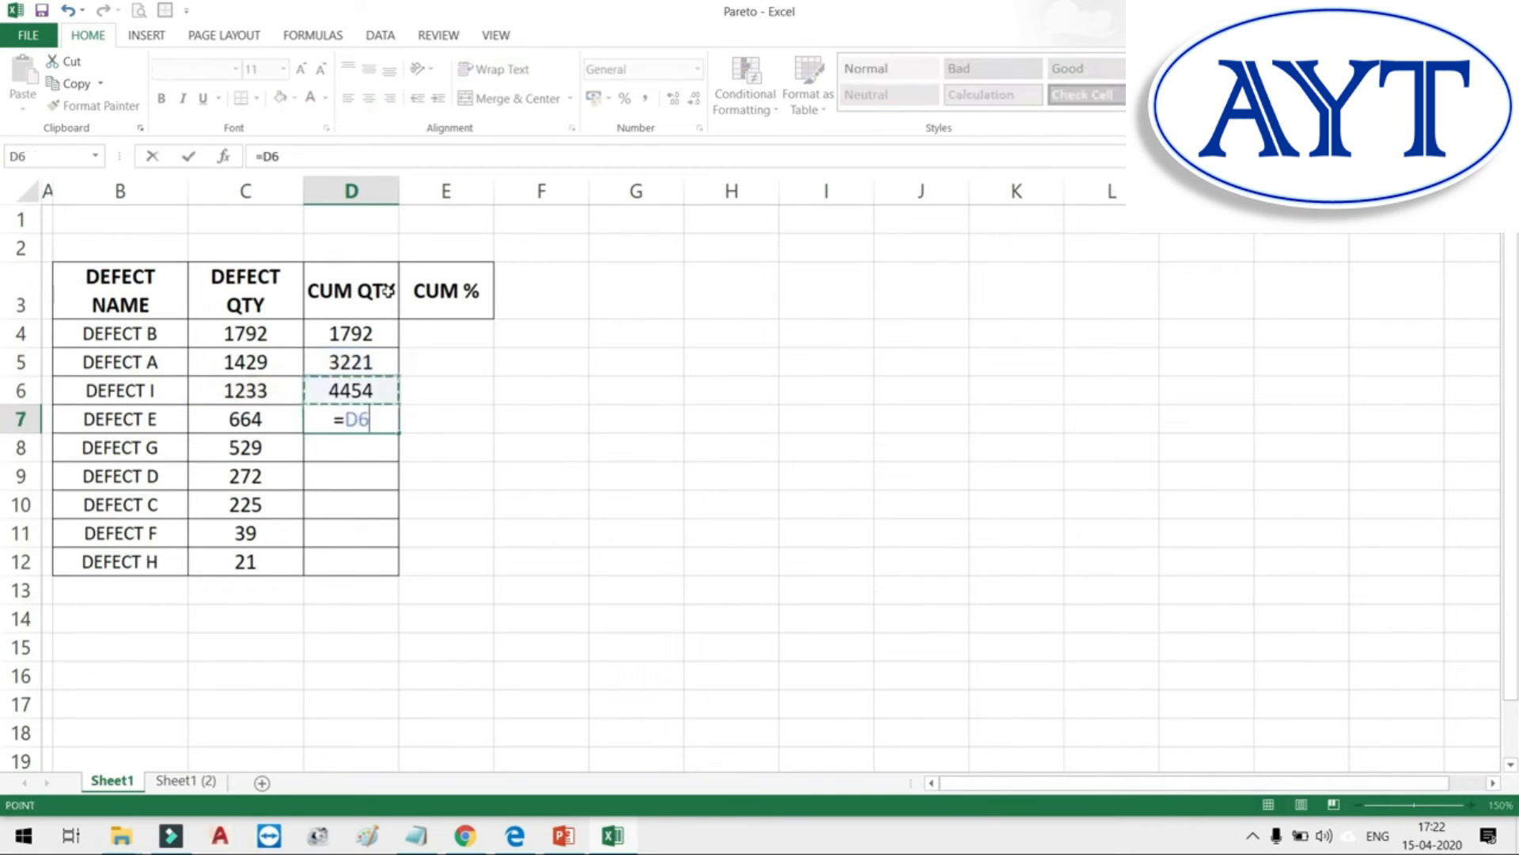
pyautogui.write('+')
pyautogui.press('Left')
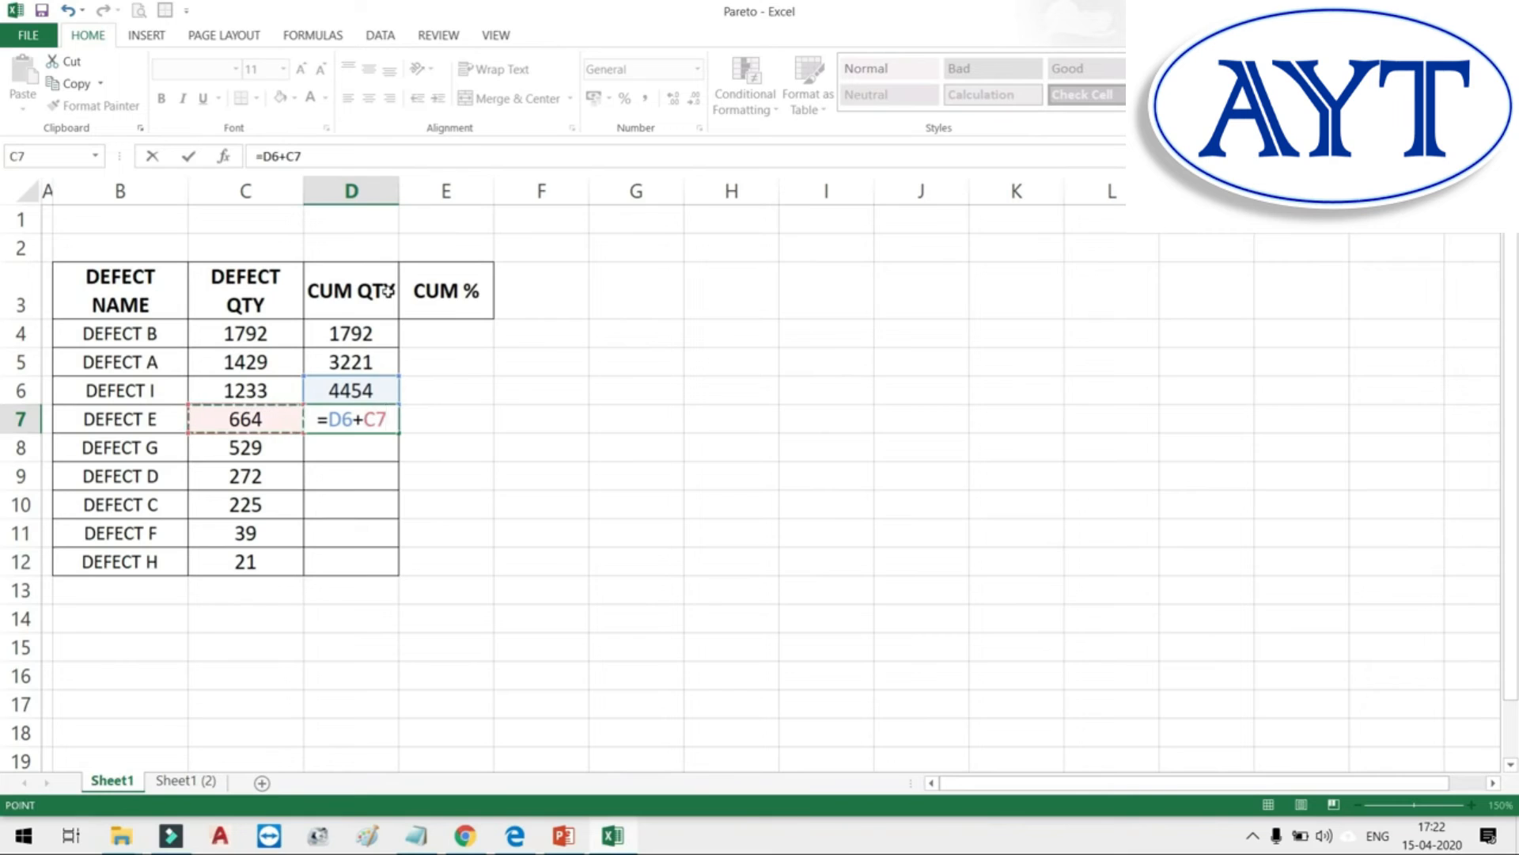
pyautogui.press('Return')
# Fill the cumulative quantity formula from D6 down through D12.
pyautogui.moveTo(386, 396); pyautogui.dragTo(390, 423)
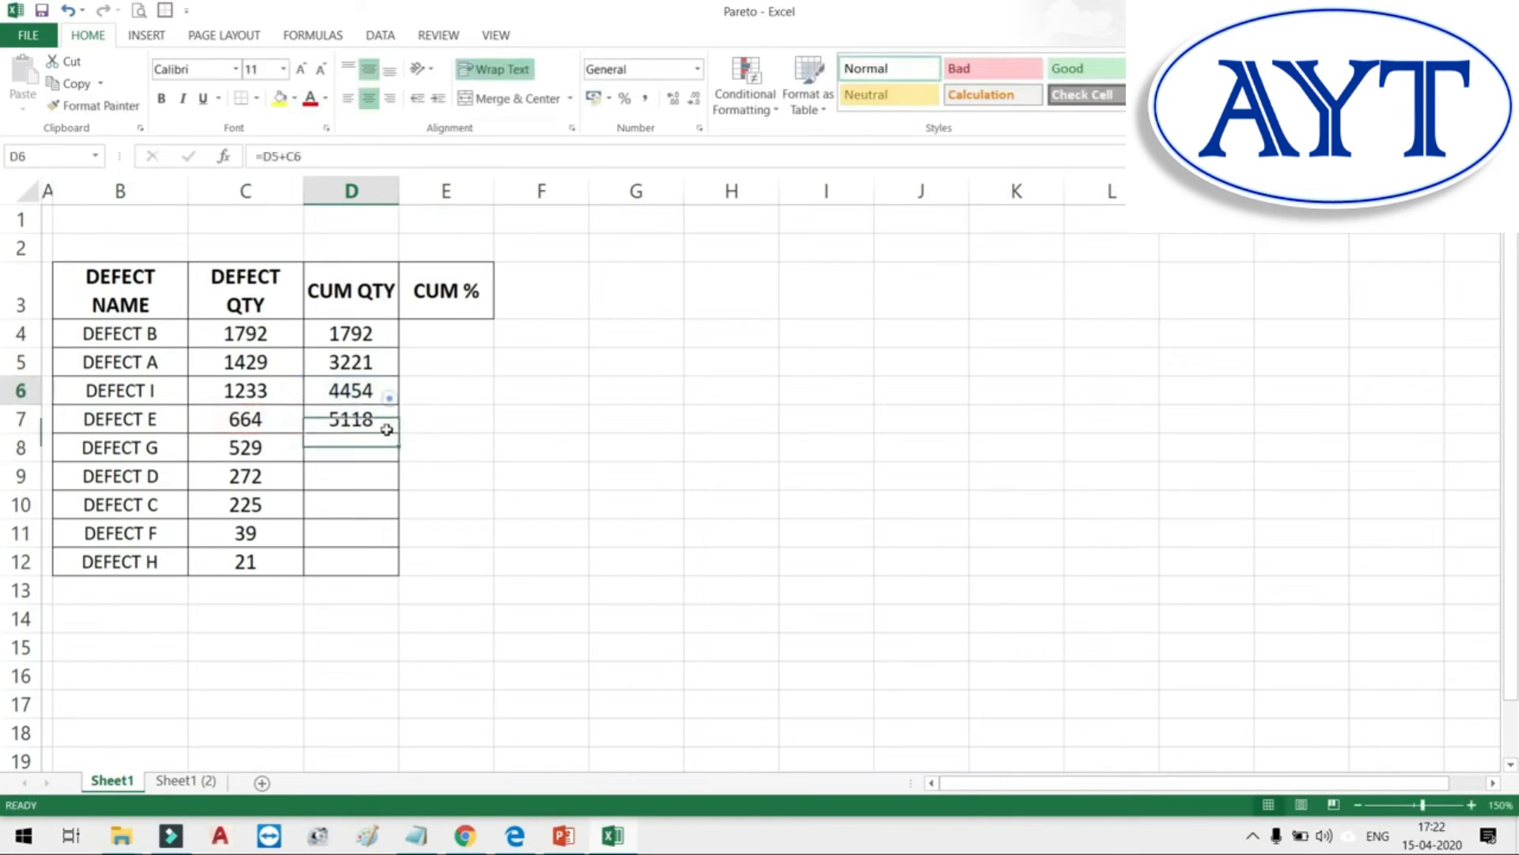
pyautogui.doubleClick(400, 433)
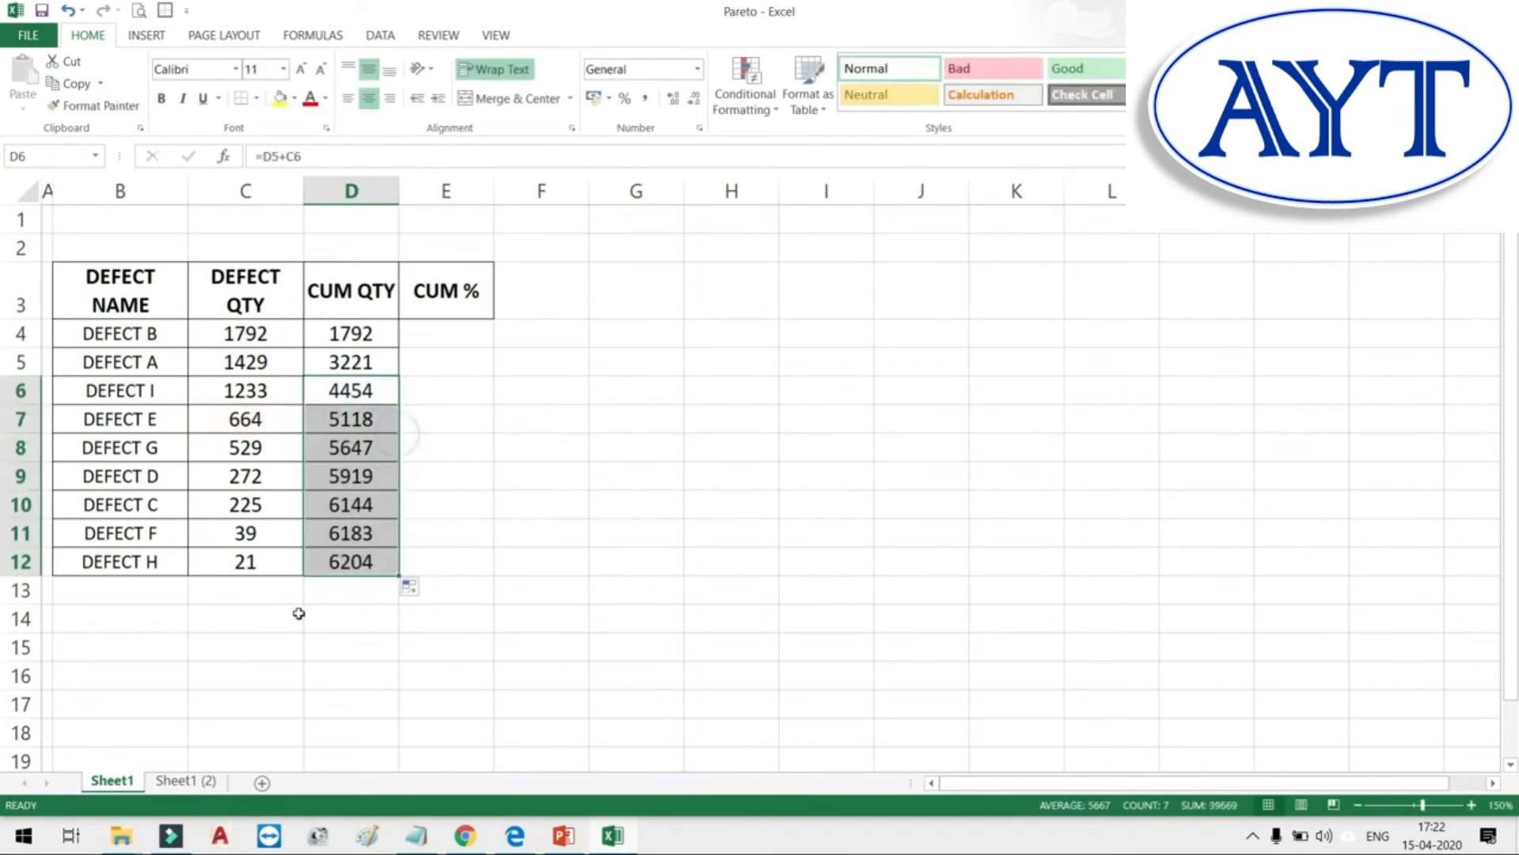
pyautogui.click(357, 588)
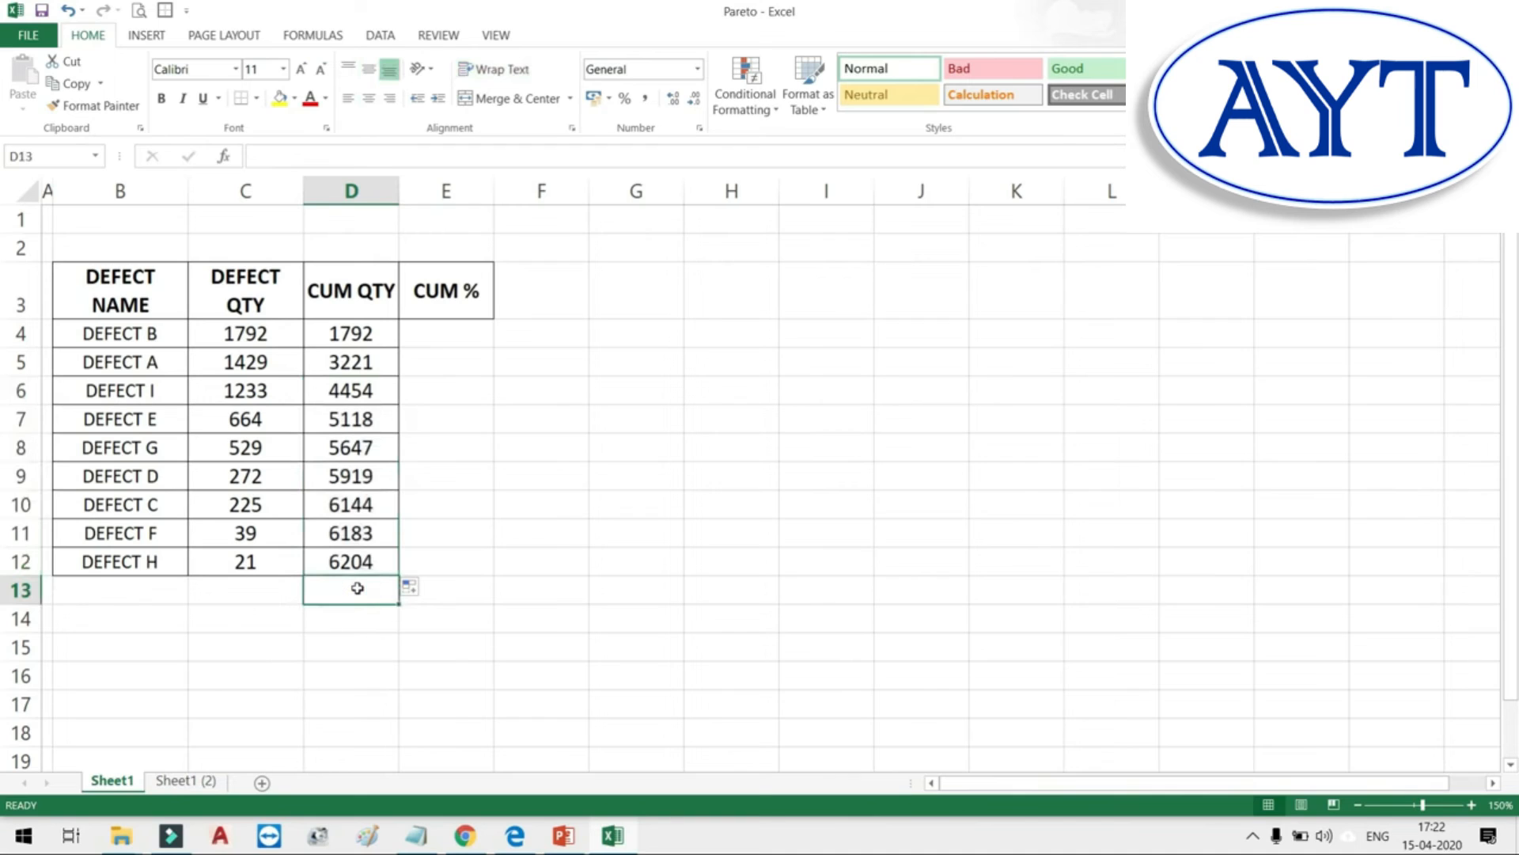
# Total the defect quantities in C13 with a SUM of C4:C12.
pyautogui.click(244, 589)
pyautogui.write('=SU')
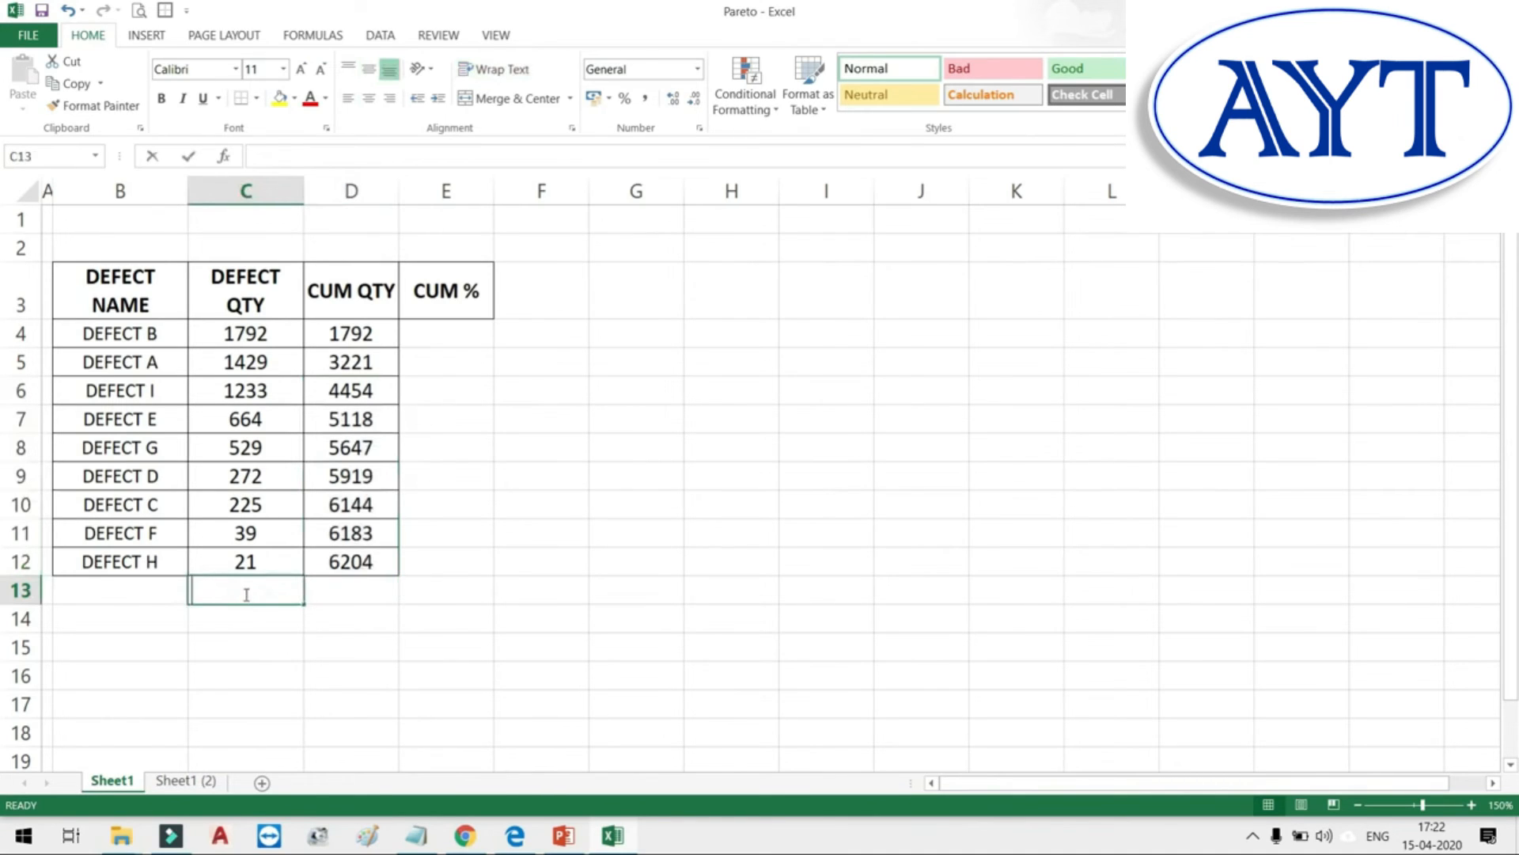
pyautogui.write('M(')
pyautogui.press('Up')
pyautogui.hotkey('shift', 'Up')
pyautogui.hotkey('shift', 'Up')
pyautogui.hotkey('shift', 'Up')
pyautogui.hotkey('shift', 'Up')
pyautogui.hotkey('shift', 'Up')
pyautogui.hotkey('shift', 'Up')
pyautogui.hotkey('shift', 'Up')
pyautogui.hotkey('shift', 'Up')
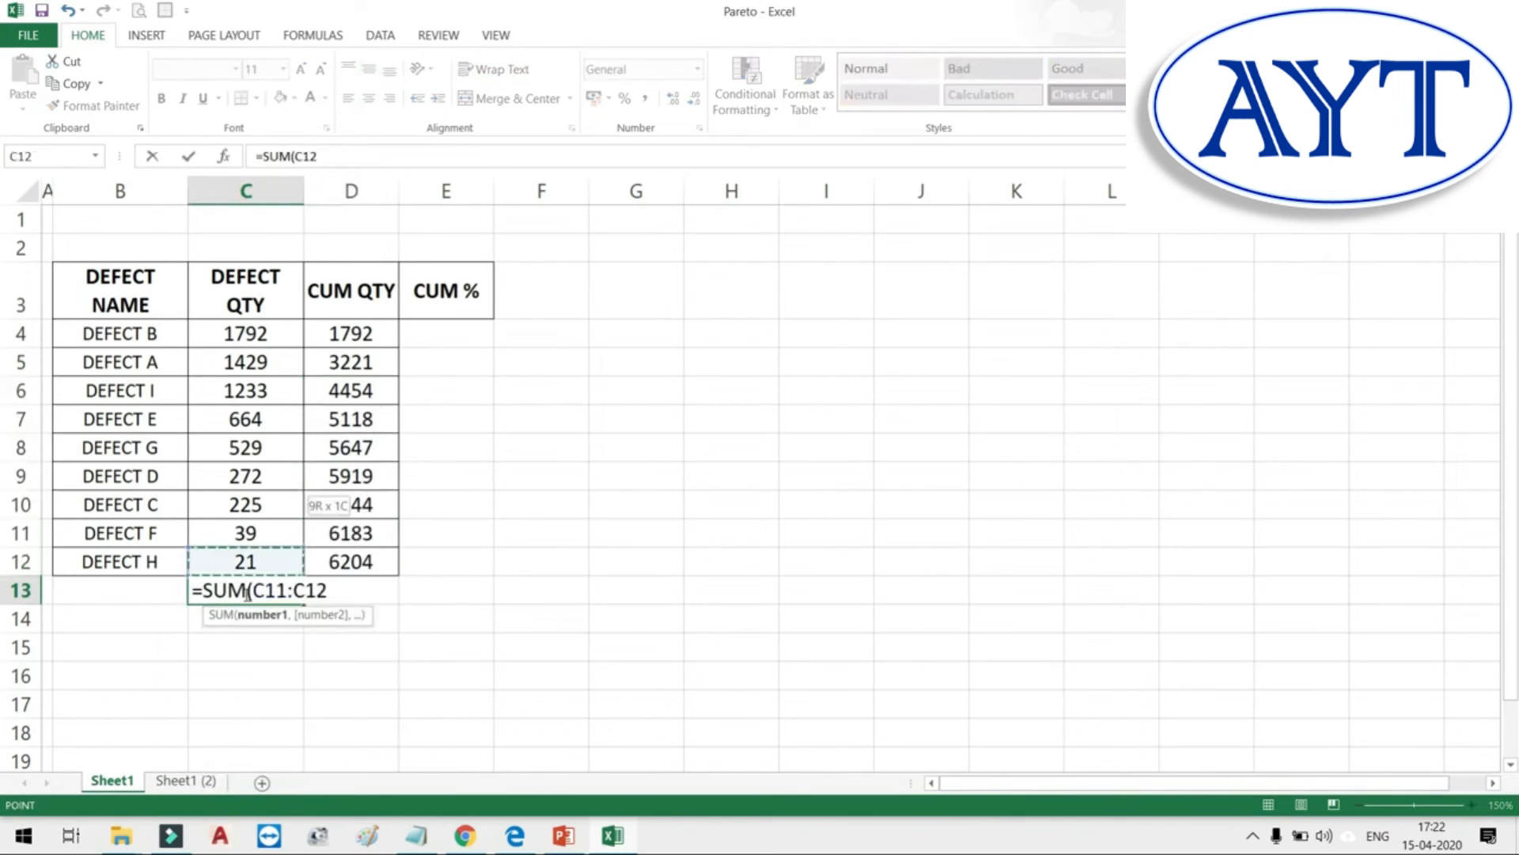
pyautogui.press('Return')
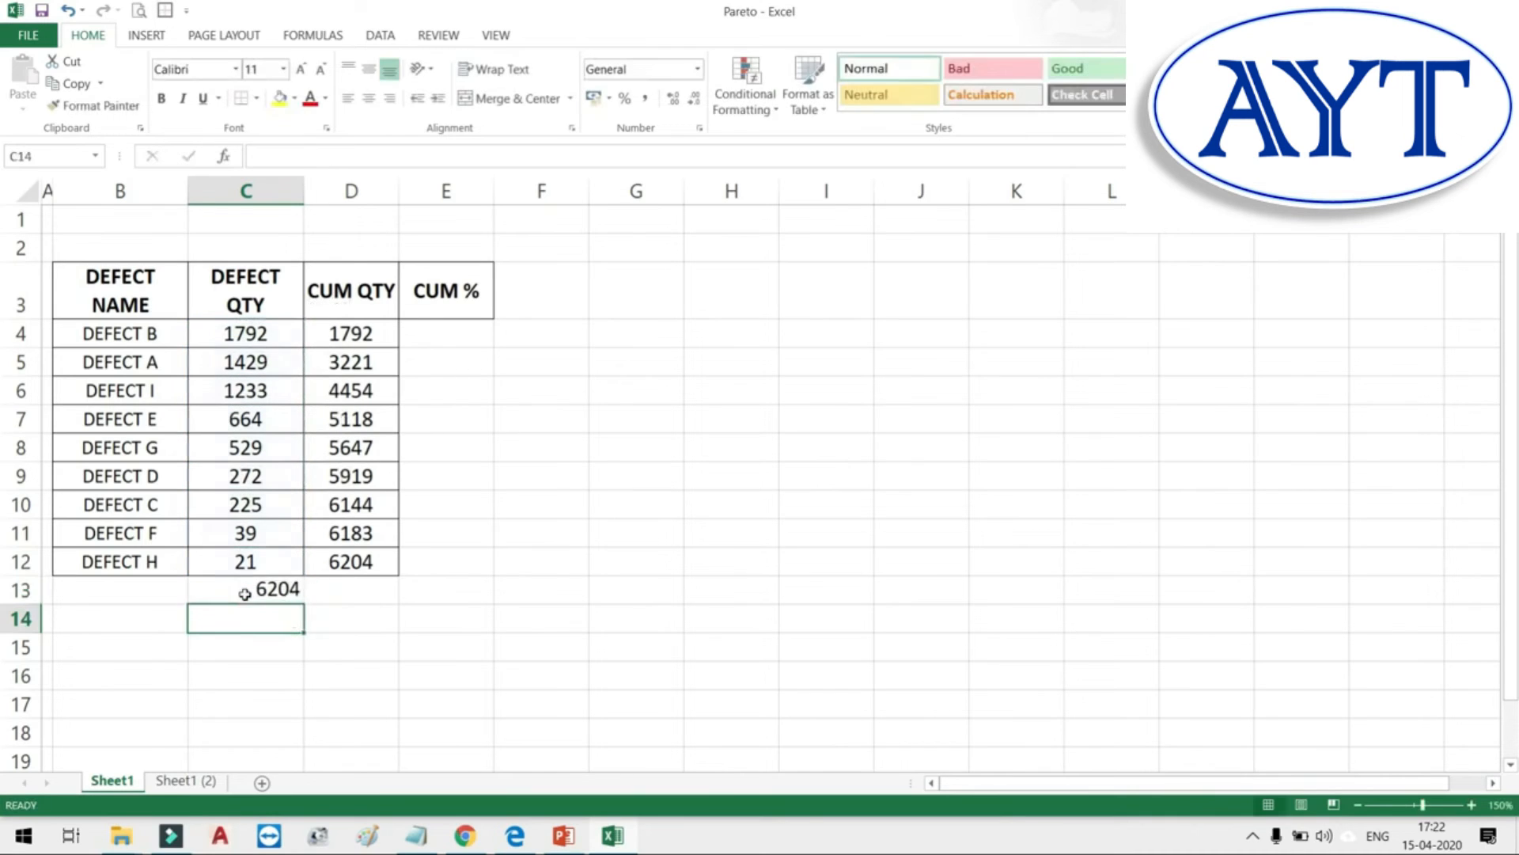
pyautogui.click(198, 590)
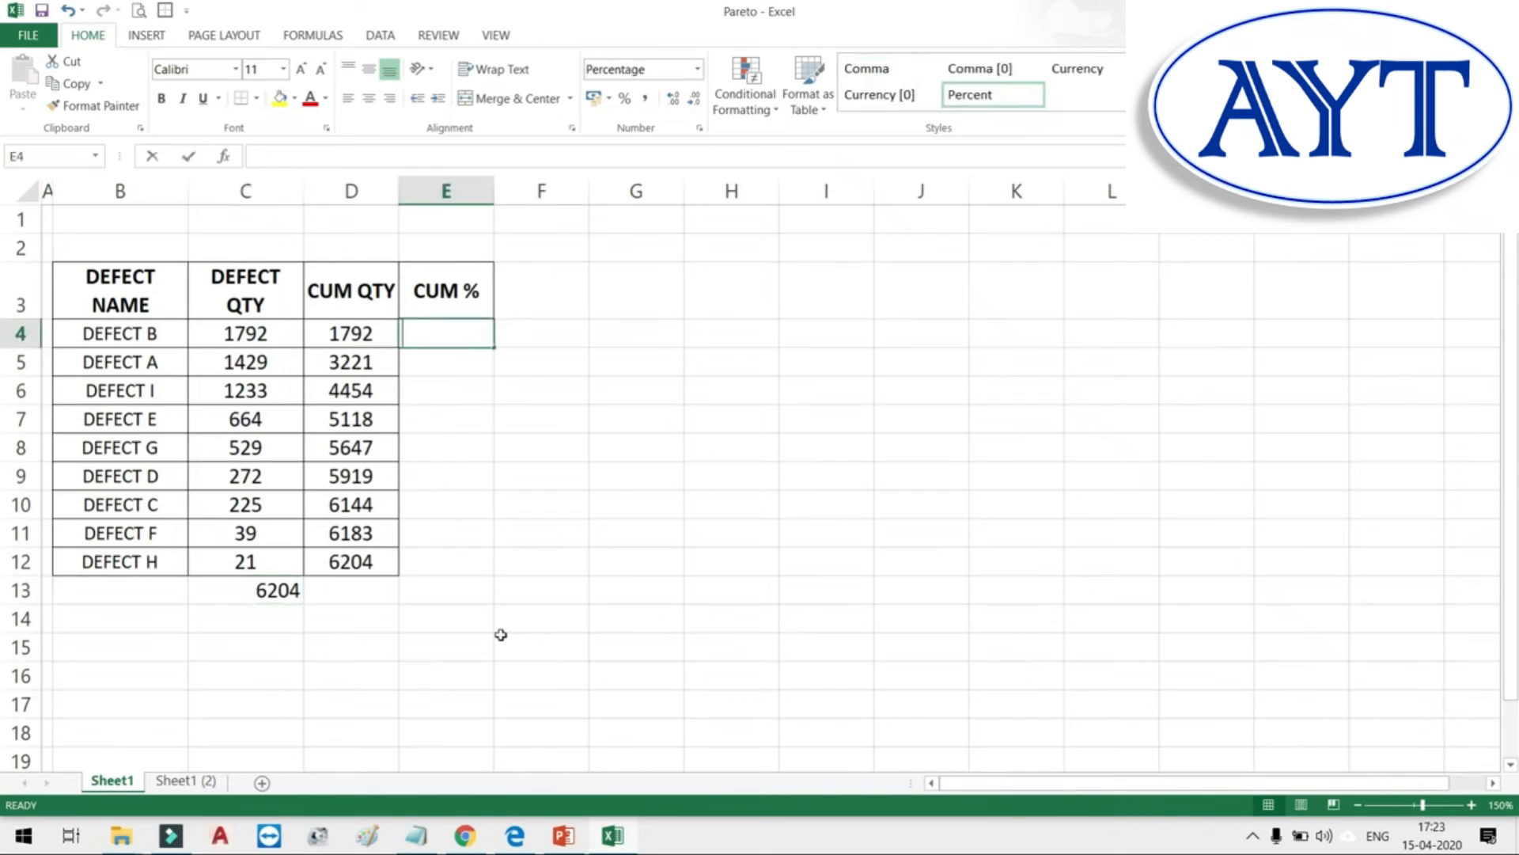
# Enter =D4/$D$12 in E4 as the first cumulative percentage, with an absolute reference to the final cumulative quantity.
pyautogui.write('=')
pyautogui.press('Left')
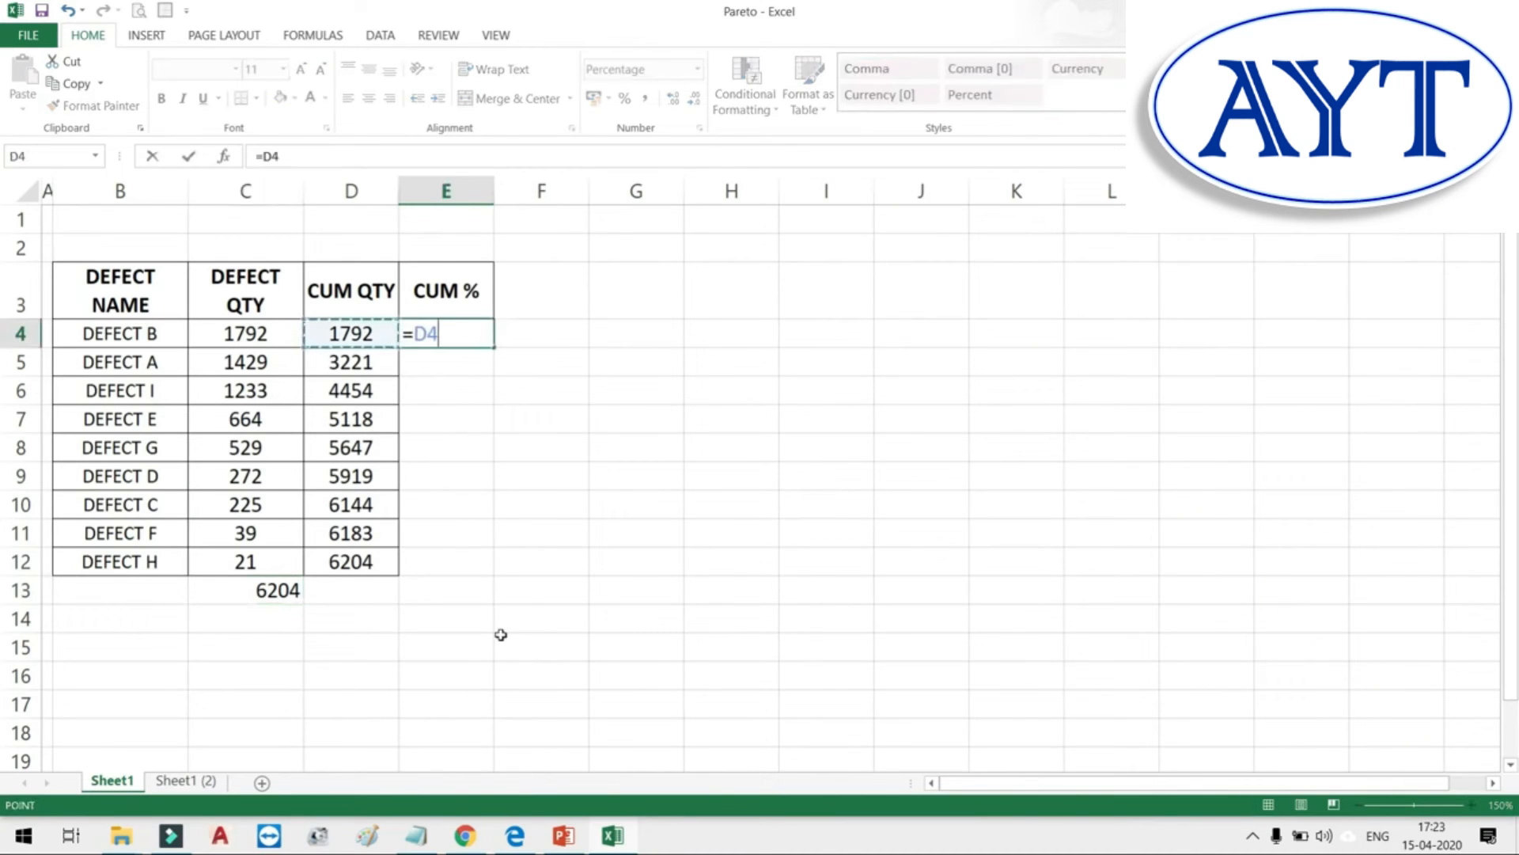
pyautogui.write('/')
pyautogui.click(370, 563)
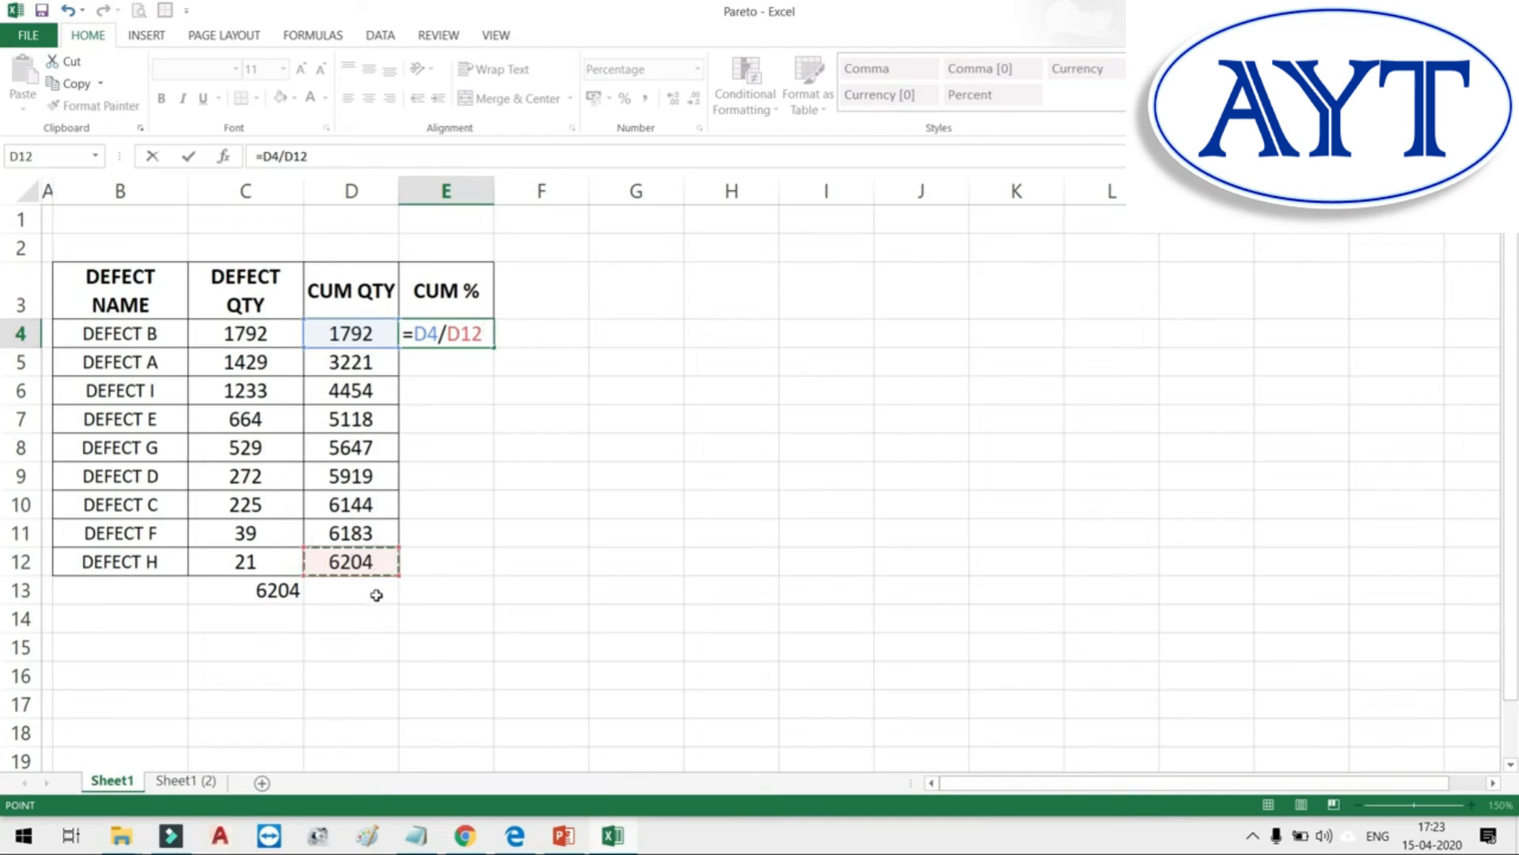
pyautogui.moveTo(483, 333); pyautogui.dragTo(446, 330)
pyautogui.click(481, 333)
pyautogui.press('F4')
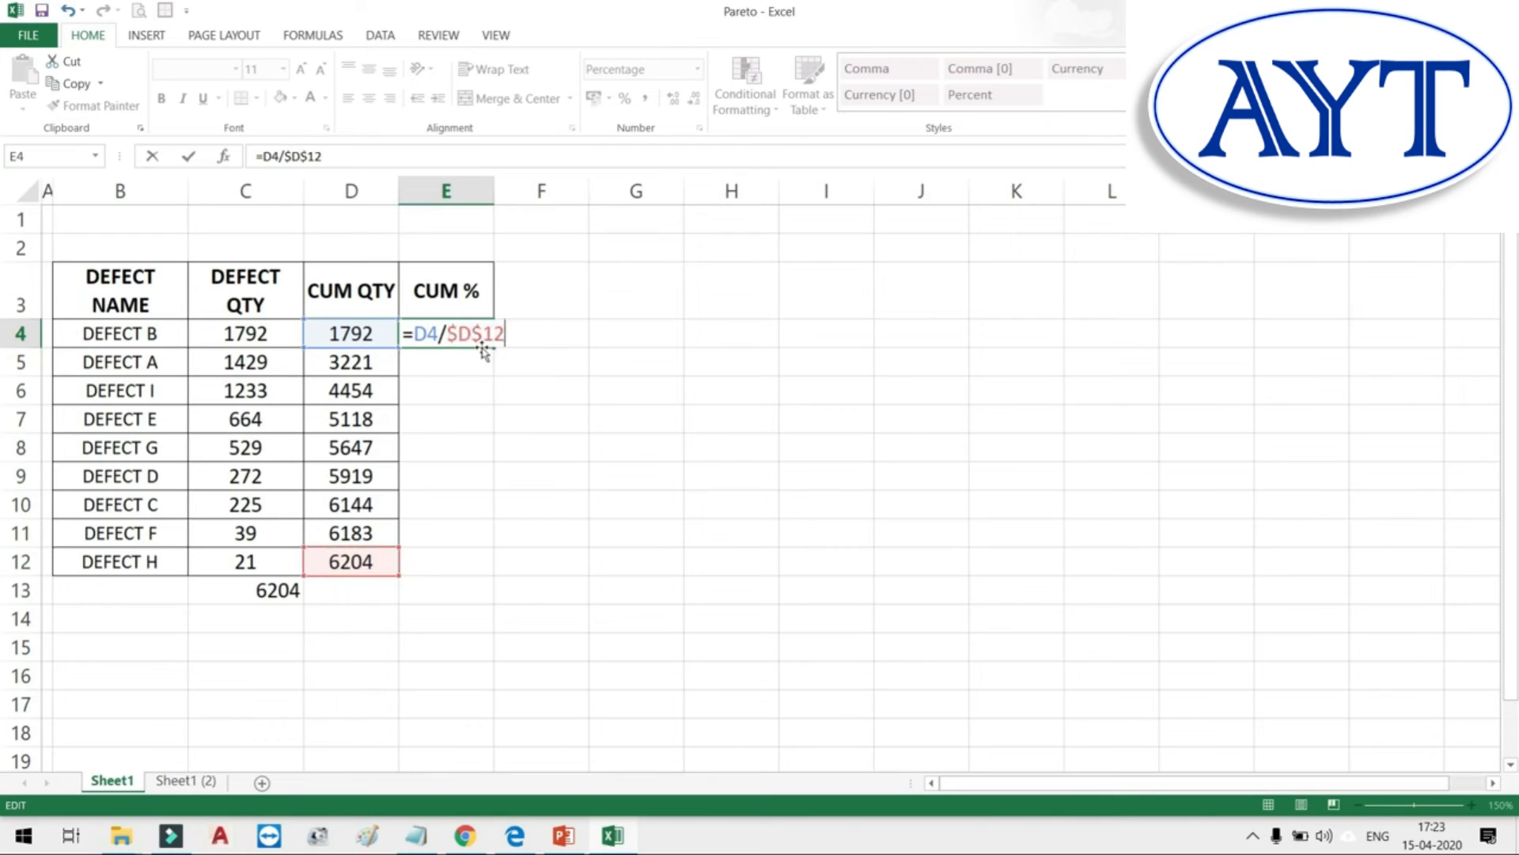
pyautogui.press('Return')
# Fill the cumulative percentage formula from E4 down to E12.
pyautogui.click(469, 342)
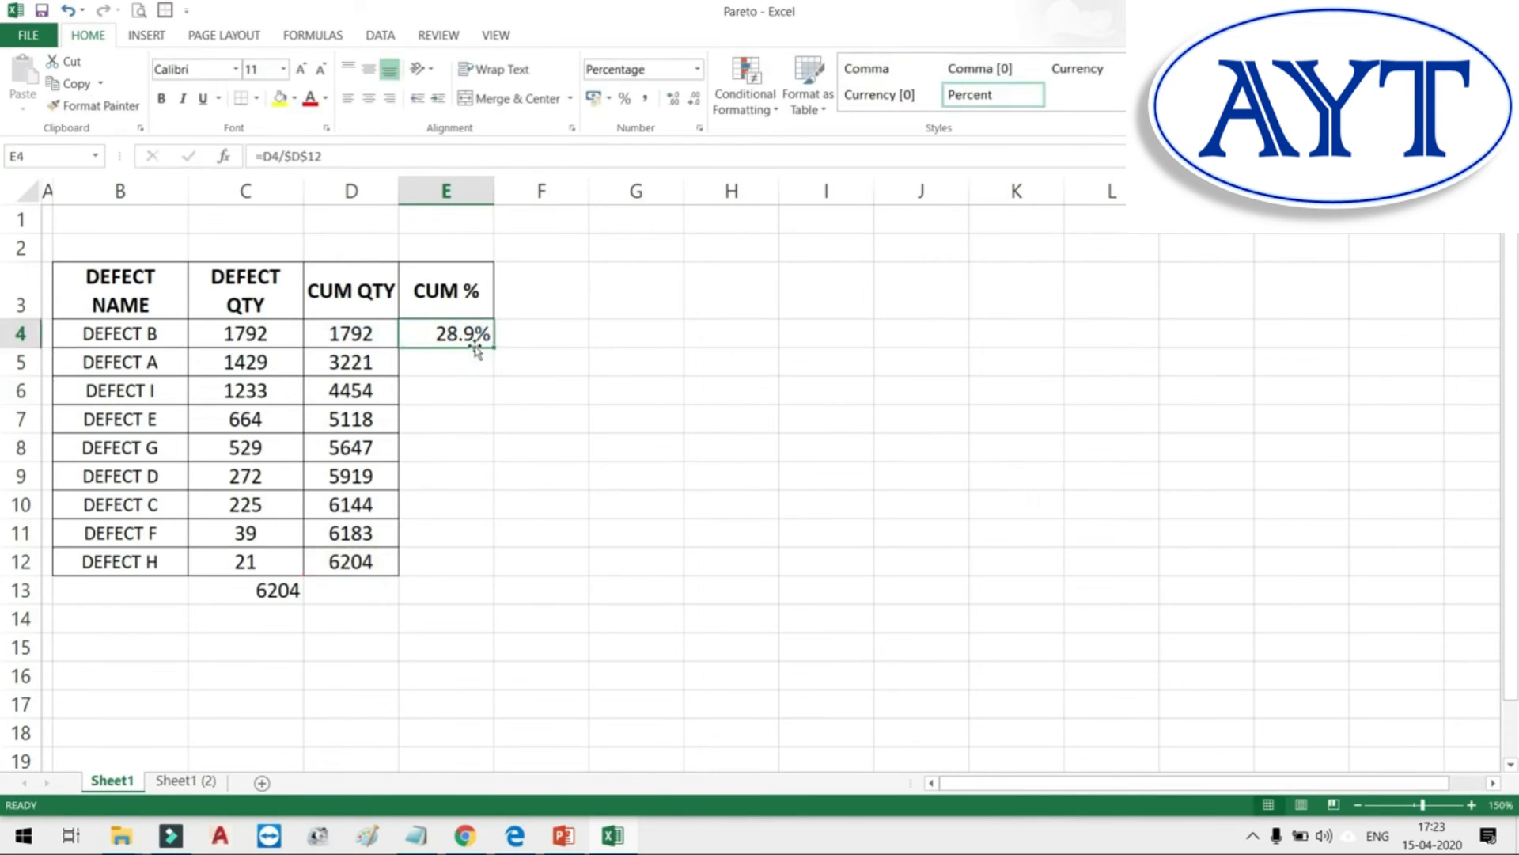
pyautogui.moveTo(493, 346); pyautogui.dragTo(488, 587)
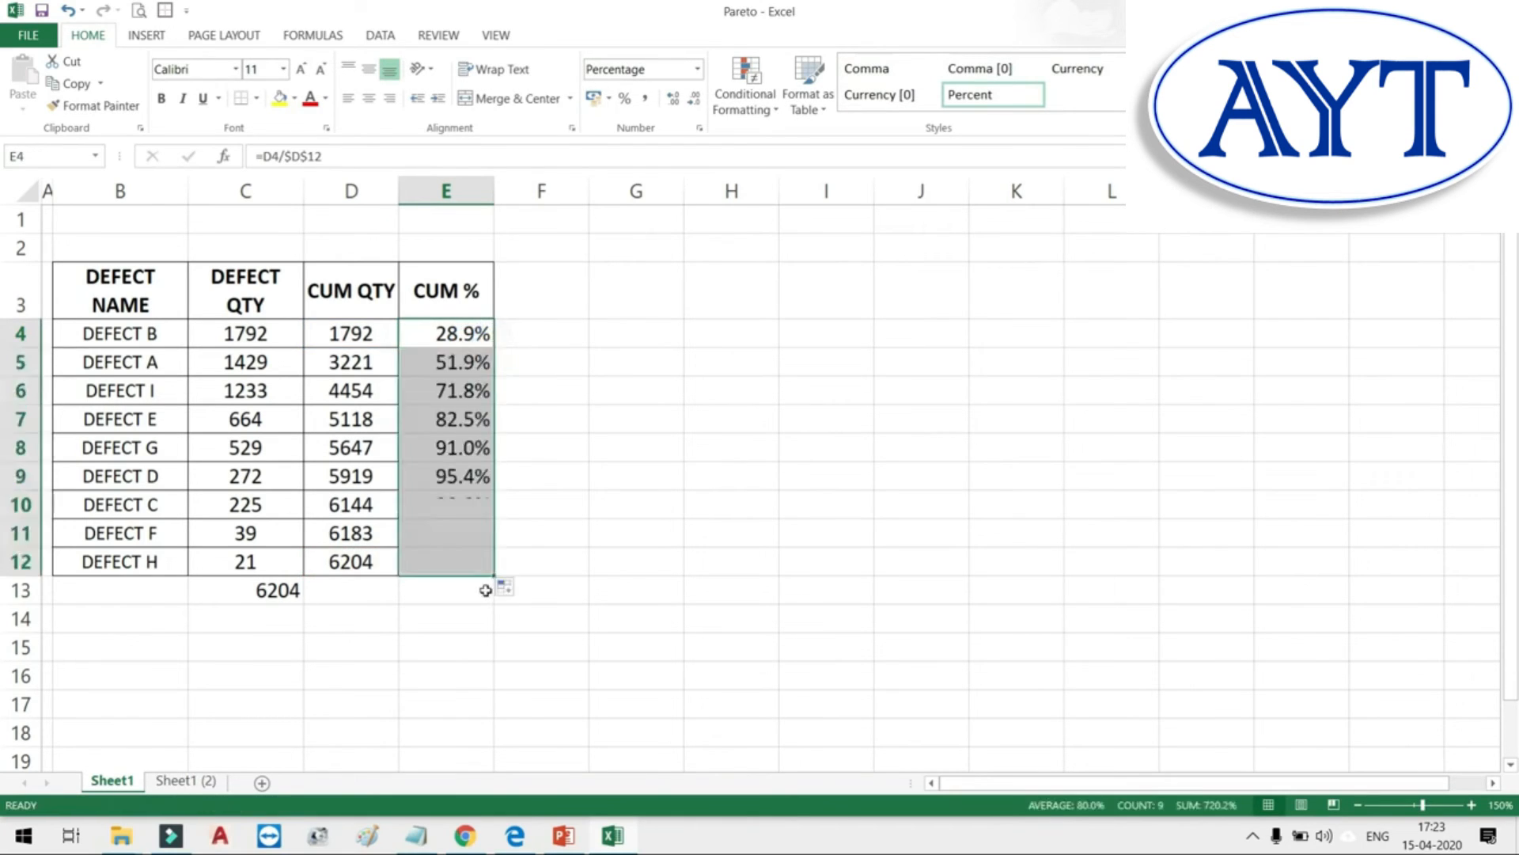
pyautogui.click(466, 626)
pyautogui.click(484, 567)
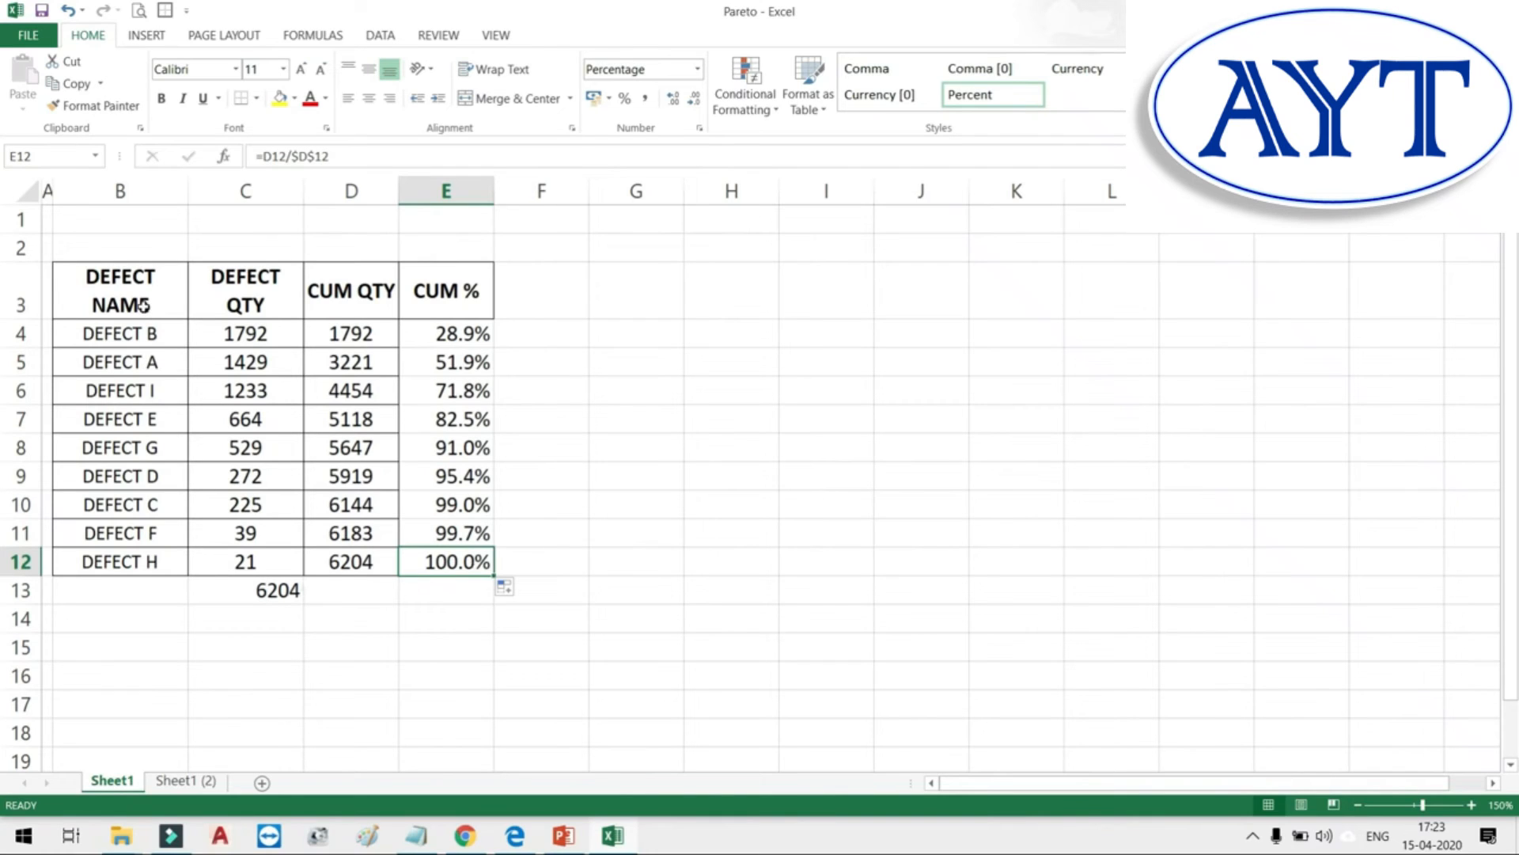
# Highlight the DEFECT NAME, DEFECT QTY and CUM % columns, B3:C12 and E3:E12, with yellow fill.
pyautogui.moveTo(142, 305); pyautogui.dragTo(136, 560)
pyautogui.moveTo(248, 297); pyautogui.dragTo(245, 563)
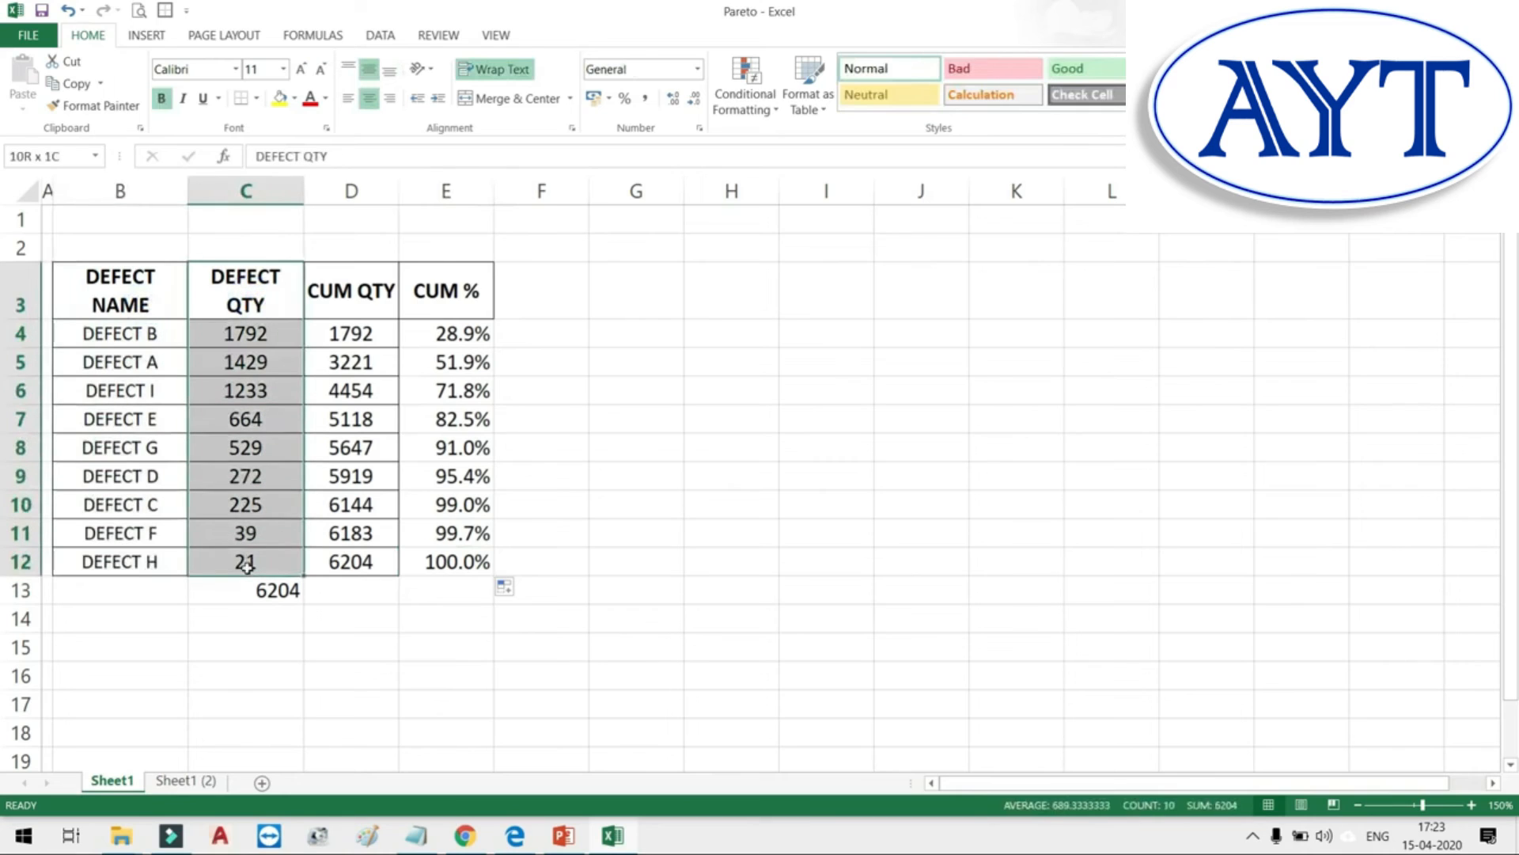
pyautogui.moveTo(458, 293); pyautogui.dragTo(458, 569)
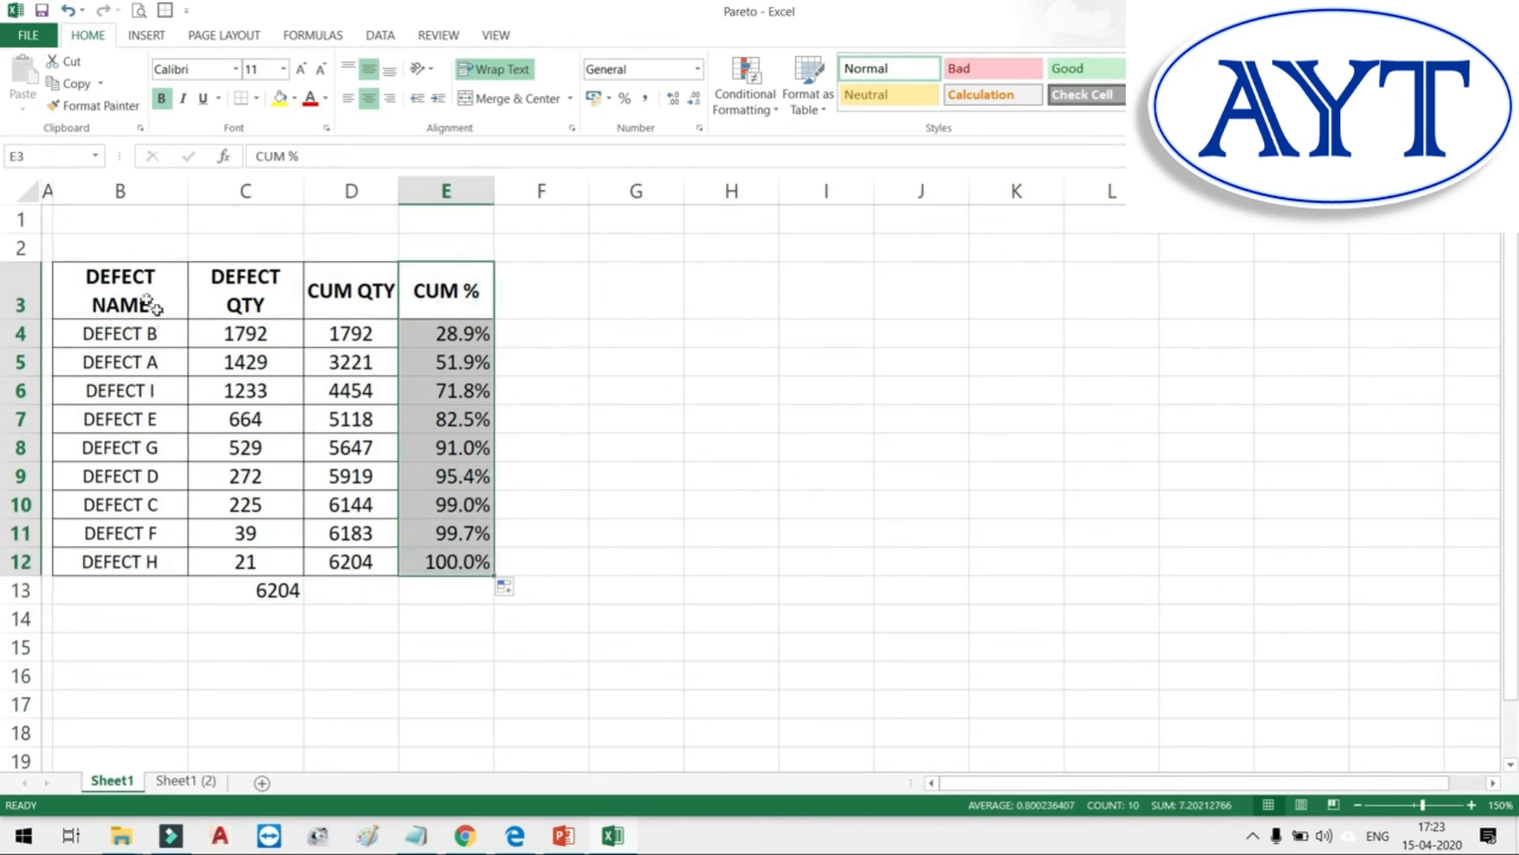
pyautogui.moveTo(150, 304); pyautogui.dragTo(291, 563)
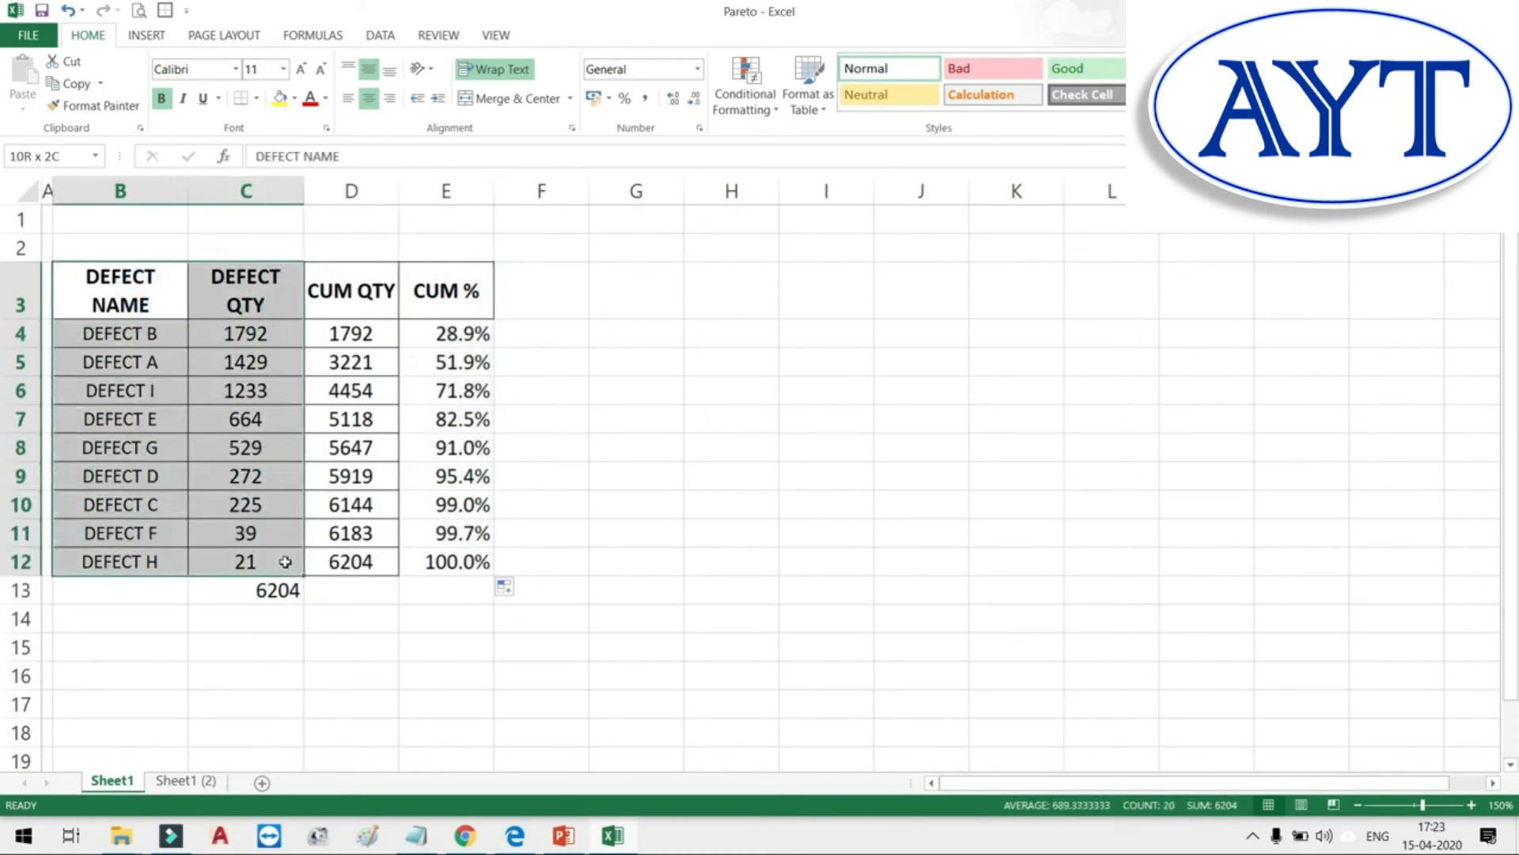
pyautogui.click(281, 98)
pyautogui.moveTo(444, 292); pyautogui.dragTo(447, 556)
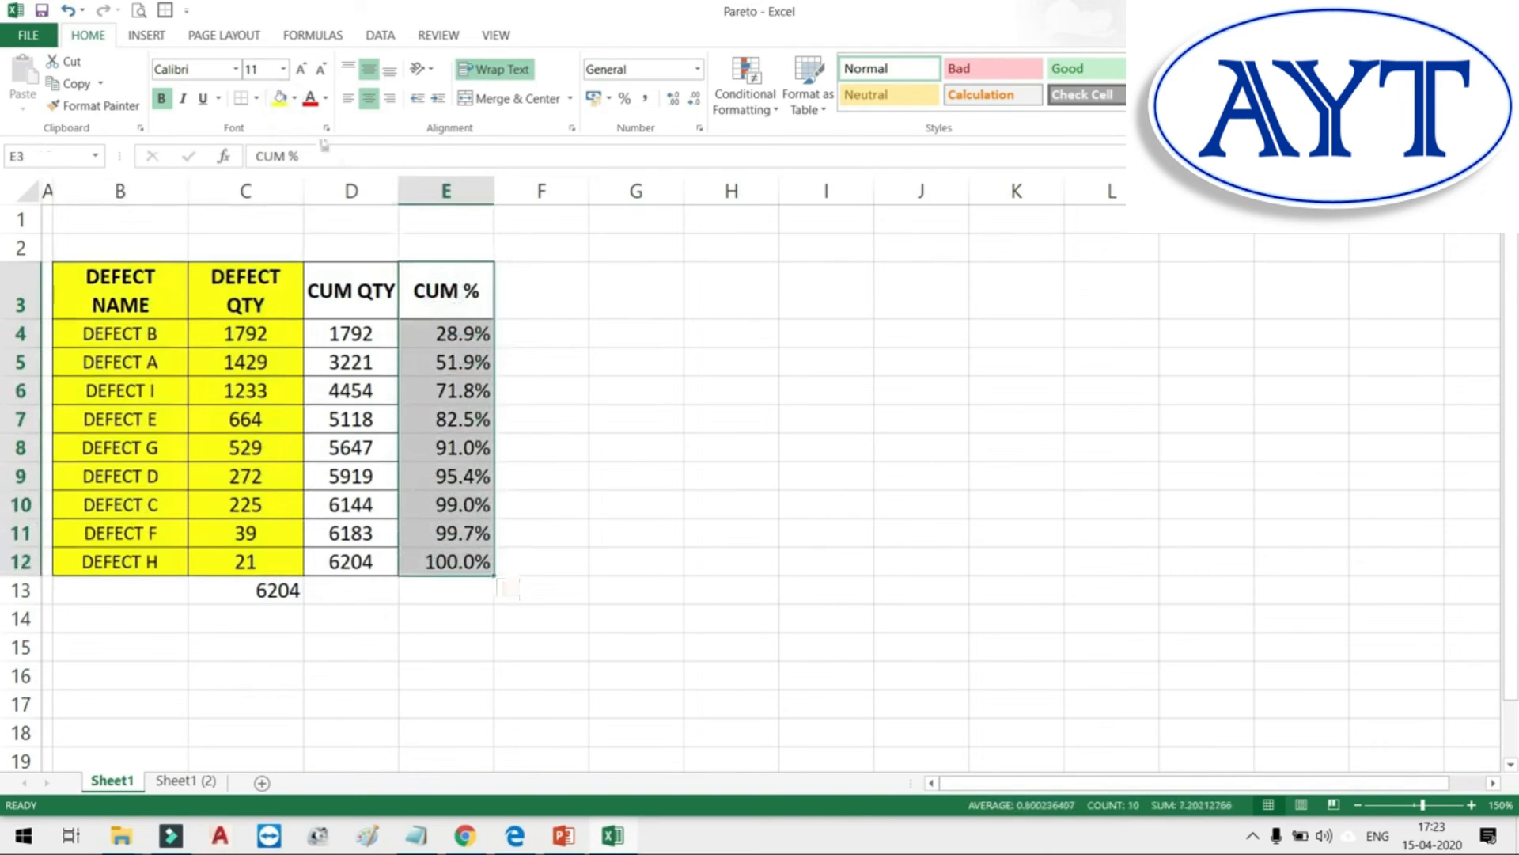
pyautogui.click(281, 98)
pyautogui.click(596, 366)
# Insert a clustered column chart from B3:C12 and E3:E12 and place it beside the table.
pyautogui.moveTo(133, 300); pyautogui.dragTo(260, 558)
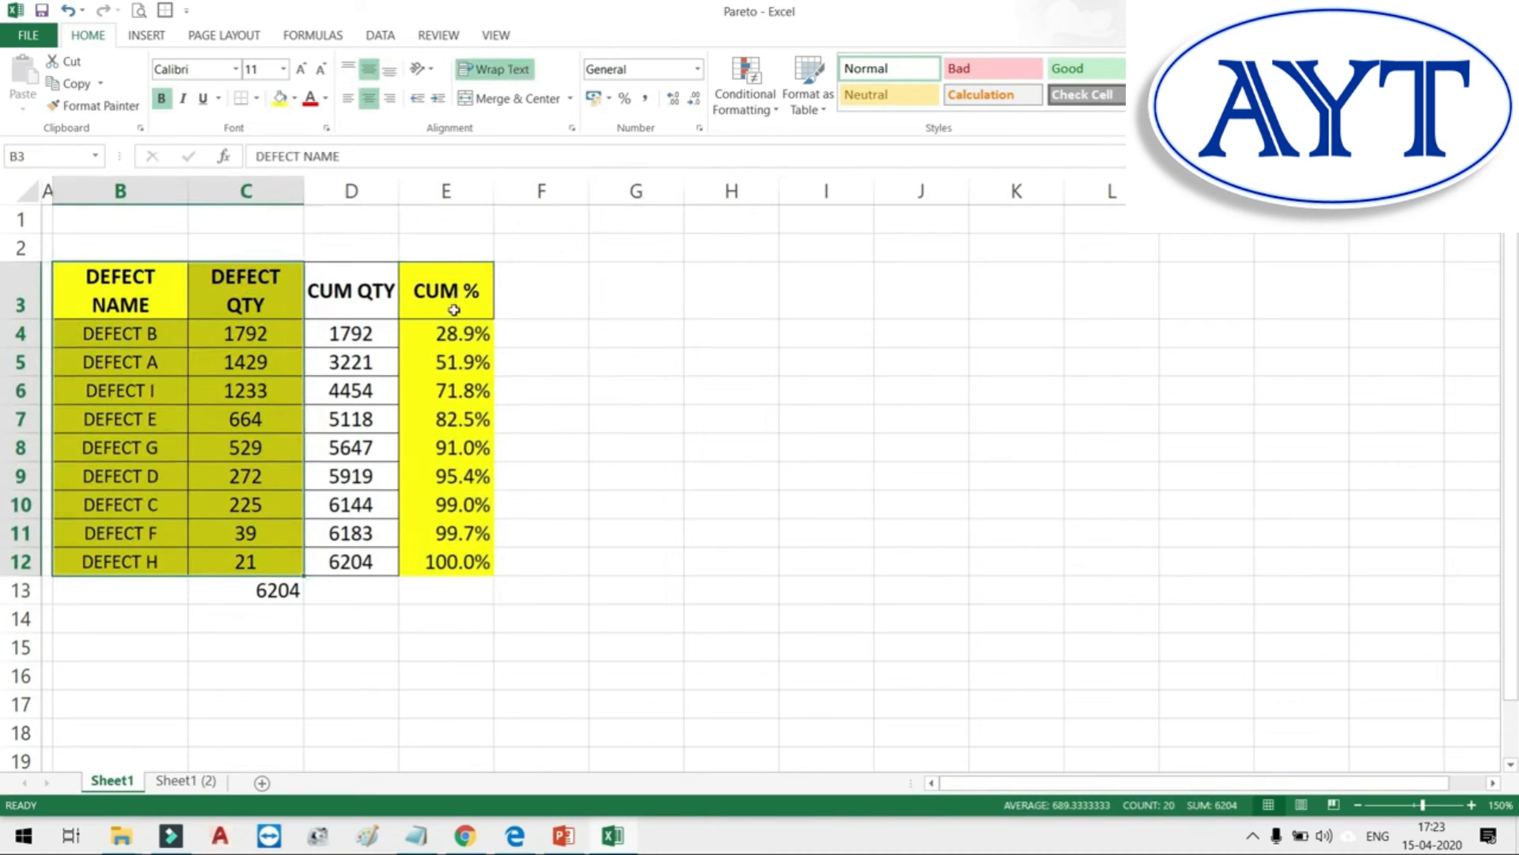
pyautogui.moveTo(452, 304); pyautogui.dragTo(441, 563)
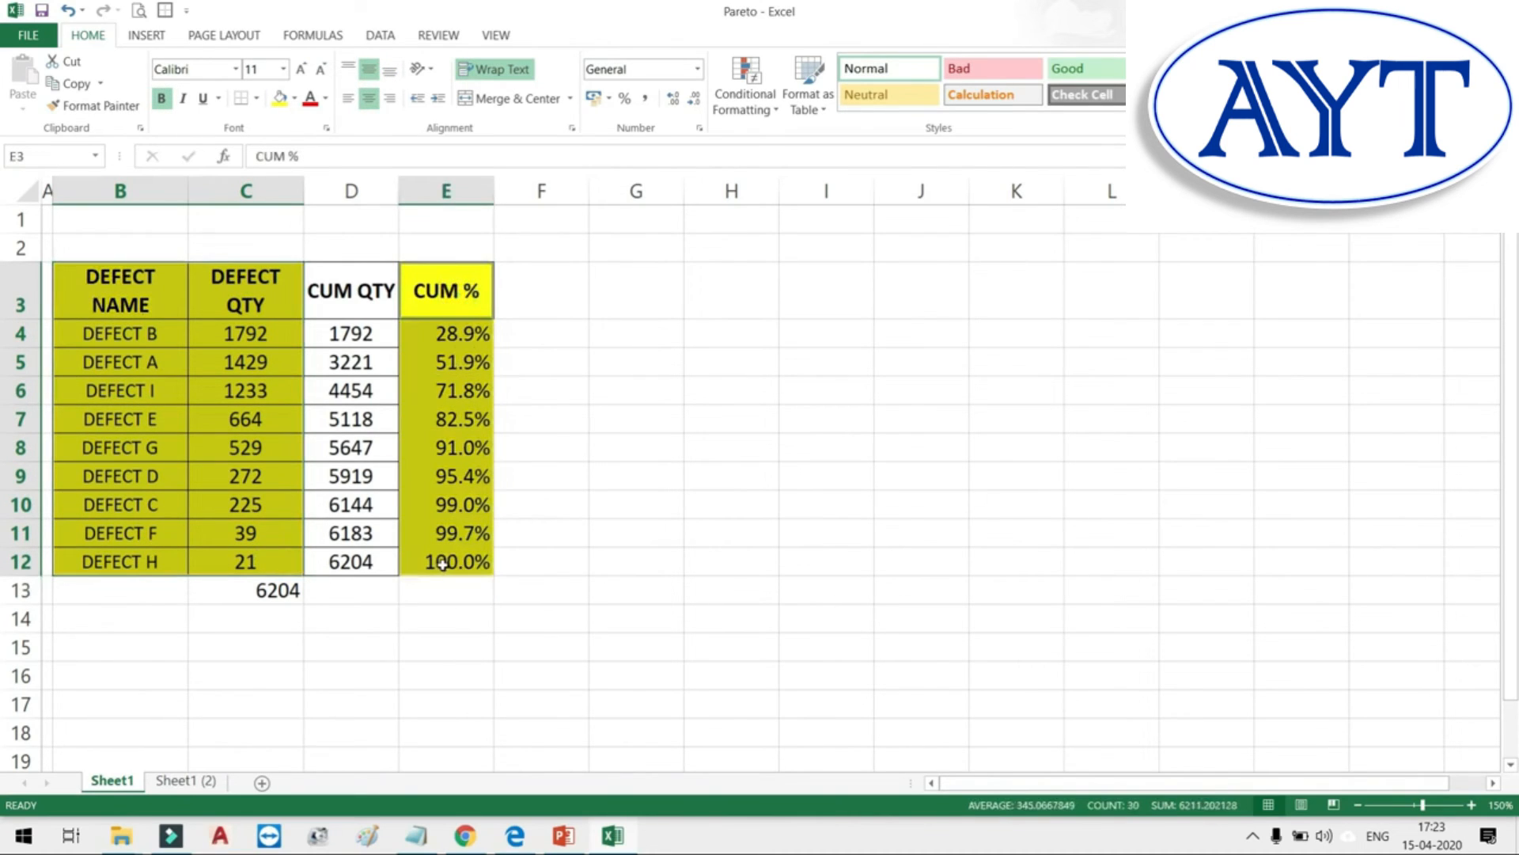
pyautogui.click(156, 42)
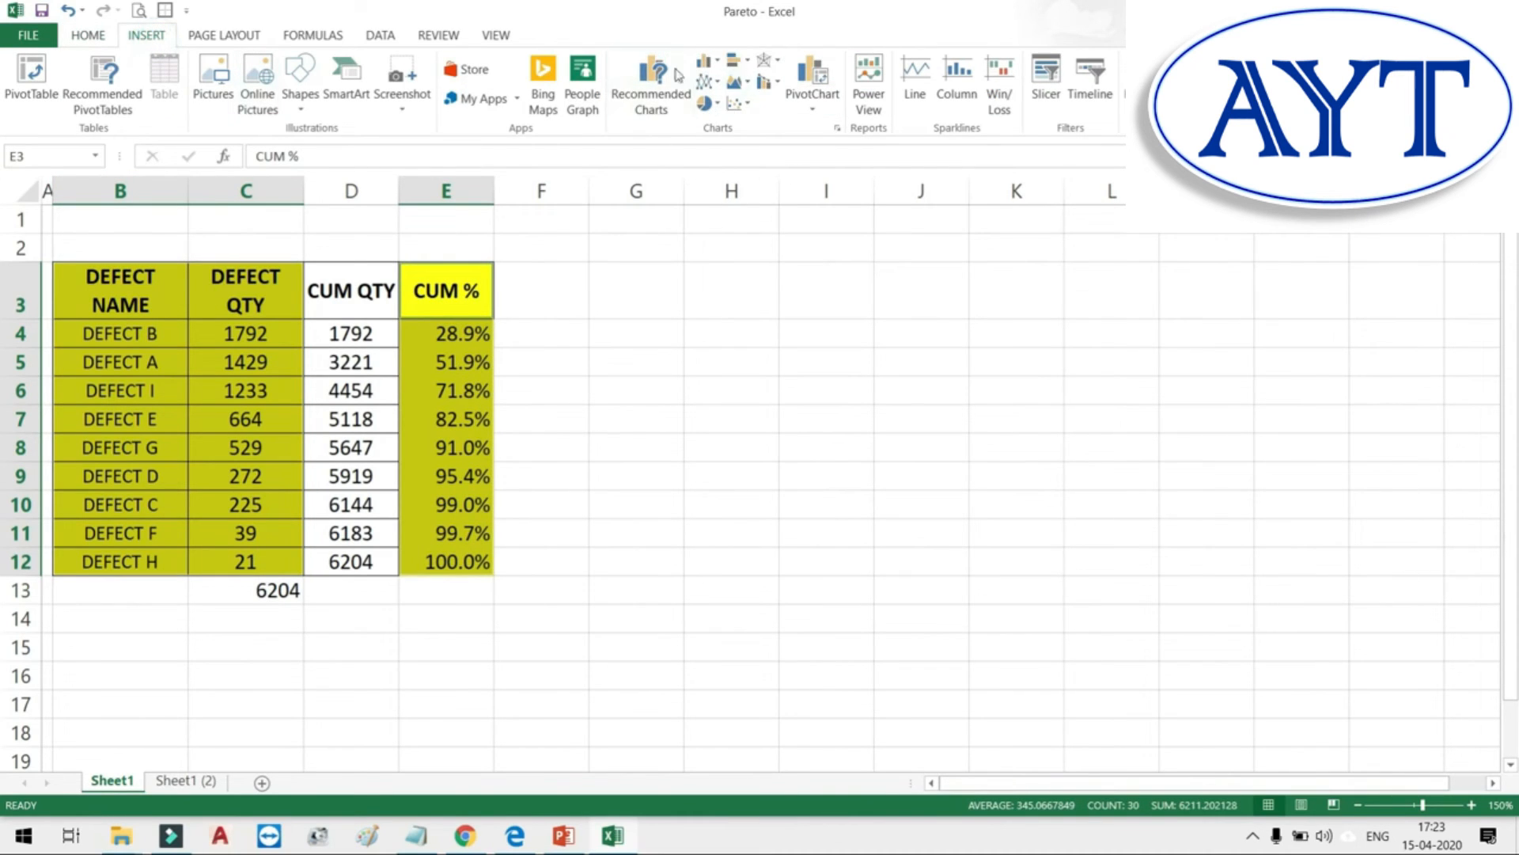
pyautogui.click(706, 61)
pyautogui.click(720, 126)
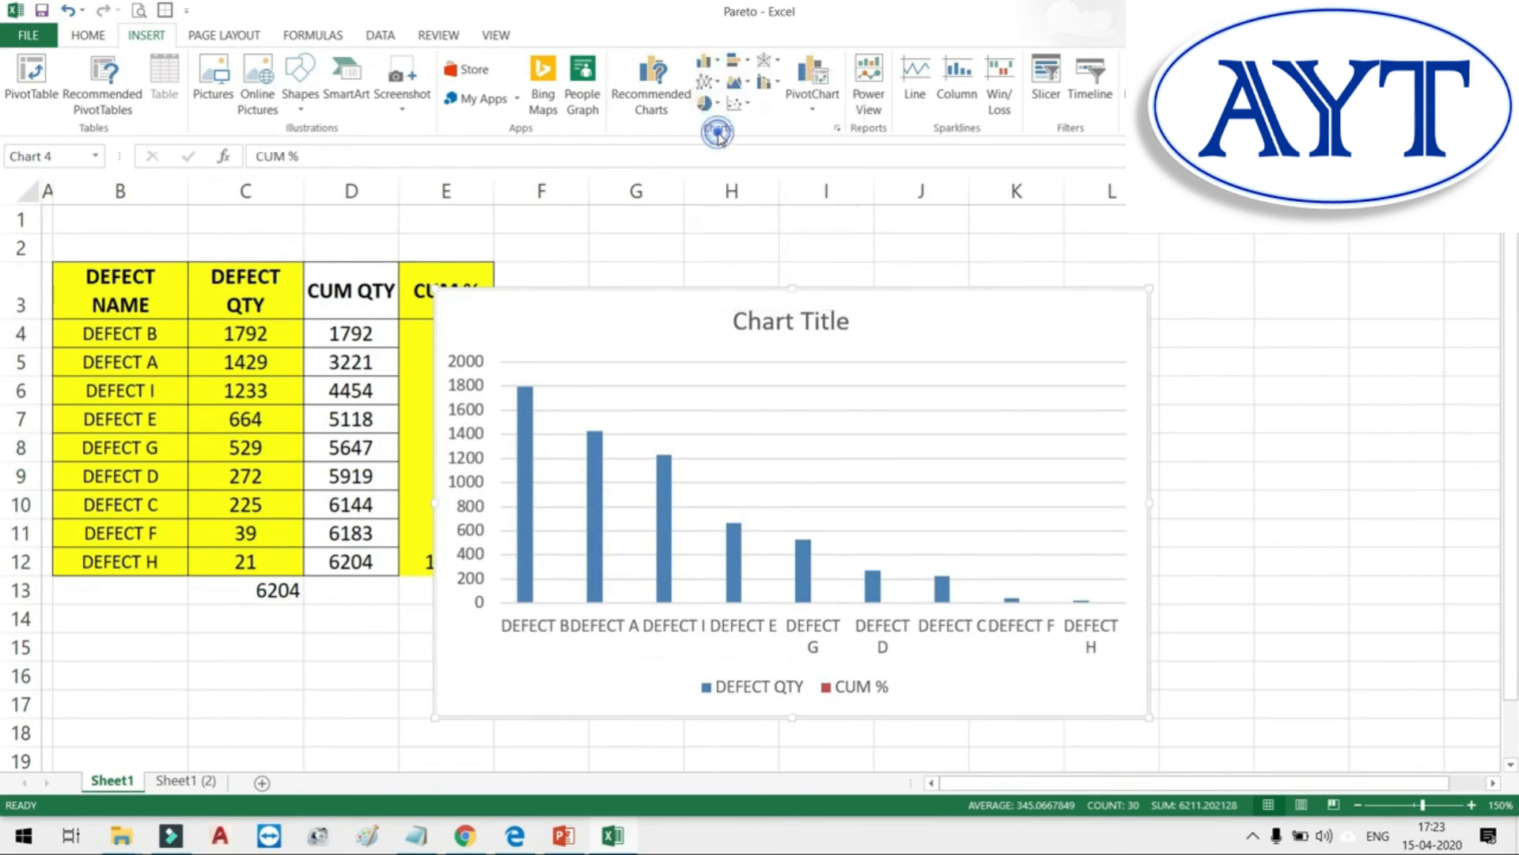
pyautogui.moveTo(619, 288); pyautogui.dragTo(771, 270)
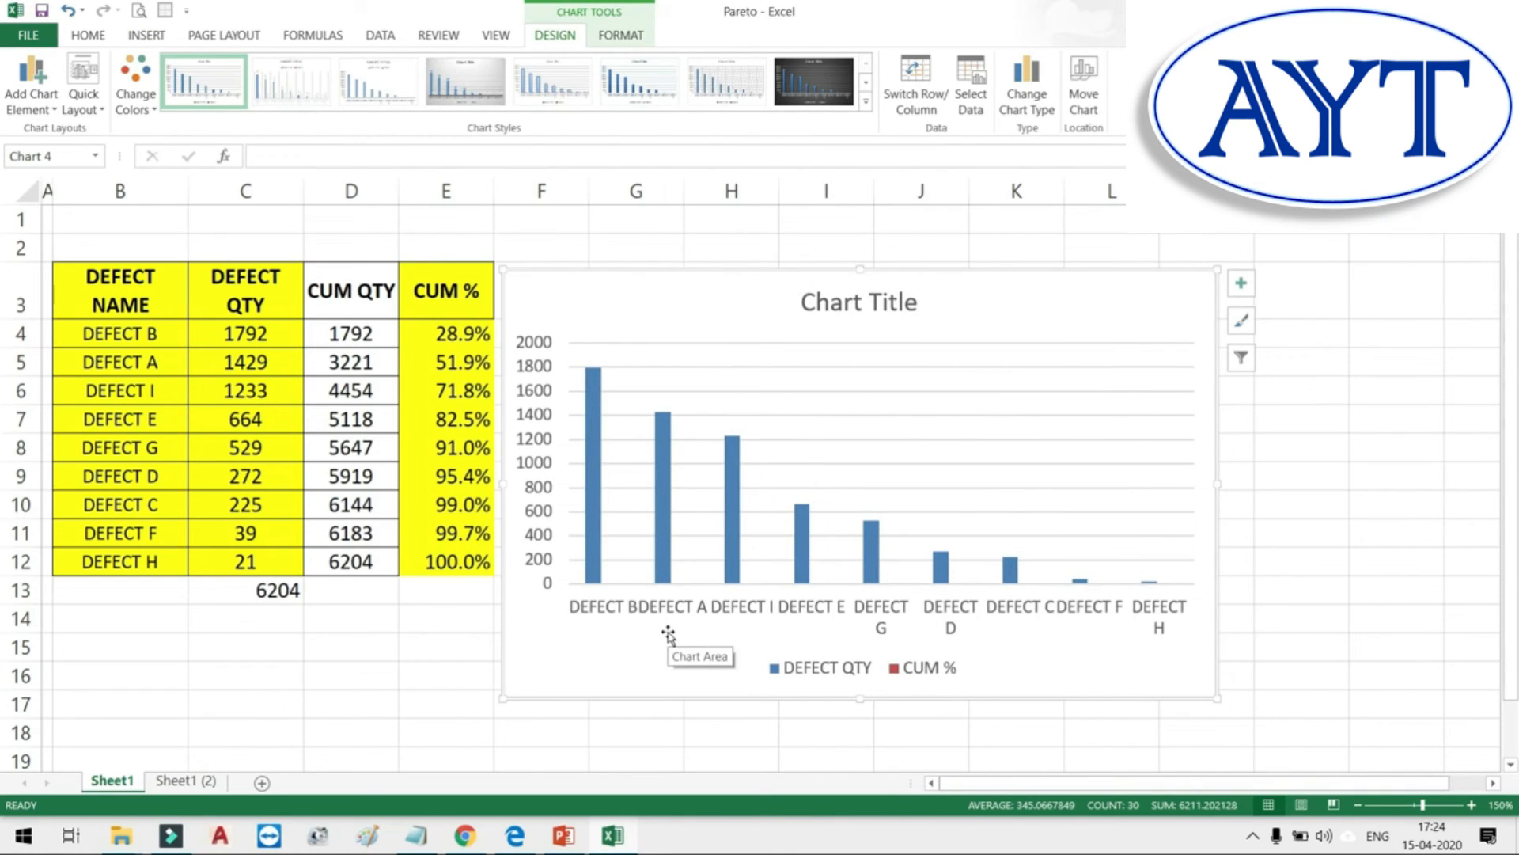
# Change the chart to a custom combination with the CUM % series as Stacked Line with Markers and DEFECT QTY as Clustered Column.
pyautogui.click(663, 535)
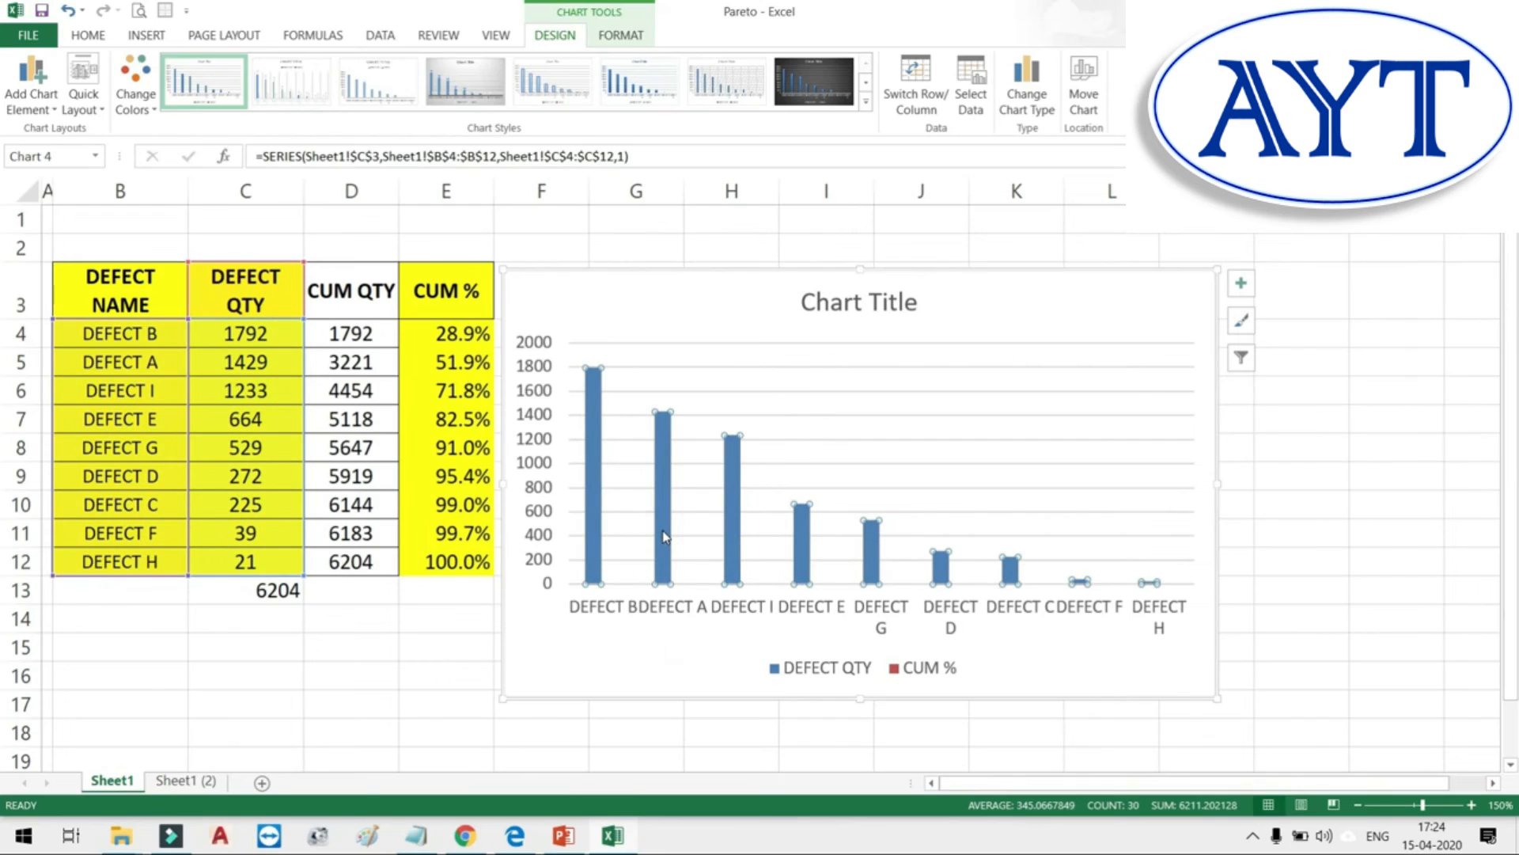
pyautogui.rightClick(663, 535)
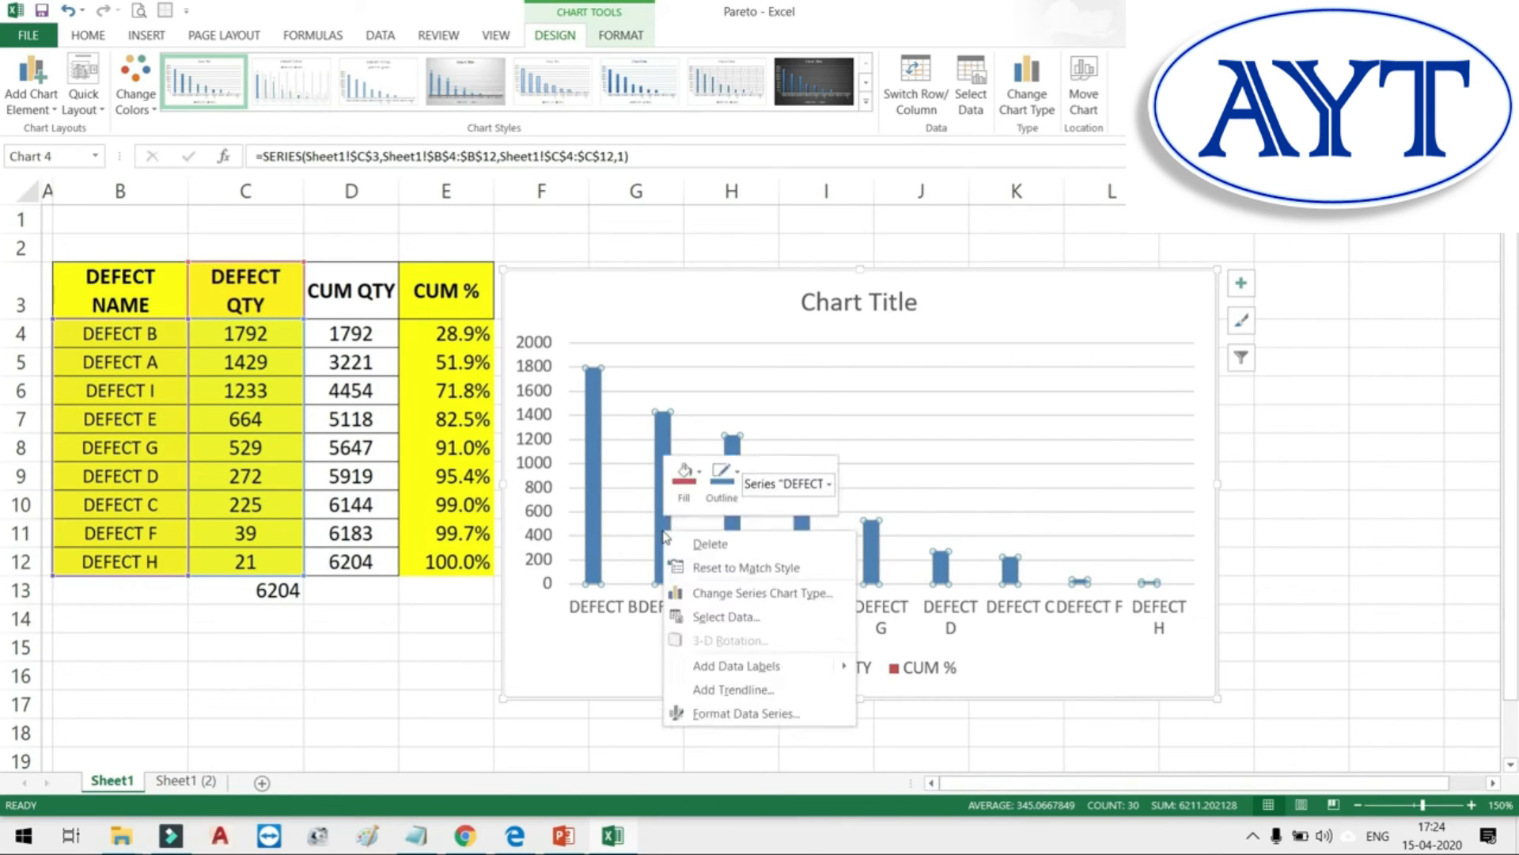
pyautogui.click(714, 595)
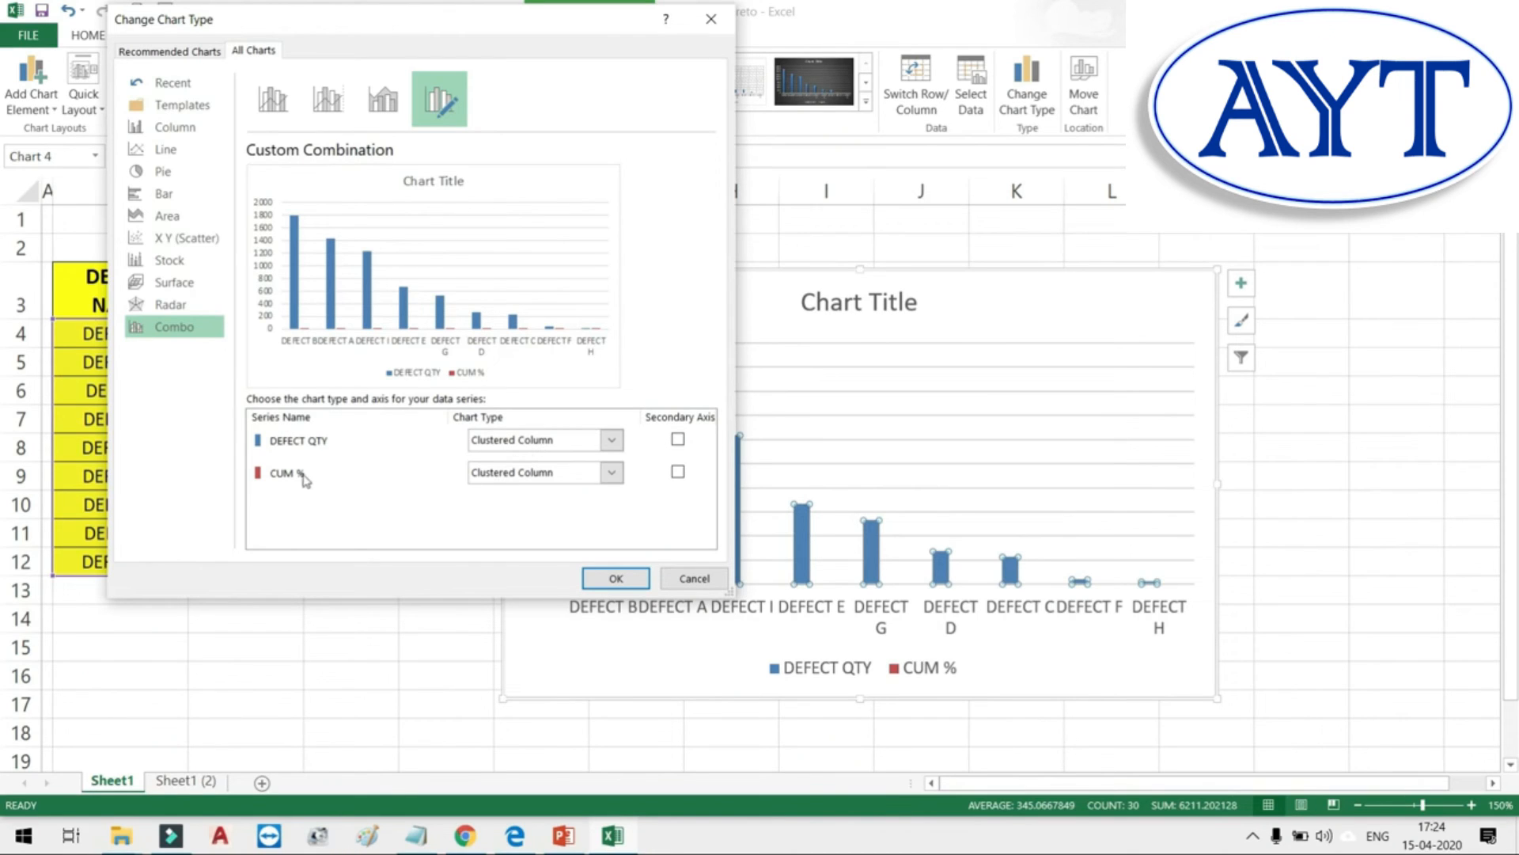
pyautogui.click(556, 472)
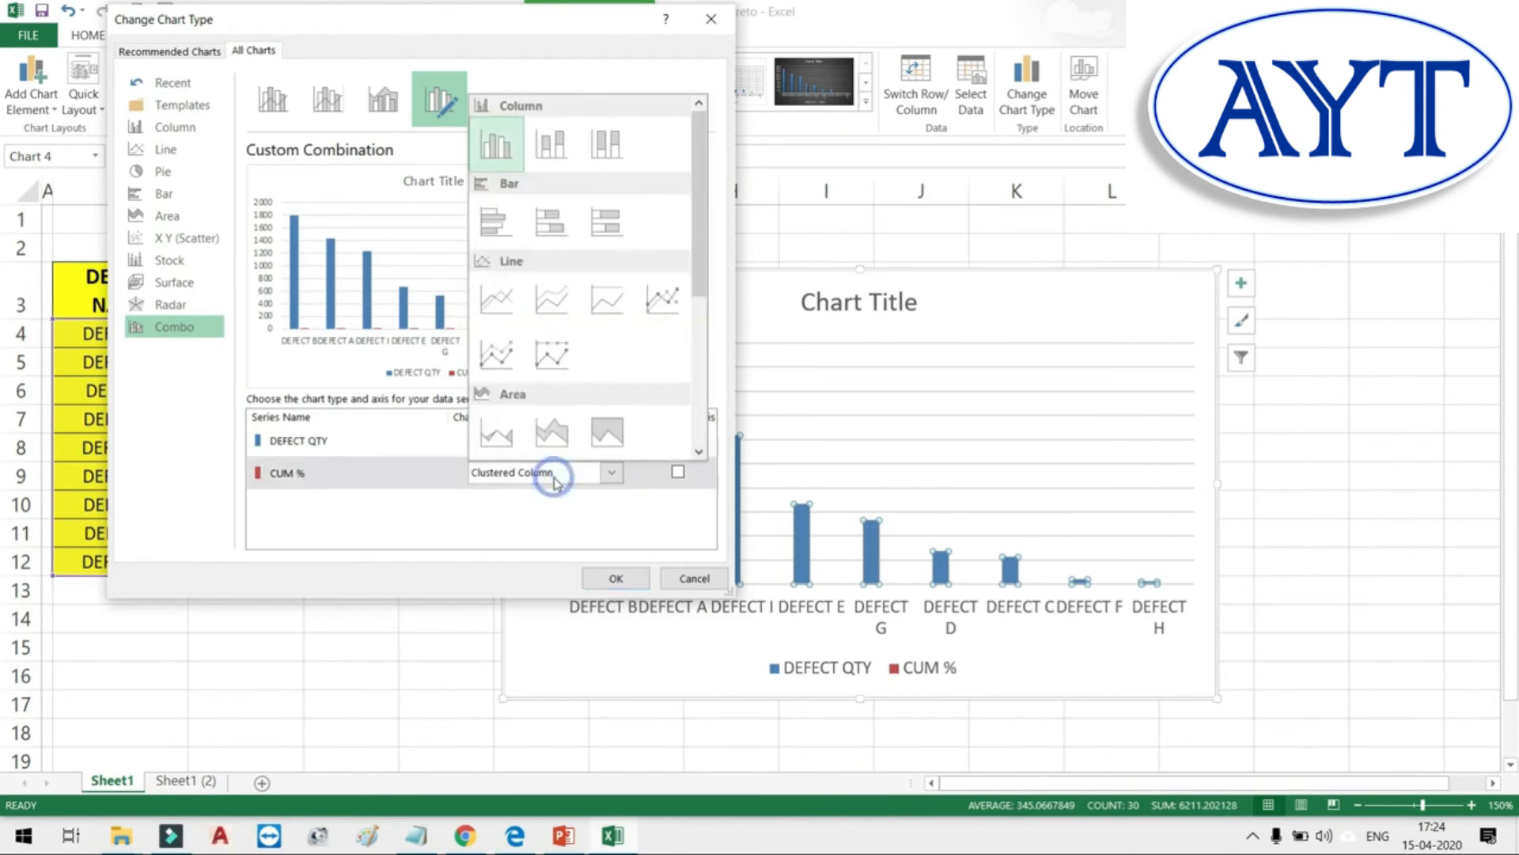
pyautogui.click(491, 355)
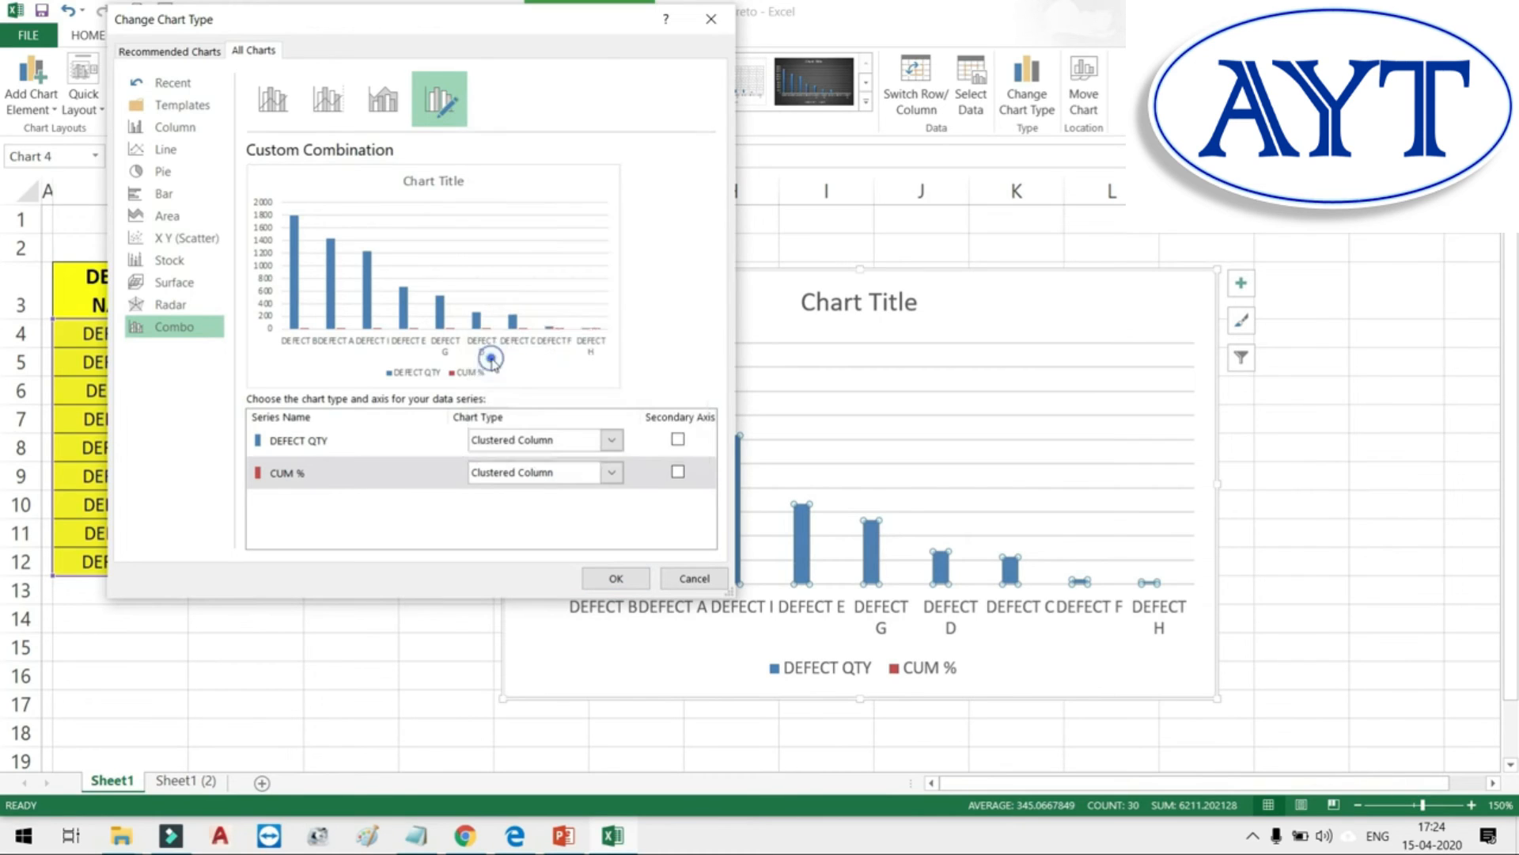
pyautogui.click(472, 509)
pyautogui.click(549, 30)
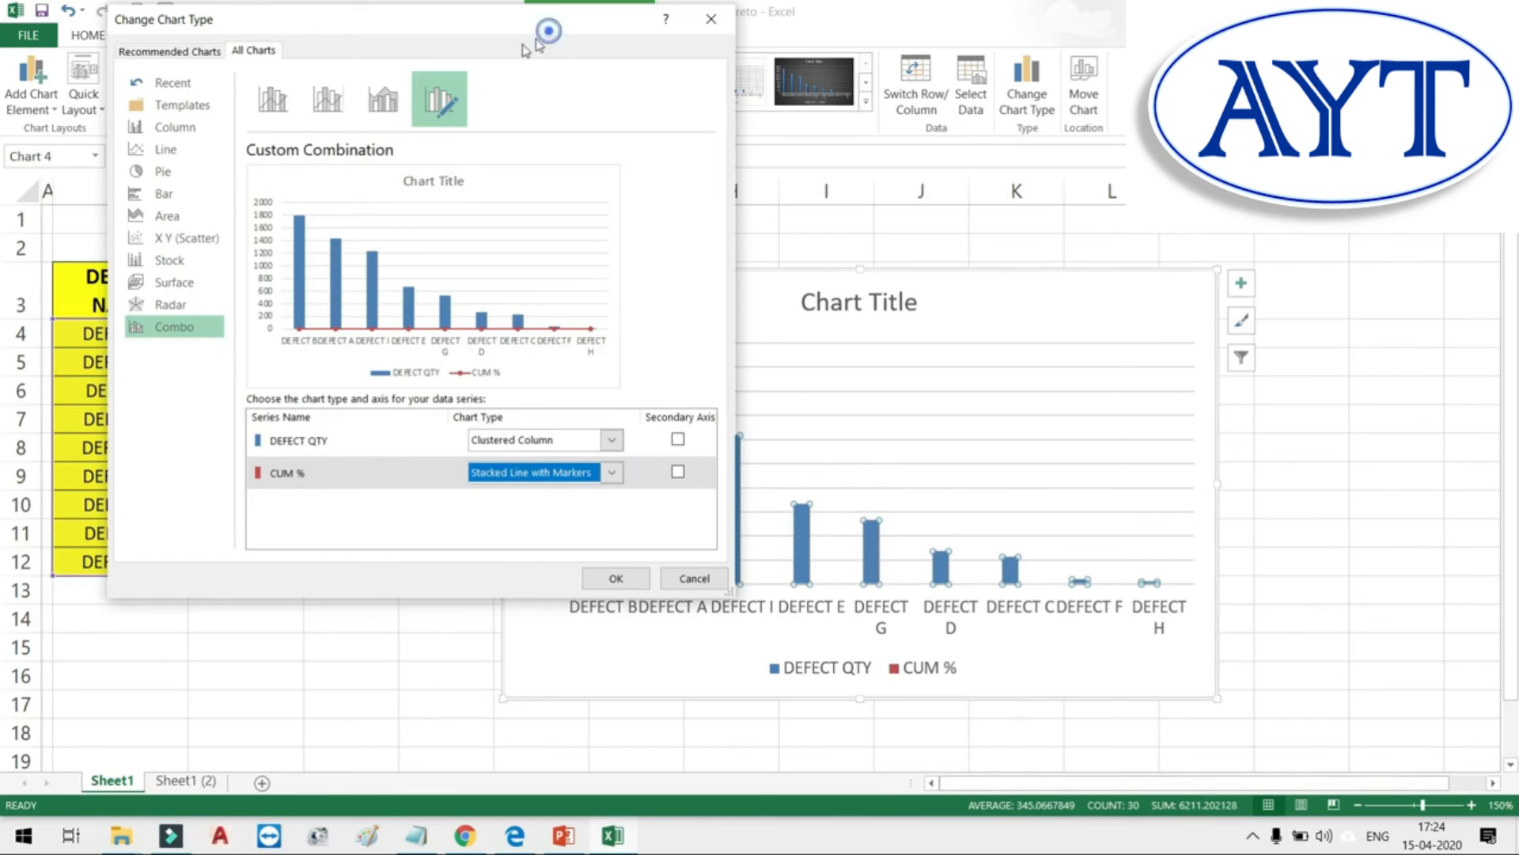
pyautogui.moveTo(536, 41); pyautogui.dragTo(491, 61)
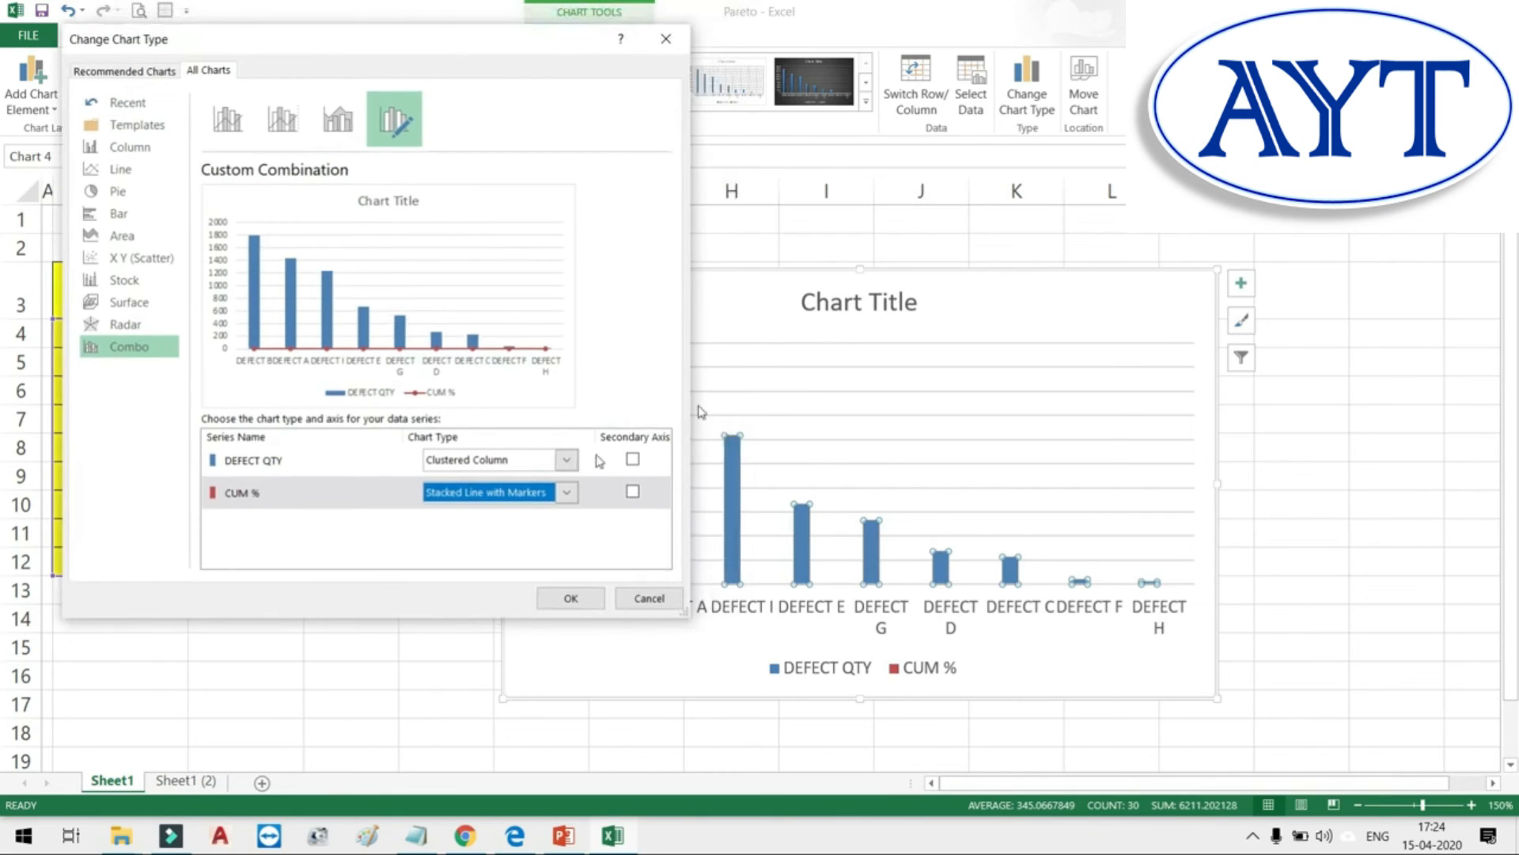
# Plot the CUM % series on the secondary axis and apply the combo chart type.
pyautogui.click(834, 282)
pyautogui.click(634, 492)
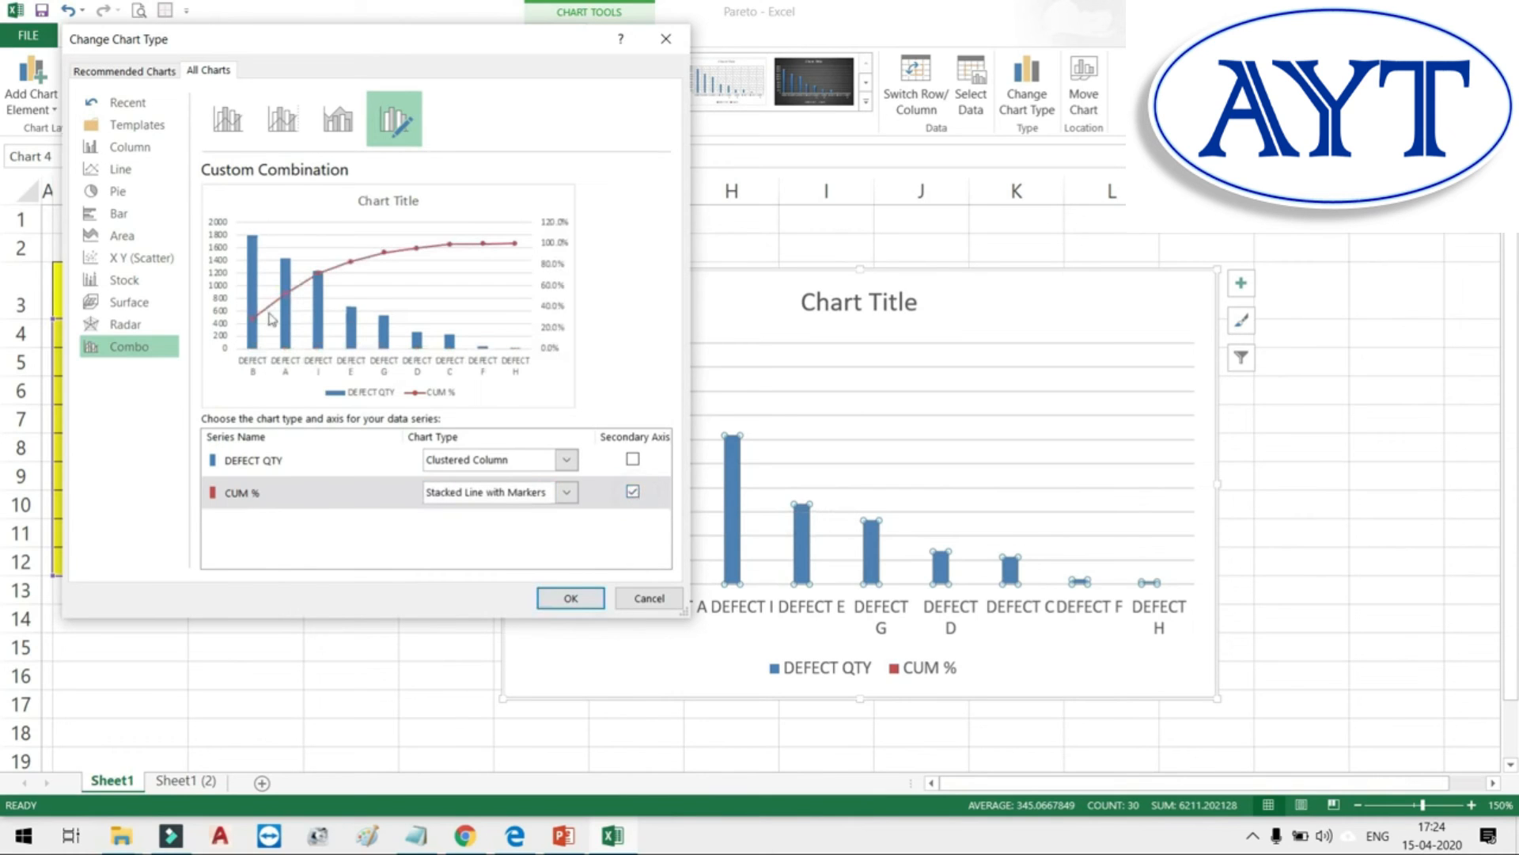
pyautogui.click(569, 599)
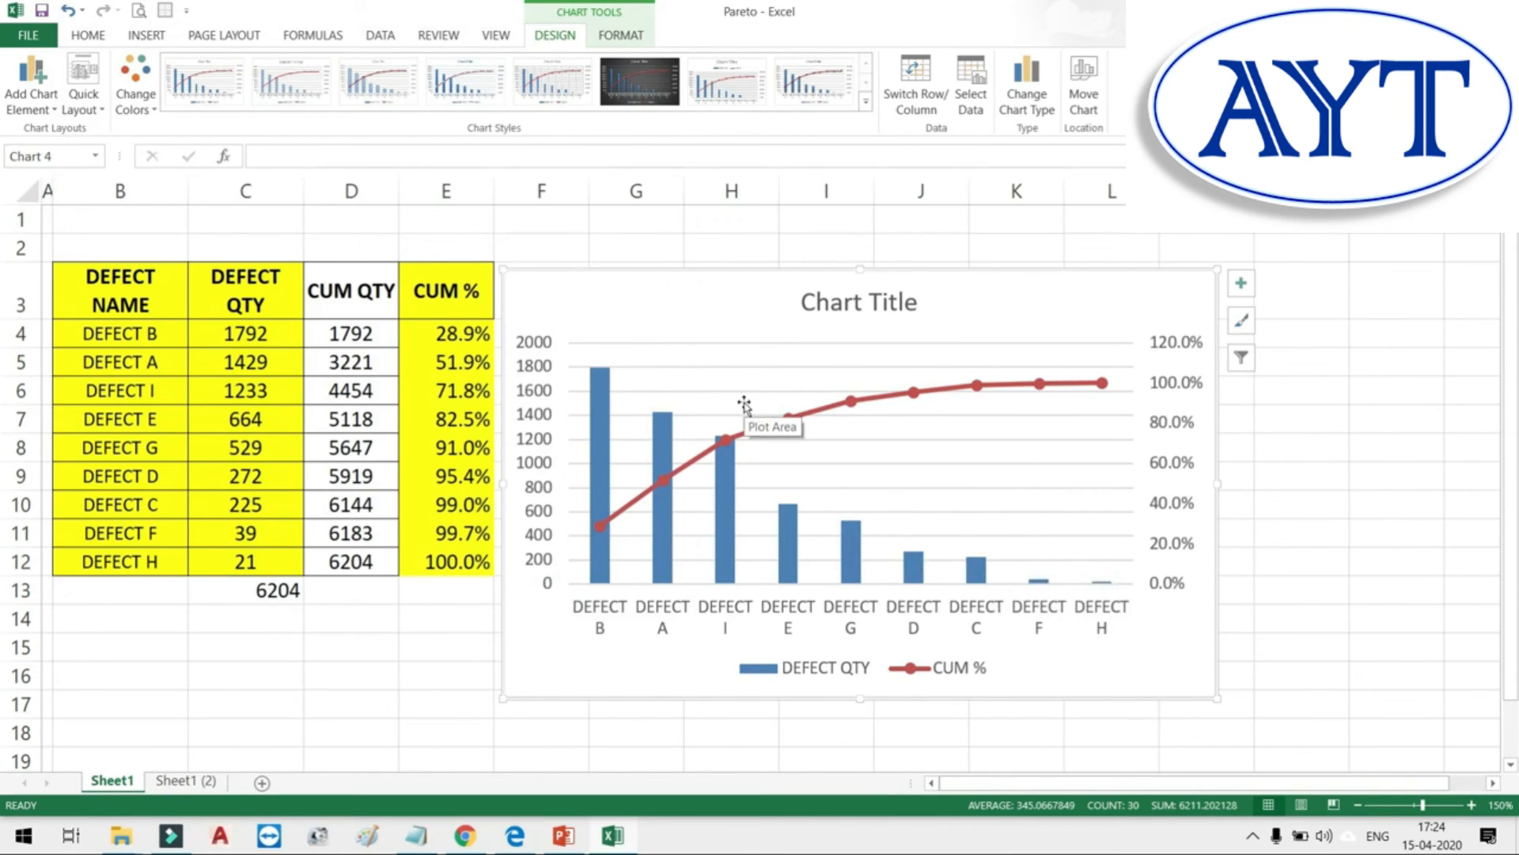
# Add data labels to both the DEFECT QTY columns and the CUM % line of the Pareto chart.
pyautogui.click(1241, 283)
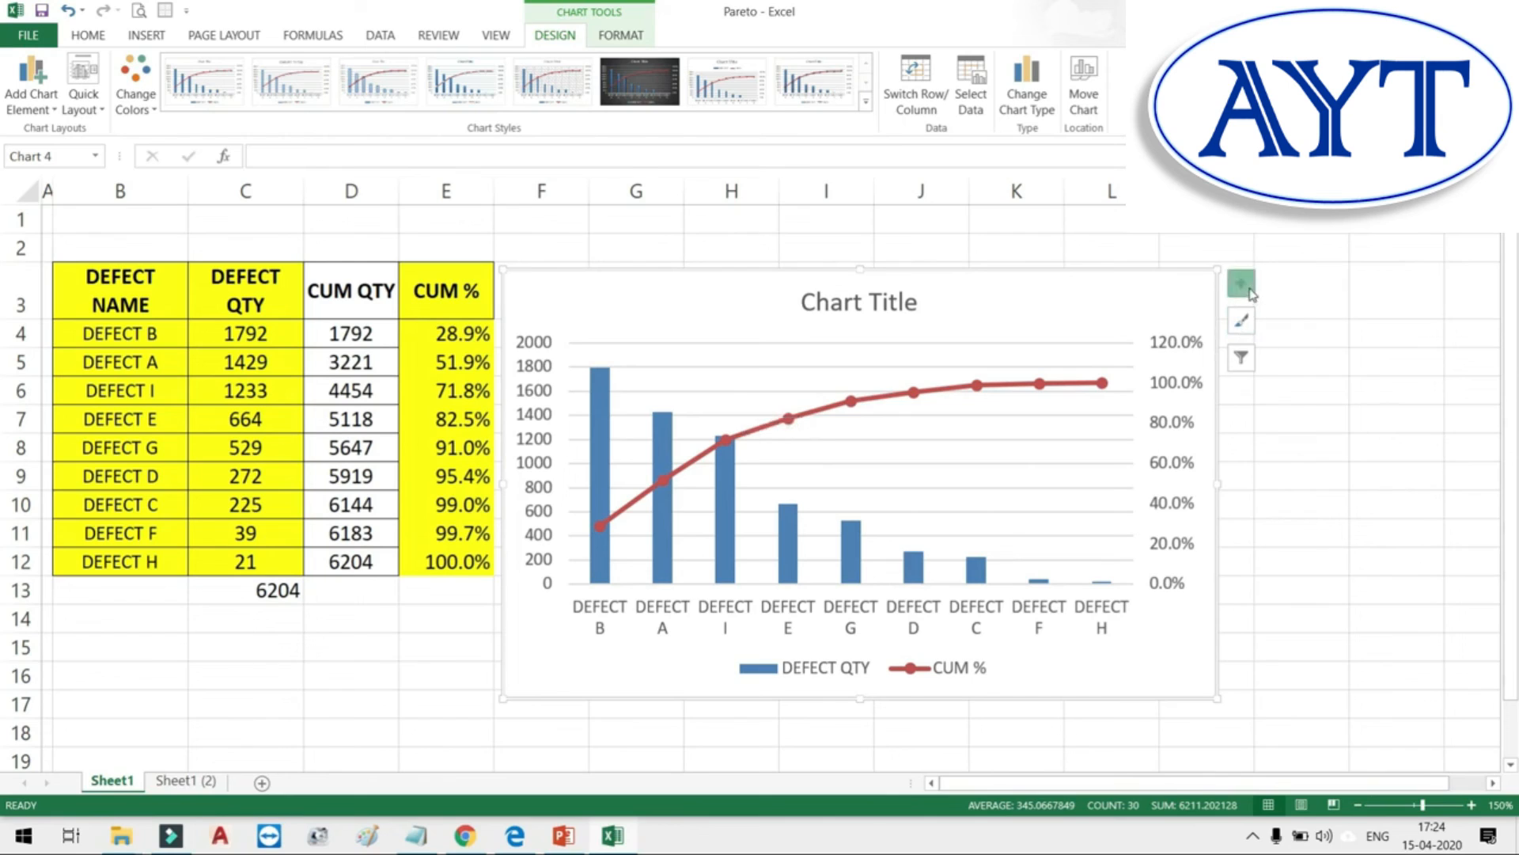
pyautogui.click(1285, 368)
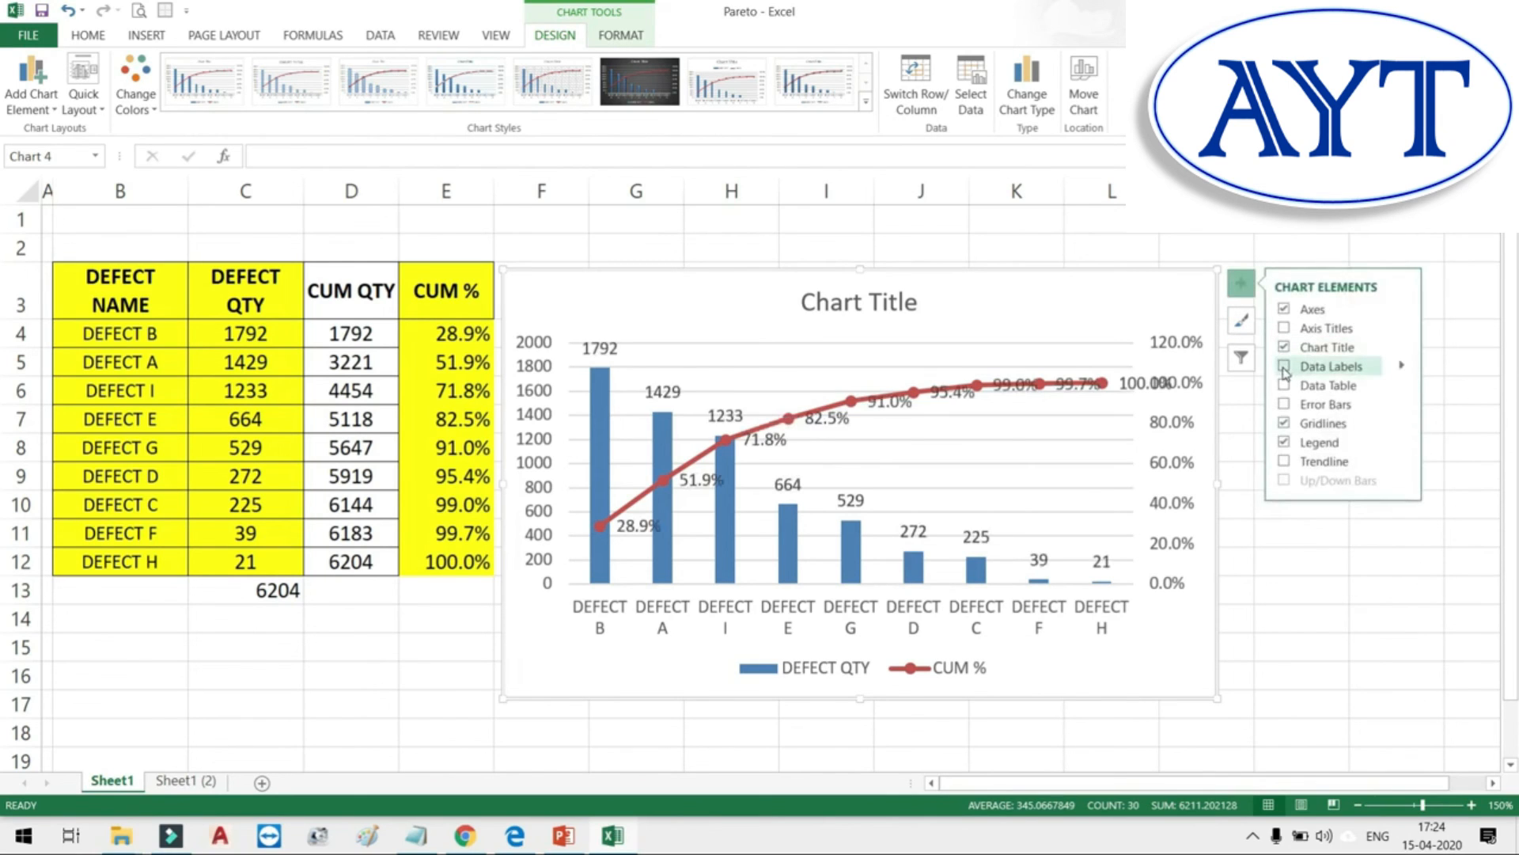
pyautogui.click(894, 411)
pyautogui.moveTo(894, 413); pyautogui.dragTo(908, 423)
pyautogui.click(930, 431)
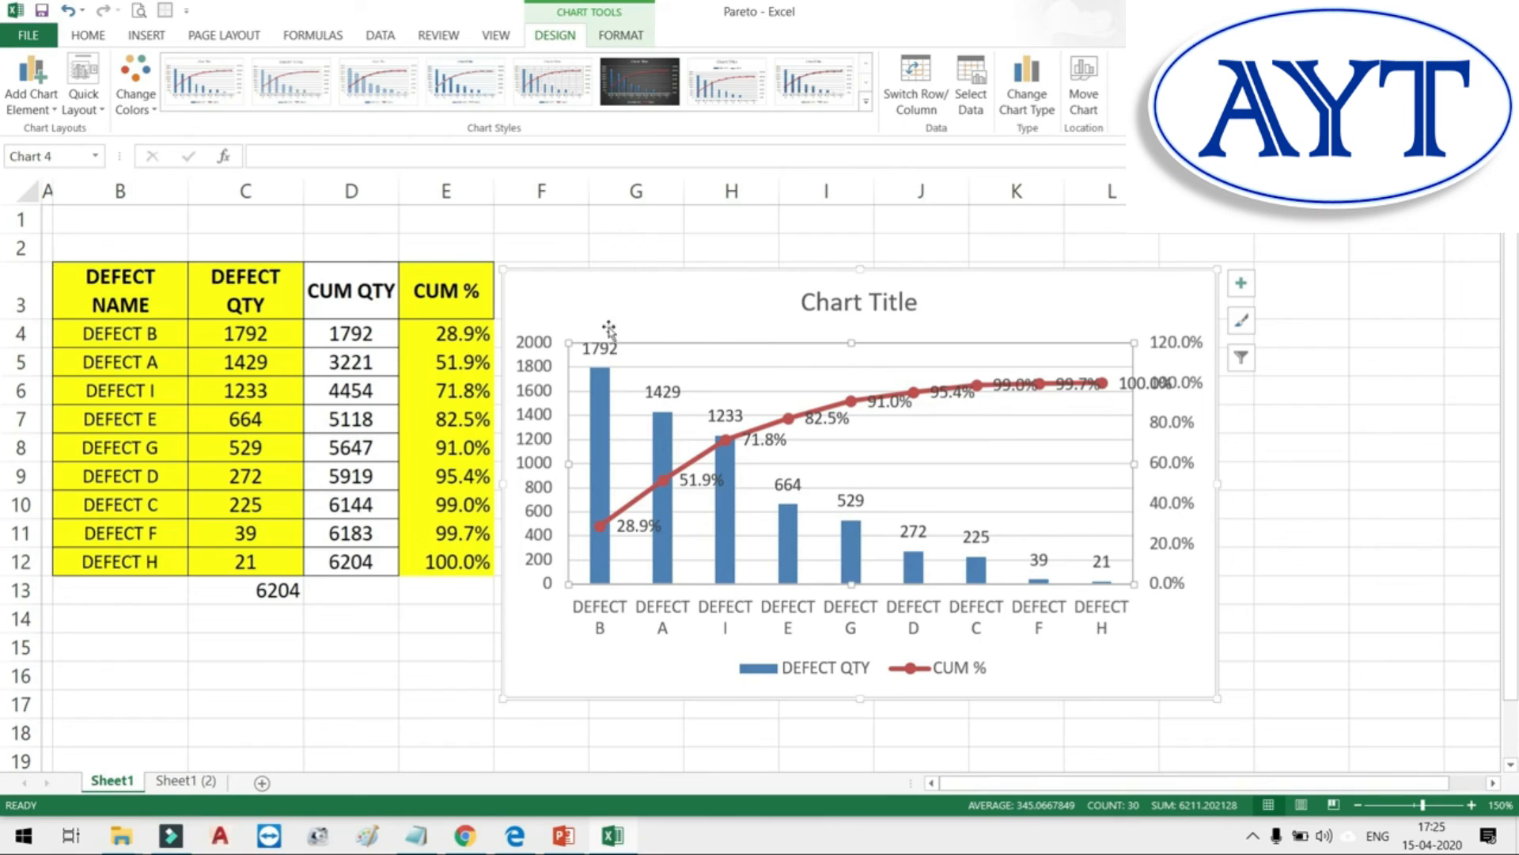
# Draw a rectangle shape on the chart enclosing the first four defects, DEFECT B, A, I and E.
pyautogui.click(146, 34)
pyautogui.click(291, 99)
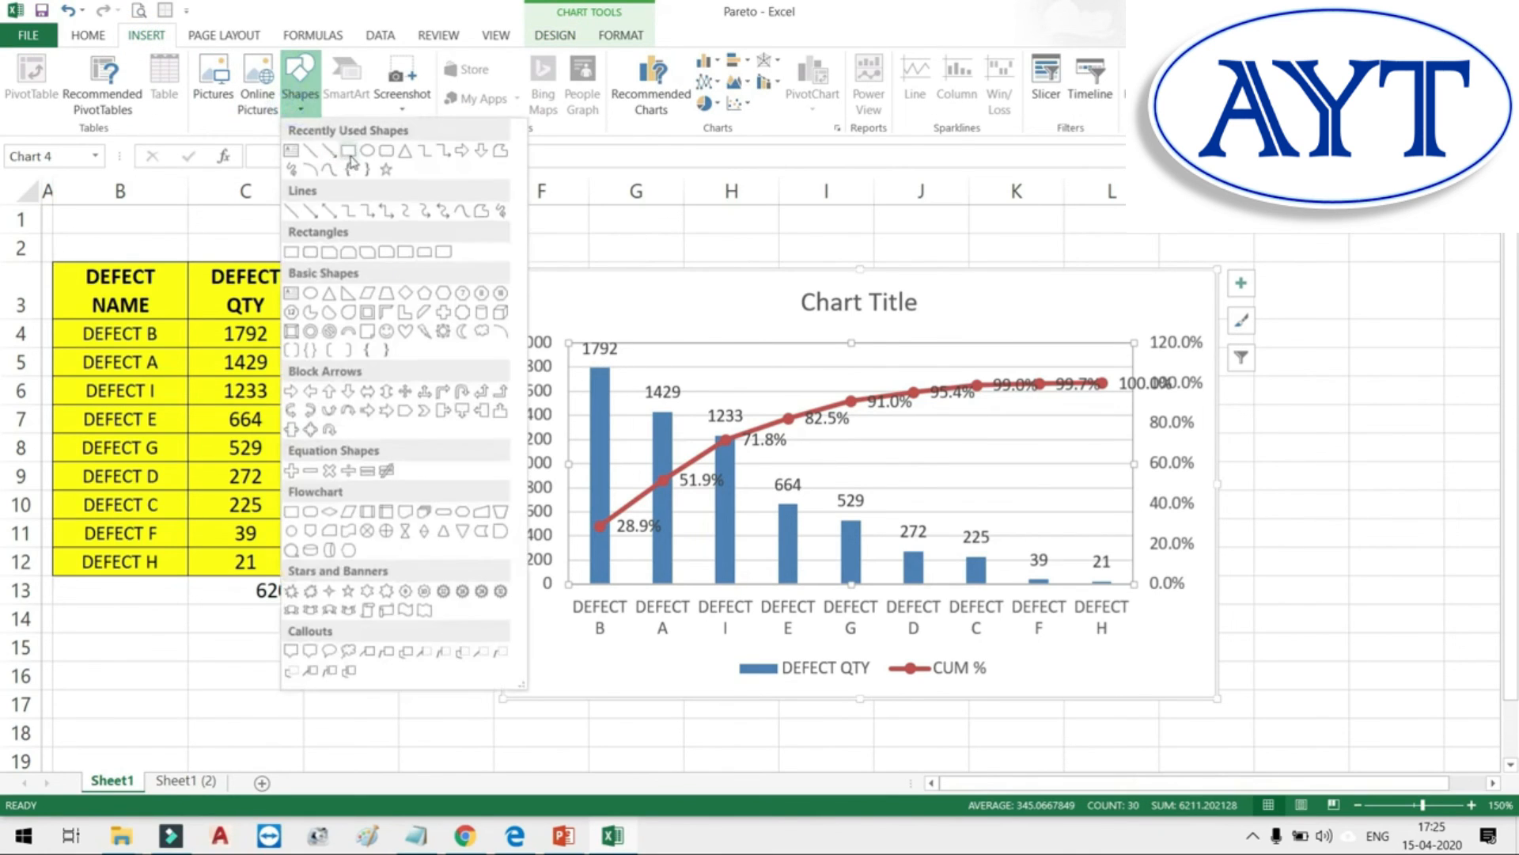
pyautogui.click(350, 164)
pyautogui.moveTo(516, 292); pyautogui.dragTo(827, 660)
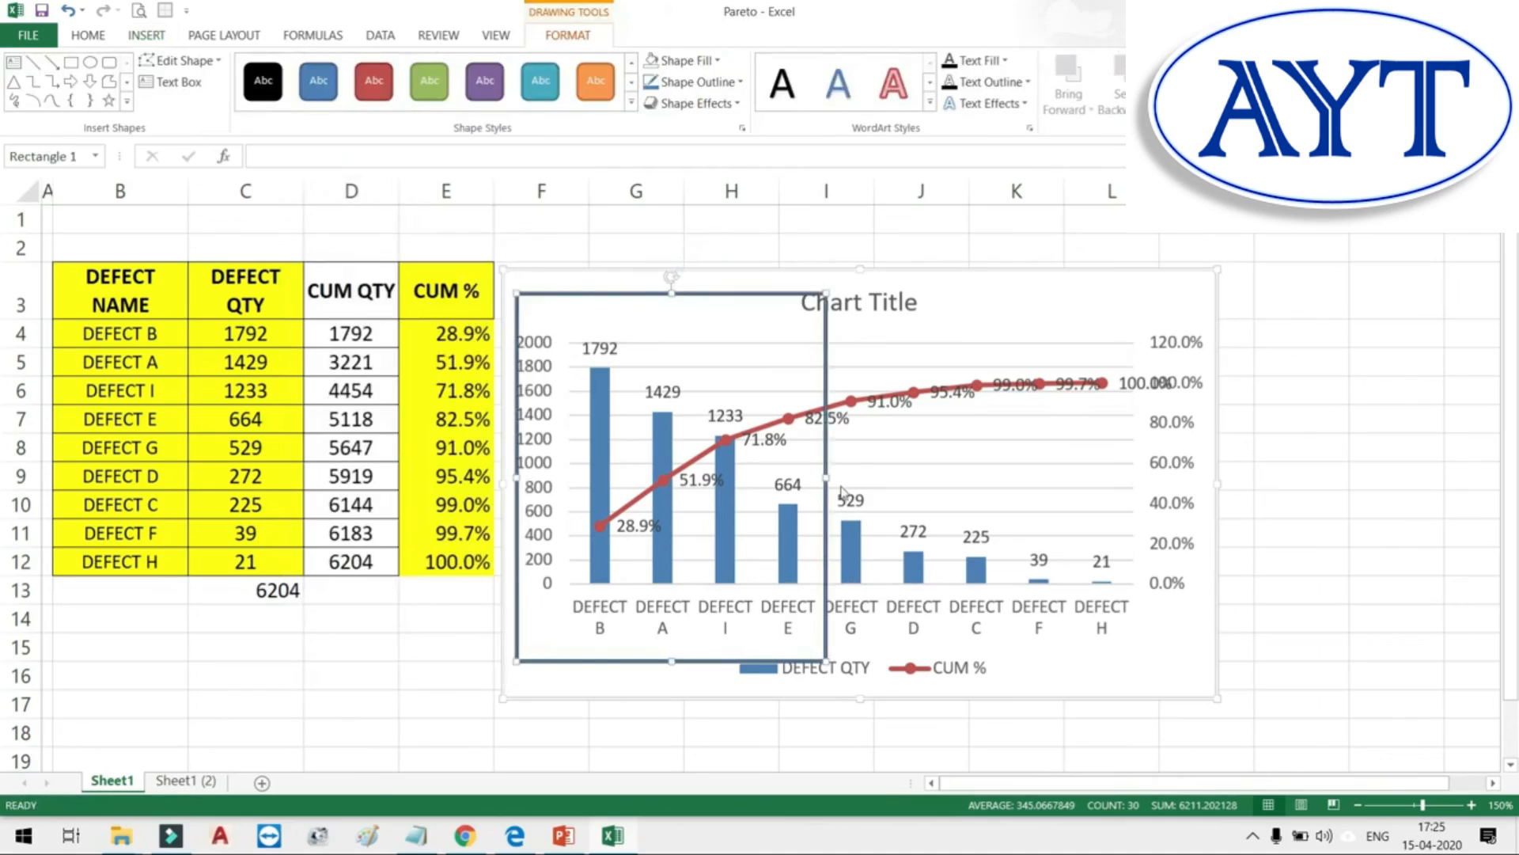